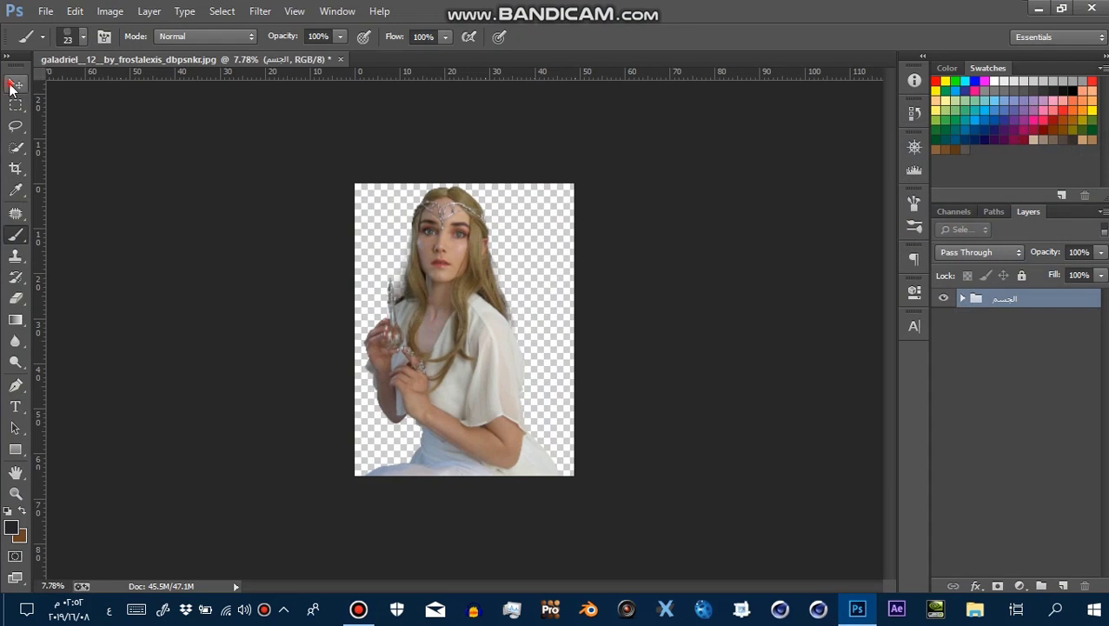
# Hide the الجسم figure group
pyautogui.click(15, 83)
pyautogui.moveTo(474, 231); pyautogui.dragTo(512, 265)
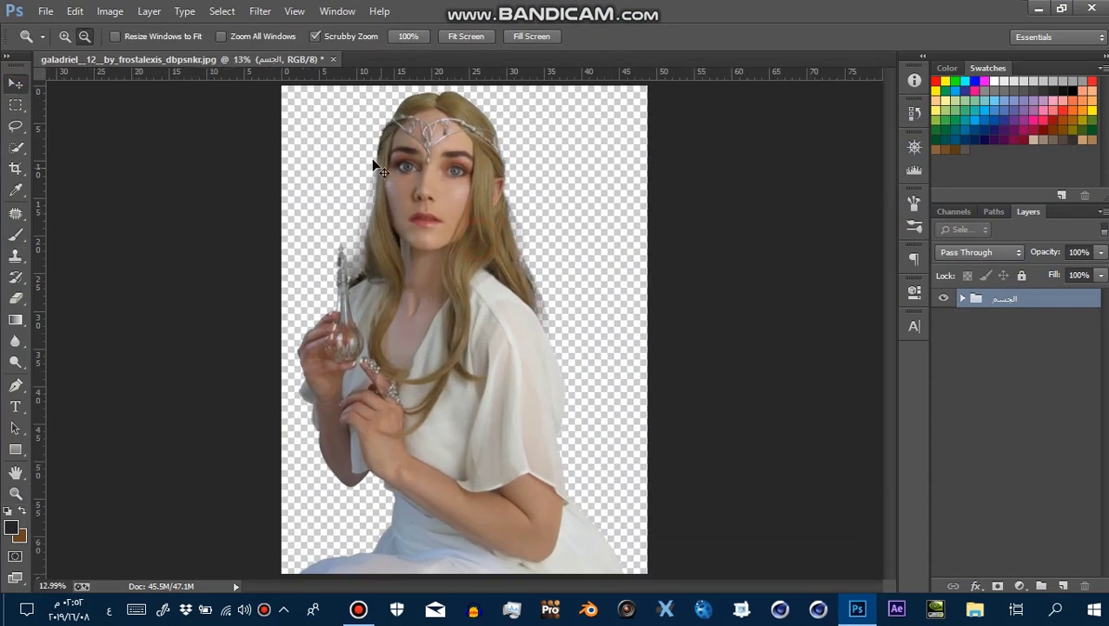
pyautogui.moveTo(373, 165); pyautogui.dragTo(347, 167)
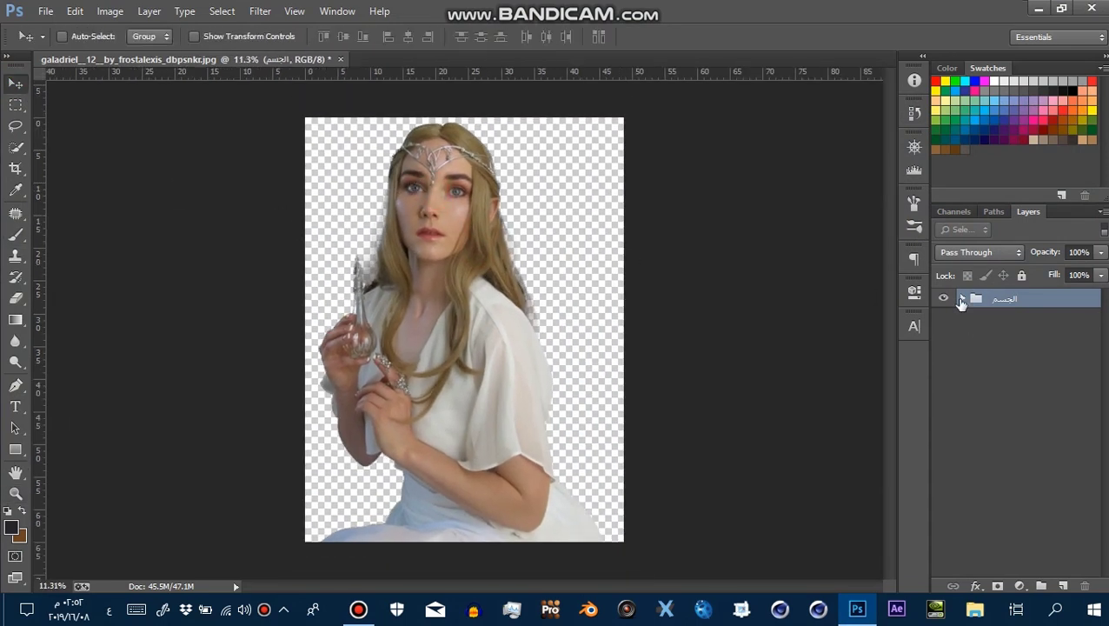
pyautogui.click(945, 300)
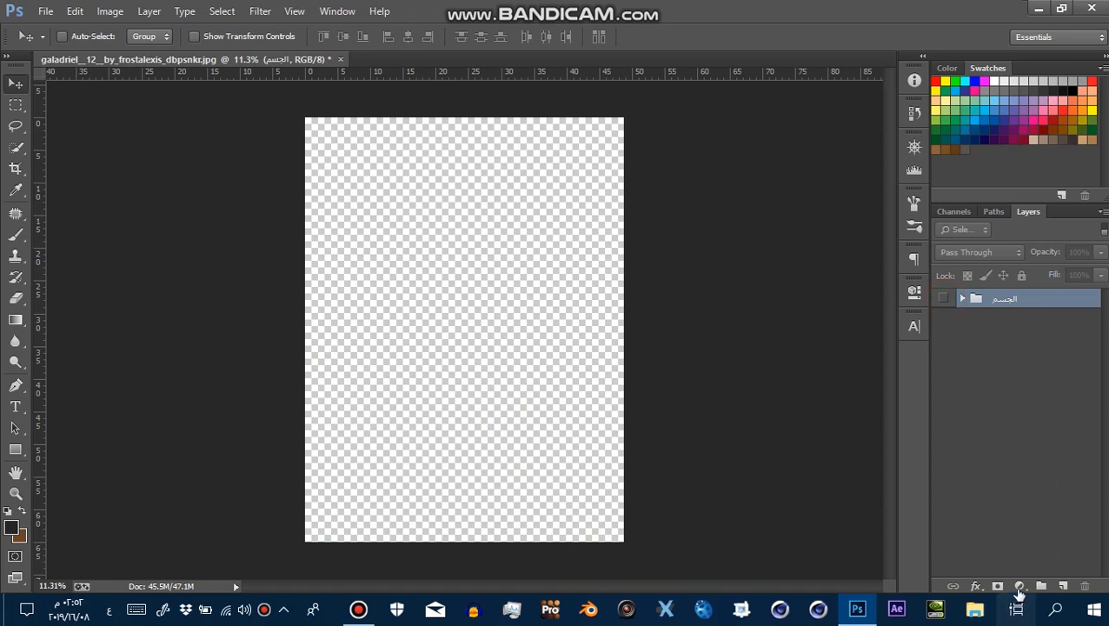
# Add a #252429 Solid Color fill layer and move it below the figure group
pyautogui.click(1020, 587)
pyautogui.click(1014, 238)
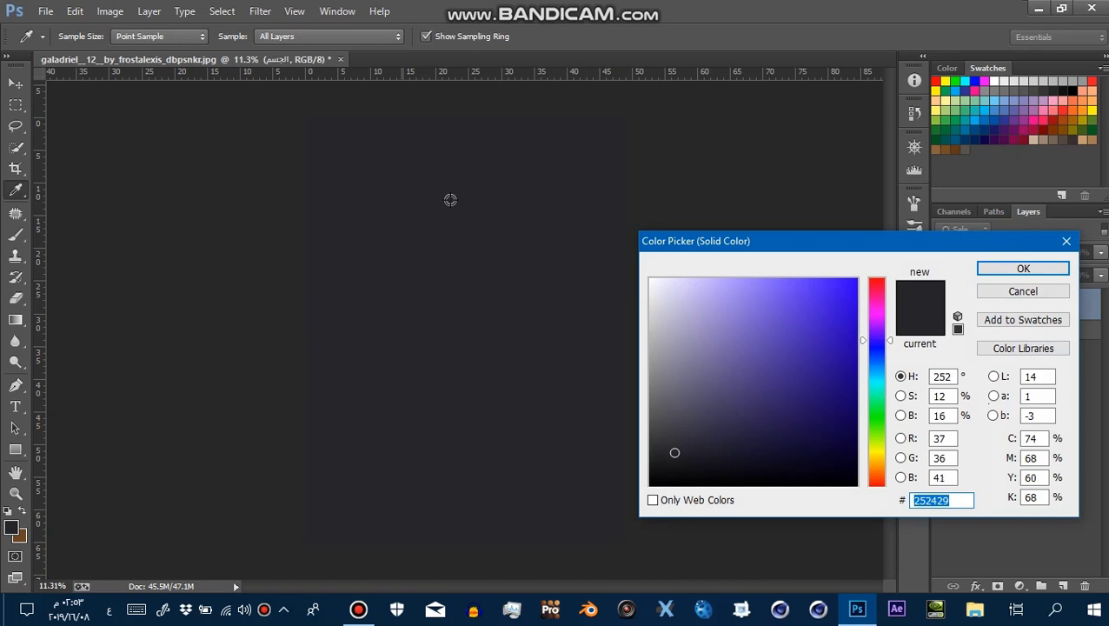
pyautogui.doubleClick(953, 500)
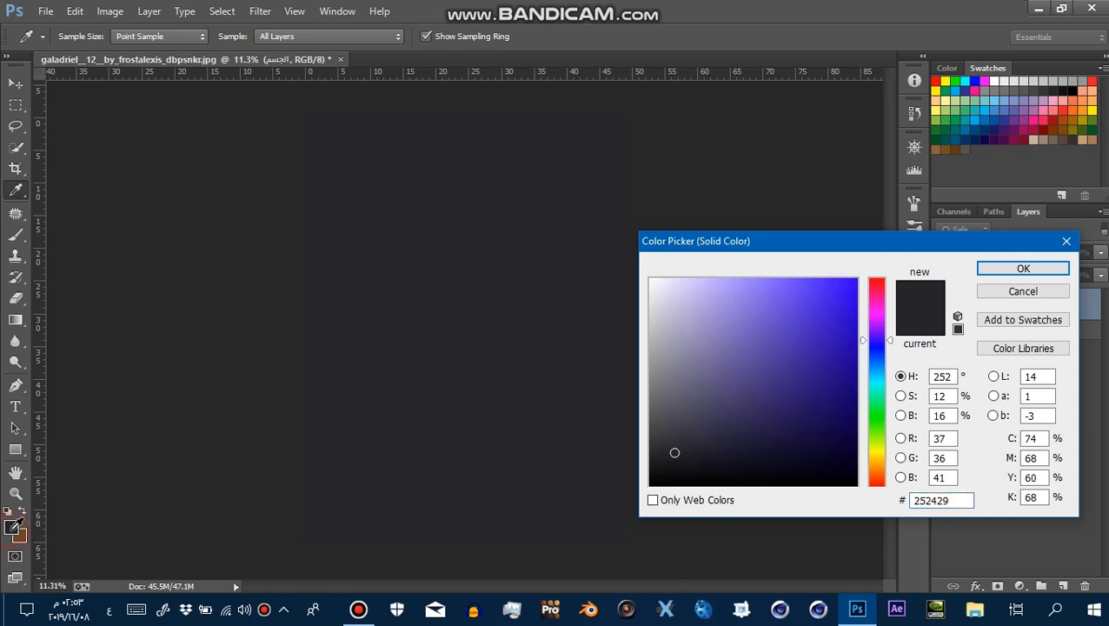
pyautogui.doubleClick(956, 500)
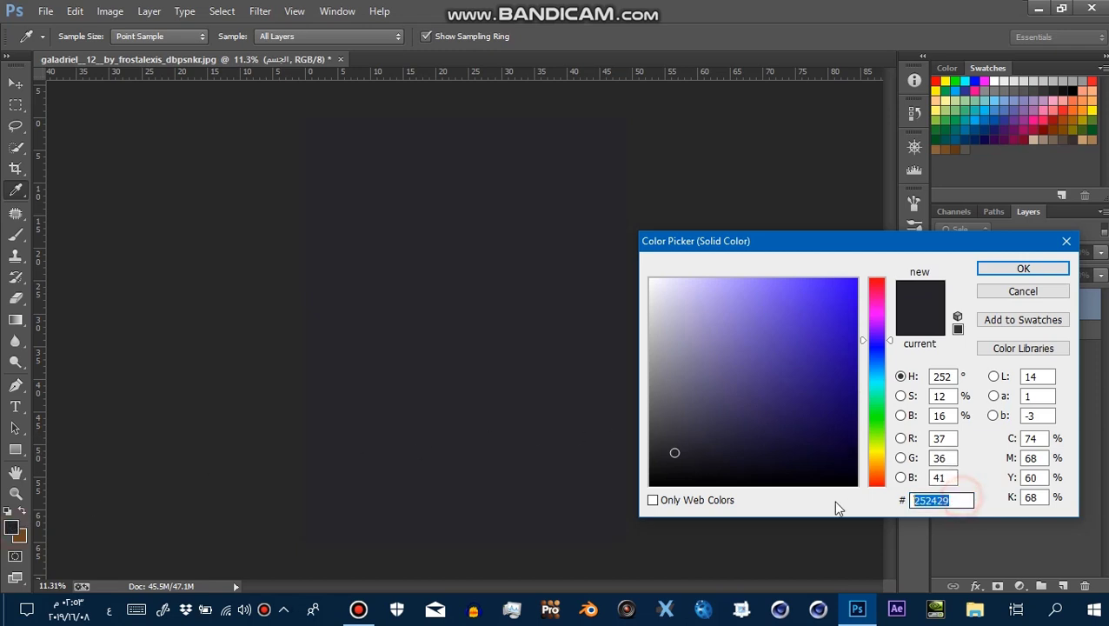
pyautogui.click(1022, 269)
pyautogui.moveTo(1055, 305); pyautogui.dragTo(1051, 360)
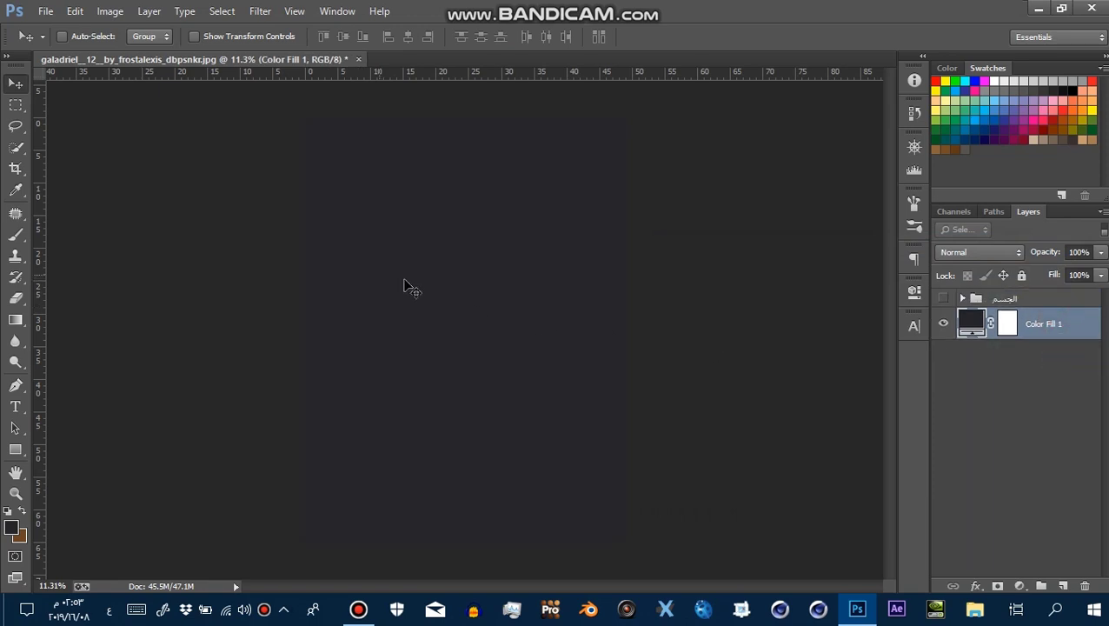
pyautogui.moveTo(441, 280); pyautogui.dragTo(435, 281)
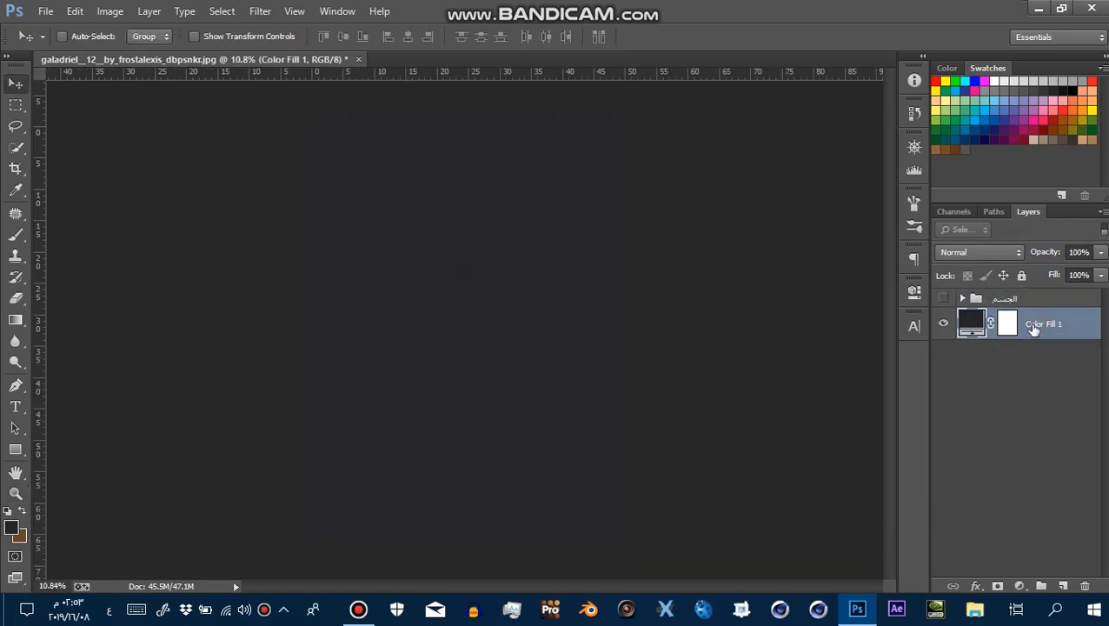
# Create a new empty layer and set the foreground colour to #6b4322
pyautogui.click(1063, 586)
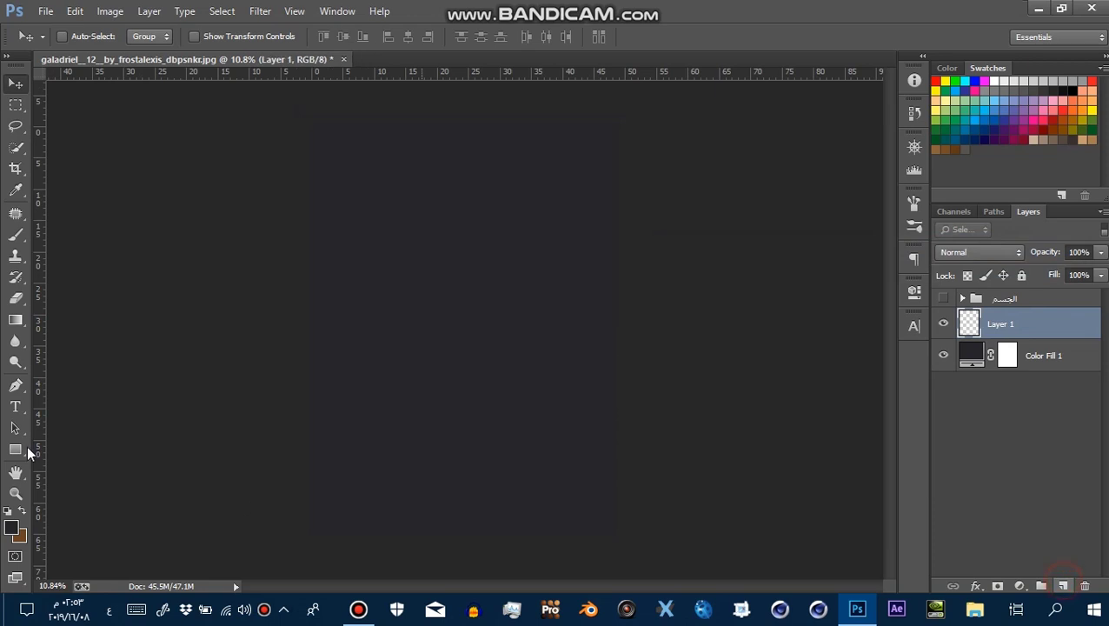
pyautogui.click(16, 528)
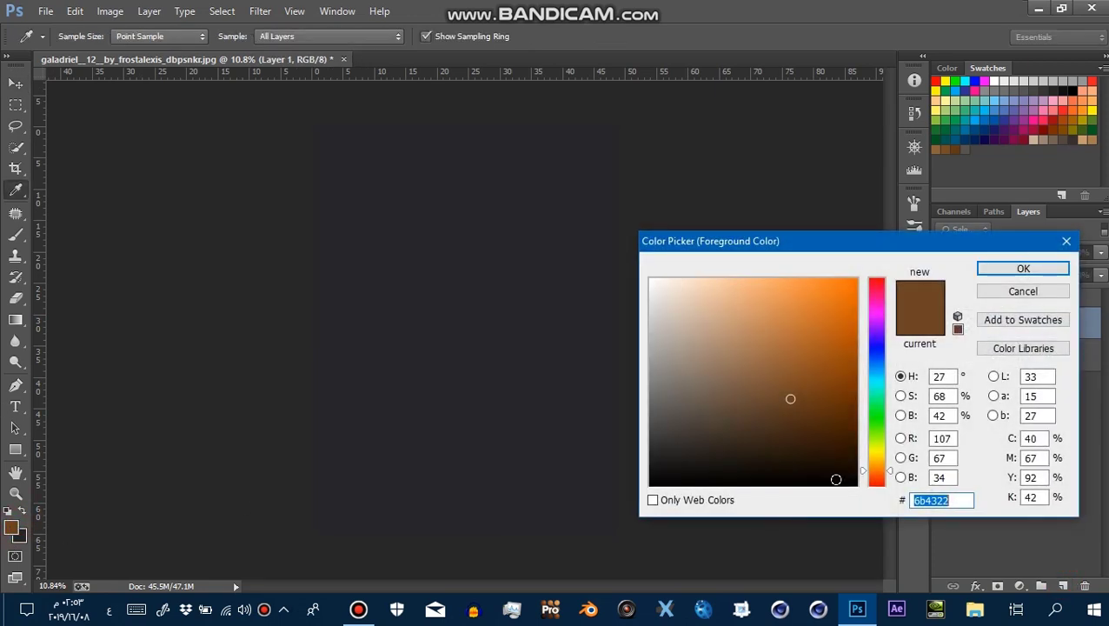
pyautogui.doubleClick(957, 500)
pyautogui.click(980, 274)
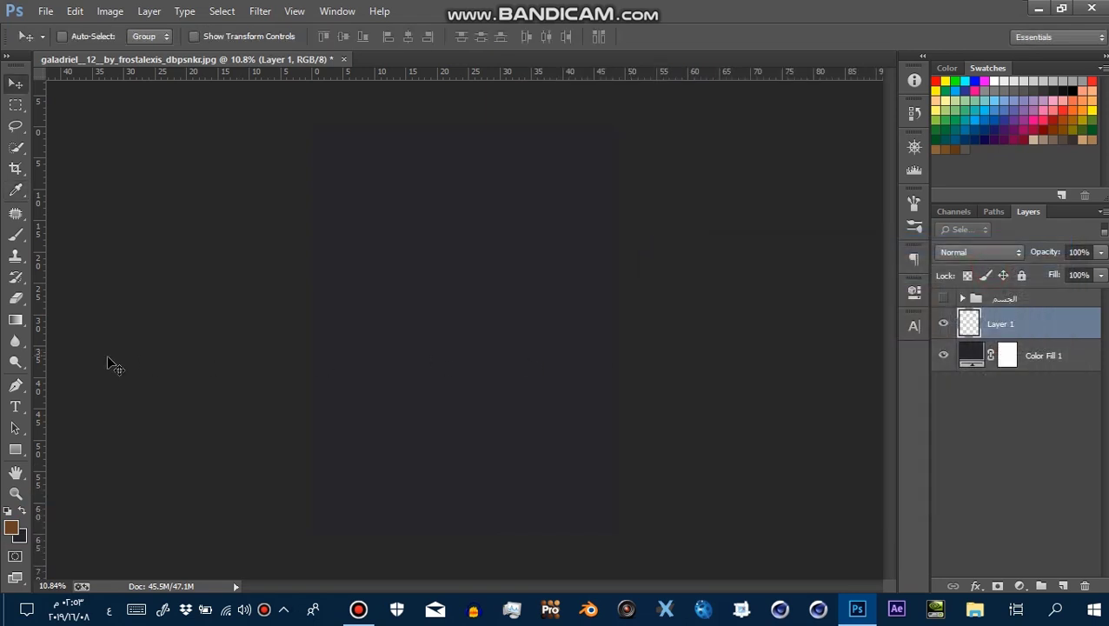
# Draw a tall brown gradient rising from the canvas bottom on Layer 1
pyautogui.click(16, 320)
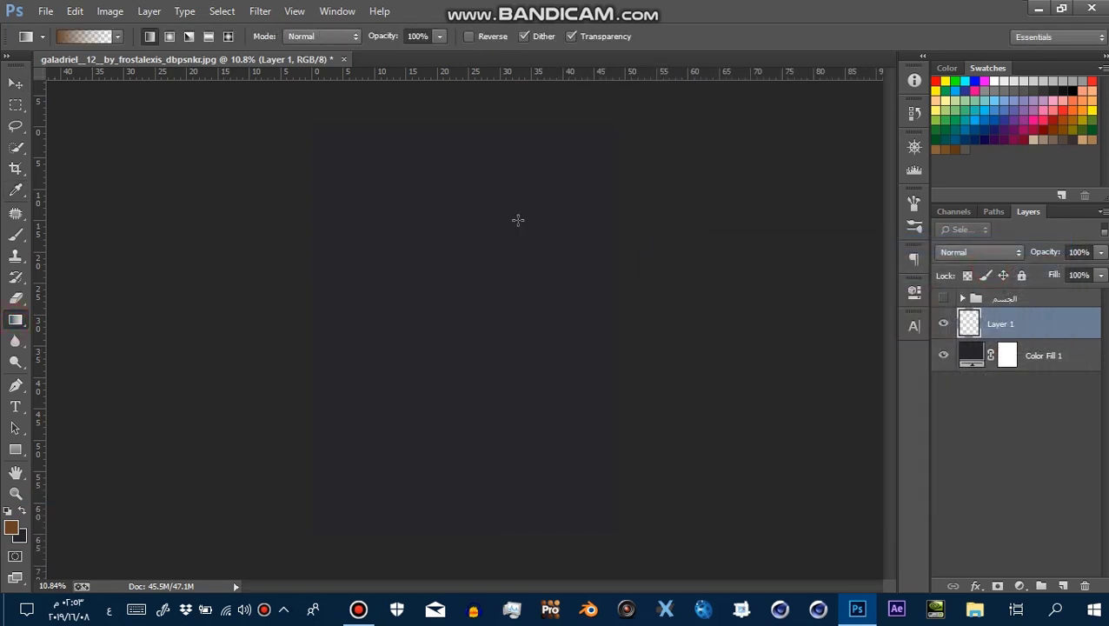
pyautogui.moveTo(463, 539); pyautogui.dragTo(457, 425)
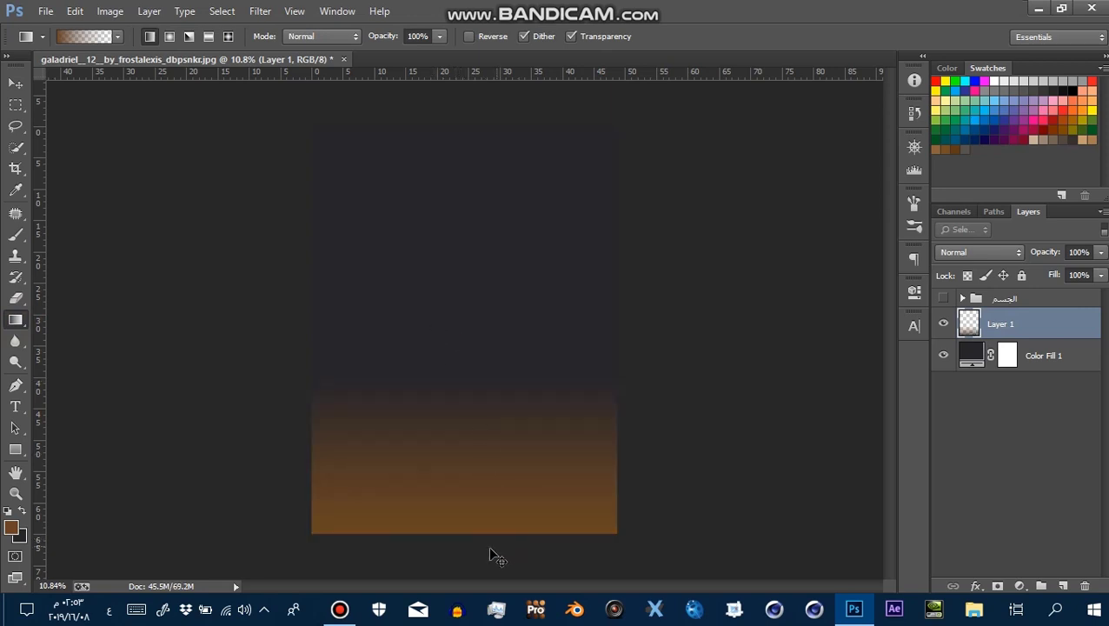
pyautogui.hotkey('ctrl', 'z')
pyautogui.moveTo(468, 565); pyautogui.dragTo(475, 153)
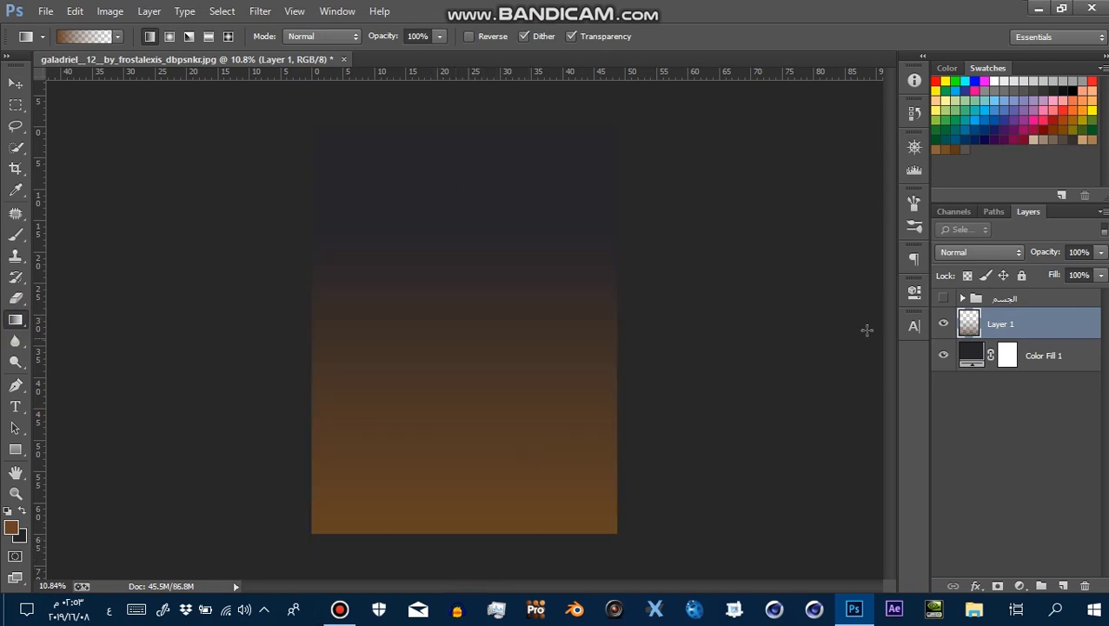
pyautogui.click(943, 323)
pyautogui.click(943, 325)
pyautogui.press('z')
pyautogui.moveTo(470, 366); pyautogui.dragTo(453, 334)
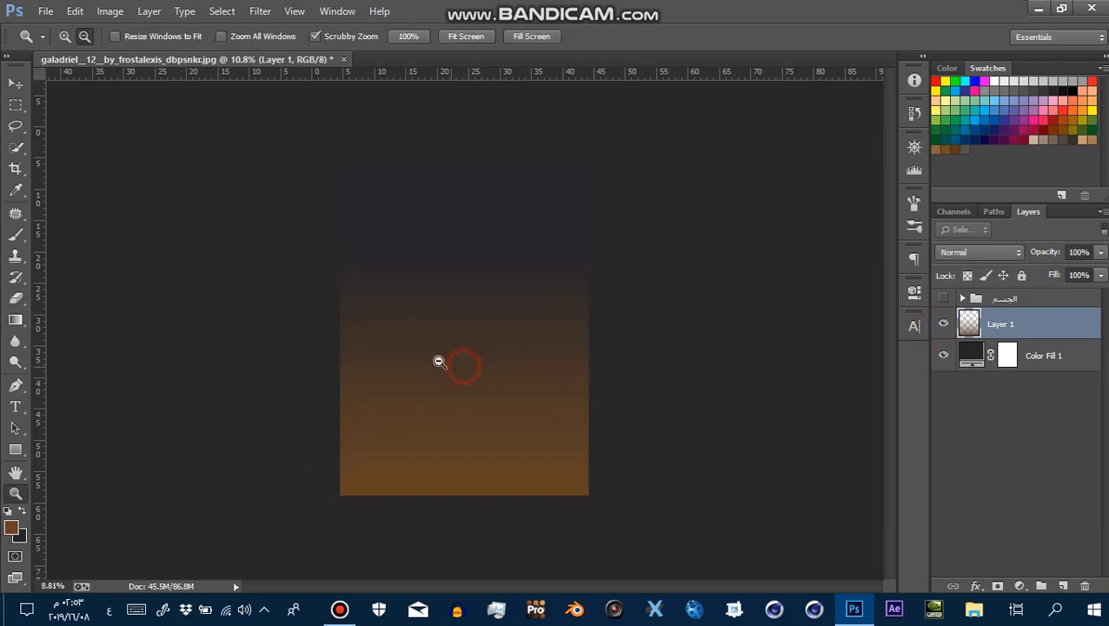
# Show the figure group again, expand it and select Layer 0
pyautogui.press('g')
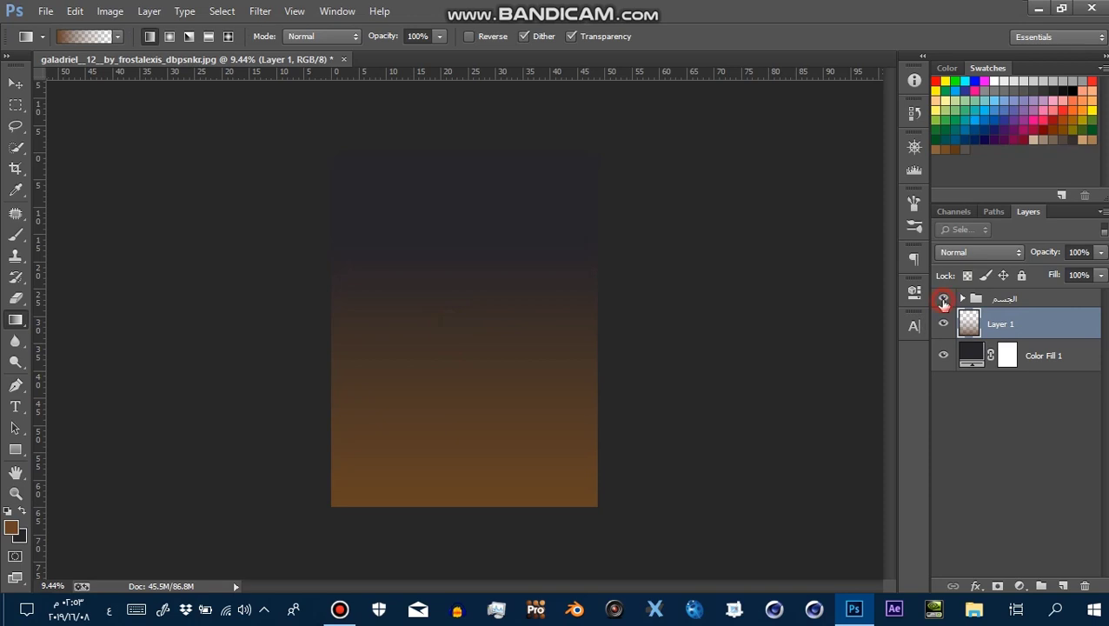
pyautogui.click(942, 298)
pyautogui.press('z')
pyautogui.moveTo(867, 292); pyautogui.dragTo(784, 279)
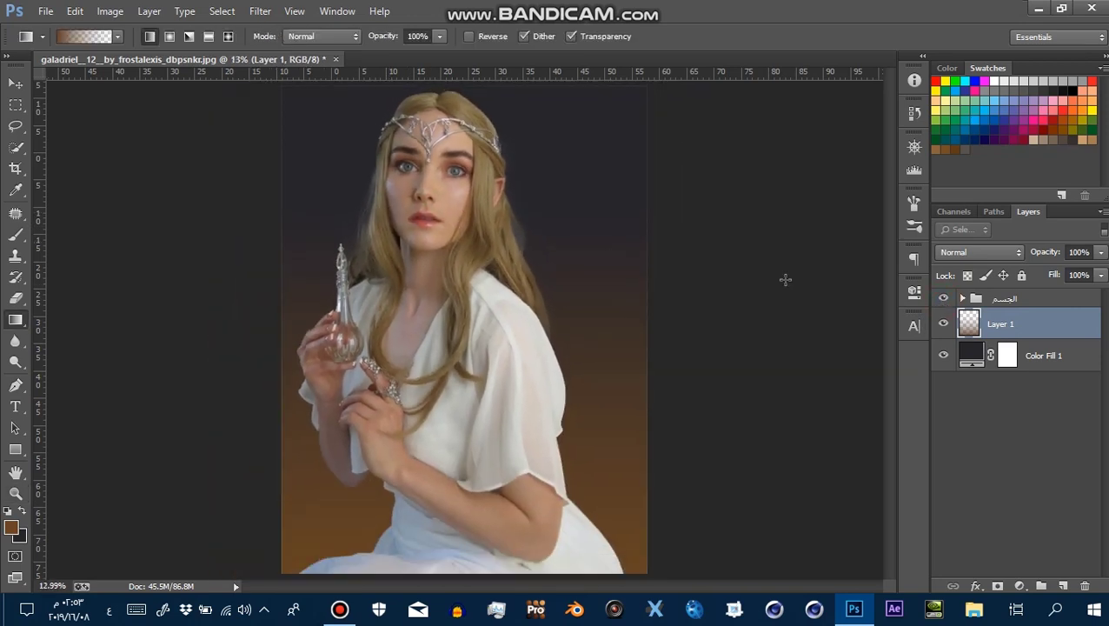
pyautogui.press('z')
pyautogui.moveTo(485, 240); pyautogui.dragTo(452, 244)
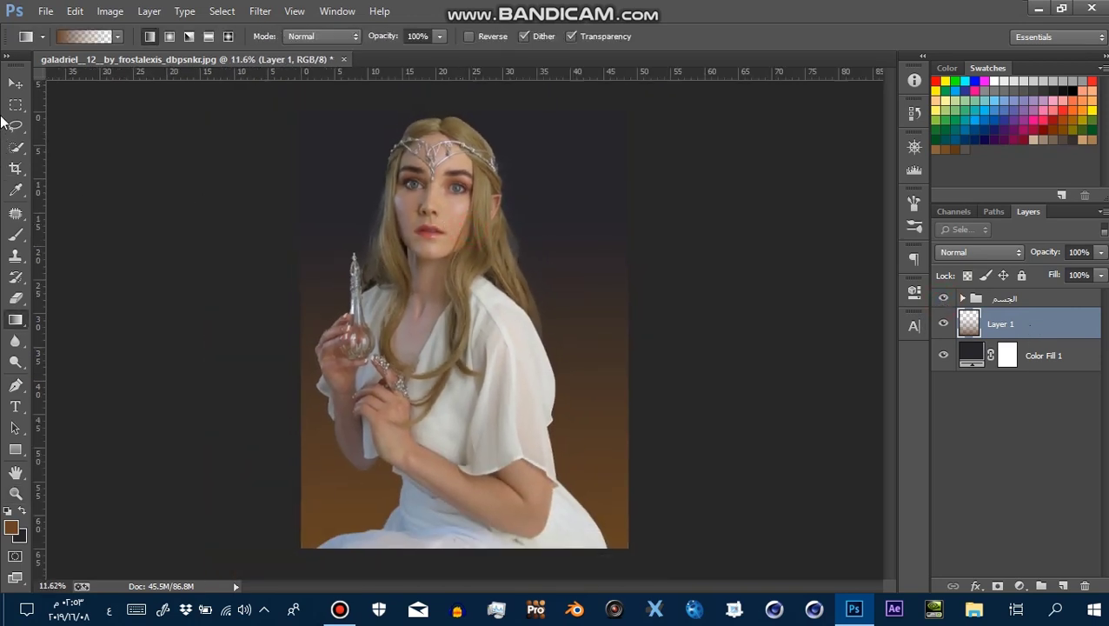
pyautogui.click(13, 84)
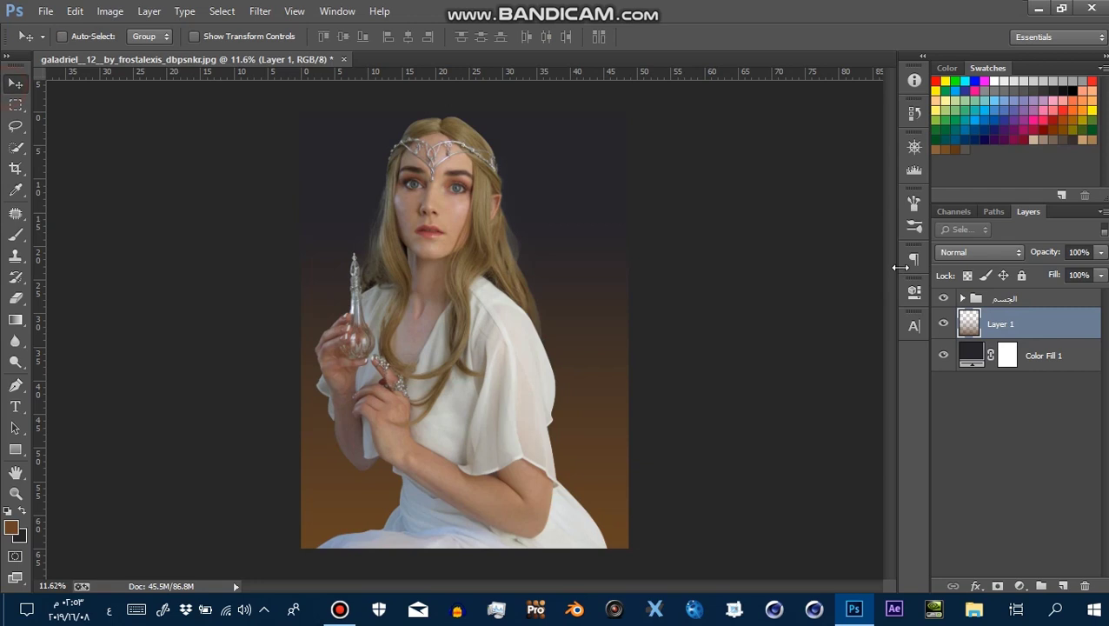
pyautogui.click(963, 299)
pyautogui.click(1050, 325)
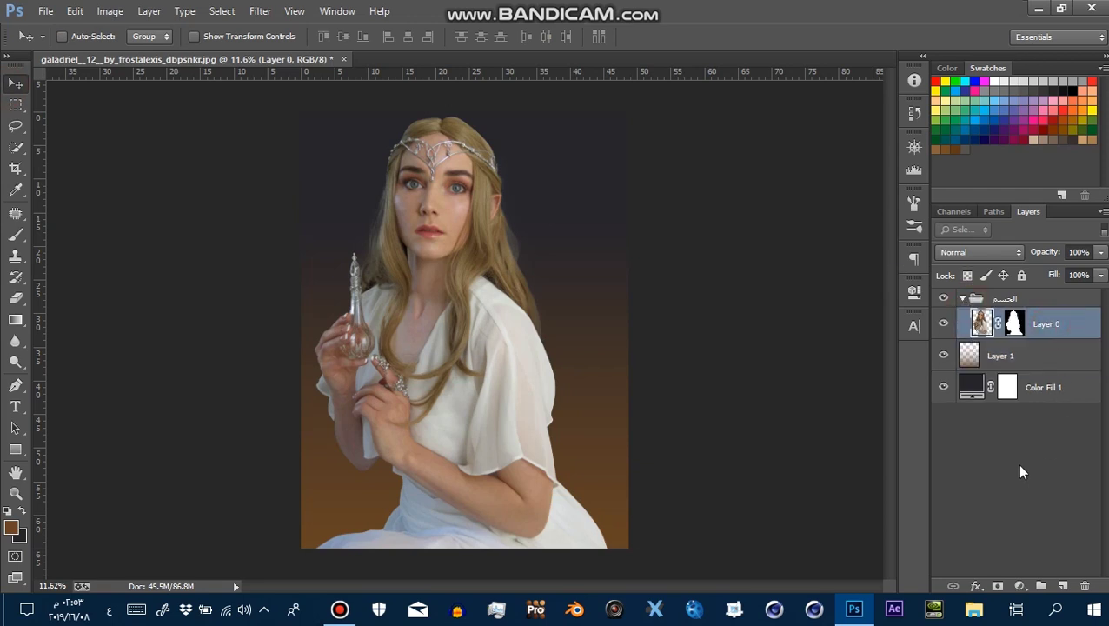
# Add a clipped Brightness/Contrast adjustment with brightness -115 and contrast 5
pyautogui.click(1018, 586)
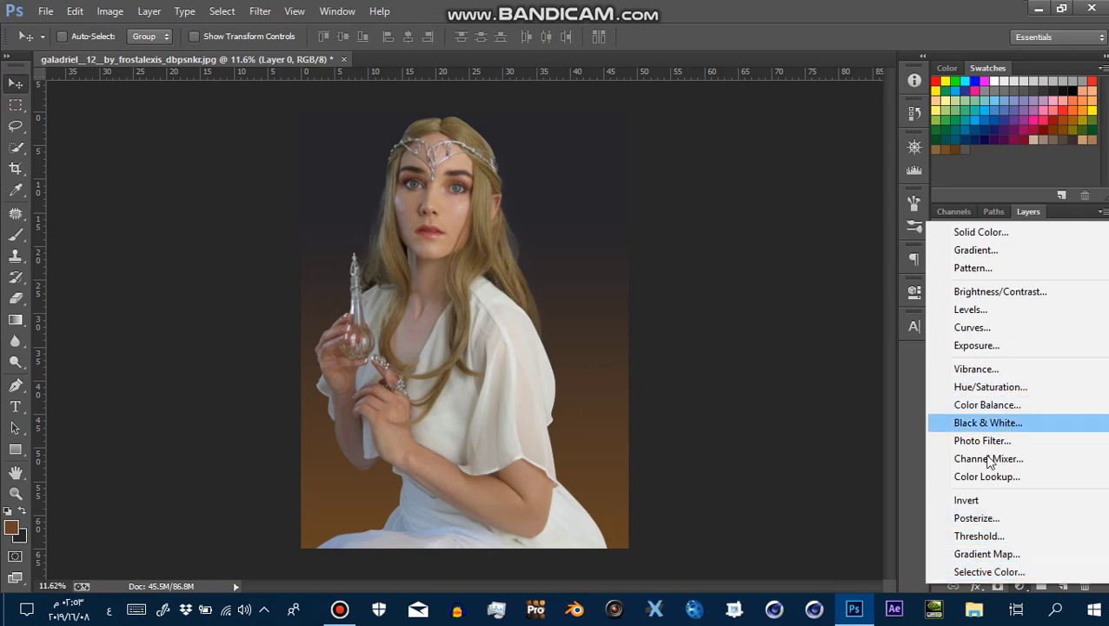
pyautogui.click(1004, 297)
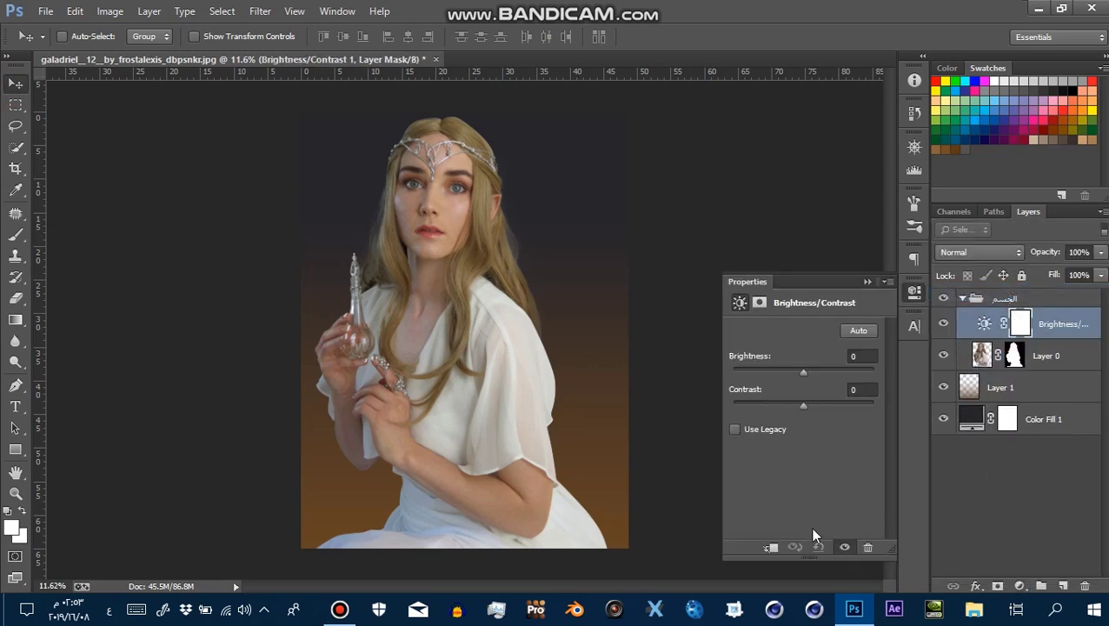
pyautogui.click(772, 548)
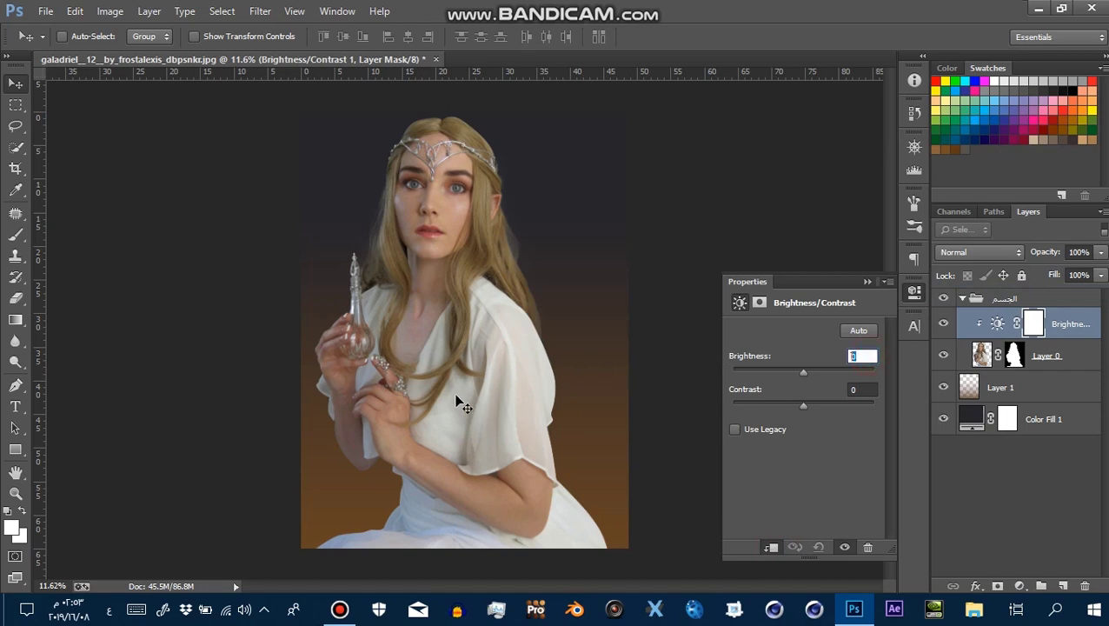
pyautogui.moveTo(783, 369); pyautogui.dragTo(750, 371)
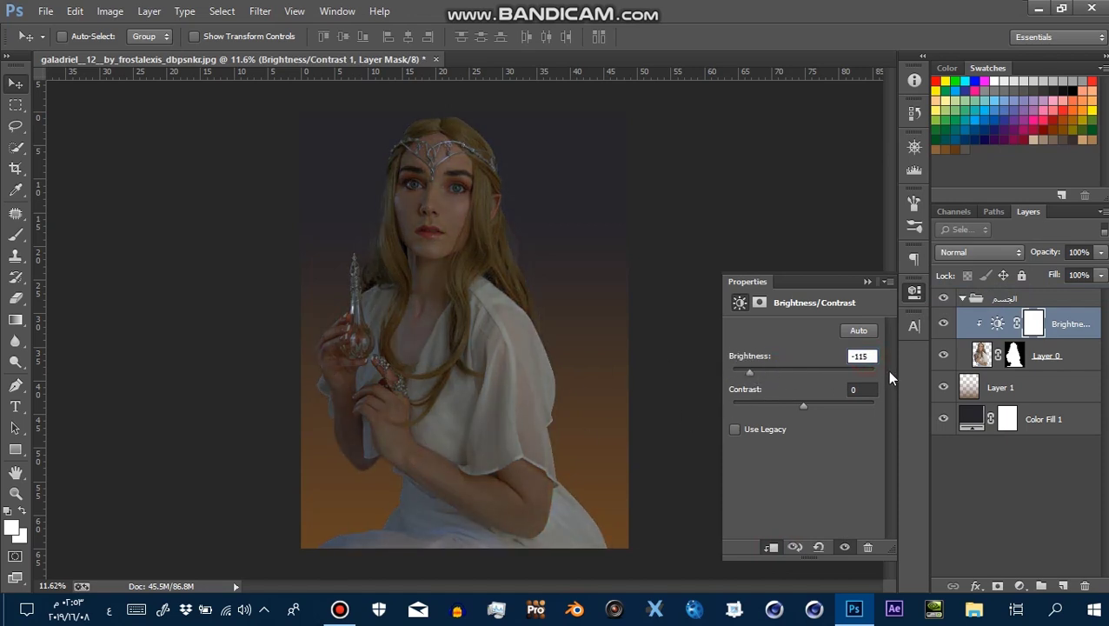
pyautogui.moveTo(808, 408); pyautogui.dragTo(809, 406)
pyautogui.click(868, 282)
pyautogui.click(943, 324)
pyautogui.click(943, 324)
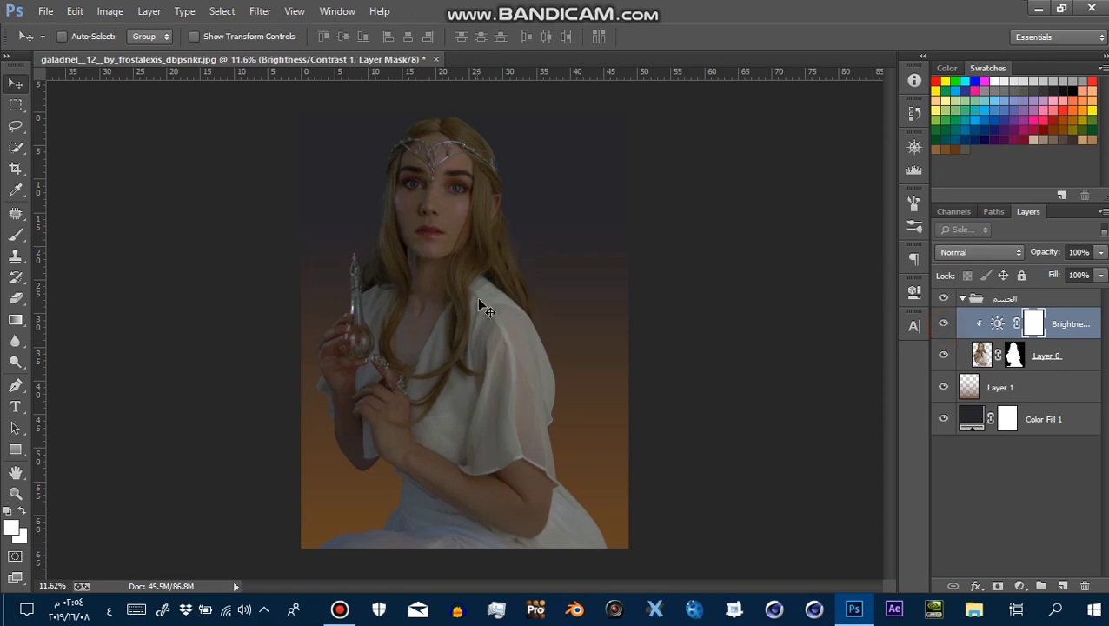
pyautogui.moveTo(431, 310); pyautogui.dragTo(469, 310)
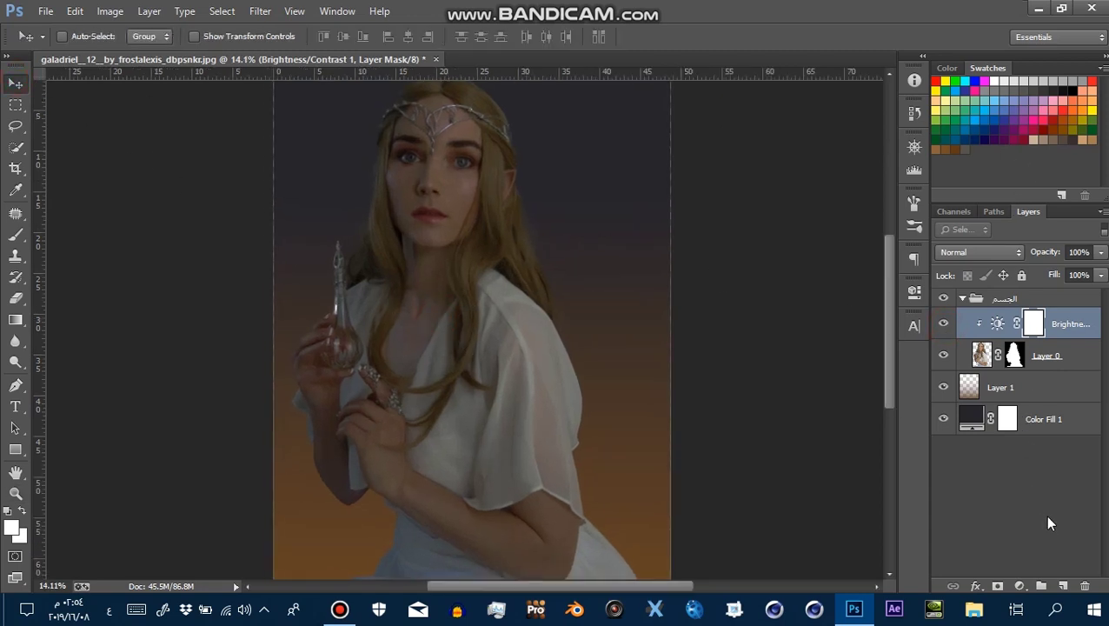
# Add a Gradient Map adjustment using the black-to-white gradient
pyautogui.click(1021, 585)
pyautogui.click(1008, 547)
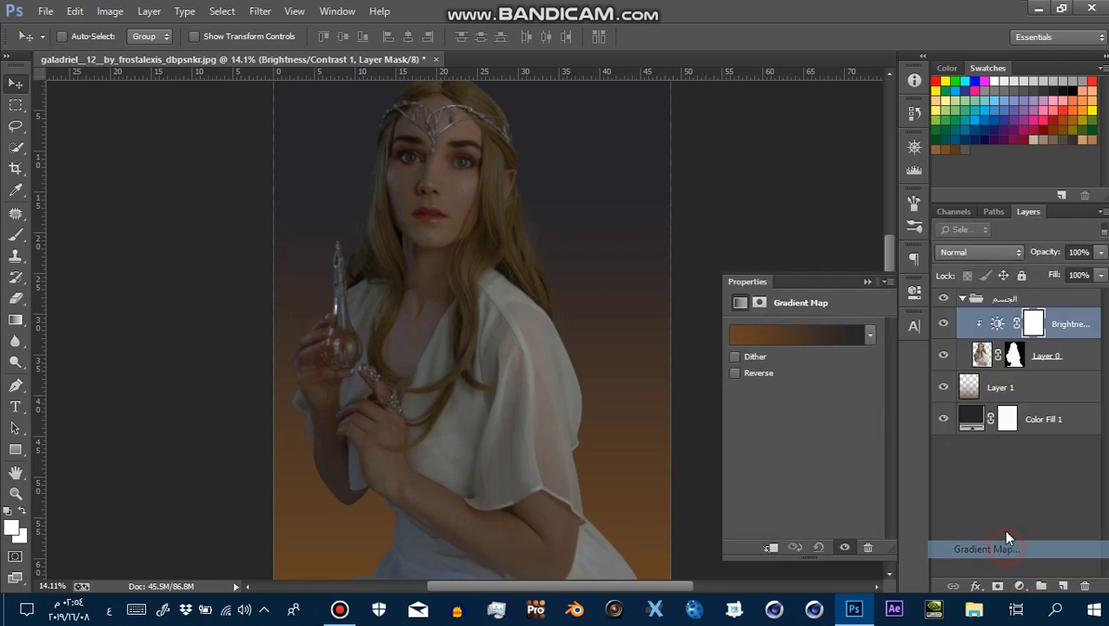
pyautogui.click(807, 340)
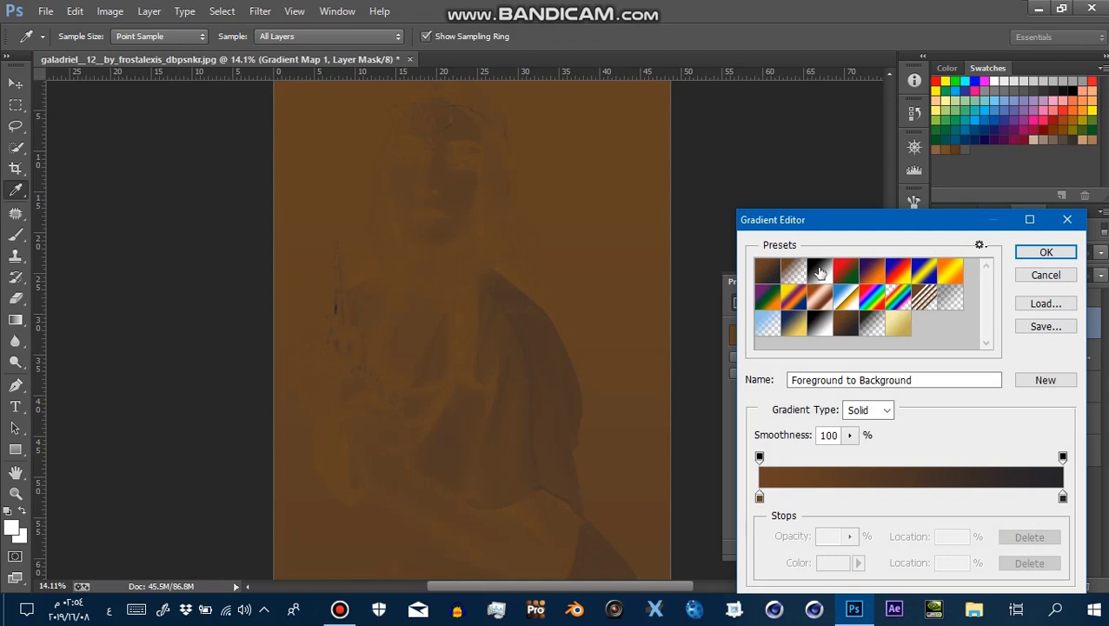
pyautogui.click(820, 272)
pyautogui.click(1045, 252)
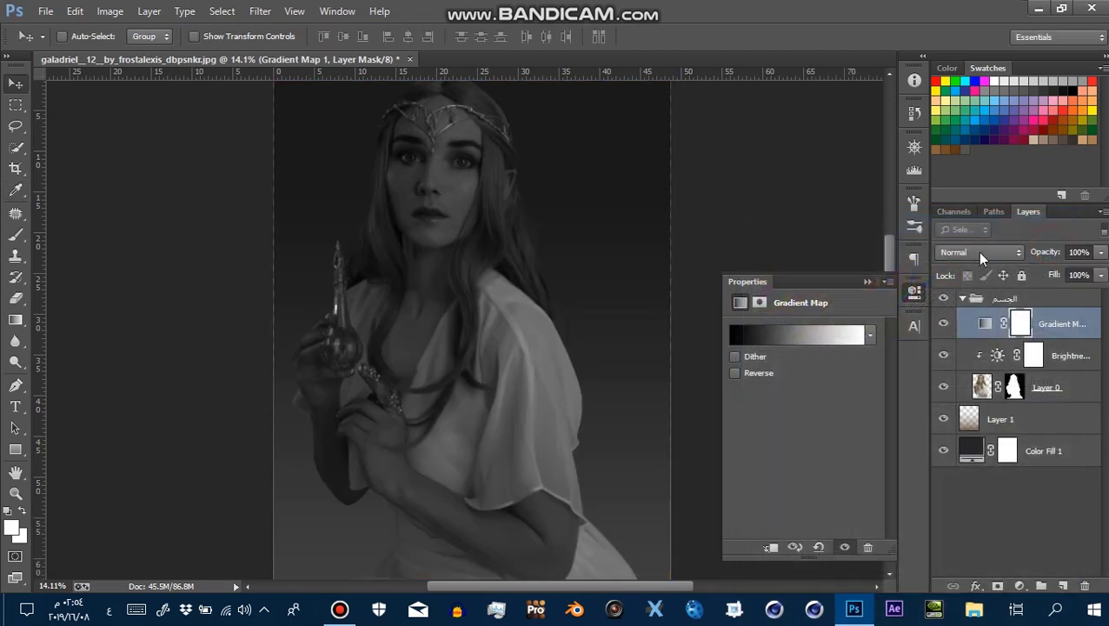
# Set the Gradient Map to Soft Light at 17% opacity, clipped to the layer below
pyautogui.click(980, 253)
pyautogui.click(969, 217)
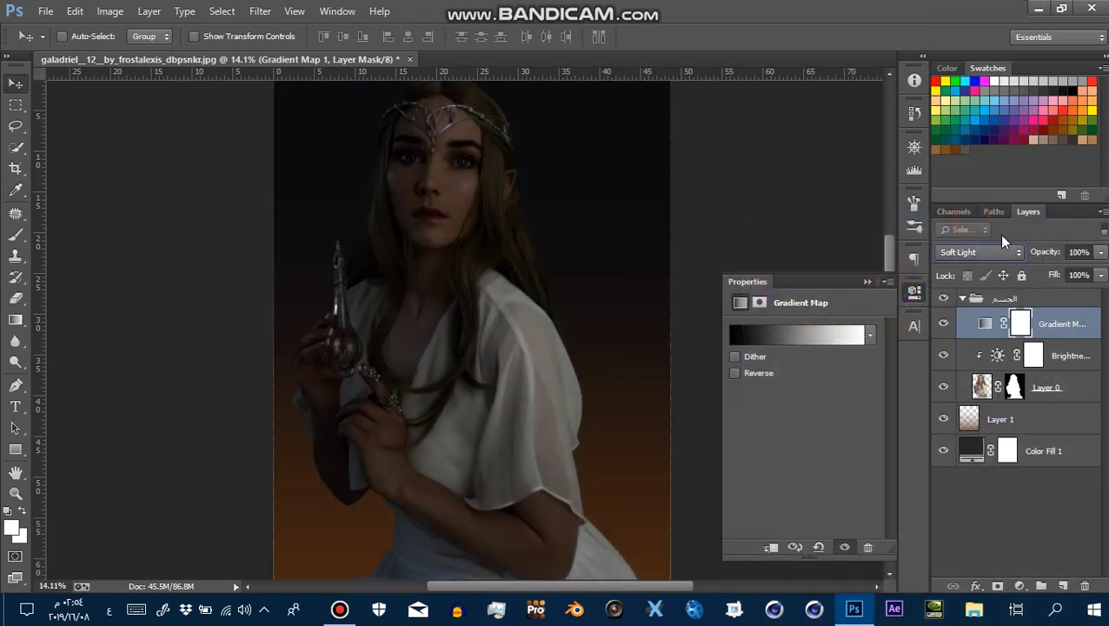
pyautogui.click(1100, 253)
pyautogui.moveTo(1035, 274); pyautogui.dragTo(1031, 273)
pyautogui.click(773, 548)
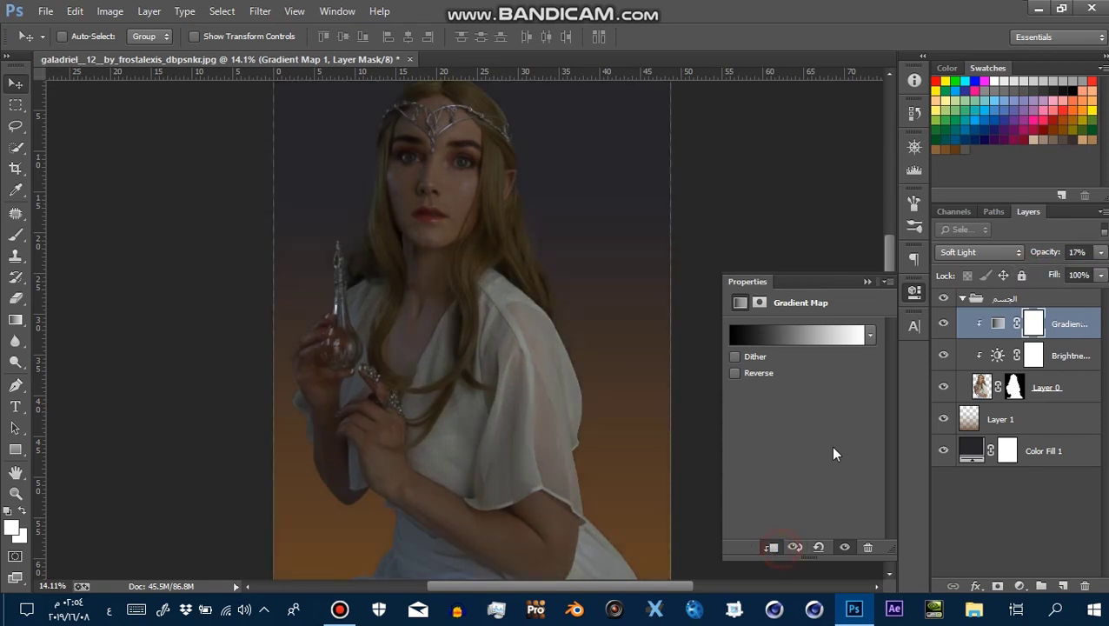
pyautogui.click(866, 283)
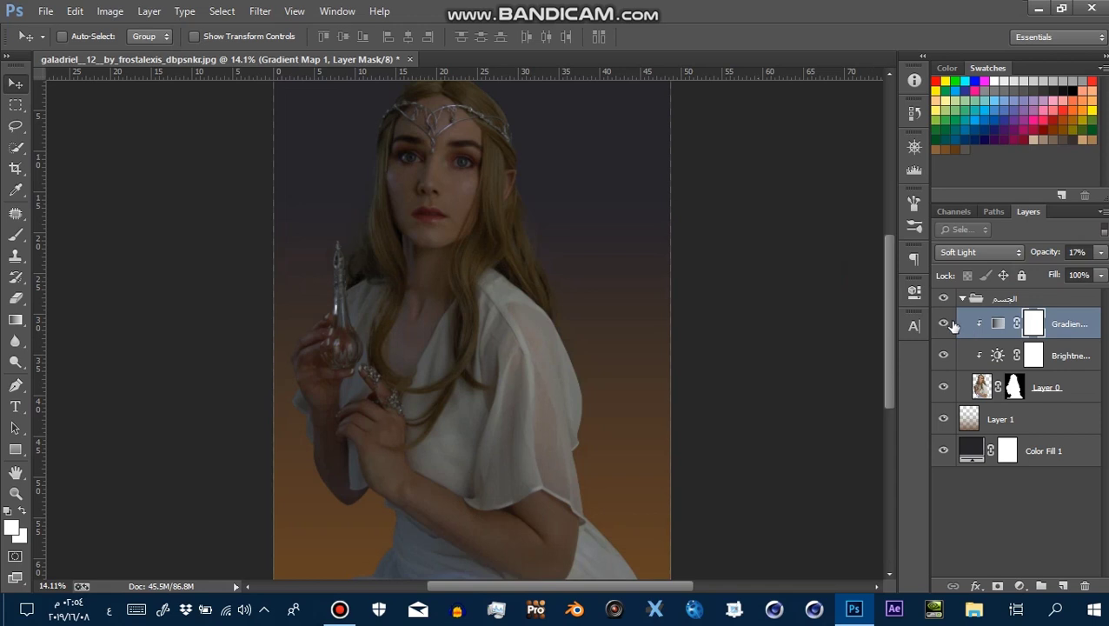
pyautogui.press('z')
pyautogui.keyDown('alt'); pyautogui.click(490, 350); pyautogui.keyUp('alt')
pyautogui.moveTo(490, 350); pyautogui.dragTo(494, 350)
# Add a clipped Color Balance with midtones Cyan-Red -3 and Yellow-Blue +8
pyautogui.press('v')
pyautogui.click(1013, 589)
pyautogui.click(999, 407)
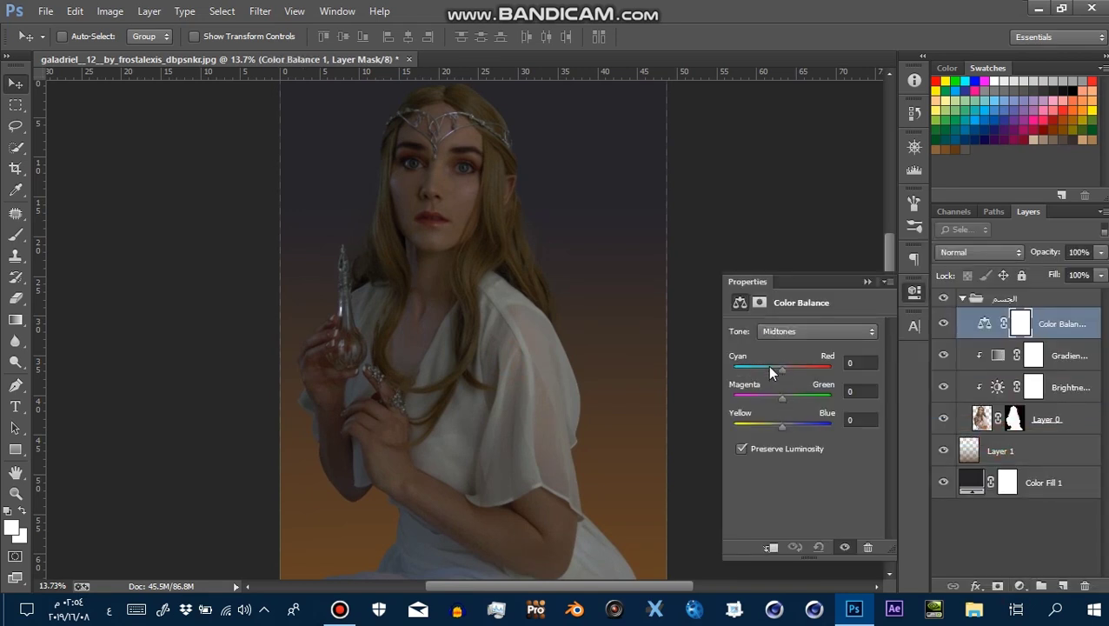
pyautogui.moveTo(780, 371); pyautogui.dragTo(781, 373)
pyautogui.moveTo(789, 426); pyautogui.dragTo(784, 426)
pyautogui.click(771, 549)
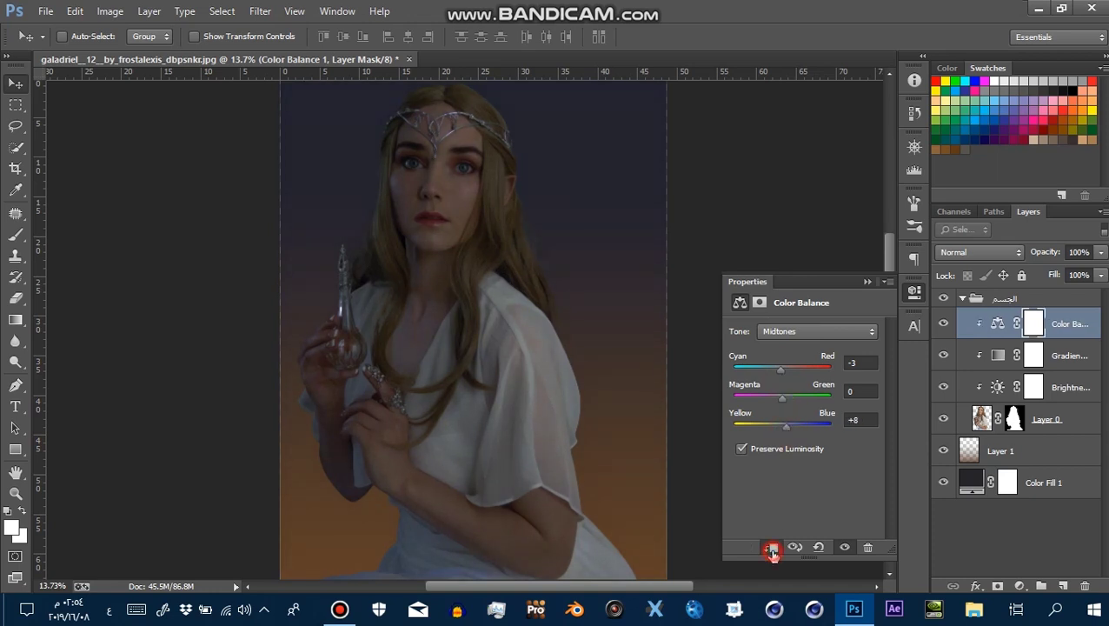
# Set the Color Balance shadows to Red +3, Green -2 and Blue +4
pyautogui.click(824, 329)
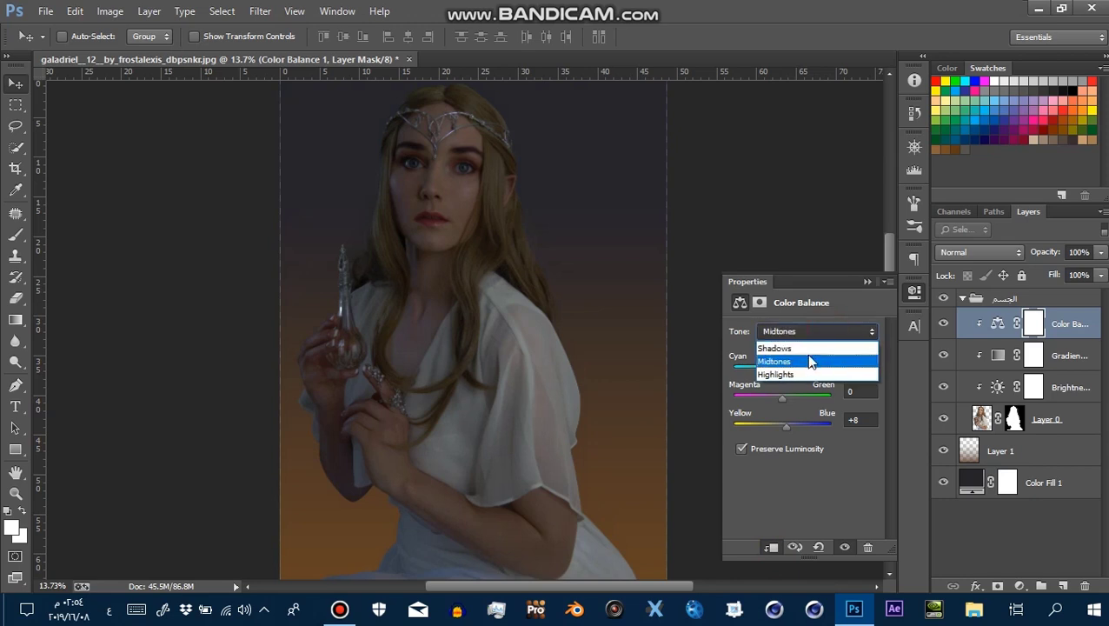
pyautogui.click(805, 349)
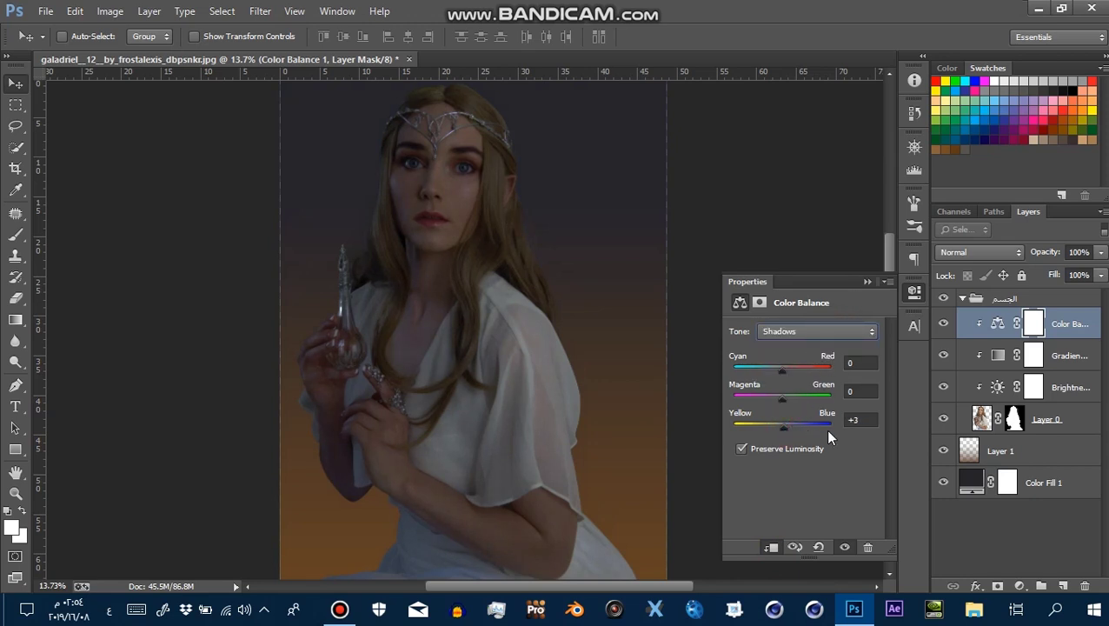
pyautogui.click(861, 421)
pyautogui.click(856, 390)
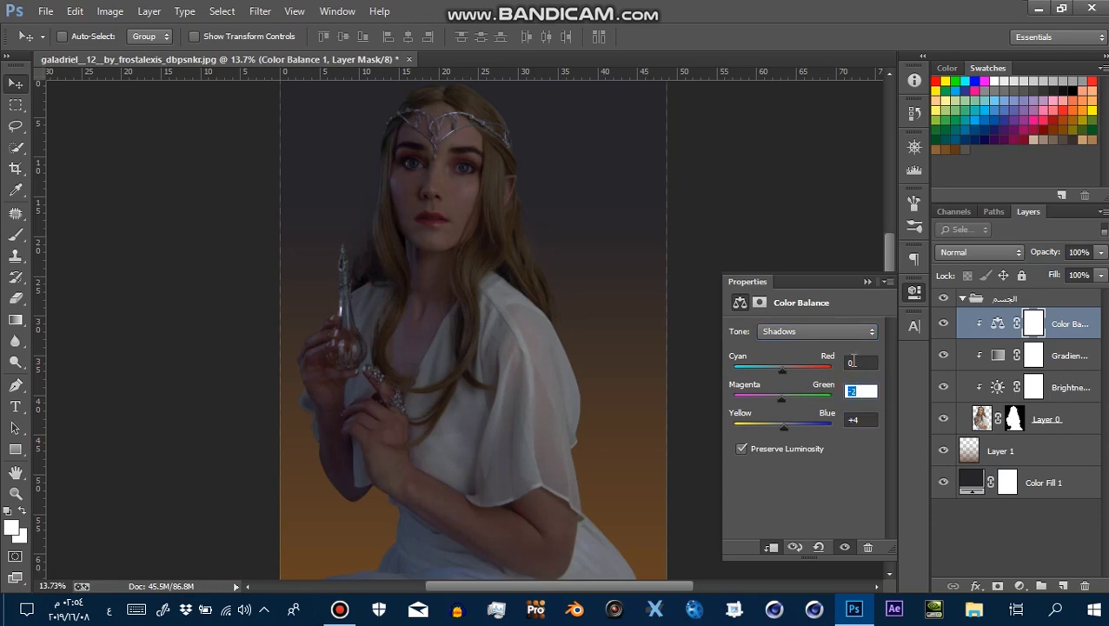
pyautogui.click(853, 362)
pyautogui.write('+3')
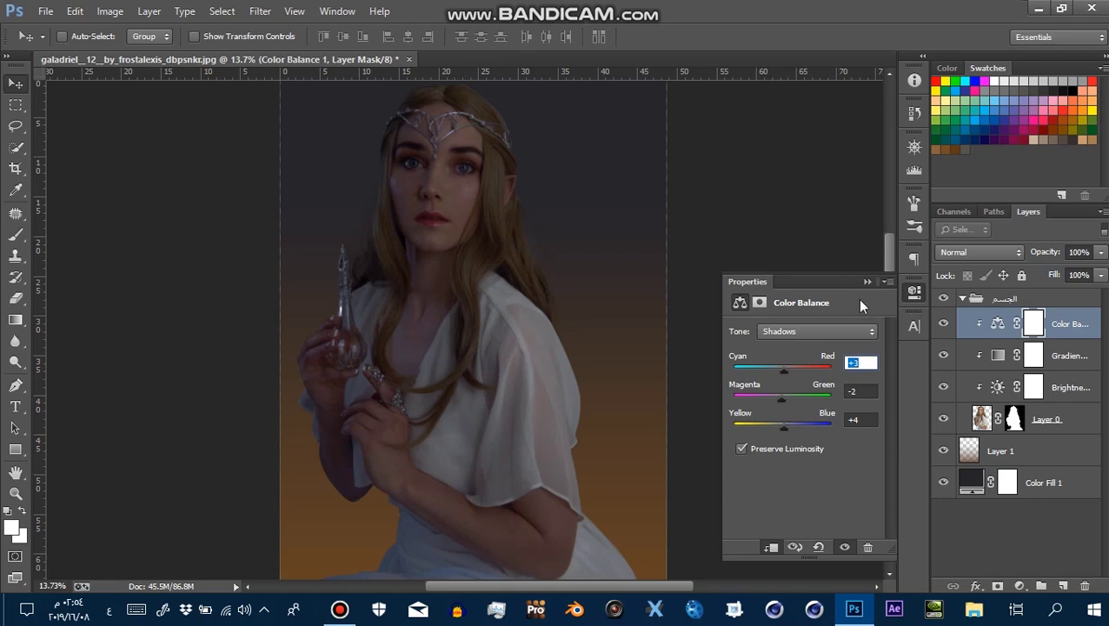
pyautogui.click(865, 285)
pyautogui.click(944, 324)
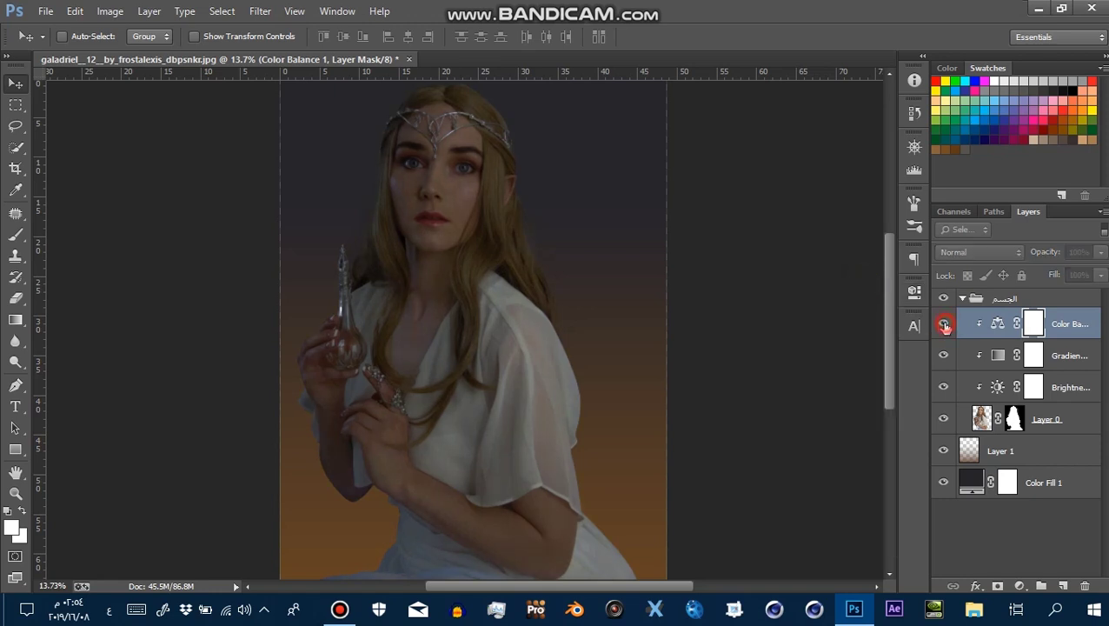
pyautogui.moveTo(545, 365); pyautogui.dragTo(515, 371)
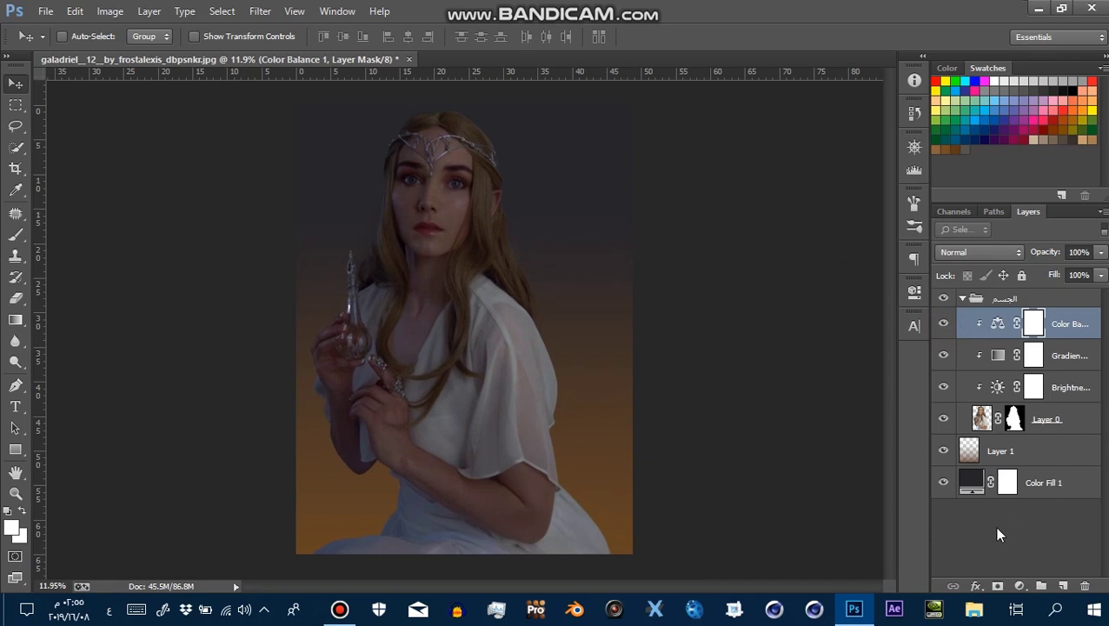
# Add a clipped Curves adjustment lifting input 90 to 136 and 213 to 245
pyautogui.click(1021, 587)
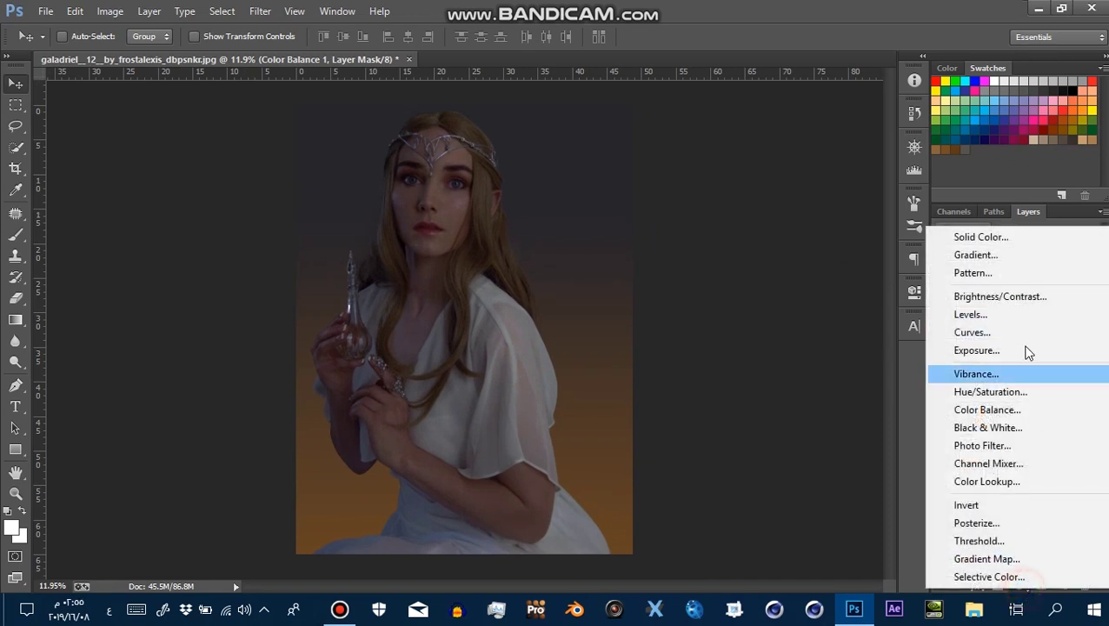
pyautogui.click(1004, 331)
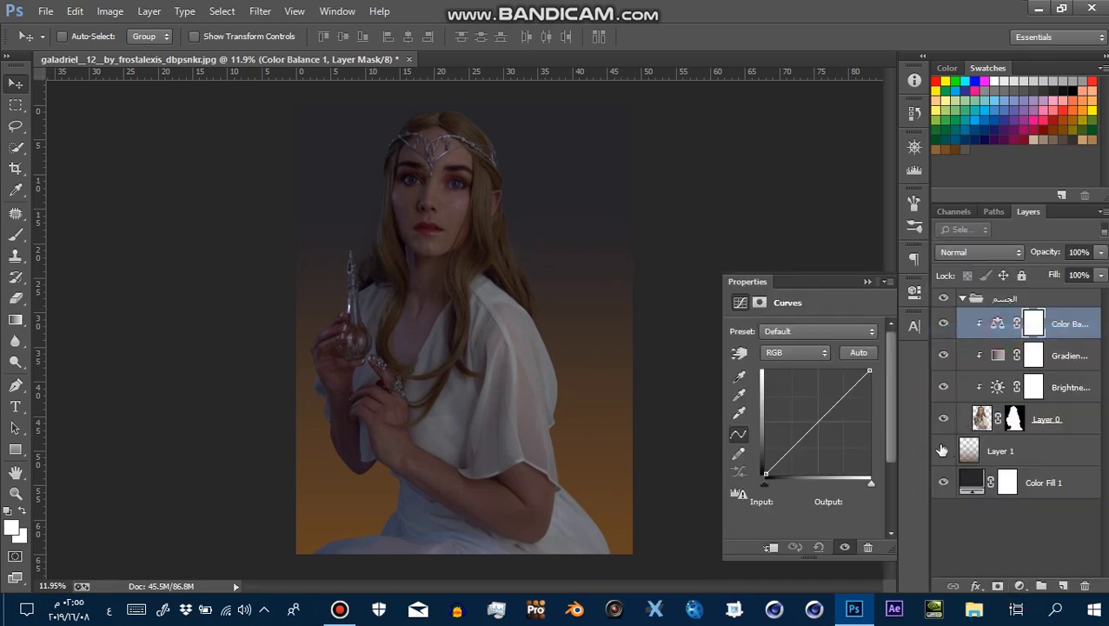
pyautogui.click(768, 548)
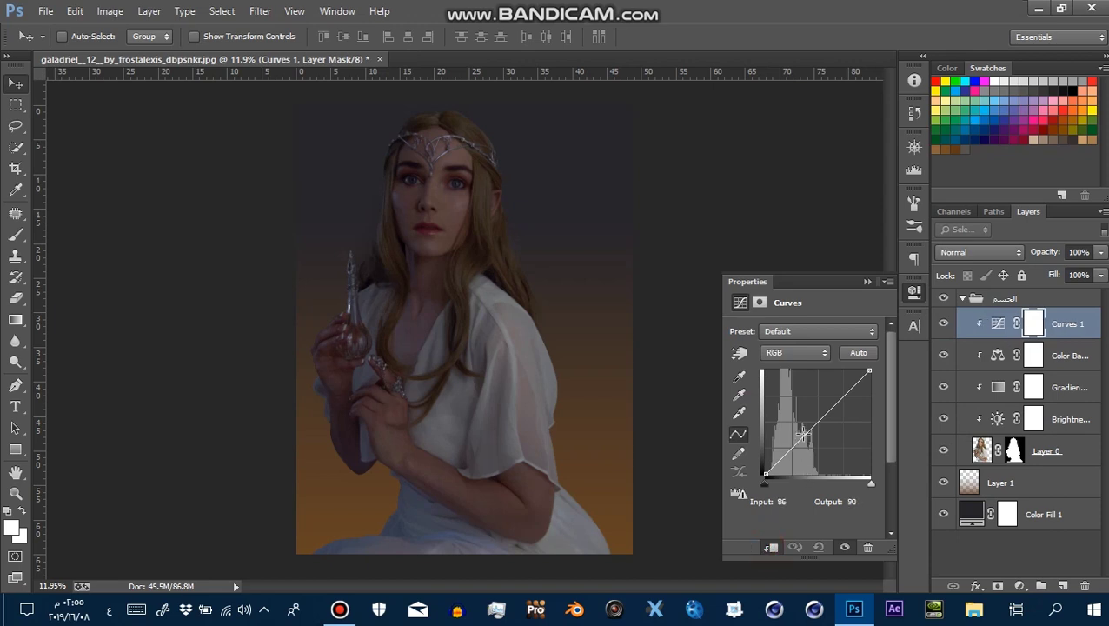
pyautogui.moveTo(802, 433); pyautogui.dragTo(801, 418)
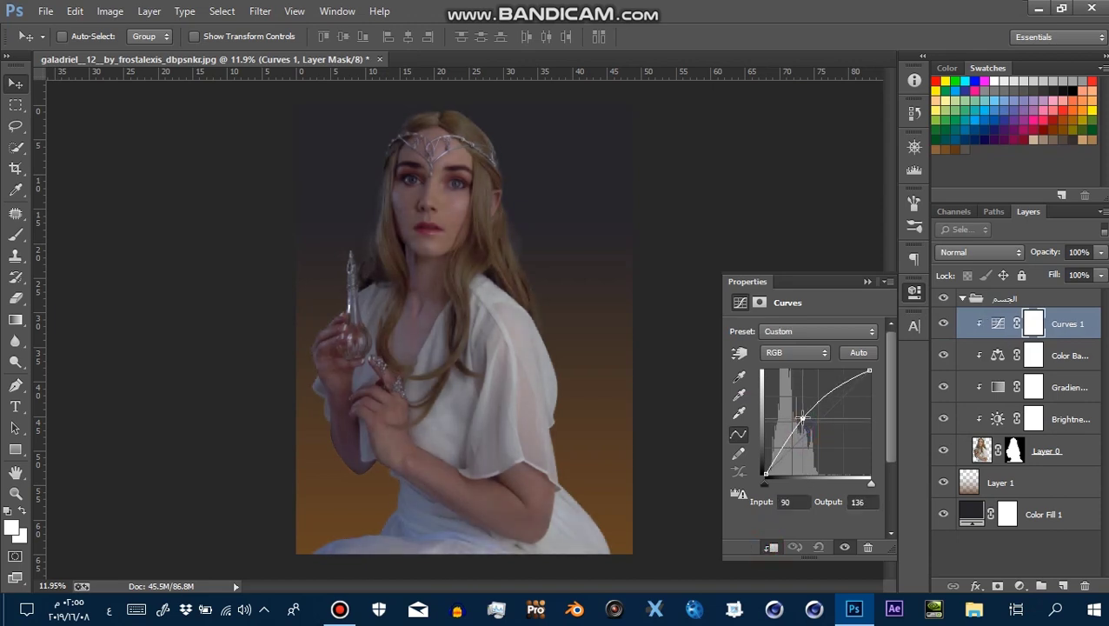
pyautogui.moveTo(856, 380); pyautogui.dragTo(856, 369)
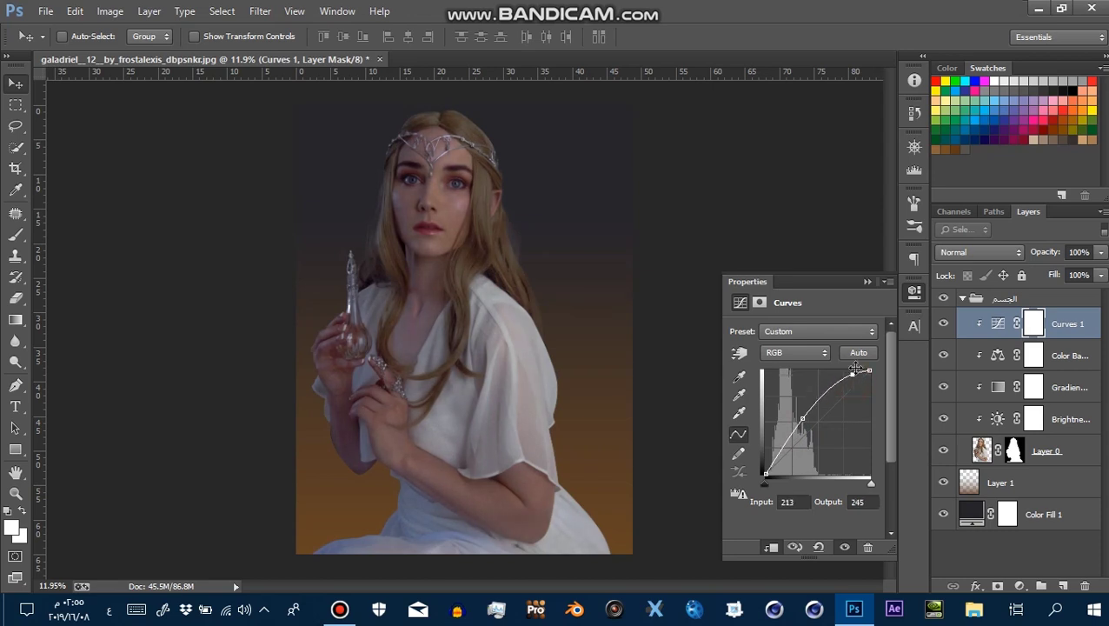
pyautogui.click(873, 283)
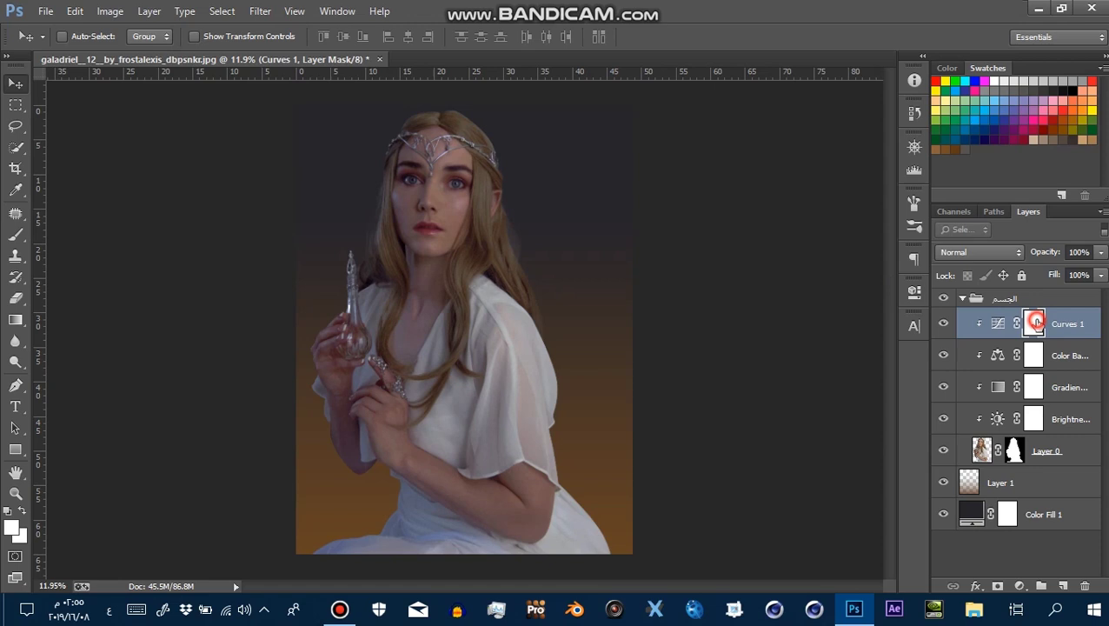
# Invert the Curves mask and set up a very soft ~1064 px brush at 58% opacity
pyautogui.hotkey('ctrl', 'i')
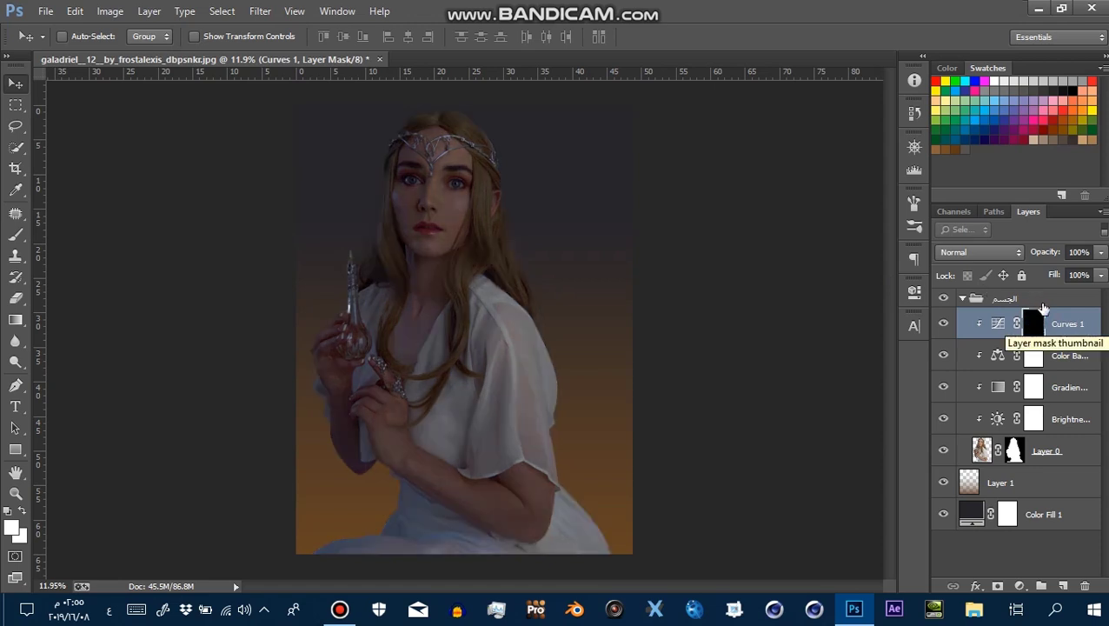
pyautogui.press('z')
pyautogui.scroll(2, 537, 181)
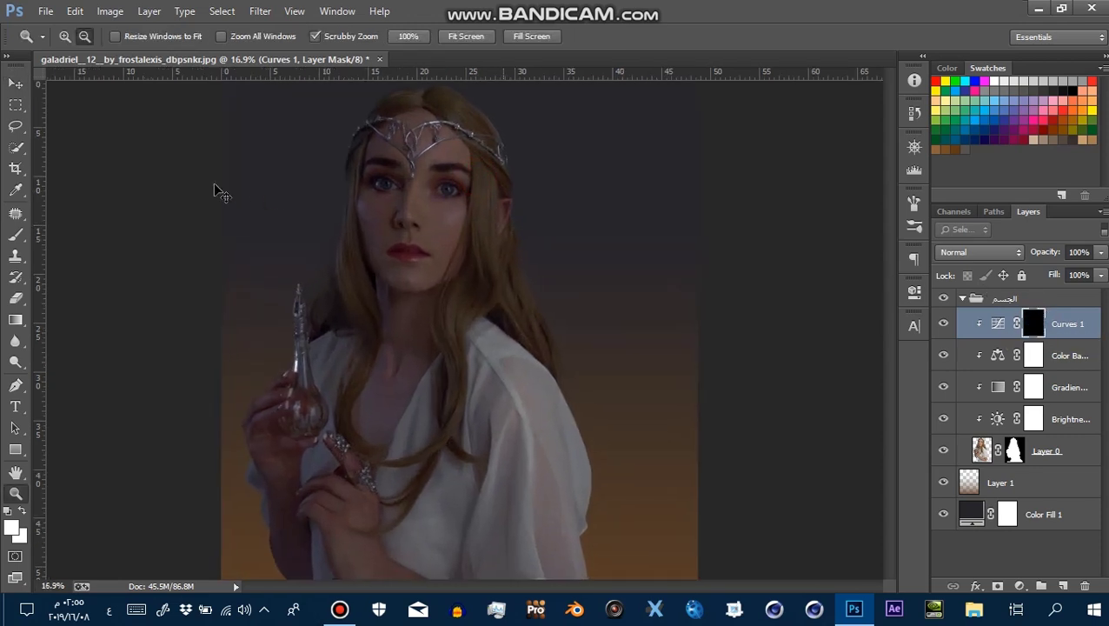
pyautogui.press('v')
pyautogui.click(19, 236)
pyautogui.rightClick(410, 243)
pyautogui.scroll(2, 486, 365)
pyautogui.click(504, 318)
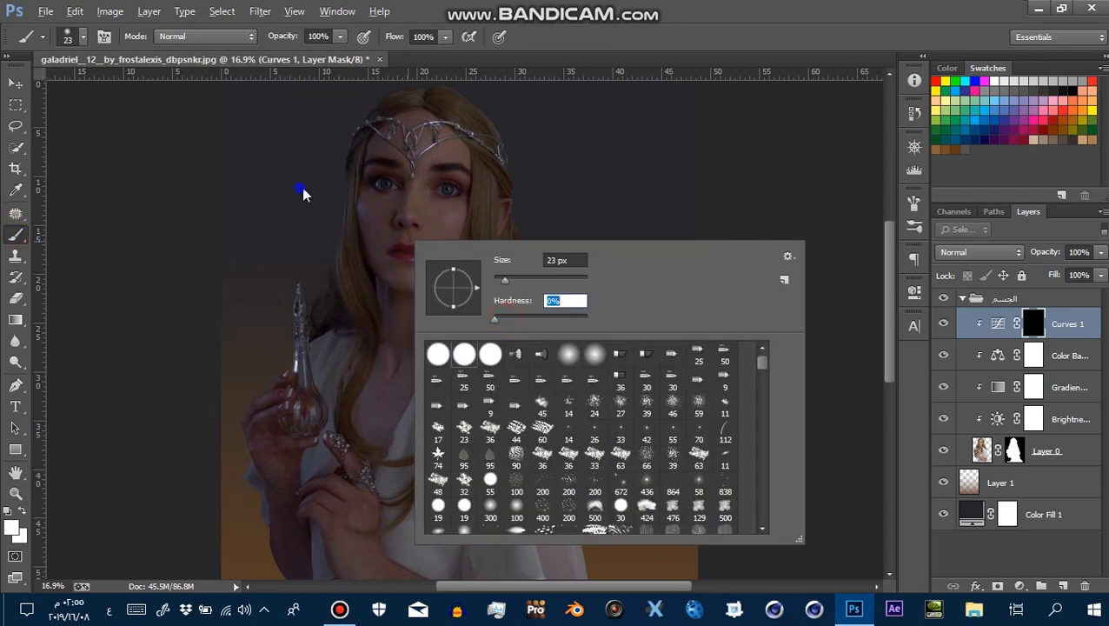
pyautogui.moveTo(302, 194); pyautogui.dragTo(344, 269)
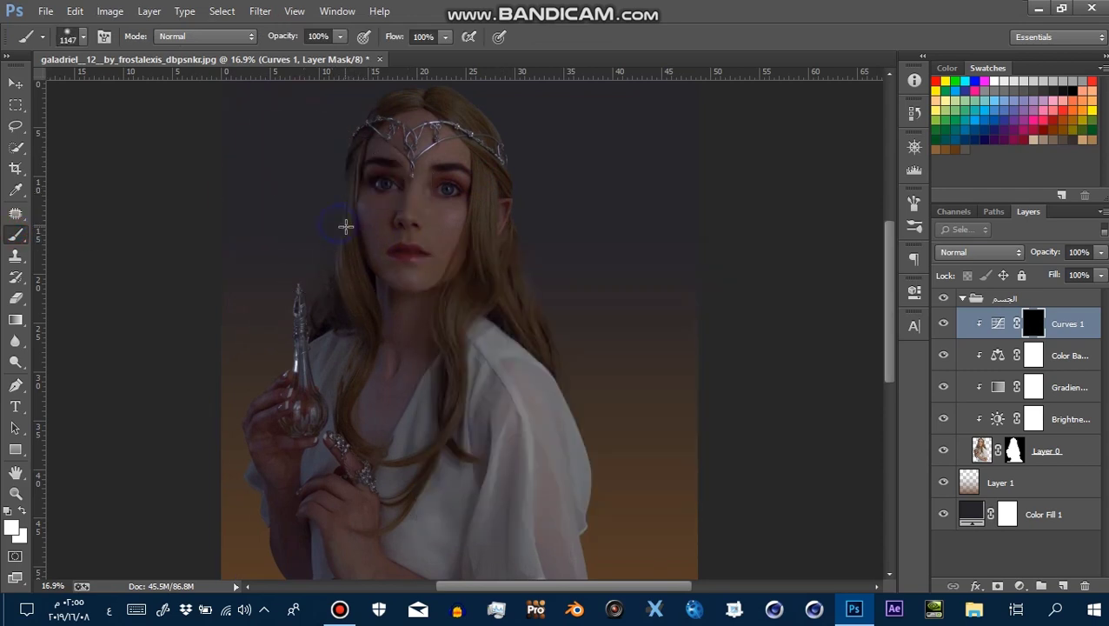
pyautogui.click(339, 36)
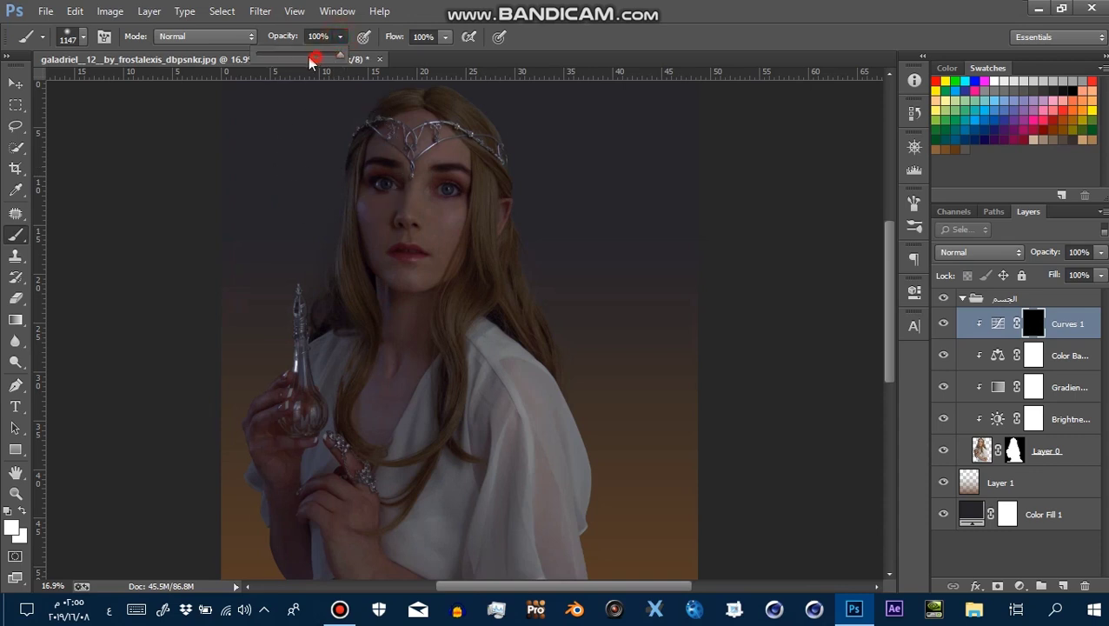
pyautogui.click(337, 105)
# Paint the brightening back over the face, bottle, left arm and lower body
pyautogui.moveTo(344, 126); pyautogui.dragTo(339, 183)
pyautogui.moveTo(348, 222); pyautogui.dragTo(240, 284)
pyautogui.moveTo(396, 117); pyautogui.dragTo(268, 248)
pyautogui.moveTo(391, 227); pyautogui.dragTo(280, 247)
pyautogui.moveTo(296, 289); pyautogui.dragTo(188, 340)
pyautogui.moveTo(235, 371); pyautogui.dragTo(230, 465)
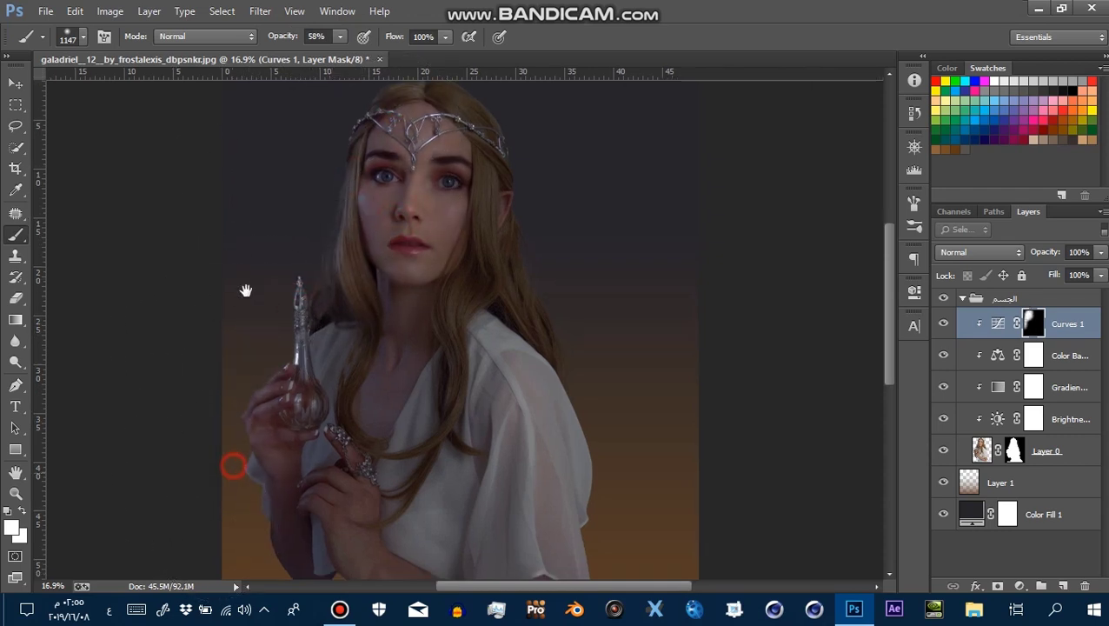
pyautogui.scroll(-5, 246, 292)
pyautogui.moveTo(246, 292); pyautogui.dragTo(222, 465)
pyautogui.moveTo(302, 433); pyautogui.dragTo(190, 482)
pyautogui.moveTo(370, 444)
pyautogui.mouseDown()
pyautogui.moveTo(304, 446)
pyautogui.moveTo(382, 426)
pyautogui.moveTo(432, 444)
pyautogui.moveTo(466, 492)
pyautogui.mouseUp()
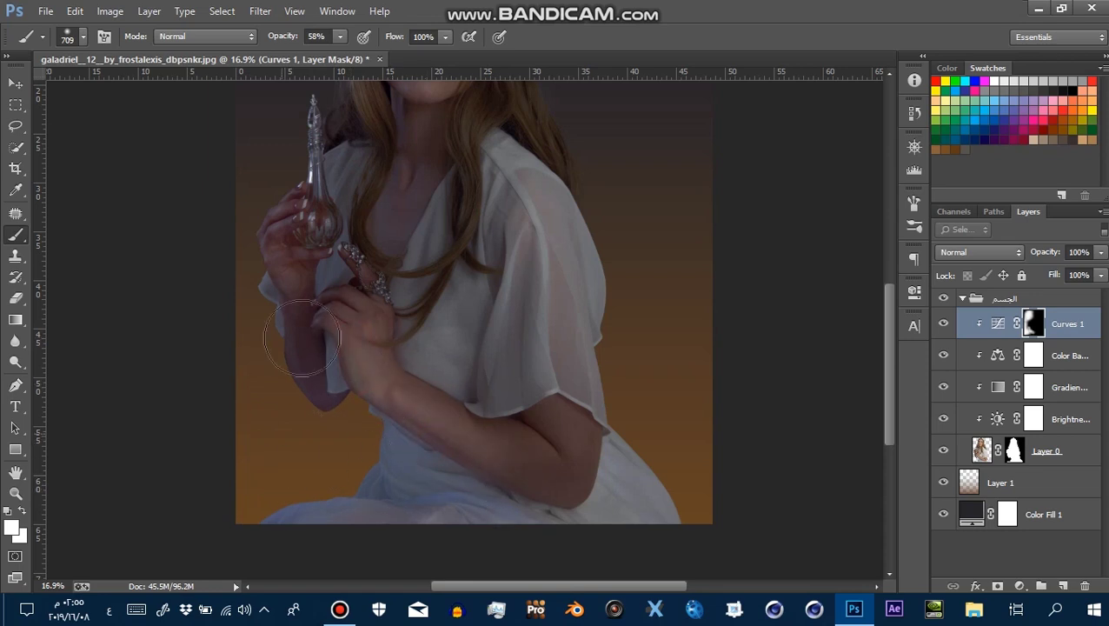
# Paint brightening onto the forehead, above the head, lips and eye area
pyautogui.moveTo(416, 218)
pyautogui.mouseDown()
pyautogui.moveTo(405, 349)
pyautogui.moveTo(391, 317)
pyautogui.moveTo(380, 174)
pyautogui.mouseUp()
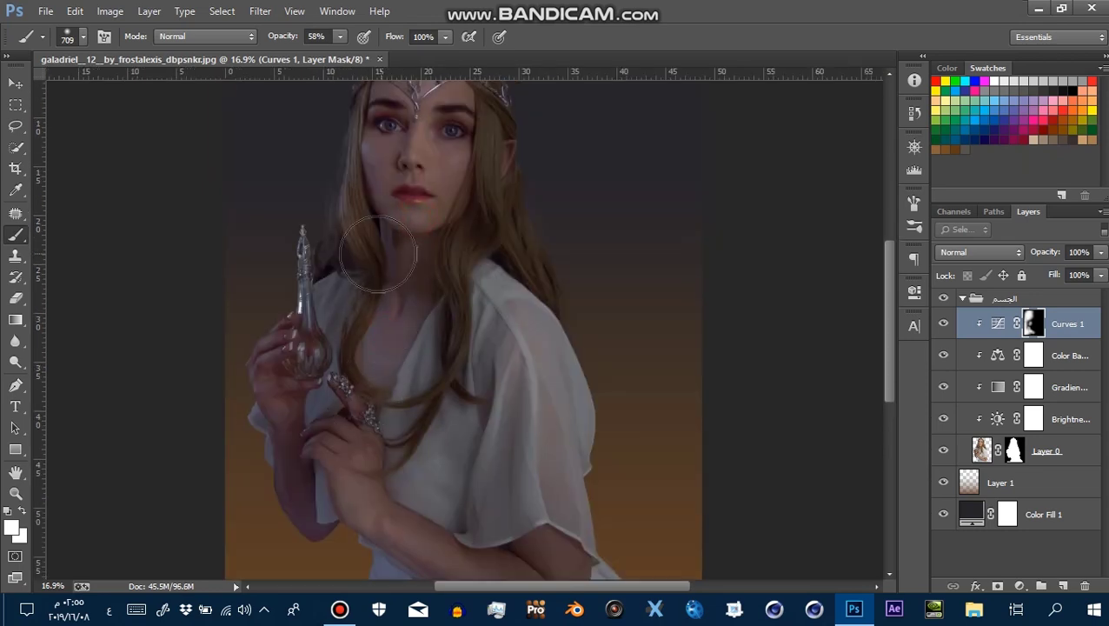
pyautogui.moveTo(403, 166); pyautogui.dragTo(428, 261)
pyautogui.click(386, 187)
pyautogui.click(454, 133)
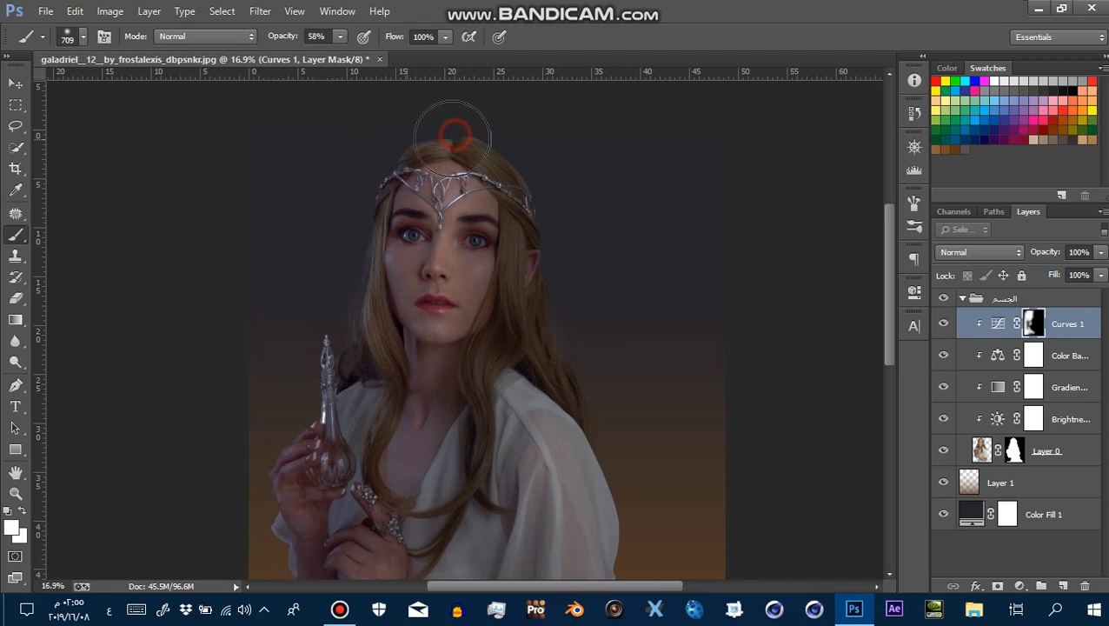
pyautogui.click(403, 196)
pyautogui.click(436, 303)
pyautogui.click(476, 227)
pyautogui.click(463, 248)
pyautogui.press('z')
pyautogui.moveTo(499, 275); pyautogui.dragTo(408, 258)
pyautogui.press('b')
# Compare the Curves effect, then paint black to tone down brightening along the neck and hair
pyautogui.click(939, 324)
pyautogui.click(940, 324)
pyautogui.click(939, 324)
pyautogui.click(939, 324)
pyautogui.press('z')
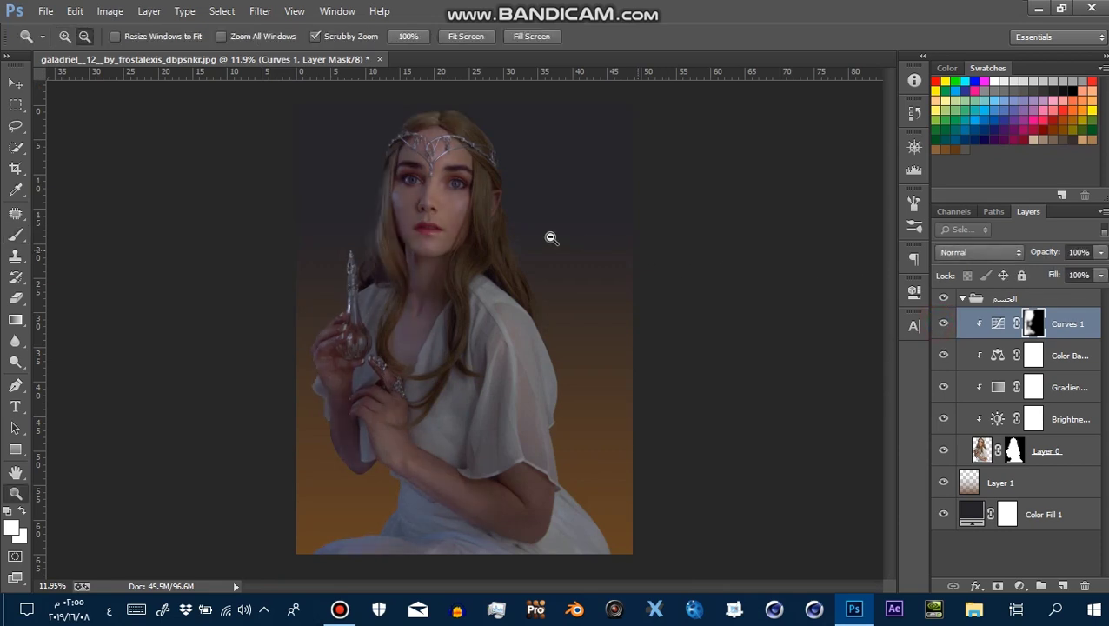
pyautogui.moveTo(443, 213)
pyautogui.mouseDown()
pyautogui.moveTo(492, 239)
pyautogui.moveTo(443, 291)
pyautogui.mouseUp()
pyautogui.press('b')
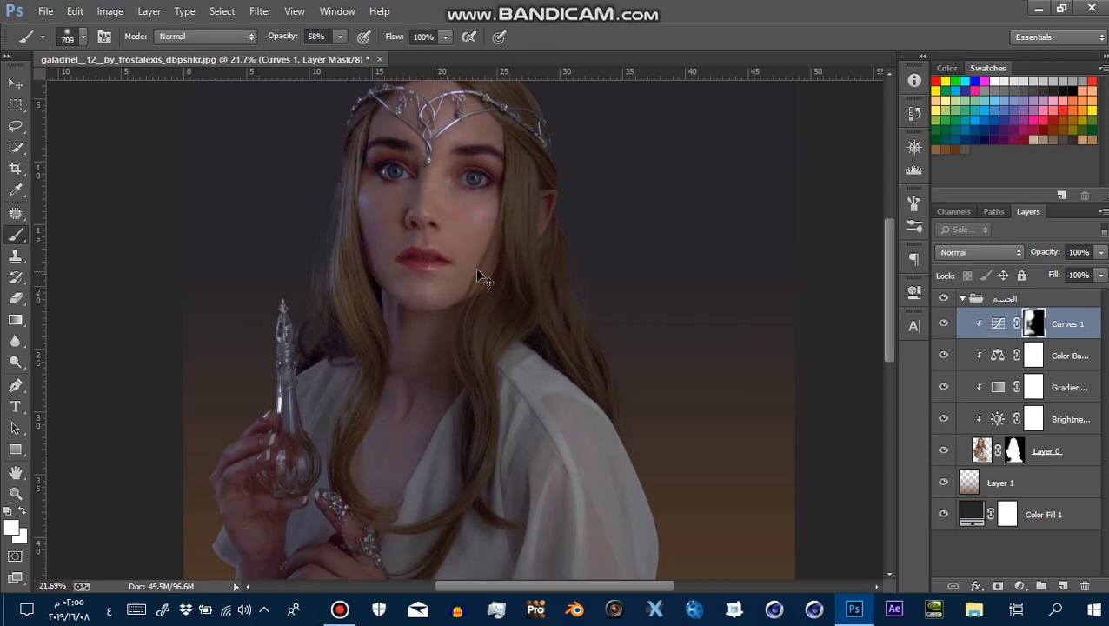
pyautogui.click(10, 512)
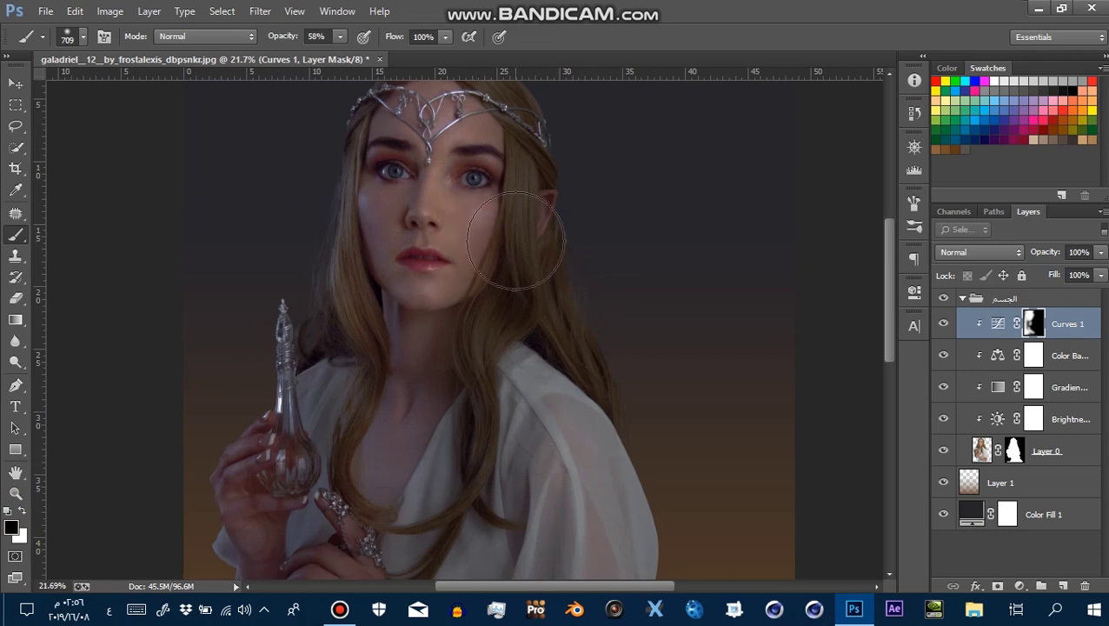
pyautogui.moveTo(459, 328); pyautogui.dragTo(517, 366)
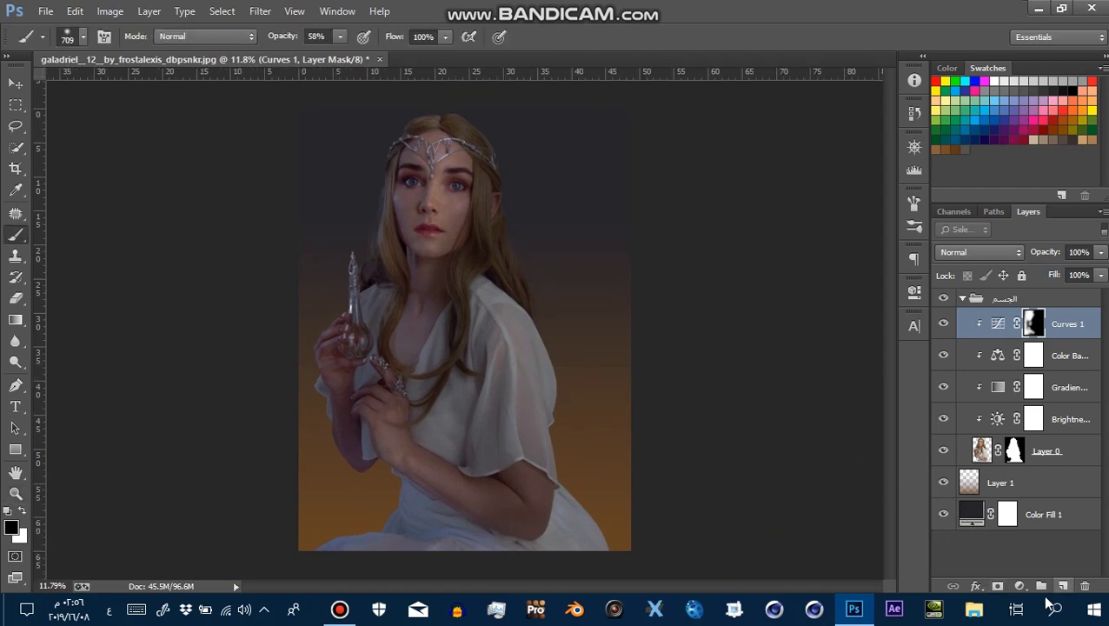
# Add a clipped Color Balance shifting the midtones slightly toward blue
pyautogui.click(1020, 586)
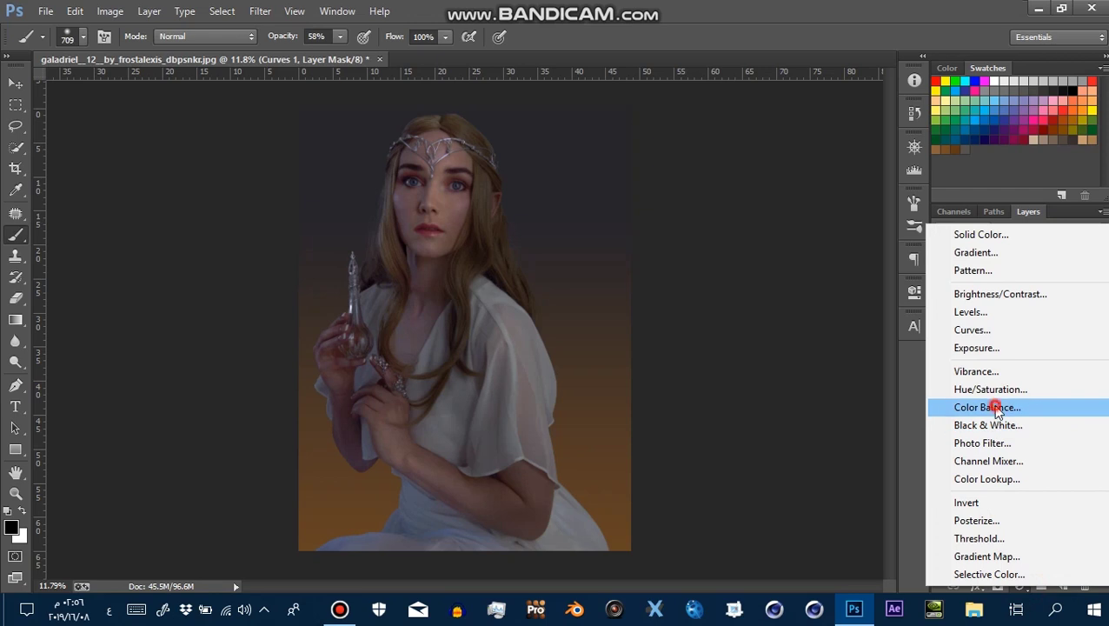
pyautogui.click(997, 408)
pyautogui.moveTo(781, 431); pyautogui.dragTo(783, 424)
pyautogui.click(772, 548)
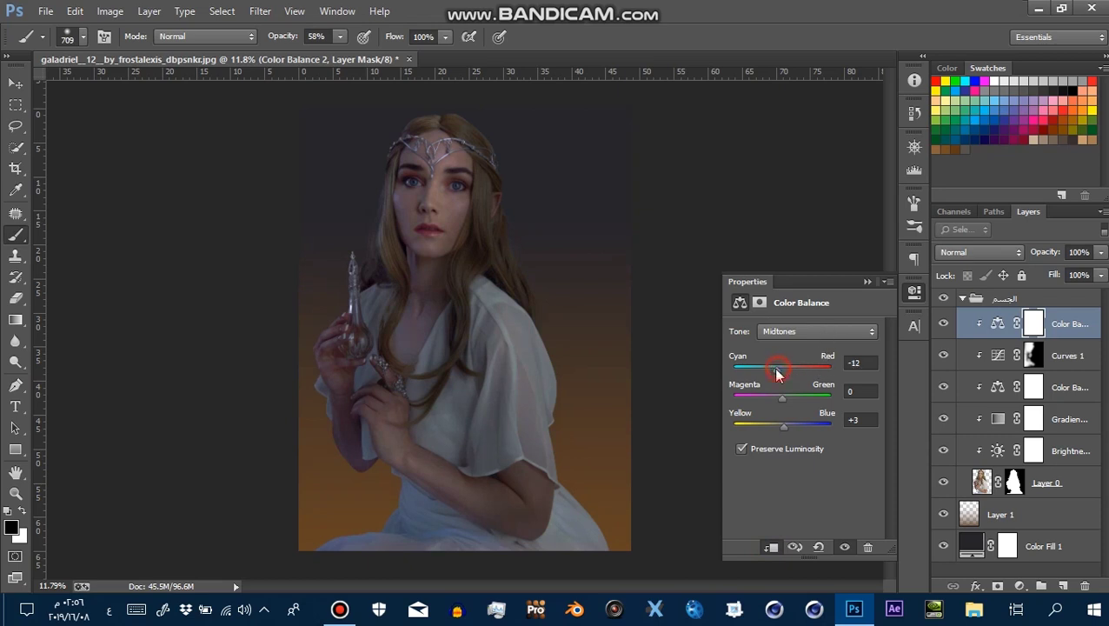
# Set the shadows to Cyan-Red +5, Magenta-Green +3 and Yellow-Blue +3
pyautogui.click(796, 331)
pyautogui.click(799, 349)
pyautogui.moveTo(781, 371); pyautogui.dragTo(785, 370)
pyautogui.moveTo(781, 424); pyautogui.dragTo(786, 426)
pyautogui.click(784, 424)
pyautogui.click(778, 398)
pyautogui.click(780, 398)
pyautogui.click(866, 280)
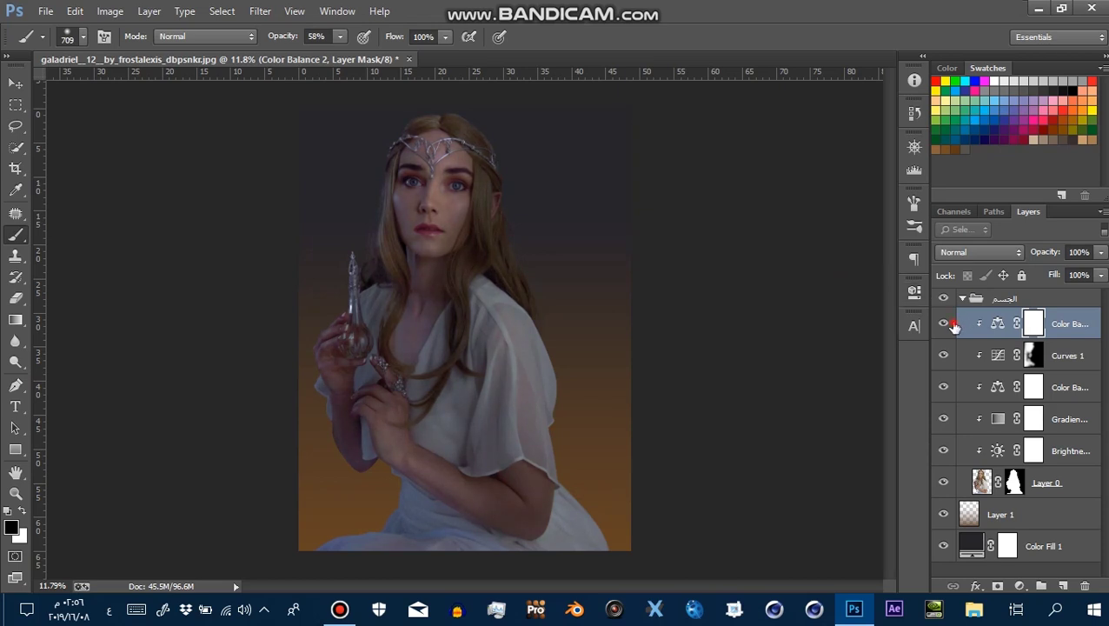
pyautogui.press('z')
pyautogui.keyDown('alt'); pyautogui.click(532, 254); pyautogui.keyUp('alt')
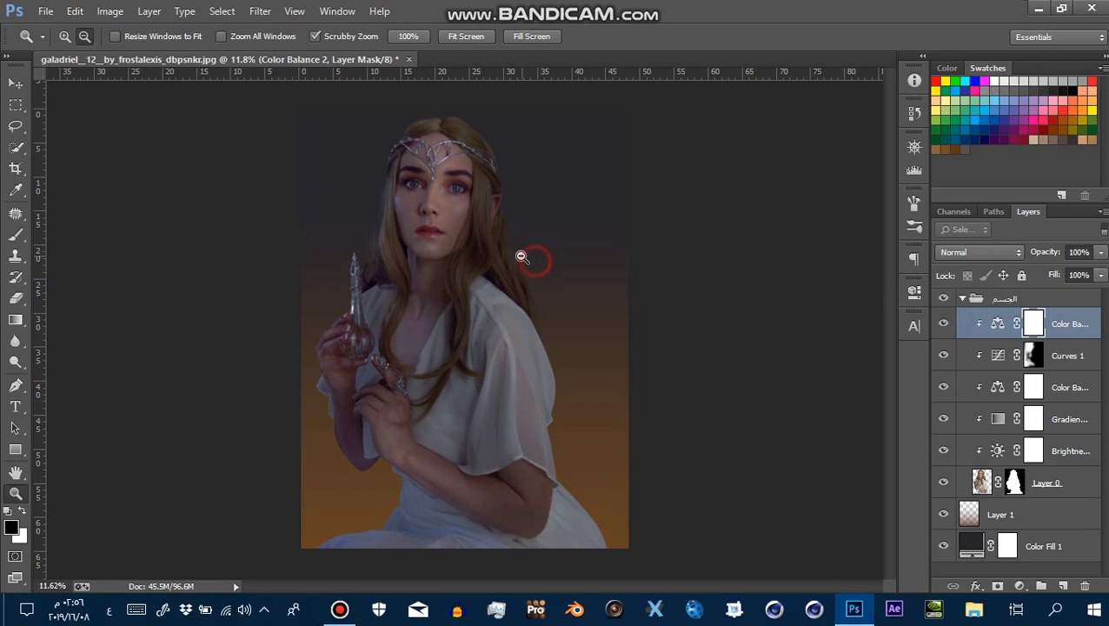
pyautogui.keyDown('alt'); pyautogui.click(465, 300); pyautogui.keyUp('alt')
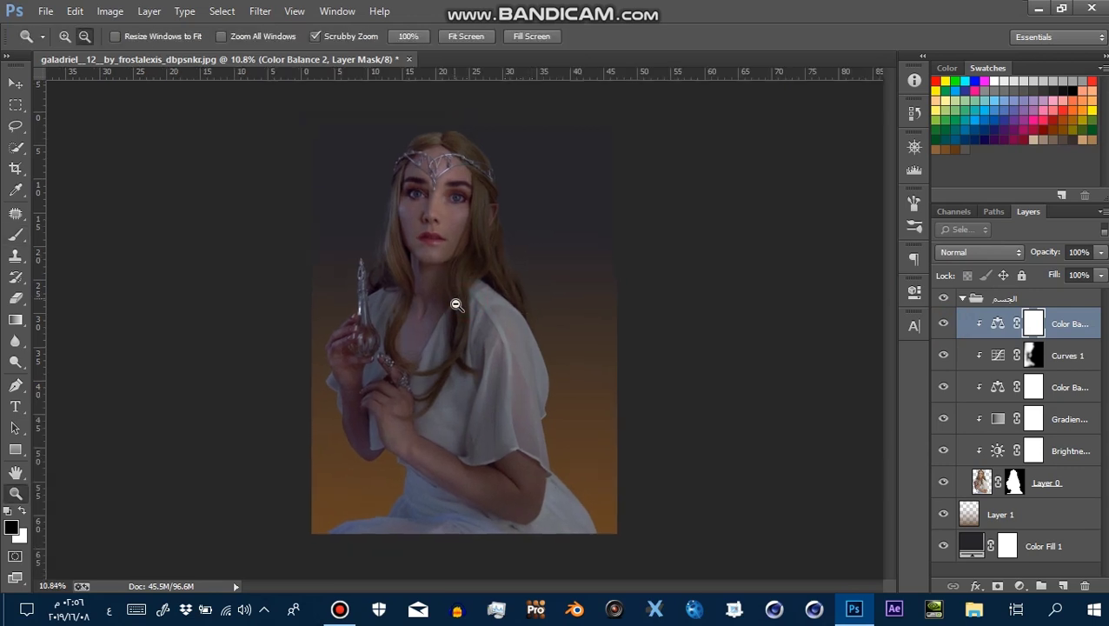
pyautogui.moveTo(334, 203)
pyautogui.mouseDown()
pyautogui.moveTo(362, 274)
pyautogui.moveTo(391, 275)
pyautogui.mouseUp()
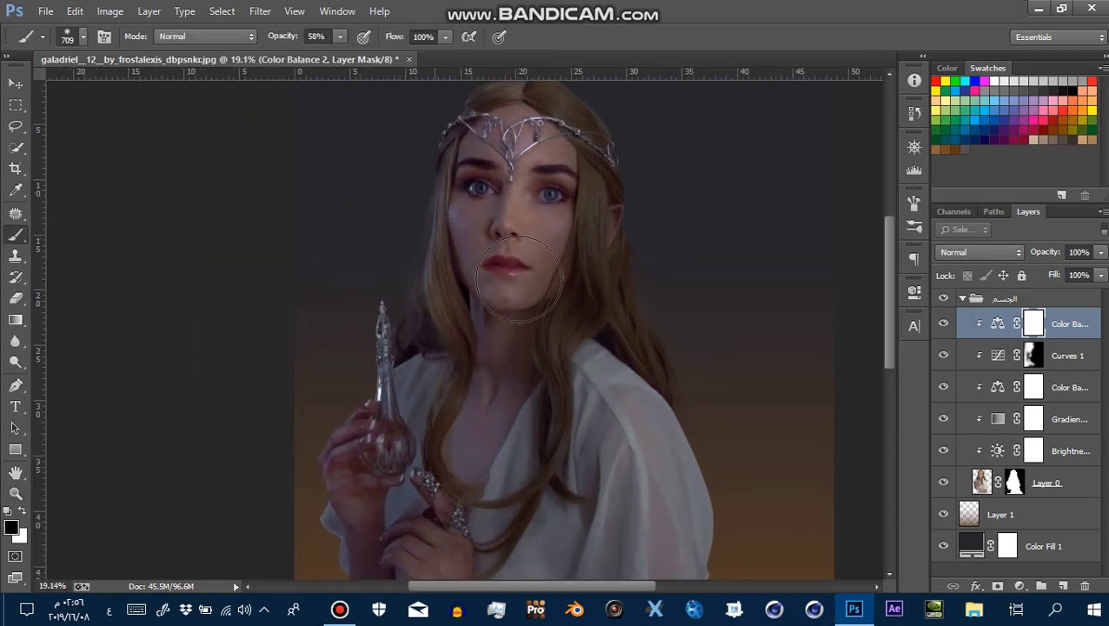
pyautogui.moveTo(507, 217); pyautogui.dragTo(556, 217)
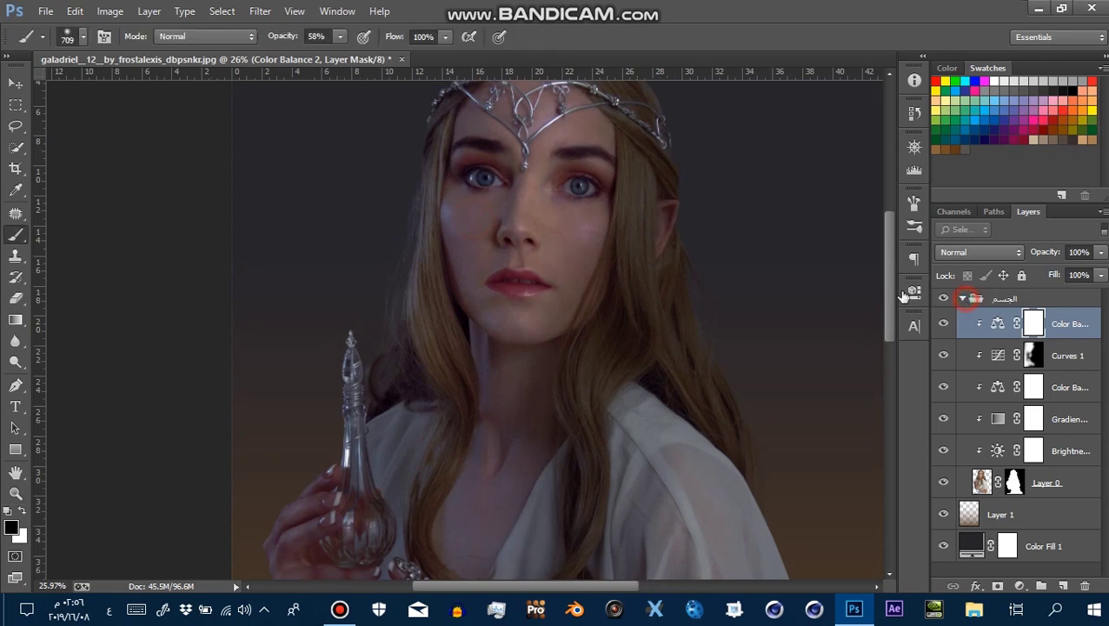
# Collapse the figure group, add Layer 2 on top, and set the foreground colour to #d1a079
pyautogui.click(963, 298)
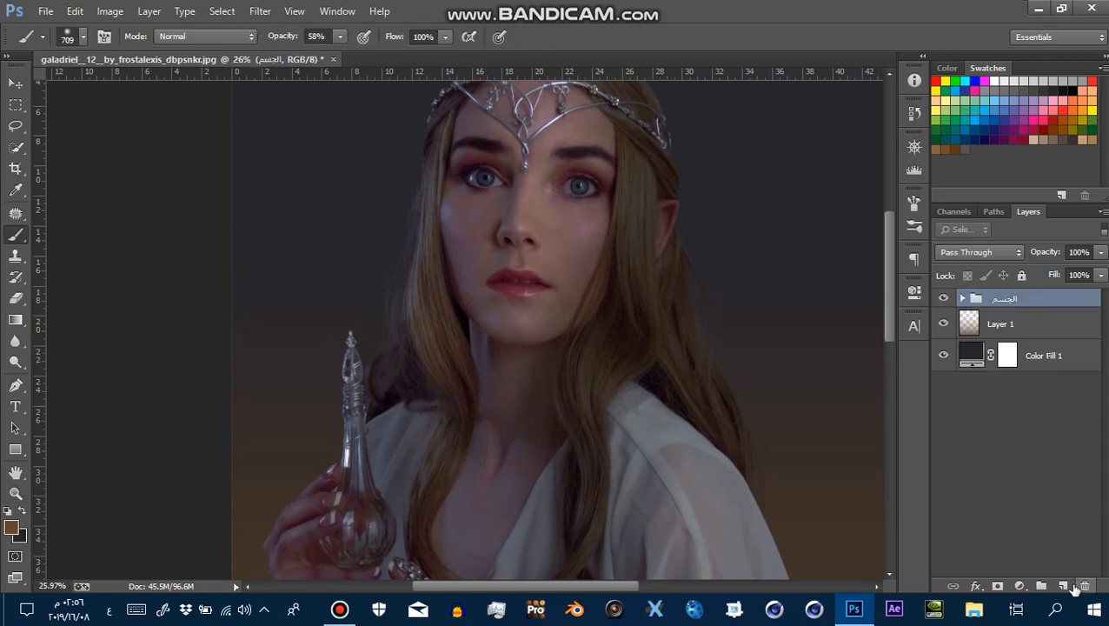
pyautogui.click(1063, 585)
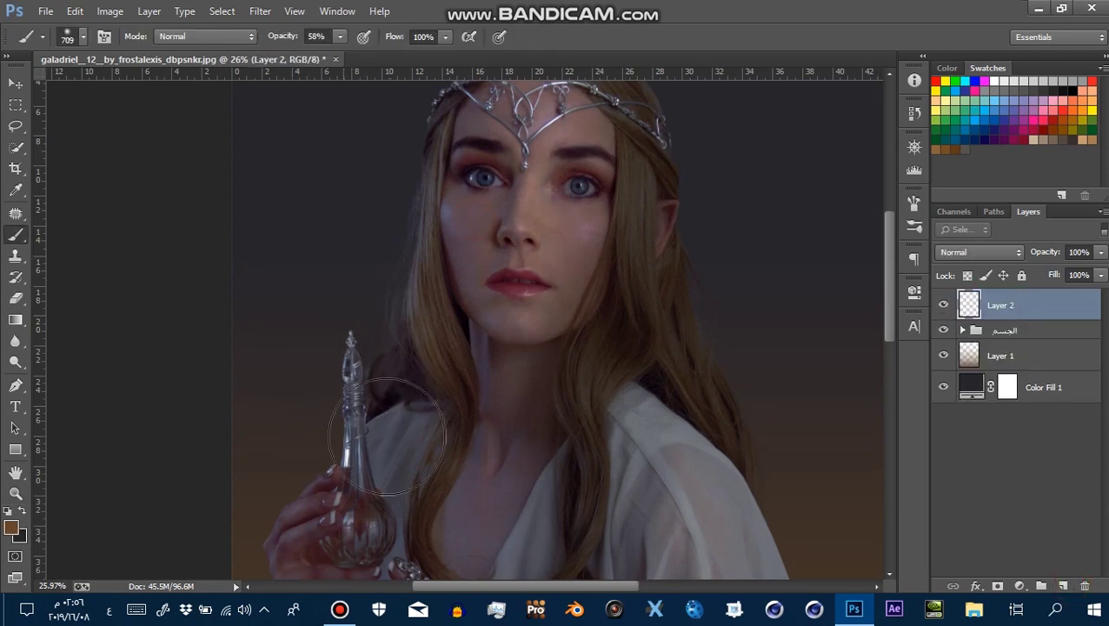
pyautogui.click(19, 531)
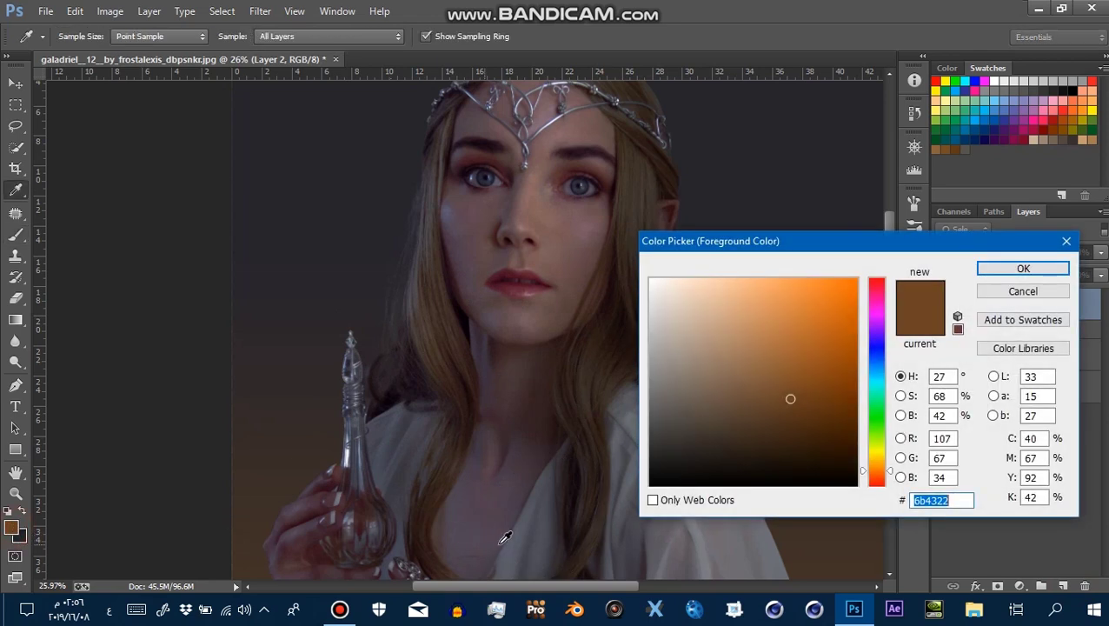
pyautogui.moveTo(943, 499); pyautogui.dragTo(847, 506)
pyautogui.write('d1a079')
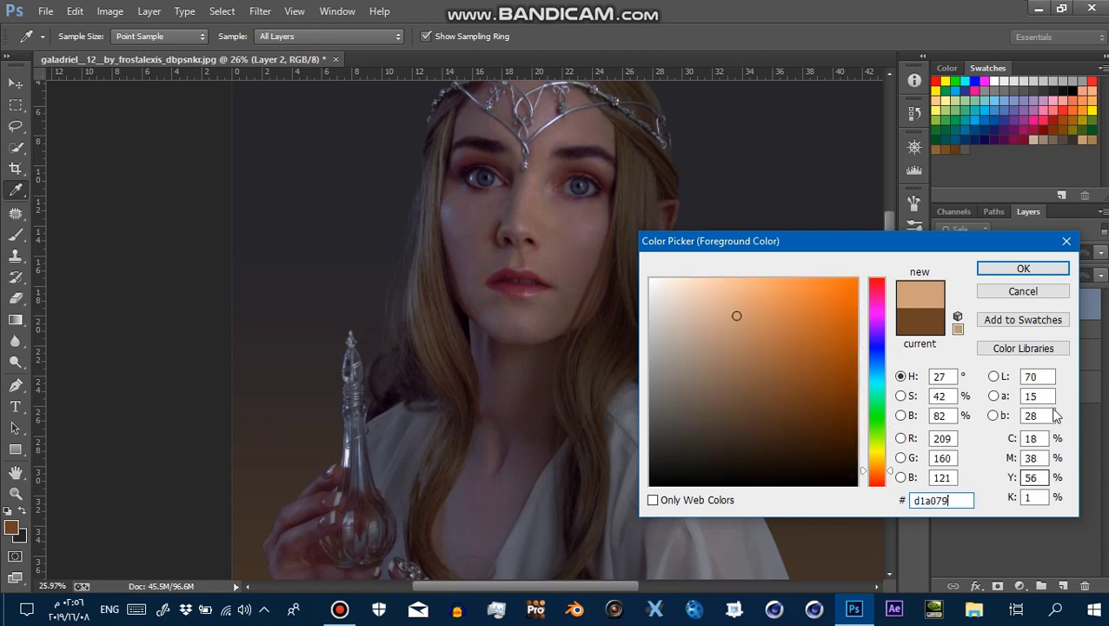
pyautogui.click(1021, 270)
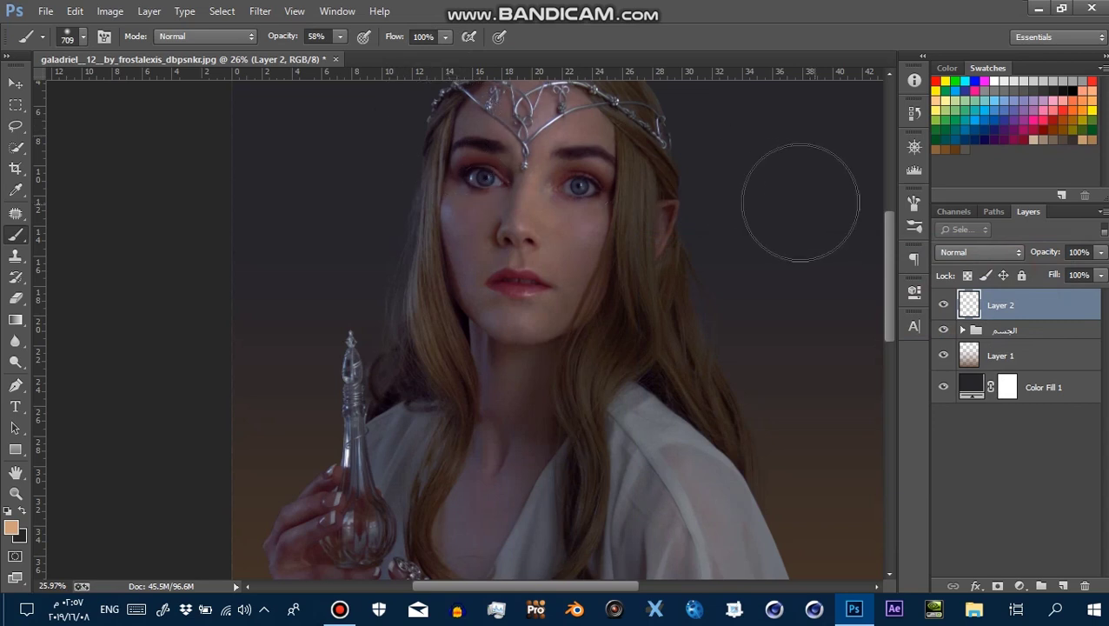
# Set Layer 2 to Overlay, zoom in on the left eye and shrink the brush to iris size
pyautogui.click(994, 252)
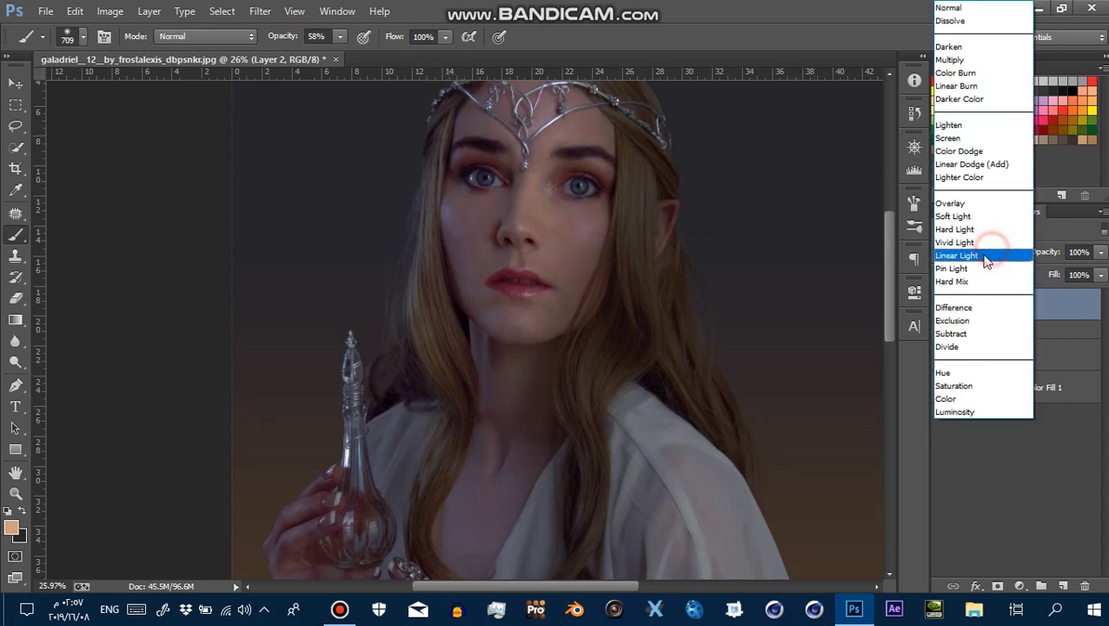
pyautogui.click(964, 202)
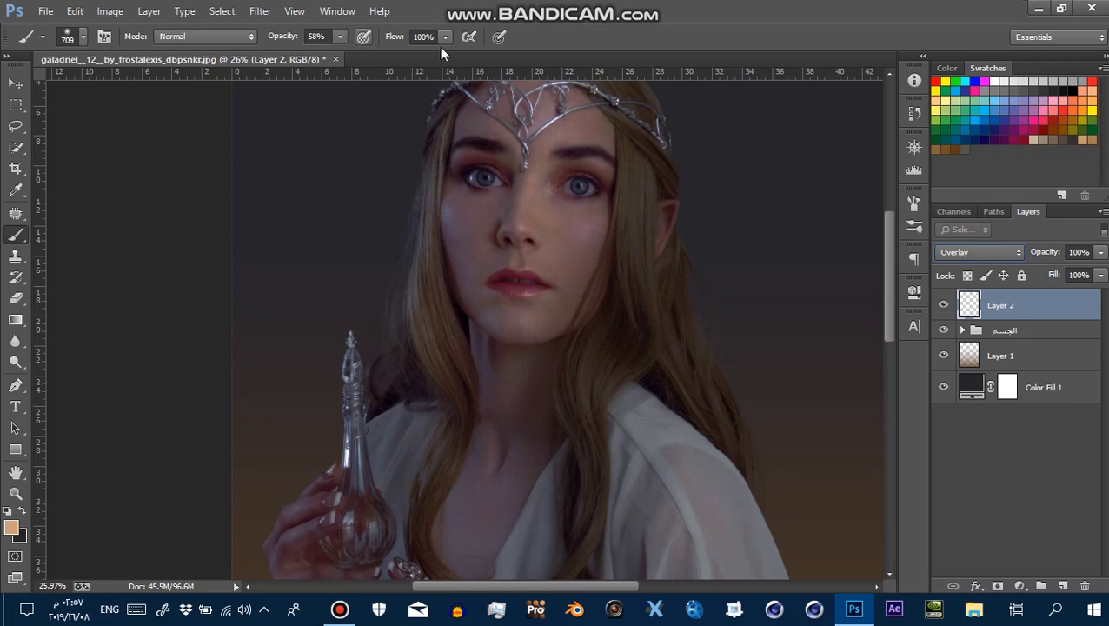
pyautogui.click(505, 180)
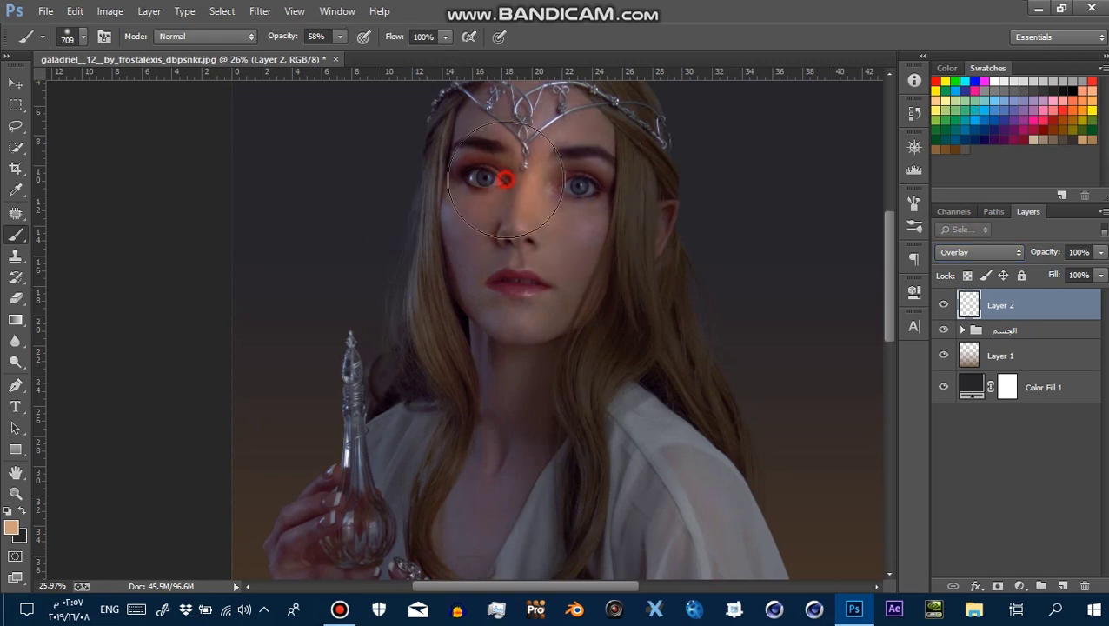
pyautogui.press('z')
pyautogui.moveTo(505, 180); pyautogui.dragTo(606, 255)
pyautogui.press('b')
pyautogui.keyDown('alt'); pyautogui.rightClick(329, 232); pyautogui.keyUp('alt')
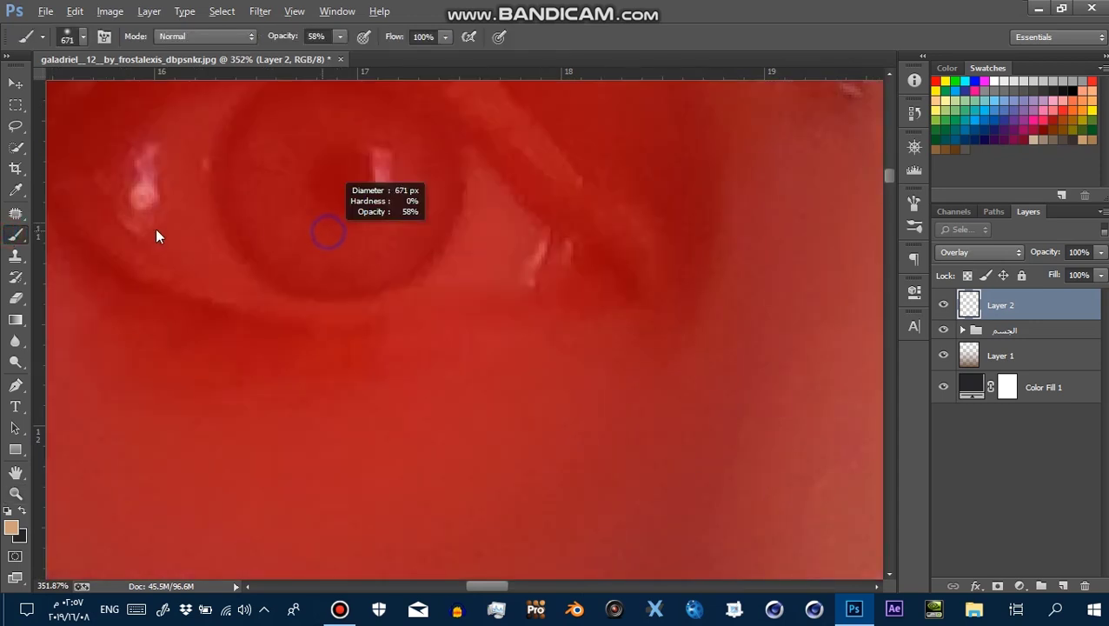
pyautogui.keyDown('alt'); pyautogui.rightClick(362, 258); pyautogui.keyUp('alt')
pyautogui.keyDown('alt'); pyautogui.rightClick(403, 263); pyautogui.keyUp('alt')
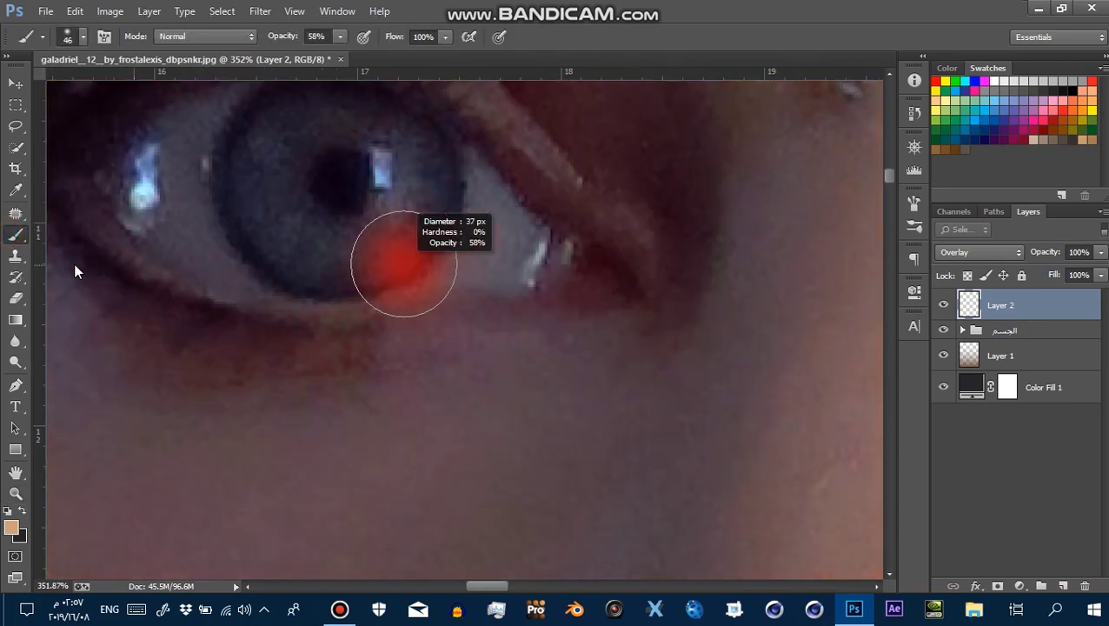
# Paint a warm amber tint over the left iris on both sides of the pupil
pyautogui.moveTo(272, 234); pyautogui.dragTo(287, 225)
pyautogui.moveTo(406, 233); pyautogui.dragTo(421, 217)
pyautogui.moveTo(285, 218); pyautogui.dragTo(265, 205)
pyautogui.moveTo(356, 256); pyautogui.dragTo(426, 188)
pyautogui.moveTo(402, 236)
pyautogui.mouseDown()
pyautogui.moveTo(273, 211)
pyautogui.moveTo(369, 243)
pyautogui.mouseUp()
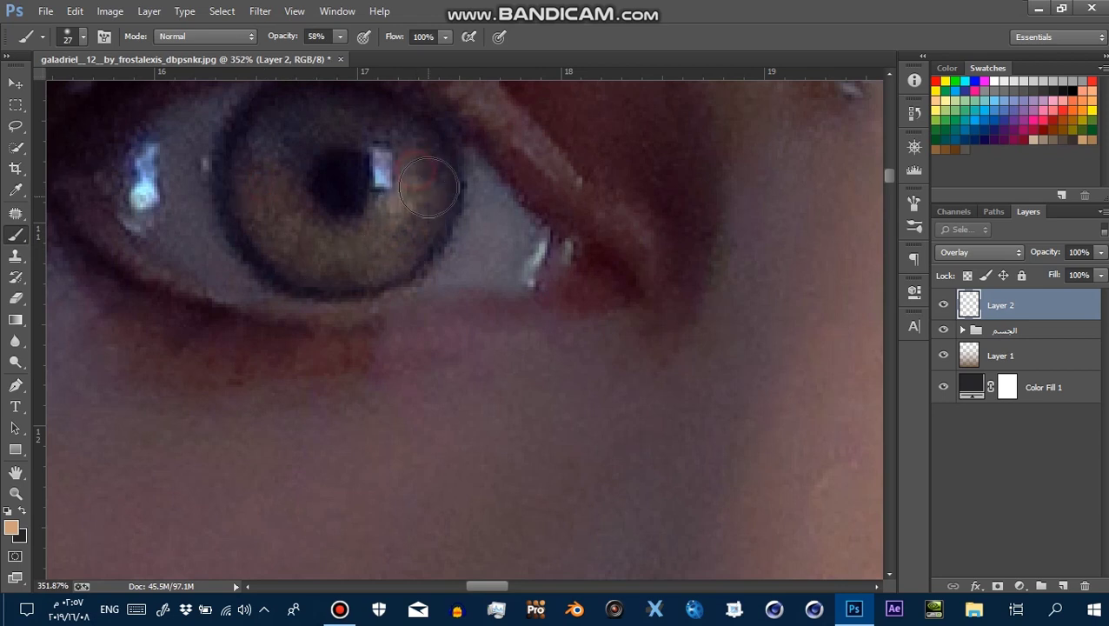
# Paint the same warm amber tint over the right iris and review the whole face
pyautogui.click(265, 178)
pyautogui.press('z')
pyautogui.moveTo(367, 226); pyautogui.dragTo(304, 203)
pyautogui.keyDown('alt'); pyautogui.click(303, 203); pyautogui.keyUp('alt')
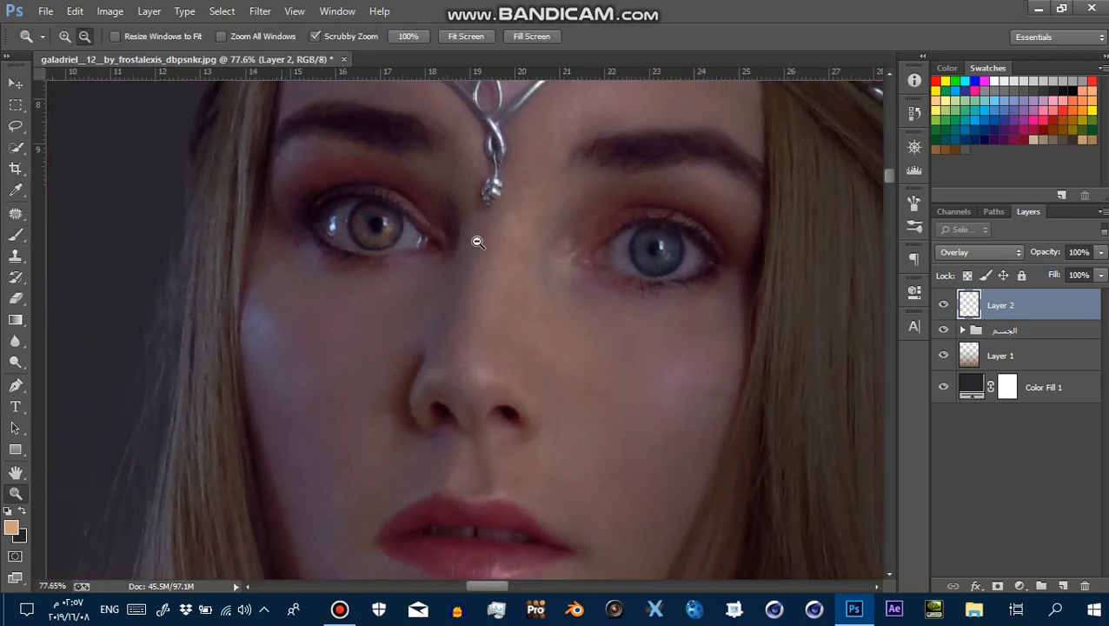
pyautogui.keyDown('alt'); pyautogui.click(475, 240); pyautogui.keyUp('alt')
pyautogui.press('b')
pyautogui.scroll(5, 628, 300)
pyautogui.moveTo(525, 252); pyautogui.dragTo(626, 291)
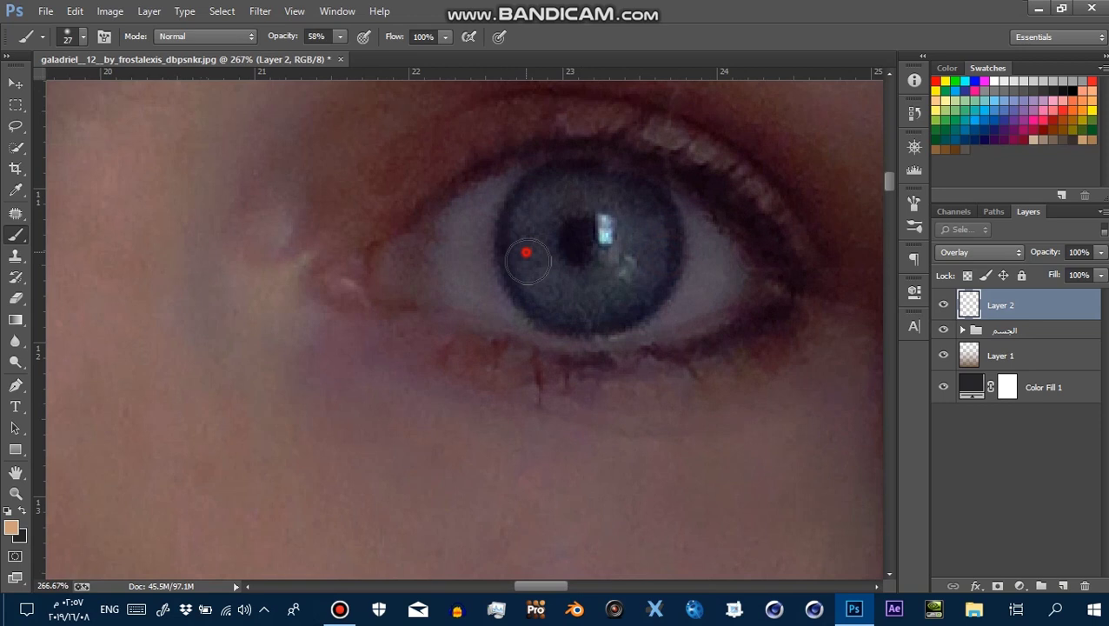
pyautogui.moveTo(651, 230)
pyautogui.mouseDown()
pyautogui.moveTo(646, 261)
pyautogui.moveTo(537, 260)
pyautogui.mouseUp()
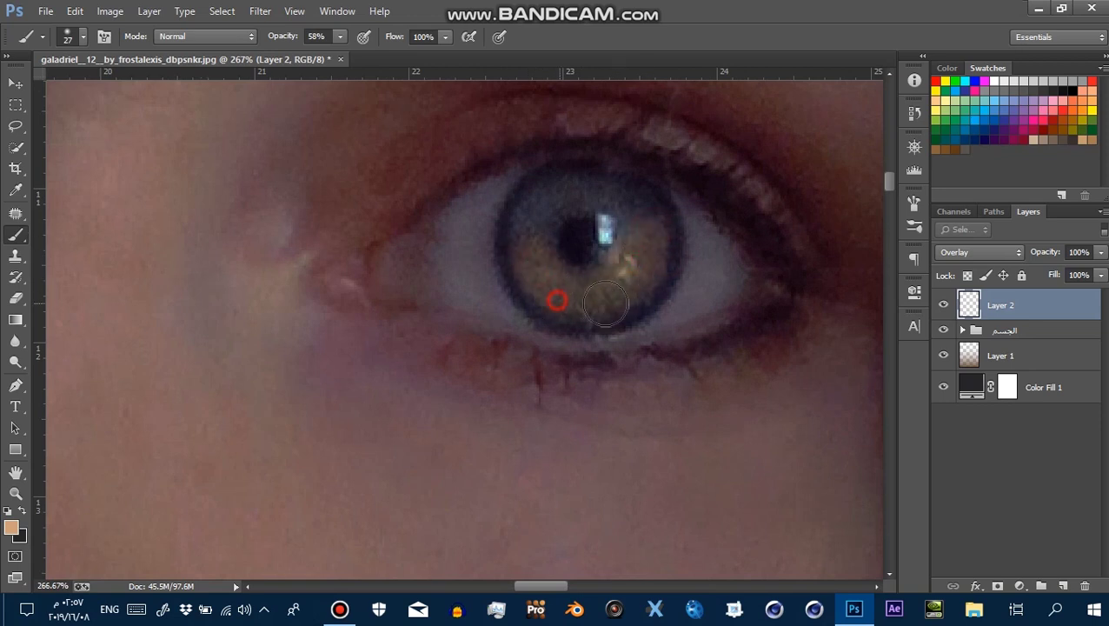
pyautogui.press('z')
pyautogui.scroll(-5, 520, 293)
pyautogui.scroll(-5, 495, 257)
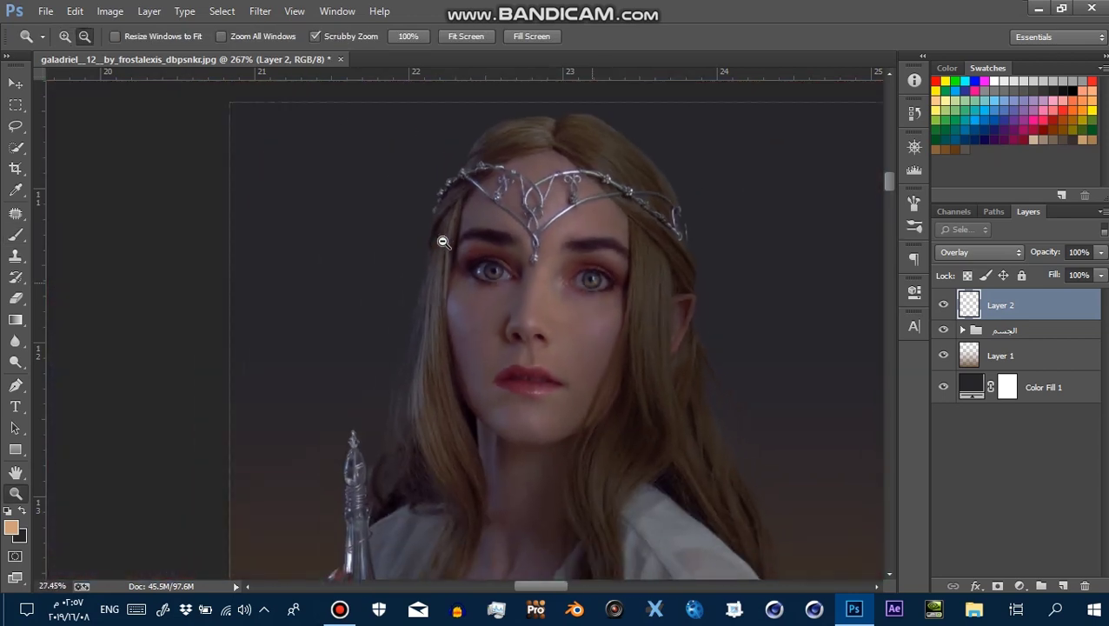
pyautogui.scroll(2, 535, 267)
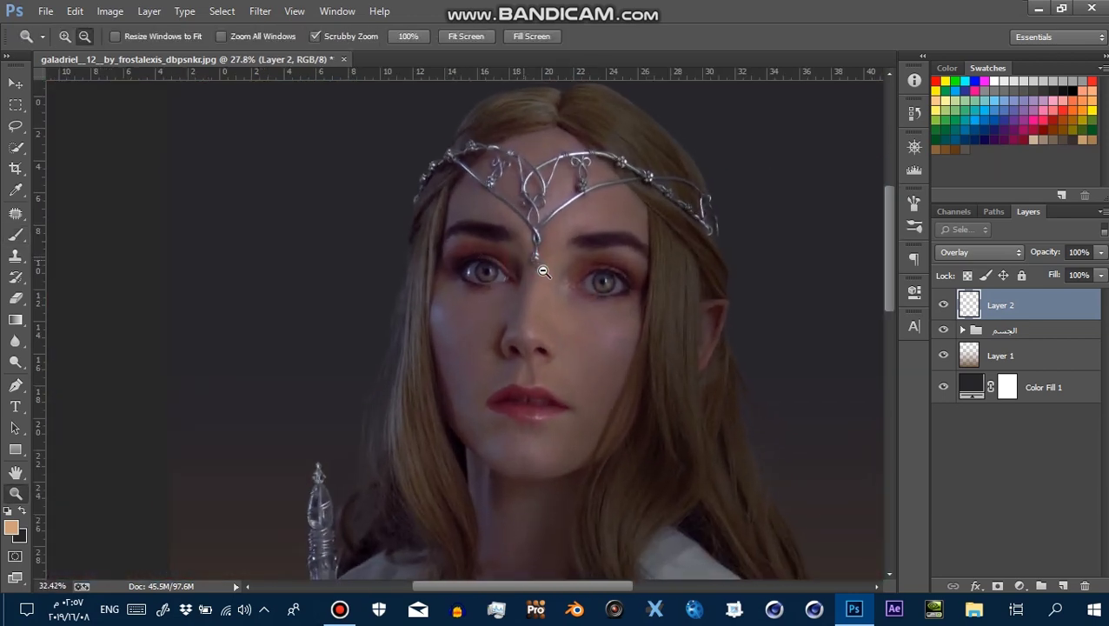
pyautogui.press('b')
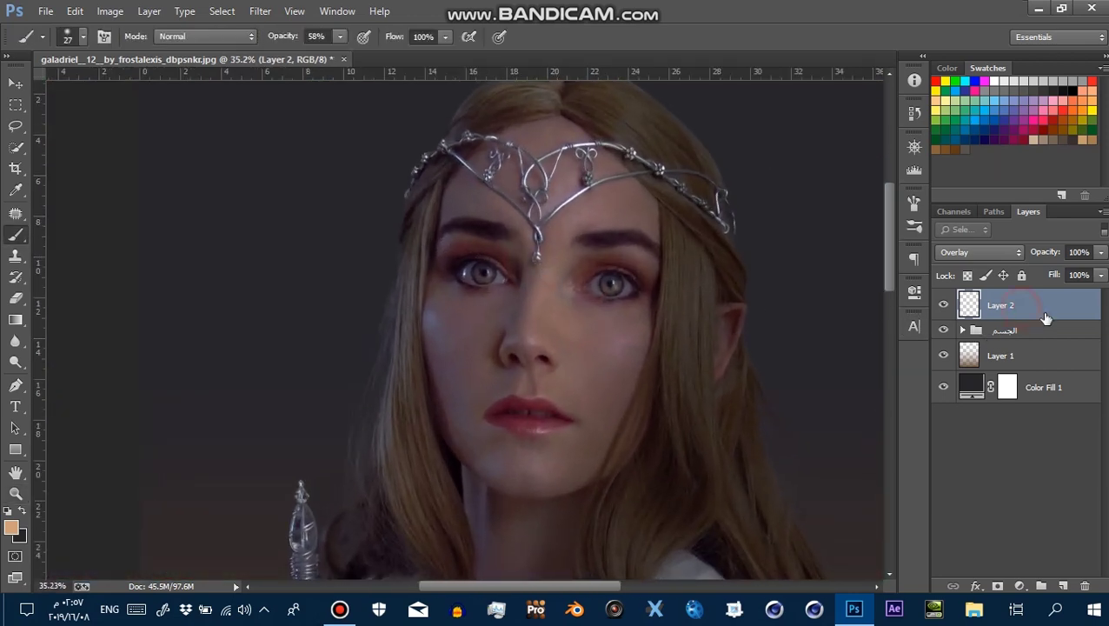
# Duplicate Layer 2 and set the copy to Color Dodge at 45% opacity
pyautogui.hotkey('ctrl', 'j')
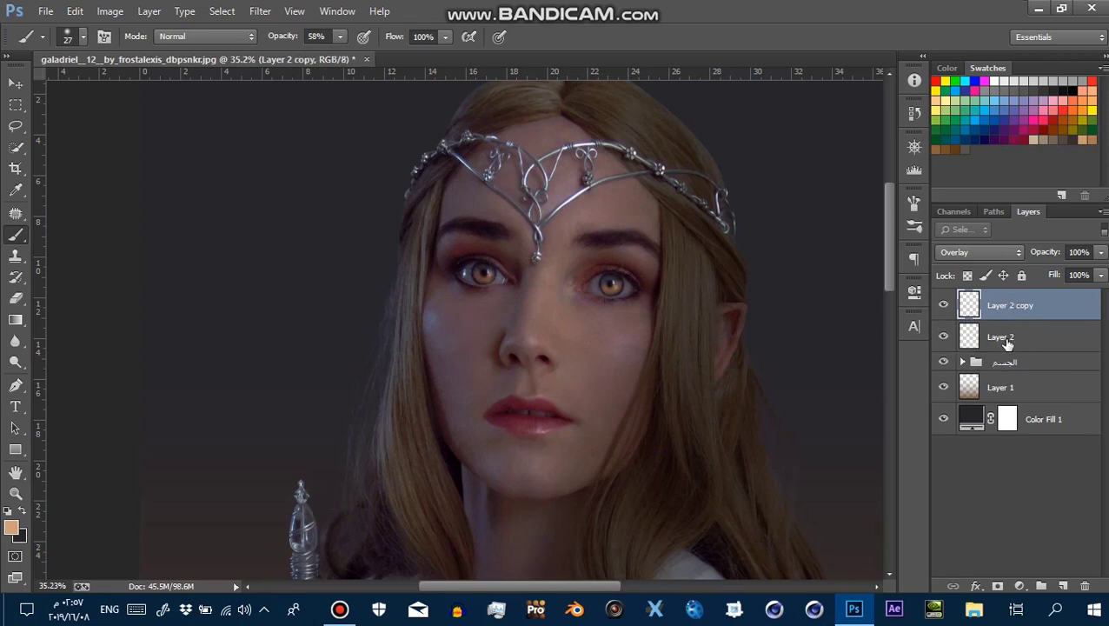
pyautogui.click(980, 252)
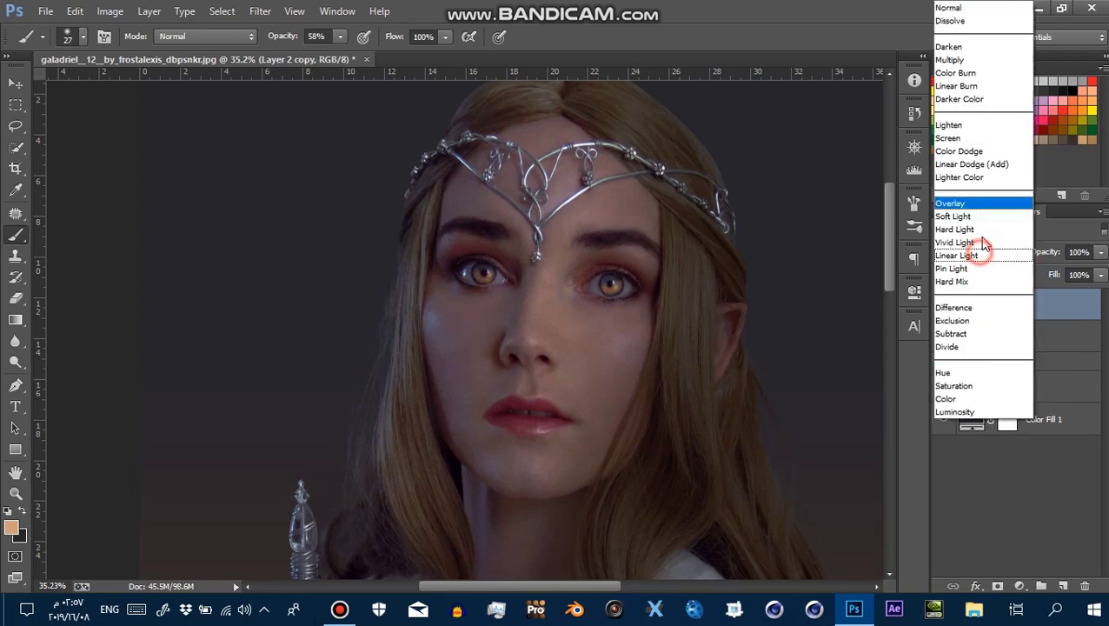
pyautogui.click(991, 154)
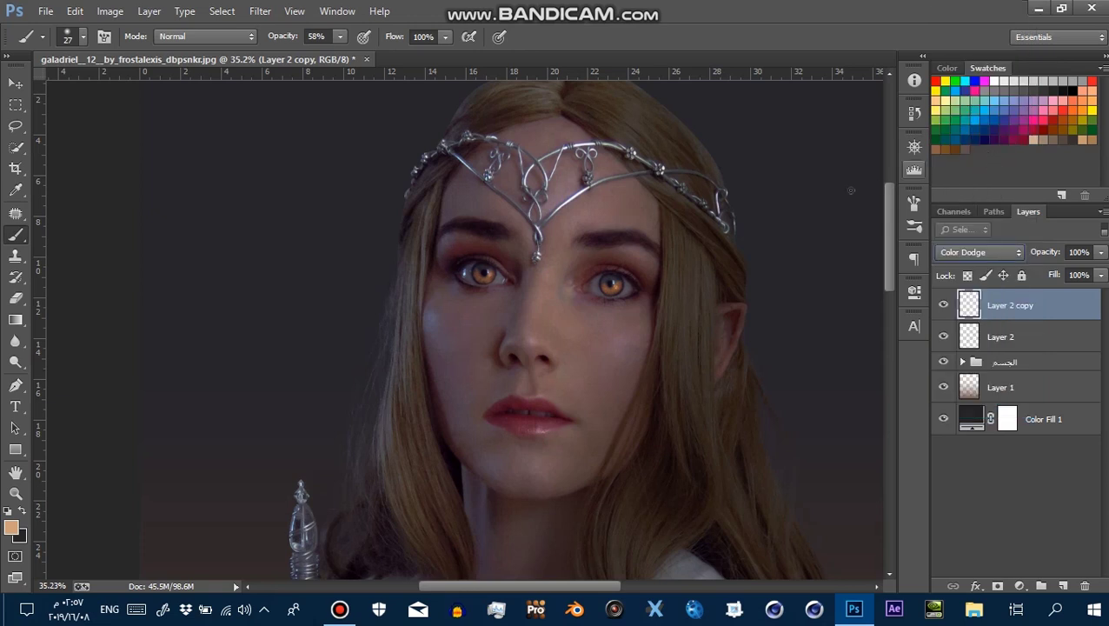
pyautogui.click(1097, 252)
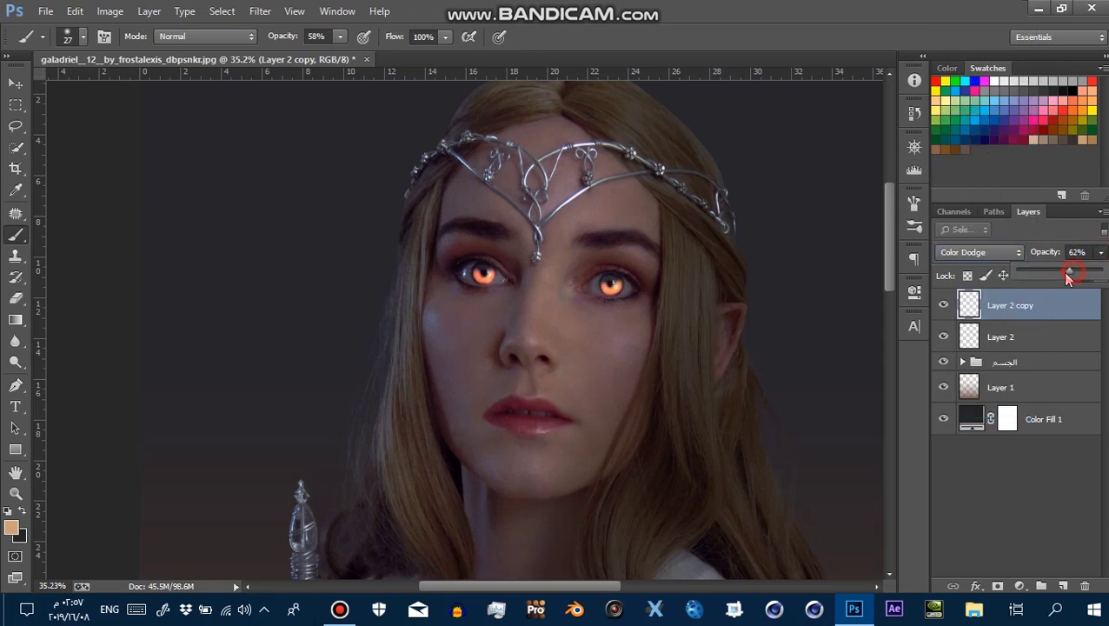
pyautogui.moveTo(1057, 276); pyautogui.dragTo(1053, 272)
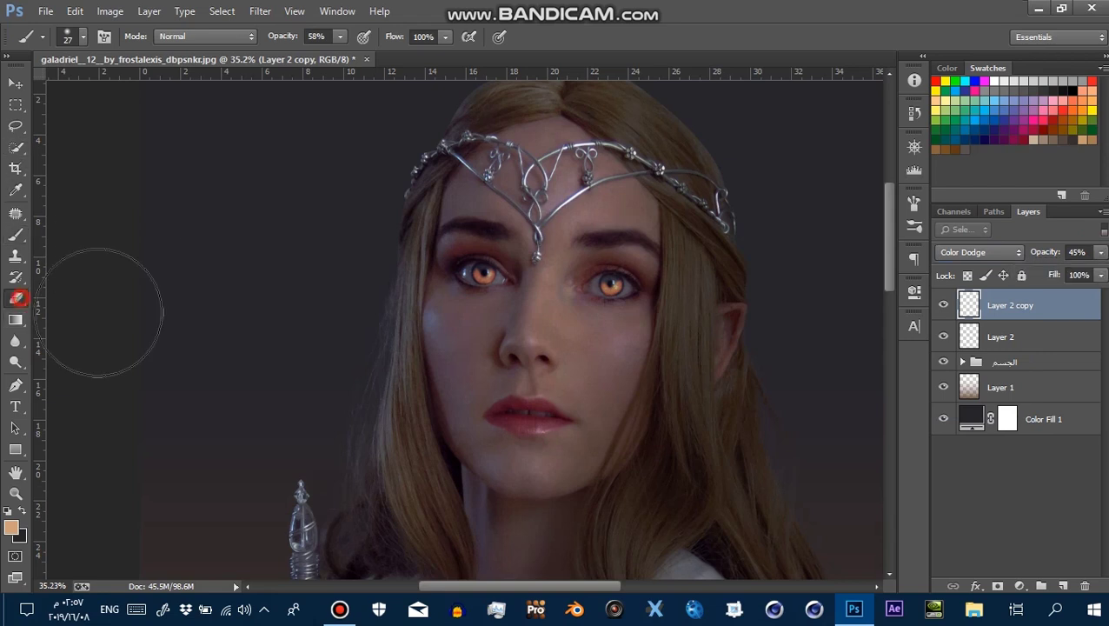
# Erase the stray orange glow spilling outside the left iris with a smaller eraser
pyautogui.press('z')
pyautogui.moveTo(654, 282)
pyautogui.mouseDown()
pyautogui.moveTo(729, 330)
pyautogui.moveTo(765, 332)
pyautogui.mouseUp()
pyautogui.press('e')
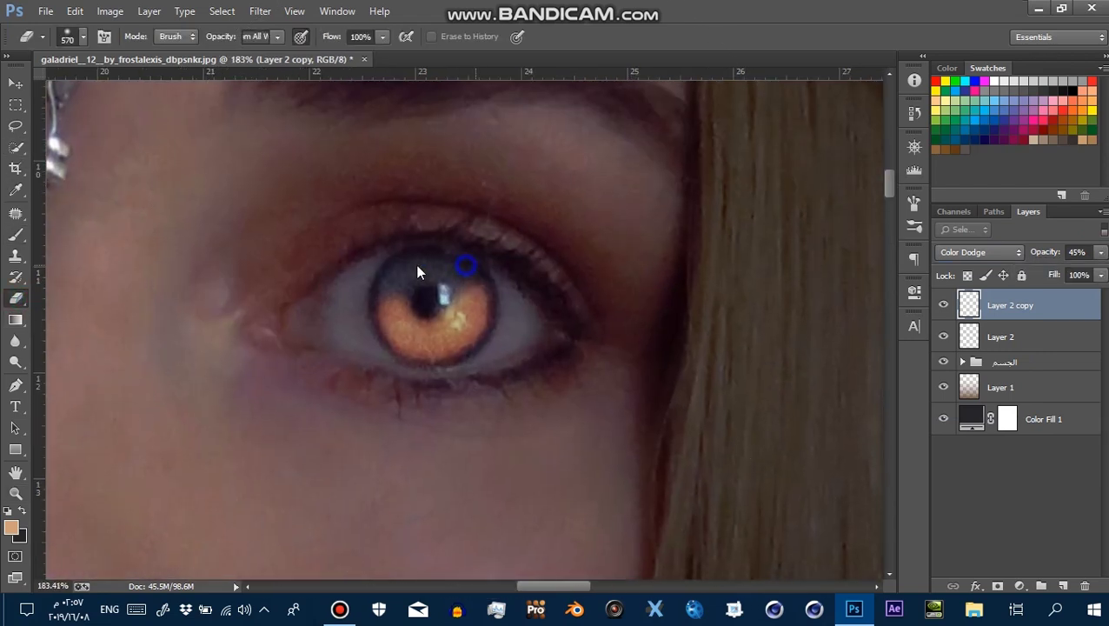
pyautogui.moveTo(472, 251)
pyautogui.mouseDown()
pyautogui.moveTo(522, 285)
pyautogui.moveTo(359, 299)
pyautogui.moveTo(332, 353)
pyautogui.mouseUp()
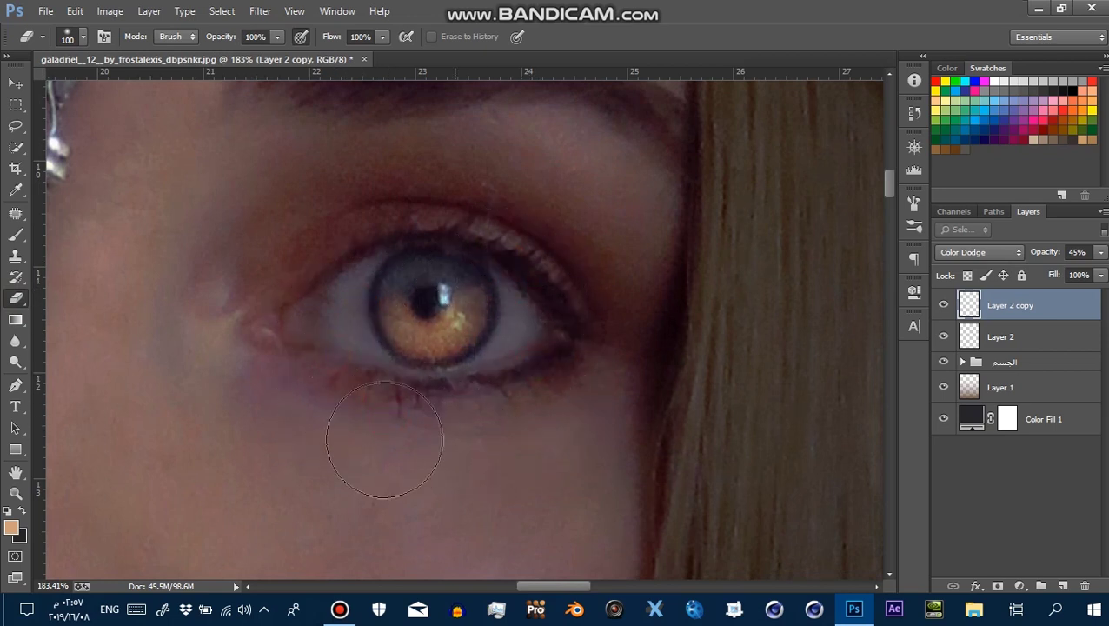
pyautogui.moveTo(315, 410); pyautogui.dragTo(386, 421)
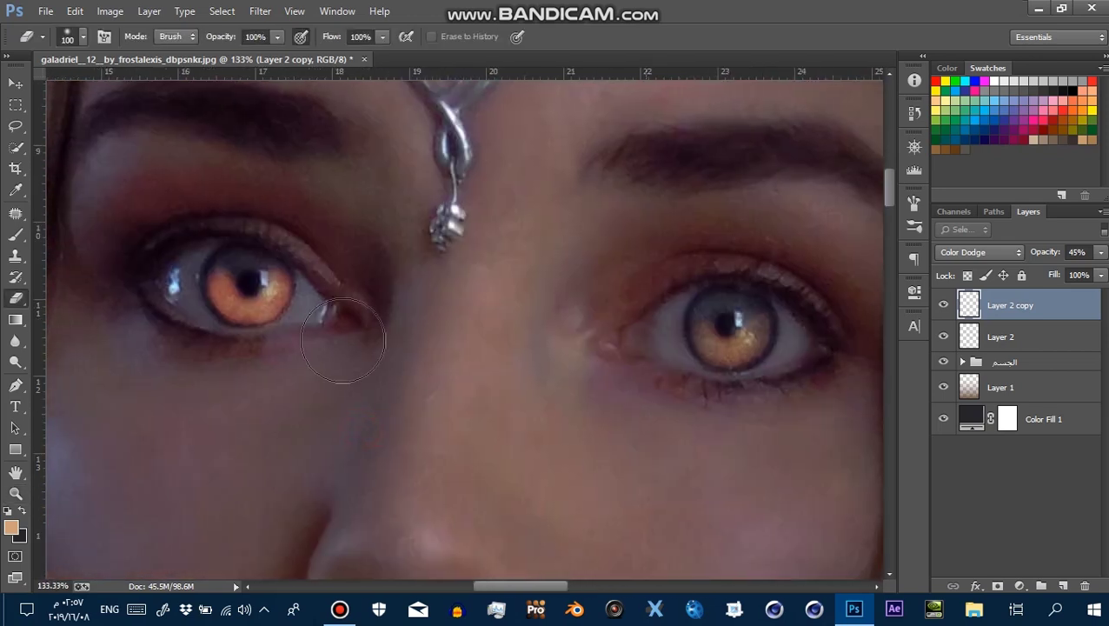
pyautogui.moveTo(313, 272)
pyautogui.mouseDown()
pyautogui.moveTo(292, 248)
pyautogui.moveTo(186, 248)
pyautogui.moveTo(195, 261)
pyautogui.moveTo(198, 235)
pyautogui.moveTo(164, 309)
pyautogui.moveTo(237, 383)
pyautogui.mouseUp()
# Zoom out to the whole face and toggle the Layer 2 copy glow to compare
pyautogui.hotkey('alt', 'space')
pyautogui.moveTo(339, 344)
pyautogui.mouseDown()
pyautogui.moveTo(345, 358)
pyautogui.moveTo(415, 382)
pyautogui.moveTo(435, 366)
pyautogui.moveTo(475, 396)
pyautogui.mouseUp()
pyautogui.click(945, 305)
pyautogui.click(944, 305)
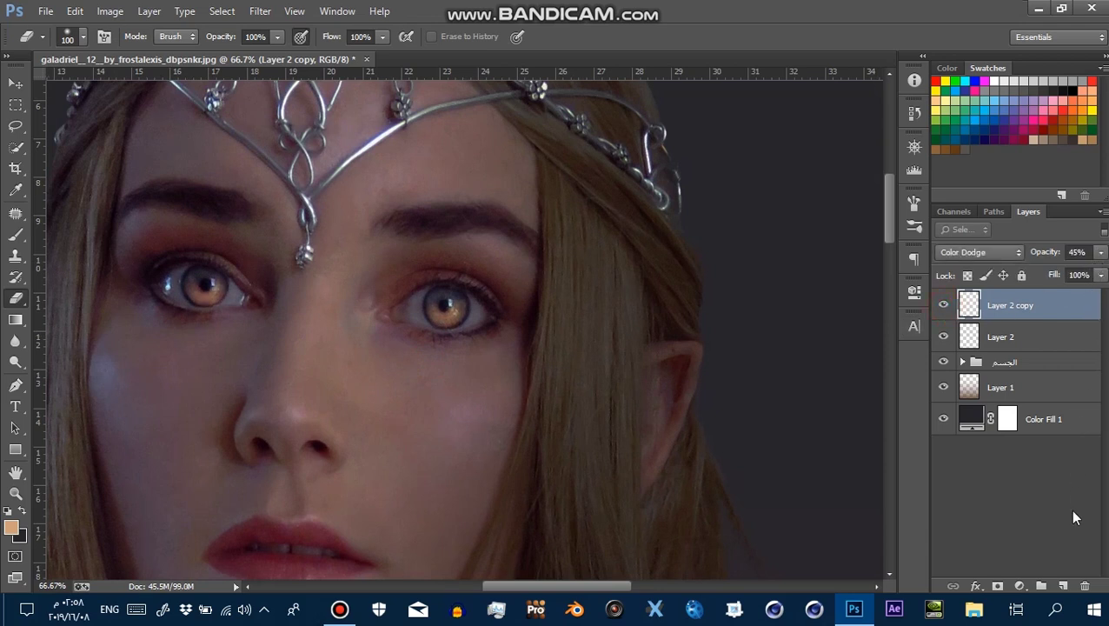
# Add a new Layer 3 and set the foreground colour to light peach edc19d
pyautogui.click(1062, 587)
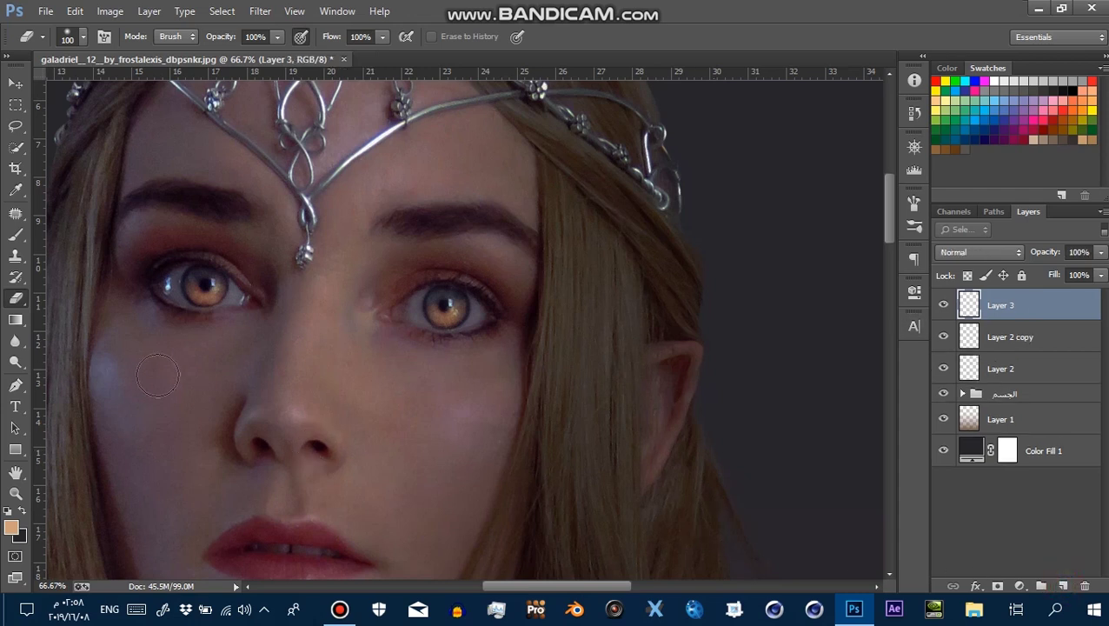
pyautogui.click(12, 525)
pyautogui.doubleClick(959, 501)
pyautogui.write('edc19b')
pyautogui.press('BackSpace')
pyautogui.write('d')
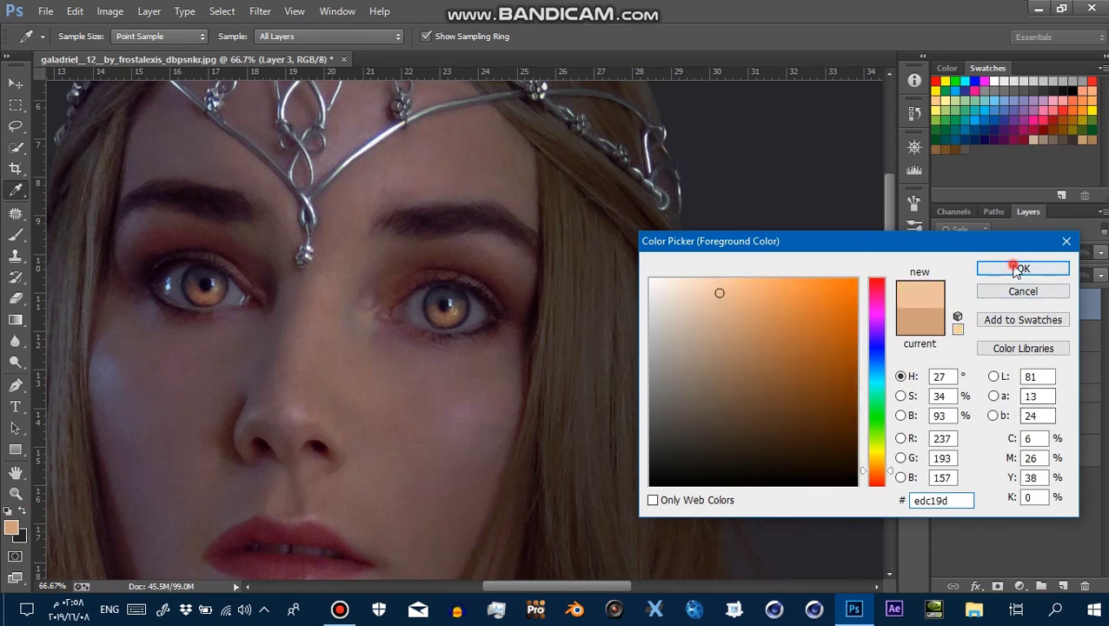
pyautogui.click(1016, 270)
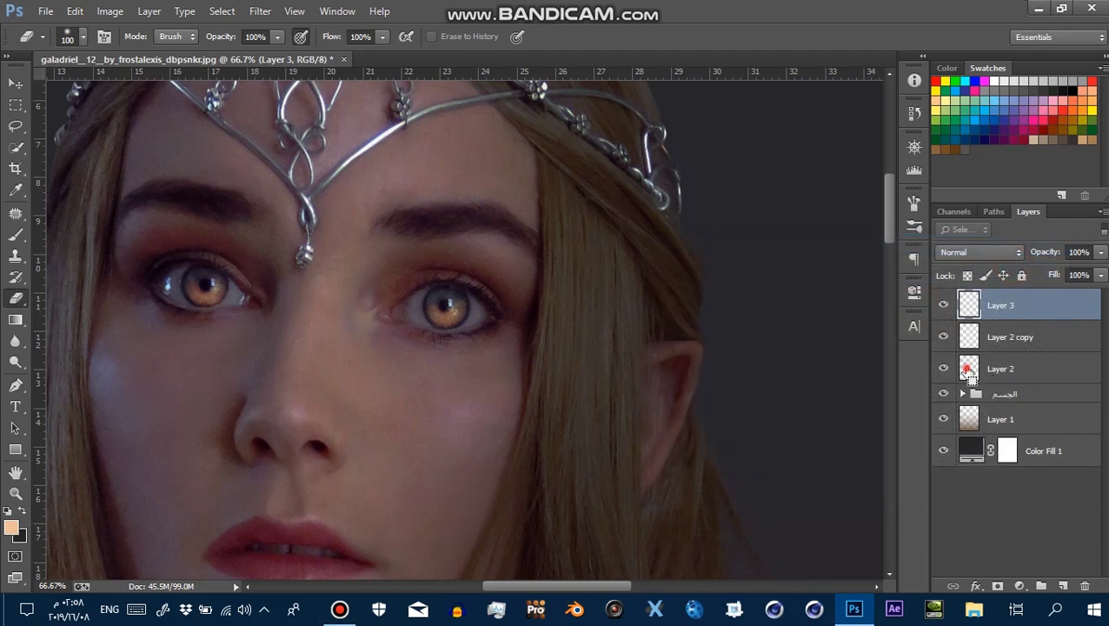
# Paint both irises a brighter peach-orange on Layer 3
pyautogui.moveTo(500, 344); pyautogui.dragTo(452, 352)
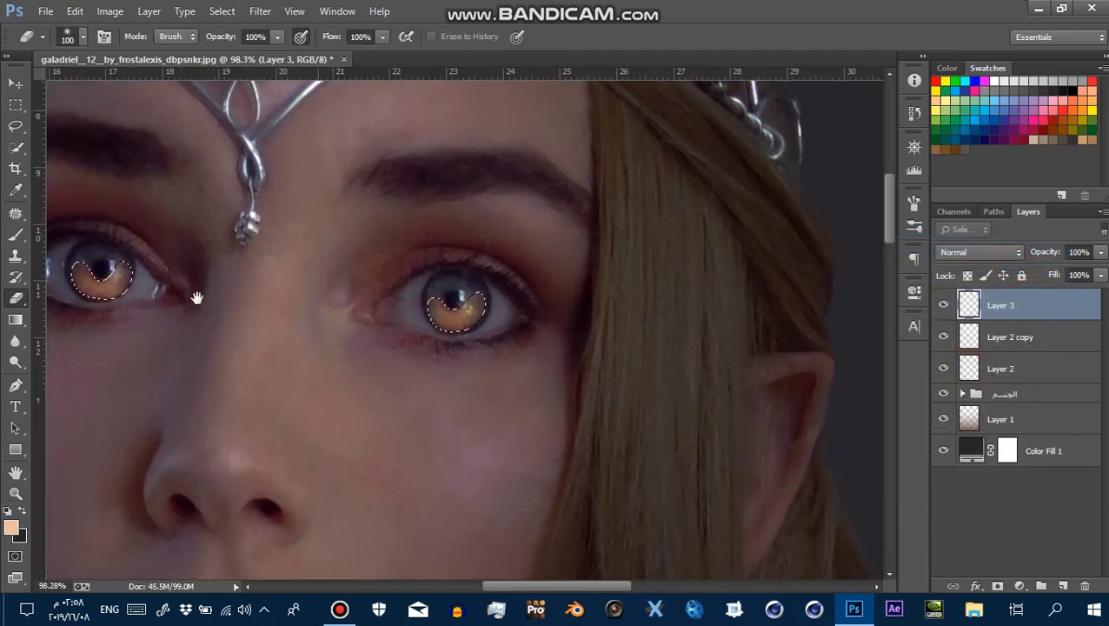
pyautogui.moveTo(196, 296); pyautogui.dragTo(327, 317)
pyautogui.press('b')
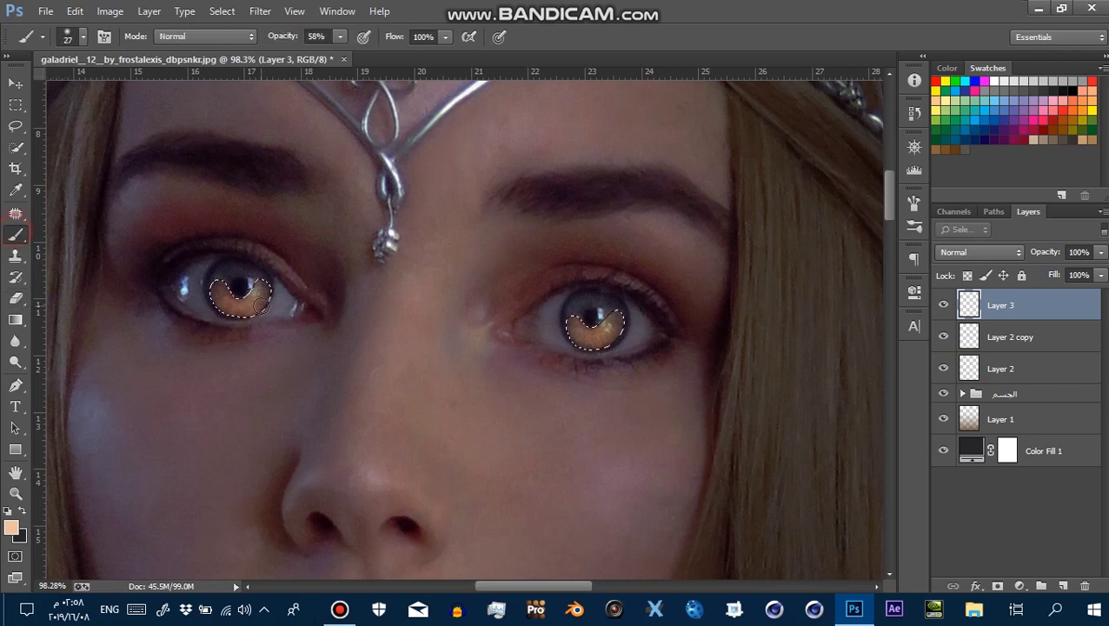
pyautogui.moveTo(225, 300); pyautogui.dragTo(259, 297)
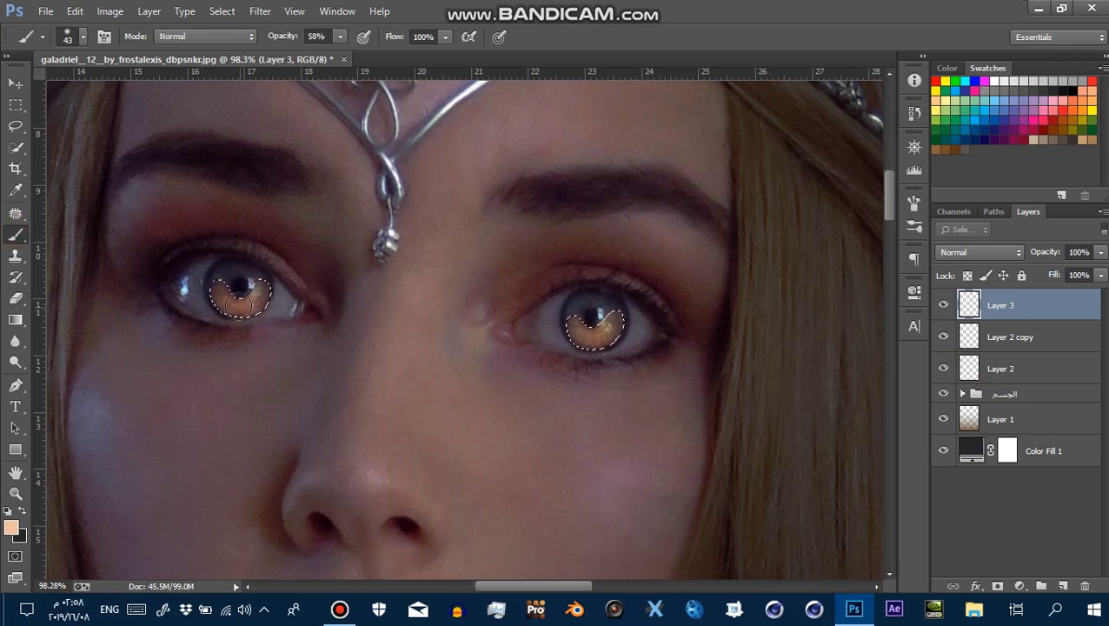
pyautogui.moveTo(591, 333); pyautogui.dragTo(748, 408)
# Toggle Layer 2 copy to compare, make Layer 2 visible, and zoom out to the face
pyautogui.click(943, 343)
pyautogui.click(942, 338)
pyautogui.click(1035, 337)
pyautogui.click(944, 369)
pyautogui.press('z')
pyautogui.moveTo(540, 304)
pyautogui.mouseDown()
pyautogui.moveTo(470, 335)
pyautogui.moveTo(565, 384)
pyautogui.moveTo(661, 391)
pyautogui.mouseUp()
# Select Layer 3 and switch to the Eraser at 23 px
pyautogui.press('b')
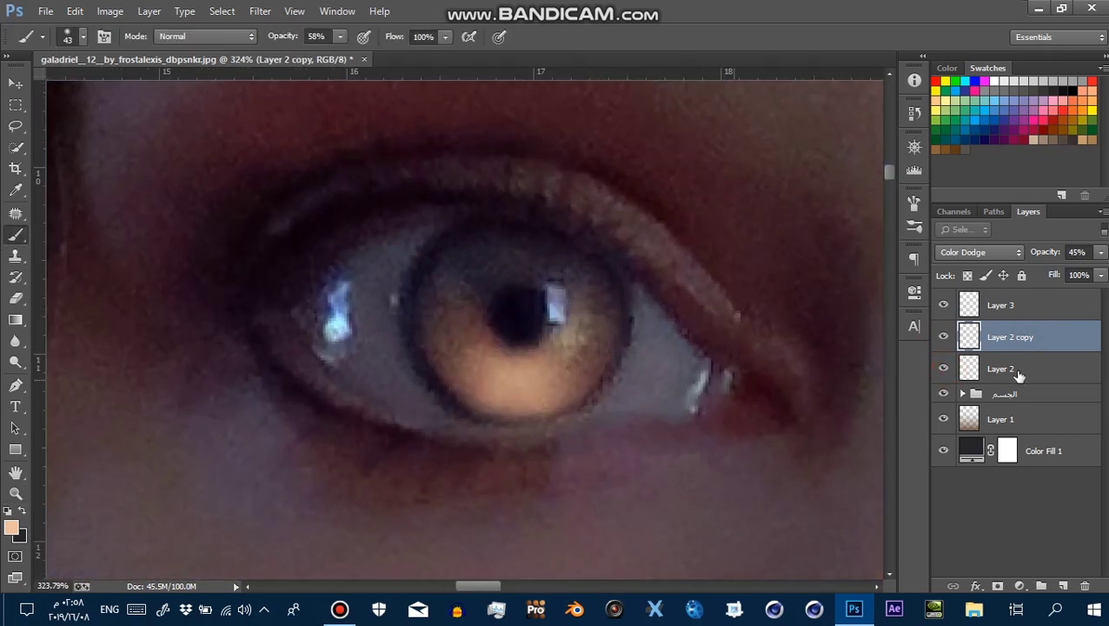
pyautogui.click(995, 302)
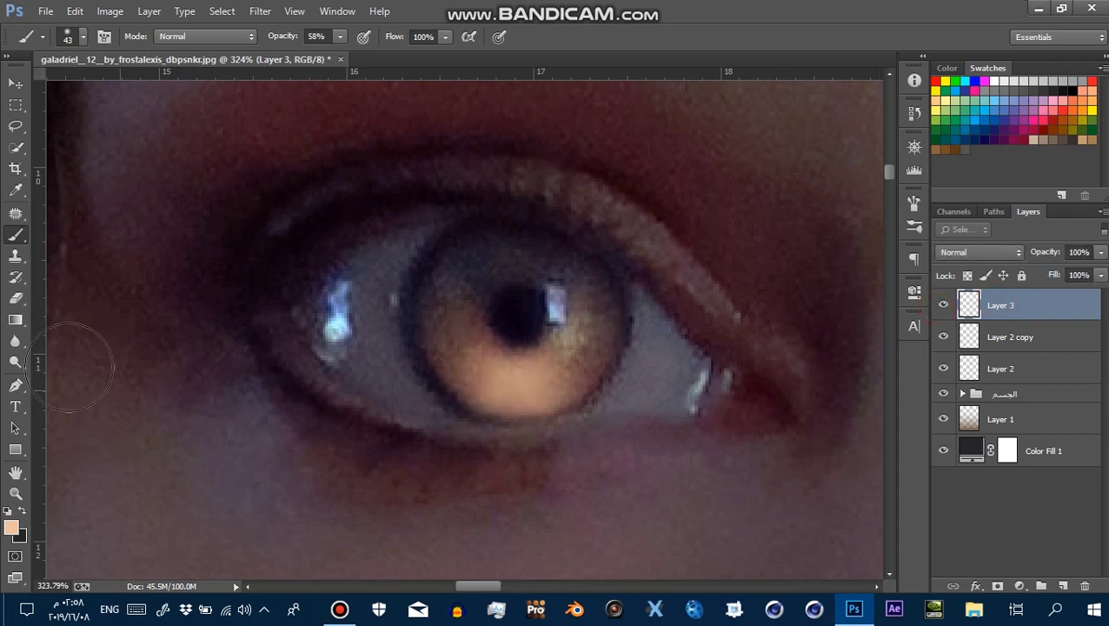
pyautogui.click(15, 298)
pyautogui.moveTo(546, 462); pyautogui.dragTo(433, 439)
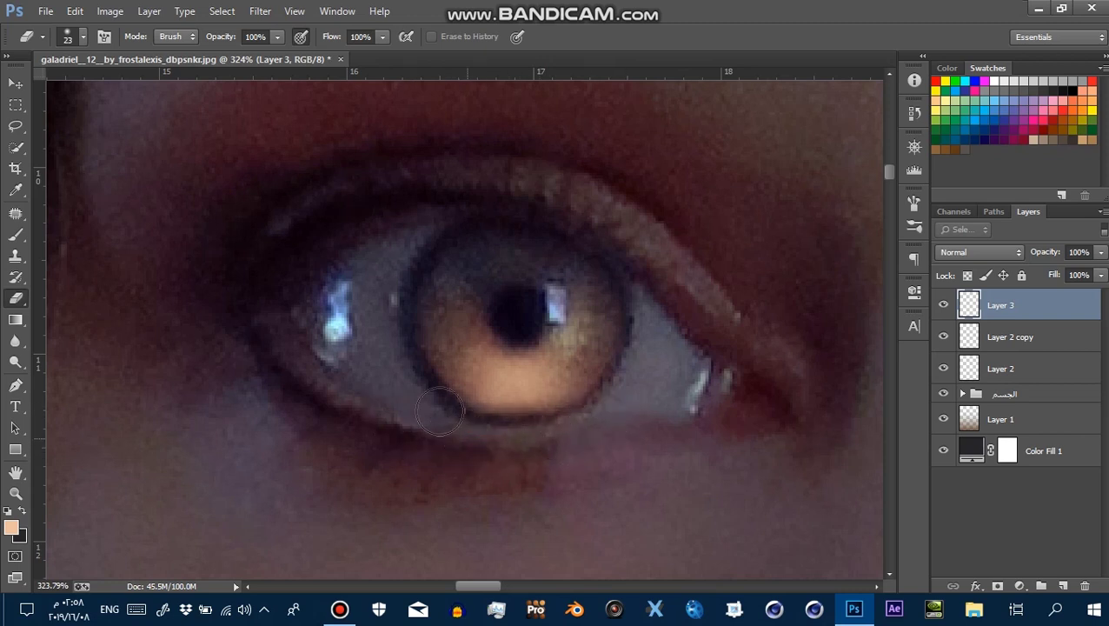
# Zoom out, then back in on the right eye to erase peach overspill
pyautogui.press('z')
pyautogui.moveTo(598, 441); pyautogui.dragTo(344, 341)
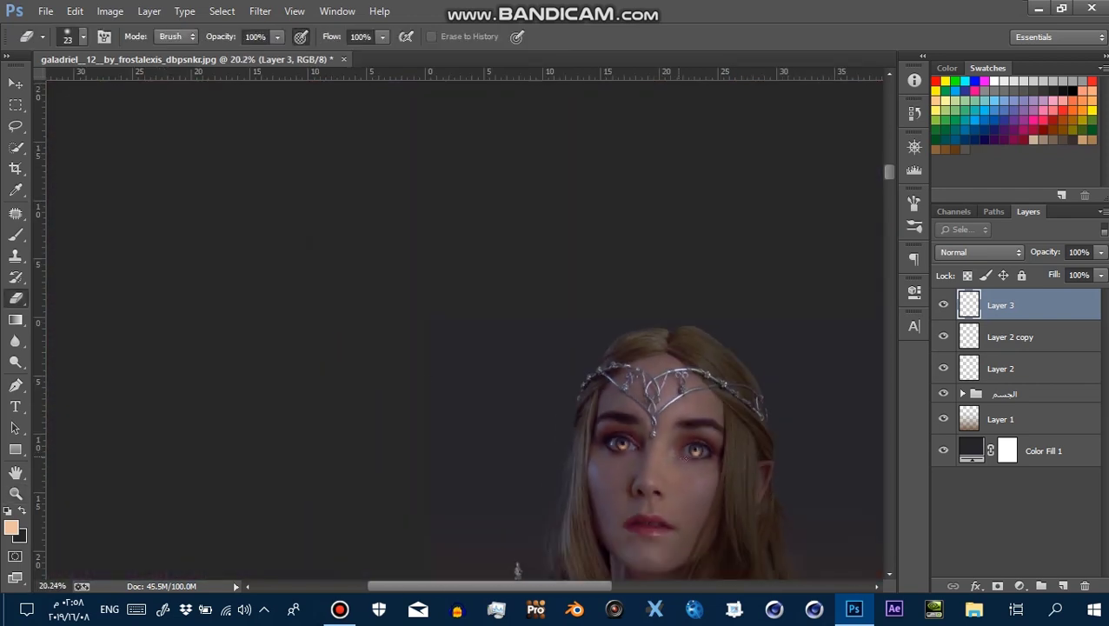
pyautogui.press('z')
pyautogui.moveTo(725, 461); pyautogui.dragTo(837, 537)
pyautogui.moveTo(602, 470); pyautogui.dragTo(660, 474)
pyautogui.press('e')
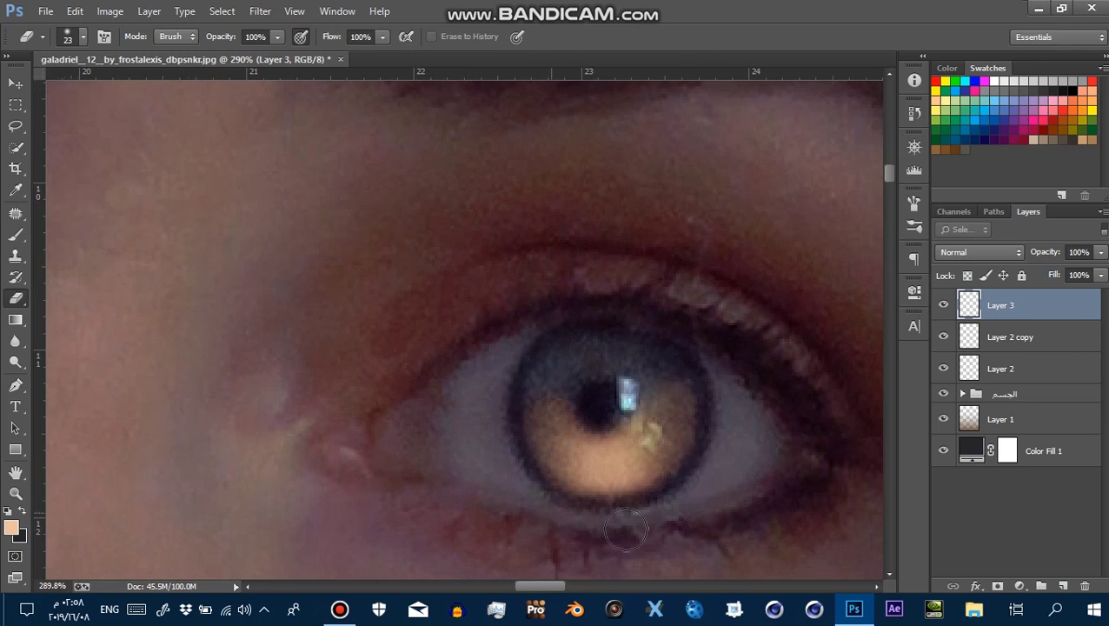
# Zoom out to check the erased peach paint across the whole figure
pyautogui.press('z')
pyautogui.moveTo(738, 434)
pyautogui.mouseDown()
pyautogui.moveTo(534, 356)
pyautogui.moveTo(516, 367)
pyautogui.mouseUp()
pyautogui.press('e')
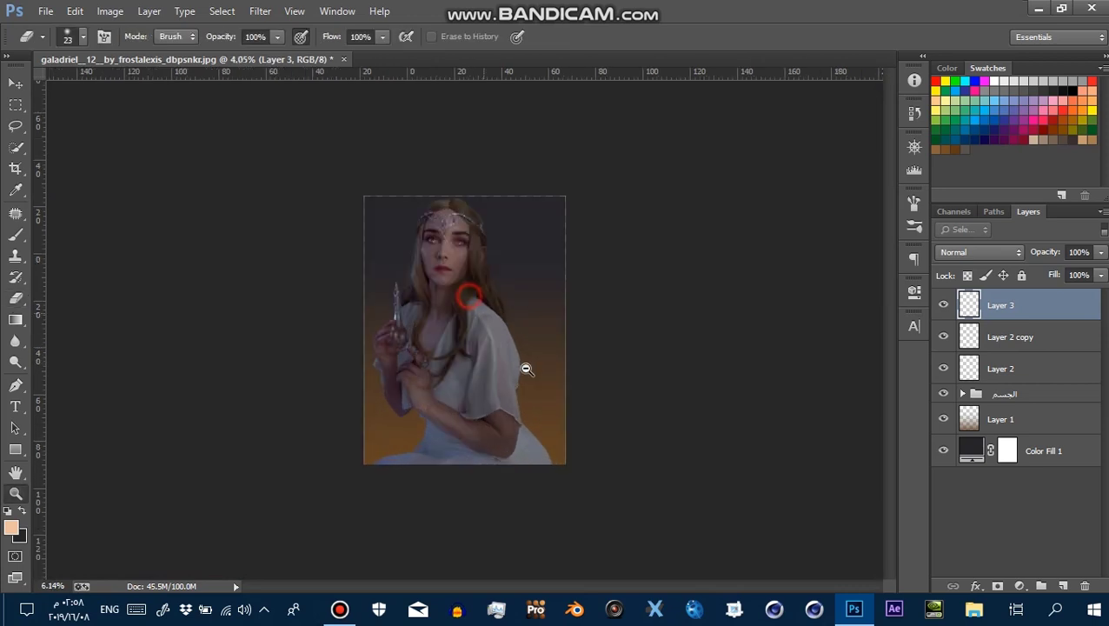
pyautogui.press('z')
pyautogui.moveTo(452, 260); pyautogui.dragTo(474, 260)
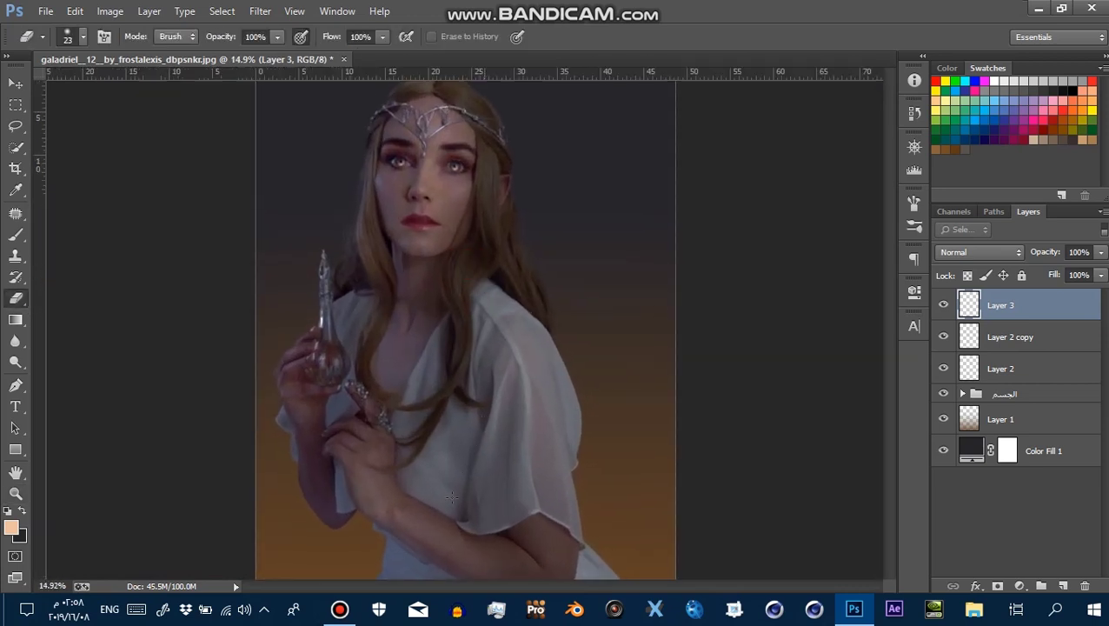
pyautogui.click(340, 609)
pyautogui.click(340, 610)
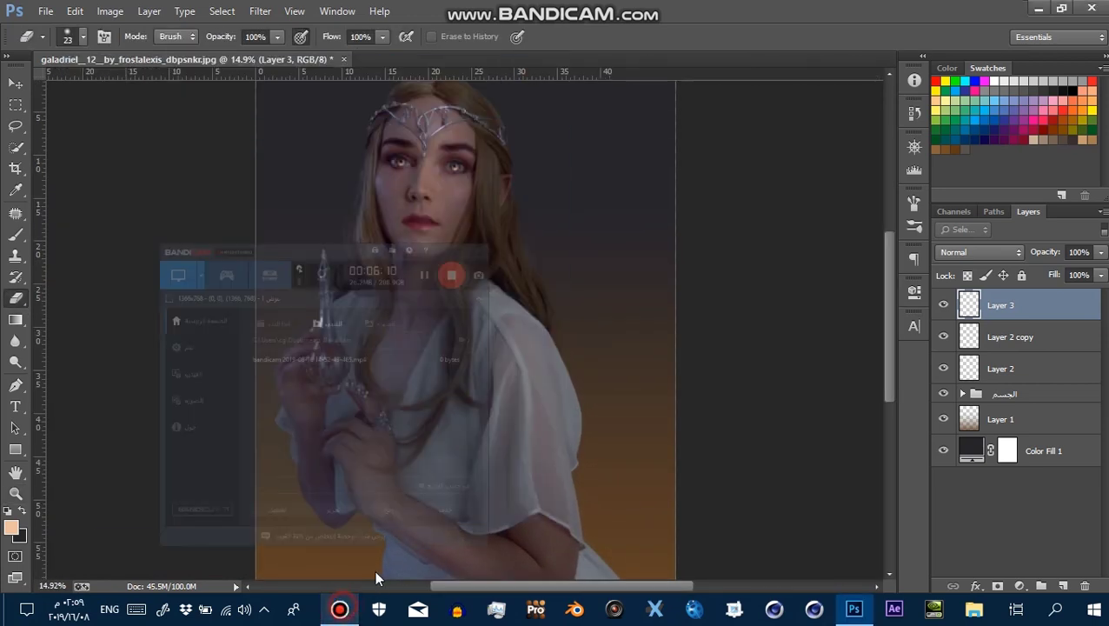
# Zoom in on the right eye and centre it in the view
pyautogui.press('z')
pyautogui.moveTo(410, 315); pyautogui.dragTo(494, 275)
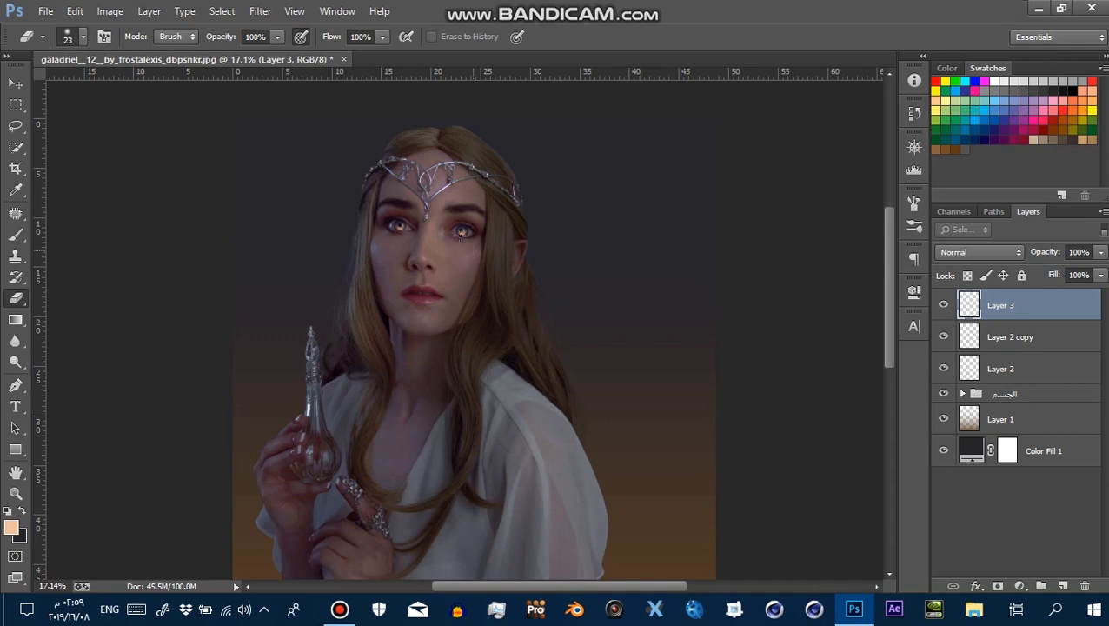
pyautogui.press('z')
pyautogui.moveTo(464, 227); pyautogui.dragTo(584, 332)
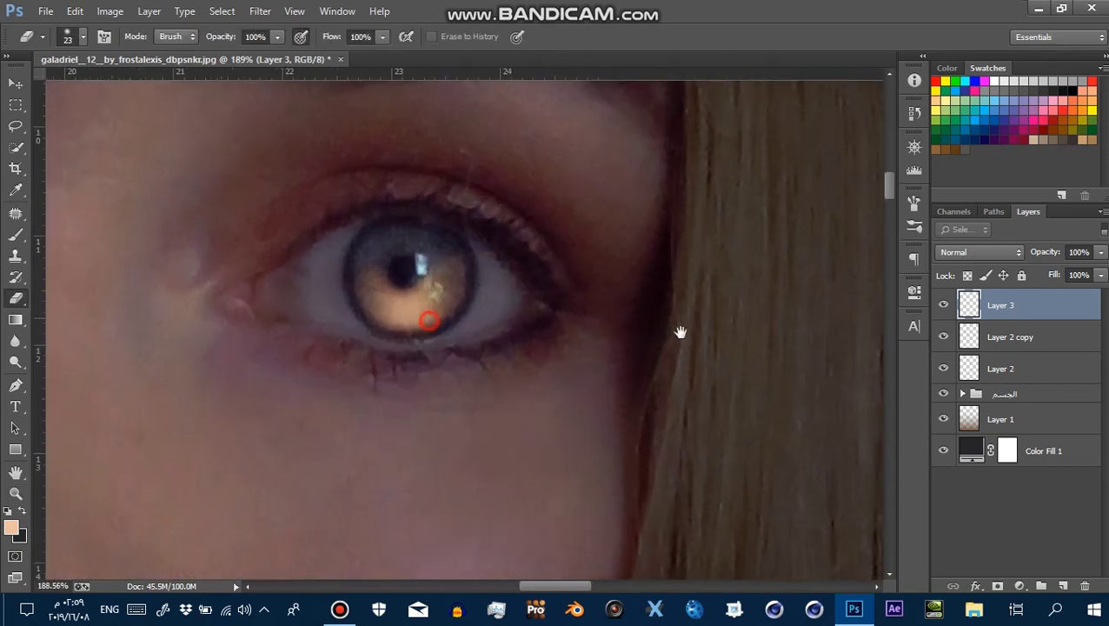
pyautogui.moveTo(409, 336); pyautogui.dragTo(669, 336)
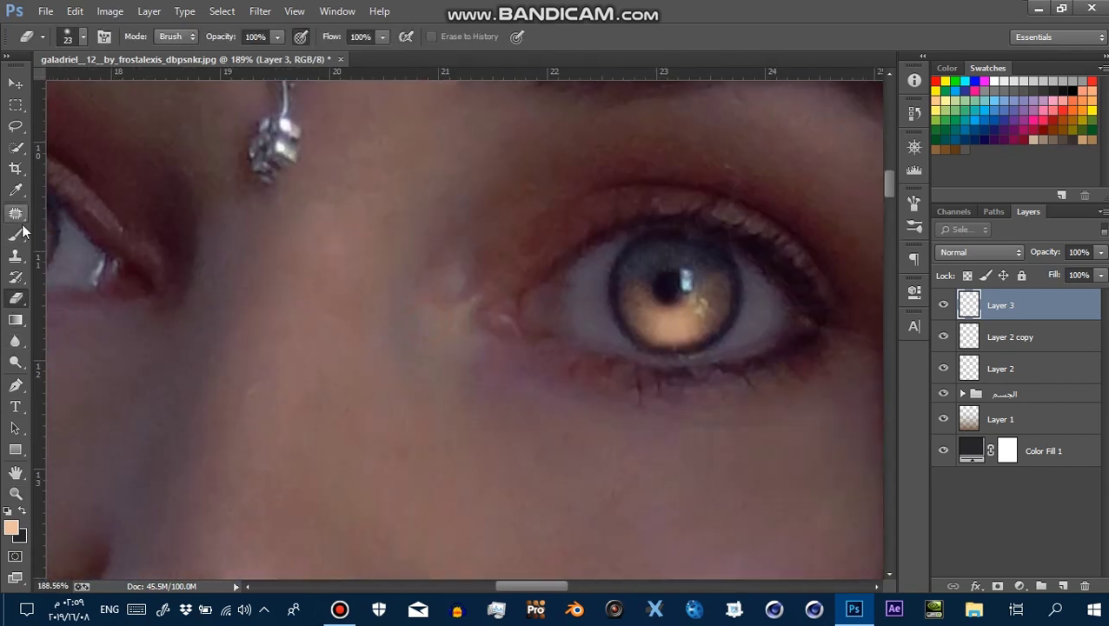
# Add a new Layer 4 and fill it with 50% gray
pyautogui.click(77, 10)
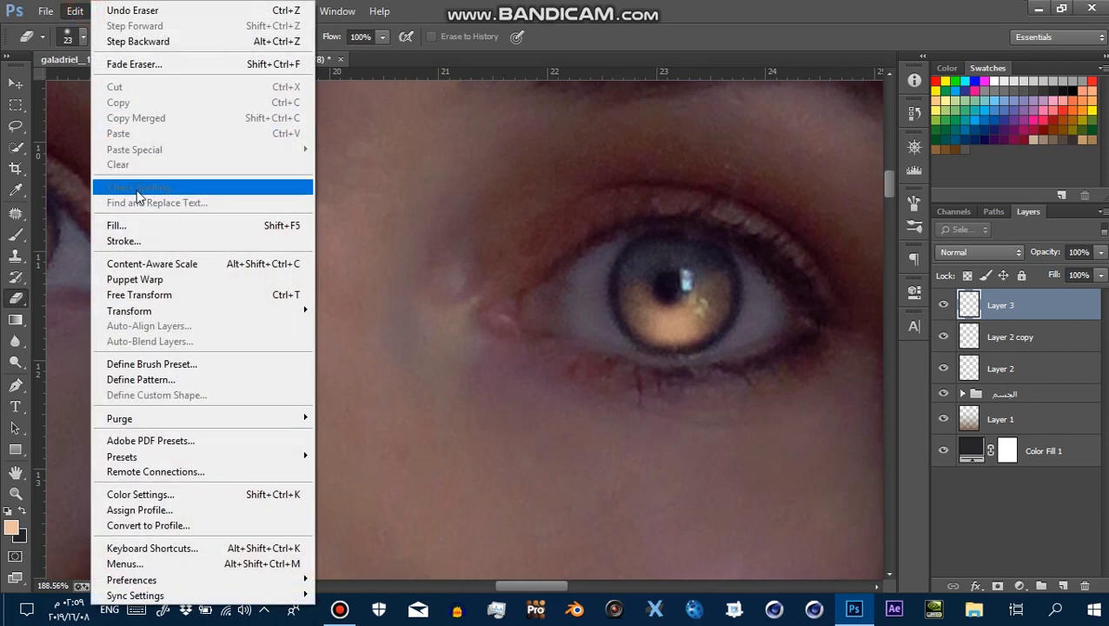
pyautogui.click(1066, 586)
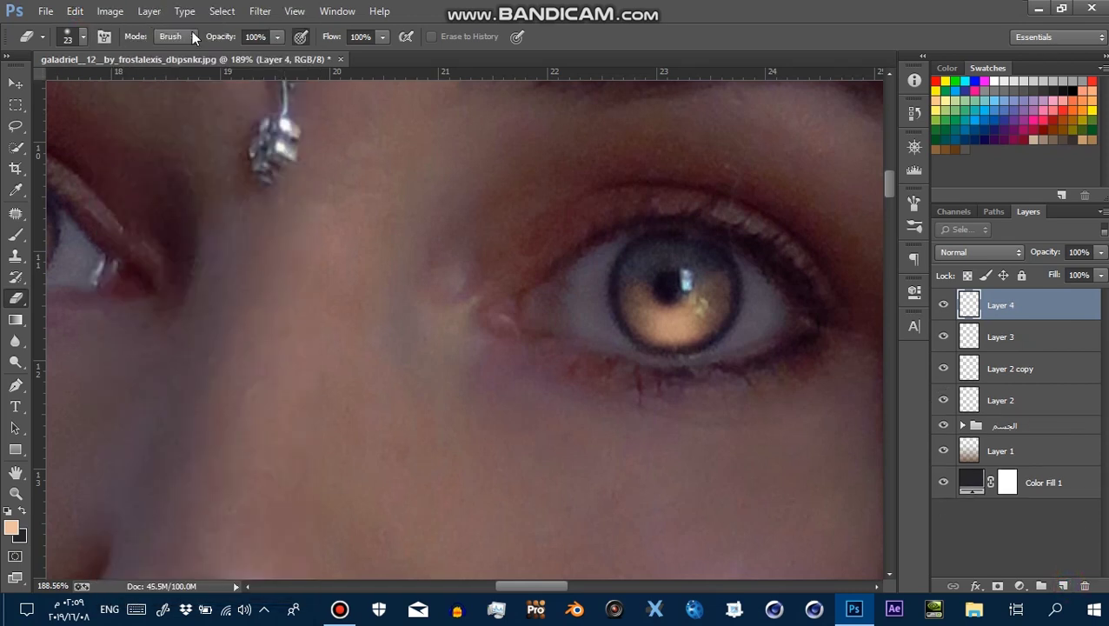
pyautogui.click(75, 10)
pyautogui.click(122, 224)
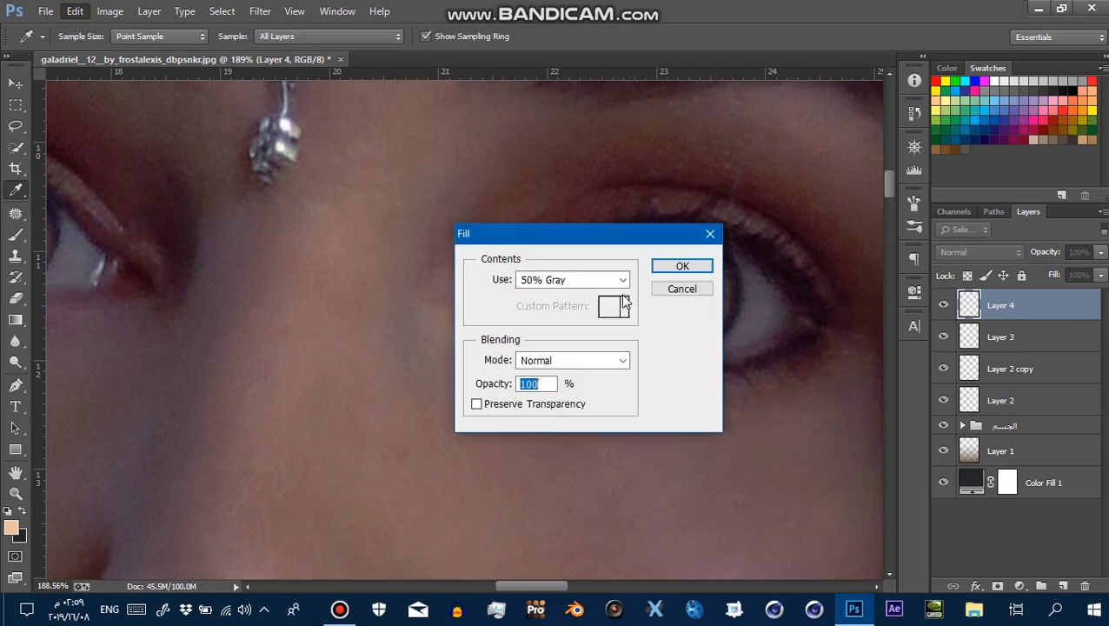
pyautogui.click(682, 265)
pyautogui.press('e')
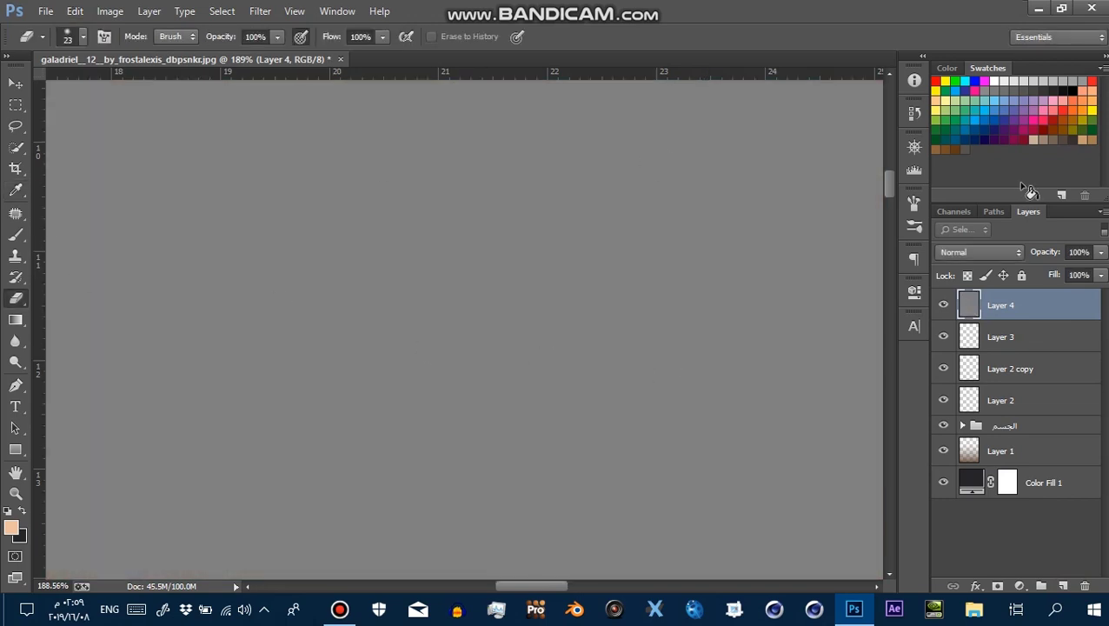
# Set Layer 4 to Soft Light and pick the Dodge tool at 9 px
pyautogui.click(979, 250)
pyautogui.click(953, 217)
pyautogui.rightClick(16, 369)
pyautogui.click(87, 362)
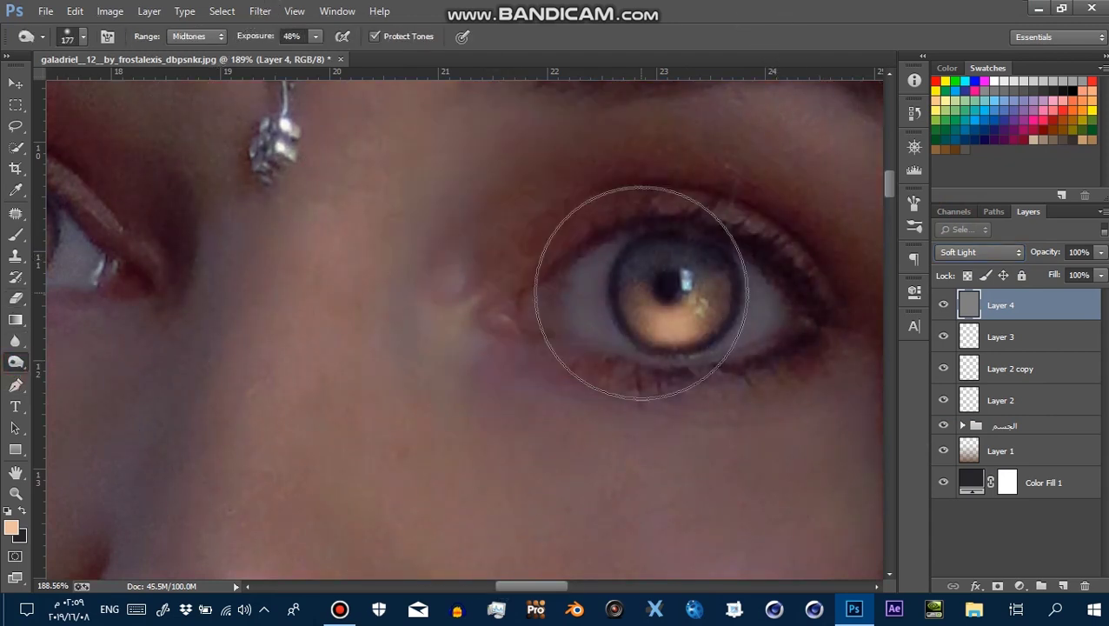
pyautogui.moveTo(640, 293); pyautogui.dragTo(513, 299)
pyautogui.moveTo(641, 293)
pyautogui.mouseDown()
pyautogui.moveTo(631, 280)
pyautogui.moveTo(621, 316)
pyautogui.mouseUp()
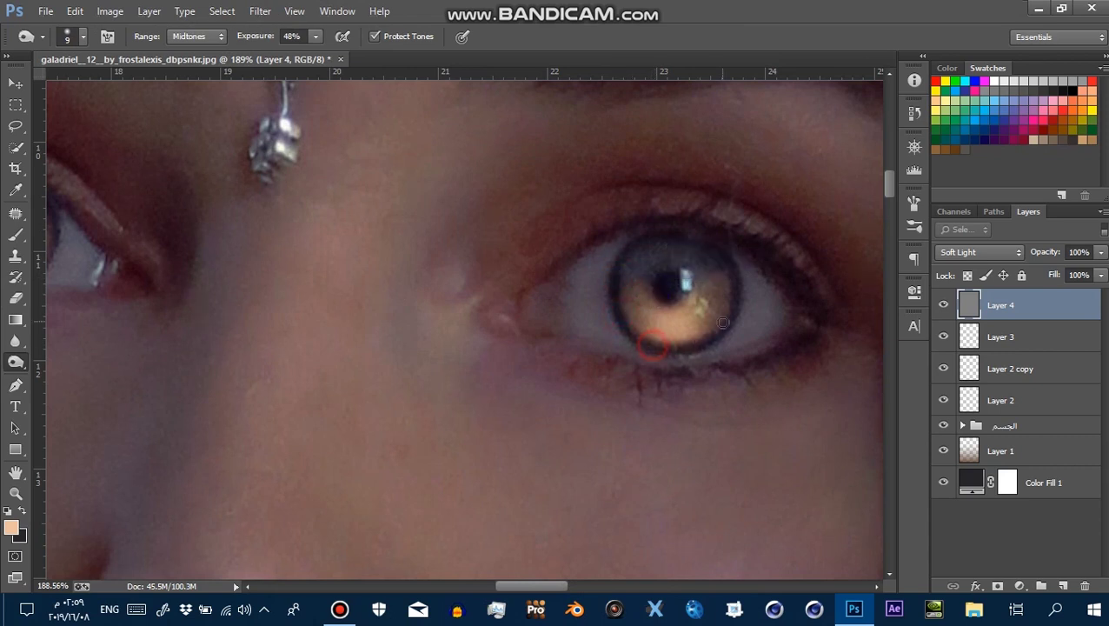
# Dodge the right edge and across the iris, then toggle Layer 4 to compare
pyautogui.moveTo(726, 317); pyautogui.dragTo(723, 250)
pyautogui.moveTo(653, 263)
pyautogui.mouseDown()
pyautogui.moveTo(732, 245)
pyautogui.moveTo(640, 231)
pyautogui.moveTo(435, 233)
pyautogui.mouseUp()
pyautogui.press('z')
pyautogui.press('o')
pyautogui.click(943, 305)
pyautogui.click(943, 306)
# Zoom in close on the eye and brighten the lower edge of the iris
pyautogui.press('z')
pyautogui.press('o')
pyautogui.moveTo(565, 232)
pyautogui.mouseDown()
pyautogui.moveTo(625, 257)
pyautogui.moveTo(738, 258)
pyautogui.mouseUp()
pyautogui.press('z')
pyautogui.press('o')
pyautogui.click(576, 240)
pyautogui.moveTo(614, 252)
pyautogui.mouseDown()
pyautogui.moveTo(656, 291)
pyautogui.moveTo(658, 318)
pyautogui.moveTo(632, 367)
pyautogui.mouseUp()
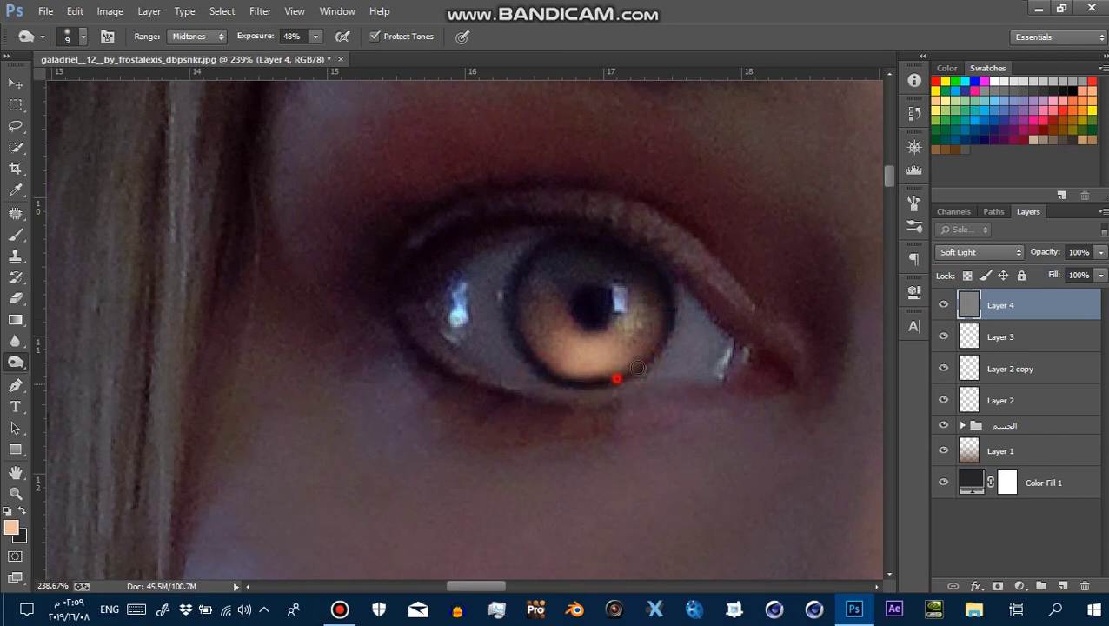
pyautogui.moveTo(534, 352); pyautogui.dragTo(633, 367)
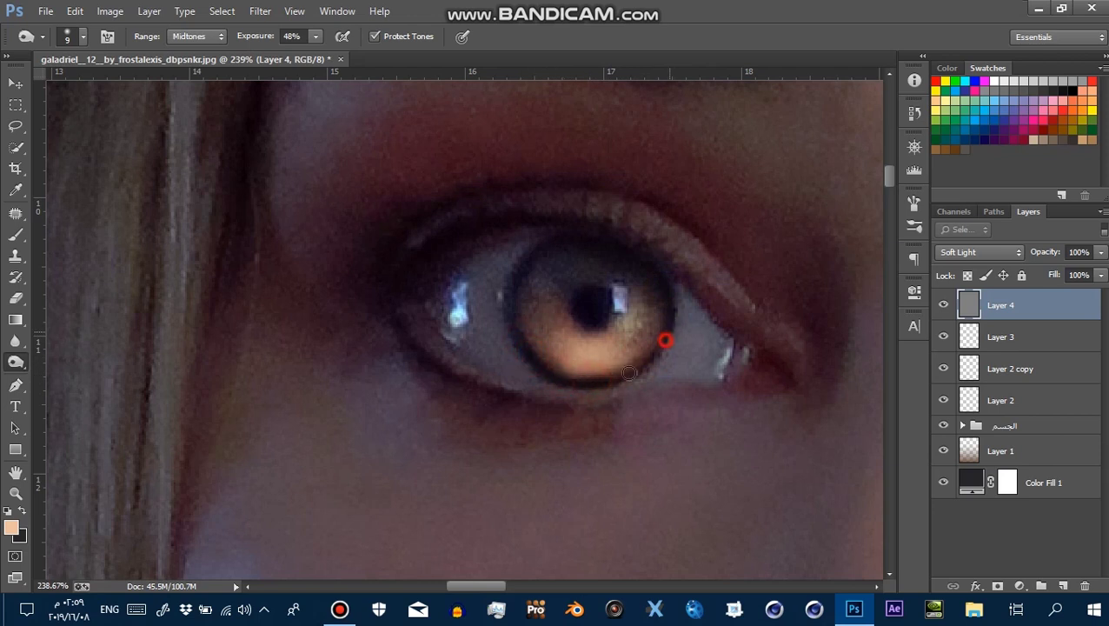
# Group Layers 2 through 4 and name the group 'اضاءه العين'
pyautogui.press('z')
pyautogui.moveTo(663, 300); pyautogui.dragTo(723, 299)
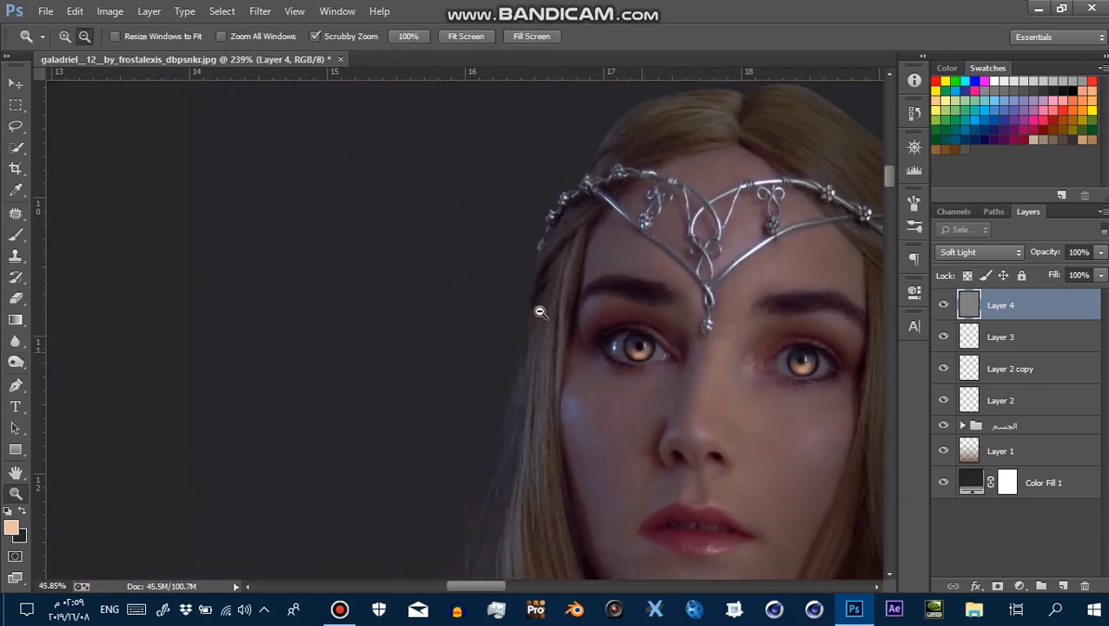
pyautogui.keyDown('alt'); pyautogui.click(723, 299); pyautogui.keyUp('alt')
pyautogui.press('o')
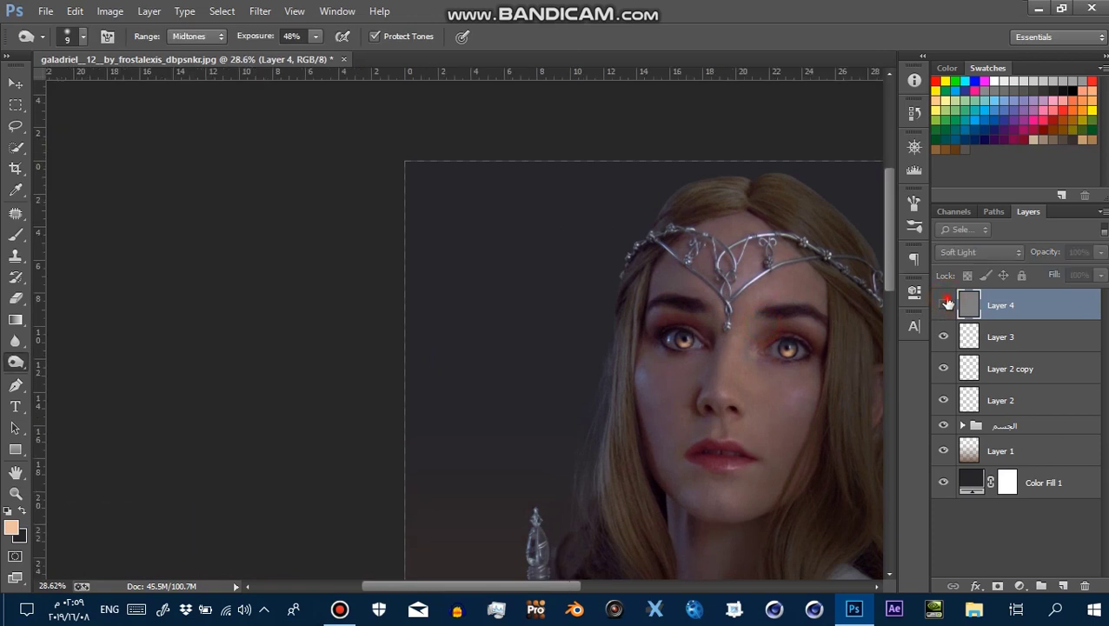
pyautogui.keyDown('shift'); pyautogui.click(1019, 401); pyautogui.keyUp('shift')
pyautogui.hotkey('ctrl', 'g')
pyautogui.doubleClick(1008, 299)
pyautogui.write('اضاءه العين')
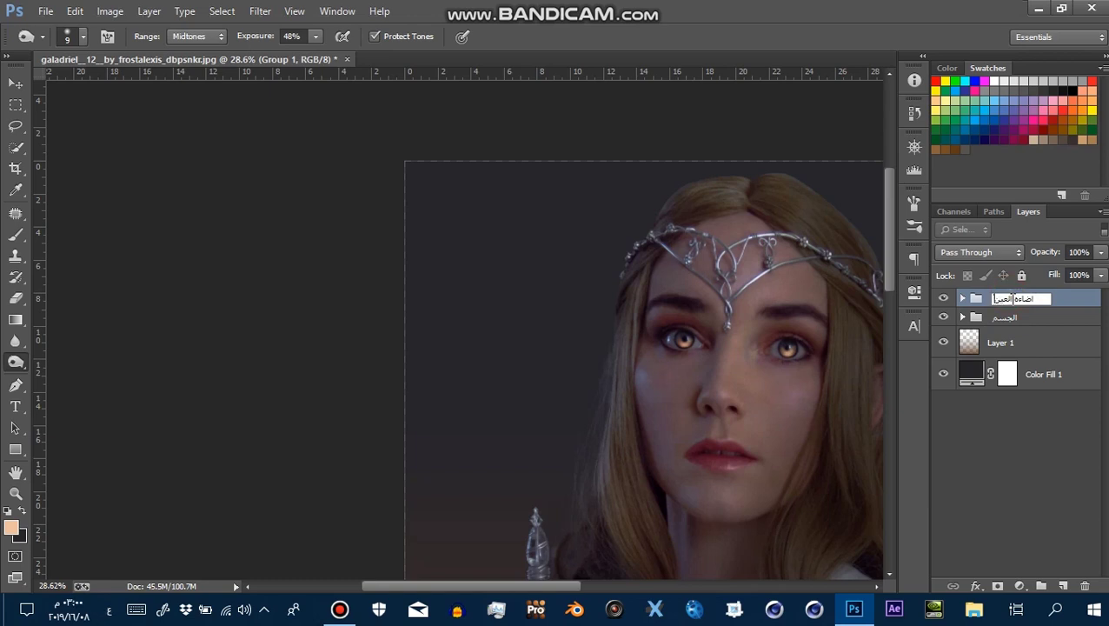
pyautogui.click(1042, 319)
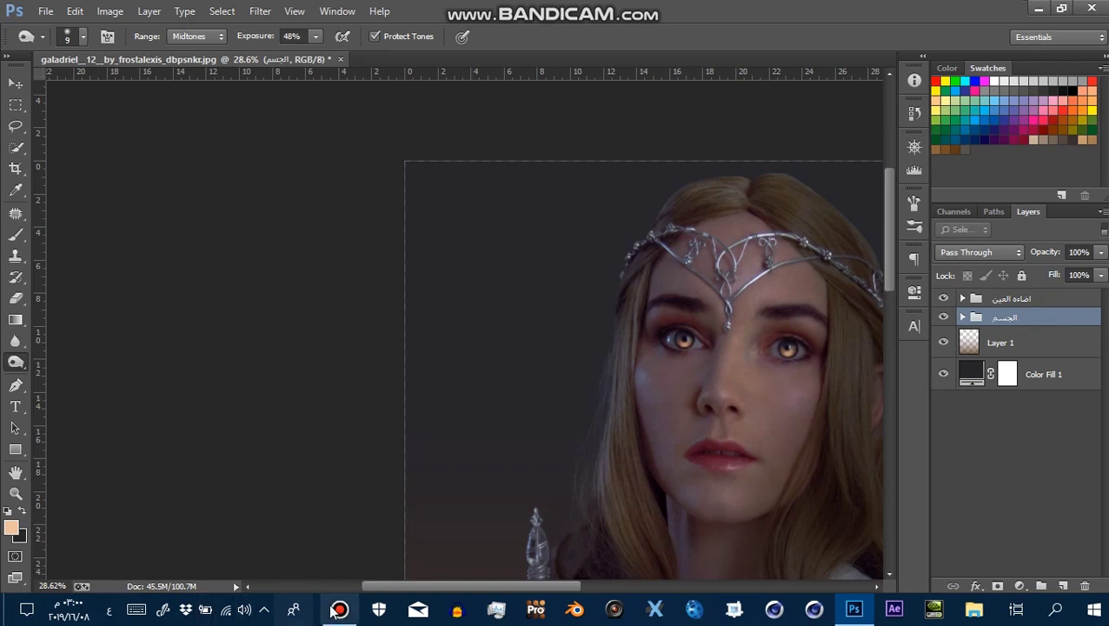
# Add a new empty Layer 5 above the body group
pyautogui.click(339, 609)
pyautogui.click(339, 609)
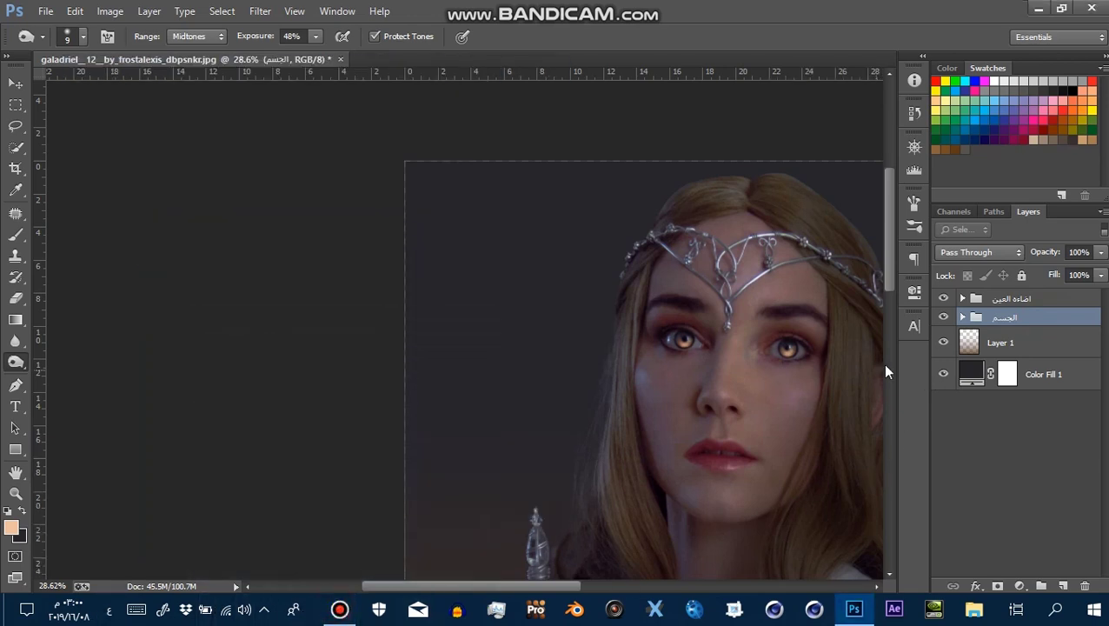
pyautogui.hscroll(5, 586, 347)
pyautogui.scroll(-1, 586, 346)
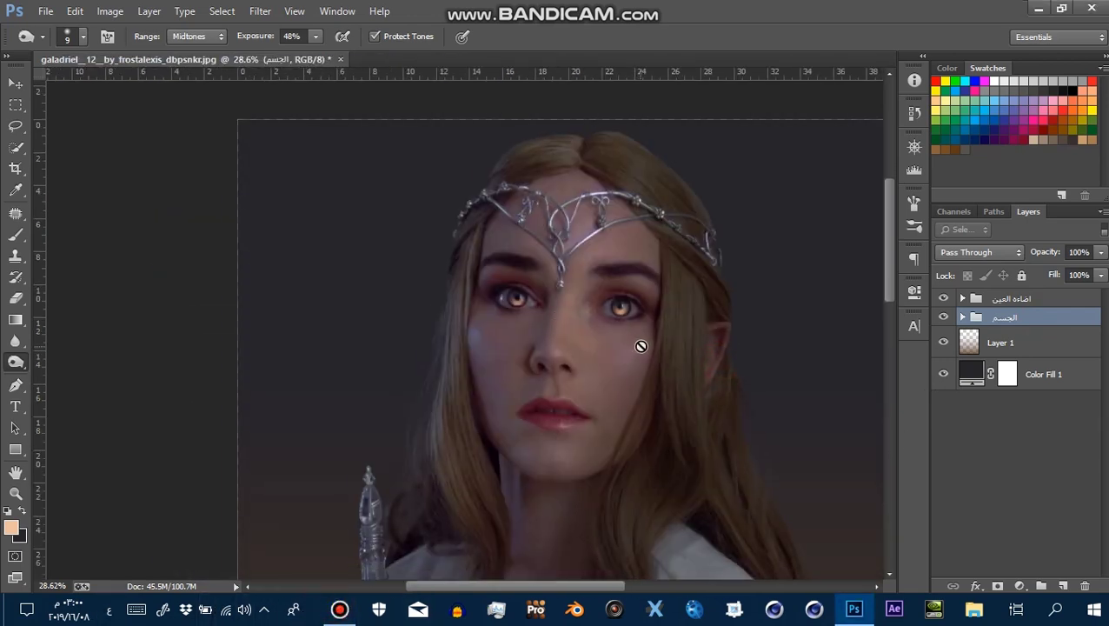
pyautogui.click(1063, 586)
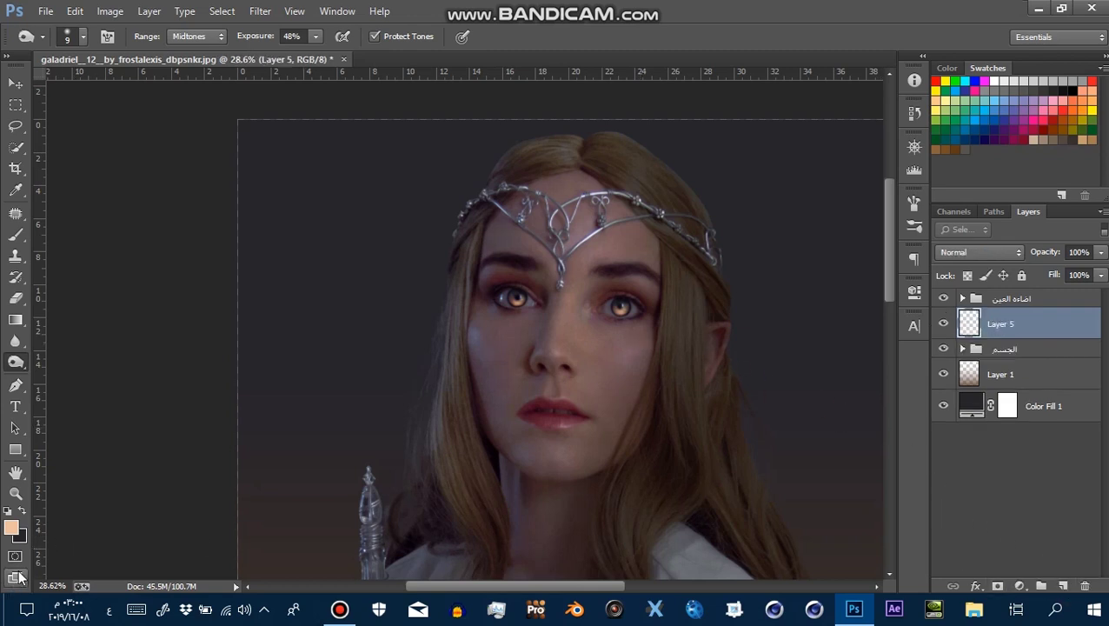
# Set the foreground colour to orange cd7c28 and confirm it stays selected
pyautogui.click(11, 527)
pyautogui.doubleClick(956, 502)
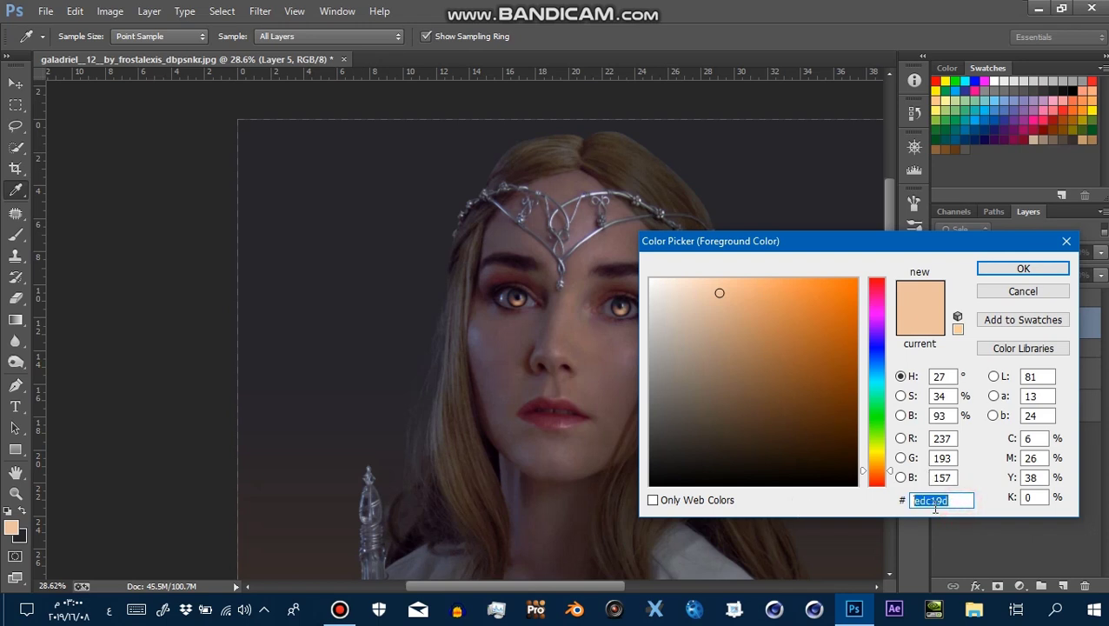
pyautogui.write('cd7')
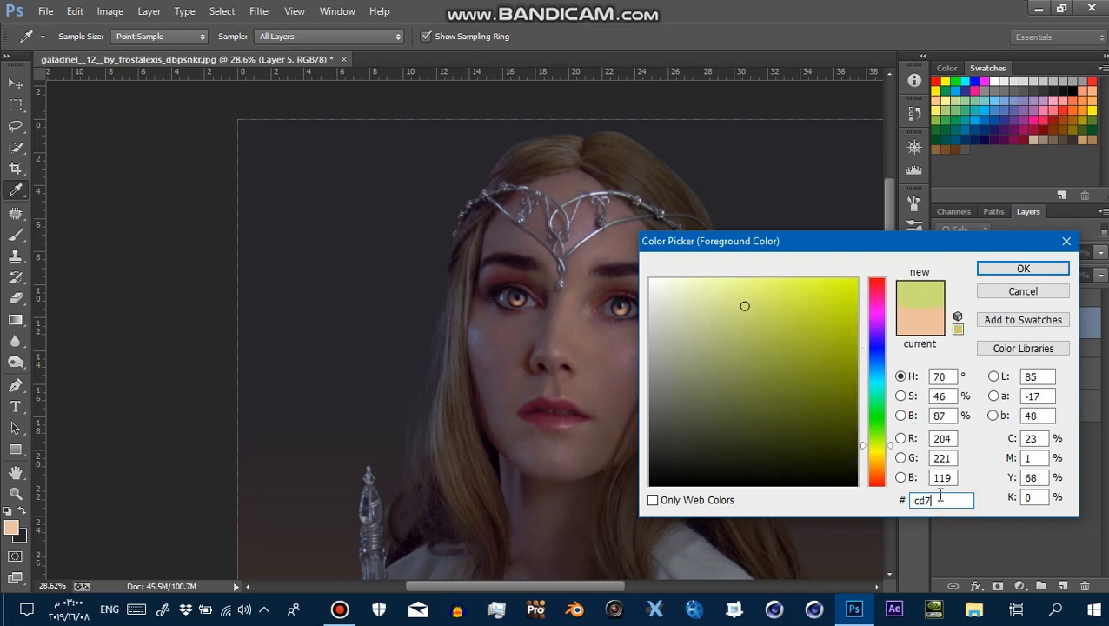
pyautogui.write('128')
pyautogui.click(1000, 269)
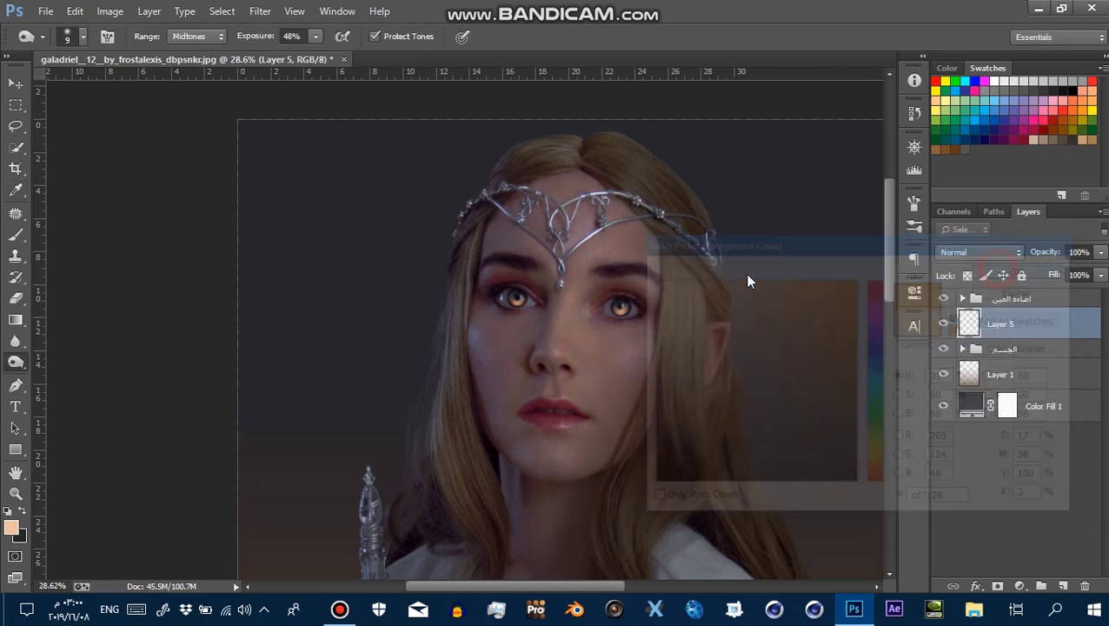
pyautogui.moveTo(623, 394); pyautogui.dragTo(638, 330)
pyautogui.click(16, 385)
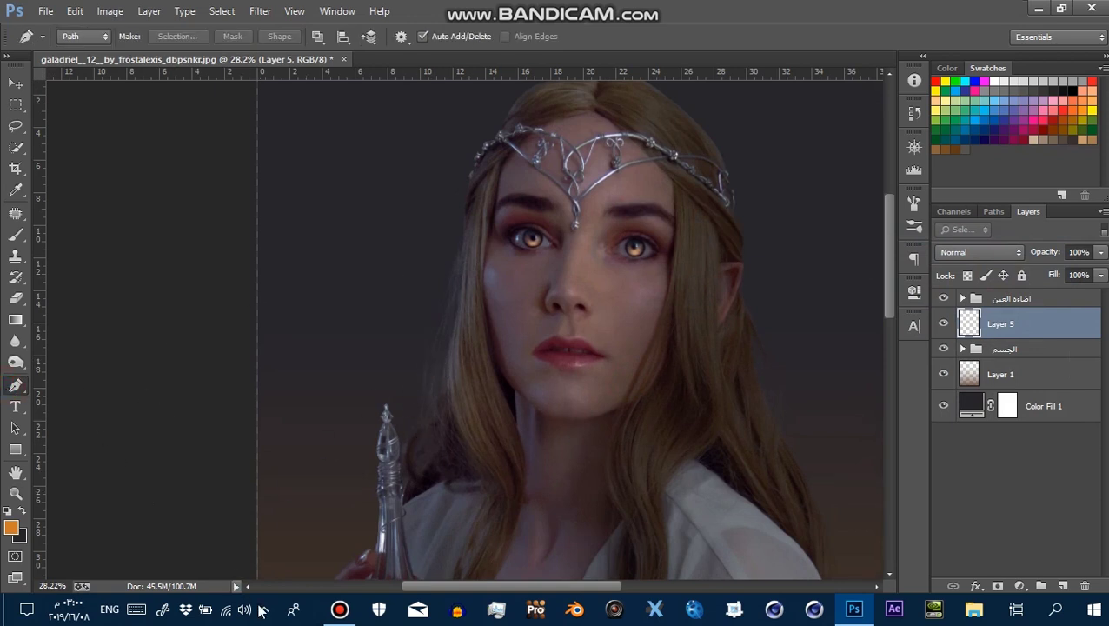
pyautogui.click(8, 531)
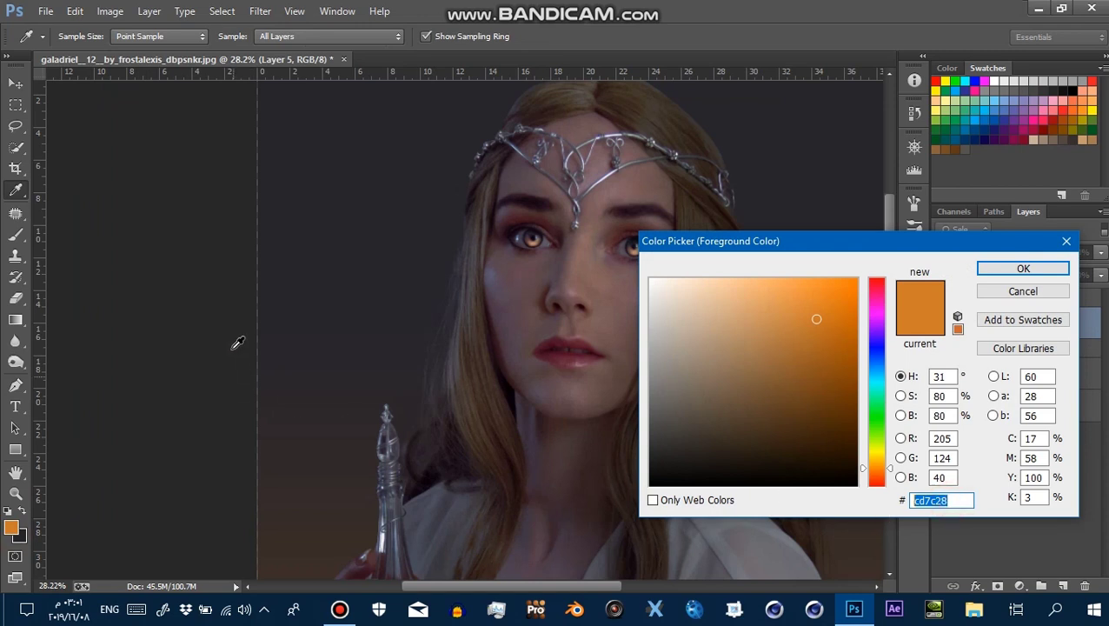
pyautogui.click(1001, 271)
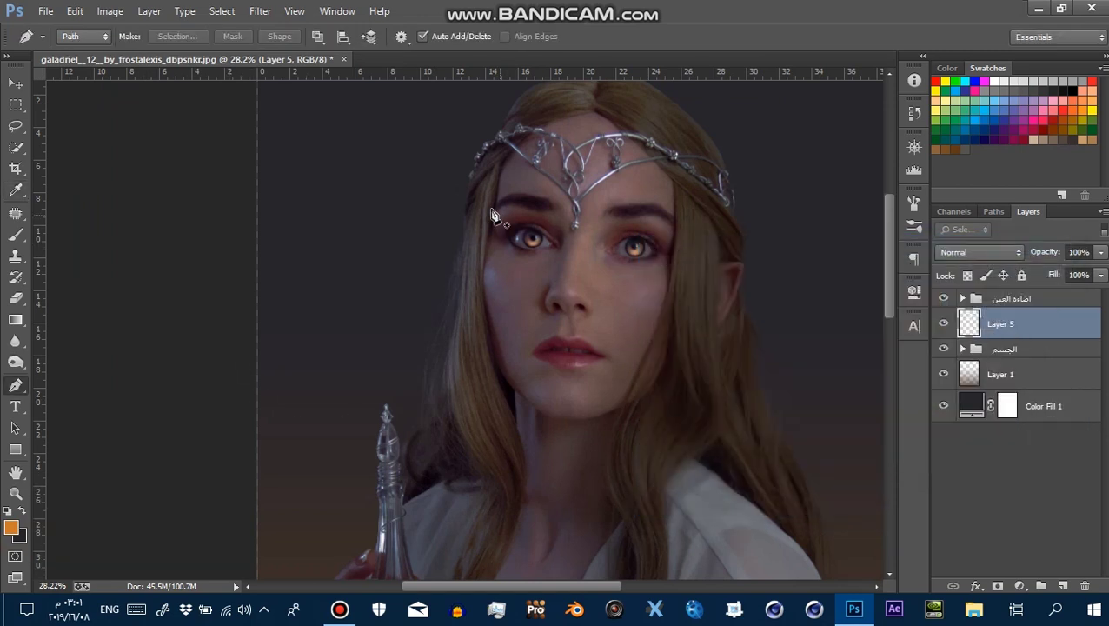
# Trace a curved pen path along a hair strand from the hairline down past the chin
pyautogui.moveTo(470, 186)
pyautogui.mouseDown()
pyautogui.moveTo(499, 186)
pyautogui.moveTo(501, 196)
pyautogui.mouseUp()
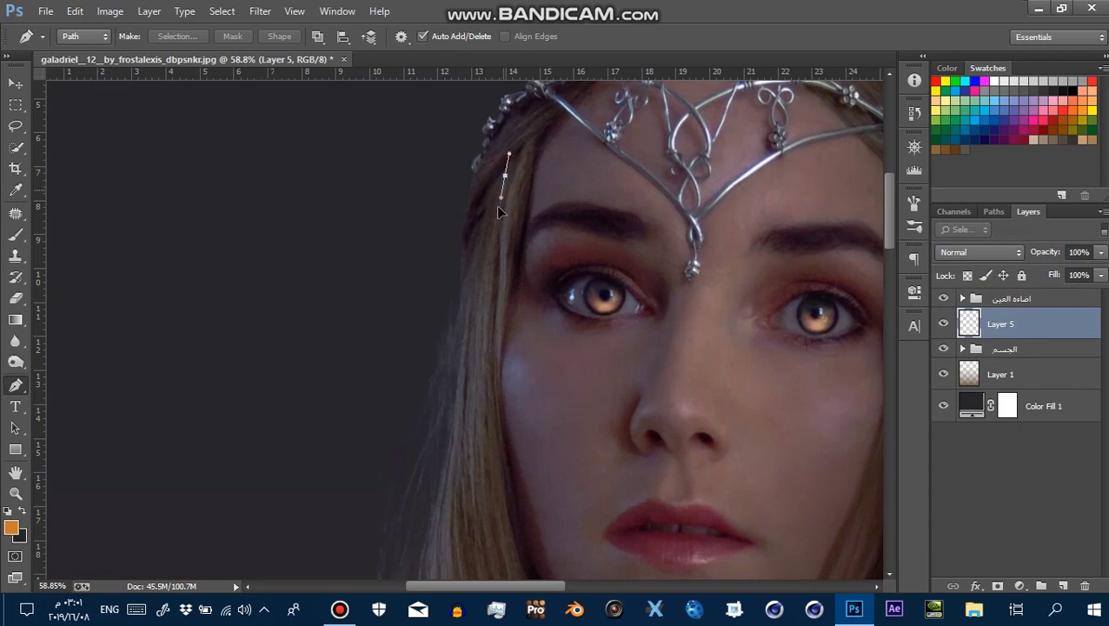
pyautogui.moveTo(476, 371); pyautogui.dragTo(513, 200)
pyautogui.moveTo(459, 259); pyautogui.dragTo(400, 368)
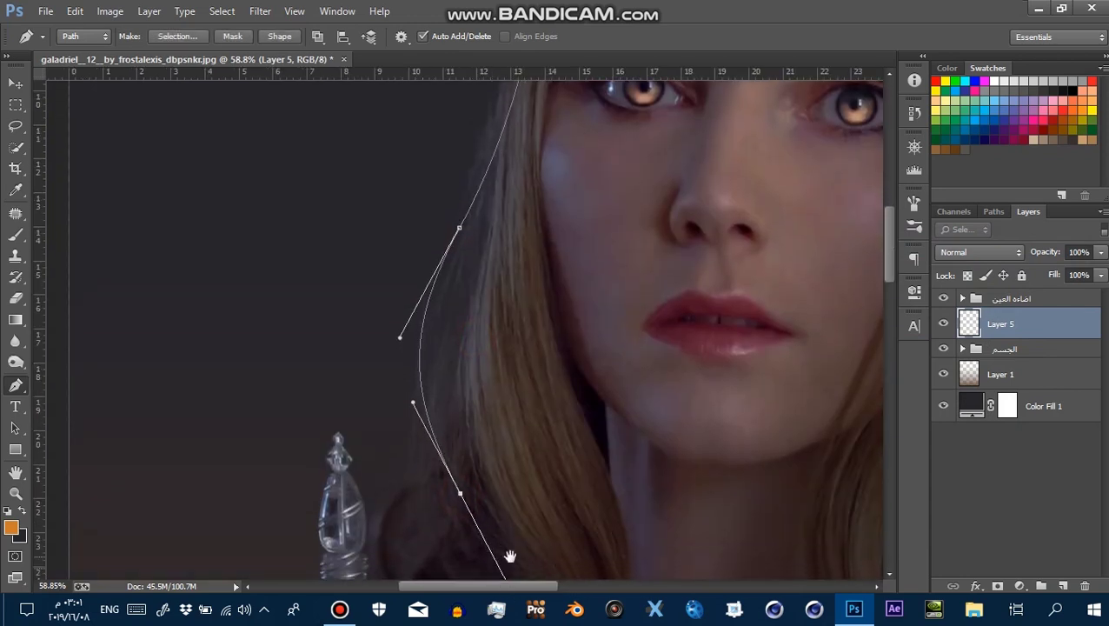
pyautogui.moveTo(499, 578); pyautogui.dragTo(449, 375)
pyautogui.moveTo(473, 498); pyautogui.dragTo(428, 532)
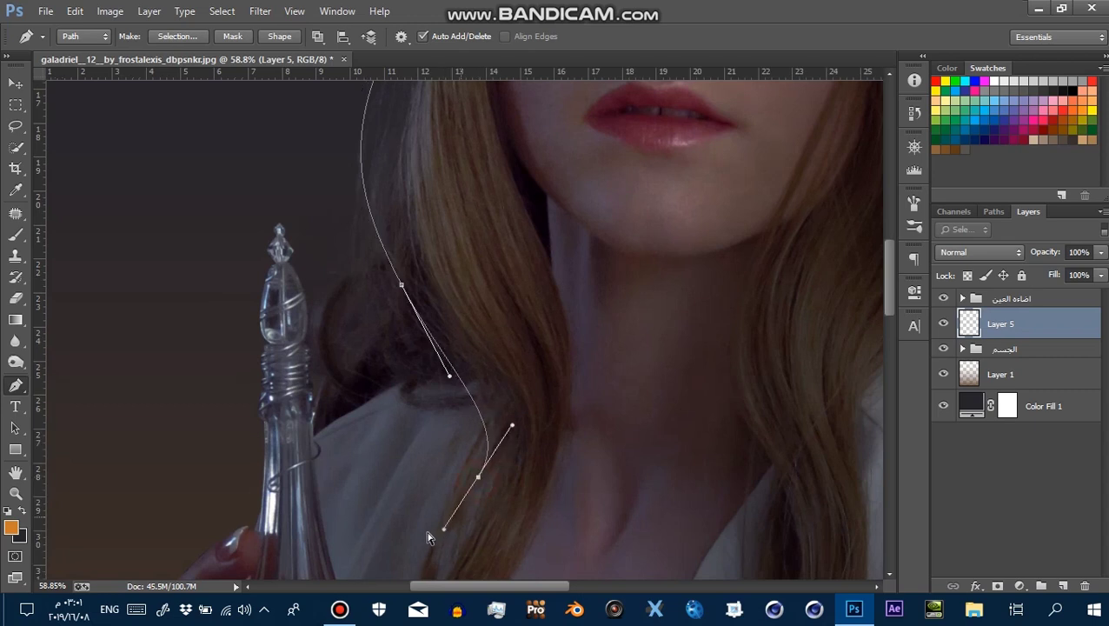
pyautogui.moveTo(463, 210); pyautogui.dragTo(469, 472)
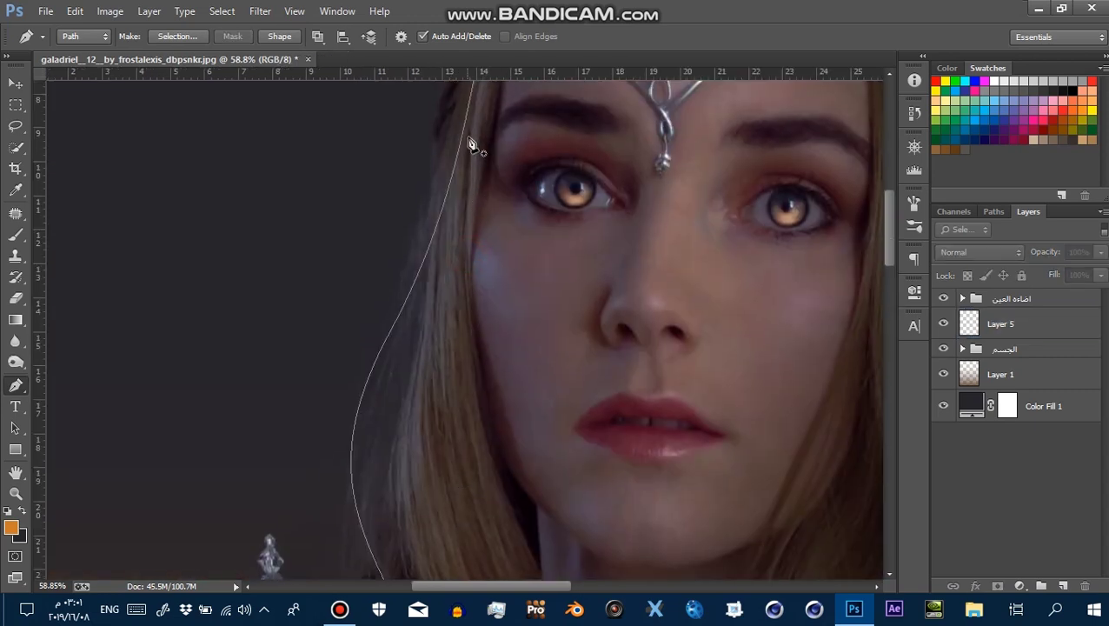
pyautogui.moveTo(423, 386); pyautogui.dragTo(401, 453)
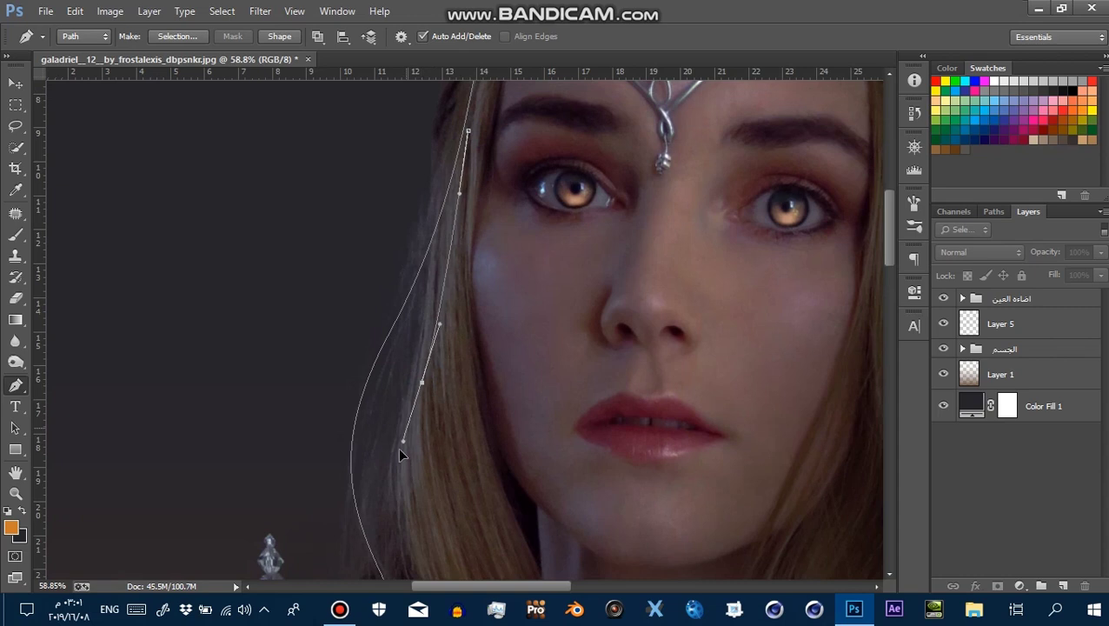
pyautogui.moveTo(413, 516); pyautogui.dragTo(430, 267)
pyautogui.moveTo(464, 386); pyautogui.dragTo(514, 460)
pyautogui.moveTo(507, 500); pyautogui.dragTo(527, 298)
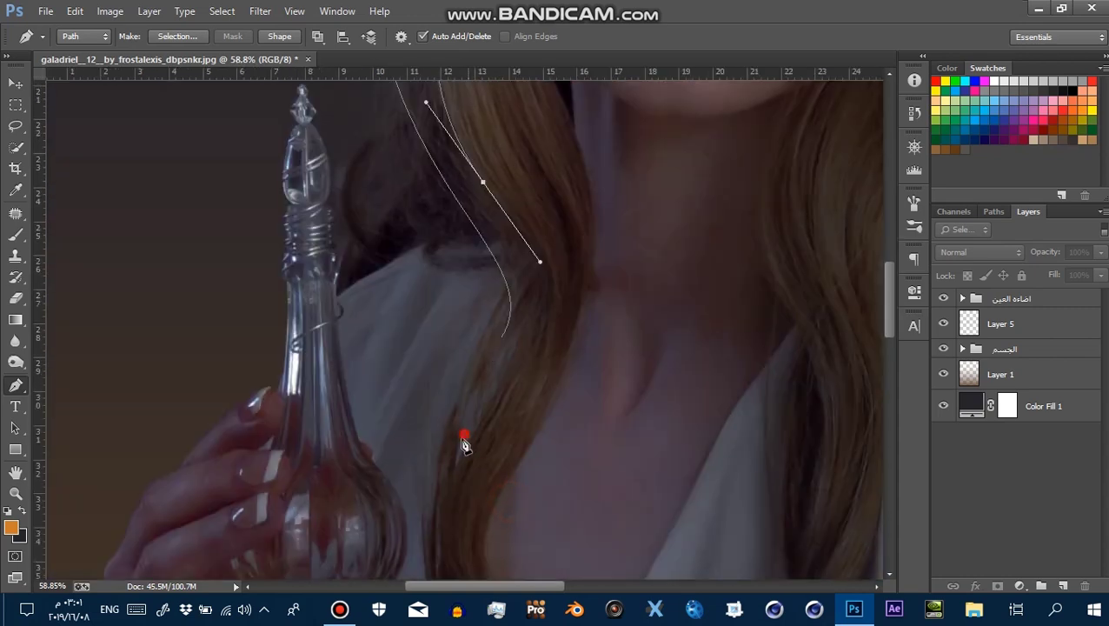
pyautogui.moveTo(464, 439); pyautogui.dragTo(396, 551)
pyautogui.keyDown('ctrl'); pyautogui.click(570, 432); pyautogui.keyUp('ctrl')
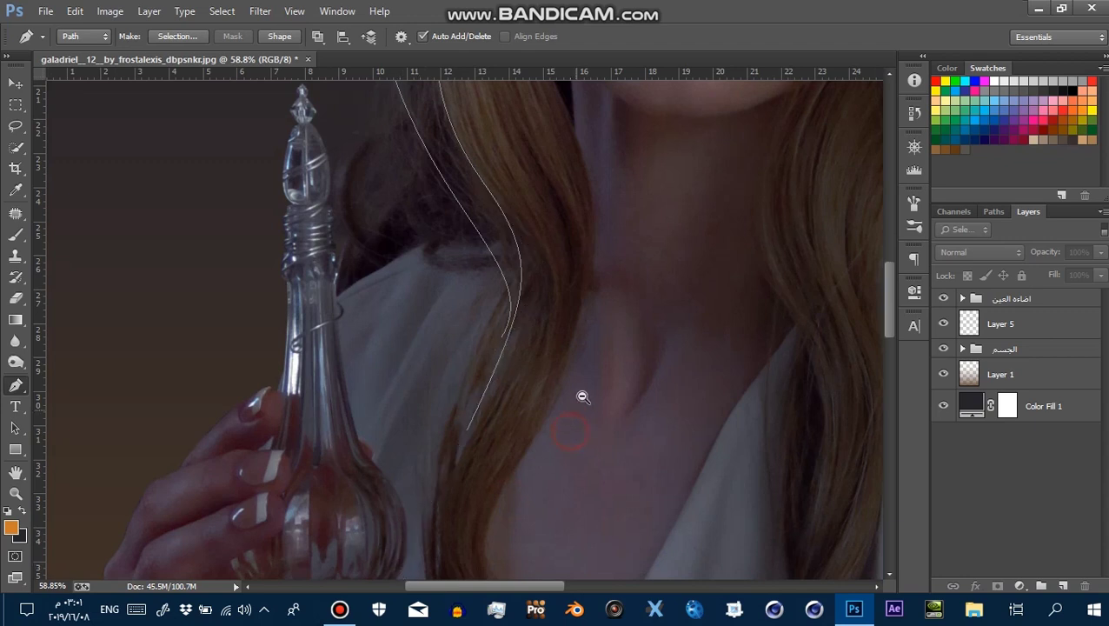
# Draw a second strand path from the temple with a flyaway bending left
pyautogui.keyDown('alt'); pyautogui.click(582, 397); pyautogui.keyUp('alt')
pyautogui.moveTo(513, 254); pyautogui.dragTo(632, 347)
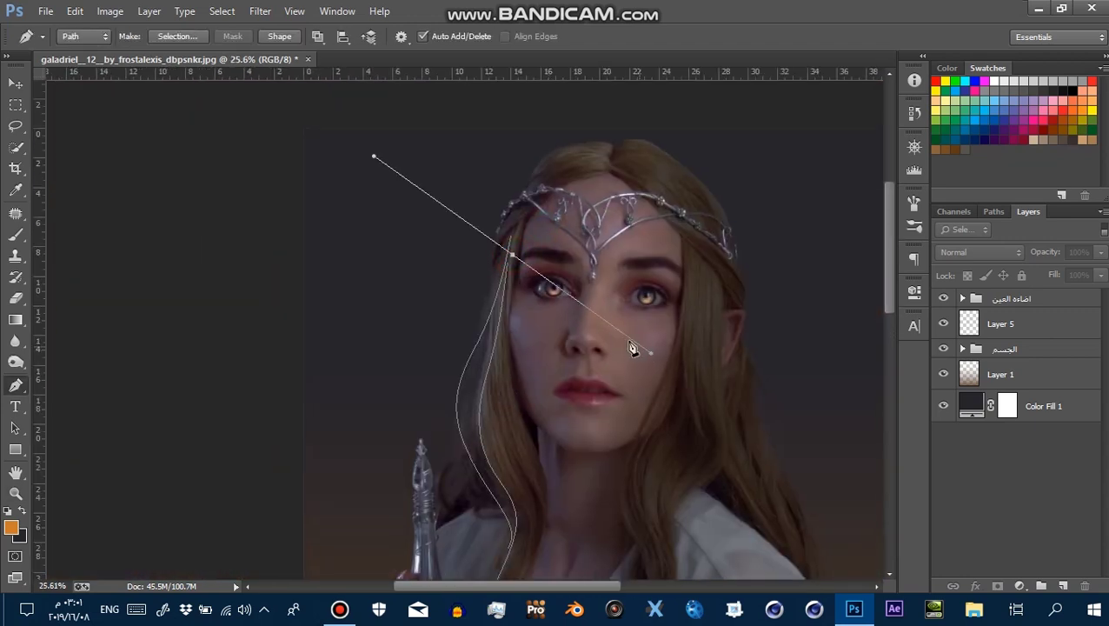
pyautogui.keyDown('ctrl'); pyautogui.click(504, 260); pyautogui.keyUp('ctrl')
pyautogui.moveTo(514, 238); pyautogui.dragTo(505, 285)
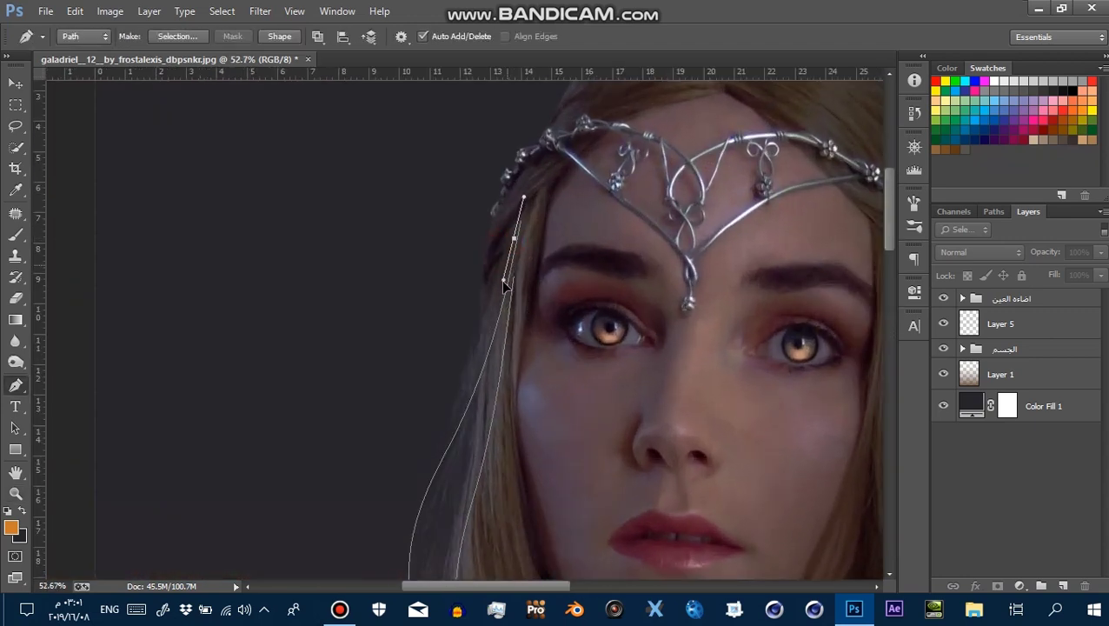
pyautogui.moveTo(453, 400); pyautogui.dragTo(416, 433)
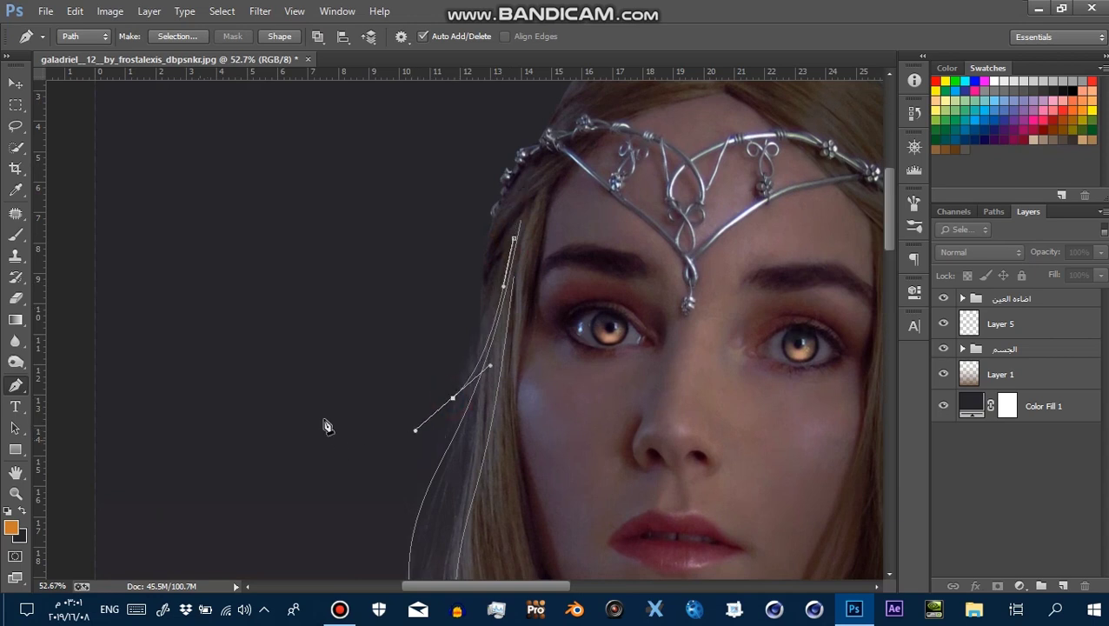
pyautogui.moveTo(304, 389); pyautogui.dragTo(255, 403)
pyautogui.keyDown('ctrl'); pyautogui.click(354, 488); pyautogui.keyUp('ctrl')
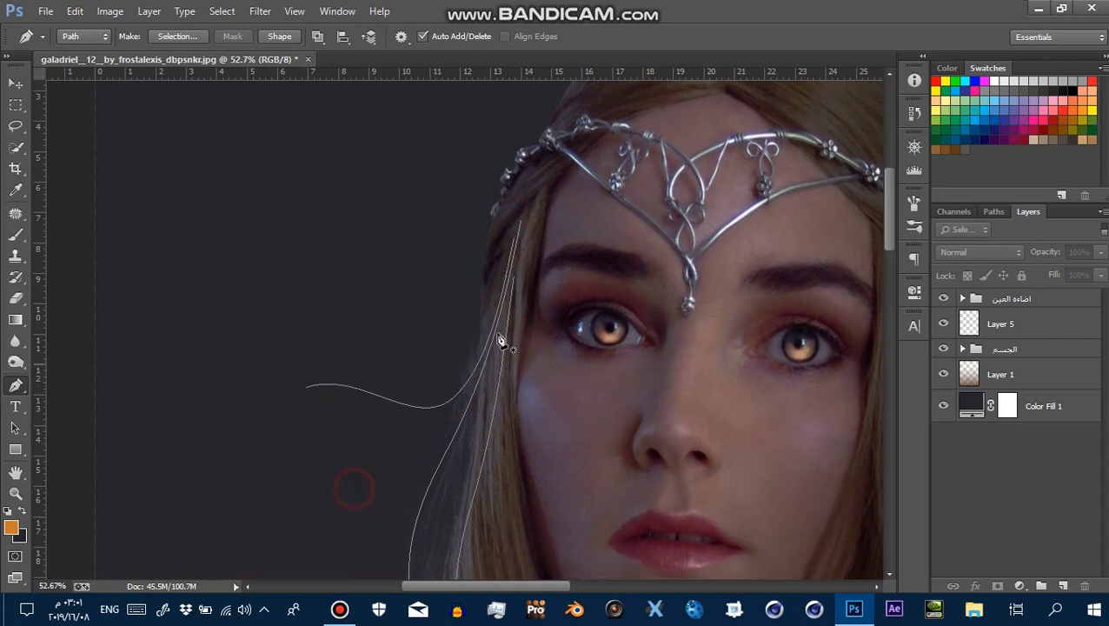
# Trace another strand path from the temple down beside the bottle
pyautogui.moveTo(513, 261); pyautogui.dragTo(504, 300)
pyautogui.moveTo(461, 457); pyautogui.dragTo(444, 491)
pyautogui.moveTo(434, 543); pyautogui.dragTo(429, 542)
pyautogui.scroll(-5, 426, 434)
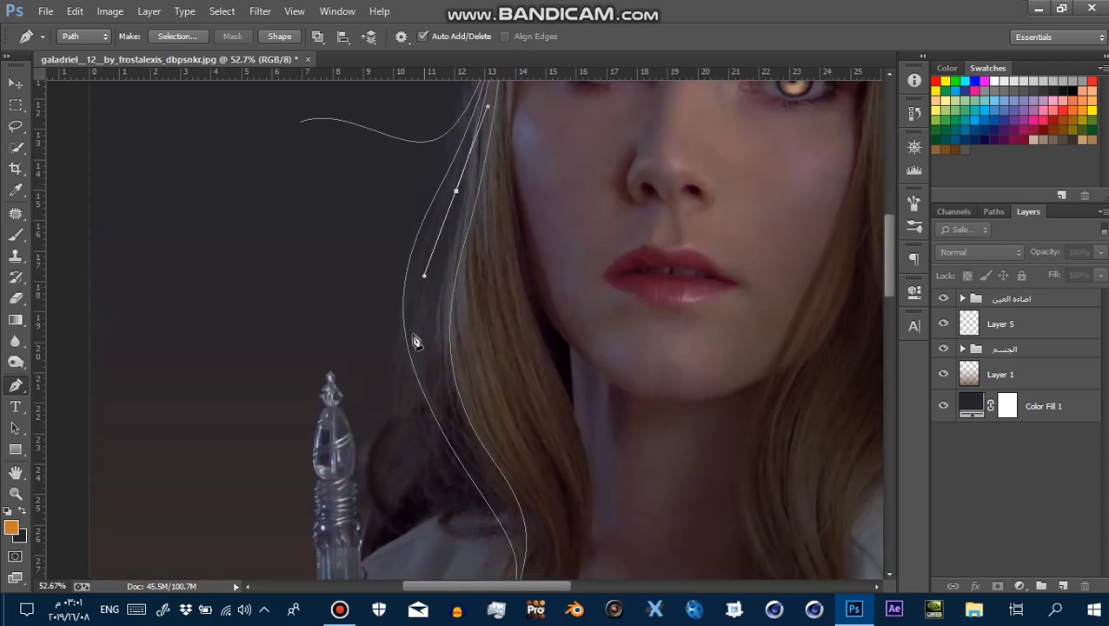
pyautogui.moveTo(408, 416); pyautogui.dragTo(423, 504)
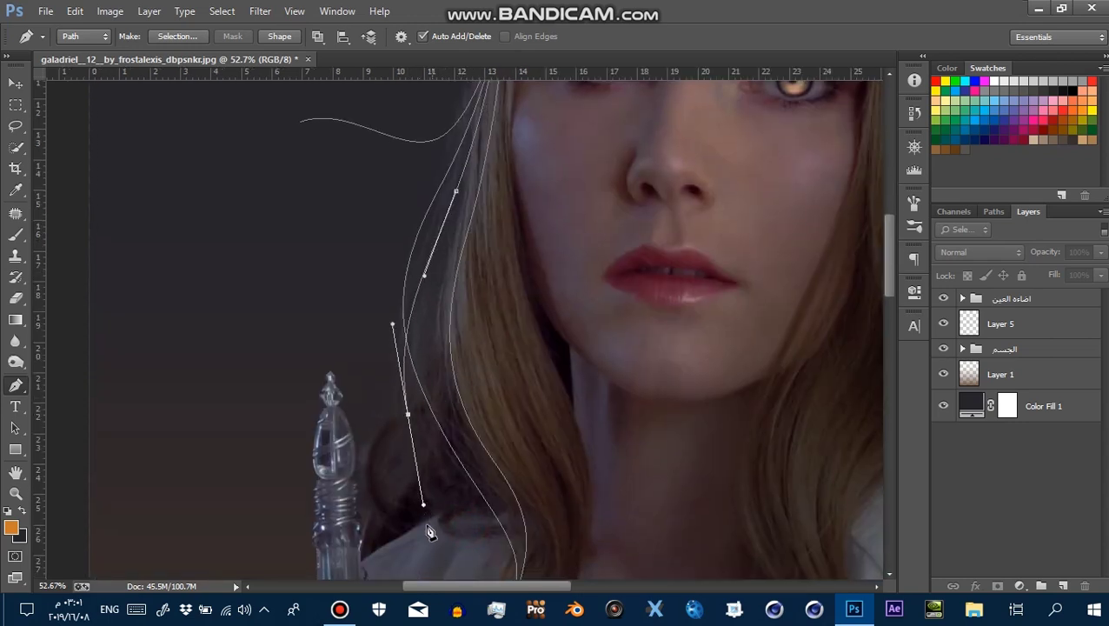
pyautogui.moveTo(495, 268); pyautogui.dragTo(470, 425)
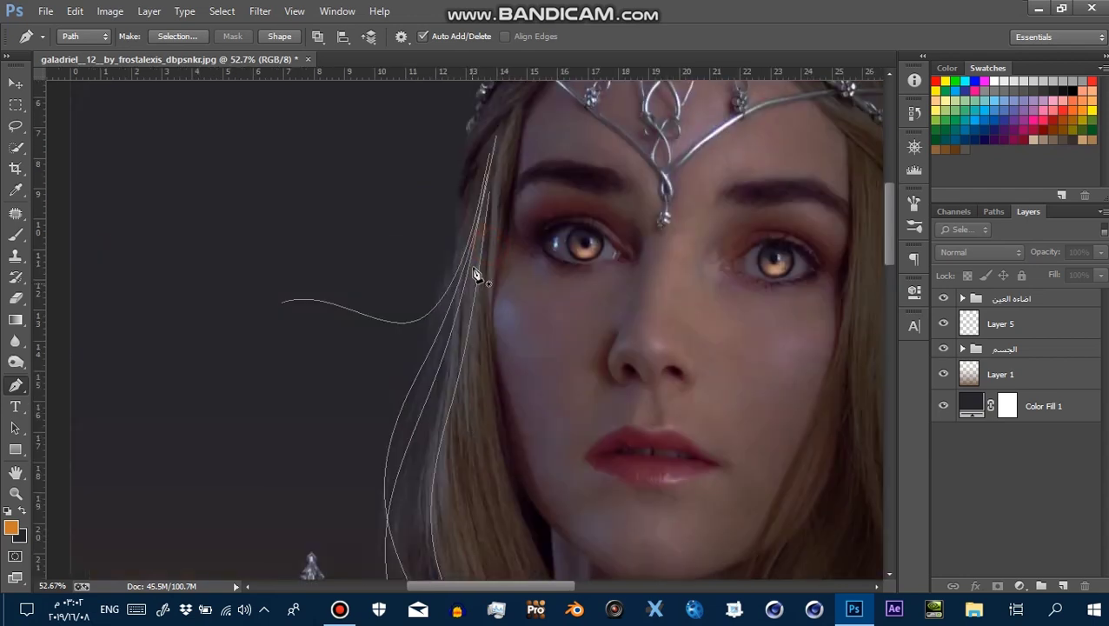
# Draw a strand path from the temple past the neck onto the chest hair
pyautogui.moveTo(509, 131); pyautogui.dragTo(499, 150)
pyautogui.moveTo(481, 469); pyautogui.dragTo(473, 198)
pyautogui.moveTo(501, 356); pyautogui.dragTo(556, 463)
pyautogui.moveTo(529, 508); pyautogui.dragTo(570, 321)
pyautogui.moveTo(528, 383)
pyautogui.mouseDown()
pyautogui.moveTo(474, 449)
pyautogui.moveTo(550, 265)
pyautogui.mouseUp()
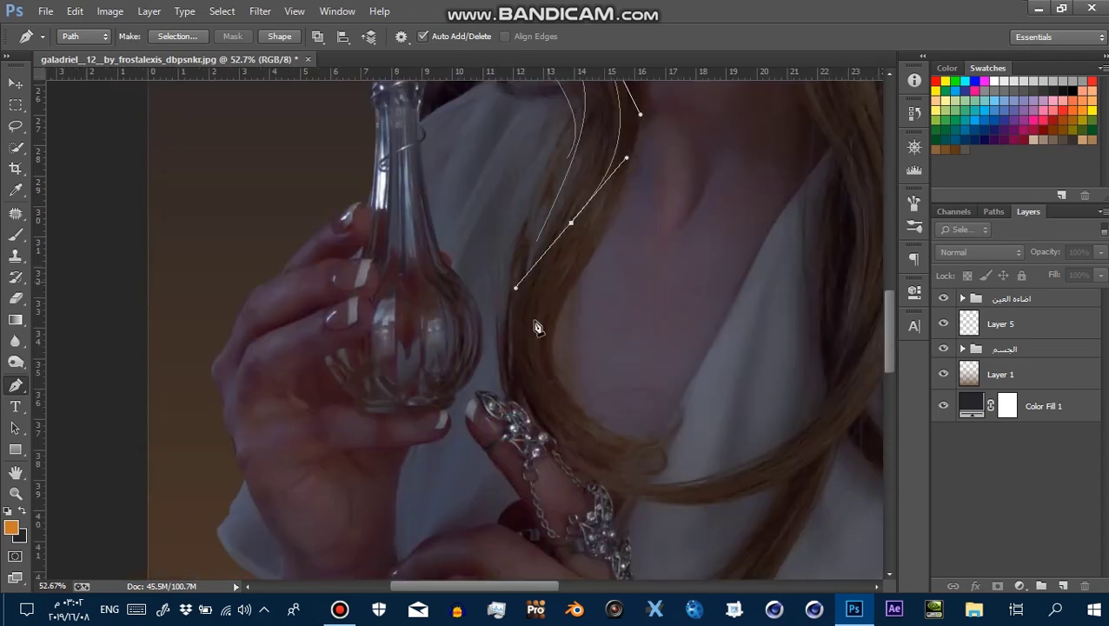
pyautogui.moveTo(561, 425); pyautogui.dragTo(601, 453)
pyautogui.hotkey('ctrl', 'space')
pyautogui.moveTo(659, 321)
pyautogui.mouseDown()
pyautogui.moveTo(570, 237)
pyautogui.moveTo(490, 453)
pyautogui.mouseUp()
# Trace a strand path from the tiara down the left hair edge
pyautogui.hotkey('ctrl', 'space')
pyautogui.moveTo(539, 252); pyautogui.dragTo(608, 252)
pyautogui.moveTo(499, 211); pyautogui.dragTo(479, 233)
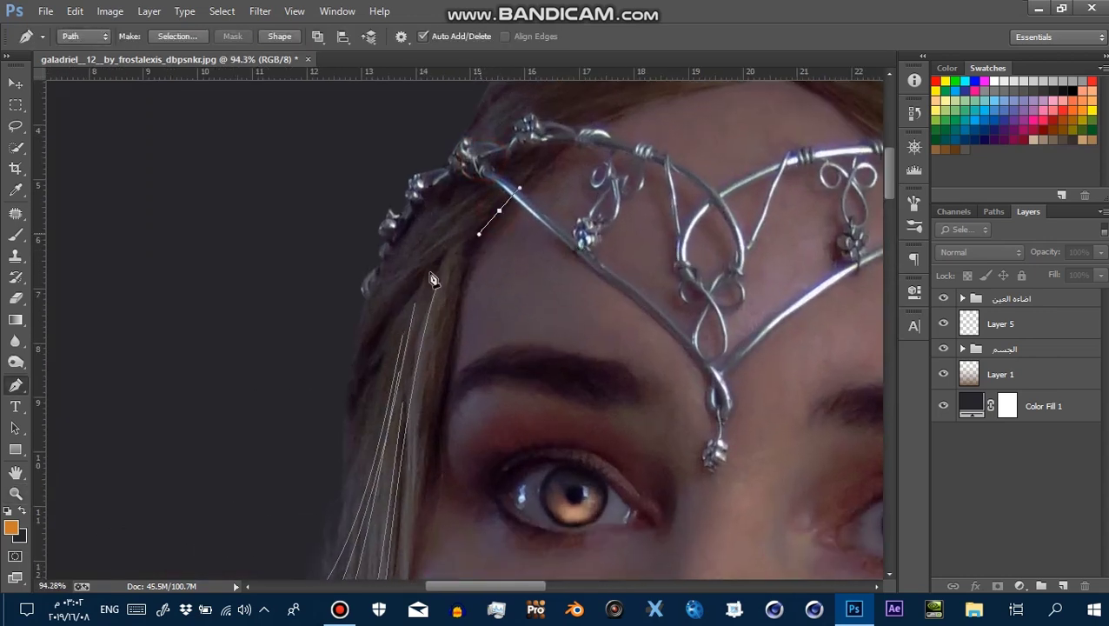
pyautogui.moveTo(386, 301); pyautogui.dragTo(339, 340)
pyautogui.click(339, 391)
pyautogui.click(343, 437)
pyautogui.click(346, 484)
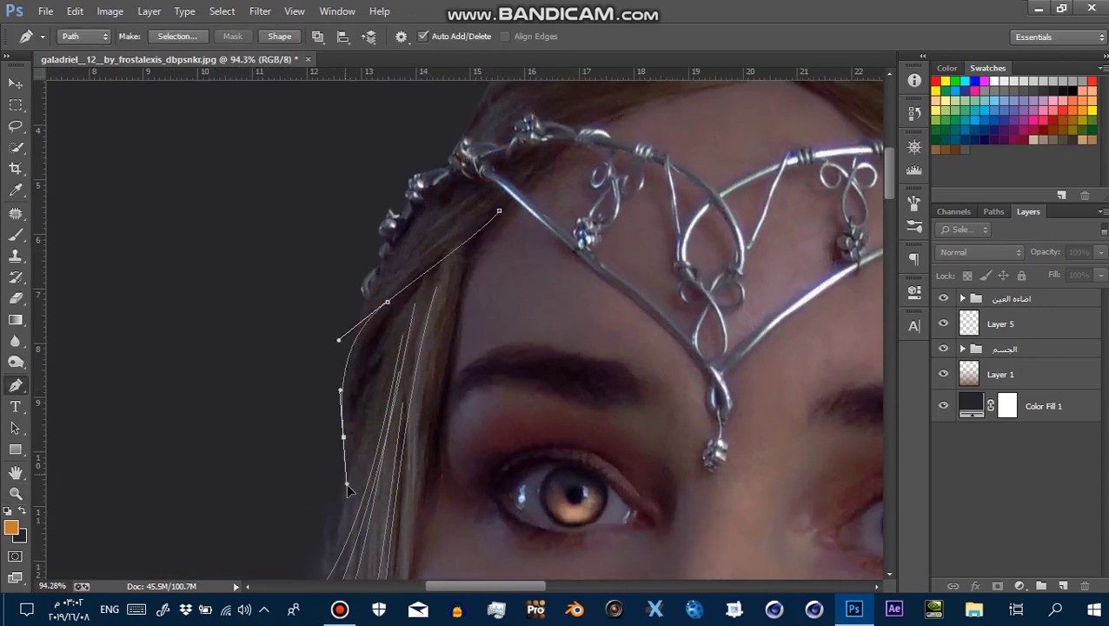
pyautogui.moveTo(489, 195); pyautogui.dragTo(474, 224)
pyautogui.moveTo(389, 294); pyautogui.dragTo(355, 311)
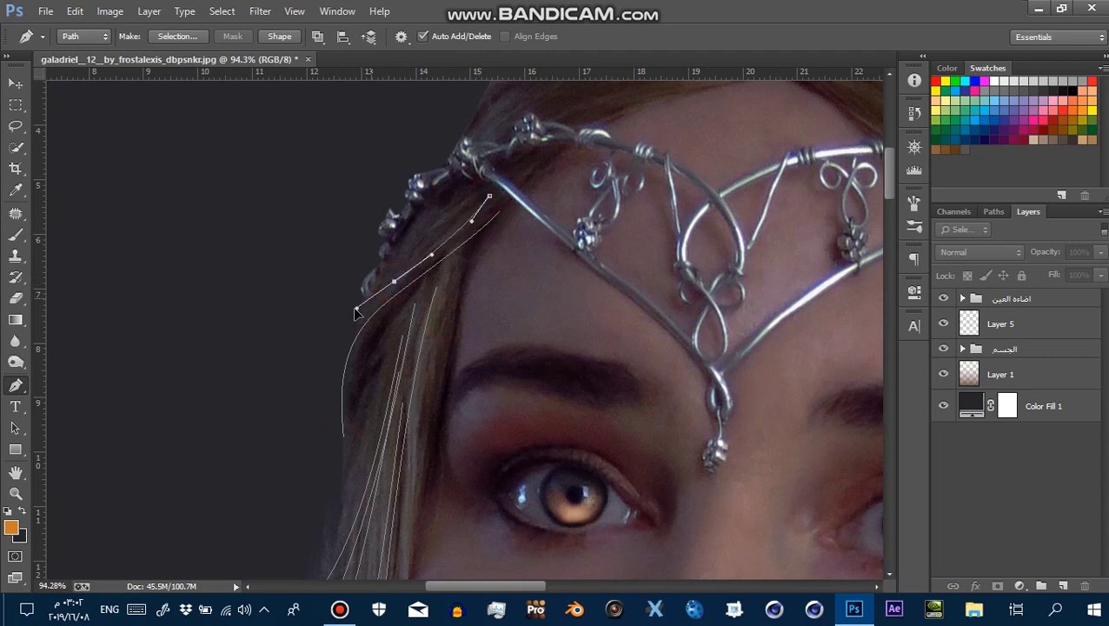
pyautogui.keyDown('ctrl'); pyautogui.click(460, 307); pyautogui.keyUp('ctrl')
# Add a short strand from the tiara and begin another curving down the hair
pyautogui.click(471, 194)
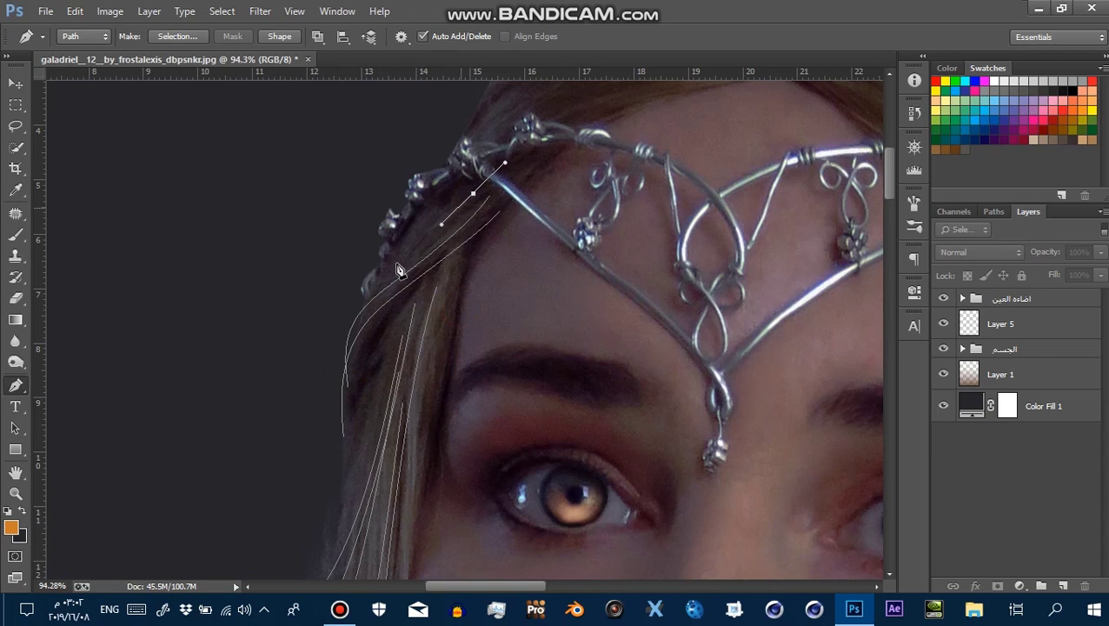
pyautogui.moveTo(376, 284); pyautogui.dragTo(338, 315)
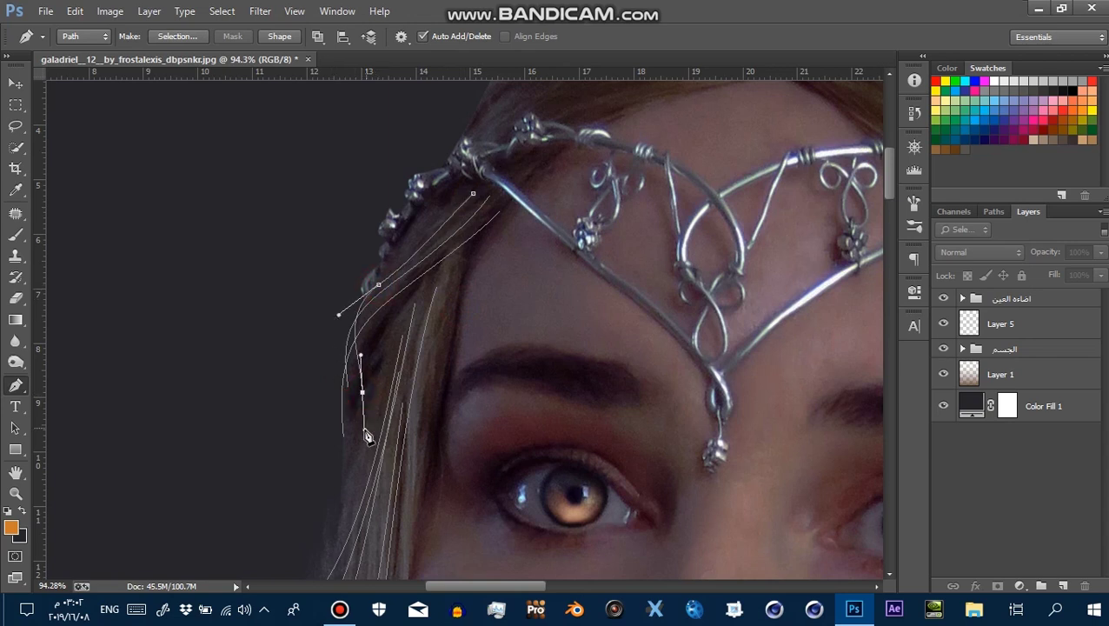
pyautogui.keyDown('ctrl'); pyautogui.click(446, 350); pyautogui.keyUp('ctrl')
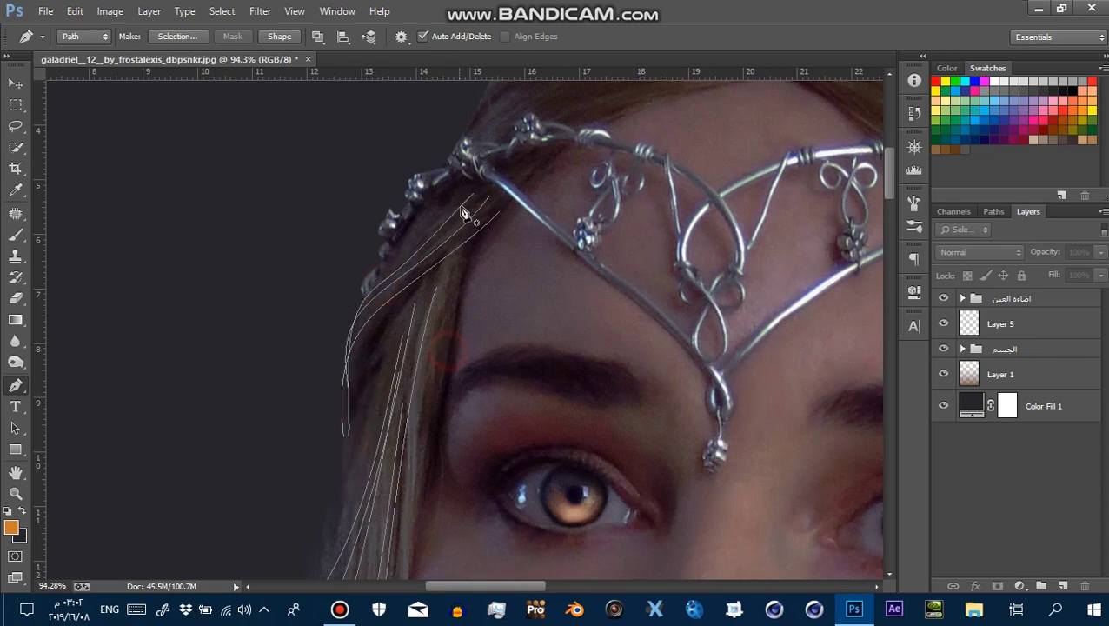
pyautogui.moveTo(481, 188); pyautogui.dragTo(466, 211)
pyautogui.moveTo(372, 307); pyautogui.dragTo(337, 354)
pyautogui.moveTo(353, 453); pyautogui.dragTo(348, 491)
pyautogui.moveTo(409, 315); pyautogui.dragTo(379, 400)
# Extend that strand beside the cheek and down past the chin, then review
pyautogui.moveTo(377, 448); pyautogui.dragTo(497, 186)
pyautogui.moveTo(359, 386); pyautogui.dragTo(433, 300)
pyautogui.moveTo(435, 455); pyautogui.dragTo(450, 221)
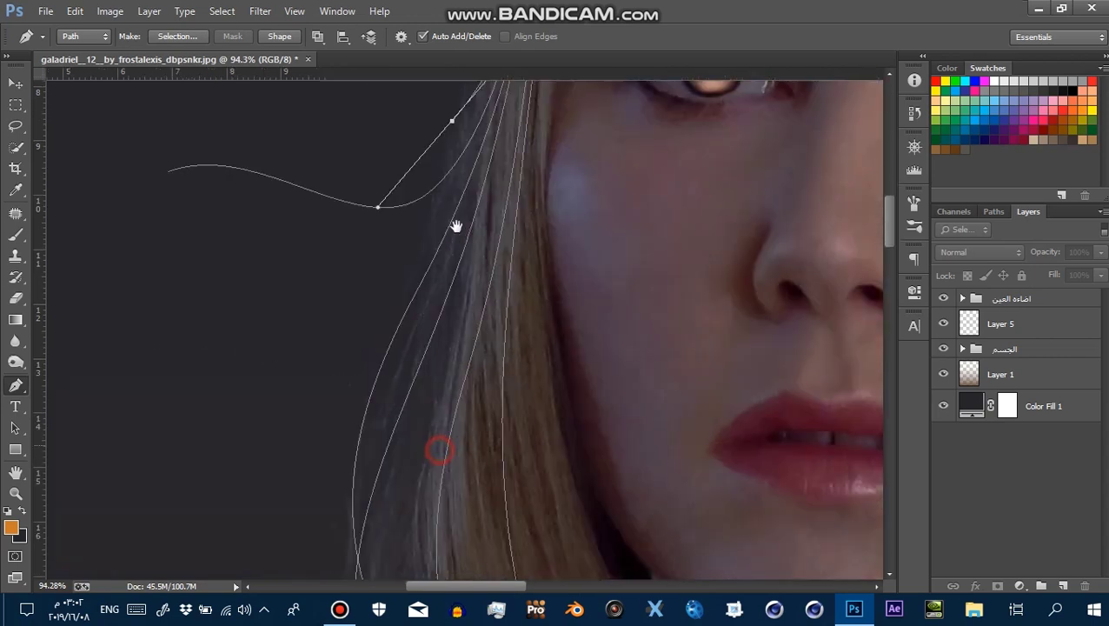
pyautogui.moveTo(407, 293); pyautogui.dragTo(404, 436)
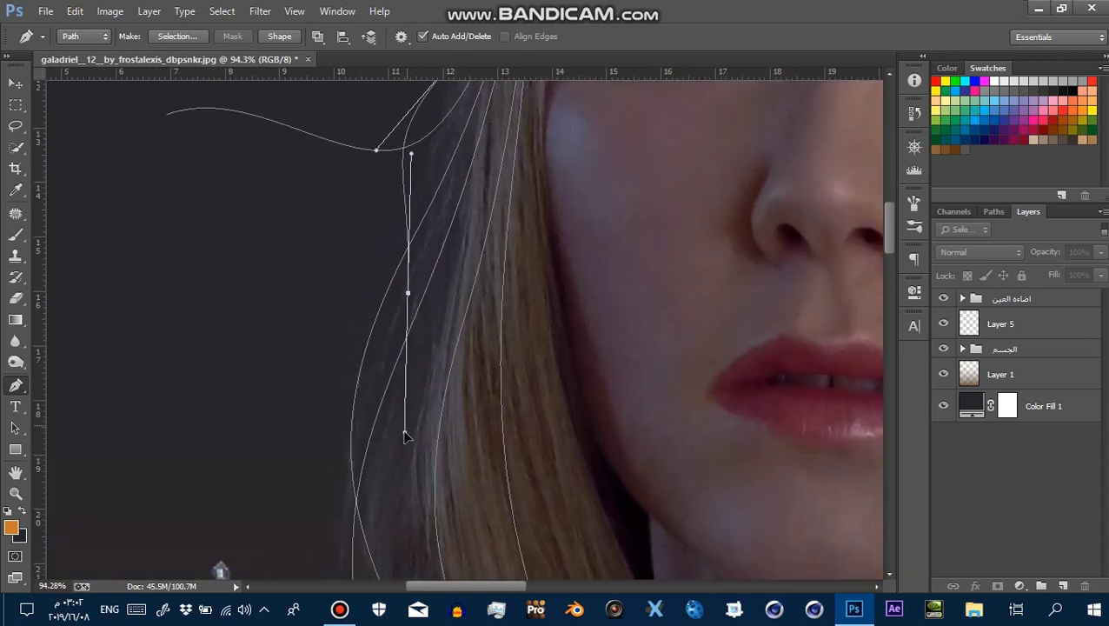
pyautogui.moveTo(316, 524); pyautogui.dragTo(265, 529)
pyautogui.moveTo(485, 339); pyautogui.dragTo(446, 217)
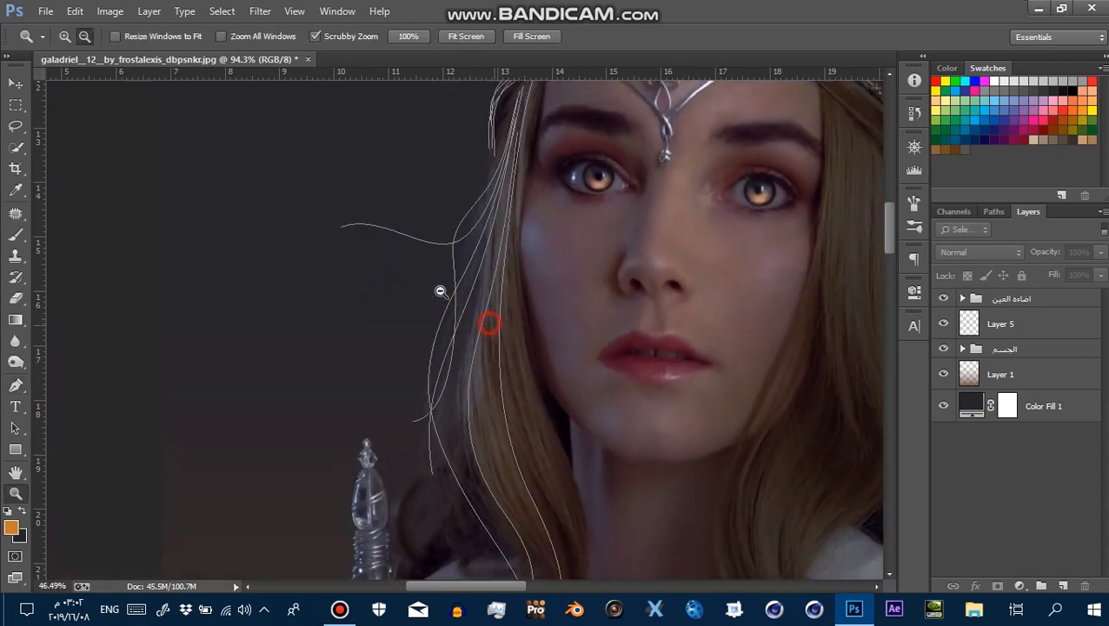
pyautogui.click(487, 172)
# Trace a curved strand path down the right hair beside the lips
pyautogui.moveTo(488, 172); pyautogui.dragTo(737, 240)
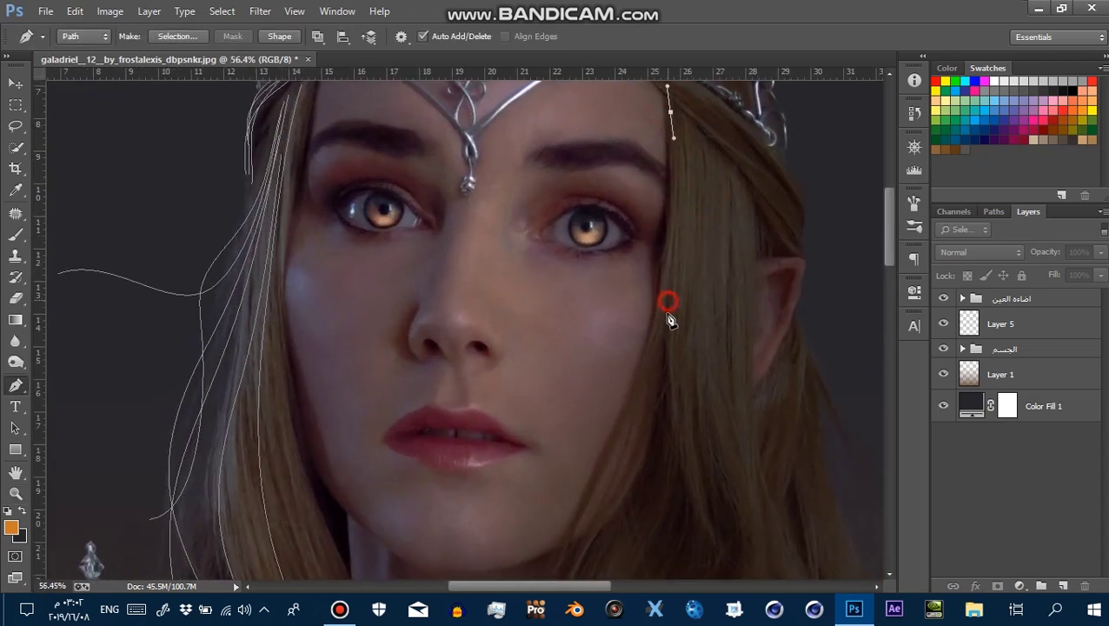
pyautogui.moveTo(676, 401); pyautogui.dragTo(609, 201)
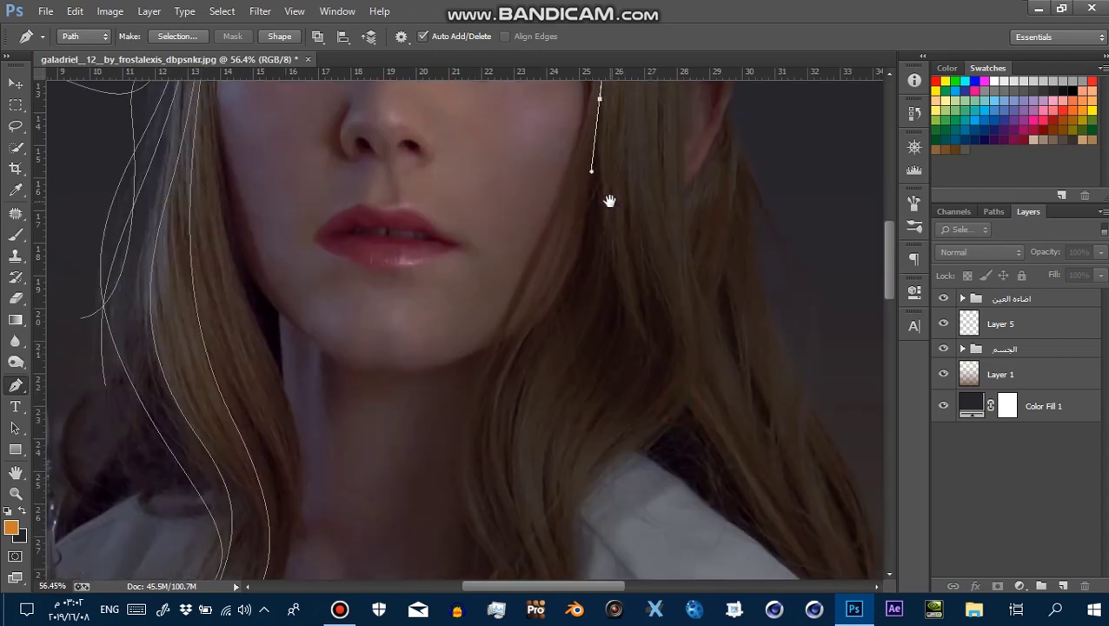
pyautogui.moveTo(639, 315); pyautogui.dragTo(665, 380)
pyautogui.moveTo(587, 455); pyautogui.dragTo(558, 506)
pyautogui.scroll(5, 668, 474)
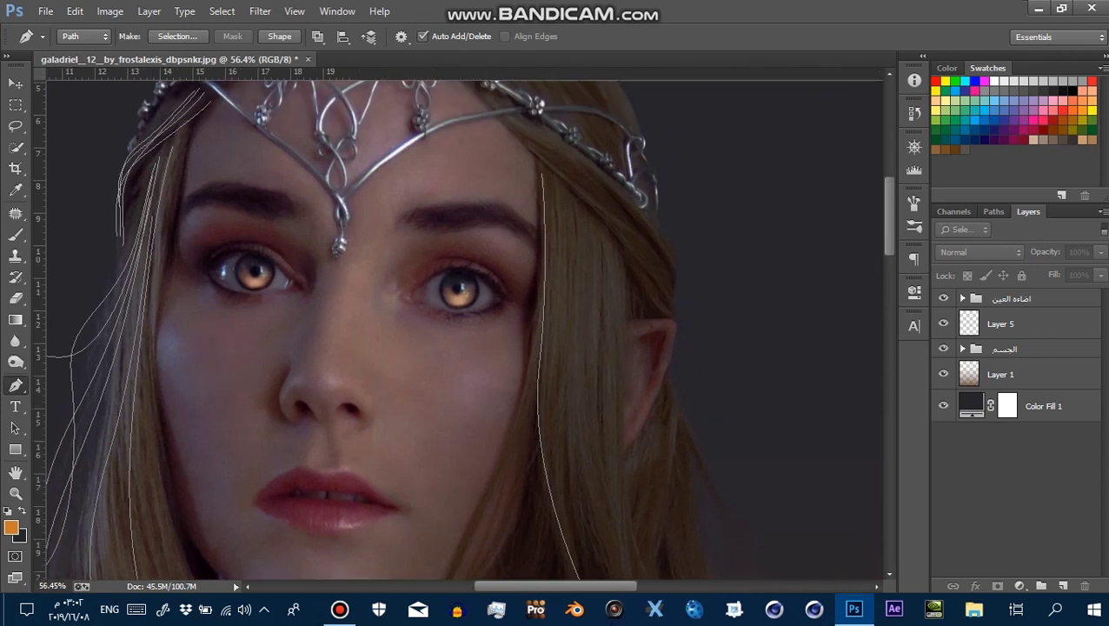
pyautogui.scroll(3, 609, 347)
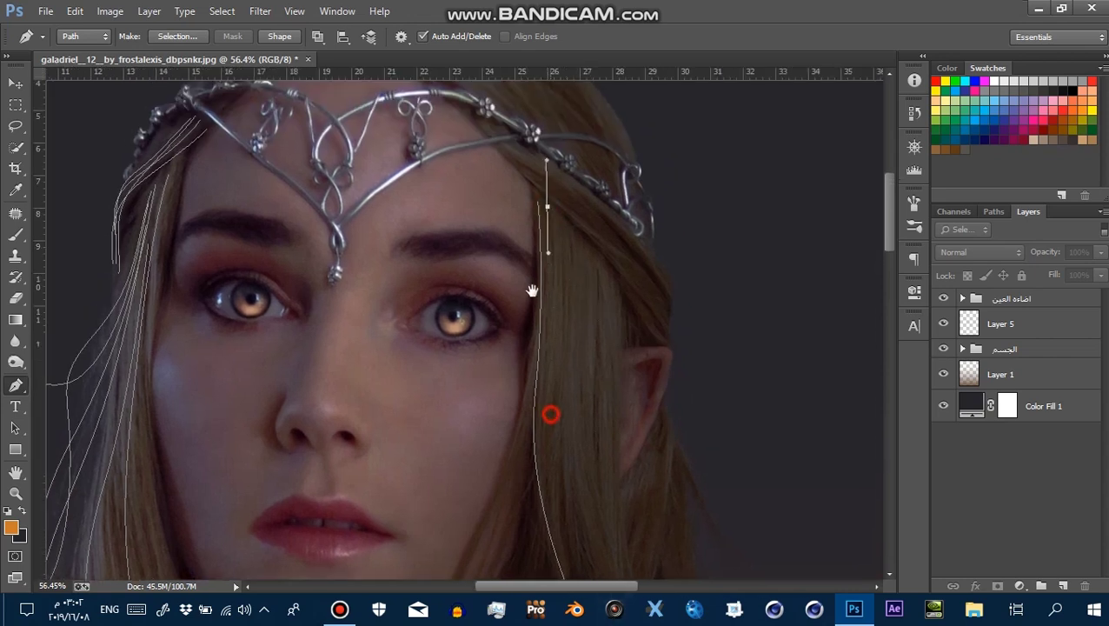
pyautogui.moveTo(550, 416); pyautogui.dragTo(531, 268)
pyautogui.moveTo(534, 384)
pyautogui.mouseDown()
pyautogui.moveTo(572, 492)
pyautogui.moveTo(555, 261)
pyautogui.mouseUp()
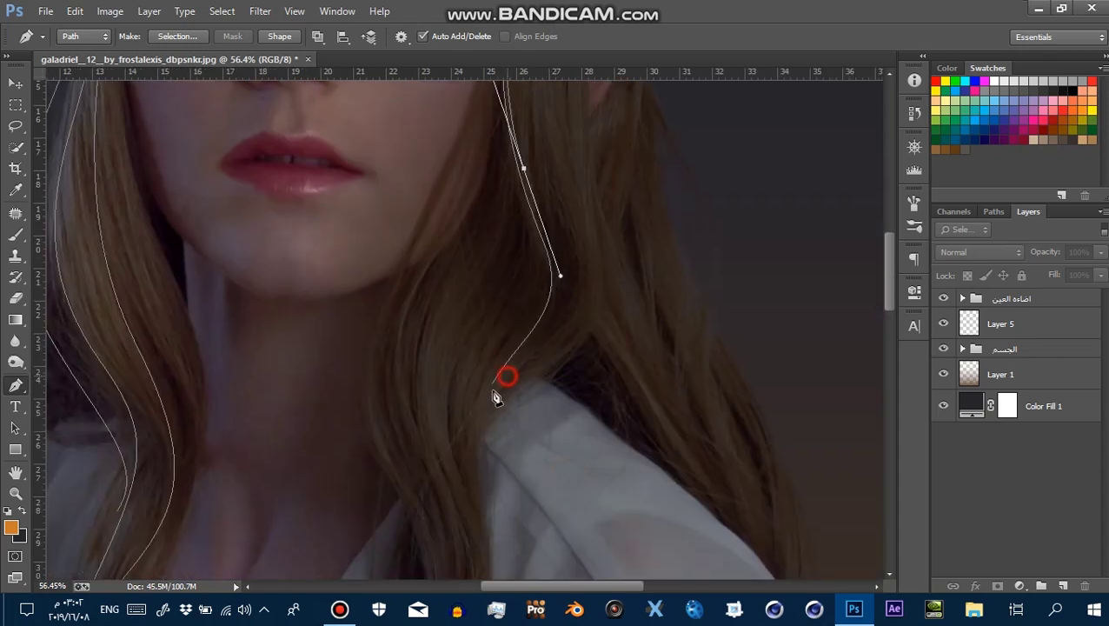
pyautogui.moveTo(495, 397); pyautogui.dragTo(428, 458)
pyautogui.keyDown('ctrl'); pyautogui.click(590, 397); pyautogui.keyUp('ctrl')
# Add a right-hair strand and one curving from the tiara's right end behind the ear
pyautogui.moveTo(721, 238)
pyautogui.mouseDown()
pyautogui.moveTo(591, 199)
pyautogui.moveTo(583, 222)
pyautogui.mouseUp()
pyautogui.moveTo(592, 396)
pyautogui.mouseDown()
pyautogui.moveTo(609, 440)
pyautogui.moveTo(621, 304)
pyautogui.mouseUp()
pyautogui.moveTo(671, 384); pyautogui.dragTo(687, 430)
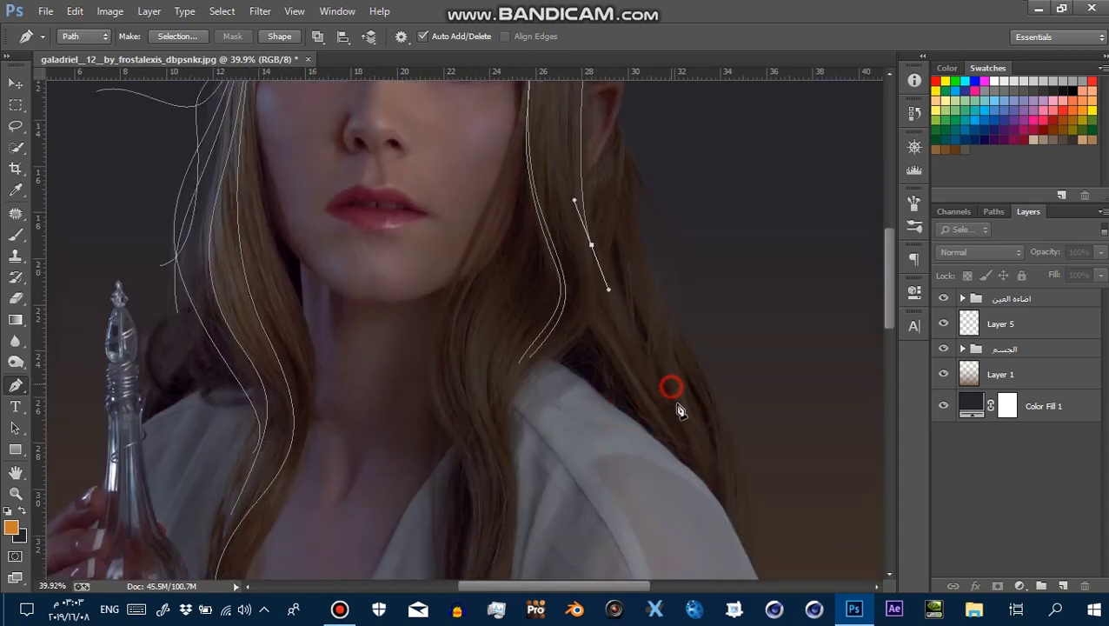
pyautogui.moveTo(621, 233); pyautogui.dragTo(602, 311)
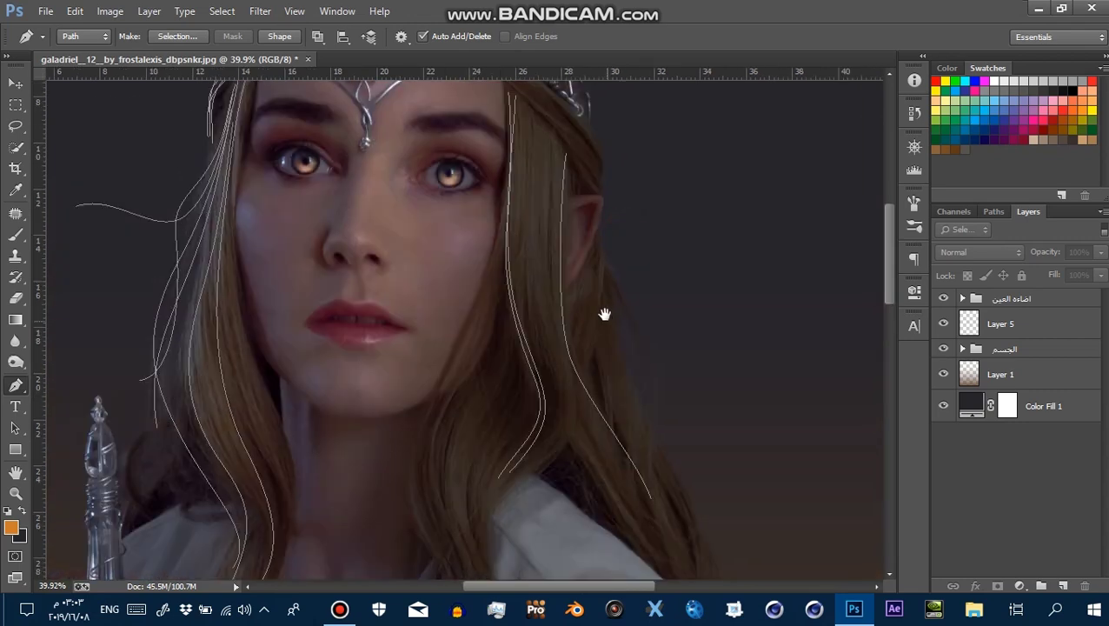
pyautogui.moveTo(577, 163); pyautogui.dragTo(569, 232)
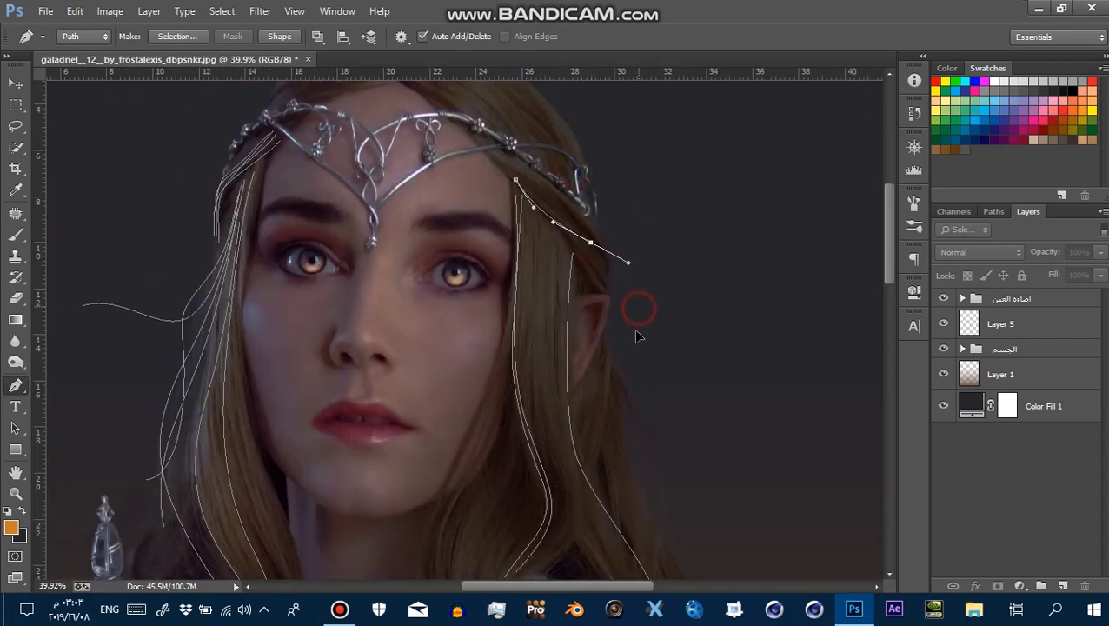
pyautogui.moveTo(549, 211); pyautogui.dragTo(506, 180)
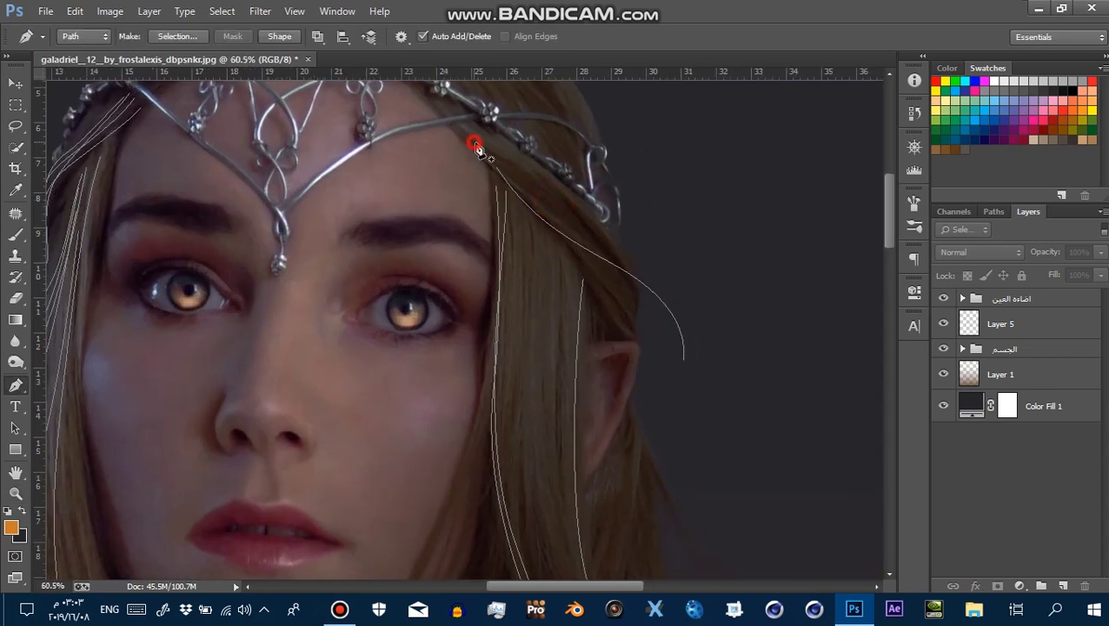
pyautogui.moveTo(572, 235); pyautogui.dragTo(614, 263)
pyautogui.moveTo(635, 319)
pyautogui.mouseDown()
pyautogui.moveTo(663, 348)
pyautogui.moveTo(536, 221)
pyautogui.mouseUp()
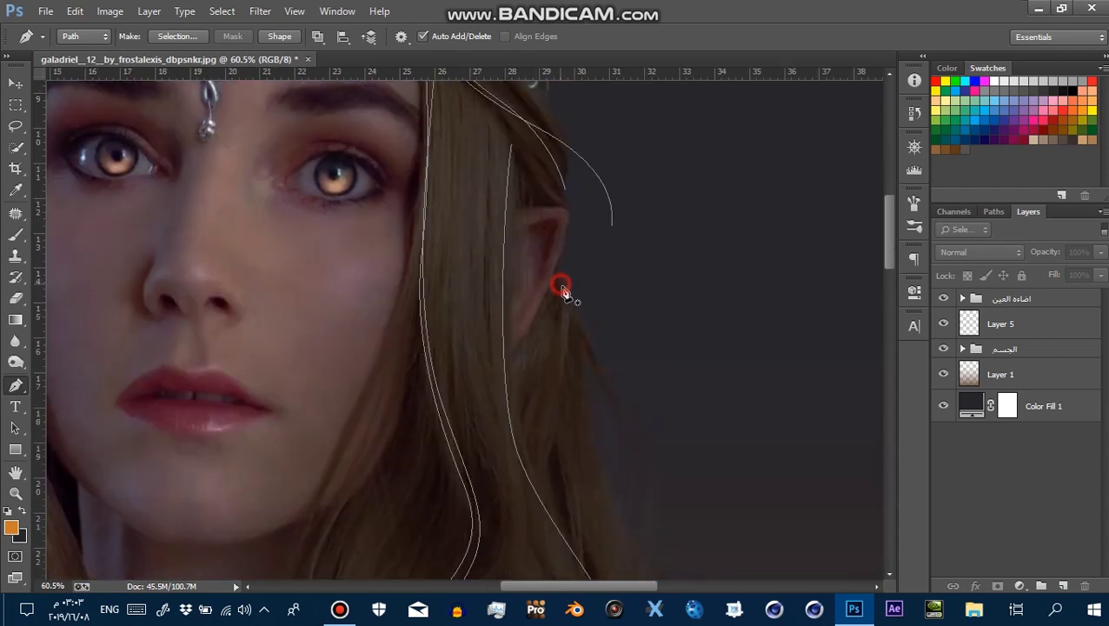
# Draw a strand path from beside the ear down to the shoulder
pyautogui.click(556, 379)
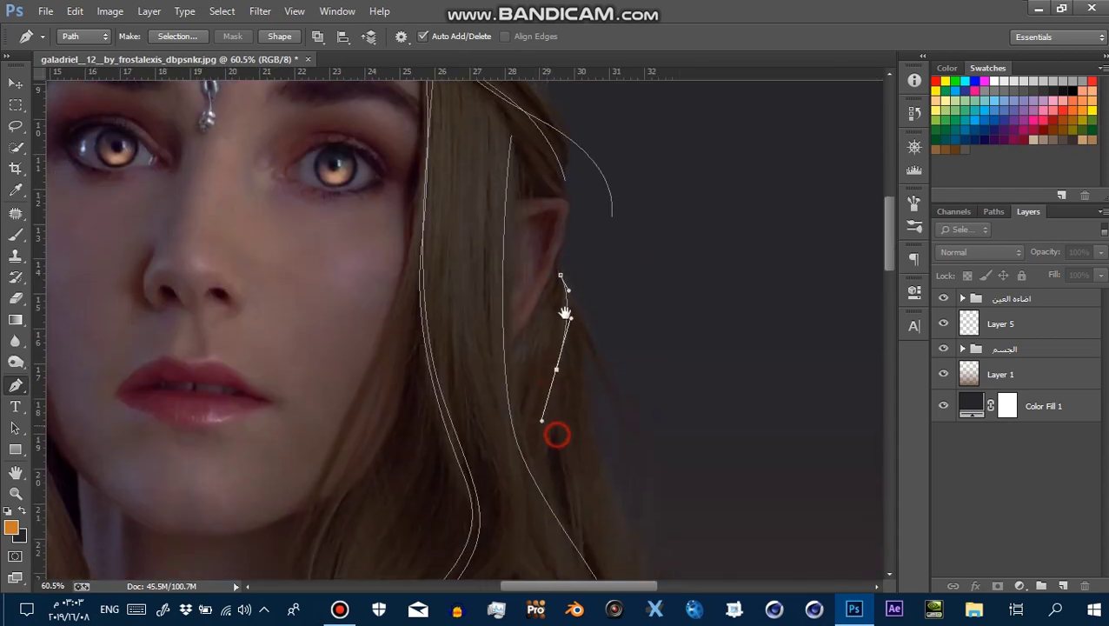
pyautogui.moveTo(554, 435); pyautogui.dragTo(563, 305)
pyautogui.moveTo(573, 396); pyautogui.dragTo(615, 442)
pyautogui.keyDown('ctrl'); pyautogui.click(666, 314); pyautogui.keyUp('ctrl')
pyautogui.moveTo(573, 161); pyautogui.dragTo(583, 187)
pyautogui.moveTo(684, 345); pyautogui.dragTo(684, 354)
pyautogui.moveTo(639, 504)
pyautogui.mouseDown()
pyautogui.moveTo(635, 526)
pyautogui.moveTo(635, 335)
pyautogui.mouseUp()
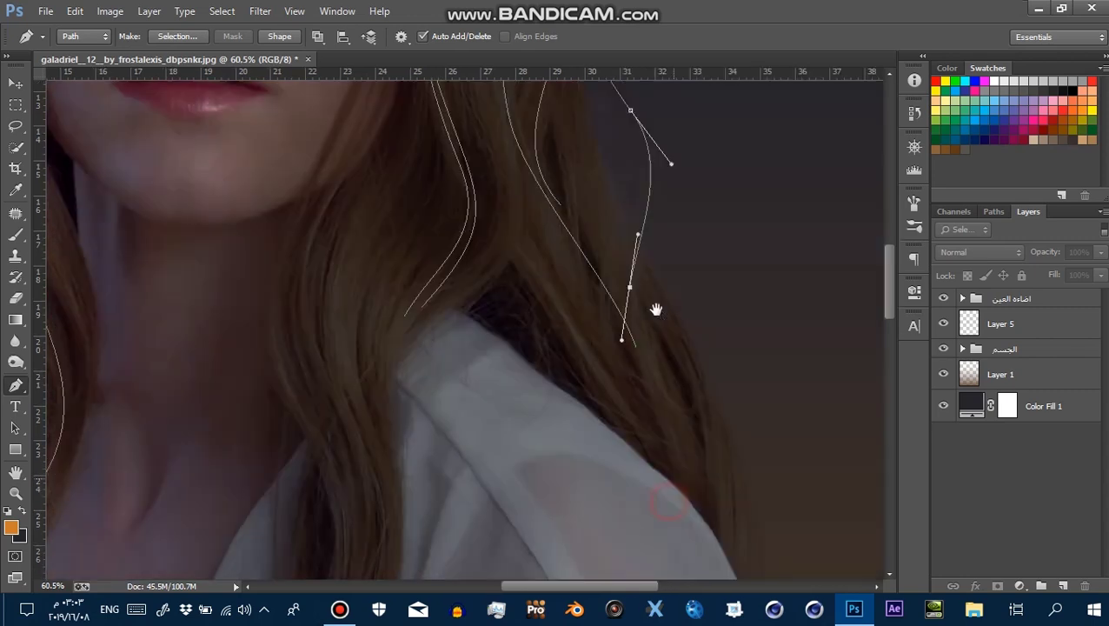
pyautogui.click(639, 237)
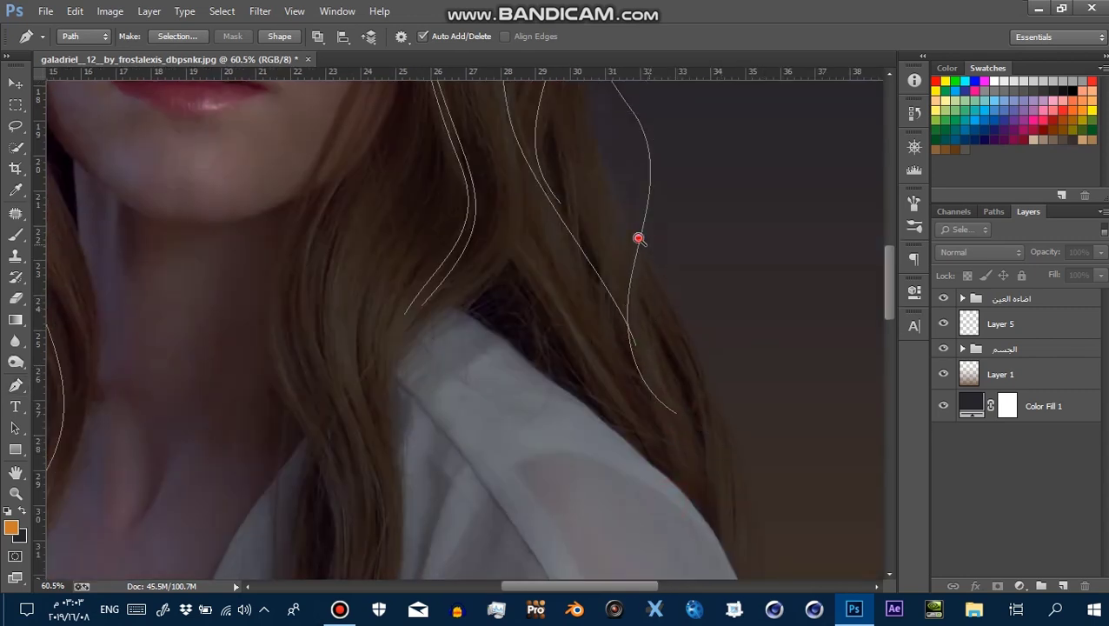
# Review all strands and add a smooth bend to the newest strand
pyautogui.scroll(-3, 602, 186)
pyautogui.moveTo(567, 365); pyautogui.dragTo(508, 213)
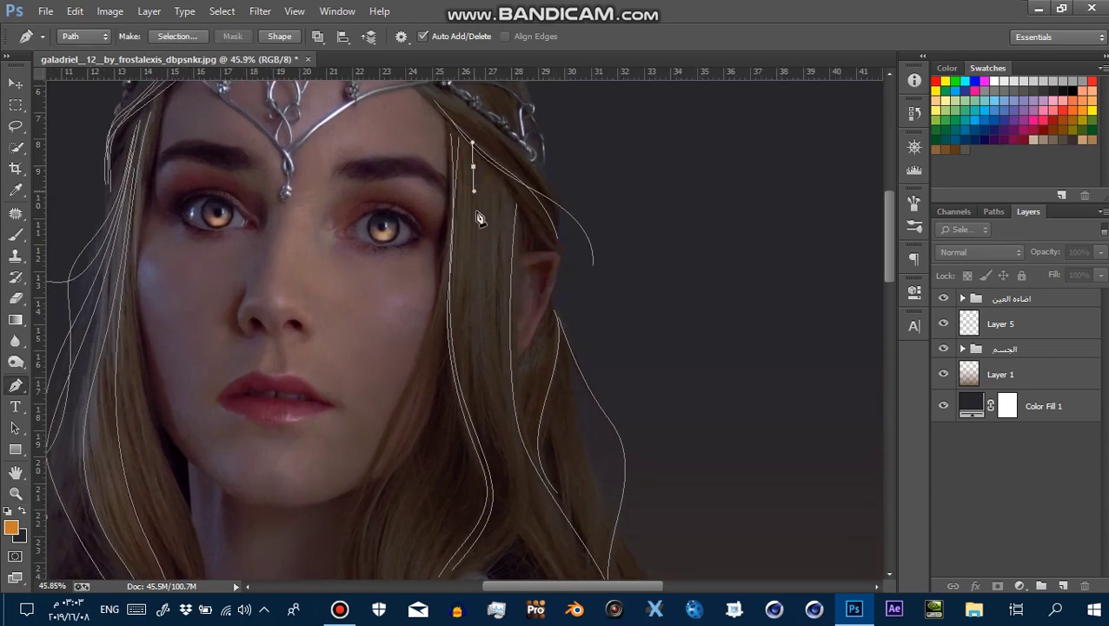
pyautogui.moveTo(501, 382); pyautogui.dragTo(553, 474)
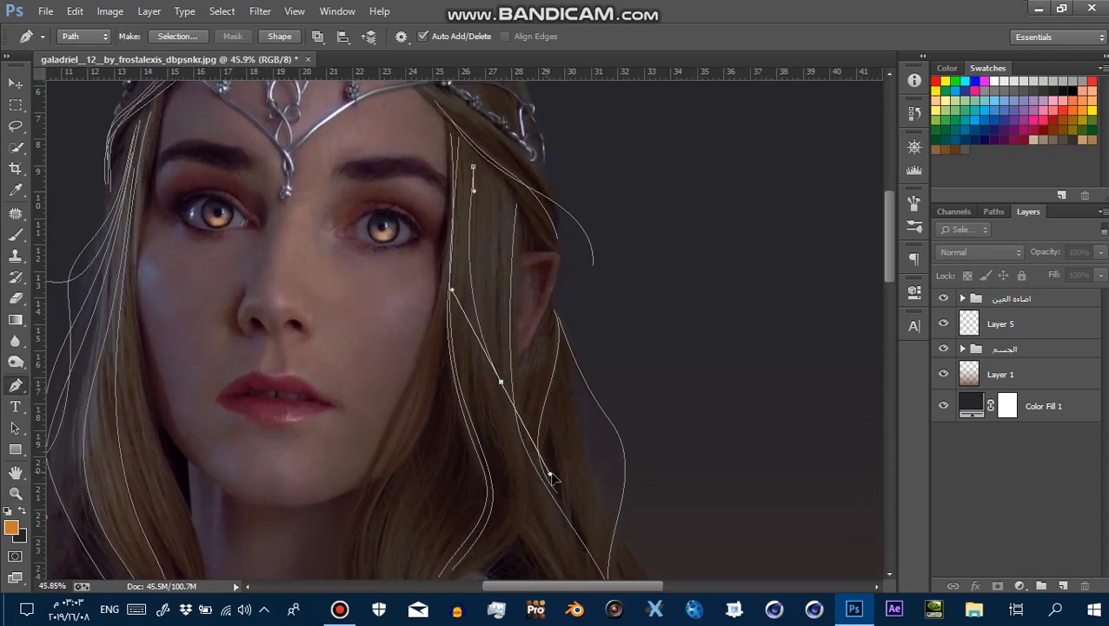
pyautogui.scroll(-1, 573, 417)
pyautogui.scroll(-4, 566, 383)
pyautogui.moveTo(579, 435); pyautogui.dragTo(579, 463)
# Trace a strand over the crown ending at the tiara's left end
pyautogui.press('z')
pyautogui.moveTo(507, 248)
pyautogui.mouseDown()
pyautogui.moveTo(511, 204)
pyautogui.moveTo(510, 219)
pyautogui.mouseUp()
pyautogui.press('p')
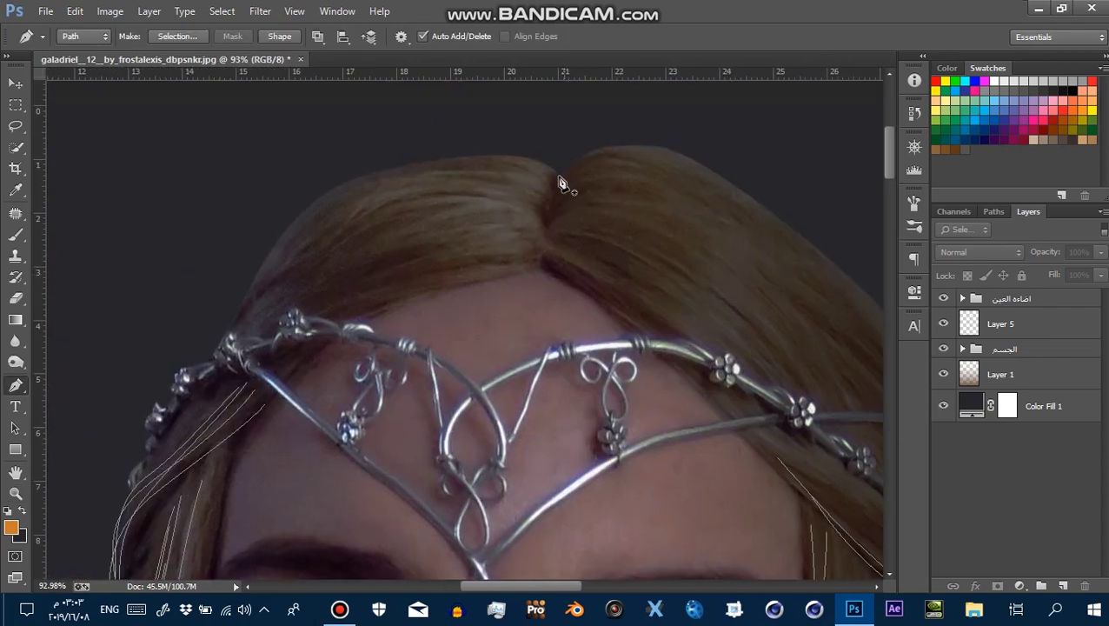
pyautogui.moveTo(559, 181); pyautogui.dragTo(527, 156)
pyautogui.moveTo(453, 160); pyautogui.dragTo(372, 171)
pyautogui.moveTo(262, 262); pyautogui.dragTo(222, 357)
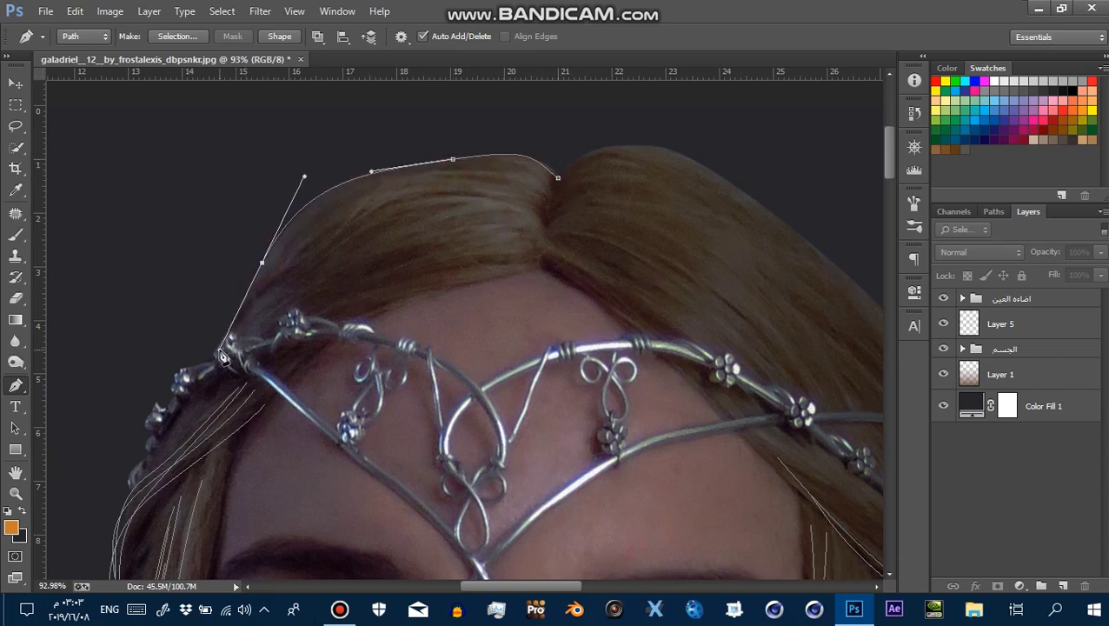
pyautogui.click(160, 355)
# Add two more strands arcing from the hair part over the crown to the tiara
pyautogui.keyDown('ctrl'); pyautogui.click(356, 252); pyautogui.keyUp('ctrl')
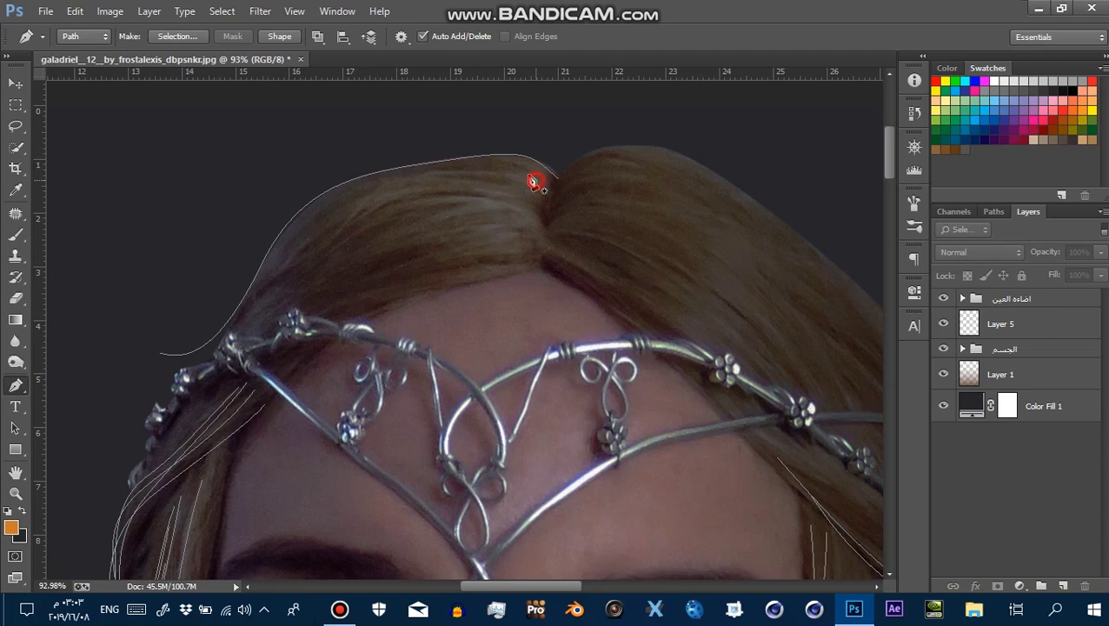
pyautogui.moveTo(374, 191); pyautogui.dragTo(296, 238)
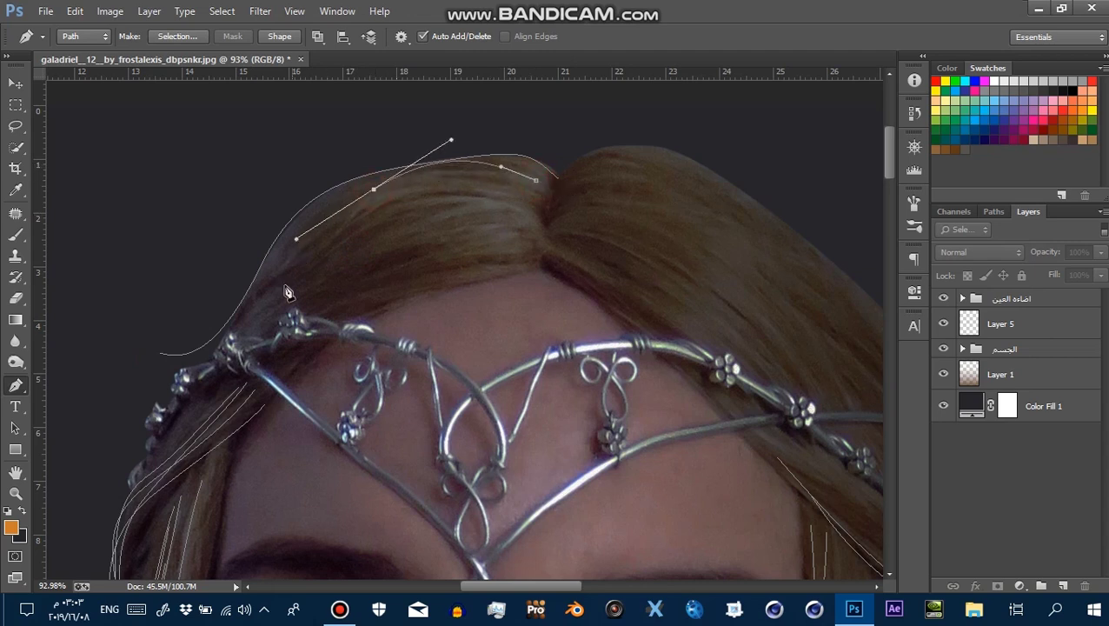
pyautogui.moveTo(206, 316); pyautogui.dragTo(111, 270)
pyautogui.keyDown('ctrl'); pyautogui.click(344, 245); pyautogui.keyUp('ctrl')
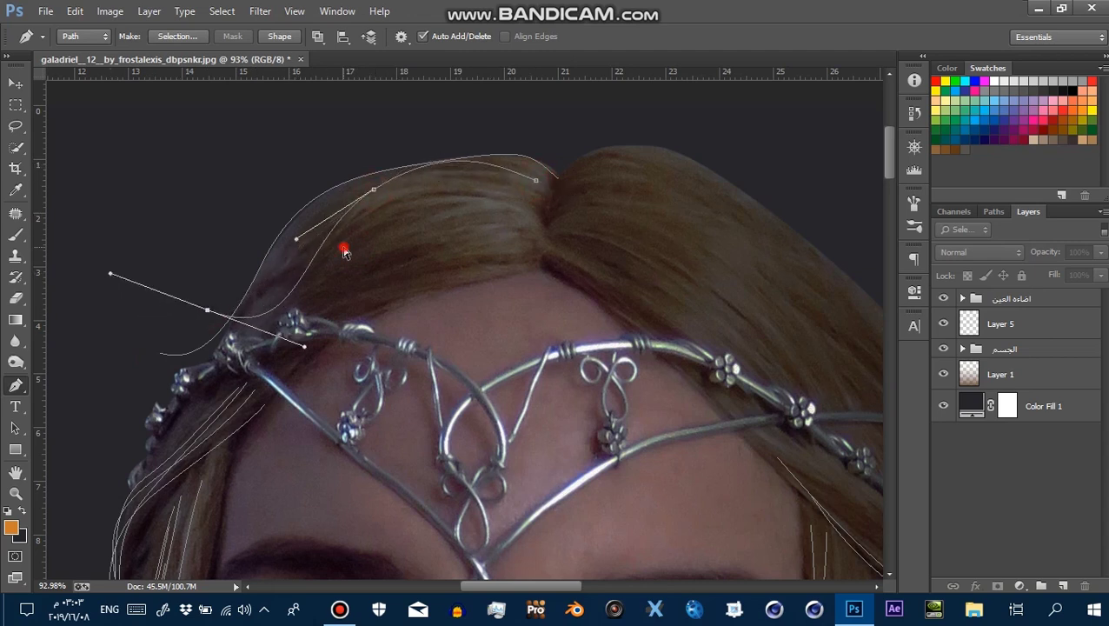
pyautogui.moveTo(310, 224); pyautogui.dragTo(251, 287)
pyautogui.moveTo(230, 340); pyautogui.dragTo(149, 359)
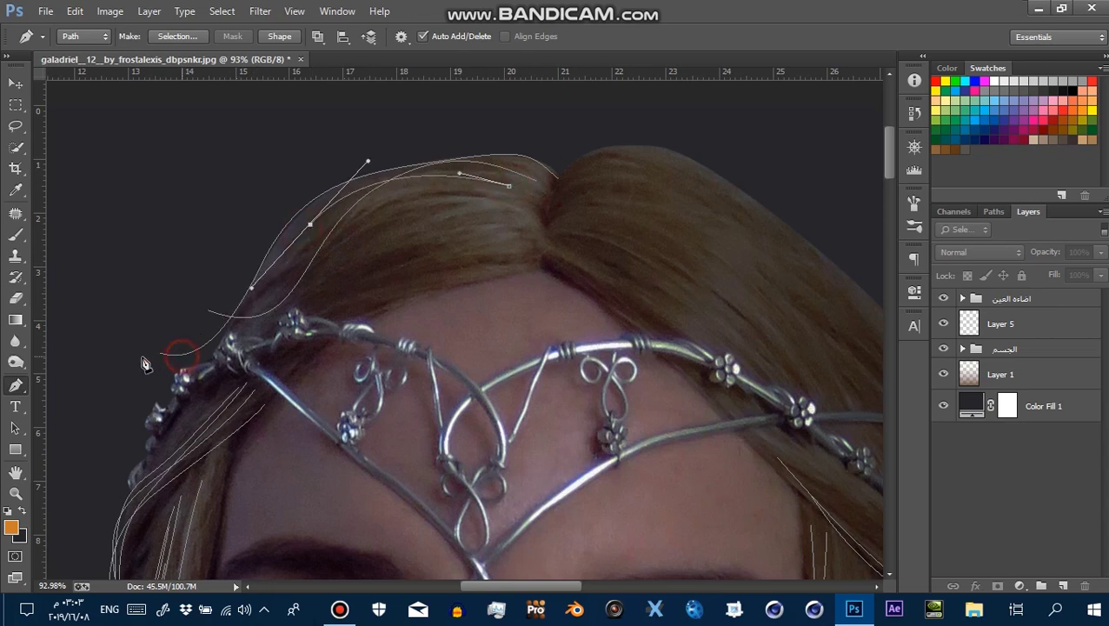
pyautogui.keyDown('ctrl'); pyautogui.click(396, 248); pyautogui.keyUp('ctrl')
# Draw another strand from the hair part curving down over the hair
pyautogui.click(511, 205)
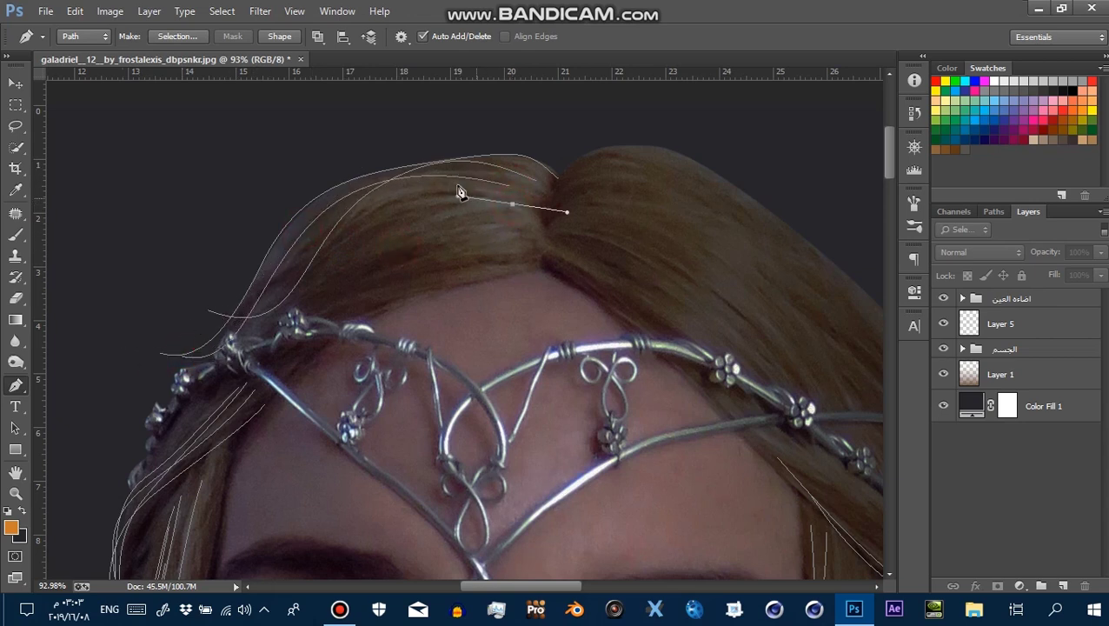
pyautogui.moveTo(347, 235); pyautogui.dragTo(276, 291)
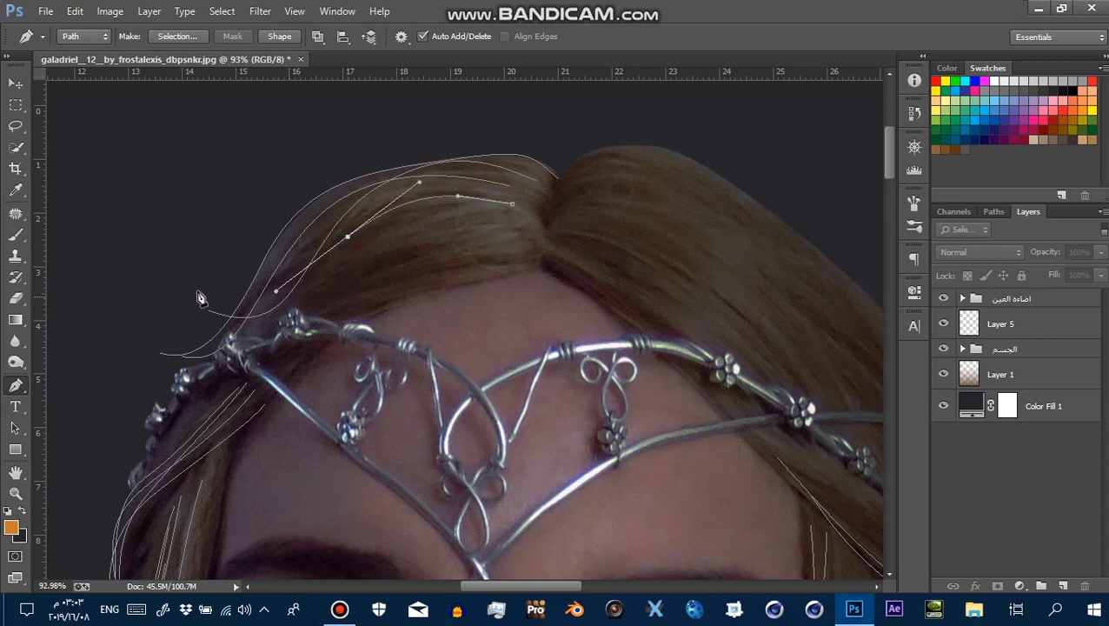
pyautogui.keyDown('ctrl'); pyautogui.click(414, 255); pyautogui.keyUp('ctrl')
pyautogui.press('z')
pyautogui.moveTo(560, 202)
pyautogui.mouseDown()
pyautogui.moveTo(587, 227)
pyautogui.moveTo(463, 201)
pyautogui.mouseUp()
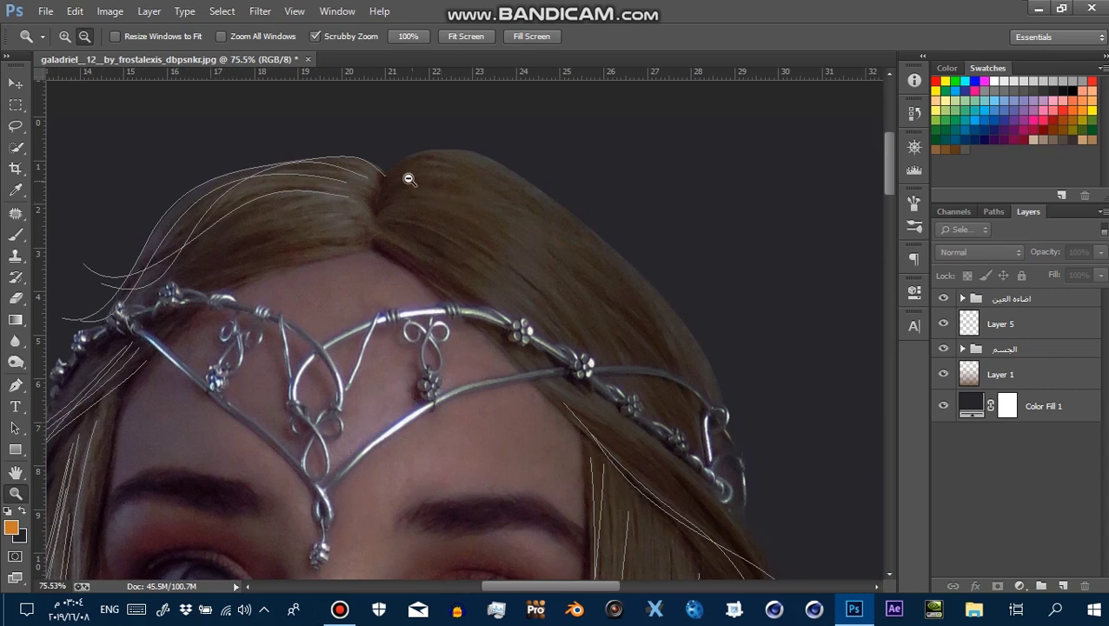
# Outline the hair from the parting over the top and down the right edge
pyautogui.click(15, 385)
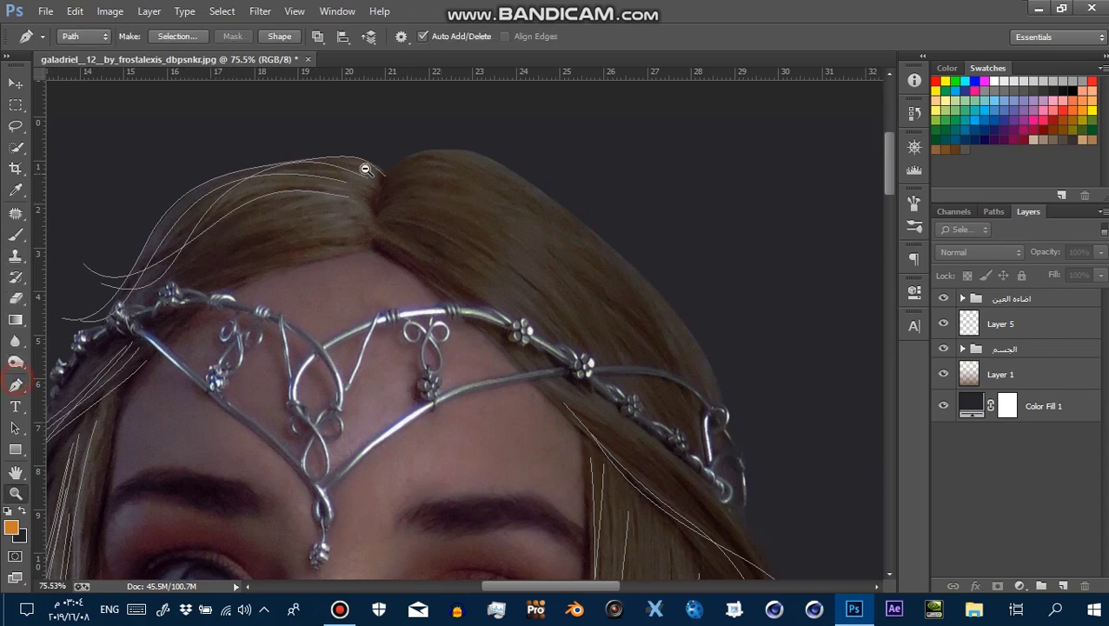
pyautogui.moveTo(375, 170); pyautogui.dragTo(460, 155)
pyautogui.moveTo(398, 171); pyautogui.dragTo(418, 154)
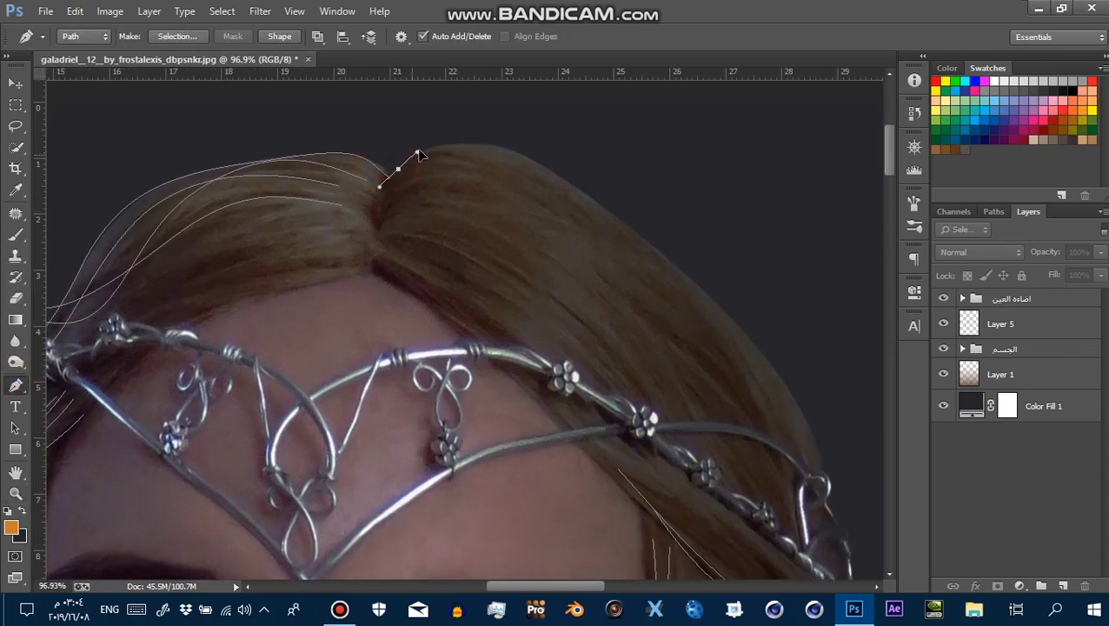
pyautogui.moveTo(540, 165); pyautogui.dragTo(621, 203)
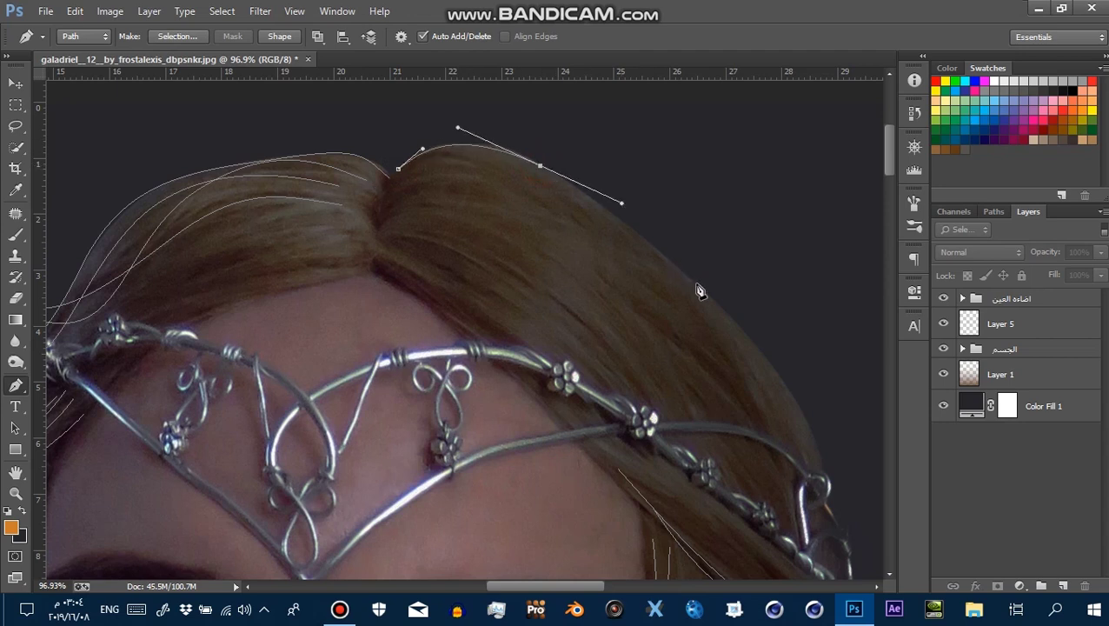
pyautogui.moveTo(736, 339)
pyautogui.mouseDown()
pyautogui.moveTo(780, 373)
pyautogui.moveTo(640, 229)
pyautogui.mouseUp()
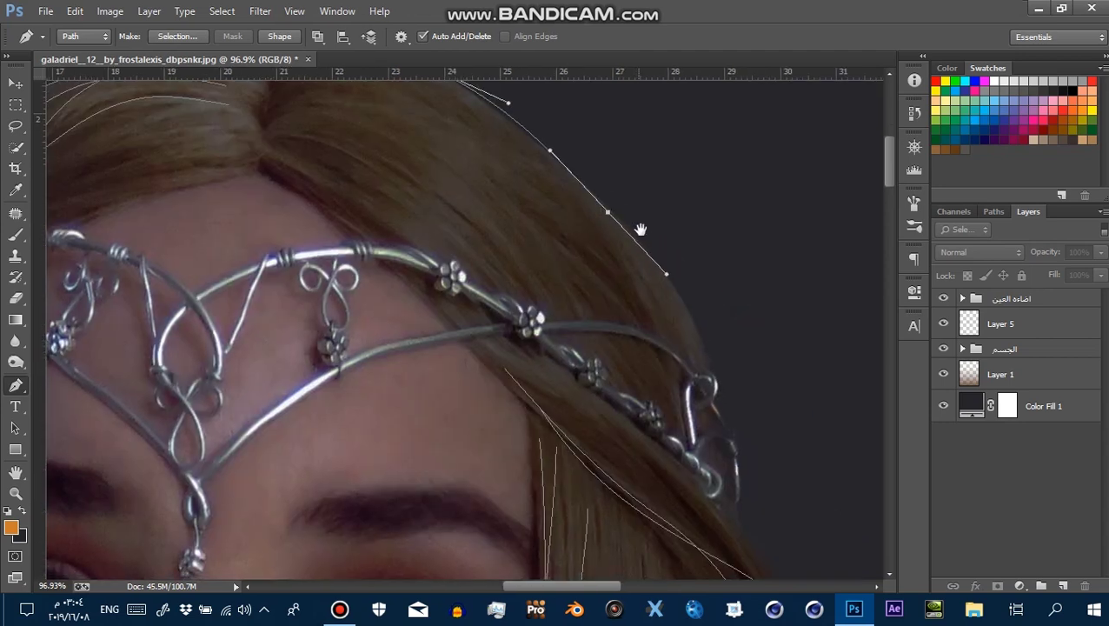
pyautogui.moveTo(710, 358); pyautogui.dragTo(762, 310)
pyautogui.keyDown('ctrl'); pyautogui.click(762, 292); pyautogui.keyUp('ctrl')
# Add two strands curving across the hair down toward the tiara
pyautogui.moveTo(675, 227); pyautogui.dragTo(705, 376)
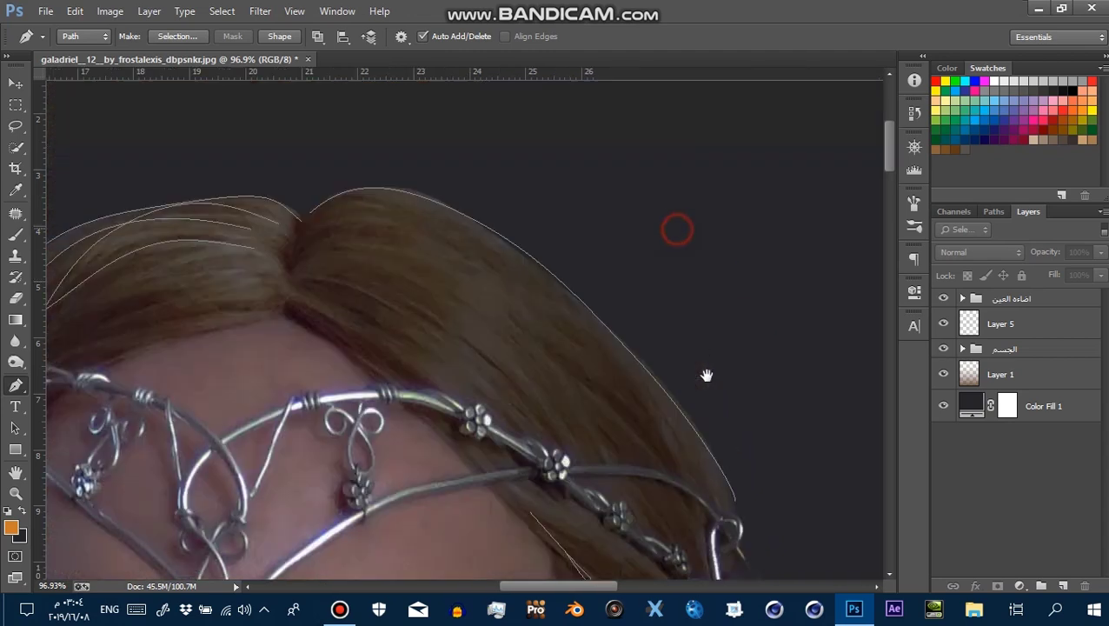
pyautogui.keyDown('ctrl'); pyautogui.click(315, 229); pyautogui.keyUp('ctrl')
pyautogui.moveTo(503, 261); pyautogui.dragTo(591, 326)
pyautogui.moveTo(719, 497); pyautogui.dragTo(732, 515)
pyautogui.moveTo(327, 239); pyautogui.dragTo(369, 230)
pyautogui.moveTo(577, 337); pyautogui.dragTo(650, 391)
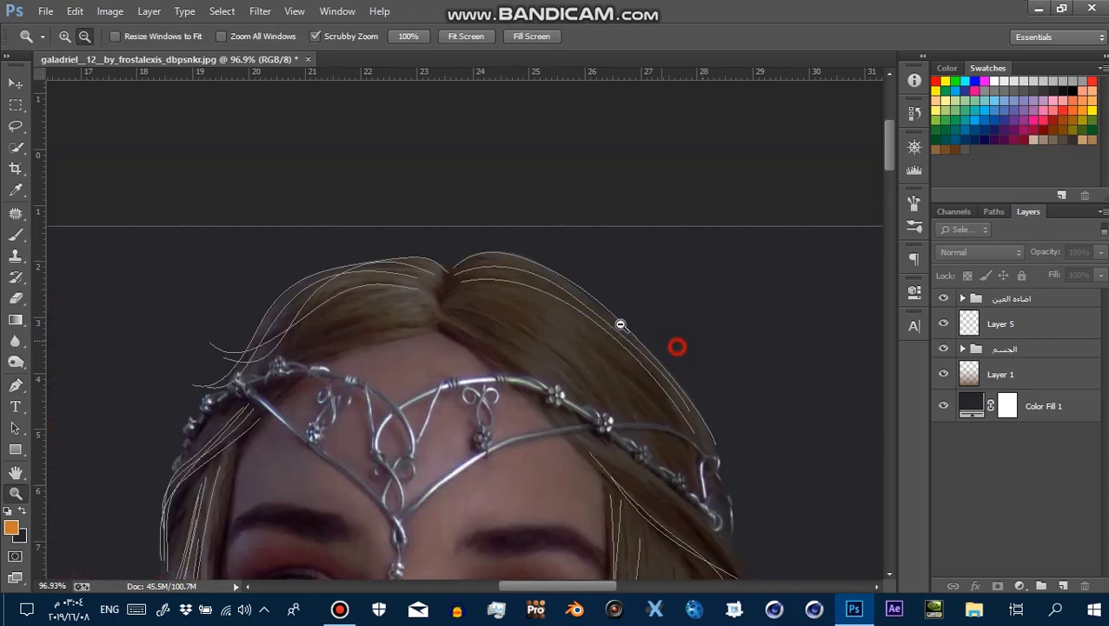
pyautogui.moveTo(705, 492); pyautogui.dragTo(366, 245)
# Draw a strand from near the parting down the right side
pyautogui.moveTo(450, 229); pyautogui.dragTo(520, 246)
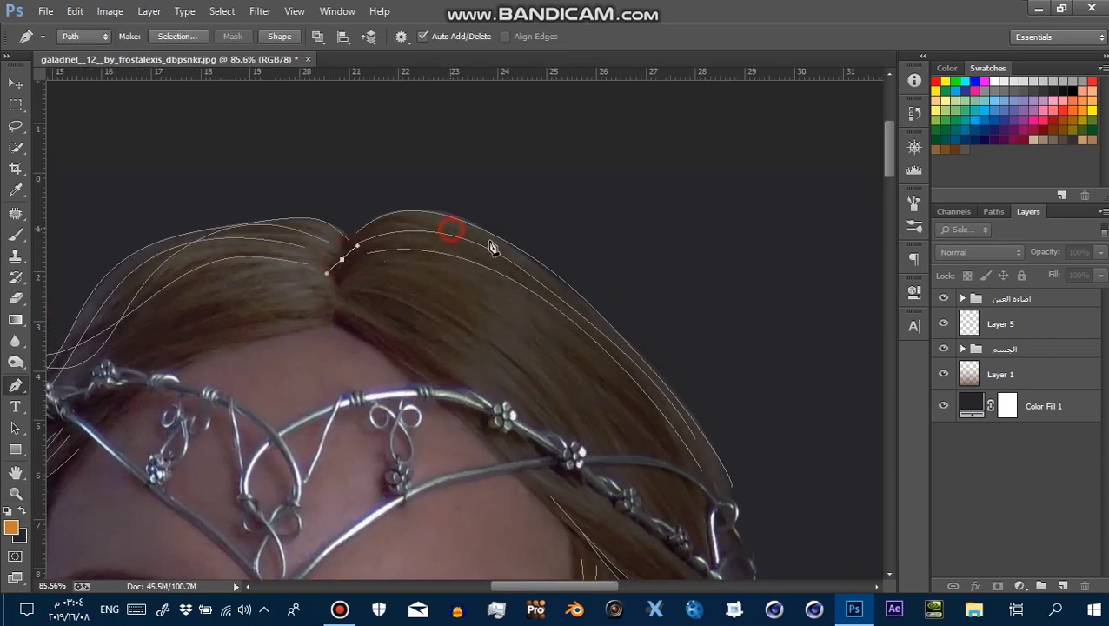
pyautogui.moveTo(705, 450); pyautogui.dragTo(695, 417)
pyautogui.keyDown('ctrl'); pyautogui.click(761, 416); pyautogui.keyUp('ctrl')
pyautogui.moveTo(286, 246)
pyautogui.mouseDown()
pyautogui.moveTo(242, 233)
pyautogui.moveTo(466, 287)
pyautogui.moveTo(573, 291)
pyautogui.mouseUp()
# Add strands on the left crown sweeping out beyond the hair's left edge
pyautogui.moveTo(256, 302); pyautogui.dragTo(185, 360)
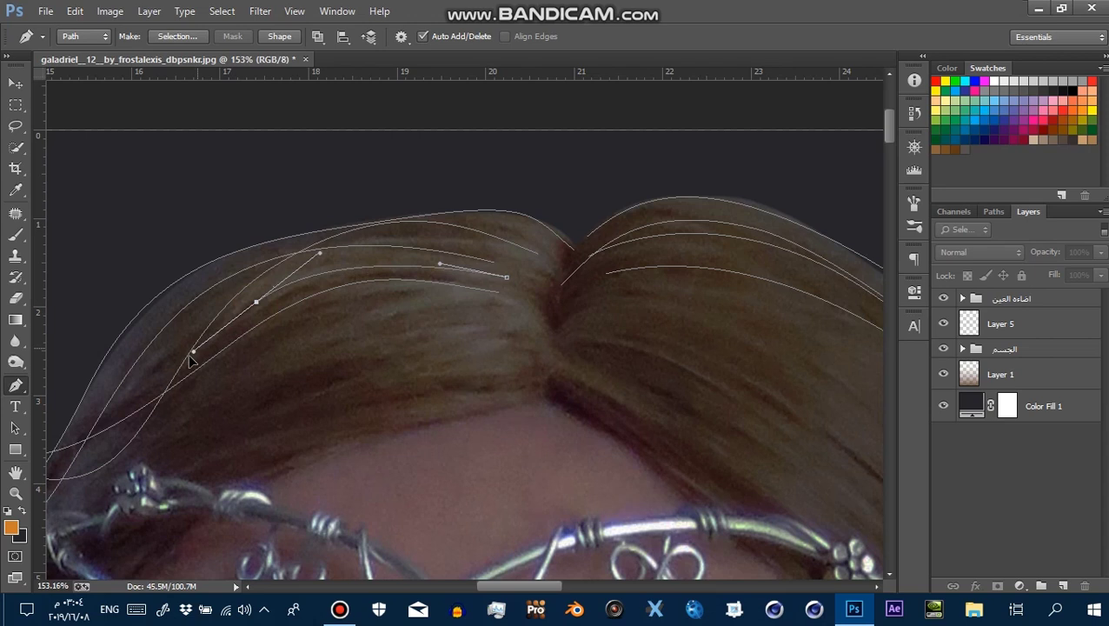
pyautogui.moveTo(30, 420)
pyautogui.mouseDown()
pyautogui.moveTo(279, 408)
pyautogui.moveTo(150, 337)
pyautogui.mouseUp()
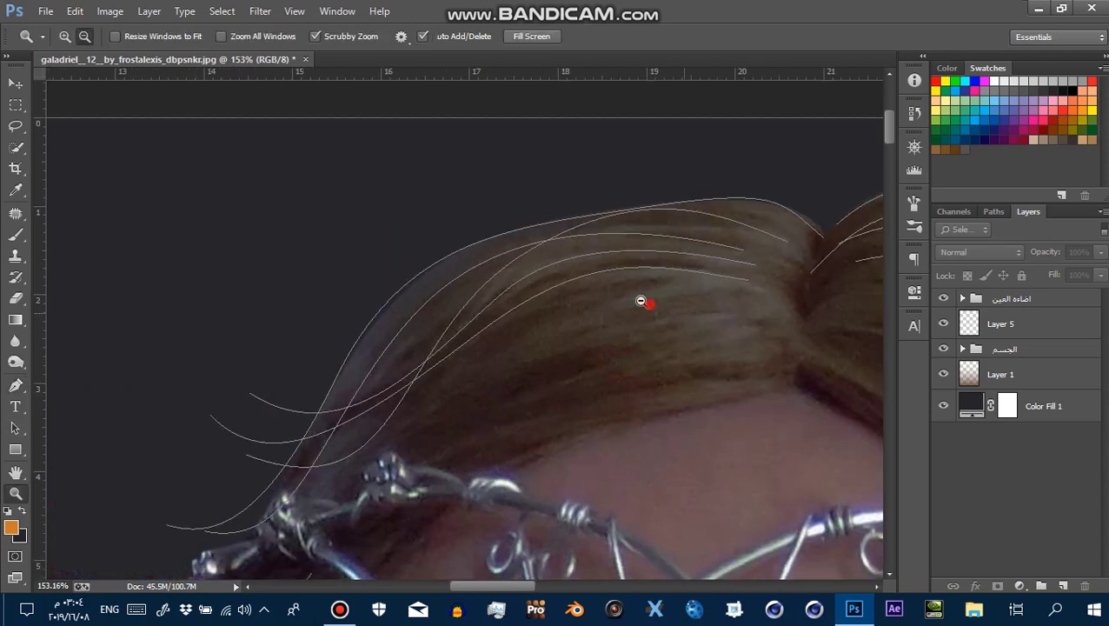
pyautogui.moveTo(638, 300); pyautogui.dragTo(686, 290)
pyautogui.moveTo(458, 386); pyautogui.dragTo(361, 466)
pyautogui.moveTo(239, 295)
pyautogui.mouseDown()
pyautogui.moveTo(267, 296)
pyautogui.moveTo(258, 283)
pyautogui.mouseUp()
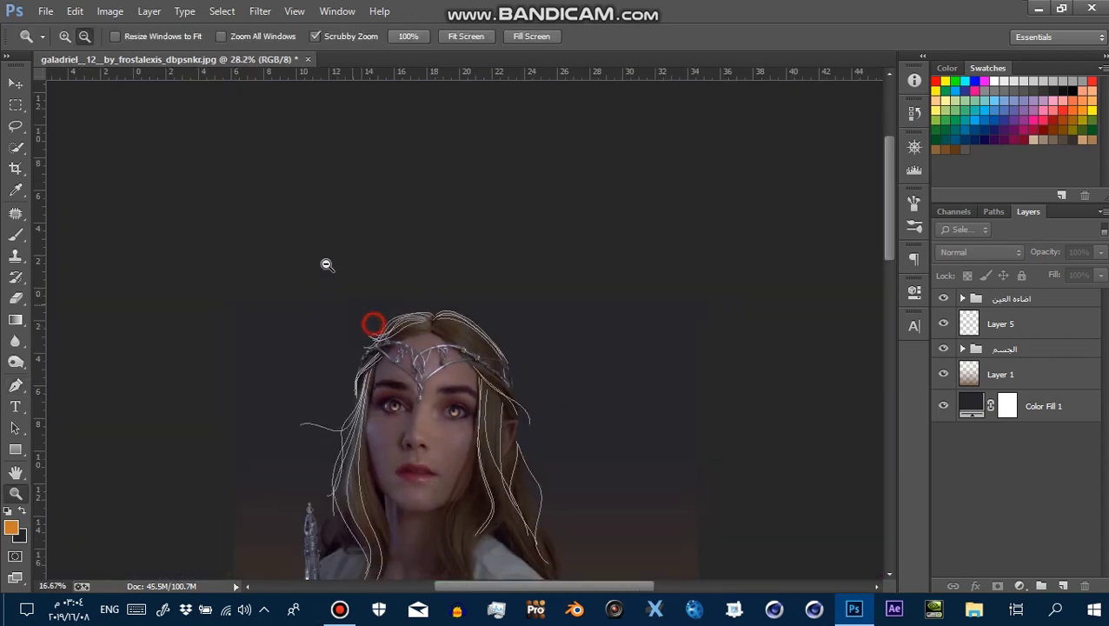
# Trace the side of the nose from the nostril up the bridge with a curved pen path
pyautogui.moveTo(433, 426)
pyautogui.mouseDown()
pyautogui.moveTo(457, 522)
pyautogui.moveTo(406, 554)
pyautogui.mouseUp()
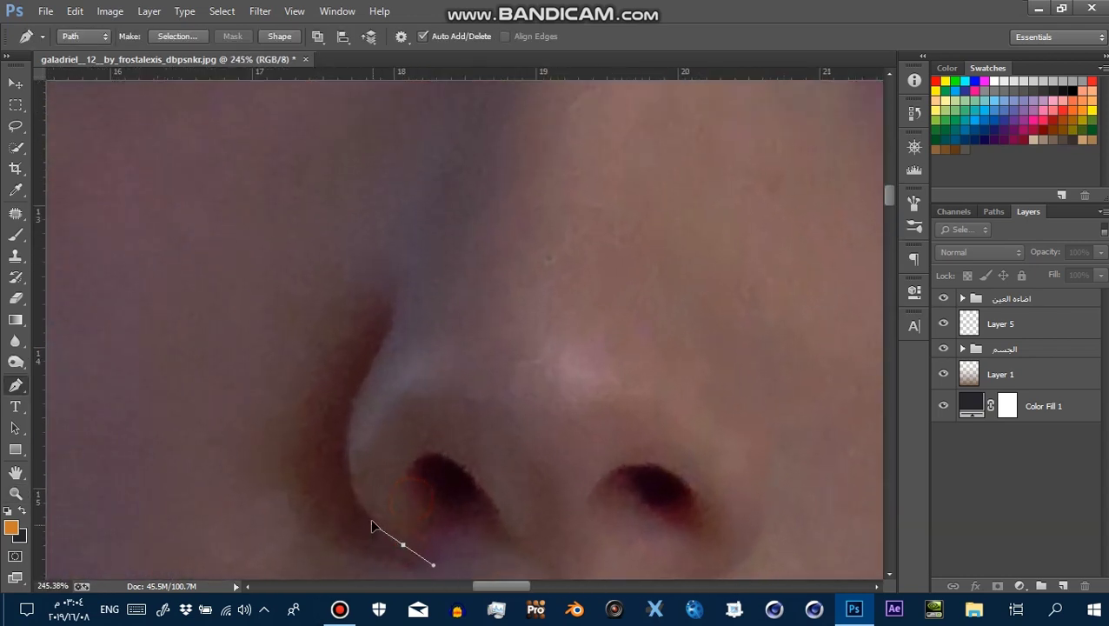
pyautogui.moveTo(350, 417); pyautogui.dragTo(377, 349)
pyautogui.moveTo(399, 274); pyautogui.dragTo(392, 248)
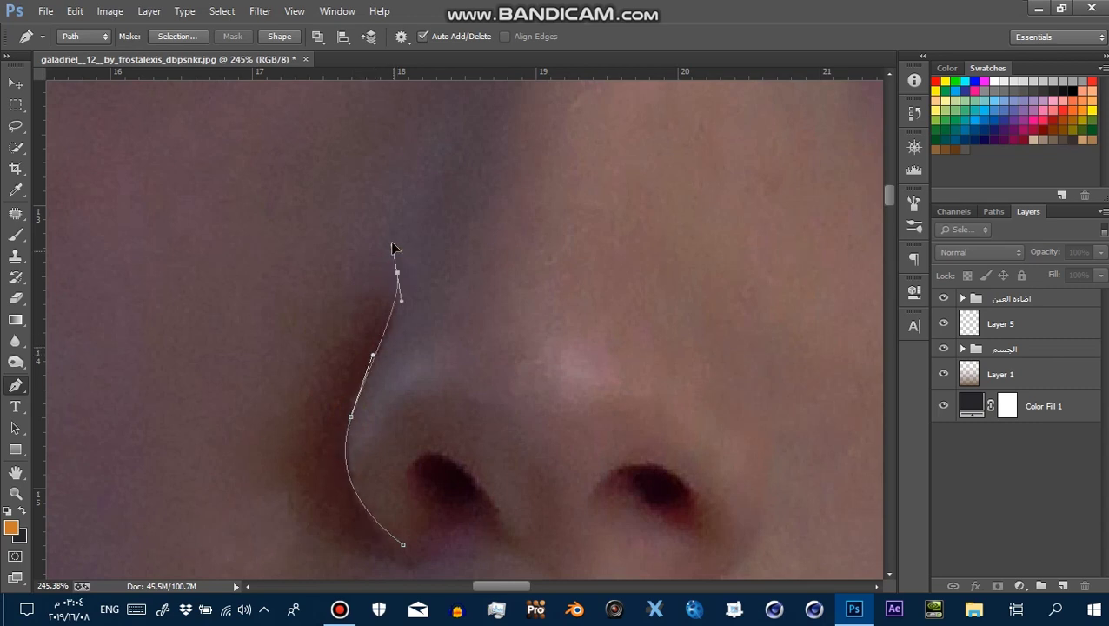
pyautogui.keyDown('ctrl'); pyautogui.click(484, 425); pyautogui.keyUp('ctrl')
# Add curved pen paths around both nostril rims
pyautogui.moveTo(410, 463)
pyautogui.mouseDown()
pyautogui.moveTo(417, 453)
pyautogui.moveTo(474, 477)
pyautogui.moveTo(457, 468)
pyautogui.mouseUp()
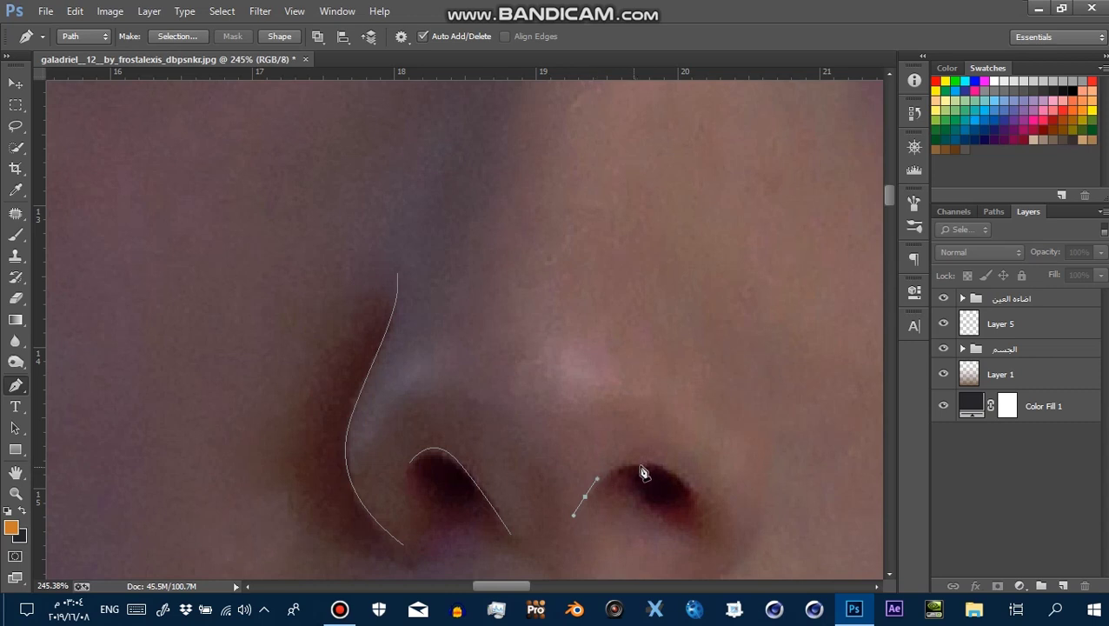
pyautogui.moveTo(700, 517); pyautogui.dragTo(693, 539)
pyautogui.keyDown('ctrl'); pyautogui.click(718, 465); pyautogui.keyUp('ctrl')
pyautogui.moveTo(718, 465)
pyautogui.mouseDown()
pyautogui.moveTo(620, 441)
pyautogui.moveTo(567, 322)
pyautogui.mouseUp()
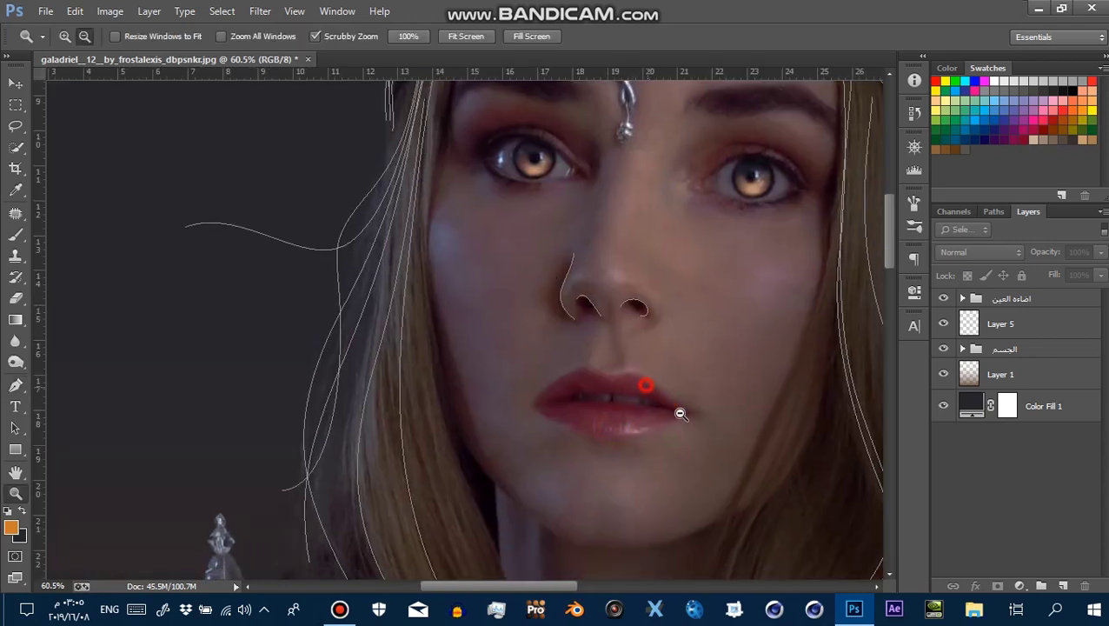
# Check the lips, then trace the left eye's upper lid crease with a curved path
pyautogui.moveTo(644, 383); pyautogui.dragTo(559, 391)
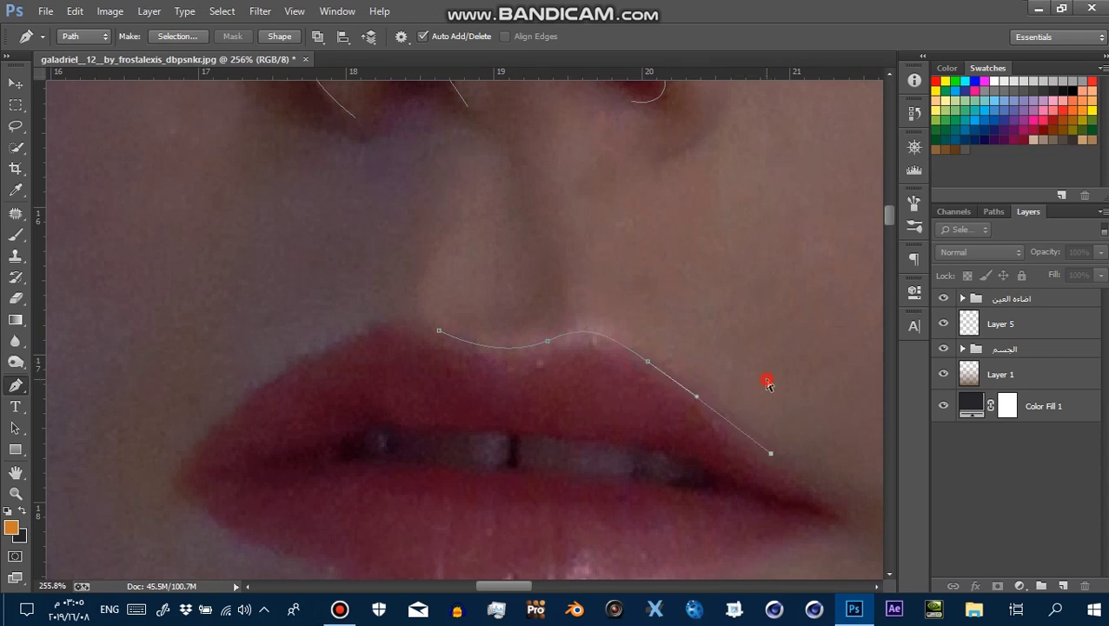
pyautogui.moveTo(767, 379); pyautogui.dragTo(549, 322)
pyautogui.moveTo(596, 369)
pyautogui.mouseDown()
pyautogui.moveTo(532, 292)
pyautogui.moveTo(540, 276)
pyautogui.moveTo(495, 268)
pyautogui.mouseUp()
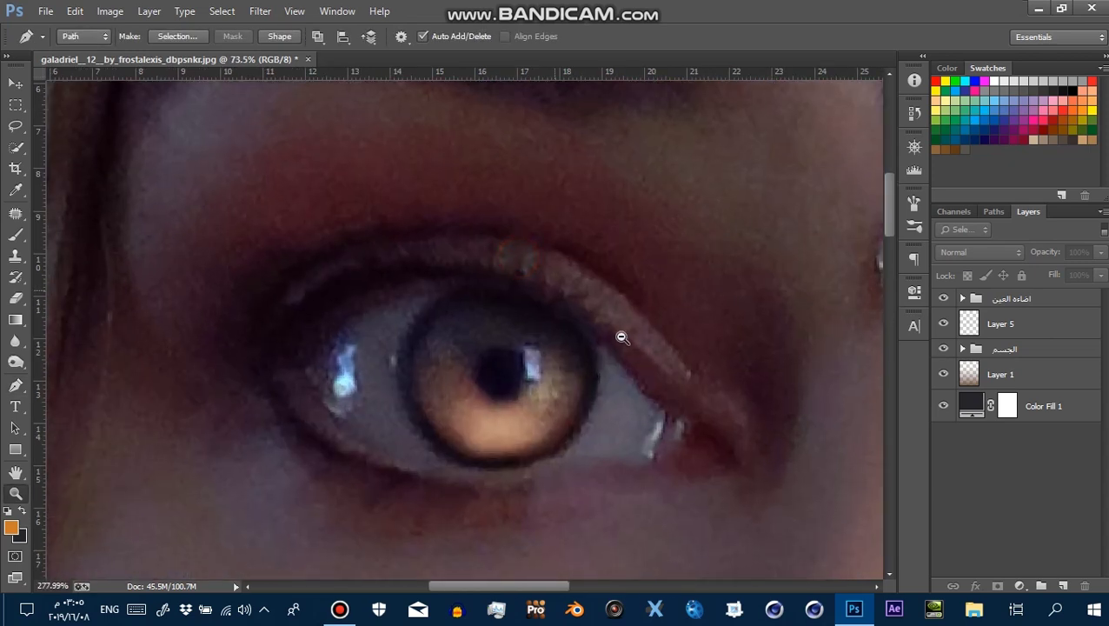
pyautogui.moveTo(661, 378)
pyautogui.mouseDown()
pyautogui.moveTo(730, 435)
pyautogui.moveTo(787, 403)
pyautogui.moveTo(725, 384)
pyautogui.moveTo(282, 350)
pyautogui.moveTo(226, 312)
pyautogui.mouseUp()
# Trace the right eye's upper eyelid crease with a curved pen path
pyautogui.moveTo(612, 369); pyautogui.dragTo(693, 421)
pyautogui.moveTo(535, 299); pyautogui.dragTo(357, 317)
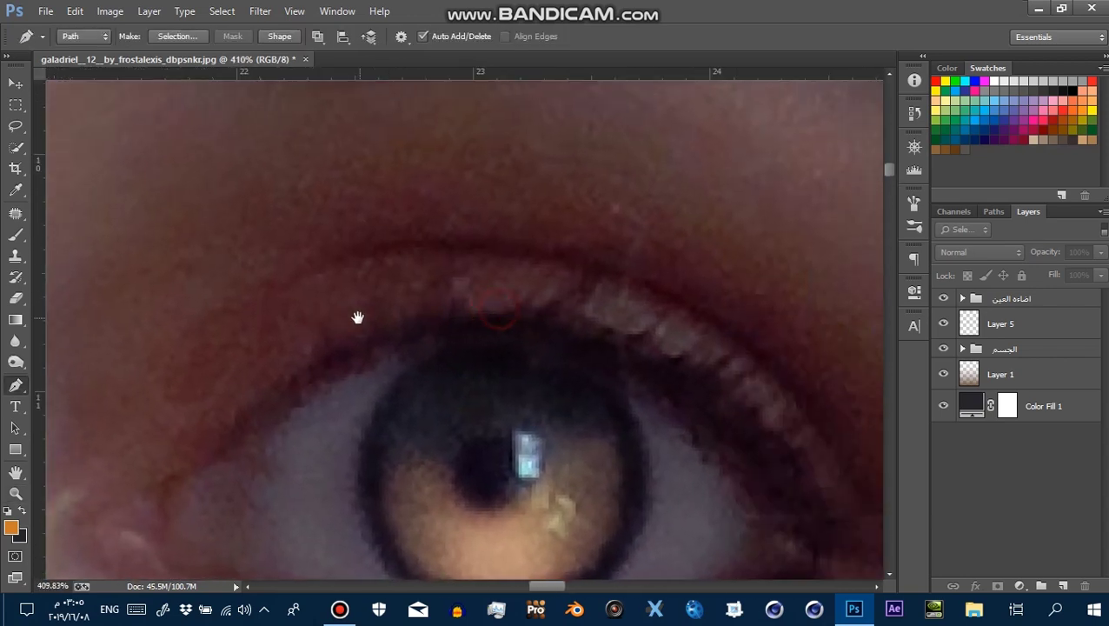
pyautogui.moveTo(459, 298); pyautogui.dragTo(519, 294)
pyautogui.moveTo(708, 359); pyautogui.dragTo(789, 425)
pyautogui.moveTo(792, 339); pyautogui.dragTo(498, 243)
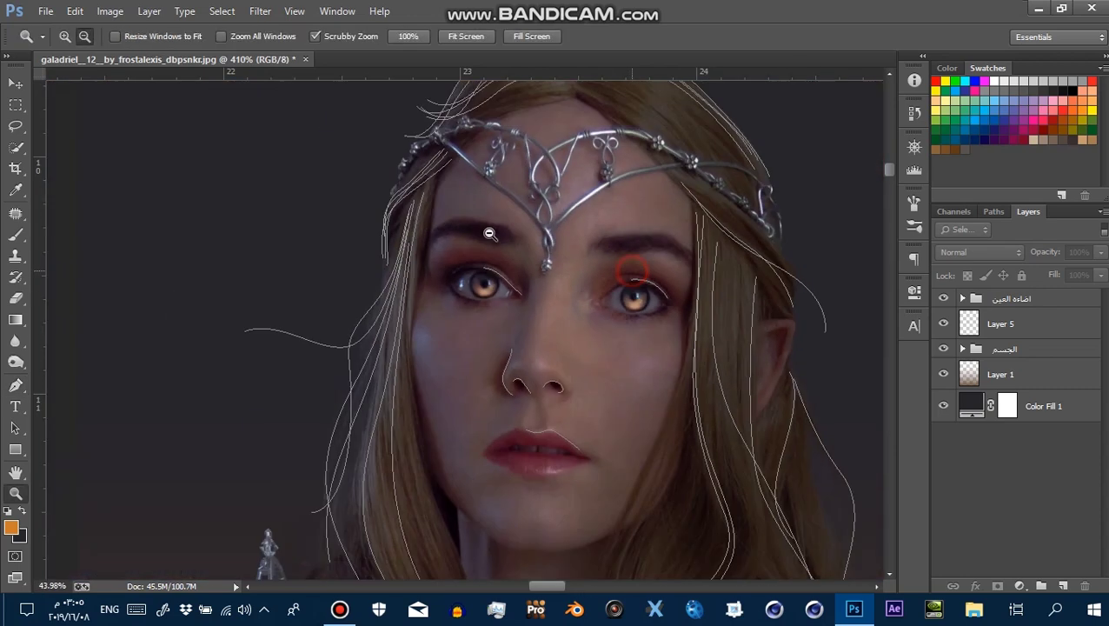
pyautogui.scroll(2, 462, 400)
# Draw a long curved strand path down the left hair toward the shoulder
pyautogui.scroll(2, 465, 383)
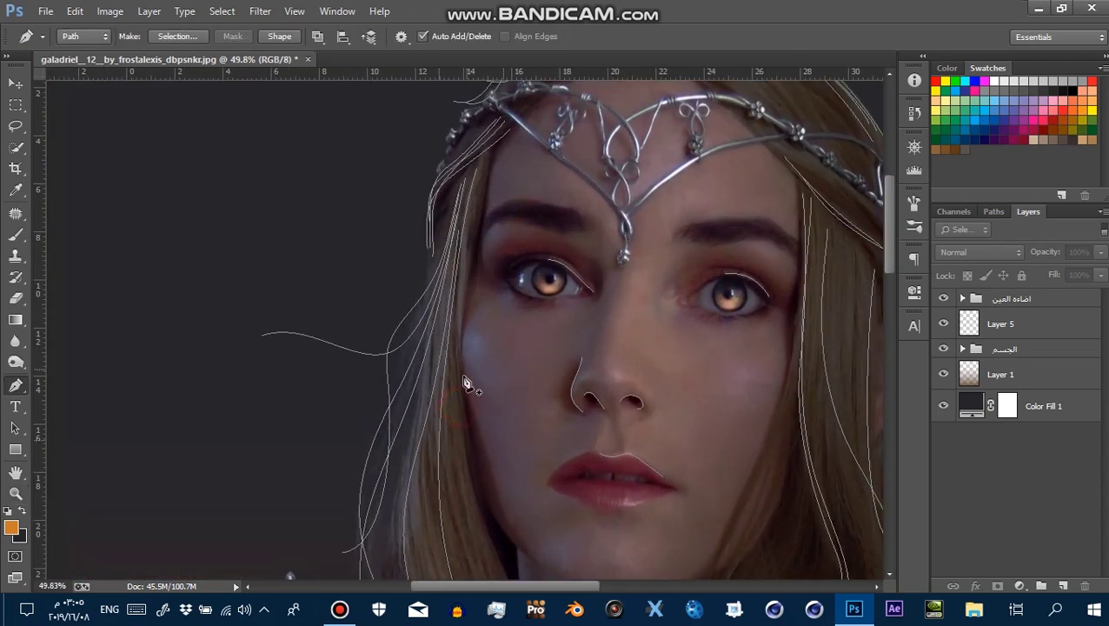
pyautogui.moveTo(431, 324); pyautogui.dragTo(455, 354)
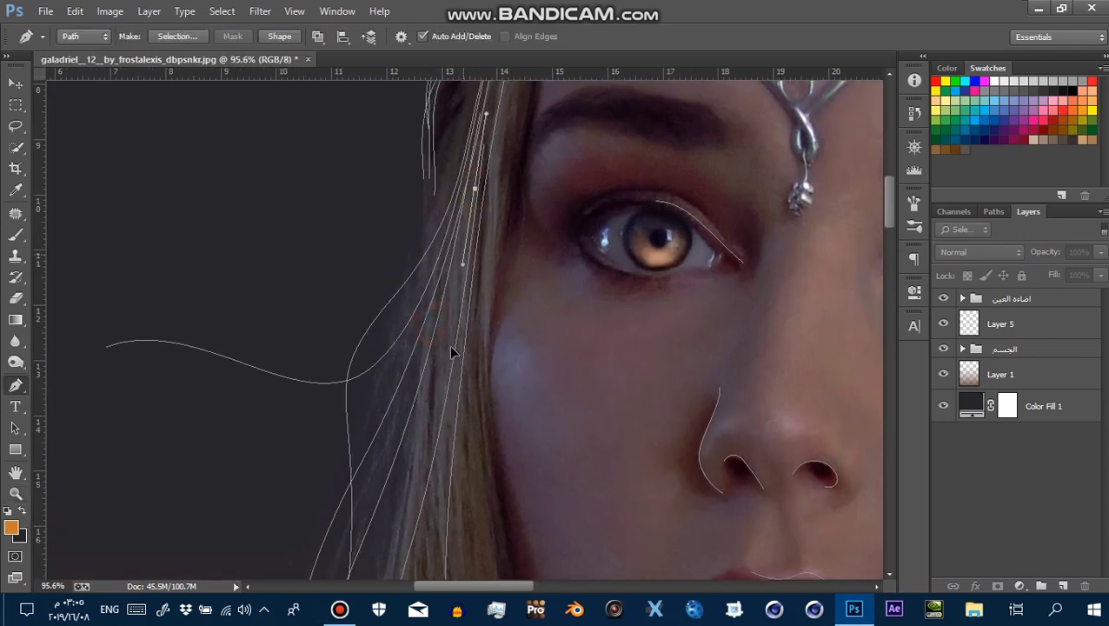
pyautogui.scroll(-1, 397, 520)
pyautogui.scroll(-4, 374, 513)
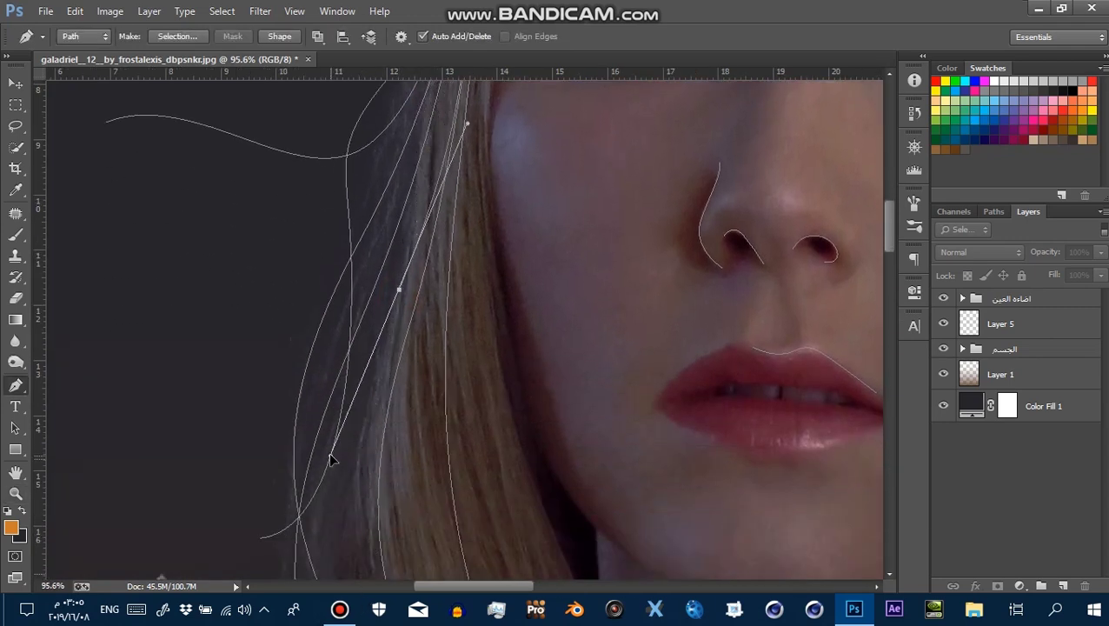
pyautogui.click(330, 461)
pyautogui.moveTo(339, 511); pyautogui.dragTo(376, 327)
pyautogui.click(372, 348)
pyautogui.click(404, 426)
pyautogui.click(436, 504)
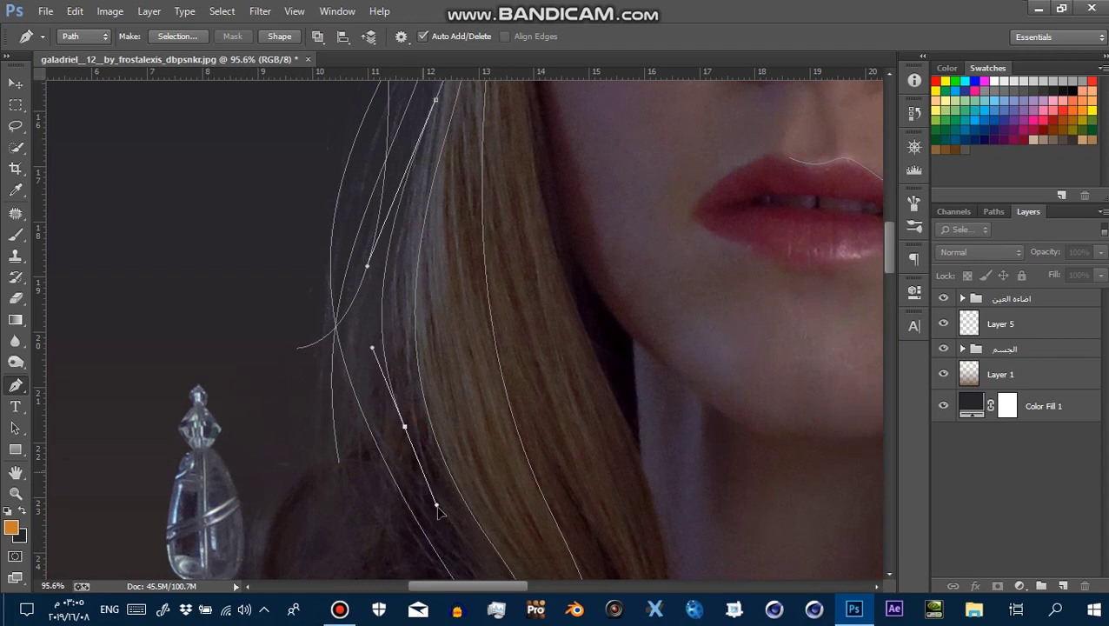
pyautogui.moveTo(458, 520); pyautogui.dragTo(446, 329)
pyautogui.moveTo(394, 437); pyautogui.dragTo(363, 453)
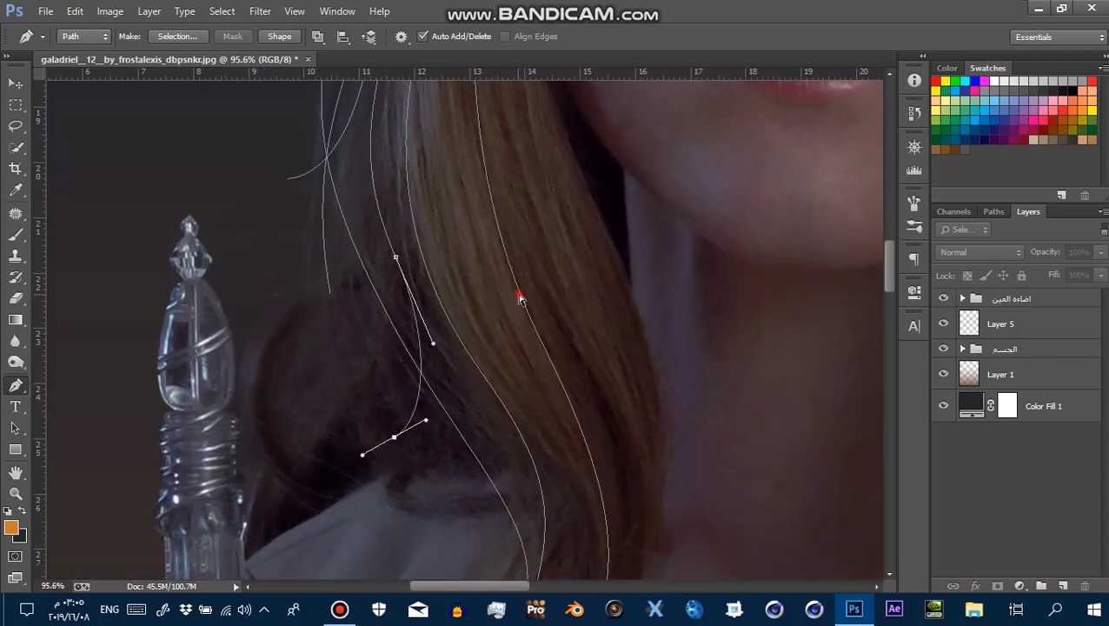
# Add a loose strand path near the temple, undoing one stray point with Ctrl+Z
pyautogui.scroll(-3, 519, 299)
pyautogui.scroll(-2, 485, 316)
pyautogui.scroll(4, 488, 193)
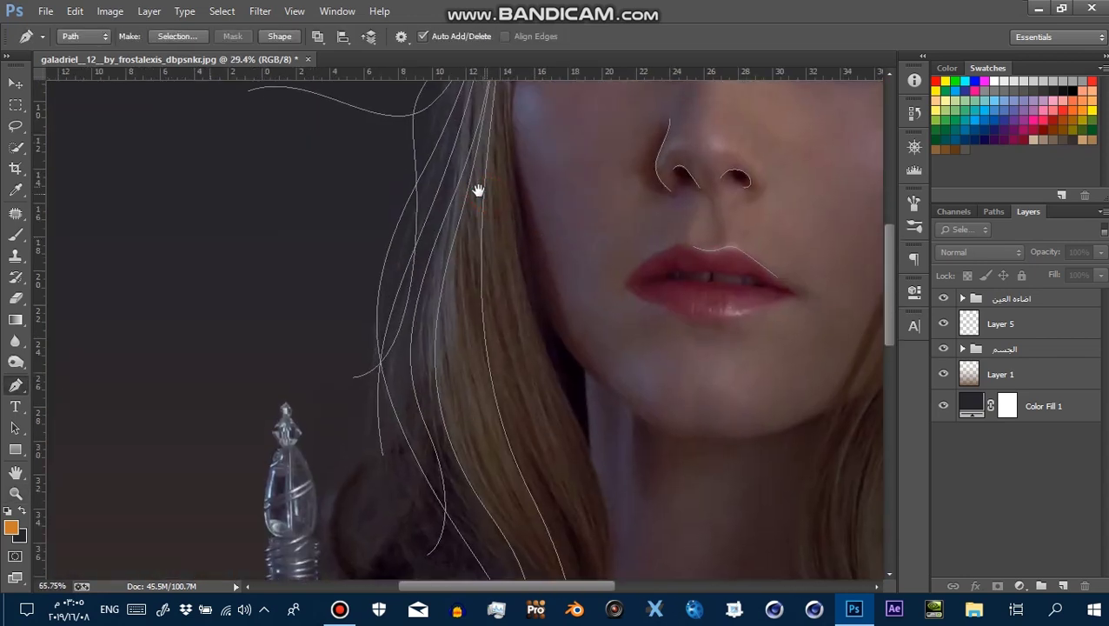
pyautogui.moveTo(477, 190); pyautogui.dragTo(466, 438)
pyautogui.click(506, 135)
pyautogui.moveTo(444, 264); pyautogui.dragTo(401, 298)
pyautogui.moveTo(342, 249); pyautogui.dragTo(314, 230)
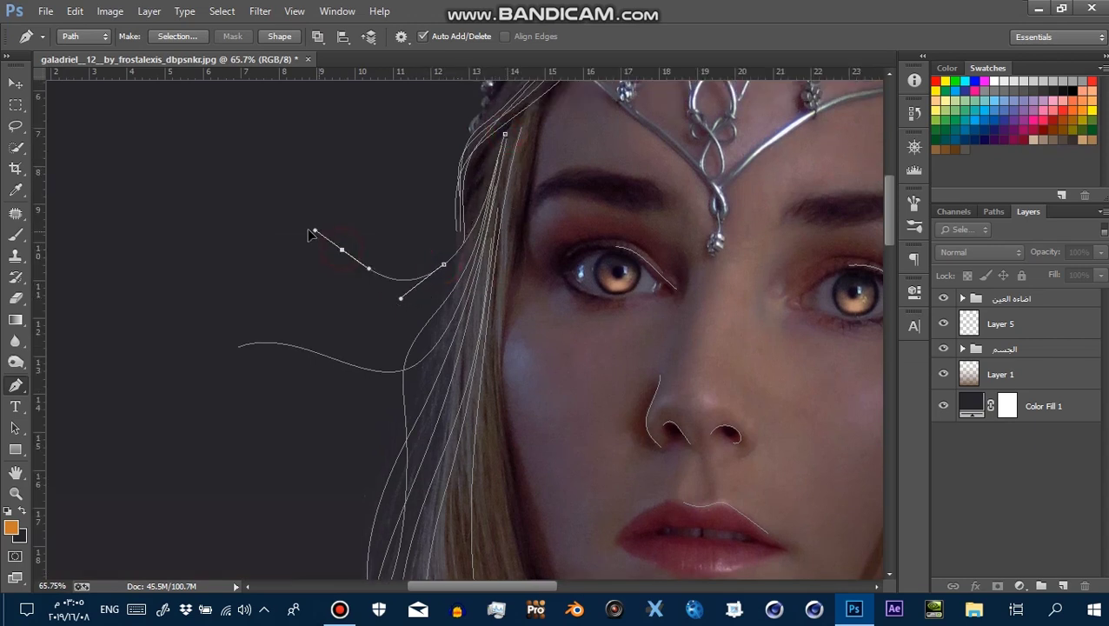
pyautogui.click(298, 441)
pyautogui.hotkey('ctrl', 'z')
pyautogui.moveTo(628, 368)
pyautogui.mouseDown()
pyautogui.moveTo(523, 270)
pyautogui.moveTo(560, 314)
pyautogui.mouseUp()
pyautogui.moveTo(426, 366); pyautogui.dragTo(470, 148)
pyautogui.moveTo(426, 217)
pyautogui.mouseDown()
pyautogui.moveTo(239, 341)
pyautogui.moveTo(236, 320)
pyautogui.mouseUp()
# Outline a finger's edge up along the knuckle with a pen path
pyautogui.moveTo(274, 252); pyautogui.dragTo(297, 234)
pyautogui.moveTo(385, 197); pyautogui.dragTo(406, 188)
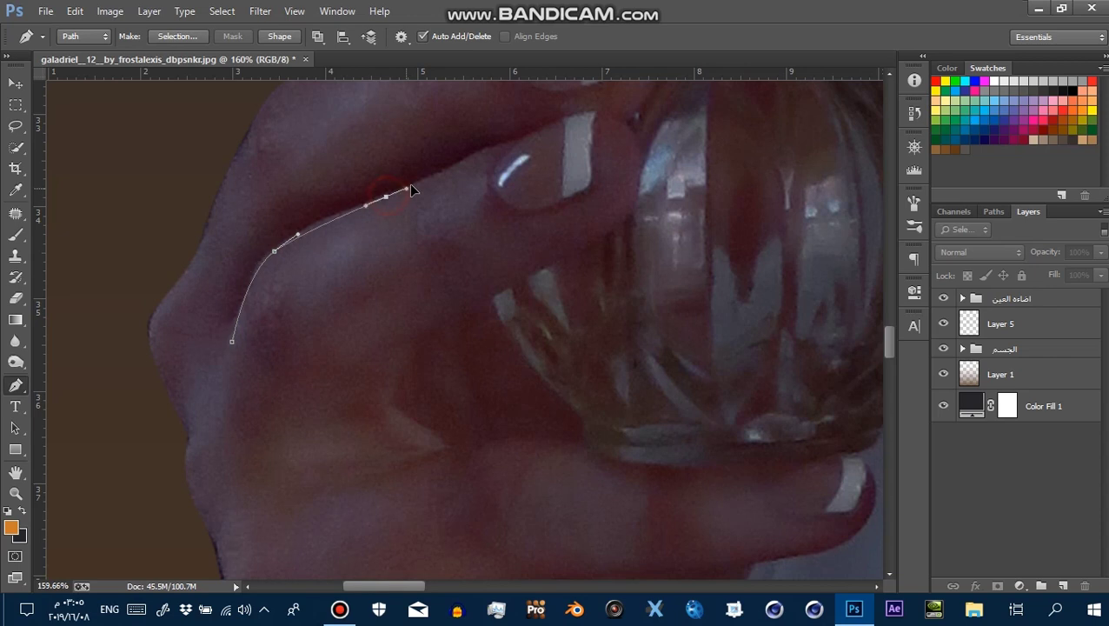
pyautogui.moveTo(479, 152); pyautogui.dragTo(490, 149)
pyautogui.click(511, 139)
# Trace the next finger's top edge around its fingernail and tip
pyautogui.moveTo(560, 164)
pyautogui.mouseDown()
pyautogui.moveTo(537, 379)
pyautogui.moveTo(688, 368)
pyautogui.mouseUp()
pyautogui.moveTo(294, 347); pyautogui.dragTo(309, 329)
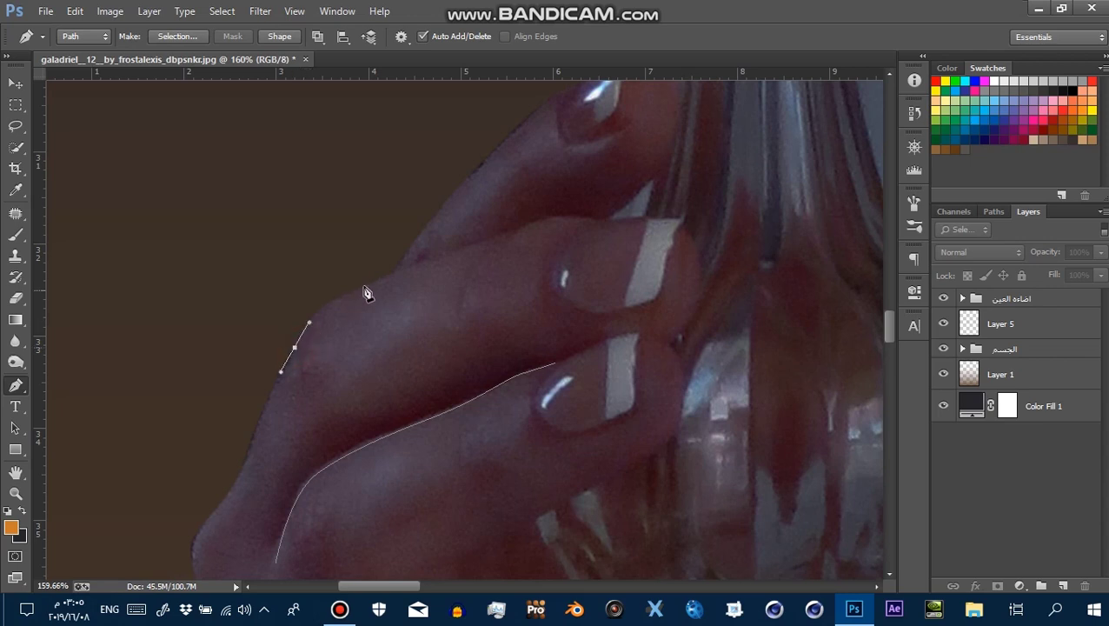
pyautogui.moveTo(504, 237); pyautogui.dragTo(592, 220)
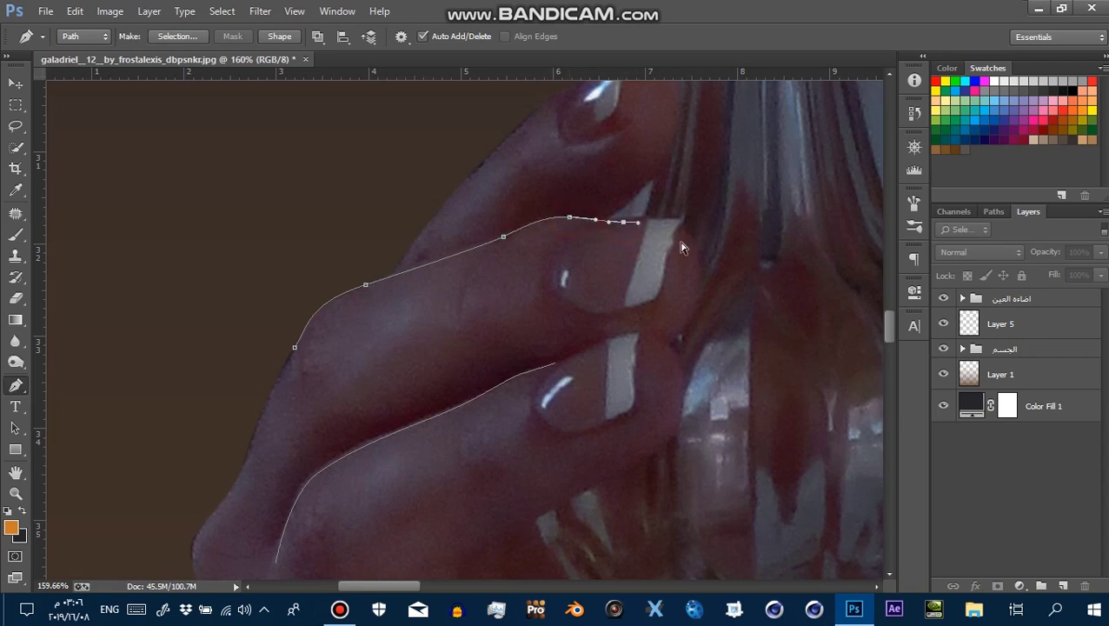
pyautogui.moveTo(680, 223); pyautogui.dragTo(698, 255)
pyautogui.moveTo(680, 336); pyautogui.dragTo(678, 344)
pyautogui.click(664, 348)
pyautogui.click(643, 339)
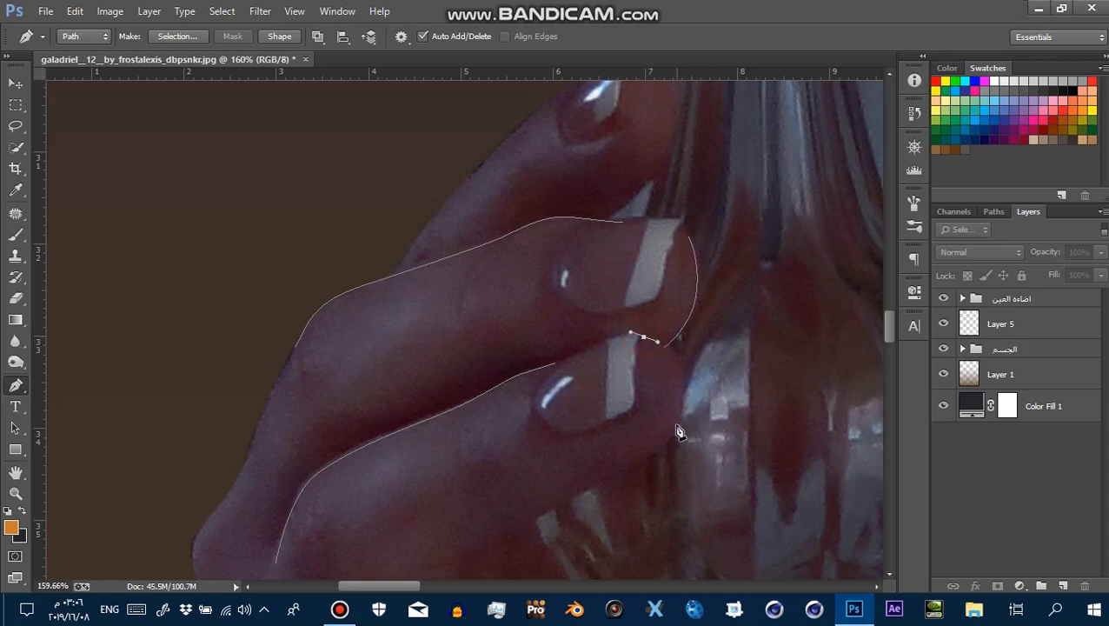
# Curve a path around and under the fingertip, then outline the lower fingertip
pyautogui.moveTo(675, 428); pyautogui.dragTo(647, 492)
pyautogui.moveTo(564, 503); pyautogui.dragTo(537, 524)
pyautogui.moveTo(646, 489); pyautogui.dragTo(653, 474)
pyautogui.moveTo(539, 529)
pyautogui.mouseDown()
pyautogui.moveTo(669, 342)
pyautogui.moveTo(597, 368)
pyautogui.mouseUp()
pyautogui.moveTo(670, 445); pyautogui.dragTo(406, 405)
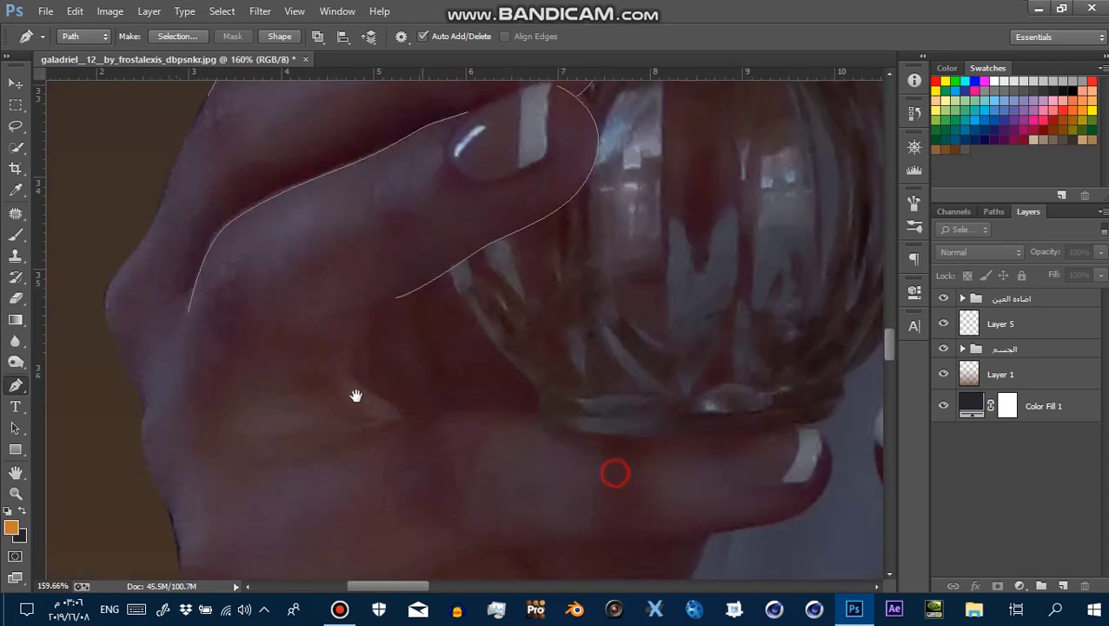
pyautogui.moveTo(670, 404); pyautogui.dragTo(732, 407)
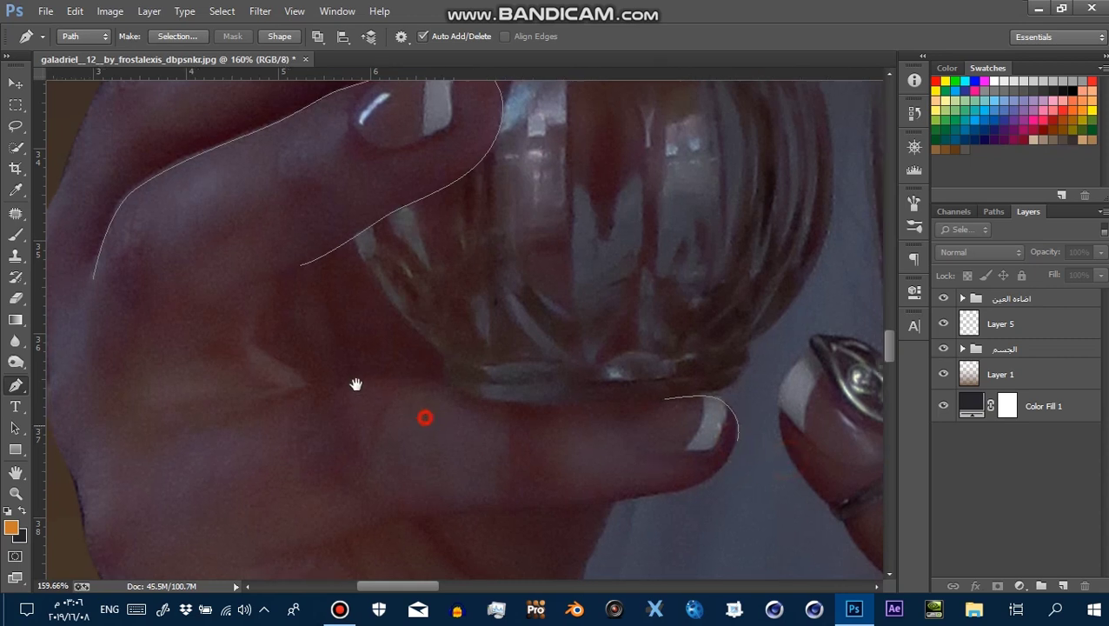
# Trace a path around the ringed finger's tip and down its outer edge
pyautogui.moveTo(792, 458); pyautogui.dragTo(521, 382)
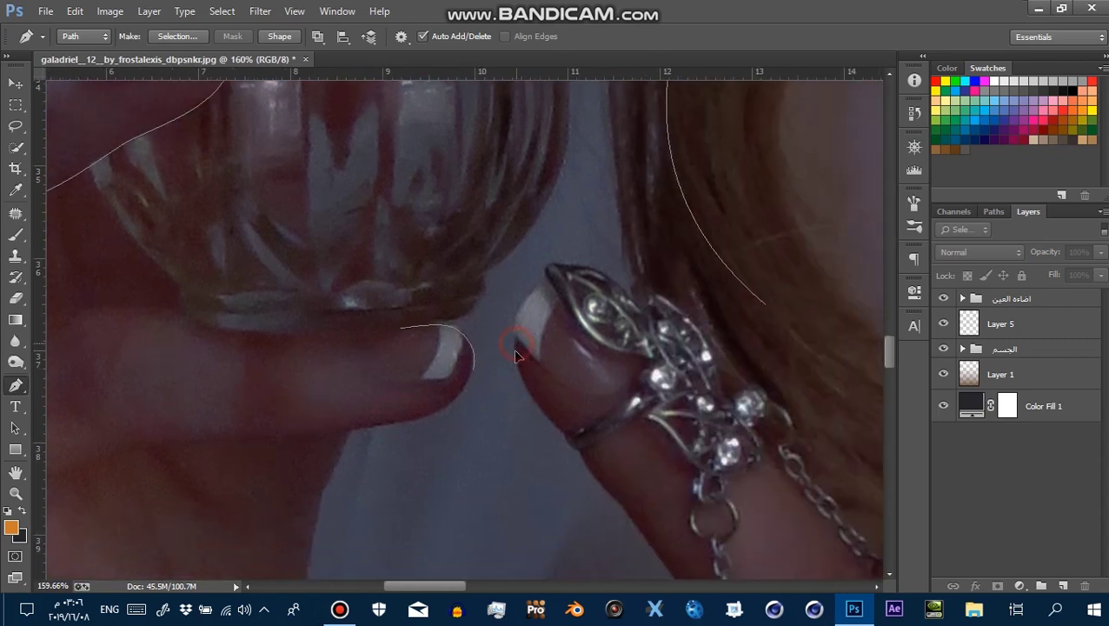
pyautogui.moveTo(561, 434); pyautogui.dragTo(574, 445)
pyautogui.click(566, 436)
pyautogui.moveTo(603, 486); pyautogui.dragTo(615, 501)
pyautogui.moveTo(655, 554); pyautogui.dragTo(546, 385)
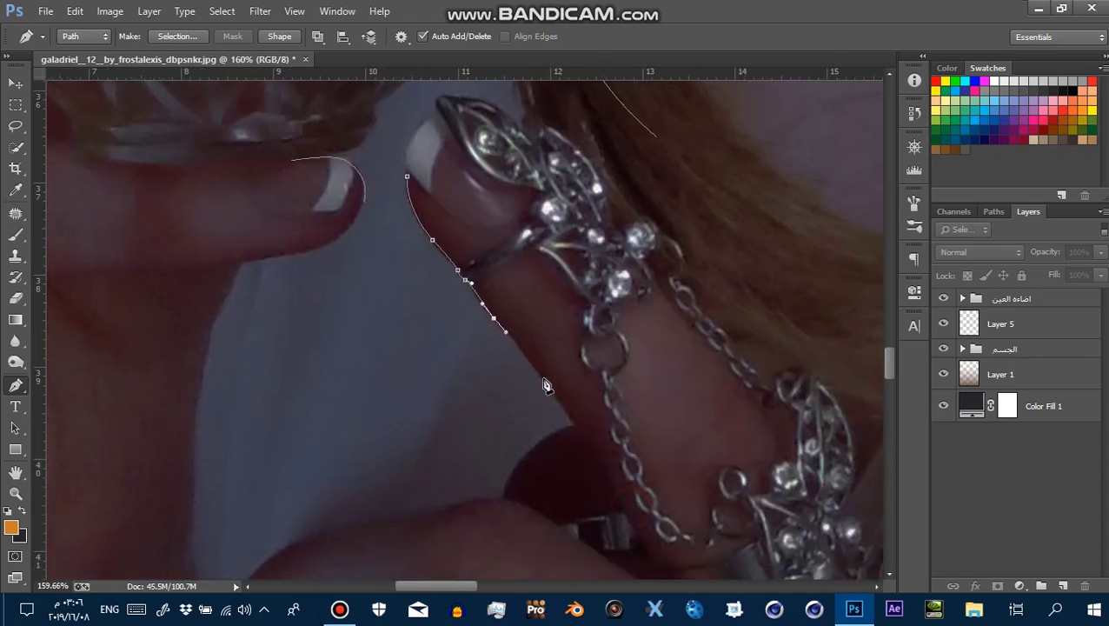
pyautogui.moveTo(575, 424); pyautogui.dragTo(608, 480)
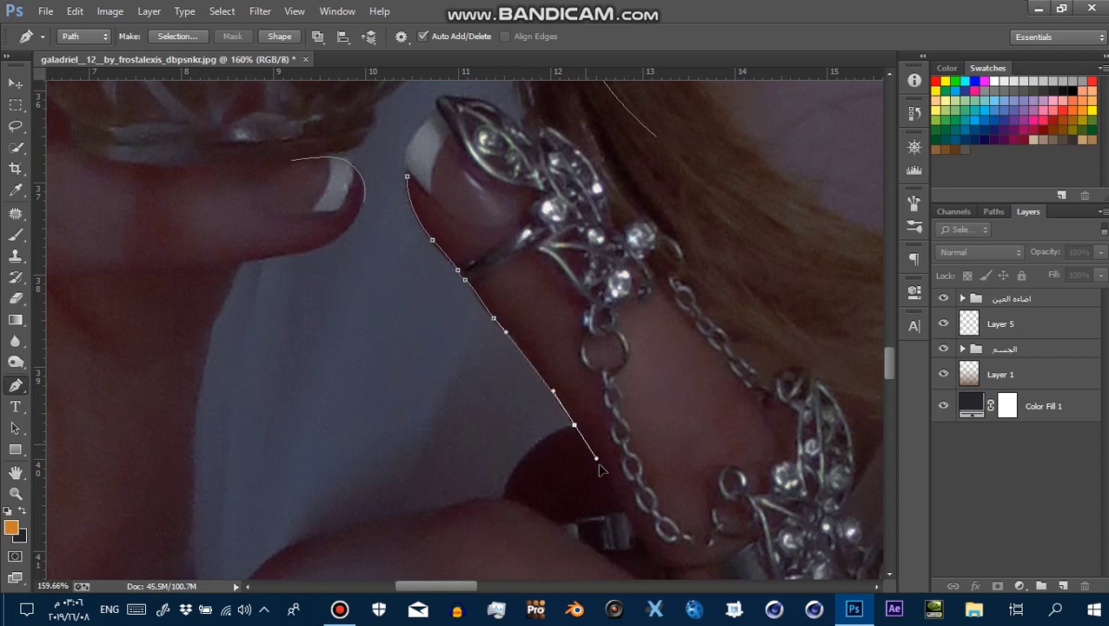
pyautogui.click(629, 513)
pyautogui.moveTo(325, 465); pyautogui.dragTo(403, 334)
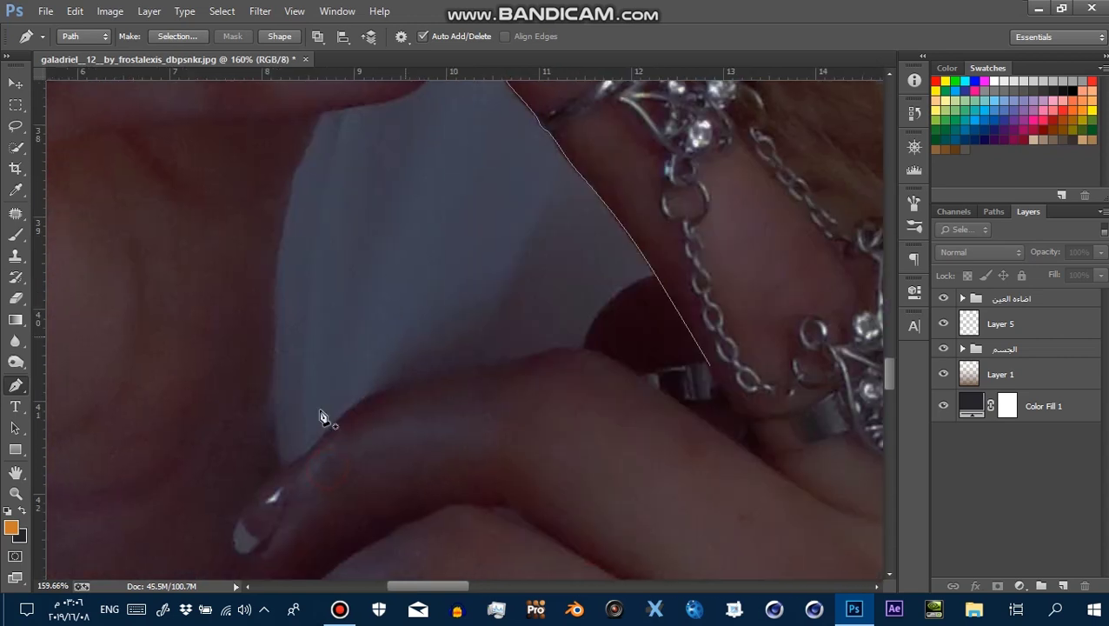
# Continue the ringed finger outline along its underside with curved points
pyautogui.moveTo(324, 434); pyautogui.dragTo(337, 421)
pyautogui.moveTo(433, 383); pyautogui.dragTo(508, 360)
pyautogui.moveTo(429, 389)
pyautogui.mouseDown()
pyautogui.moveTo(422, 378)
pyautogui.moveTo(430, 386)
pyautogui.mouseUp()
pyautogui.moveTo(577, 349); pyautogui.dragTo(595, 349)
pyautogui.moveTo(675, 399)
pyautogui.mouseDown()
pyautogui.moveTo(730, 437)
pyautogui.moveTo(462, 322)
pyautogui.mouseUp()
pyautogui.moveTo(635, 426); pyautogui.dragTo(668, 429)
pyautogui.moveTo(403, 478); pyautogui.dragTo(621, 324)
pyautogui.moveTo(351, 337)
pyautogui.mouseDown()
pyautogui.moveTo(193, 417)
pyautogui.moveTo(249, 406)
pyautogui.mouseUp()
# Extend the path up the finger's top edge to its end and finish it with Esc
pyautogui.click(285, 345)
pyautogui.click(324, 305)
pyautogui.moveTo(414, 257); pyautogui.dragTo(445, 246)
pyautogui.moveTo(511, 269); pyautogui.dragTo(577, 304)
pyautogui.moveTo(674, 357); pyautogui.dragTo(690, 358)
pyautogui.press('Escape')
# Start a new path from the lower fingertip arching over the knuckle crease
pyautogui.moveTo(234, 497); pyautogui.dragTo(231, 474)
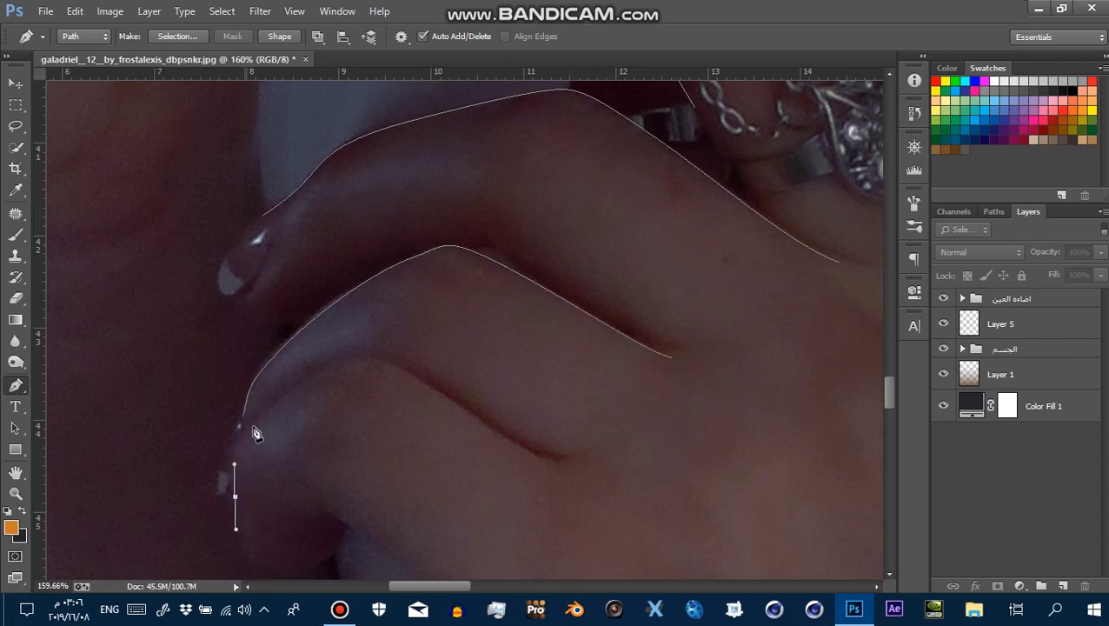
pyautogui.moveTo(258, 420); pyautogui.dragTo(288, 401)
pyautogui.moveTo(377, 367); pyautogui.dragTo(431, 372)
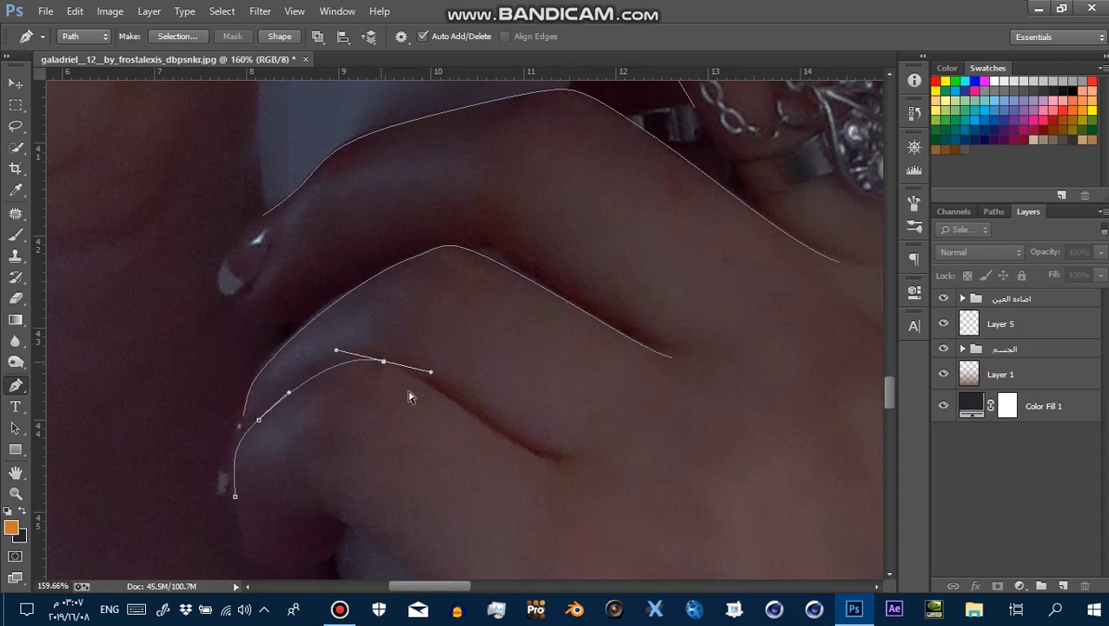
pyautogui.moveTo(502, 441); pyautogui.dragTo(536, 460)
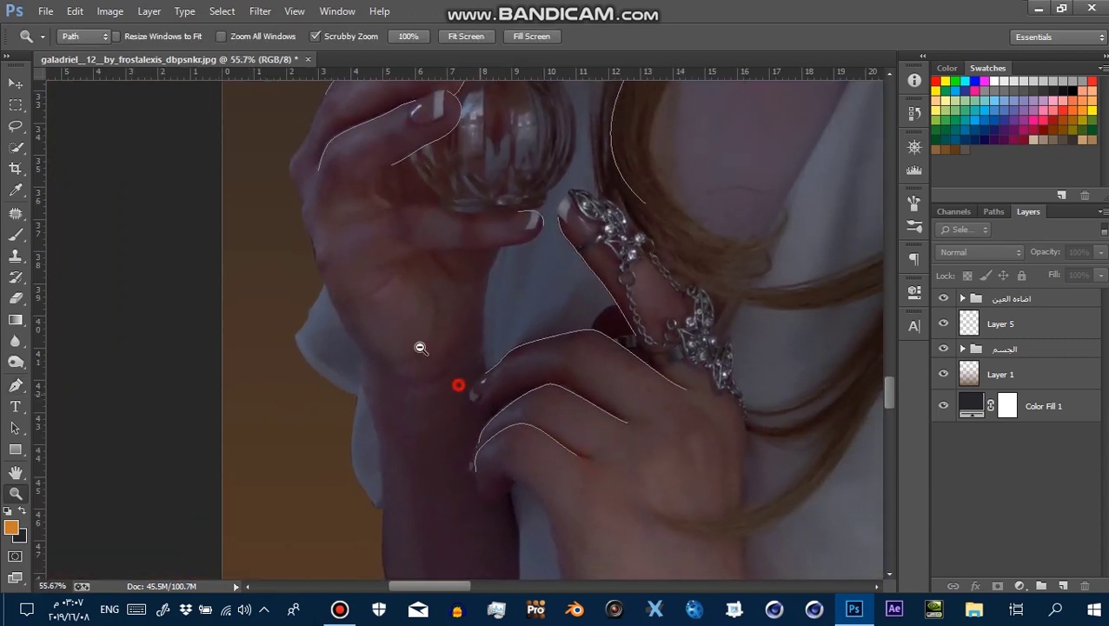
pyautogui.moveTo(619, 473)
pyautogui.mouseDown()
pyautogui.moveTo(527, 445)
pyautogui.moveTo(421, 240)
pyautogui.mouseUp()
pyautogui.keyDown('ctrl'); pyautogui.moveTo(404, 202); pyautogui.dragTo(465, 260); pyautogui.keyUp('ctrl')
# Outline the grey strap beside the arm with a closed pen path, undoing one misplaced point
pyautogui.click(336, 190)
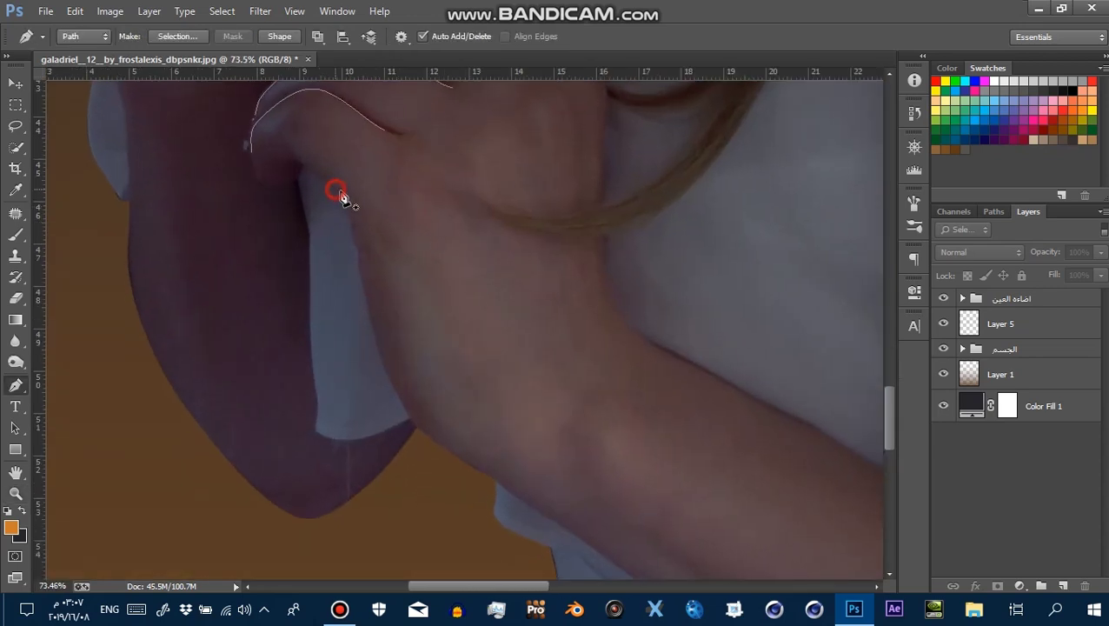
pyautogui.moveTo(352, 225)
pyautogui.keyDown('ctrl'); pyautogui.mouseDown()
pyautogui.moveTo(370, 261)
pyautogui.moveTo(353, 251)
pyautogui.moveTo(367, 294)
pyautogui.mouseUp(); pyautogui.keyUp('ctrl')
pyautogui.hotkey('ctrl', 'z')
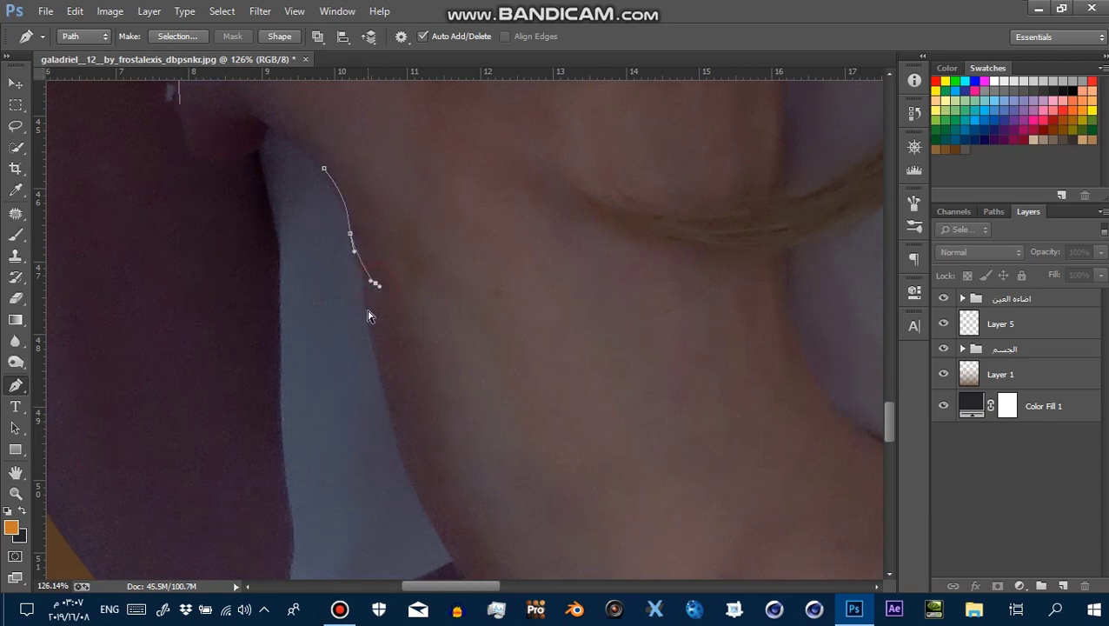
pyautogui.moveTo(425, 419); pyautogui.dragTo(424, 276)
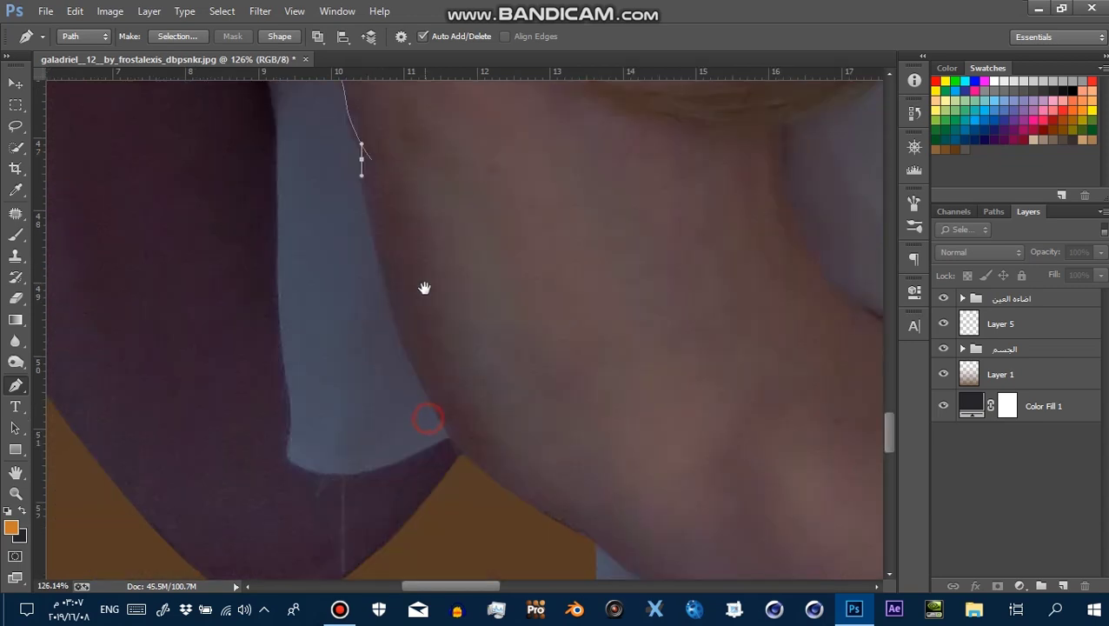
pyautogui.moveTo(427, 372); pyautogui.dragTo(471, 456)
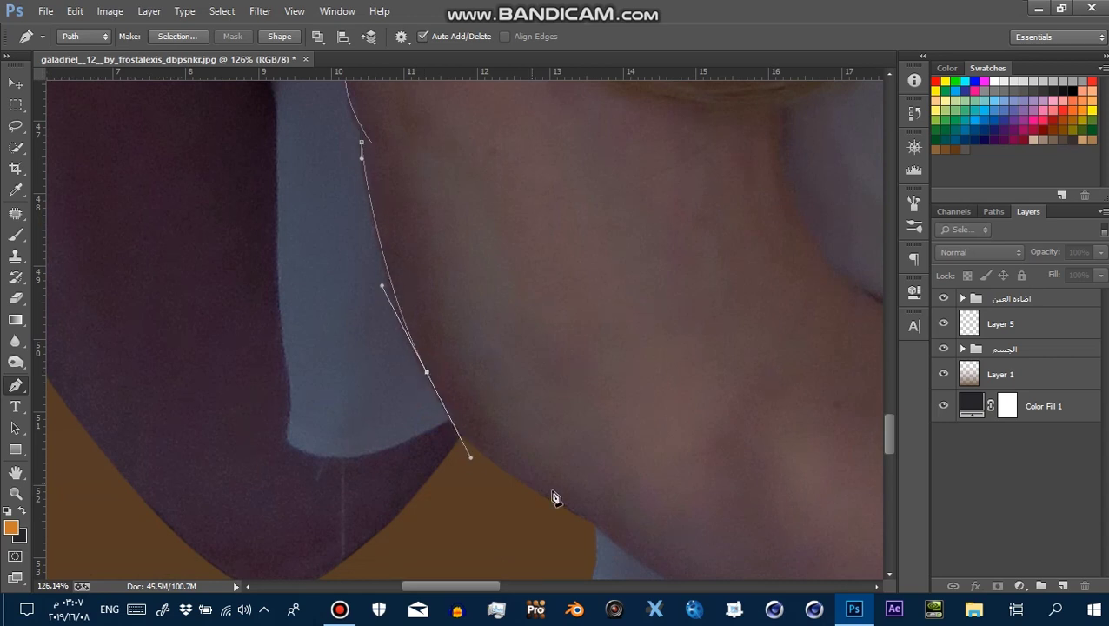
pyautogui.moveTo(578, 511)
pyautogui.mouseDown()
pyautogui.moveTo(620, 537)
pyautogui.moveTo(566, 510)
pyautogui.mouseUp()
pyautogui.moveTo(421, 297); pyautogui.dragTo(323, 323)
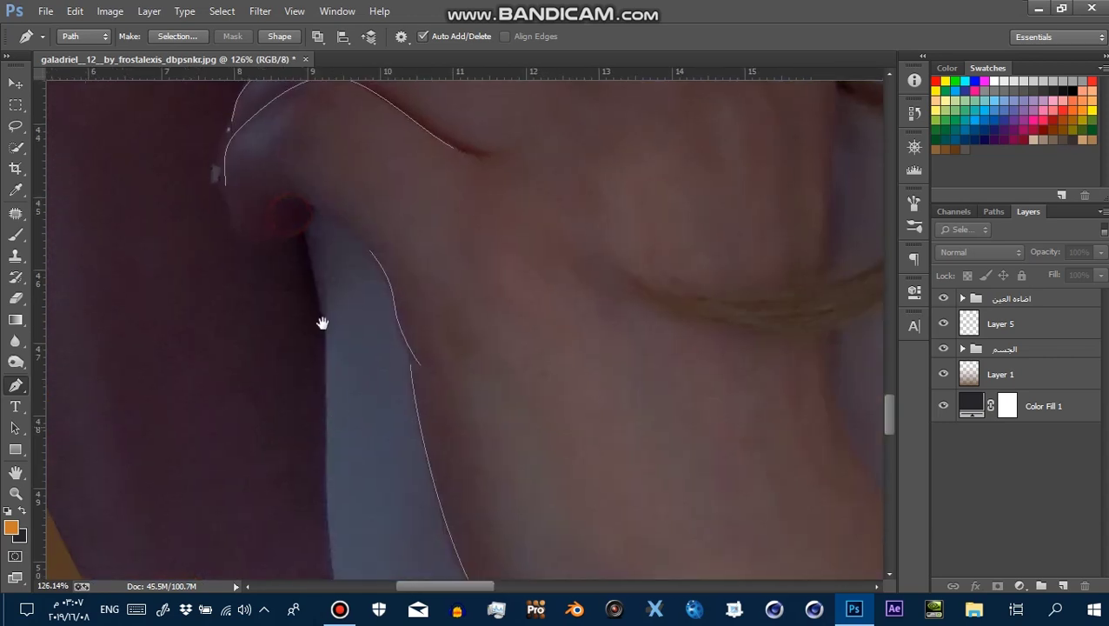
pyautogui.moveTo(306, 236); pyautogui.dragTo(309, 257)
pyautogui.moveTo(354, 447); pyautogui.dragTo(385, 271)
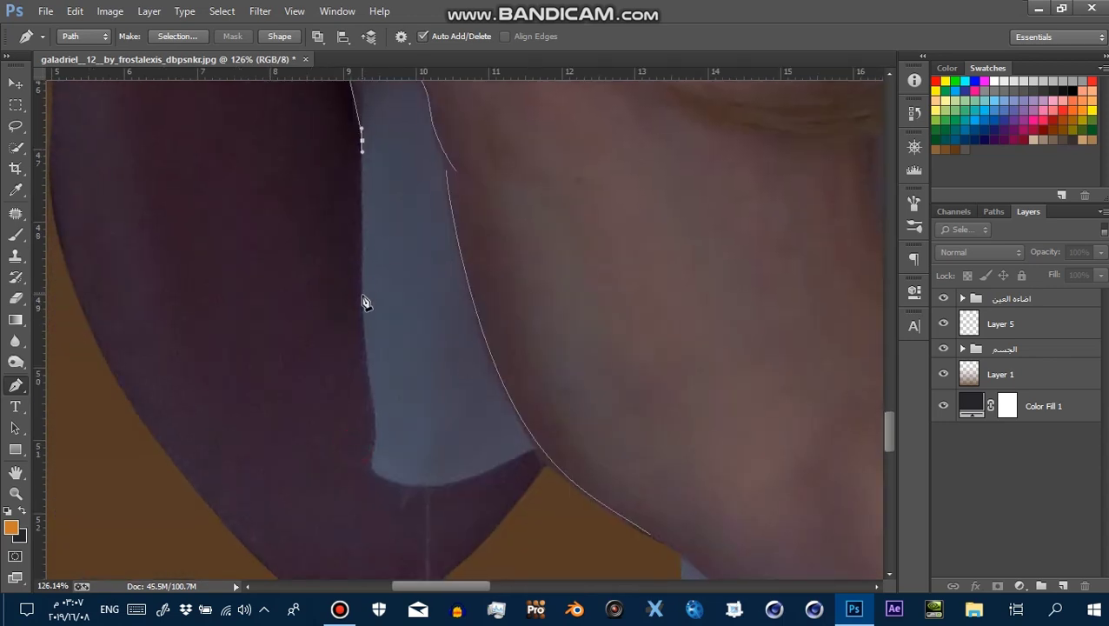
pyautogui.moveTo(374, 454); pyautogui.dragTo(391, 484)
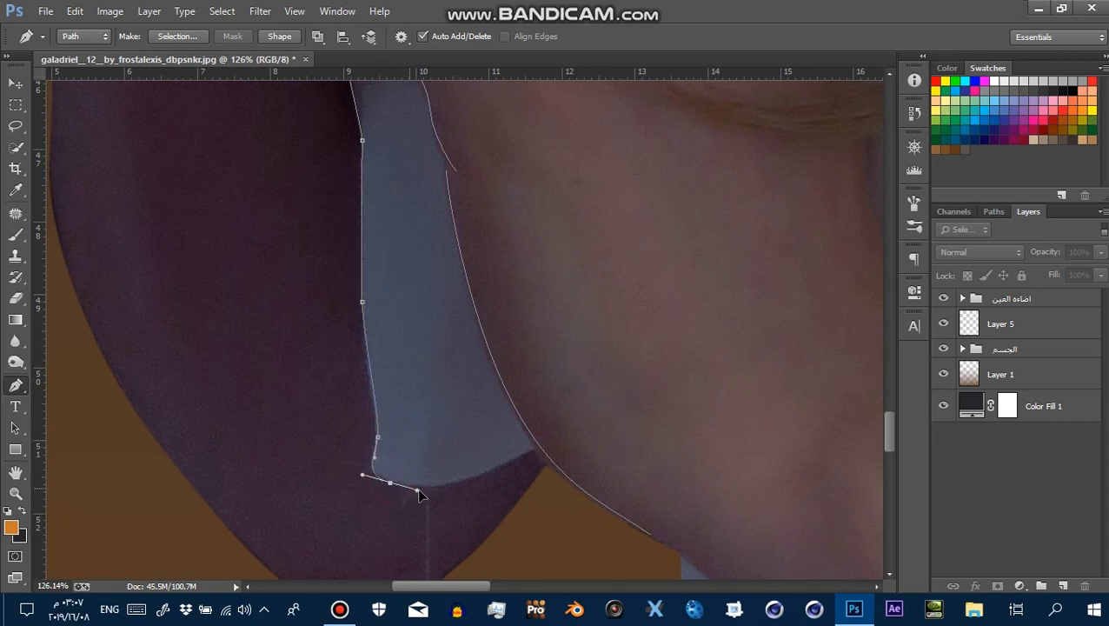
pyautogui.moveTo(535, 454); pyautogui.dragTo(563, 420)
pyautogui.moveTo(421, 494); pyautogui.dragTo(453, 496)
# Trace a first hair strand from the neck down across the chest toward the ring
pyautogui.press('z')
pyautogui.moveTo(669, 359)
pyautogui.mouseDown()
pyautogui.moveTo(574, 366)
pyautogui.moveTo(649, 391)
pyautogui.mouseUp()
pyautogui.press('p')
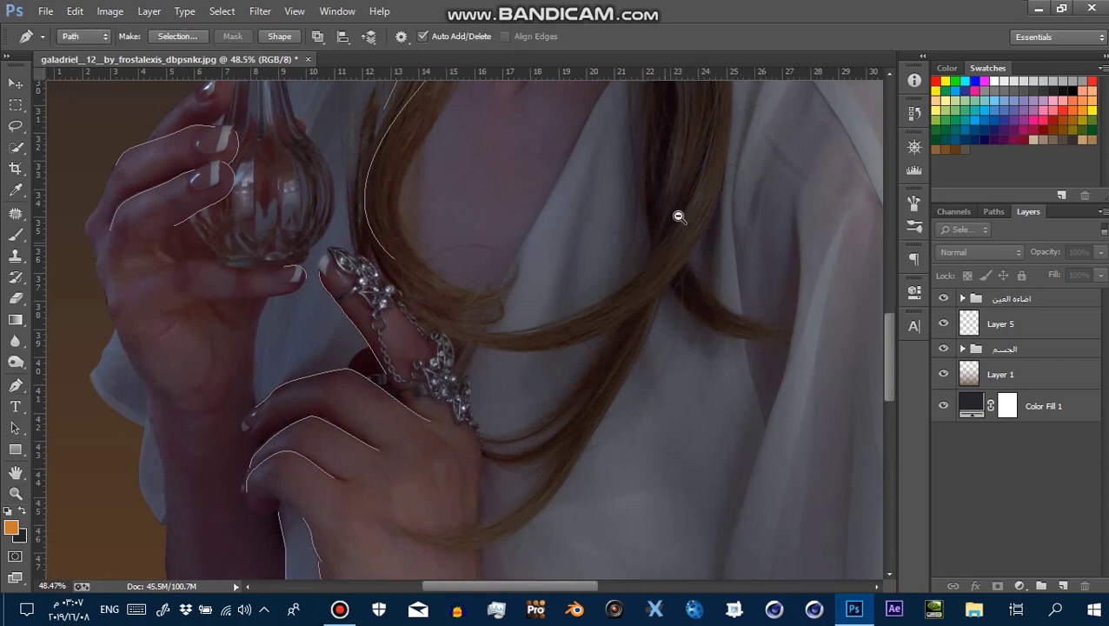
pyautogui.moveTo(678, 218); pyautogui.dragTo(692, 300)
pyautogui.moveTo(697, 199); pyautogui.dragTo(698, 233)
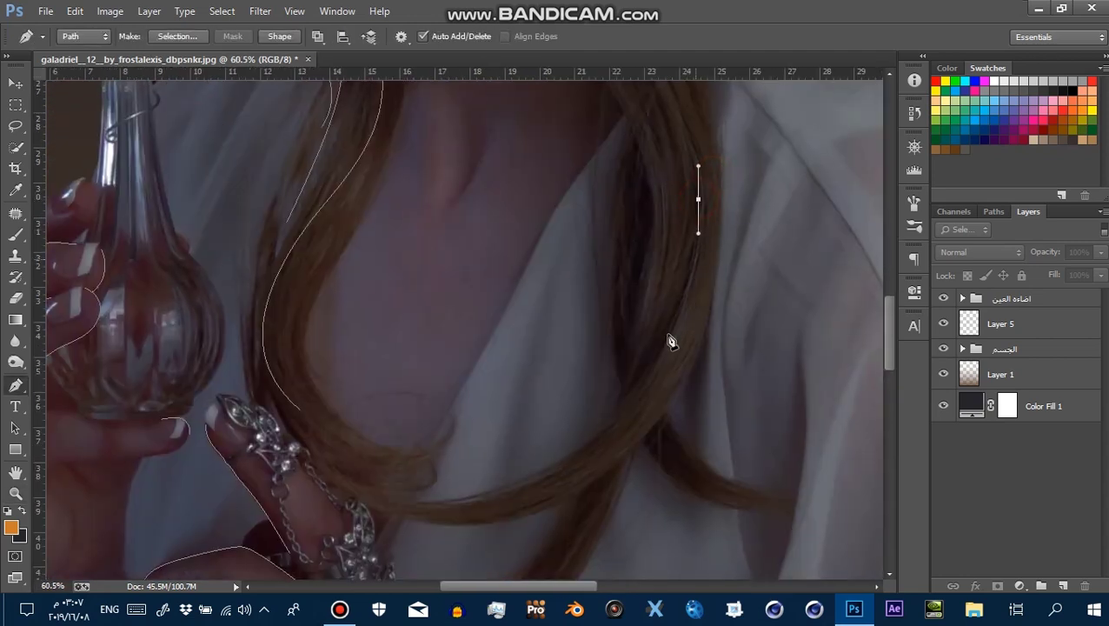
pyautogui.moveTo(602, 430); pyautogui.dragTo(526, 488)
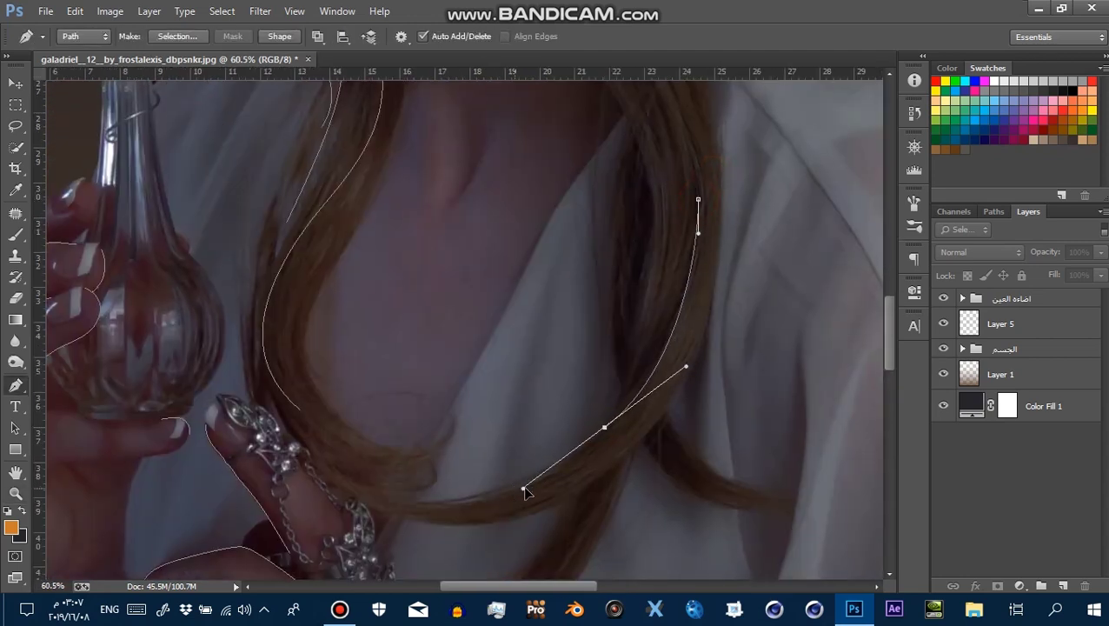
pyautogui.moveTo(397, 496); pyautogui.dragTo(322, 483)
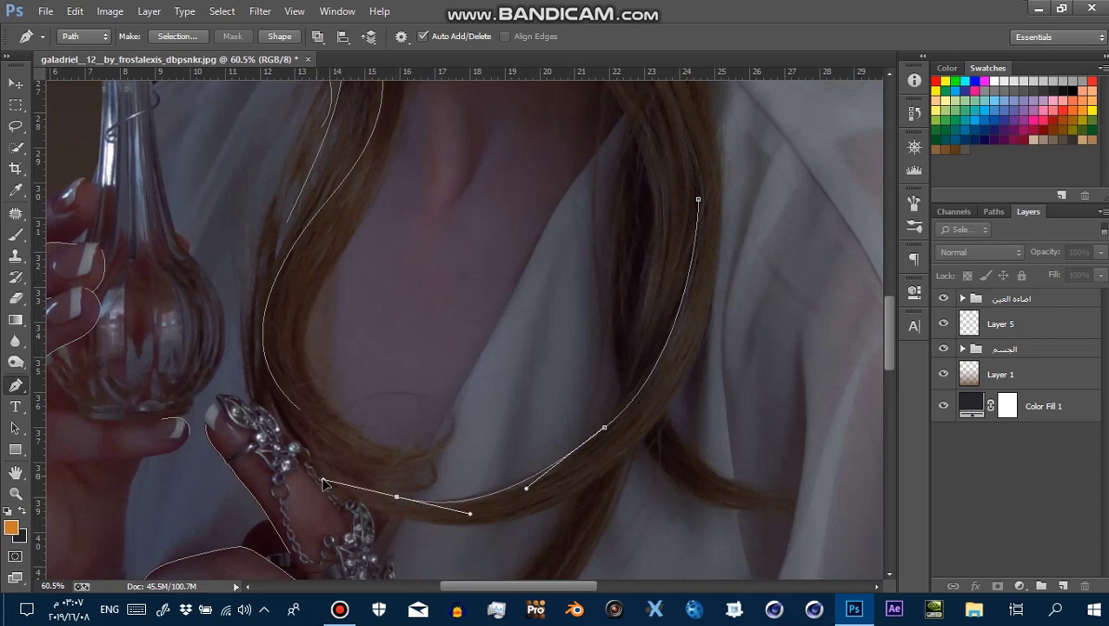
pyautogui.keyDown('ctrl'); pyautogui.click(668, 421); pyautogui.keyUp('ctrl')
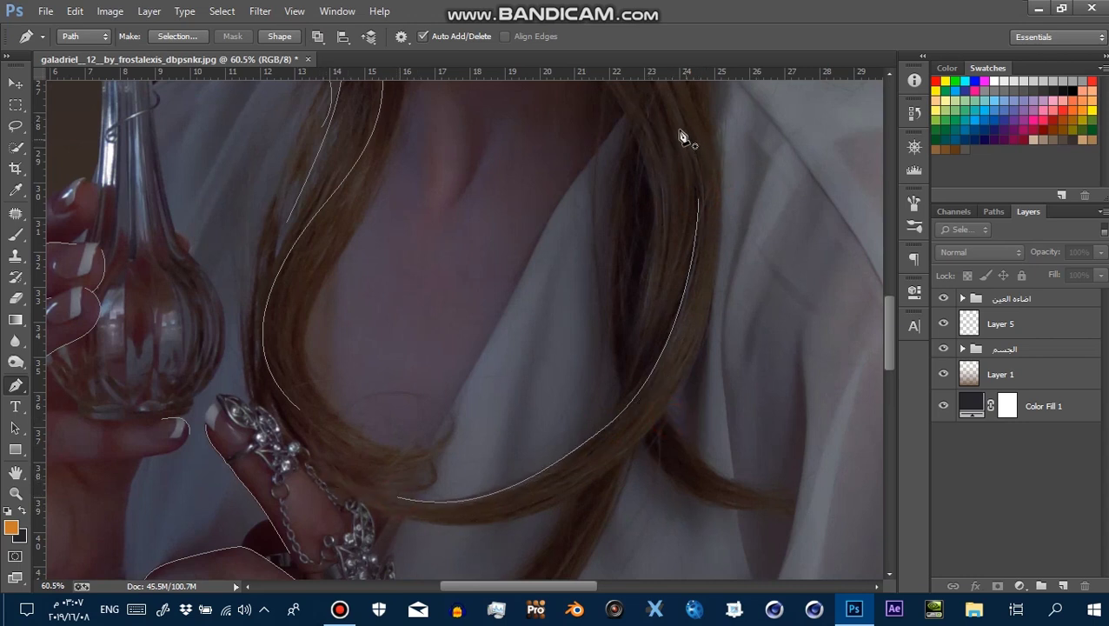
# Draw second and third curved strand paths down the hair along its bottom curve
pyautogui.moveTo(660, 385); pyautogui.dragTo(645, 417)
pyautogui.moveTo(463, 502); pyautogui.dragTo(558, 498)
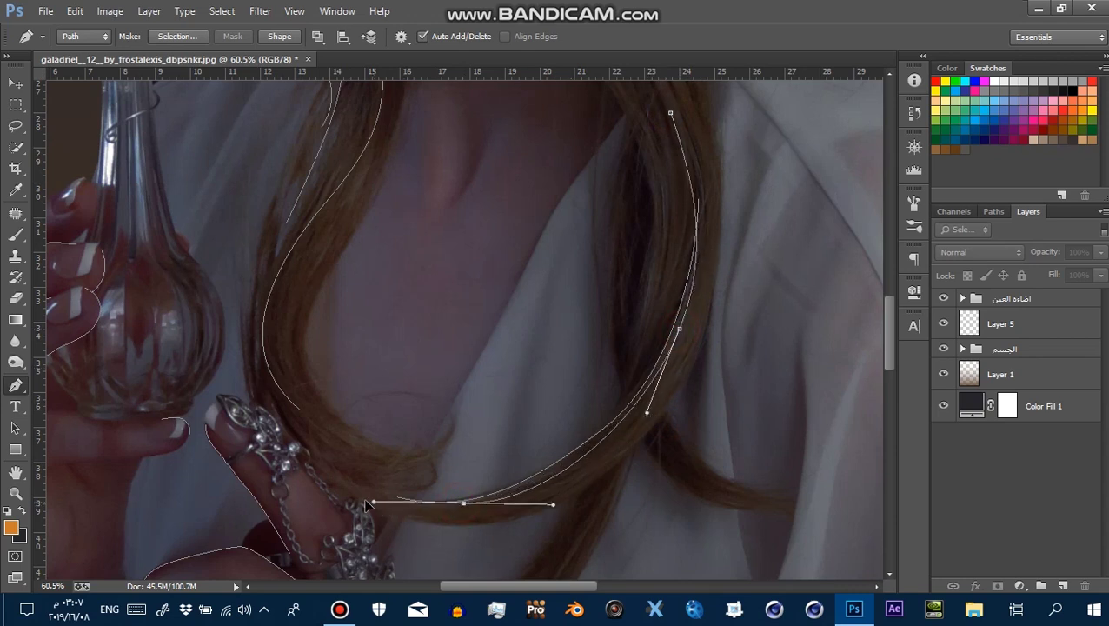
pyautogui.keyDown('ctrl'); pyautogui.click(715, 181); pyautogui.keyUp('ctrl')
pyautogui.moveTo(673, 89); pyautogui.dragTo(695, 132)
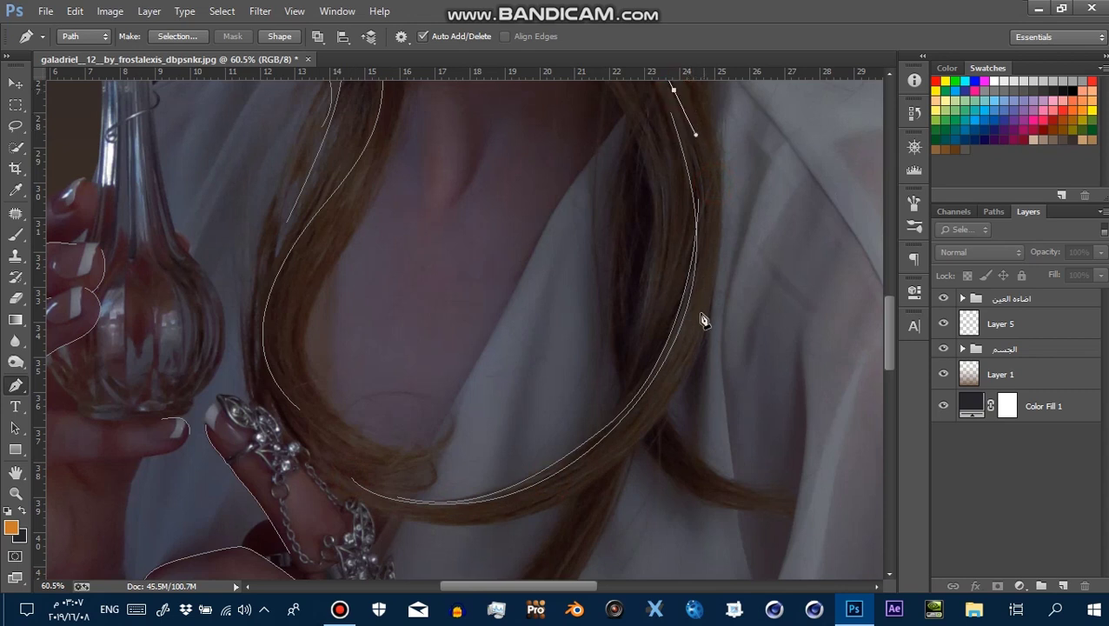
pyautogui.moveTo(695, 334); pyautogui.dragTo(661, 428)
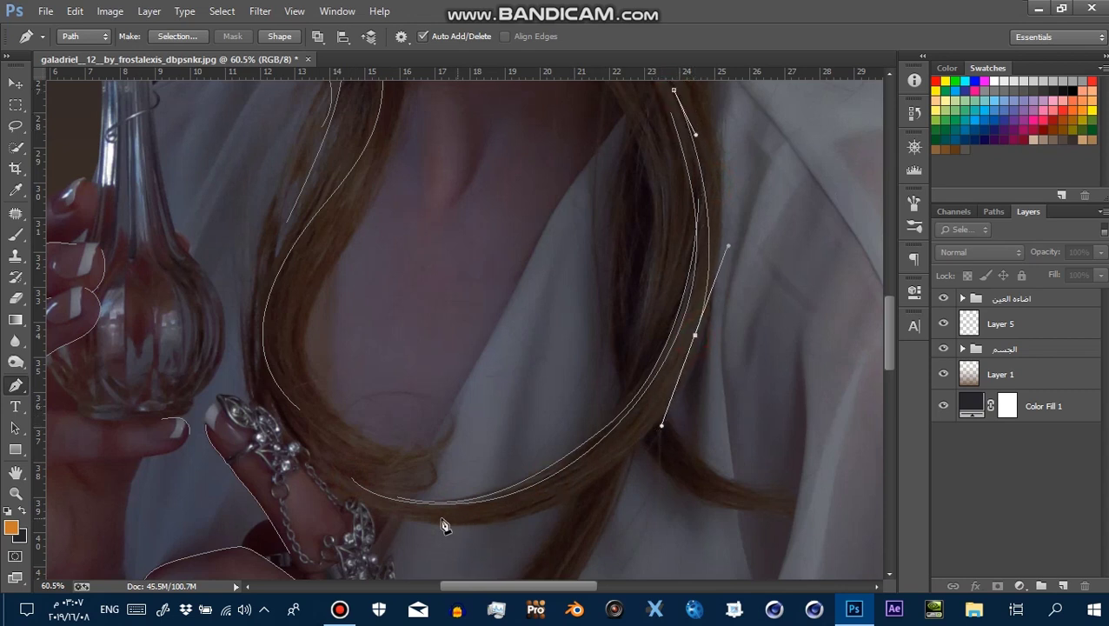
pyautogui.moveTo(418, 512); pyautogui.dragTo(298, 501)
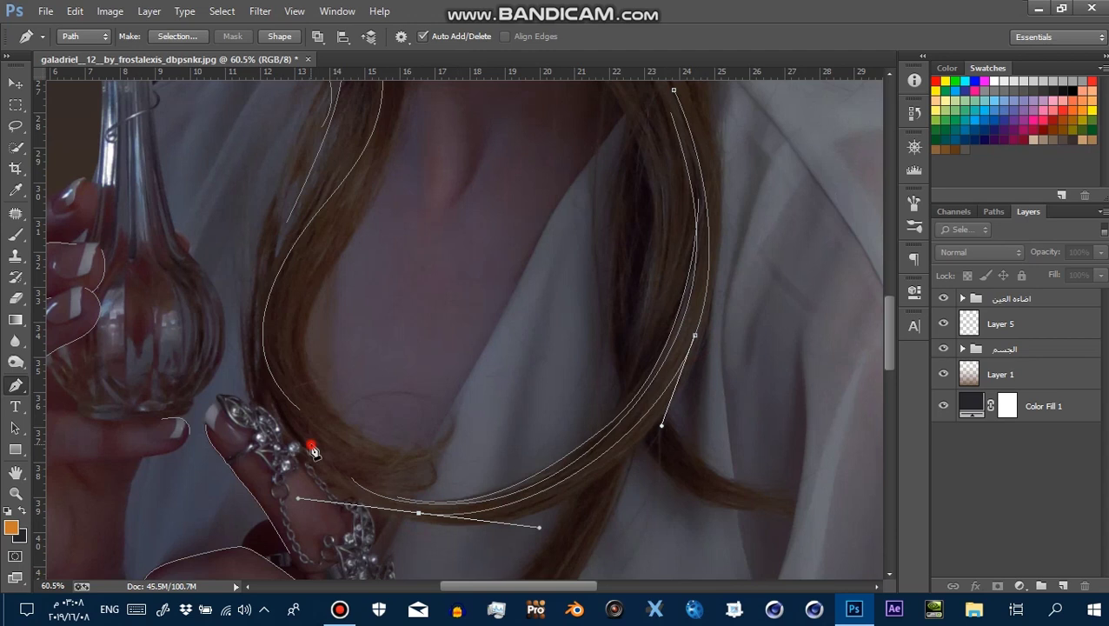
# Trace and close another hair-strand path beside the bottle
pyautogui.moveTo(604, 433); pyautogui.dragTo(527, 347)
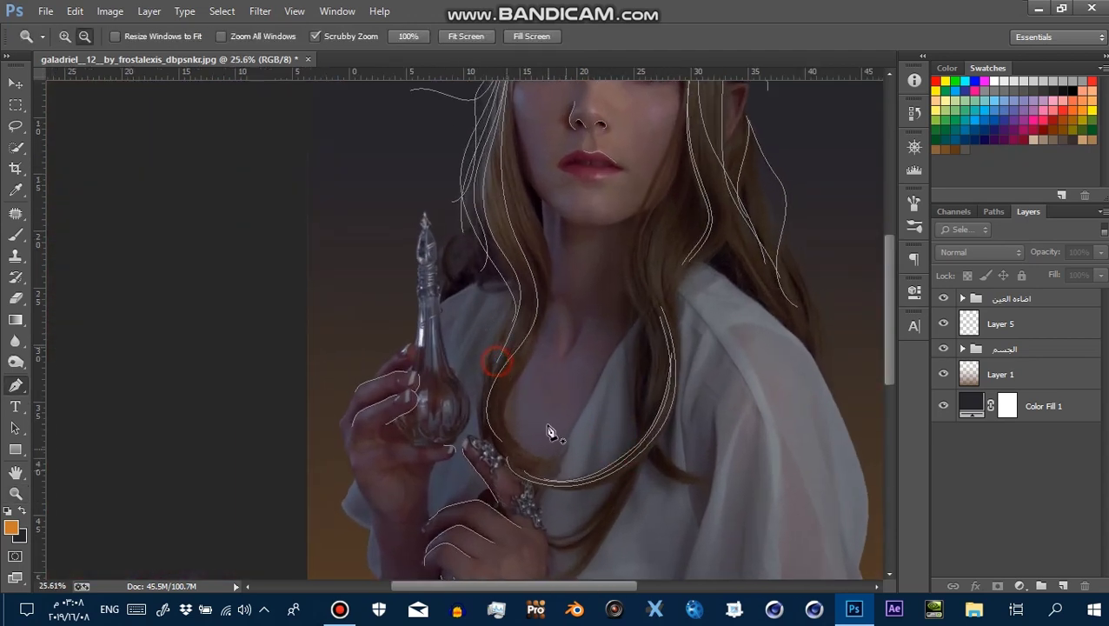
pyautogui.moveTo(549, 432); pyautogui.dragTo(648, 414)
pyautogui.moveTo(540, 185); pyautogui.dragTo(626, 483)
pyautogui.click(531, 178)
pyautogui.moveTo(631, 558); pyautogui.dragTo(635, 233)
pyautogui.moveTo(588, 358); pyautogui.dragTo(504, 474)
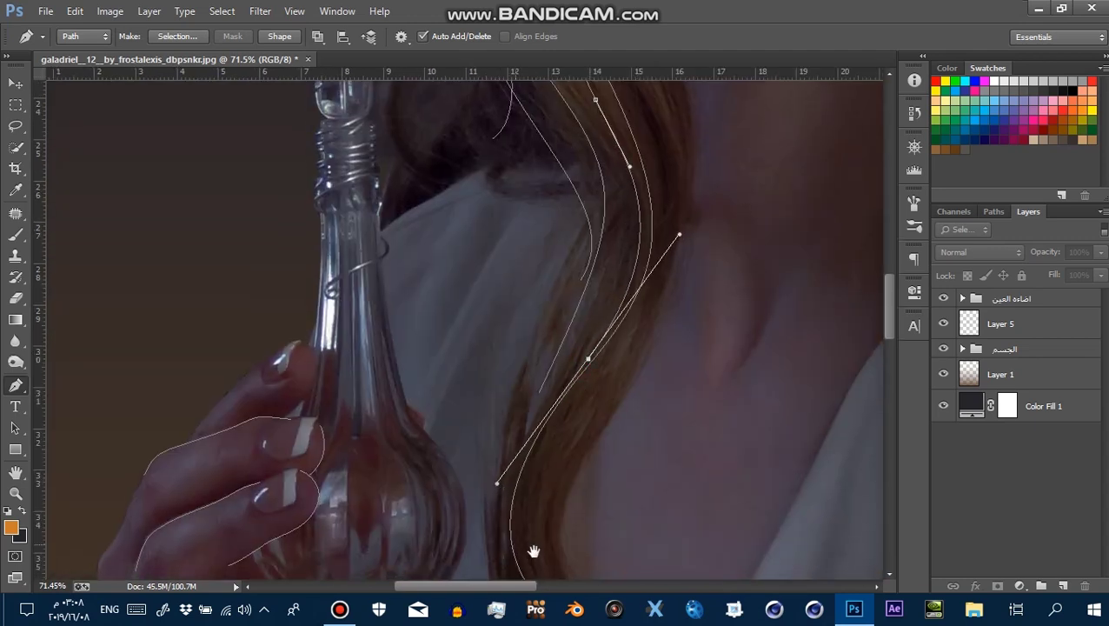
pyautogui.moveTo(532, 550); pyautogui.dragTo(523, 387)
pyautogui.moveTo(551, 452); pyautogui.dragTo(622, 518)
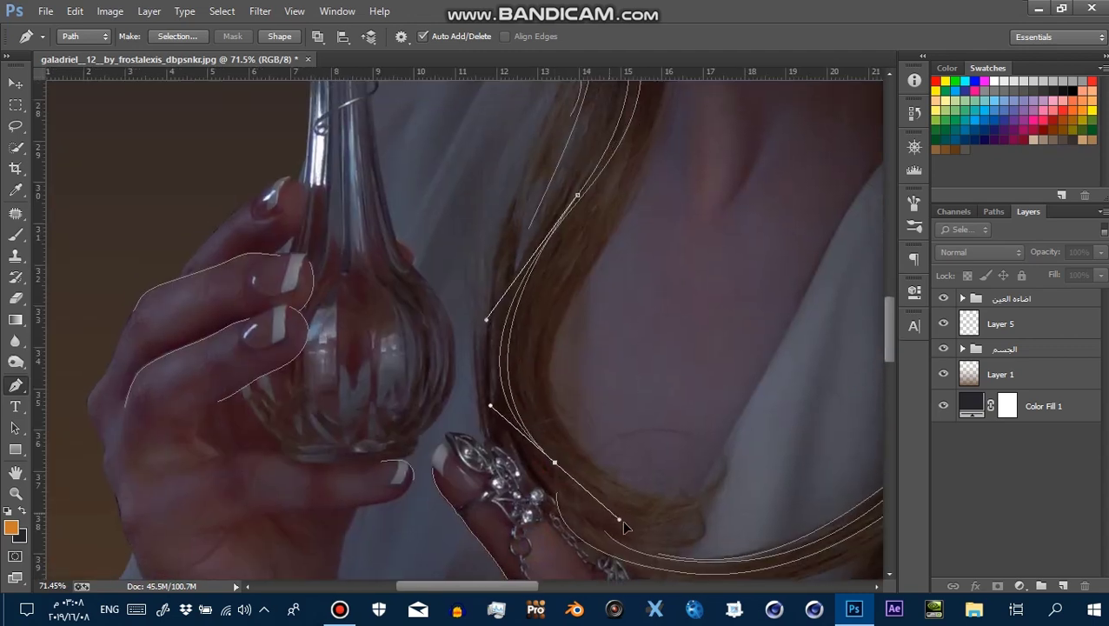
pyautogui.press('z')
pyautogui.moveTo(625, 409)
pyautogui.mouseDown()
pyautogui.moveTo(382, 263)
pyautogui.moveTo(453, 324)
pyautogui.mouseUp()
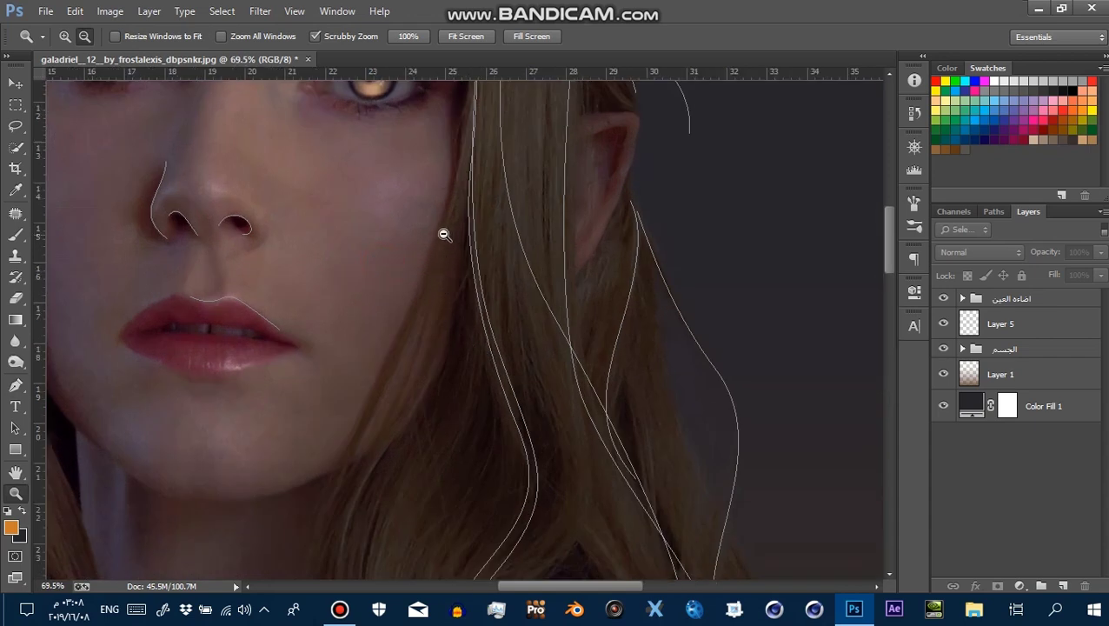
# With the Pen, trace a hair strand from beside the cheek down over the shoulder
pyautogui.click(15, 386)
pyautogui.moveTo(456, 205); pyautogui.dragTo(449, 240)
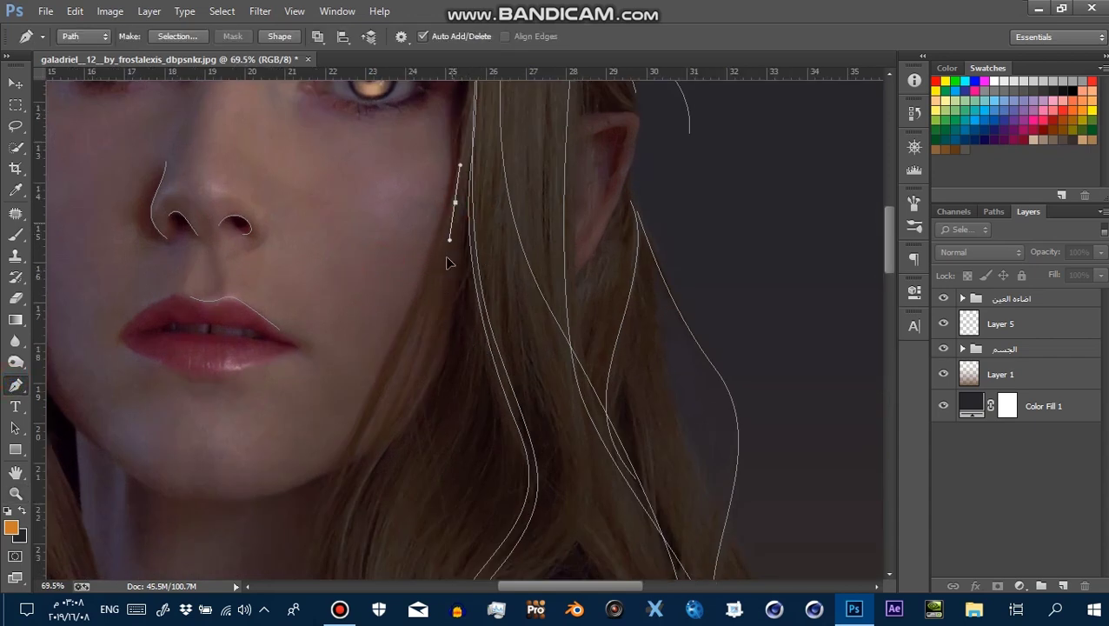
pyautogui.moveTo(370, 434); pyautogui.dragTo(425, 388)
pyautogui.hotkey('ctrl', 'z')
pyautogui.moveTo(390, 420); pyautogui.dragTo(323, 530)
pyautogui.moveTo(383, 475); pyautogui.dragTo(435, 266)
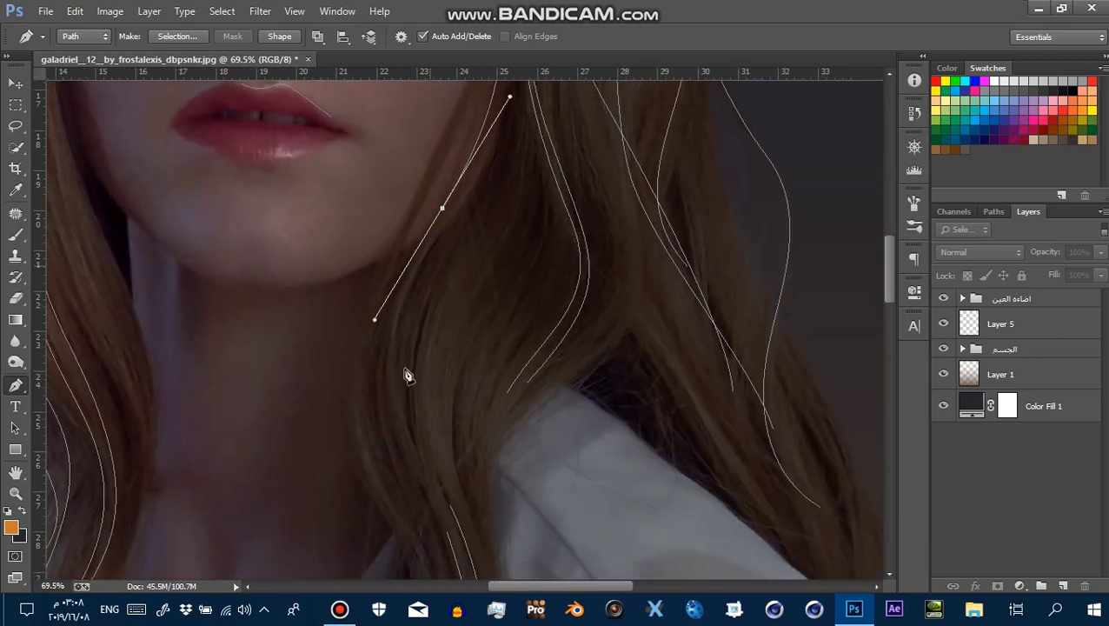
pyautogui.moveTo(405, 465)
pyautogui.mouseDown()
pyautogui.moveTo(452, 537)
pyautogui.moveTo(416, 331)
pyautogui.mouseUp()
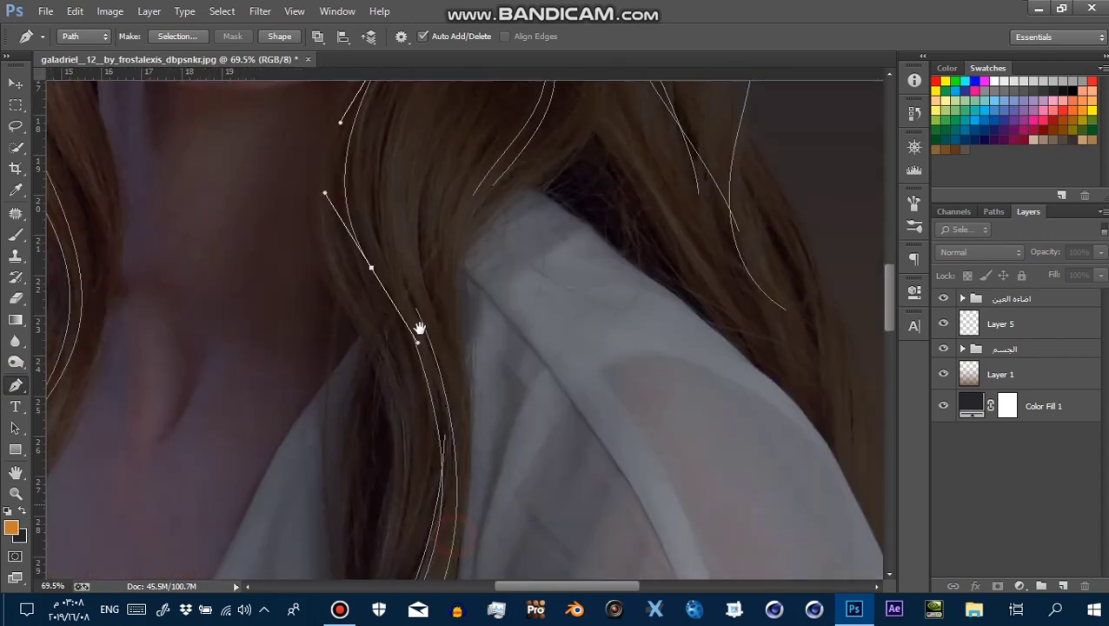
pyautogui.moveTo(431, 488); pyautogui.dragTo(407, 543)
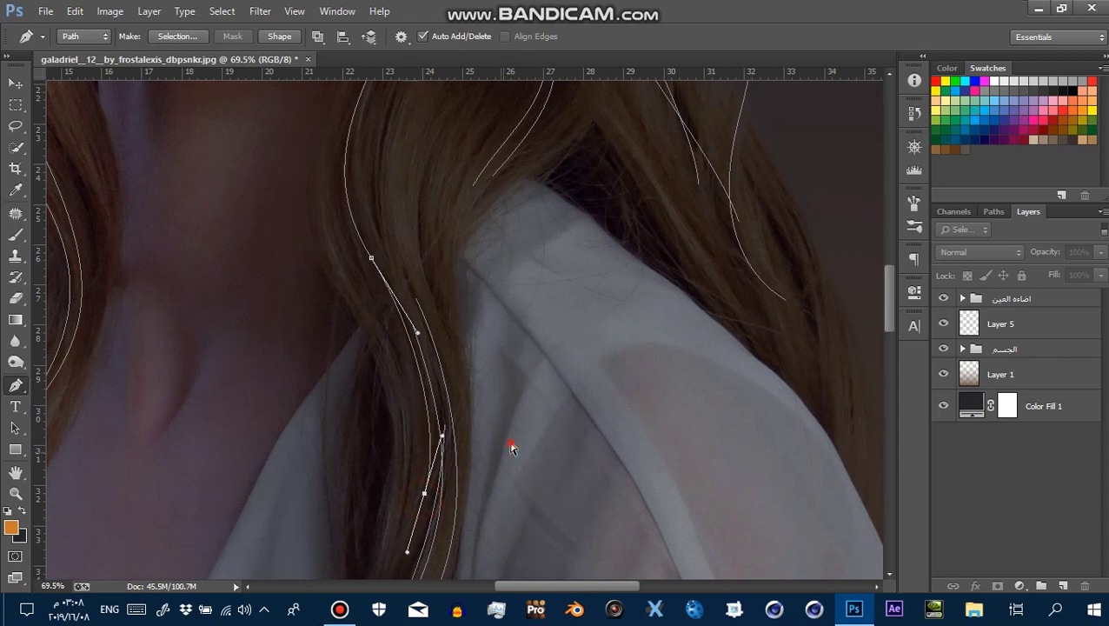
# Trace the hair edge from beside the temple down toward the neck and end the path
pyautogui.moveTo(507, 448); pyautogui.dragTo(460, 231)
pyautogui.moveTo(537, 219); pyautogui.dragTo(507, 384)
pyautogui.moveTo(540, 160); pyautogui.dragTo(532, 191)
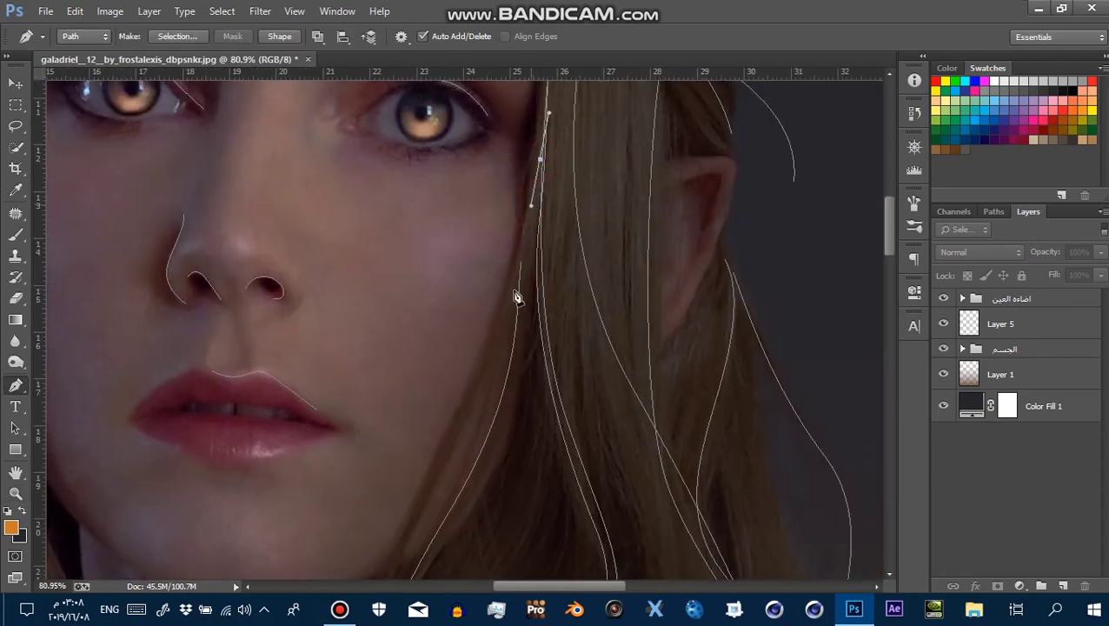
pyautogui.moveTo(491, 365)
pyautogui.mouseDown()
pyautogui.moveTo(455, 440)
pyautogui.moveTo(549, 216)
pyautogui.mouseUp()
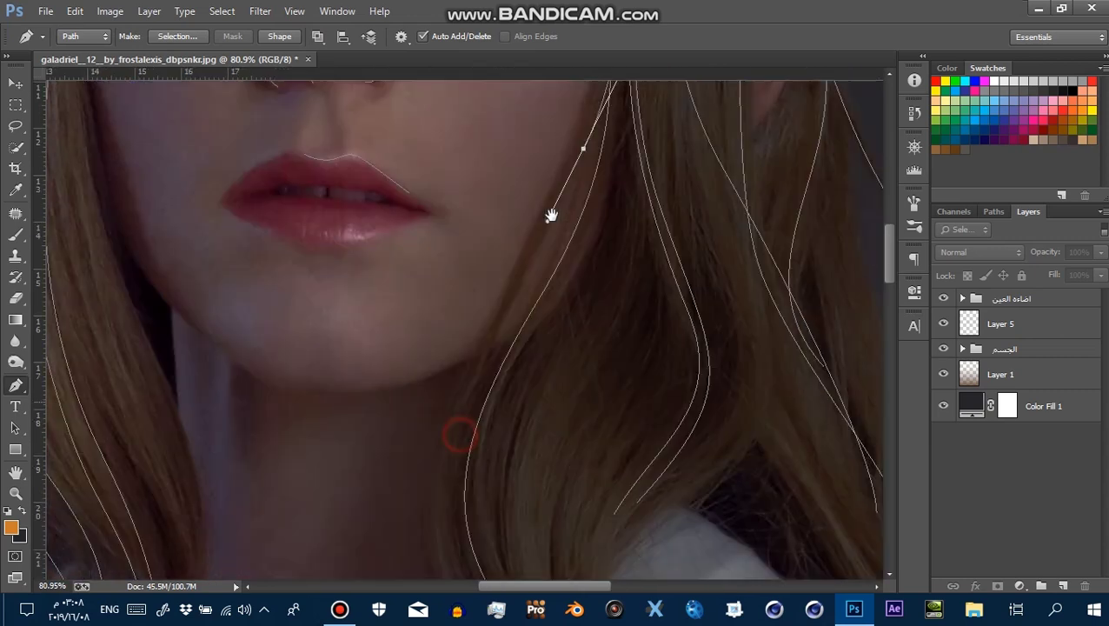
pyautogui.moveTo(469, 363)
pyautogui.mouseDown()
pyautogui.moveTo(445, 447)
pyautogui.moveTo(479, 247)
pyautogui.mouseUp()
pyautogui.moveTo(504, 404)
pyautogui.mouseDown()
pyautogui.moveTo(575, 502)
pyautogui.moveTo(559, 408)
pyautogui.mouseUp()
pyautogui.moveTo(559, 458); pyautogui.dragTo(539, 528)
pyautogui.keyDown('ctrl'); pyautogui.click(710, 354); pyautogui.keyUp('ctrl')
# Check the whole portrait, then start a new path on a strand beside the eye
pyautogui.press('z')
pyautogui.moveTo(641, 312)
pyautogui.mouseDown()
pyautogui.moveTo(557, 261)
pyautogui.moveTo(587, 258)
pyautogui.mouseUp()
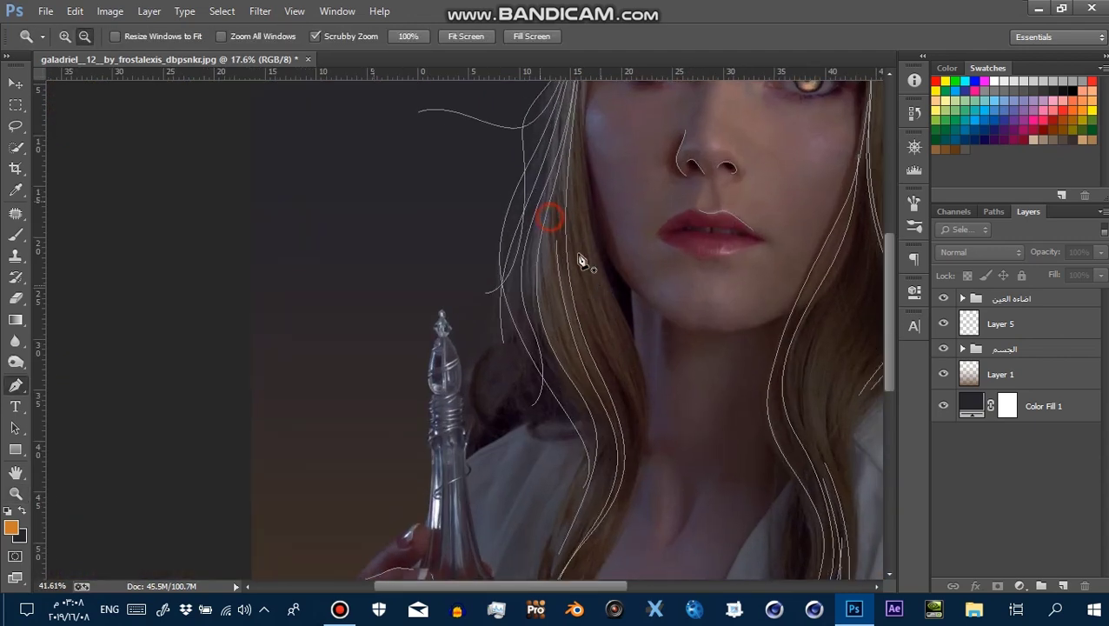
pyautogui.press('p')
pyautogui.moveTo(571, 197); pyautogui.dragTo(578, 219)
pyautogui.moveTo(531, 161)
pyautogui.mouseDown()
pyautogui.moveTo(512, 401)
pyautogui.moveTo(564, 217)
pyautogui.mouseUp()
pyautogui.moveTo(593, 136); pyautogui.dragTo(584, 164)
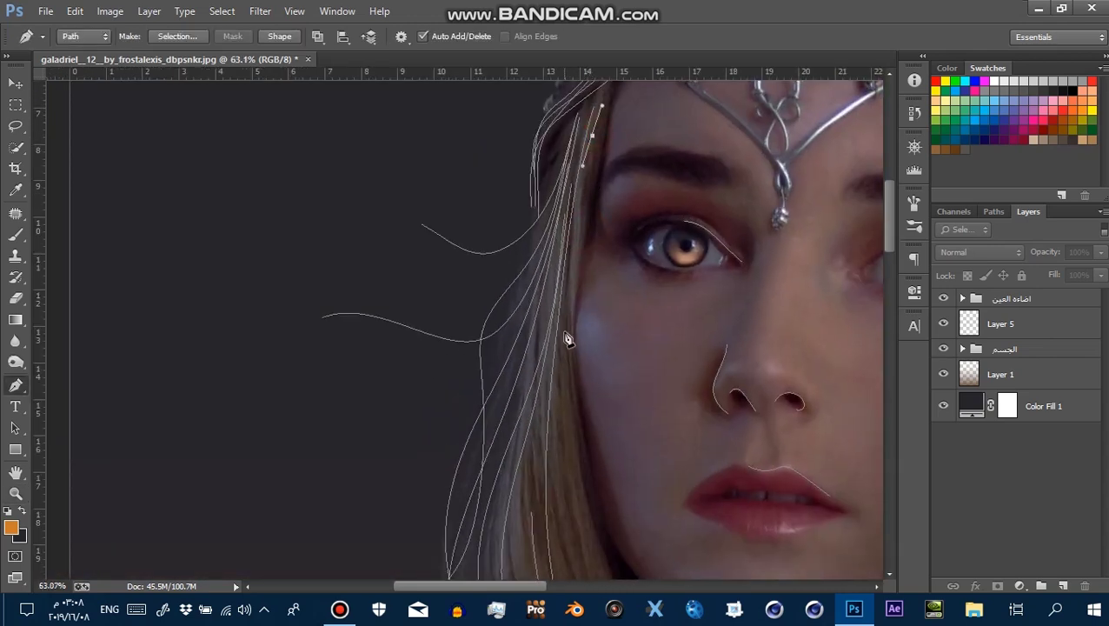
pyautogui.moveTo(565, 365); pyautogui.dragTo(565, 418)
# Continue that strand path down and to the right with anchors, then end it
pyautogui.click(560, 495)
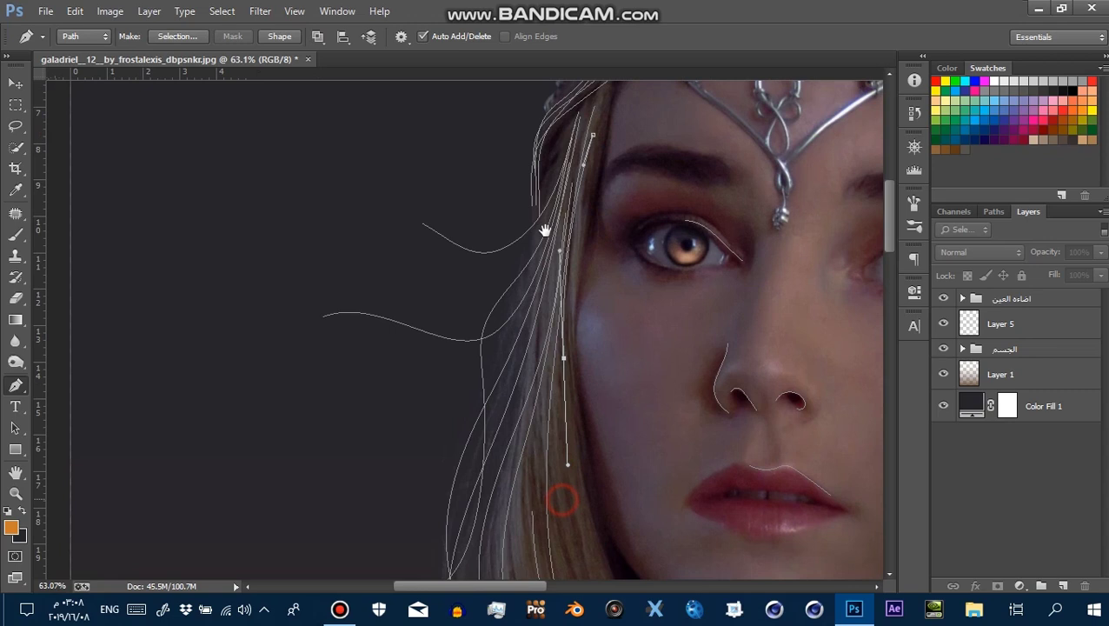
pyautogui.moveTo(559, 495); pyautogui.dragTo(565, 277)
pyautogui.click(582, 314)
pyautogui.click(612, 384)
pyautogui.click(641, 455)
pyautogui.click(618, 549)
pyautogui.keyDown('ctrl'); pyautogui.click(715, 497); pyautogui.keyUp('ctrl')
# Zoom out to view the whole figure with the new hair paths
pyautogui.press('z')
pyautogui.moveTo(674, 451); pyautogui.dragTo(549, 384)
pyautogui.moveTo(408, 324); pyautogui.dragTo(448, 435)
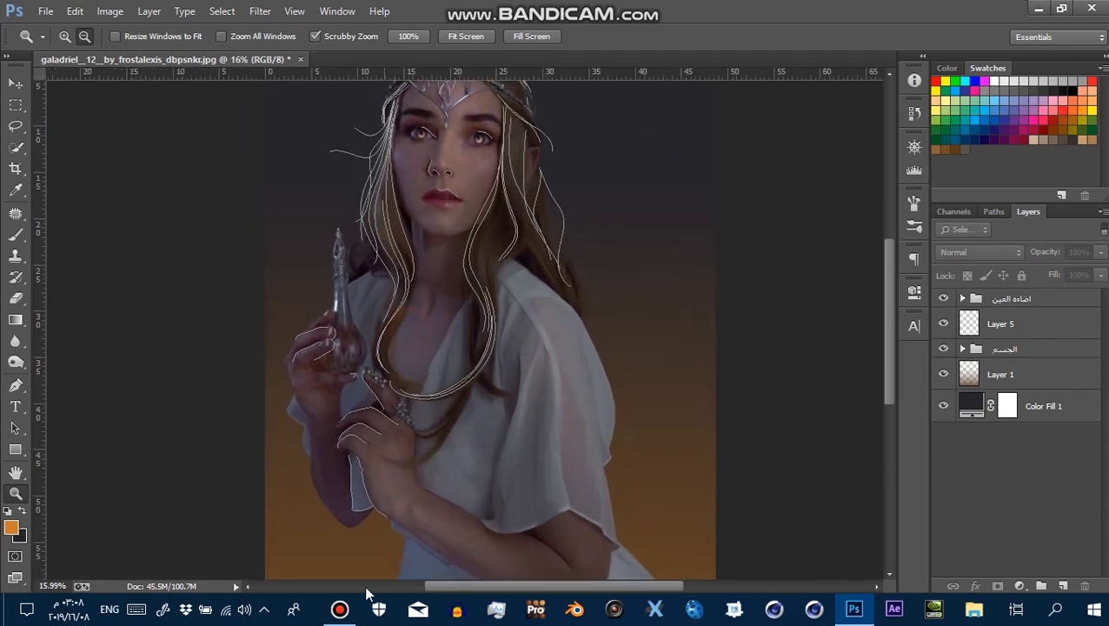
pyautogui.click(338, 608)
pyautogui.click(339, 609)
# Zoom in on the tiara and start a pen path along its wire
pyautogui.moveTo(319, 372)
pyautogui.mouseDown()
pyautogui.moveTo(326, 297)
pyautogui.moveTo(382, 273)
pyautogui.mouseUp()
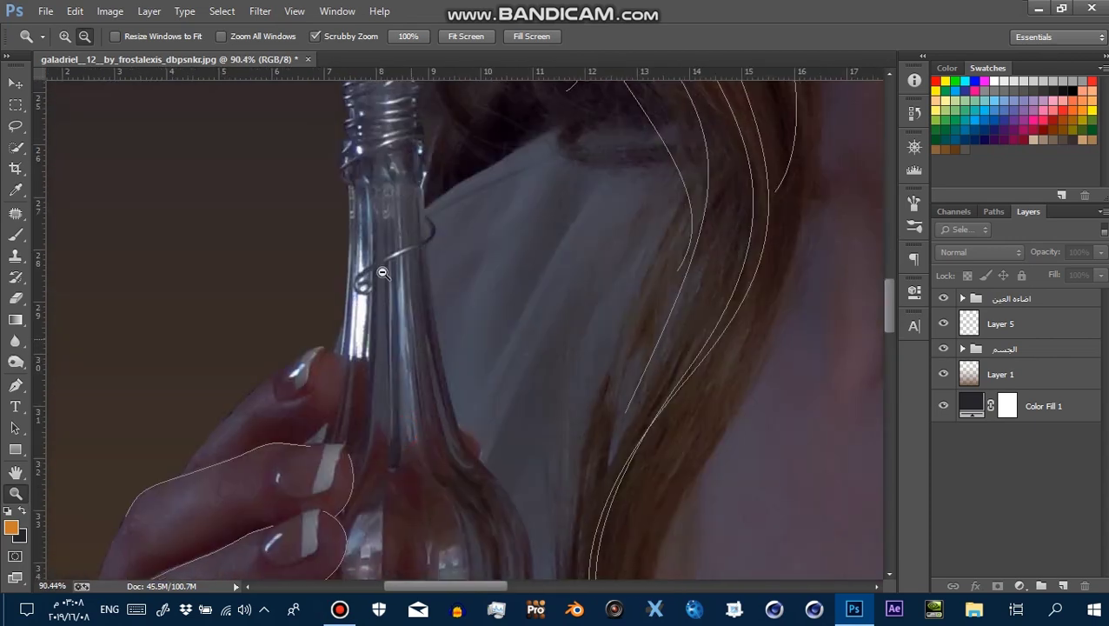
pyautogui.click(383, 273)
pyautogui.click(16, 385)
pyautogui.moveTo(534, 287)
pyautogui.mouseDown()
pyautogui.moveTo(470, 265)
pyautogui.moveTo(624, 299)
pyautogui.moveTo(487, 497)
pyautogui.mouseUp()
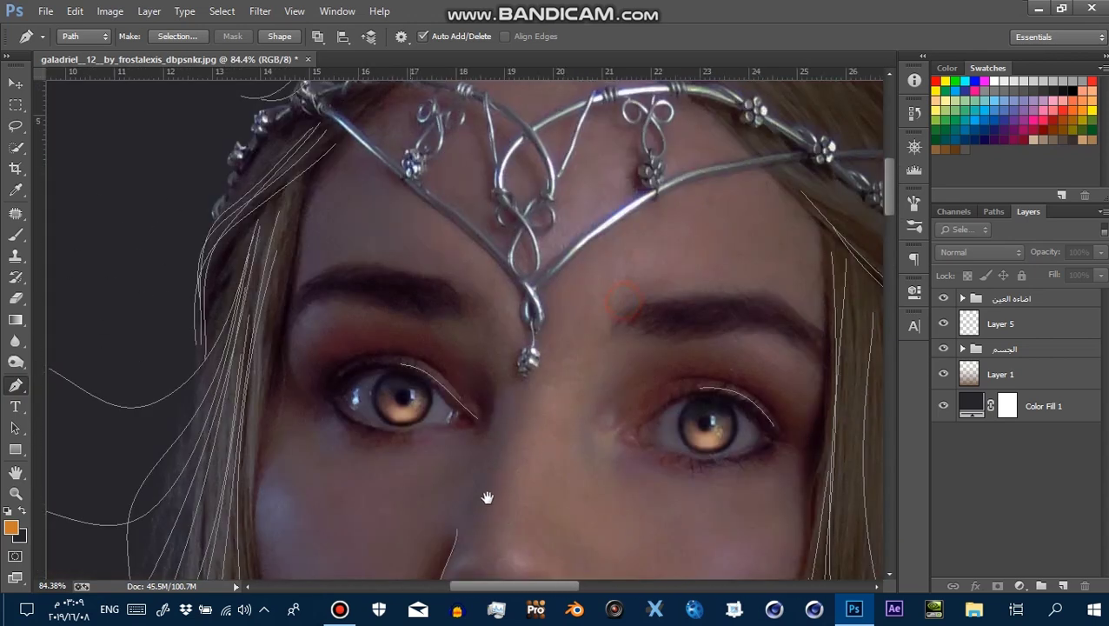
pyautogui.moveTo(339, 174); pyautogui.dragTo(382, 225)
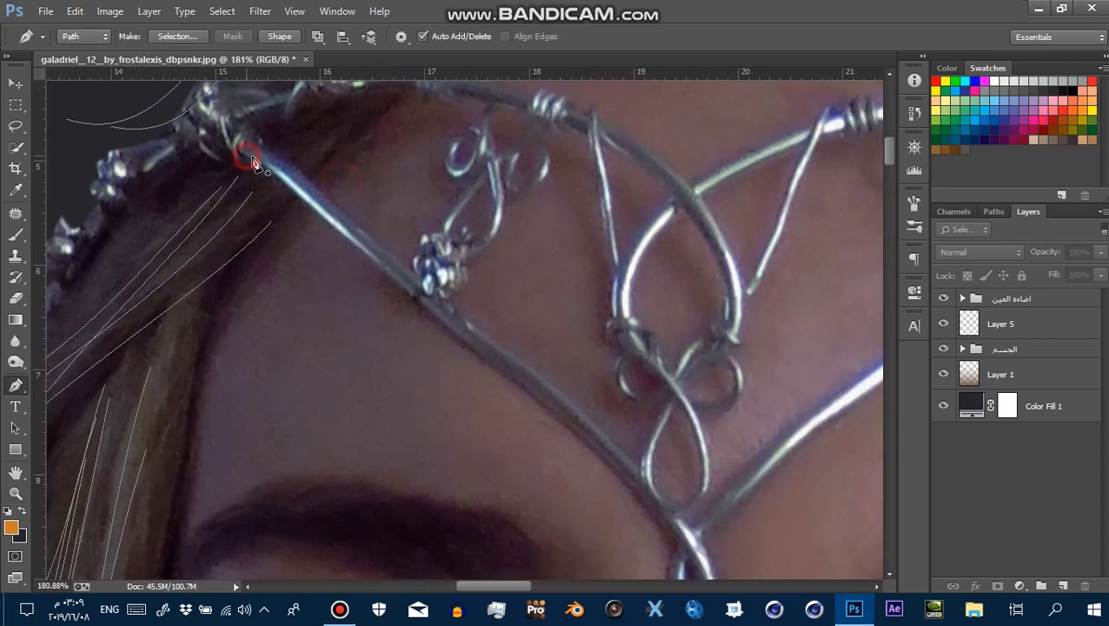
pyautogui.click(401, 280)
pyautogui.click(522, 382)
# Curve the path around the tiara's central loop and along the band
pyautogui.moveTo(607, 414); pyautogui.dragTo(533, 268)
pyautogui.moveTo(588, 350); pyautogui.dragTo(616, 394)
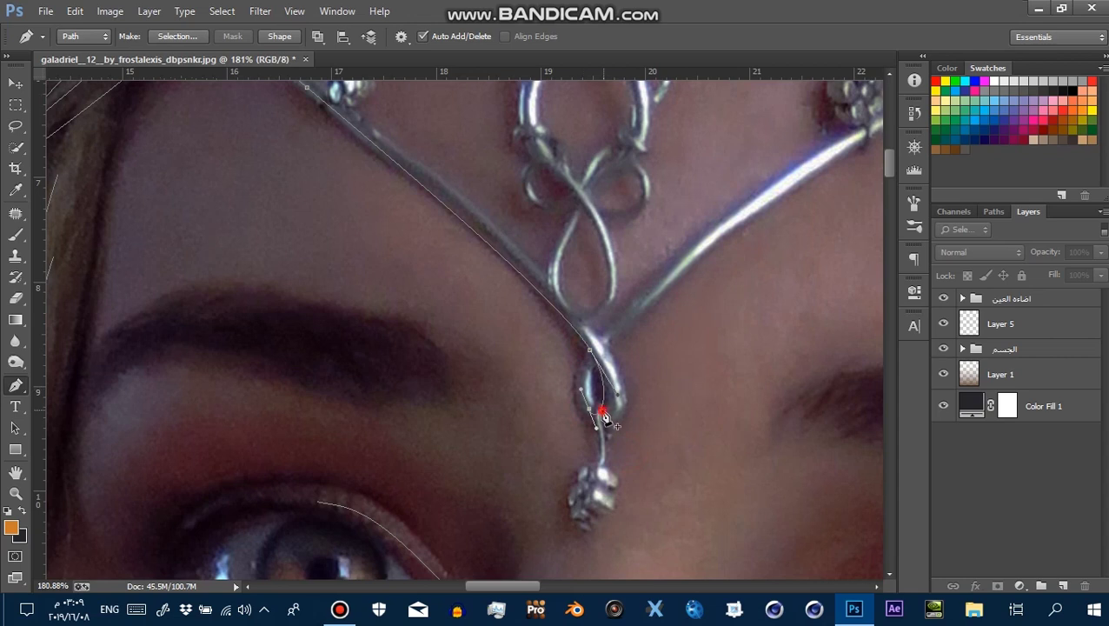
pyautogui.moveTo(593, 413)
pyautogui.mouseDown()
pyautogui.moveTo(611, 428)
pyautogui.moveTo(590, 415)
pyautogui.moveTo(634, 306)
pyautogui.mouseUp()
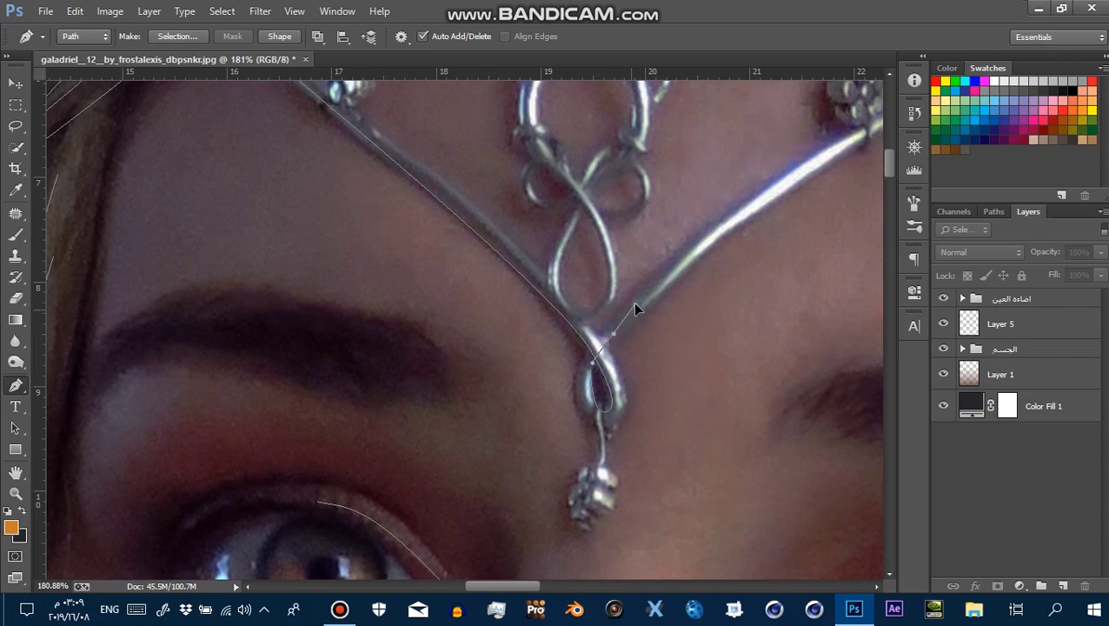
pyautogui.moveTo(802, 190); pyautogui.dragTo(594, 372)
pyautogui.moveTo(634, 337)
pyautogui.mouseDown()
pyautogui.moveTo(751, 264)
pyautogui.moveTo(513, 352)
pyautogui.mouseUp()
pyautogui.click(573, 337)
pyautogui.moveTo(661, 319); pyautogui.dragTo(627, 340)
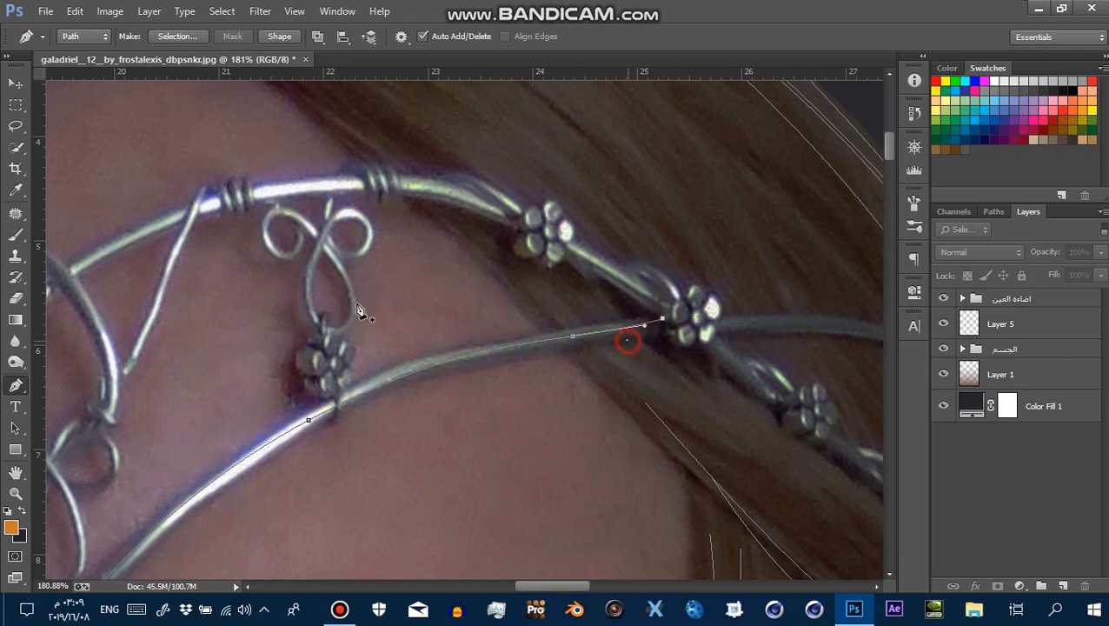
# Trace the central loop upward and the upper diadem band, then end the path
pyautogui.moveTo(359, 311); pyautogui.dragTo(531, 374)
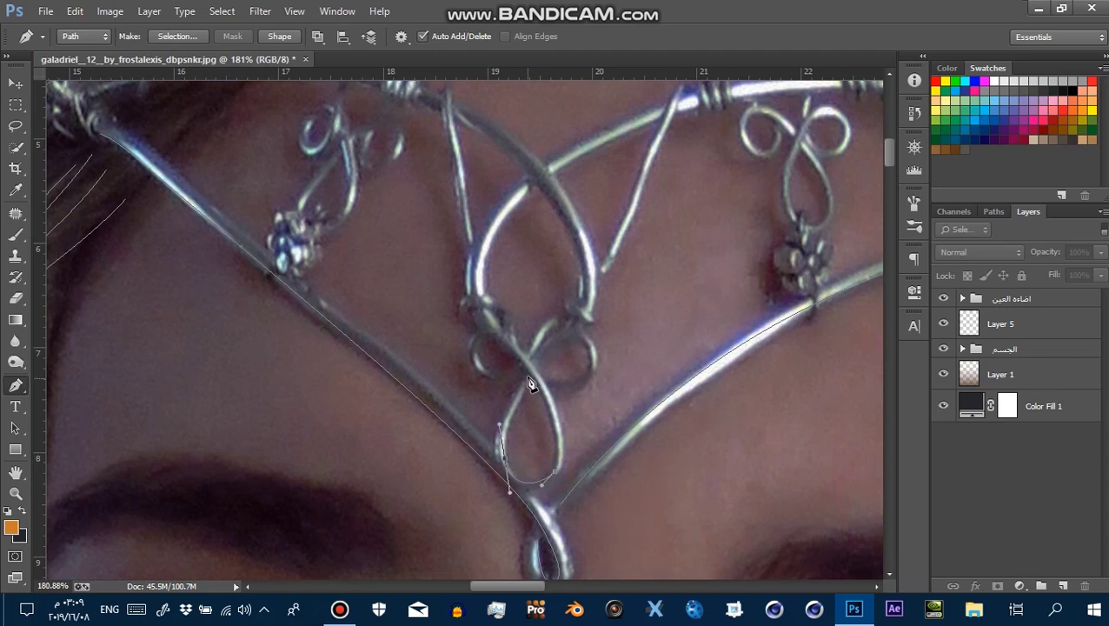
pyautogui.click(550, 328)
pyautogui.keyDown('alt'); pyautogui.click(595, 382); pyautogui.keyUp('alt')
pyautogui.moveTo(447, 260)
pyautogui.mouseDown()
pyautogui.moveTo(519, 306)
pyautogui.moveTo(399, 307)
pyautogui.mouseUp()
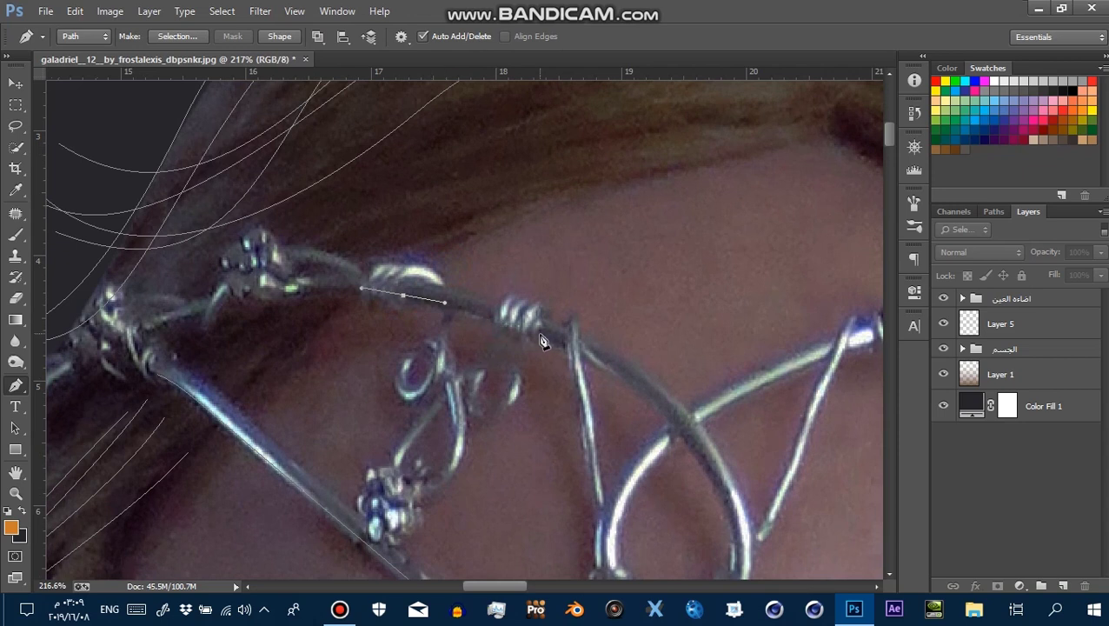
pyautogui.moveTo(607, 371); pyautogui.dragTo(458, 206)
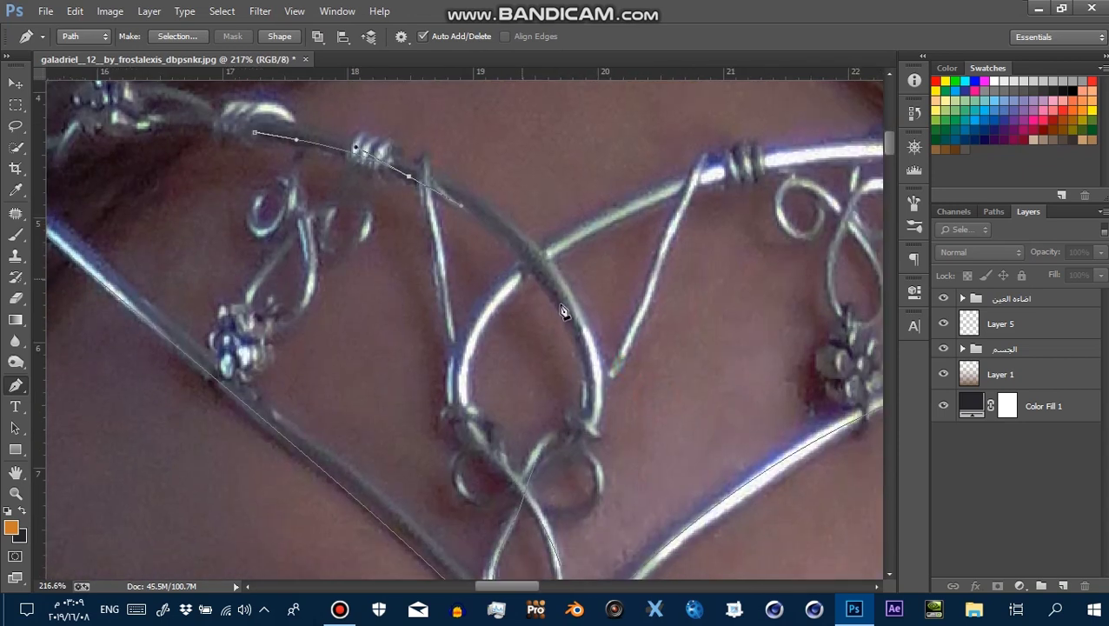
pyautogui.moveTo(563, 315); pyautogui.dragTo(595, 391)
pyautogui.click(574, 418)
pyautogui.keyDown('ctrl'); pyautogui.click(654, 370); pyautogui.keyUp('ctrl')
# Start a curved path at the tiara's left end
pyautogui.scroll(-4, 476, 402)
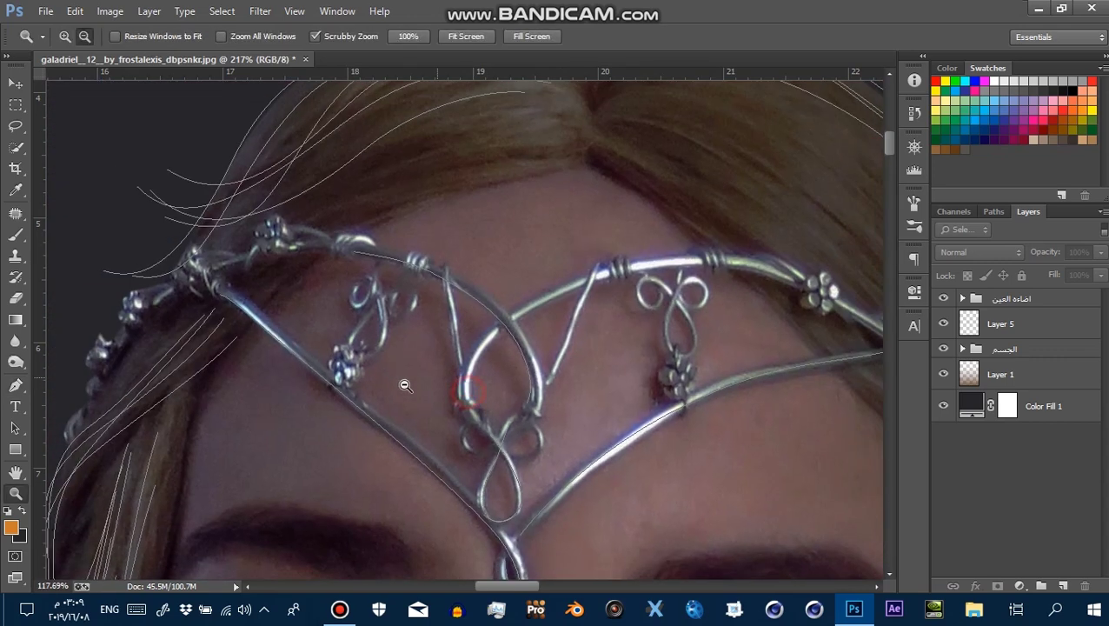
pyautogui.scroll(2, 404, 258)
pyautogui.scroll(-2, 404, 258)
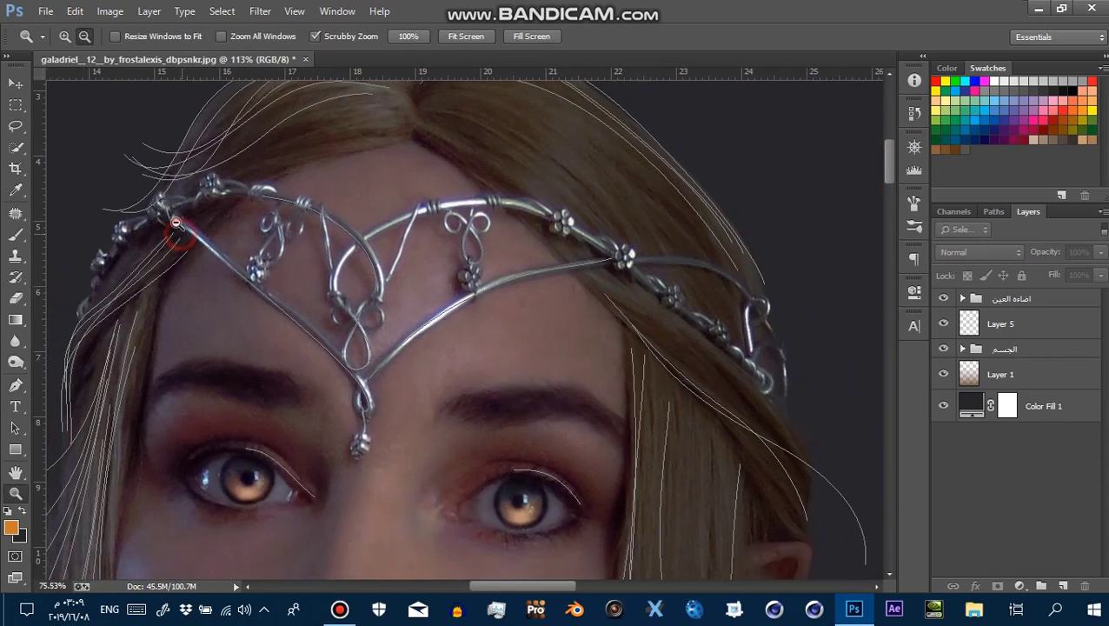
pyautogui.scroll(3, 193, 215)
pyautogui.scroll(4, 198, 226)
pyautogui.moveTo(200, 234); pyautogui.dragTo(201, 222)
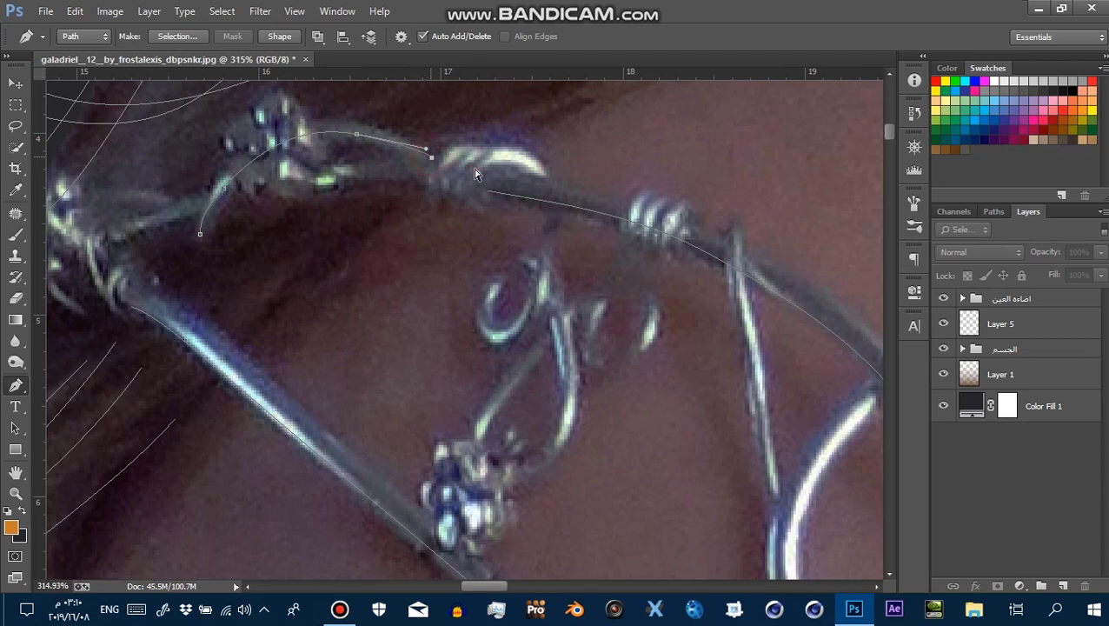
pyautogui.scroll(-12, 217, 154)
pyautogui.scroll(2, 384, 297)
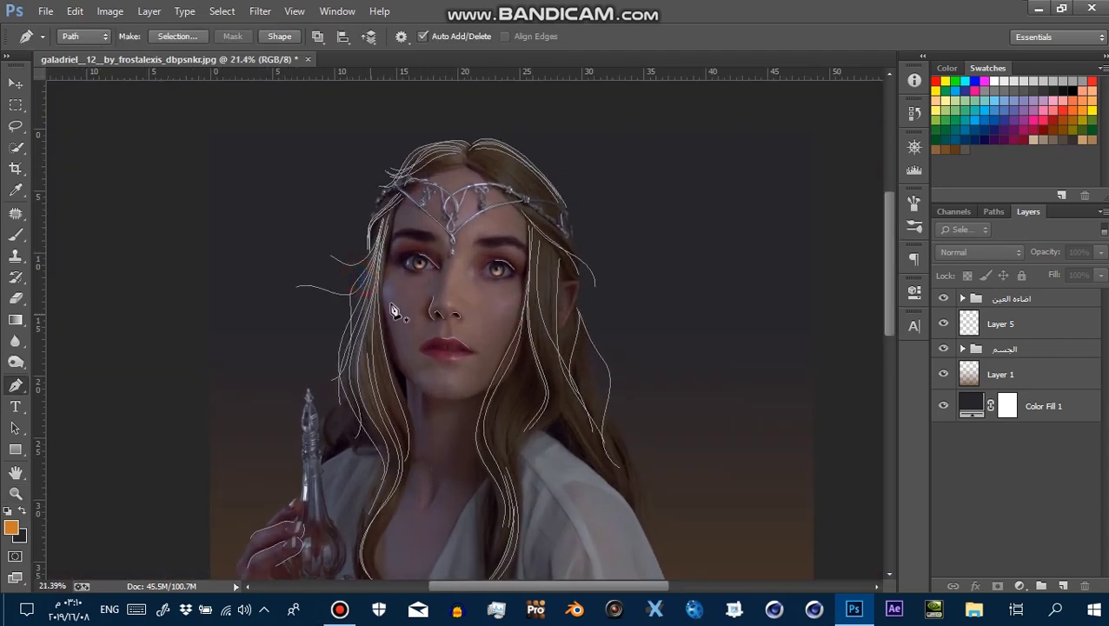
# Select the Brush tool and drag Layer 5 to the top of the layer stack
pyautogui.scroll(2, 732, 335)
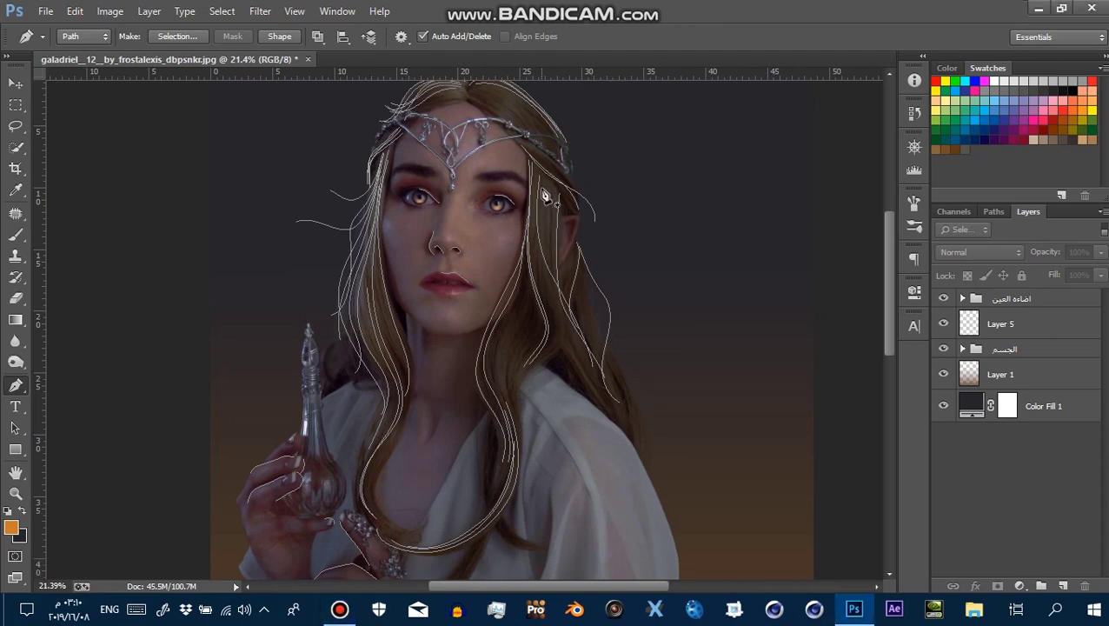
pyautogui.scroll(1, 294, 251)
pyautogui.click(17, 234)
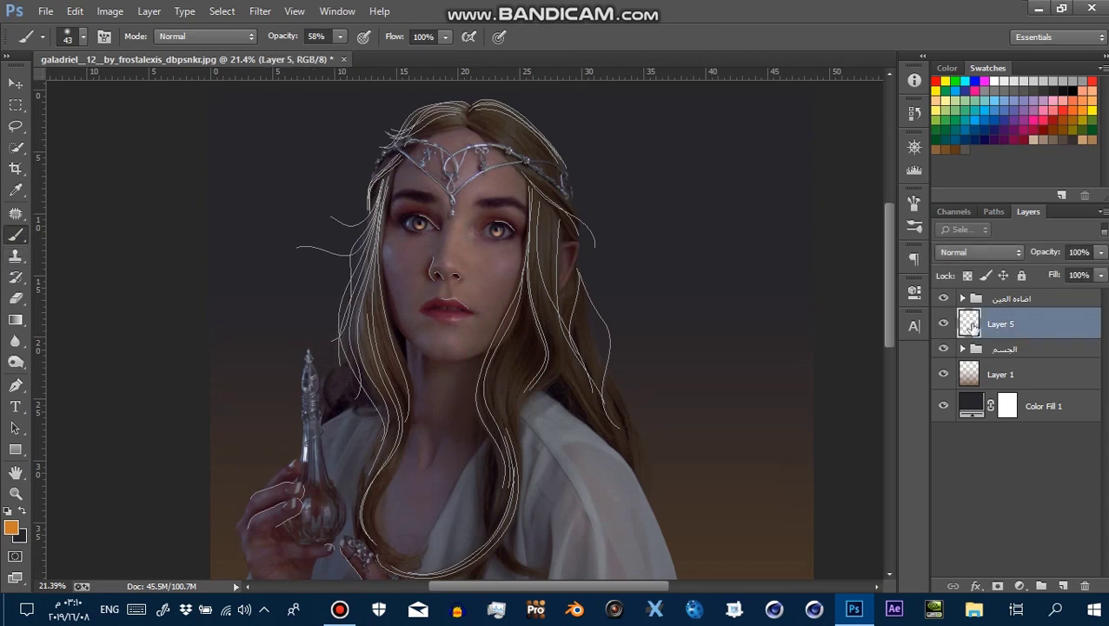
pyautogui.moveTo(999, 313); pyautogui.dragTo(1015, 296)
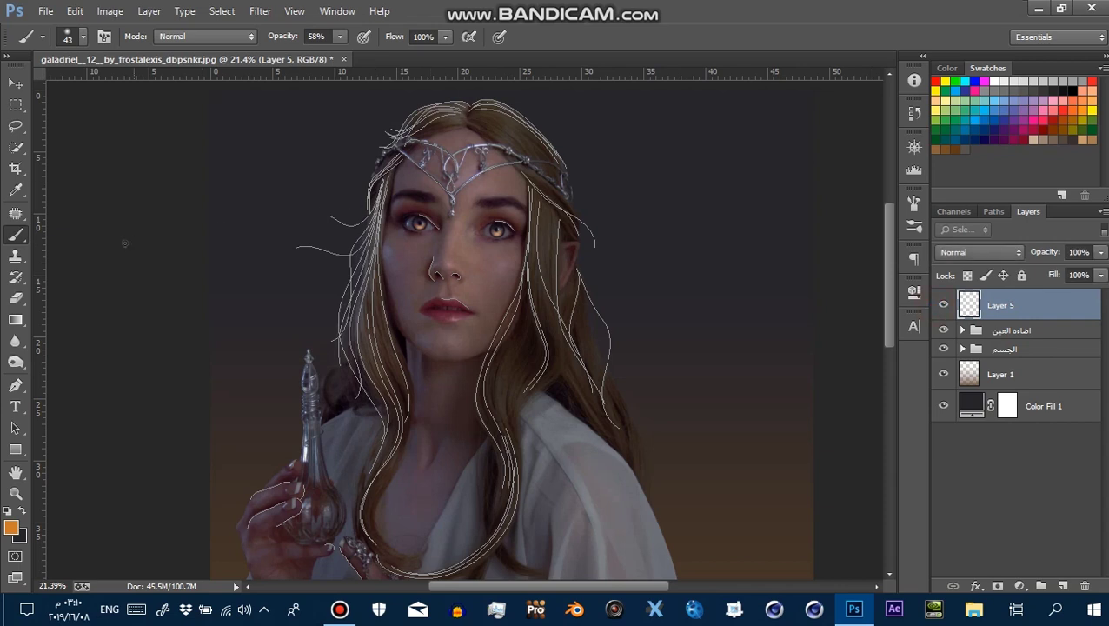
# Set the brush tip size to 1 px in the brush options
pyautogui.rightClick(242, 235)
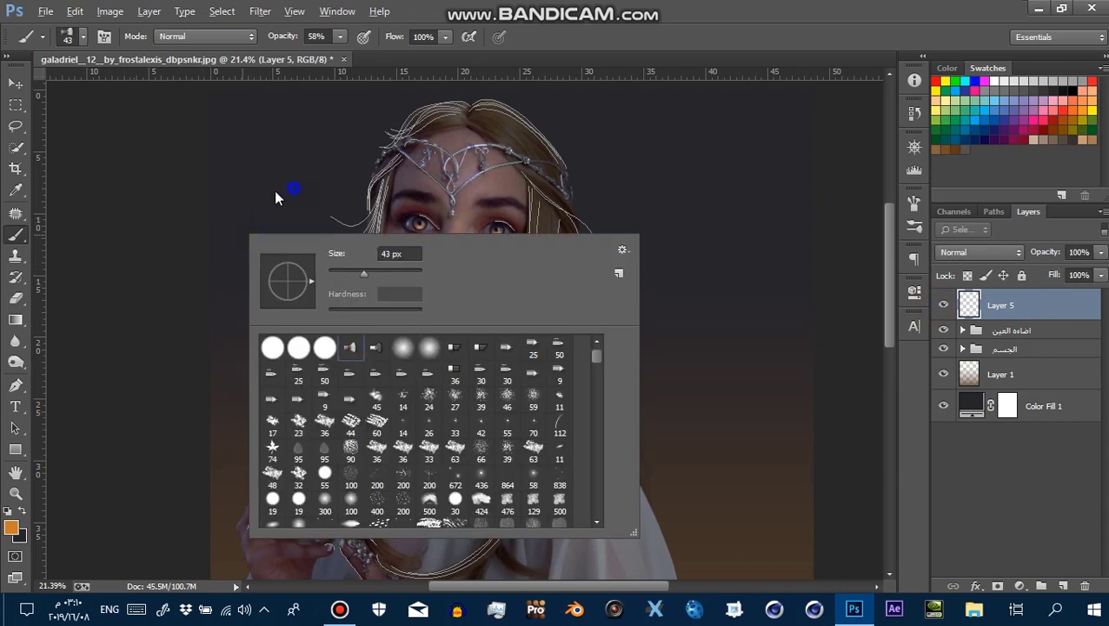
pyautogui.click(289, 173)
pyautogui.moveTo(304, 193); pyautogui.dragTo(314, 162)
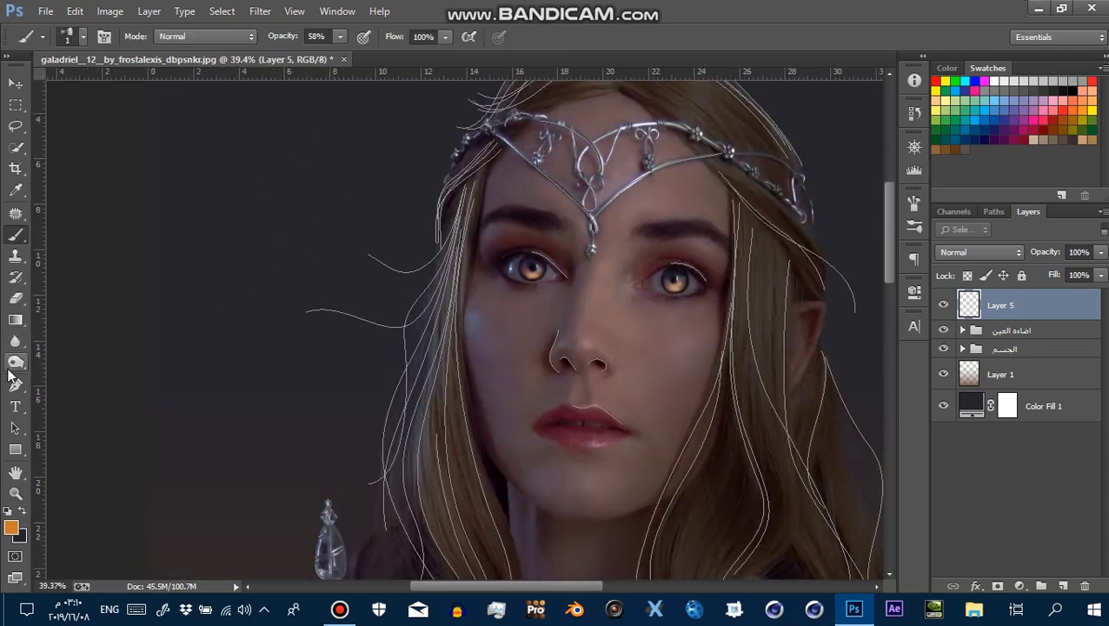
pyautogui.click(15, 383)
pyautogui.moveTo(435, 324)
pyautogui.mouseDown()
pyautogui.moveTo(402, 218)
pyautogui.moveTo(572, 475)
pyautogui.mouseUp()
# Marquee-select all the pen paths and make Layer 5 the target layer
pyautogui.press('z')
pyautogui.moveTo(461, 181); pyautogui.dragTo(608, 343)
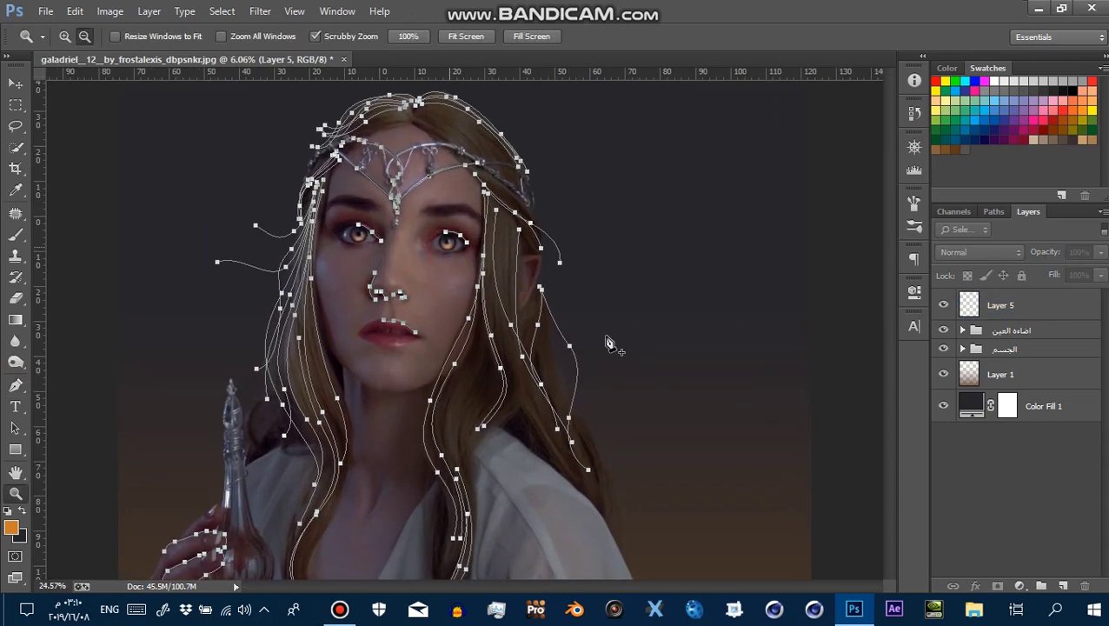
pyautogui.press('p')
pyautogui.click(967, 300)
# Stroke the selected paths onto Layer 5 with the Brush via Stroke Path
pyautogui.click(472, 251)
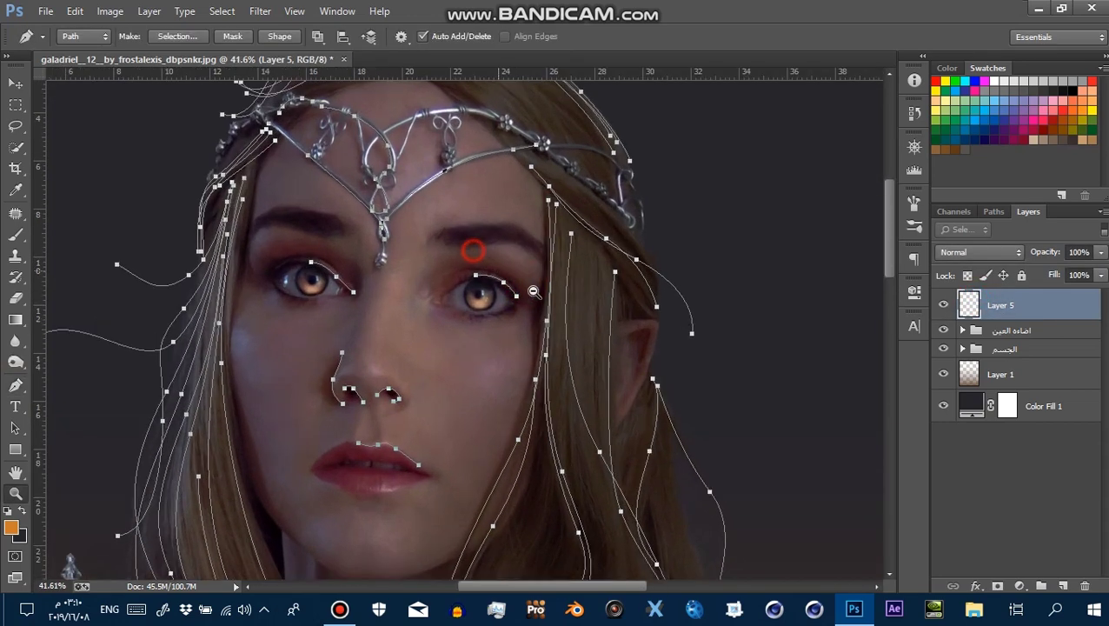
pyautogui.press('z')
pyautogui.moveTo(532, 291); pyautogui.dragTo(502, 236)
pyautogui.rightClick(502, 242)
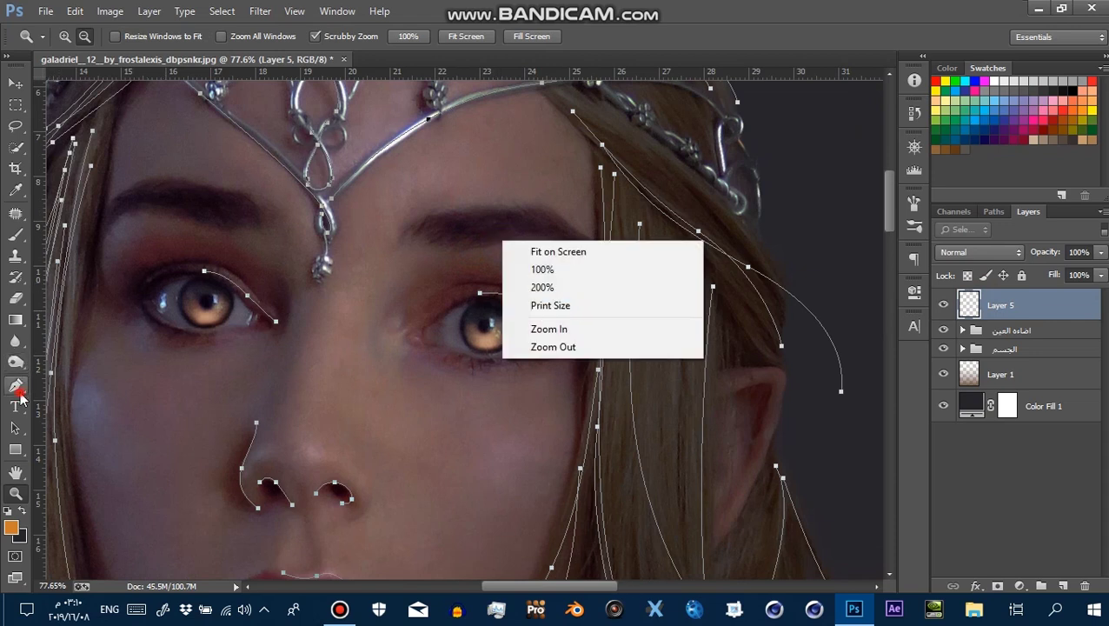
pyautogui.click(17, 391)
pyautogui.rightClick(321, 346)
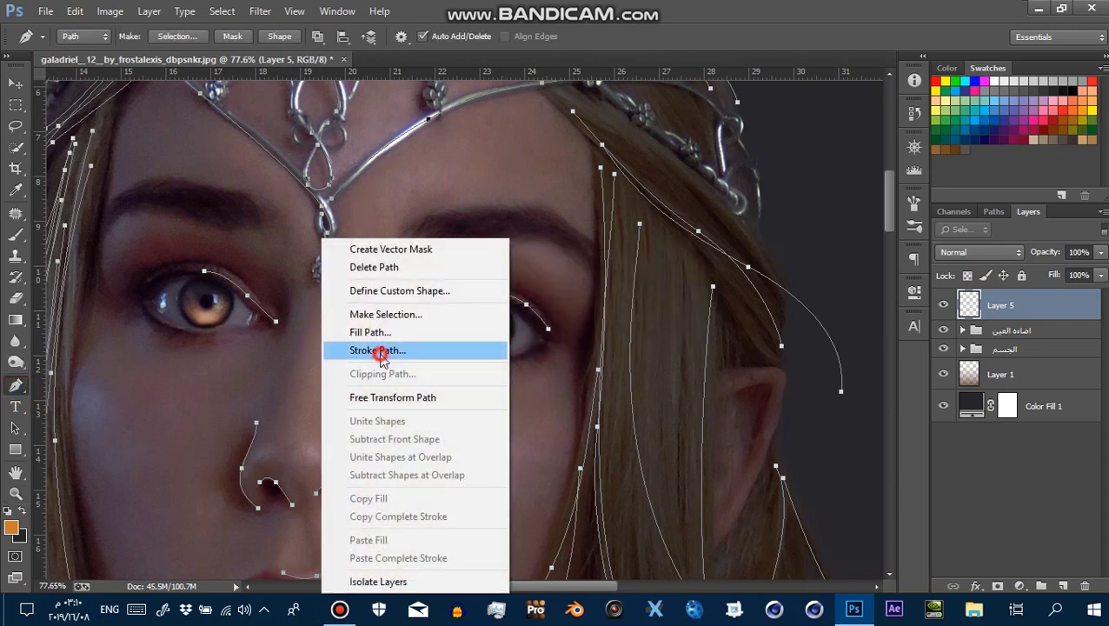
pyautogui.click(371, 349)
pyautogui.click(662, 207)
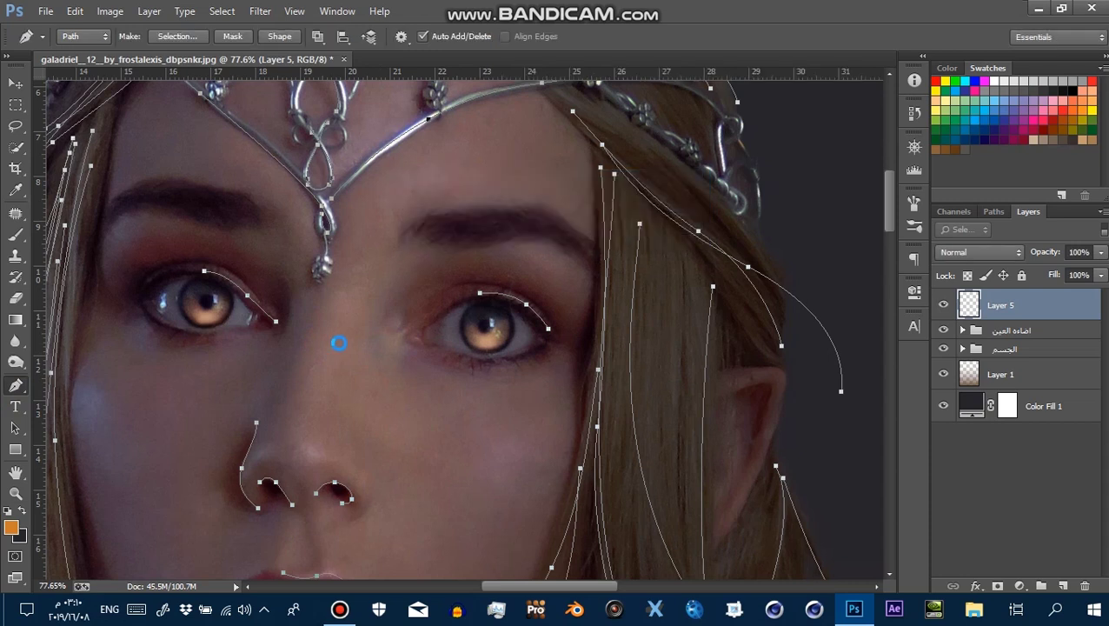
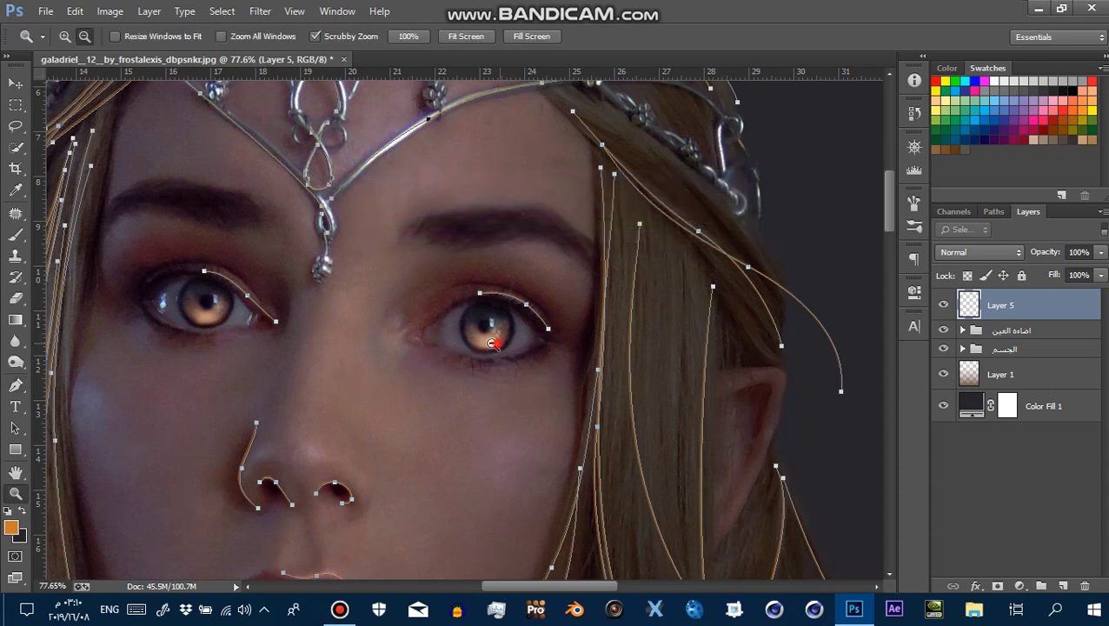
# Delete the guide path now that the eye rim-light strokes are finished
pyautogui.moveTo(499, 343); pyautogui.dragTo(458, 346)
pyautogui.rightClick(458, 346)
pyautogui.click(513, 266)
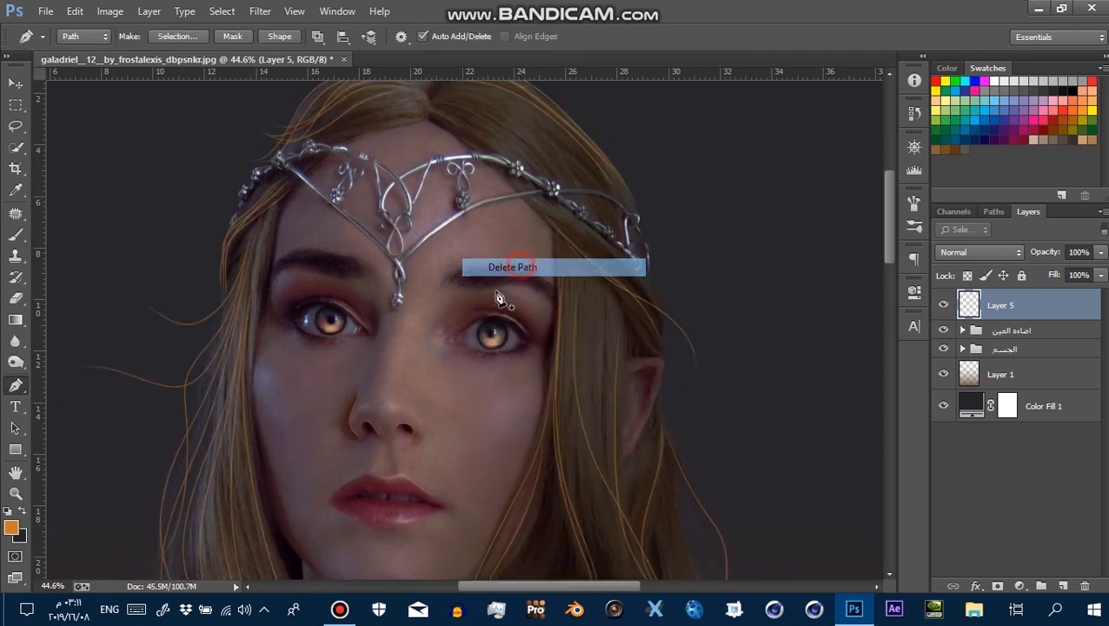
pyautogui.press('z')
pyautogui.moveTo(470, 304)
pyautogui.mouseDown()
pyautogui.moveTo(652, 378)
pyautogui.moveTo(611, 351)
pyautogui.mouseUp()
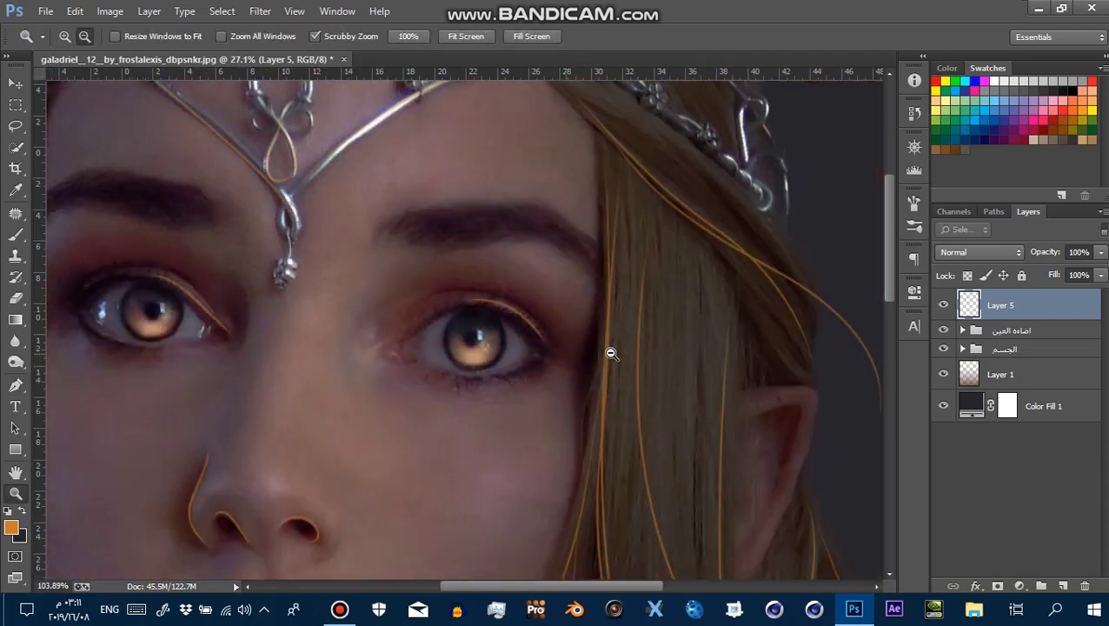
# Set Layer 5's blend mode to Linear Dodge (Add)
pyautogui.press('p')
pyautogui.click(980, 252)
pyautogui.click(989, 165)
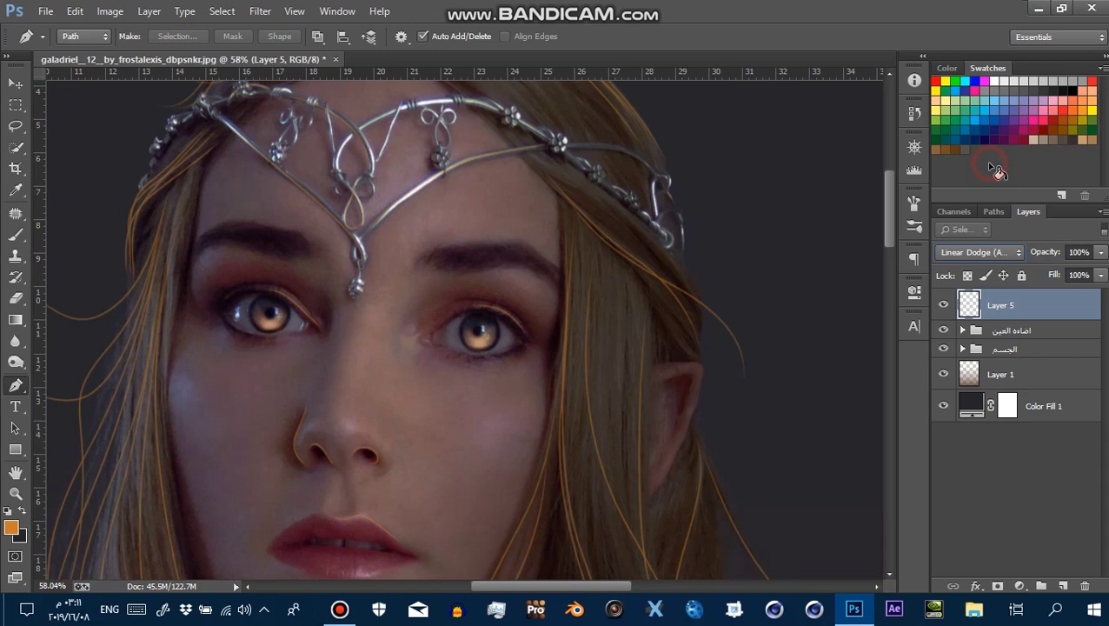
# Duplicate the glow layer with Ctrl+J, then hide and delete the copy
pyautogui.press('z')
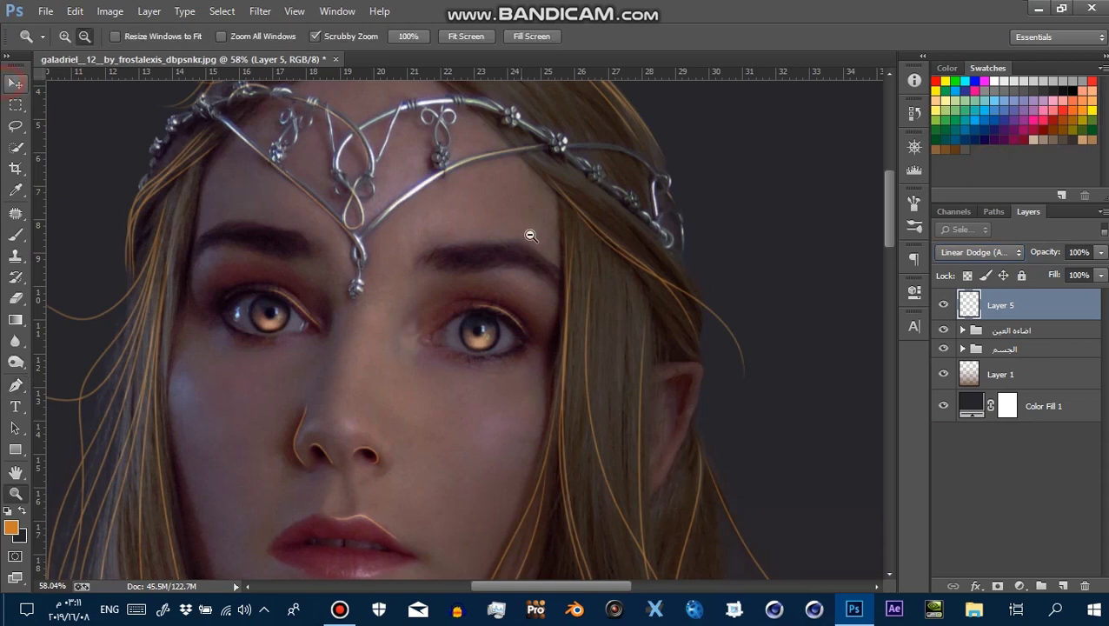
pyautogui.moveTo(527, 231); pyautogui.dragTo(486, 261)
pyautogui.click(452, 324)
pyautogui.moveTo(419, 305); pyautogui.dragTo(359, 470)
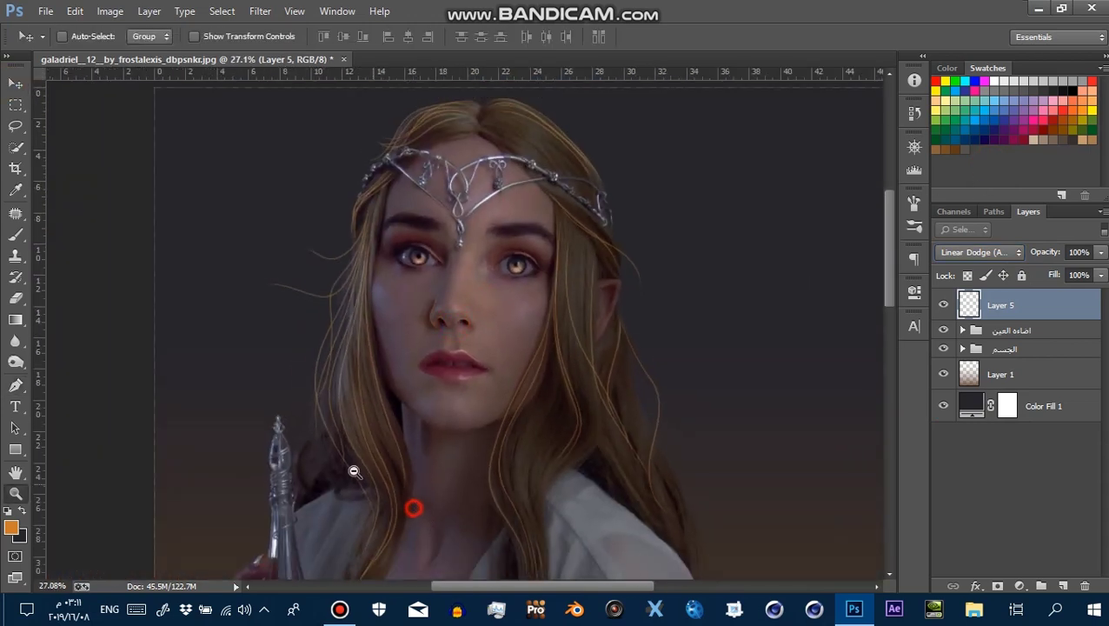
pyautogui.moveTo(426, 475); pyautogui.dragTo(482, 358)
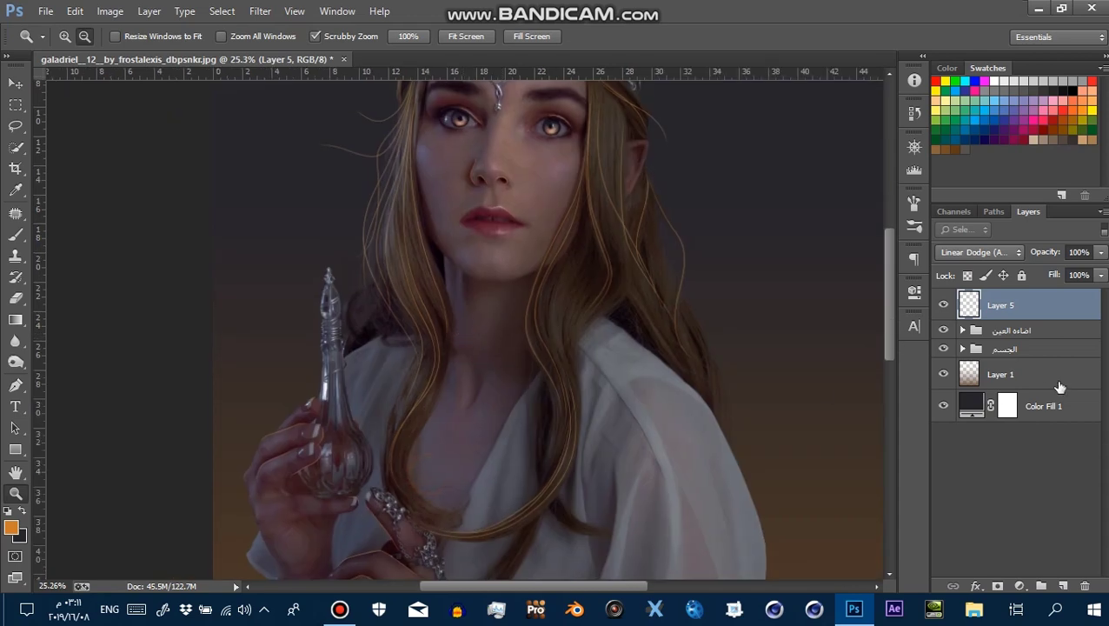
pyautogui.hotkey('ctrl', 'j')
pyautogui.scroll(1, 669, 225)
pyautogui.scroll(2, 591, 217)
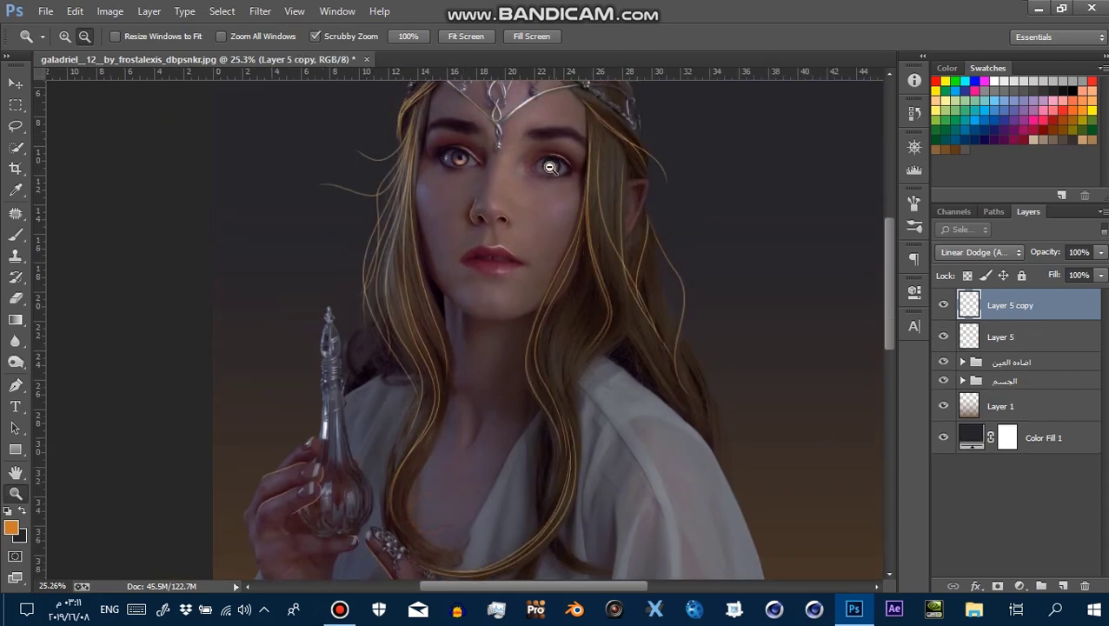
pyautogui.scroll(4, 624, 200)
pyautogui.scroll(-2, 625, 200)
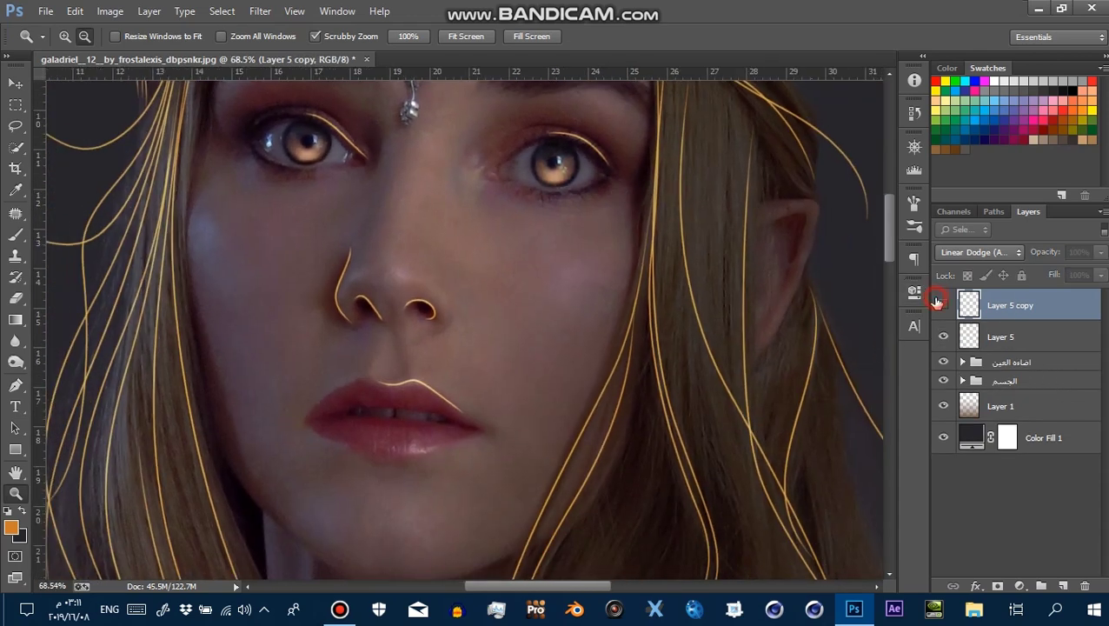
pyautogui.click(939, 302)
pyautogui.press('Delete')
# Apply Motion Blur at -15° angle and 5 px distance to Layer 5's glow strokes
pyautogui.click(219, 11)
pyautogui.moveTo(268, 191)
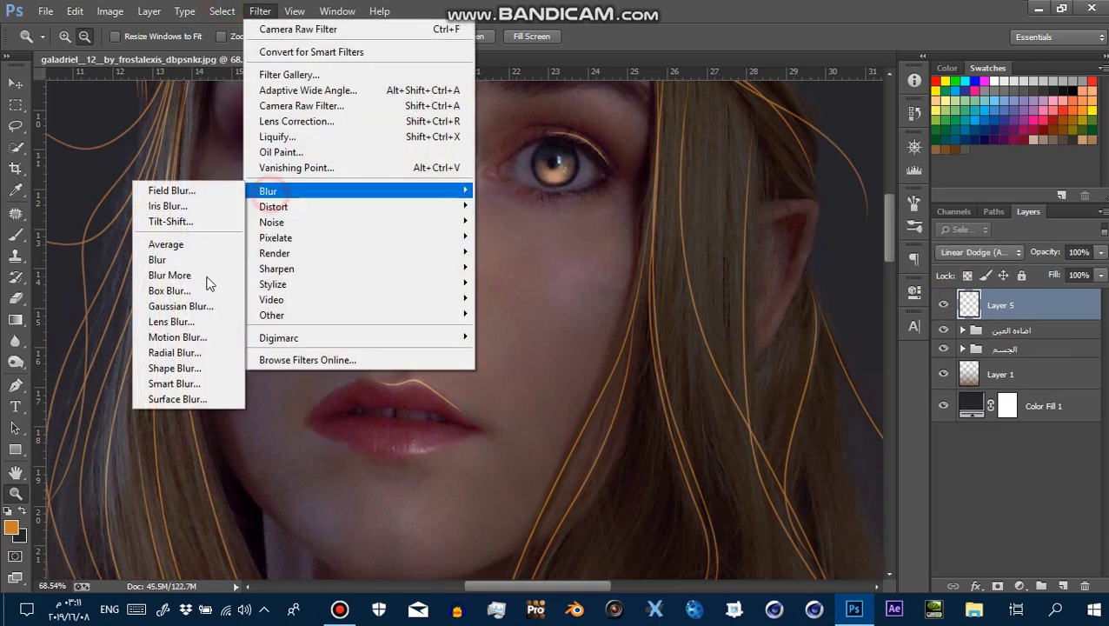
pyautogui.click(177, 338)
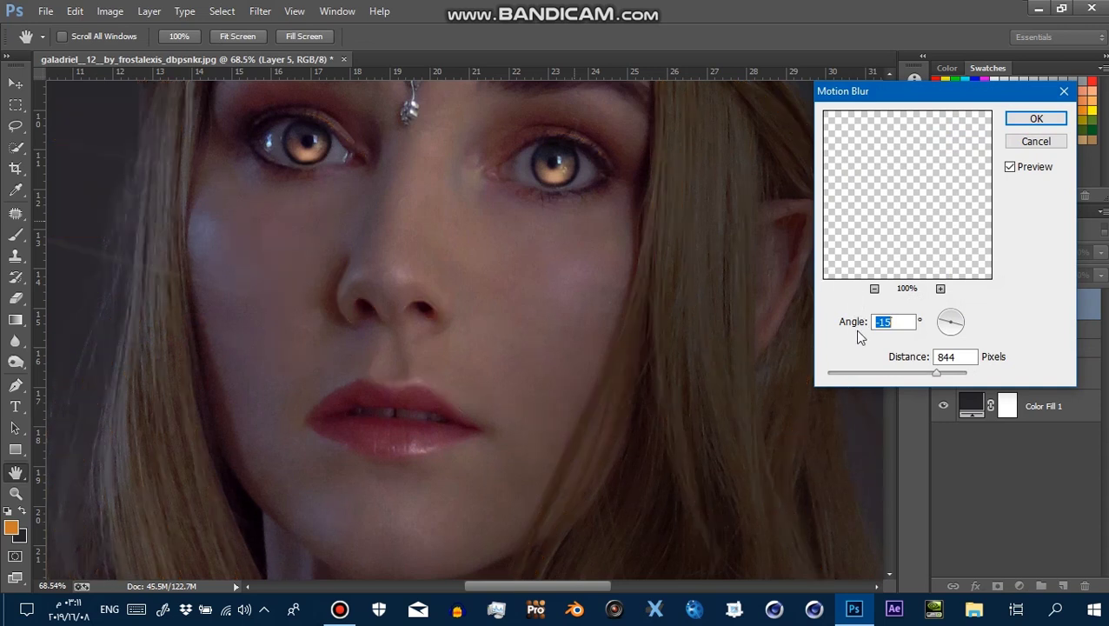
pyautogui.moveTo(838, 382); pyautogui.dragTo(831, 380)
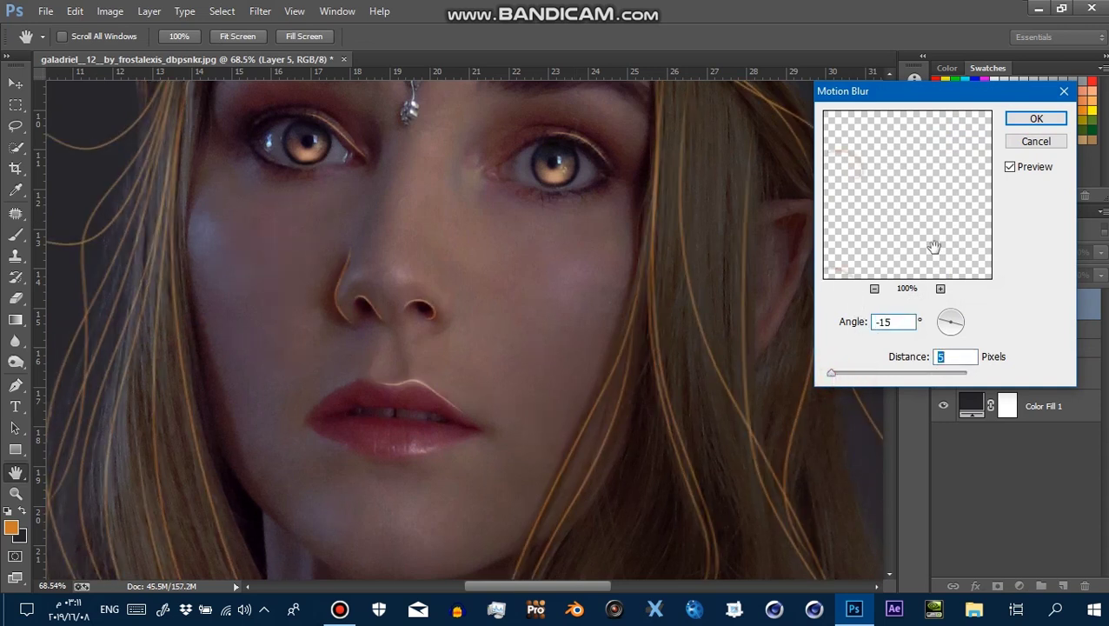
pyautogui.click(1032, 118)
pyautogui.press('z')
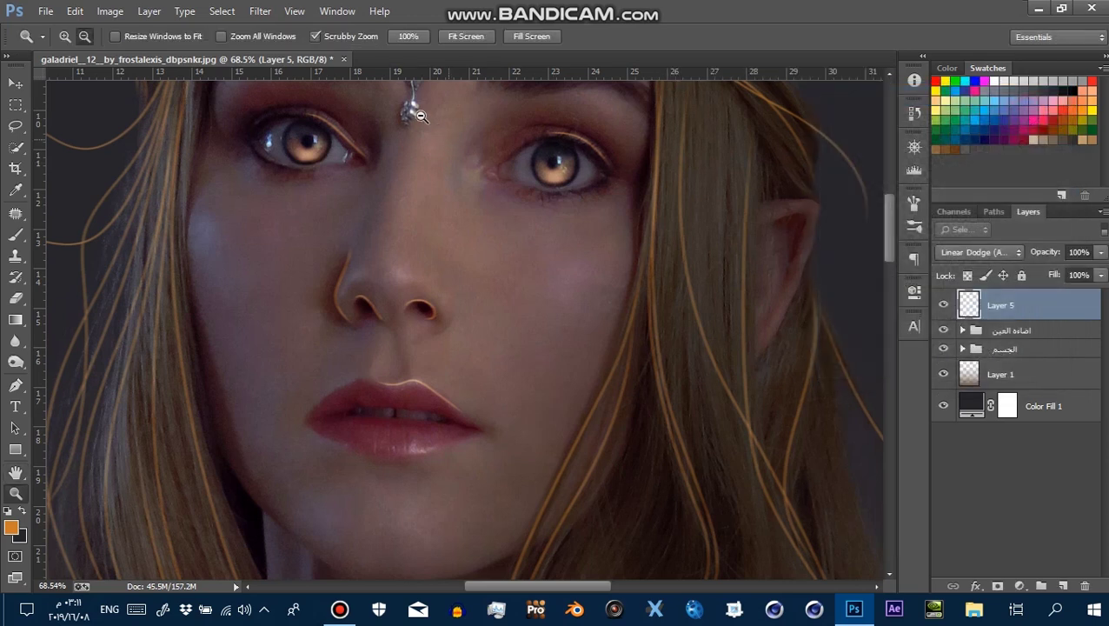
pyautogui.moveTo(349, 106); pyautogui.dragTo(403, 185)
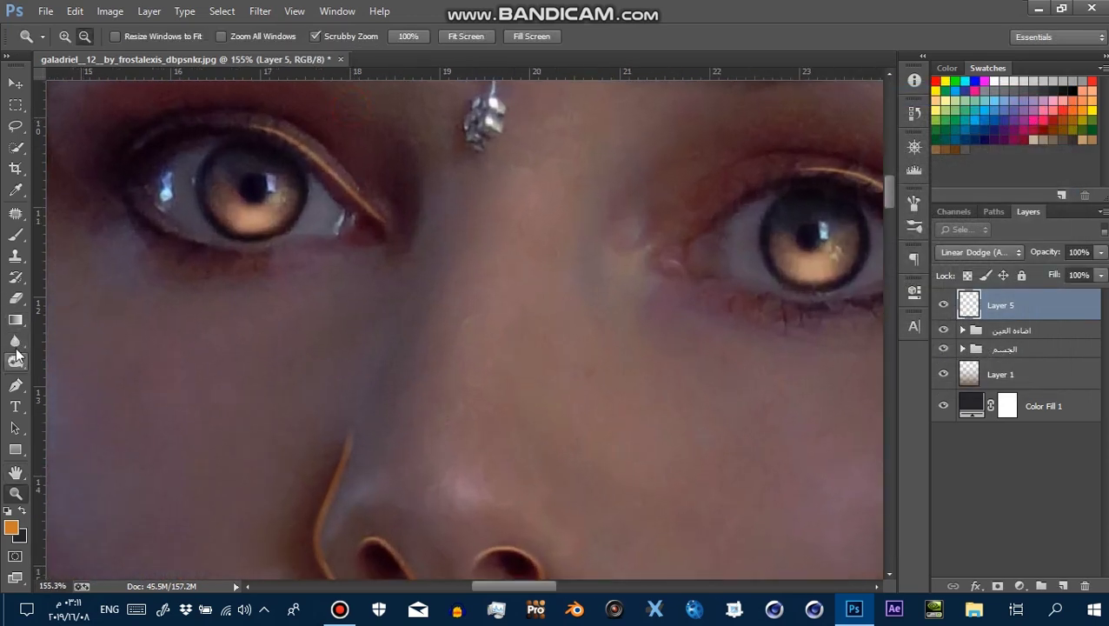
# Pick the Blur tool at 79% strength and soften the glow lines on the nose
pyautogui.click(15, 343)
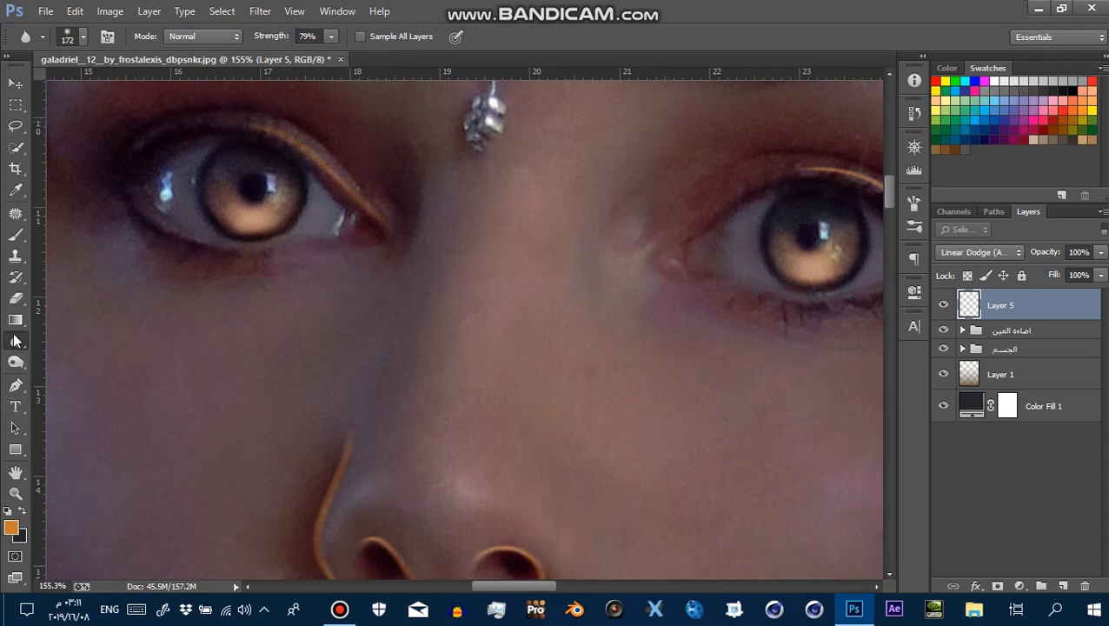
pyautogui.rightClick(15, 342)
pyautogui.click(86, 338)
pyautogui.hscroll(5, 597, 221)
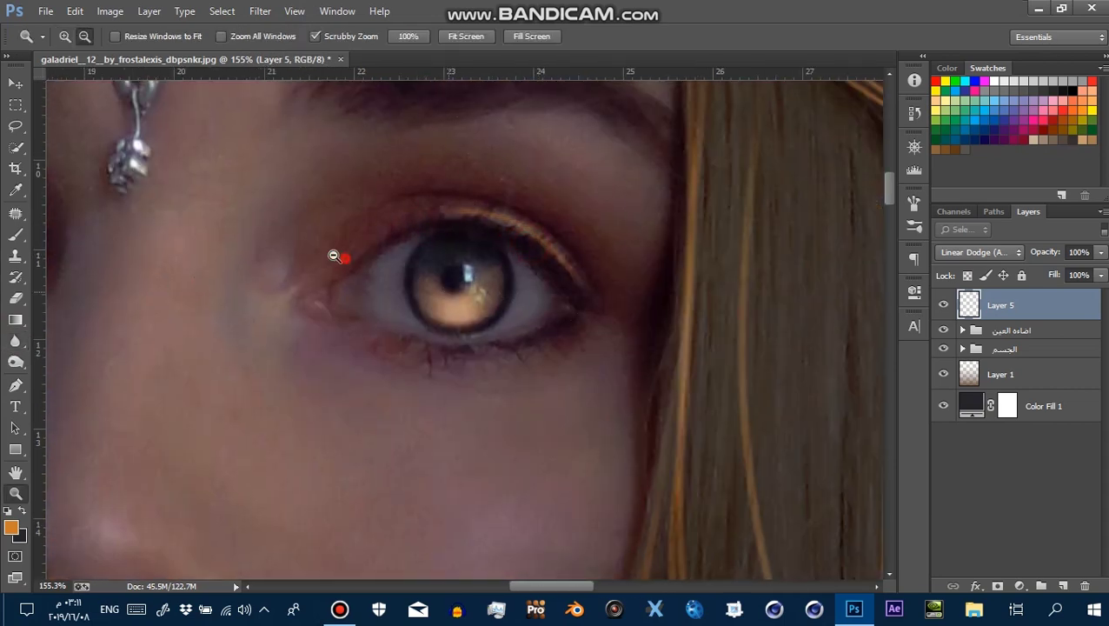
pyautogui.moveTo(339, 252); pyautogui.dragTo(362, 351)
pyautogui.moveTo(460, 309); pyautogui.dragTo(291, 417)
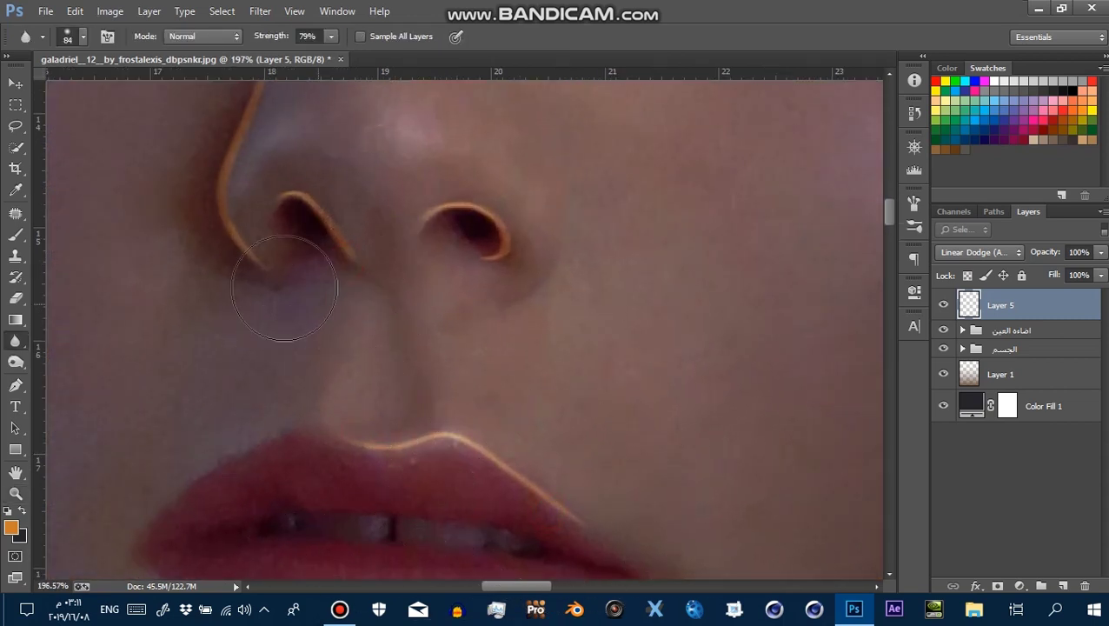
pyautogui.moveTo(330, 191); pyautogui.dragTo(367, 320)
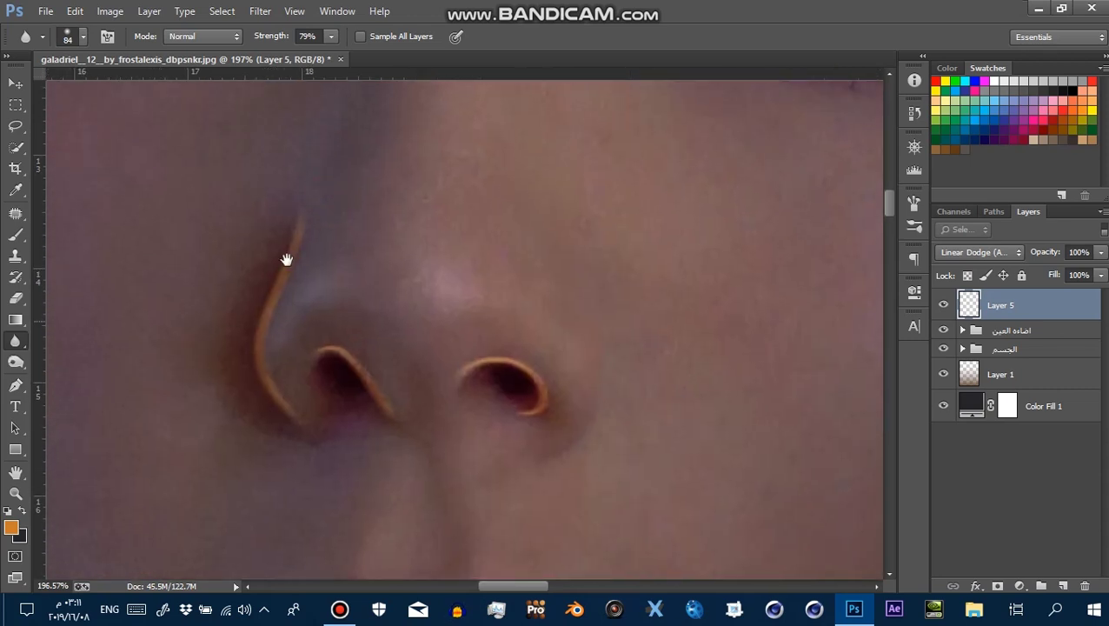
pyautogui.moveTo(260, 239); pyautogui.dragTo(139, 243)
# Blur the orange rim lines along the fingers, ring and hand holding the bottle
pyautogui.moveTo(374, 556)
pyautogui.mouseDown()
pyautogui.moveTo(378, 358)
pyautogui.moveTo(408, 260)
pyautogui.mouseUp()
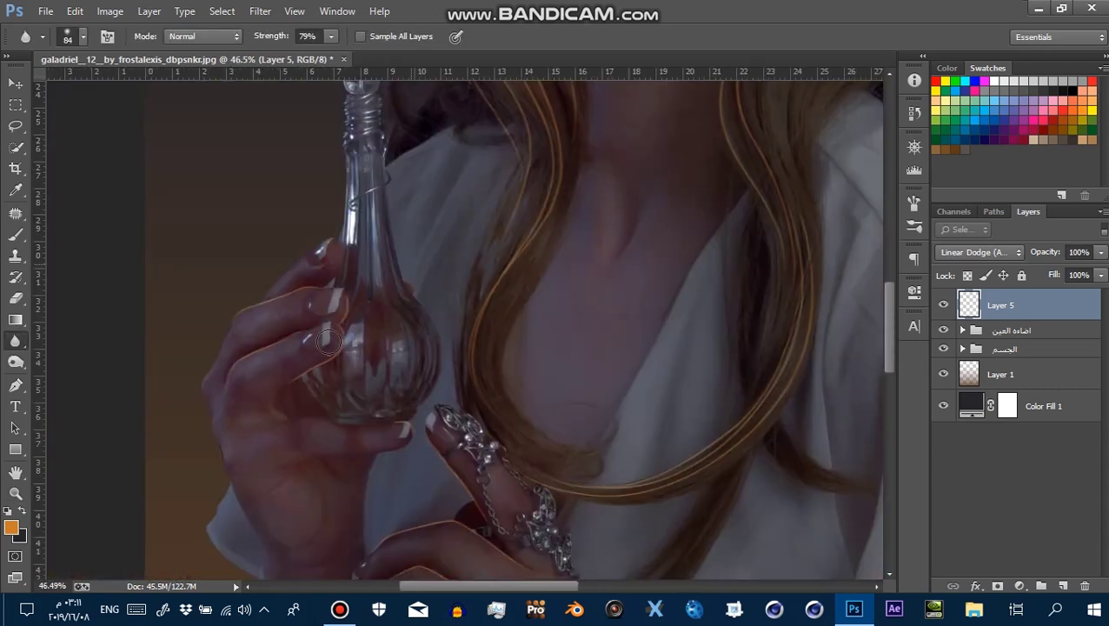
pyautogui.moveTo(308, 388); pyautogui.dragTo(365, 387)
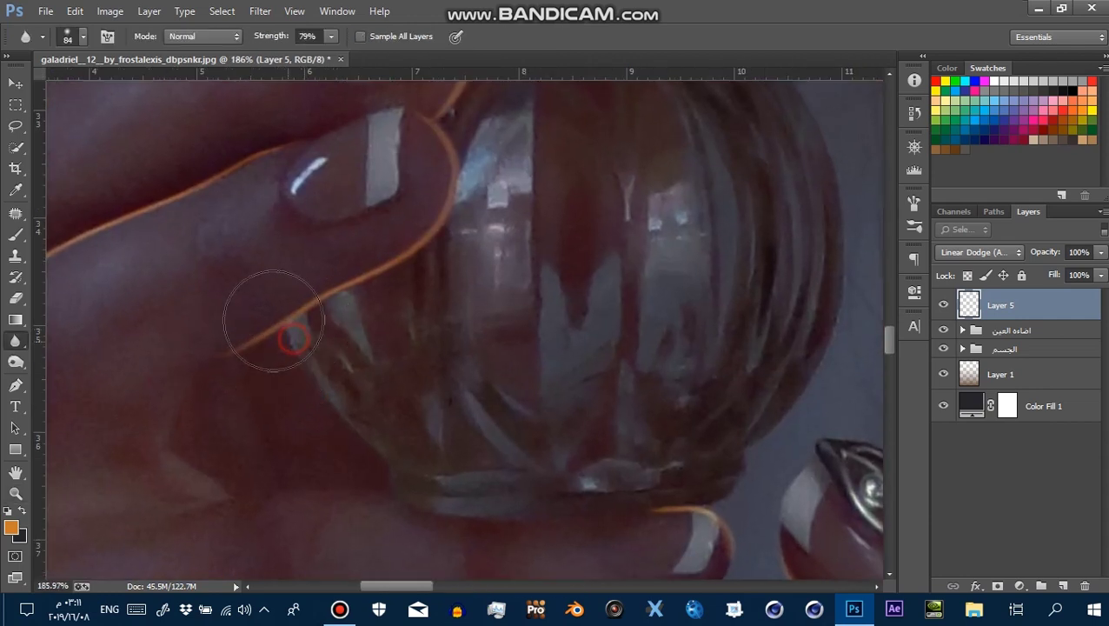
pyautogui.moveTo(418, 277); pyautogui.dragTo(388, 399)
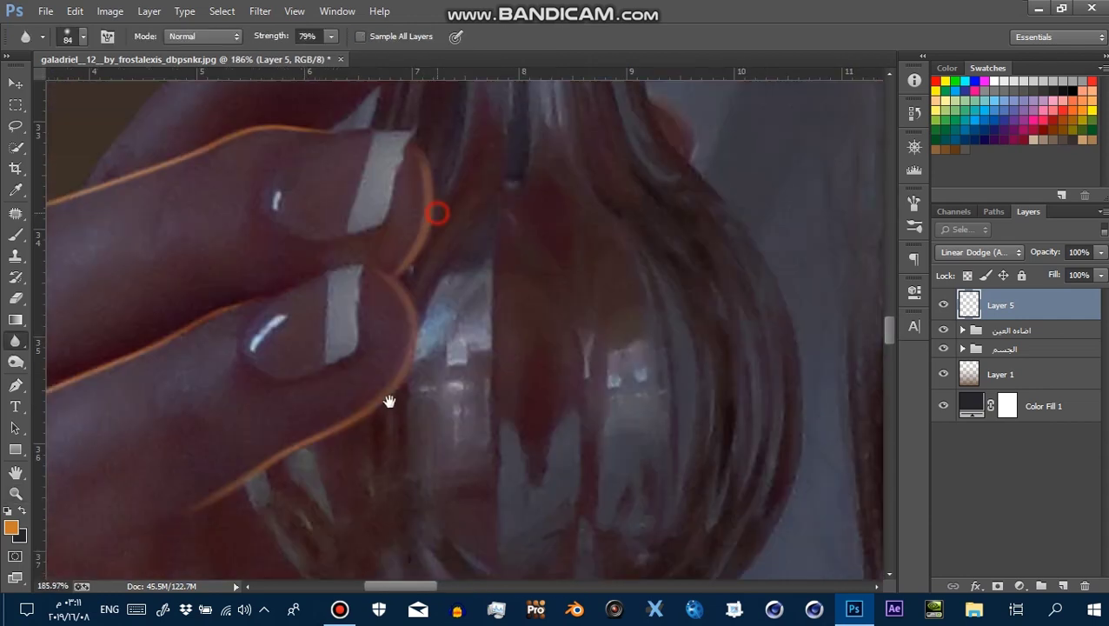
pyautogui.moveTo(246, 376); pyautogui.dragTo(511, 281)
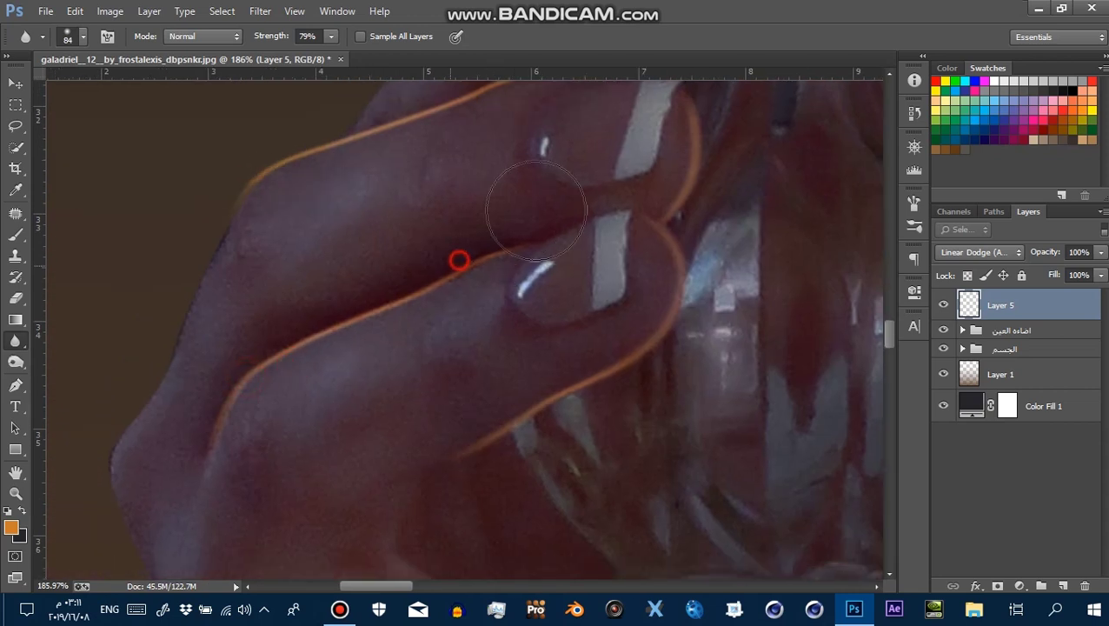
pyautogui.moveTo(342, 277)
pyautogui.mouseDown()
pyautogui.moveTo(420, 354)
pyautogui.moveTo(300, 136)
pyautogui.mouseUp()
pyautogui.moveTo(485, 308); pyautogui.dragTo(618, 396)
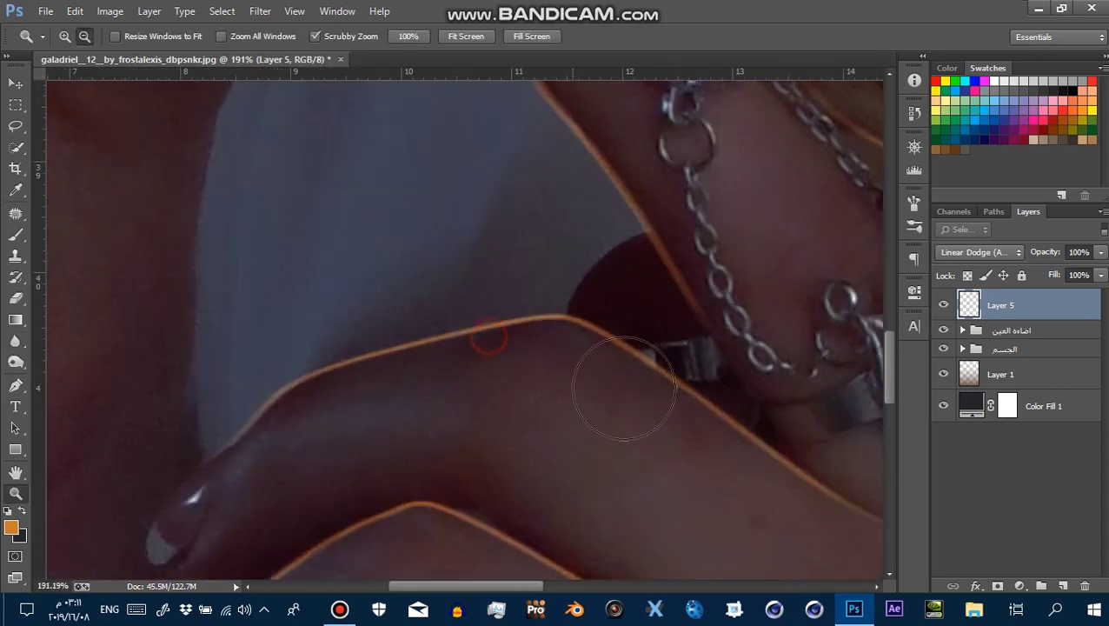
pyautogui.moveTo(654, 328)
pyautogui.mouseDown()
pyautogui.moveTo(624, 458)
pyautogui.moveTo(544, 150)
pyautogui.mouseUp()
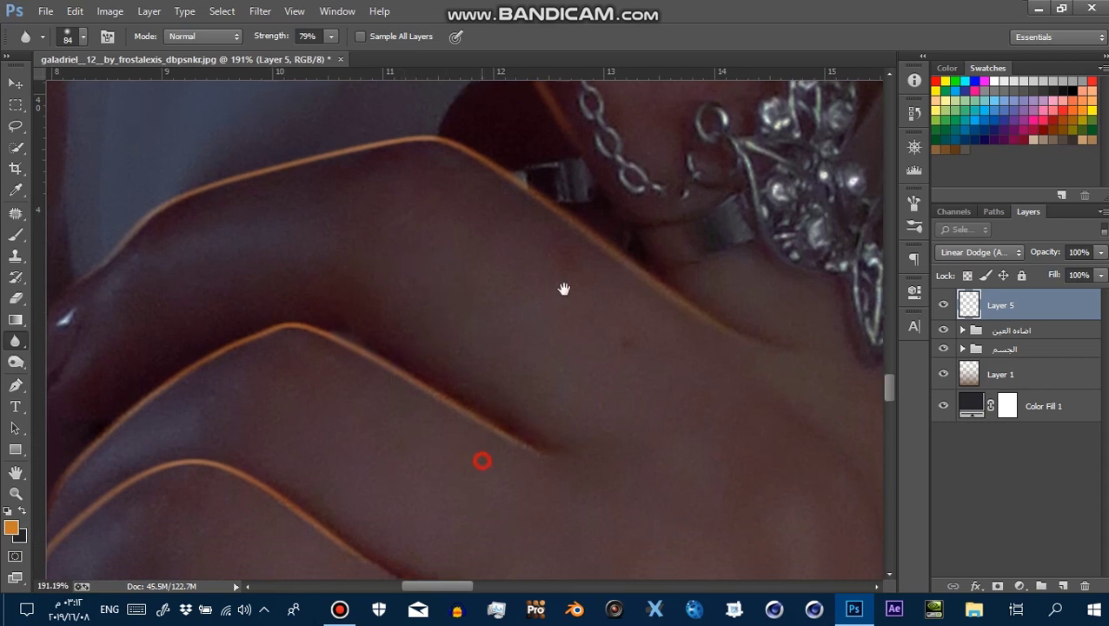
pyautogui.moveTo(497, 460); pyautogui.dragTo(582, 278)
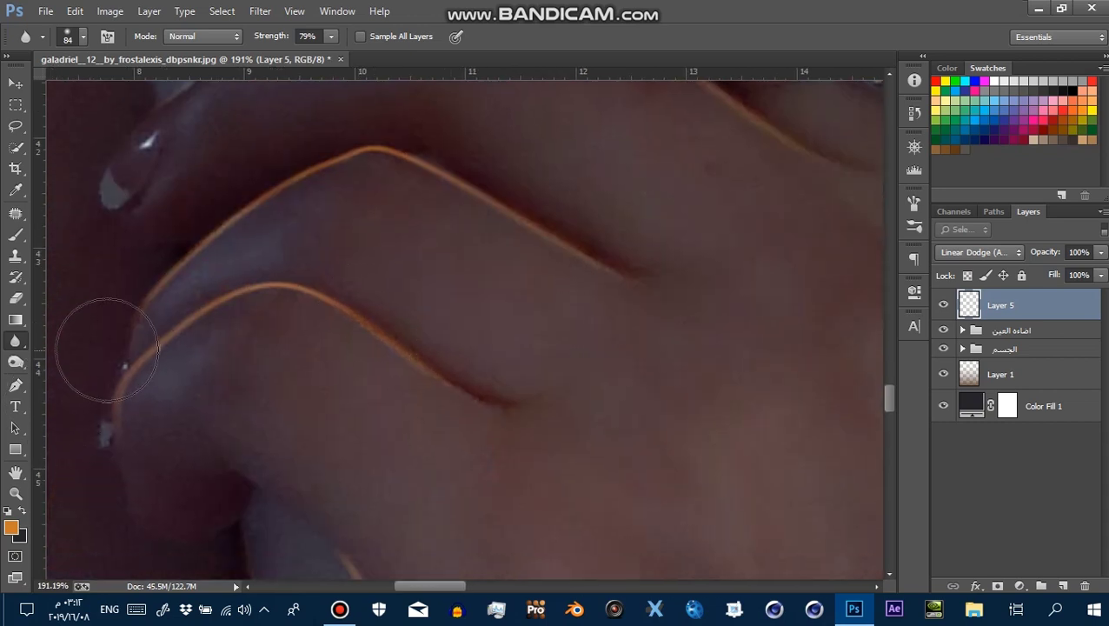
pyautogui.scroll(-5, 351, 228)
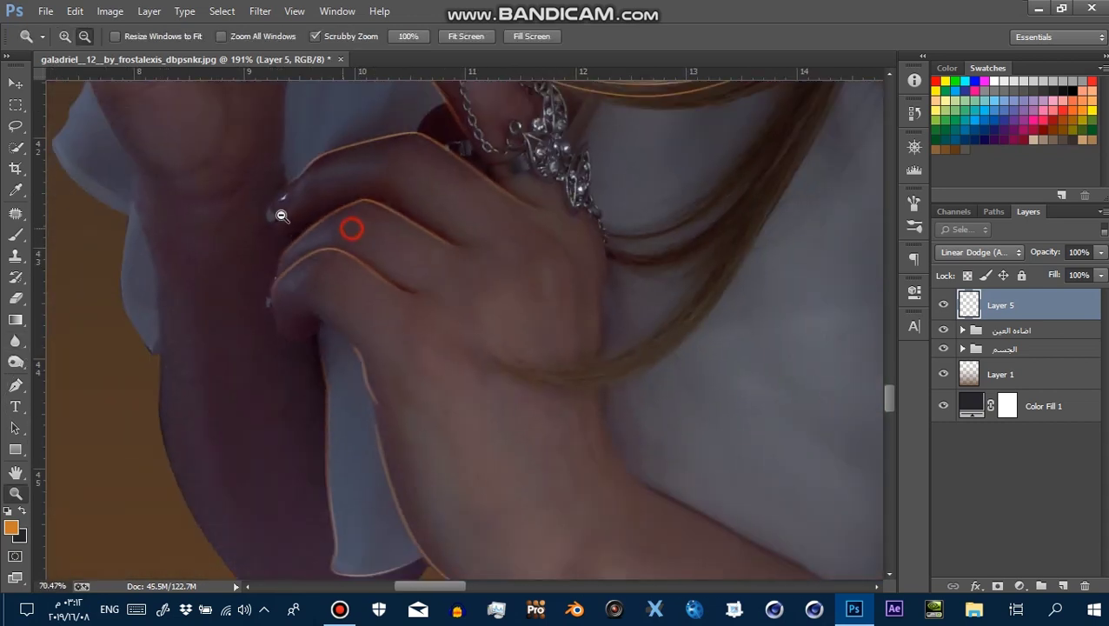
pyautogui.scroll(-1, 532, 445)
pyautogui.moveTo(409, 396); pyautogui.dragTo(342, 380)
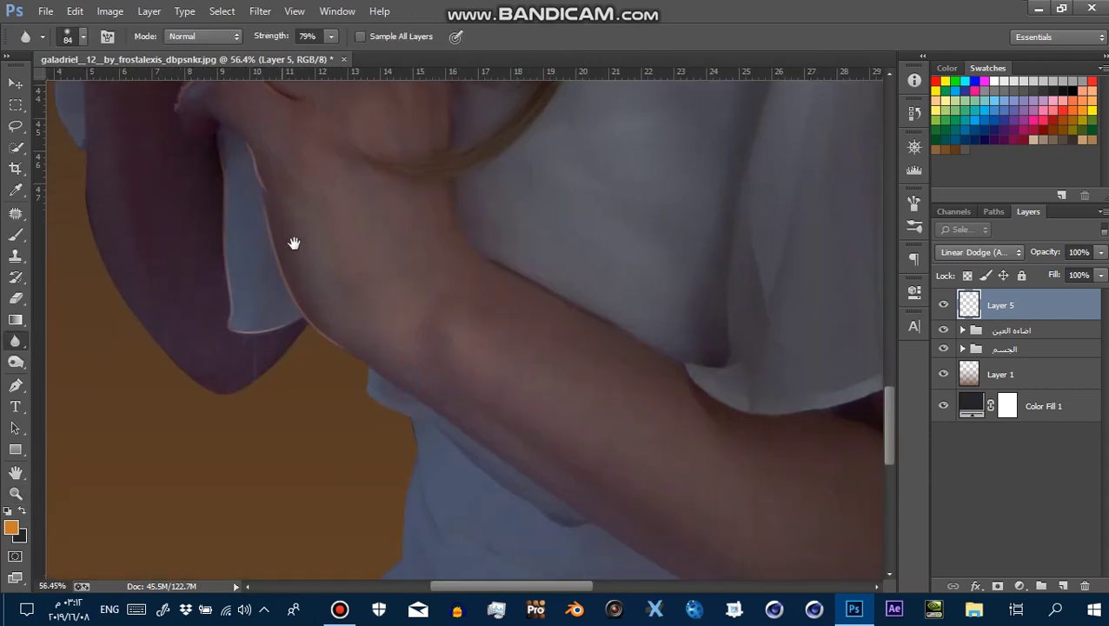
# Soften the glow along the forearm and review the whole portrait
pyautogui.press('r')
pyautogui.scroll(5, 343, 380)
pyautogui.scroll(-3, 292, 322)
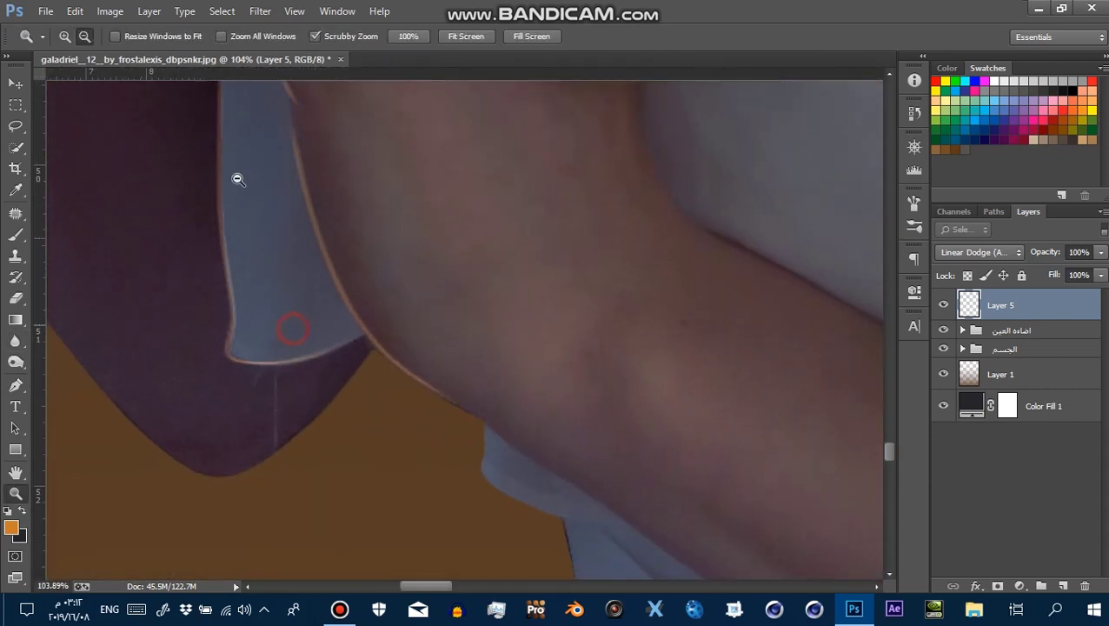
pyautogui.moveTo(547, 321); pyautogui.dragTo(423, 268)
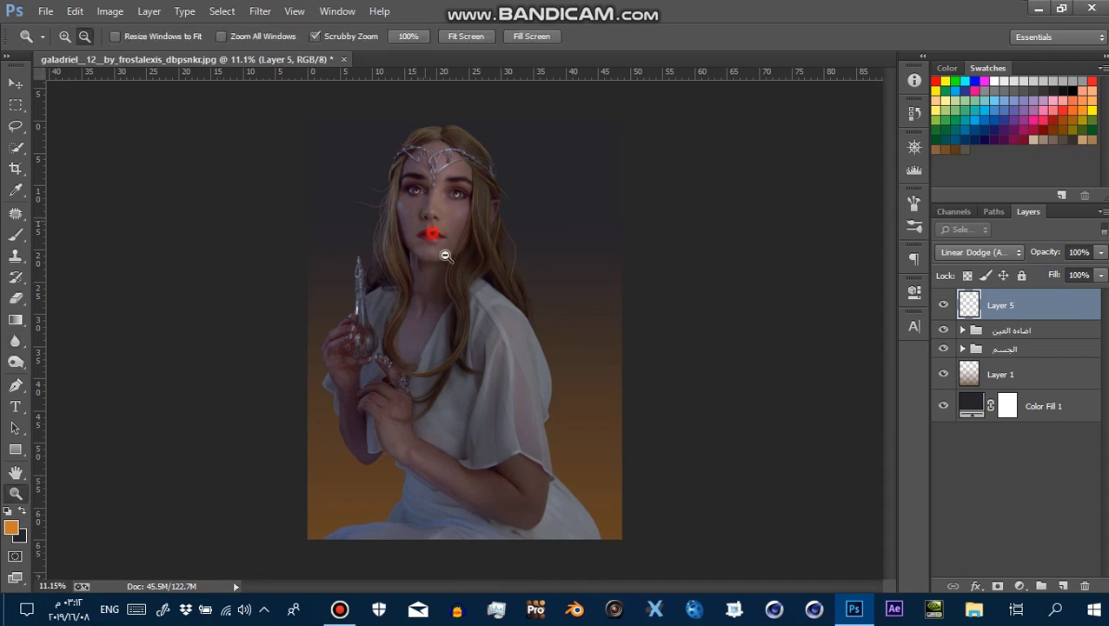
pyautogui.moveTo(421, 222); pyautogui.dragTo(463, 182)
pyautogui.scroll(1, 510, 212)
pyautogui.scroll(3, 396, 239)
pyautogui.scroll(-2, 397, 239)
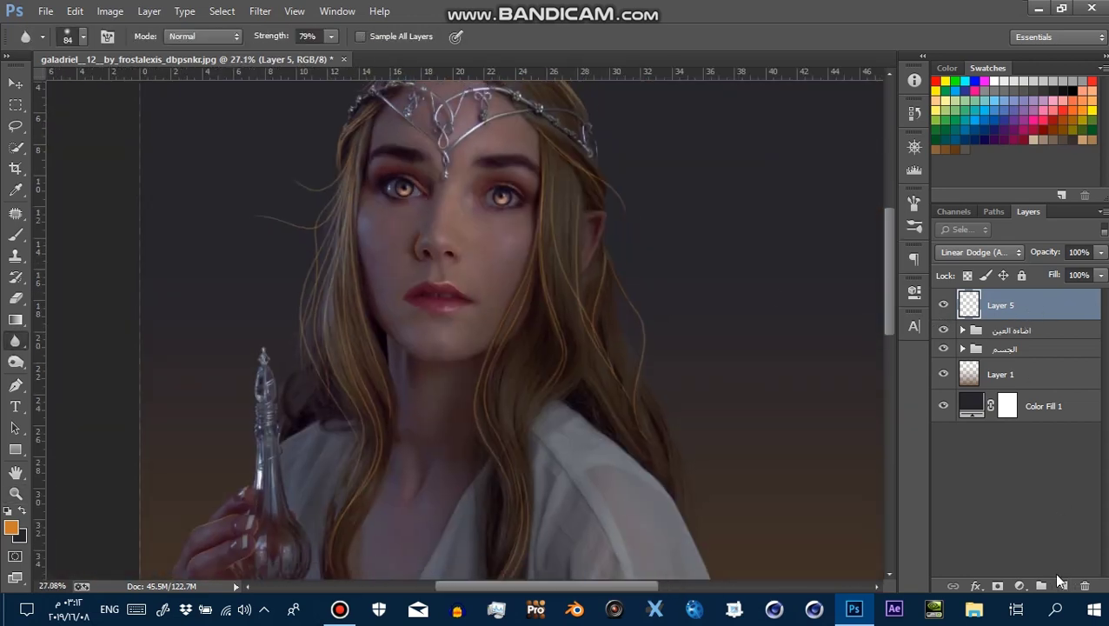
# Duplicate Layer 5 and give the copy a 15.5-pixel Gaussian Blur
pyautogui.hotkey('ctrl', 'j')
pyautogui.click(999, 304)
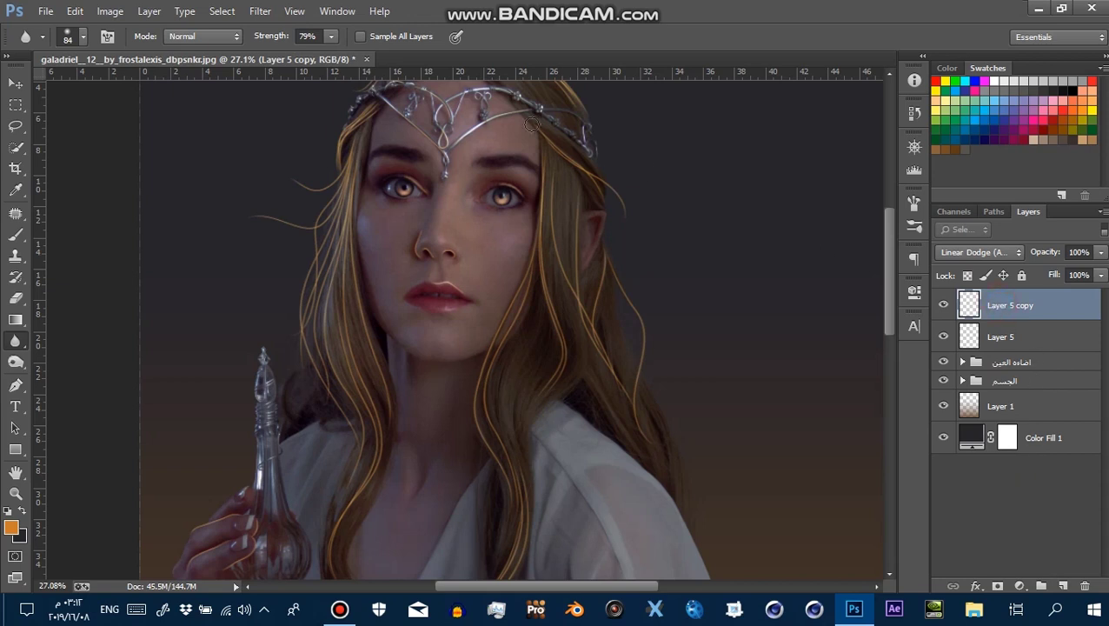
pyautogui.click(261, 12)
pyautogui.click(282, 187)
pyautogui.click(202, 300)
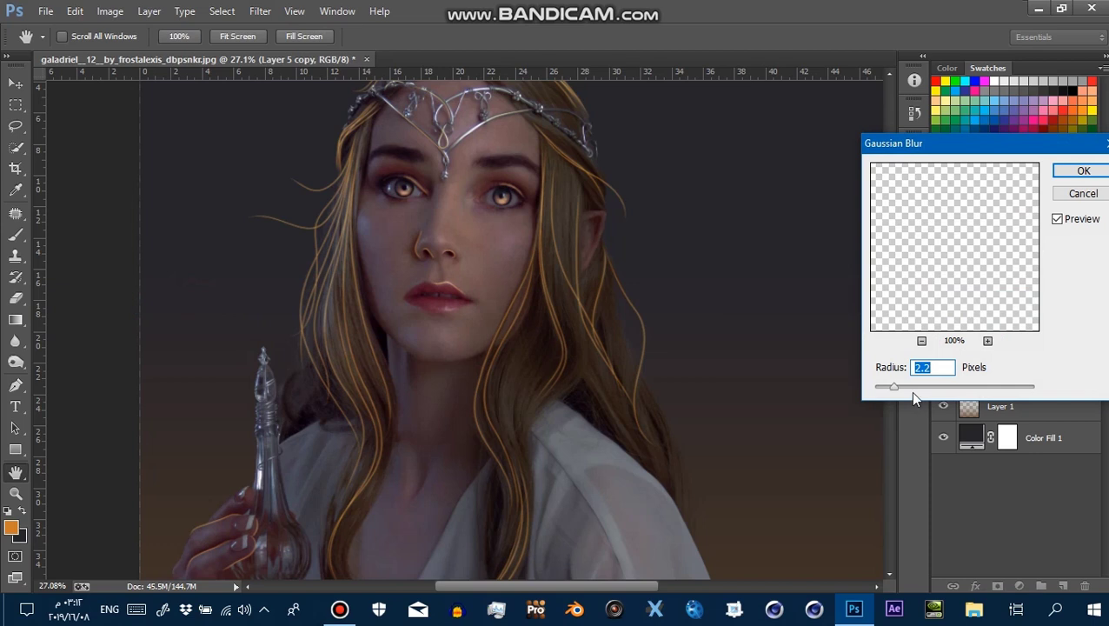
pyautogui.moveTo(942, 391); pyautogui.dragTo(941, 391)
pyautogui.moveTo(456, 493); pyautogui.dragTo(502, 352)
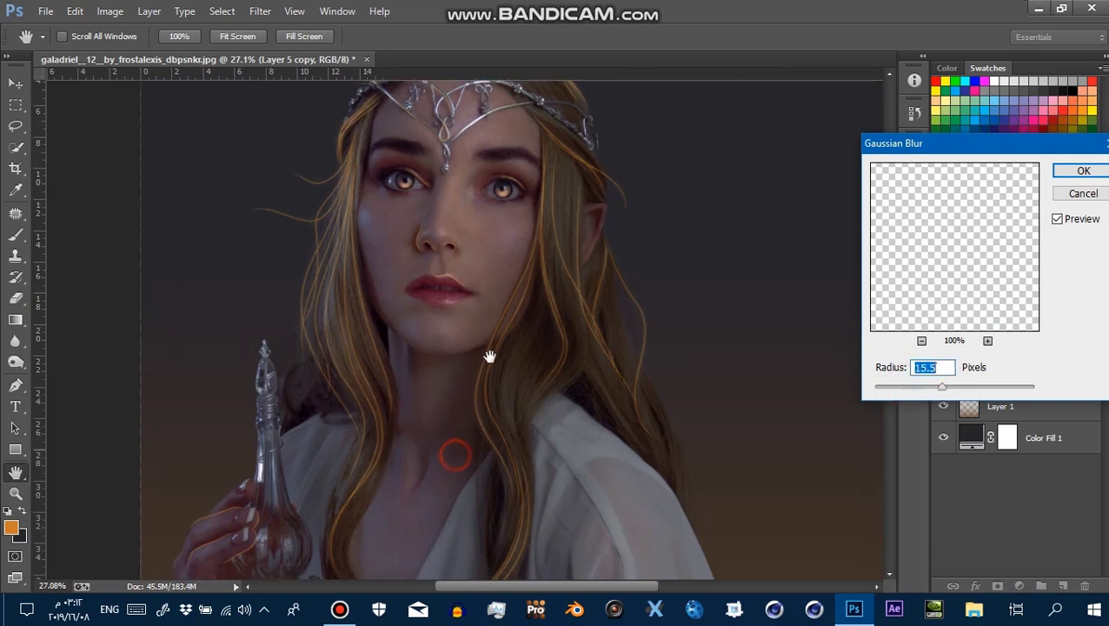
pyautogui.click(1082, 173)
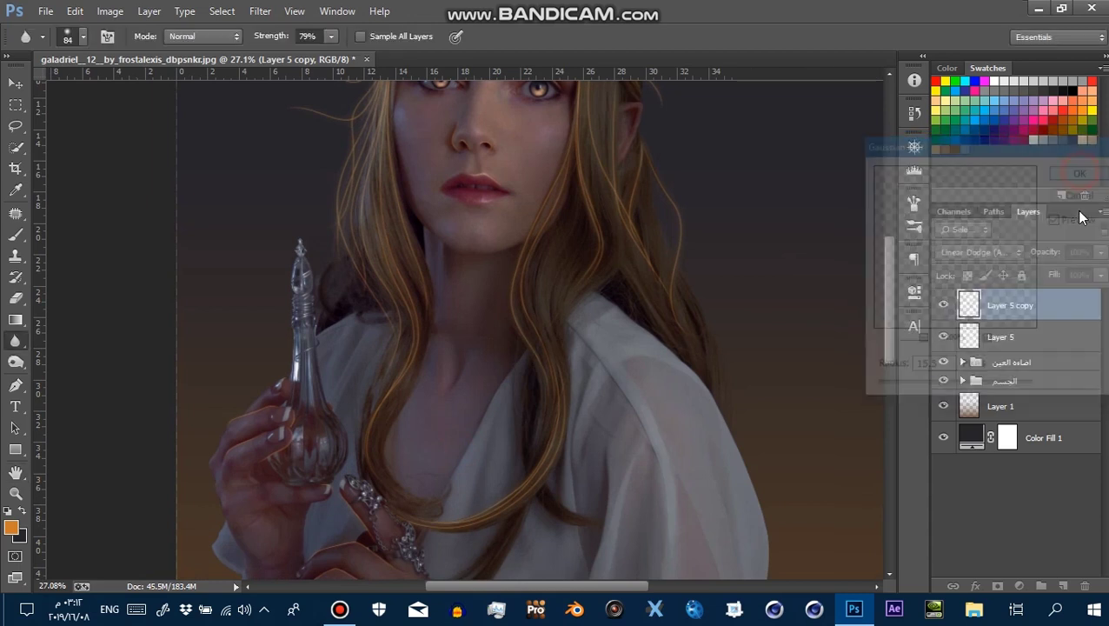
# Check Layer 5 copy's blend mode and toggle its visibility to compare the blurred glow
pyautogui.click(1009, 254)
pyautogui.click(1071, 299)
pyautogui.click(947, 304)
pyautogui.click(947, 304)
pyautogui.click(947, 304)
pyautogui.click(948, 304)
pyautogui.click(948, 304)
pyautogui.click(947, 304)
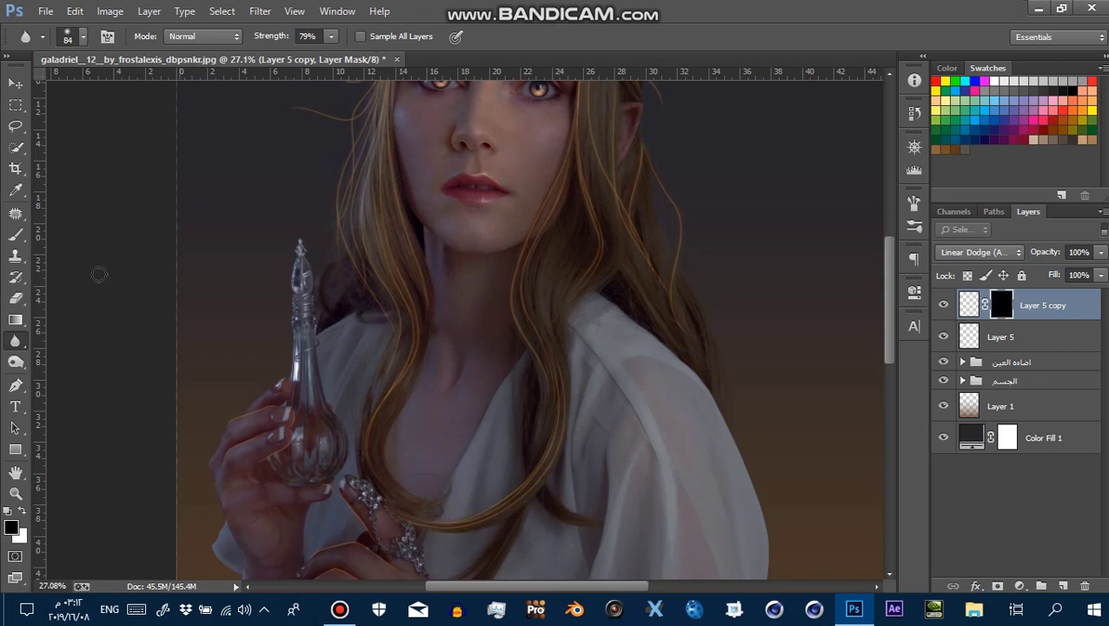
# Set up a soft 485 px brush at 100% opacity with white as the foreground colour
pyautogui.click(12, 235)
pyautogui.rightClick(405, 292)
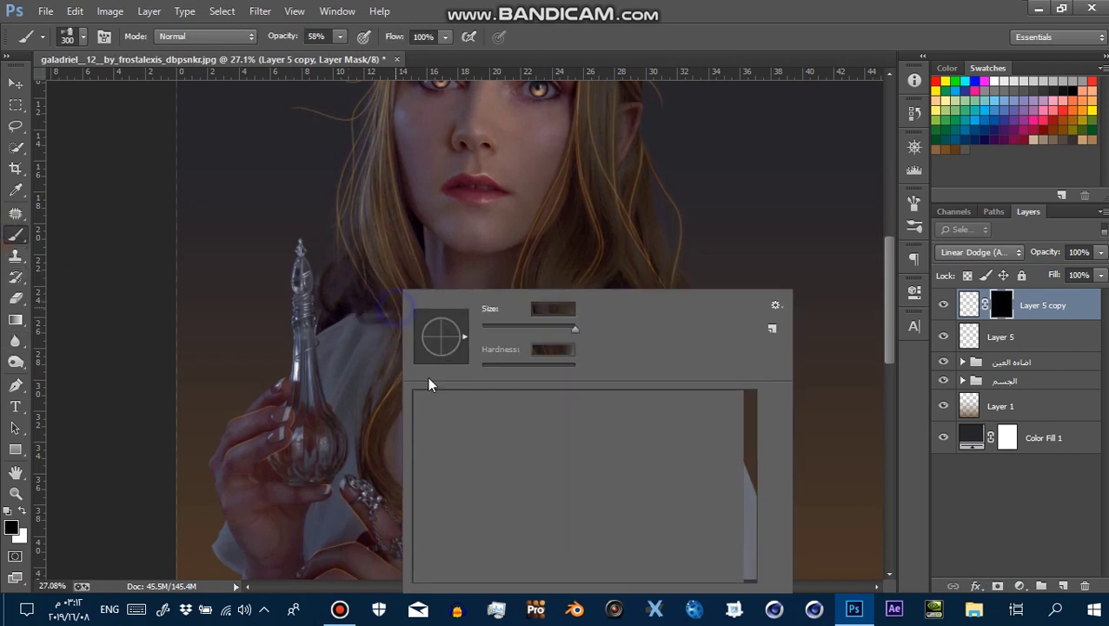
pyautogui.doubleClick(441, 401)
pyautogui.moveTo(396, 272); pyautogui.dragTo(446, 319)
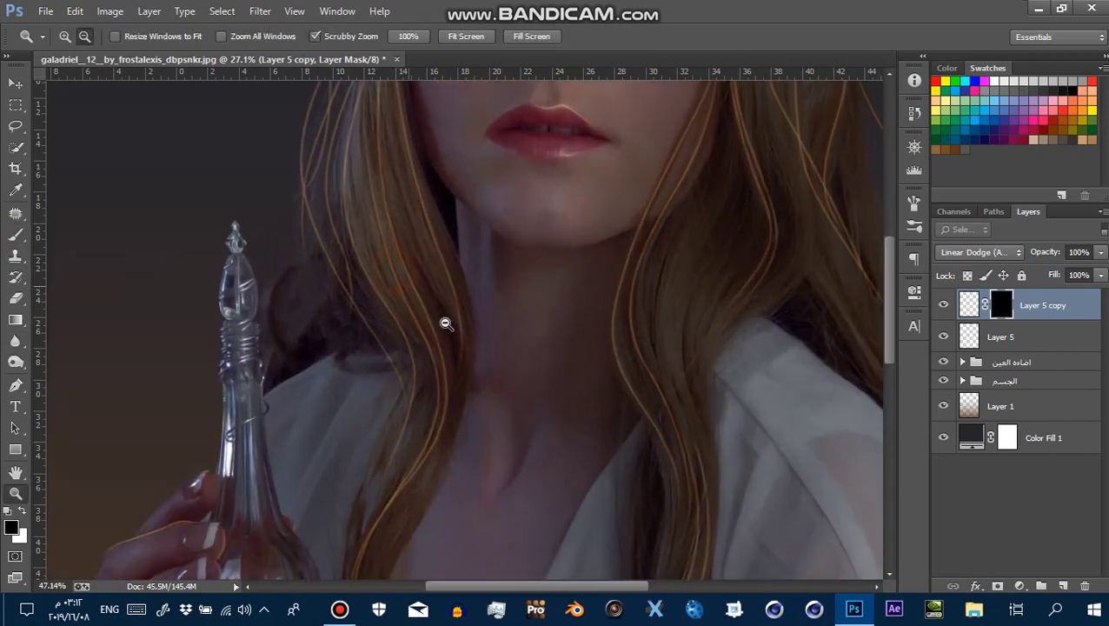
pyautogui.rightClick(442, 272)
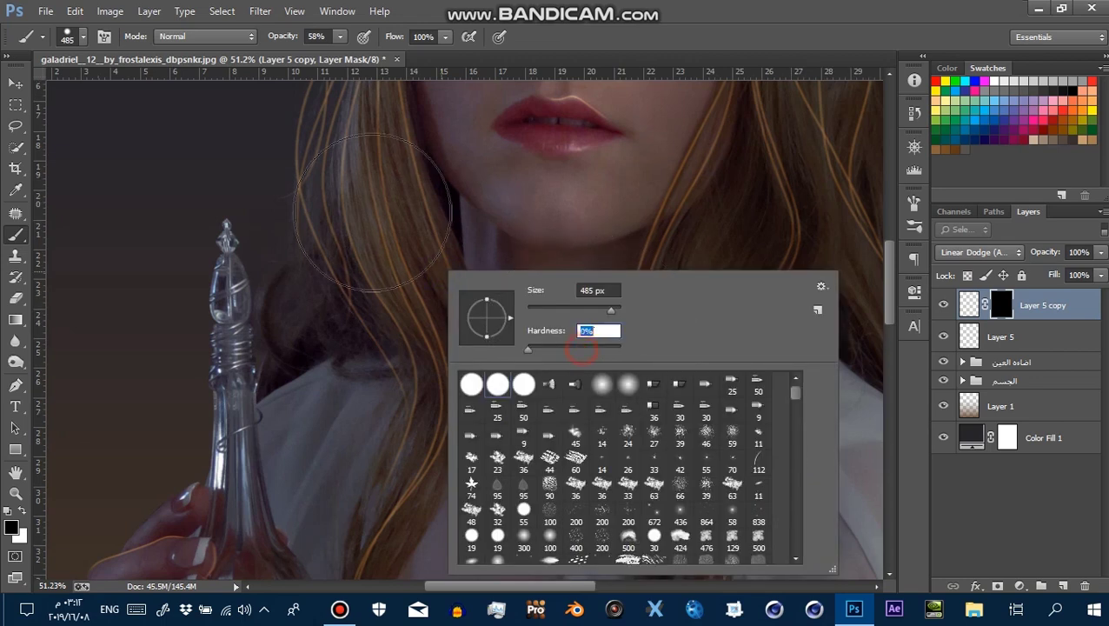
pyautogui.click(340, 37)
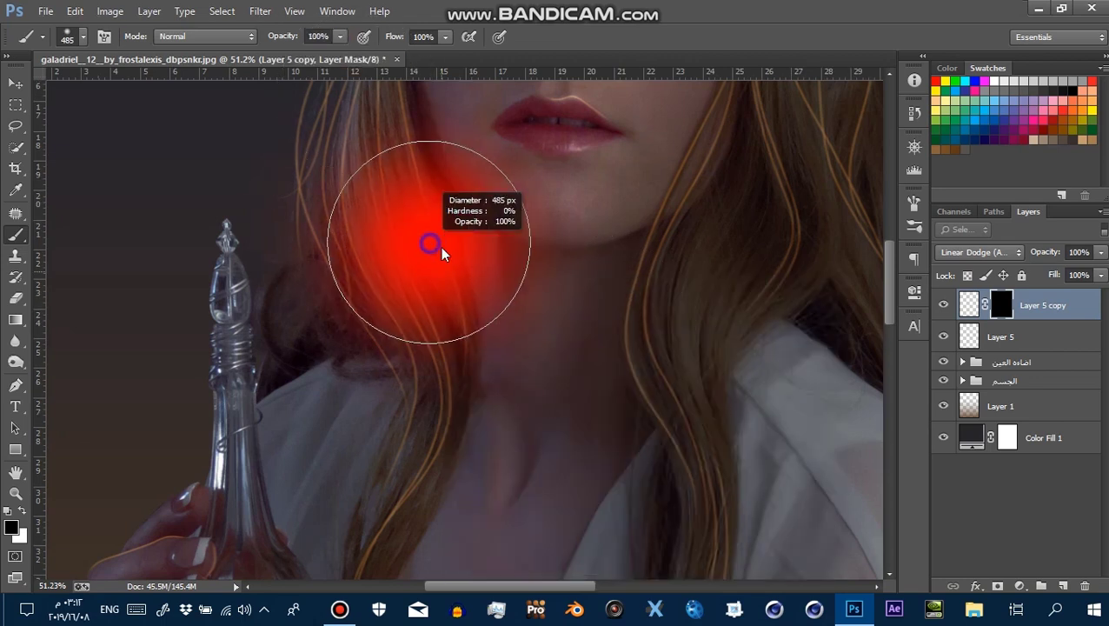
pyautogui.moveTo(427, 304); pyautogui.dragTo(445, 329)
pyautogui.press('x')
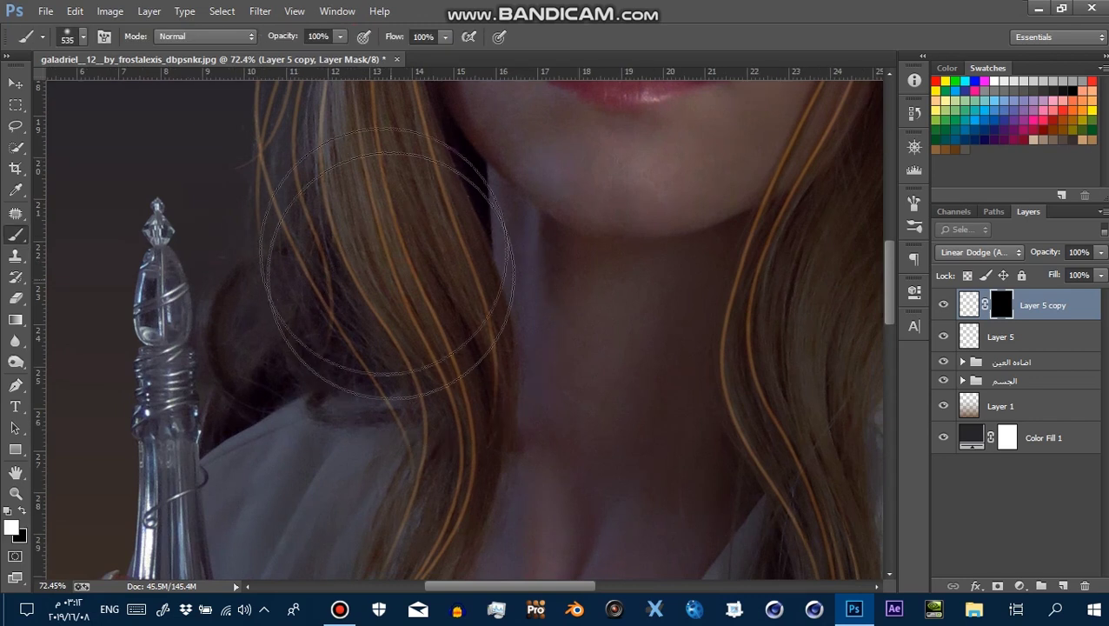
# Paint white on the mask to reveal glow around the neck, chest hair, bottle and hand
pyautogui.moveTo(389, 284); pyautogui.dragTo(467, 354)
pyautogui.moveTo(471, 191); pyautogui.dragTo(470, 185)
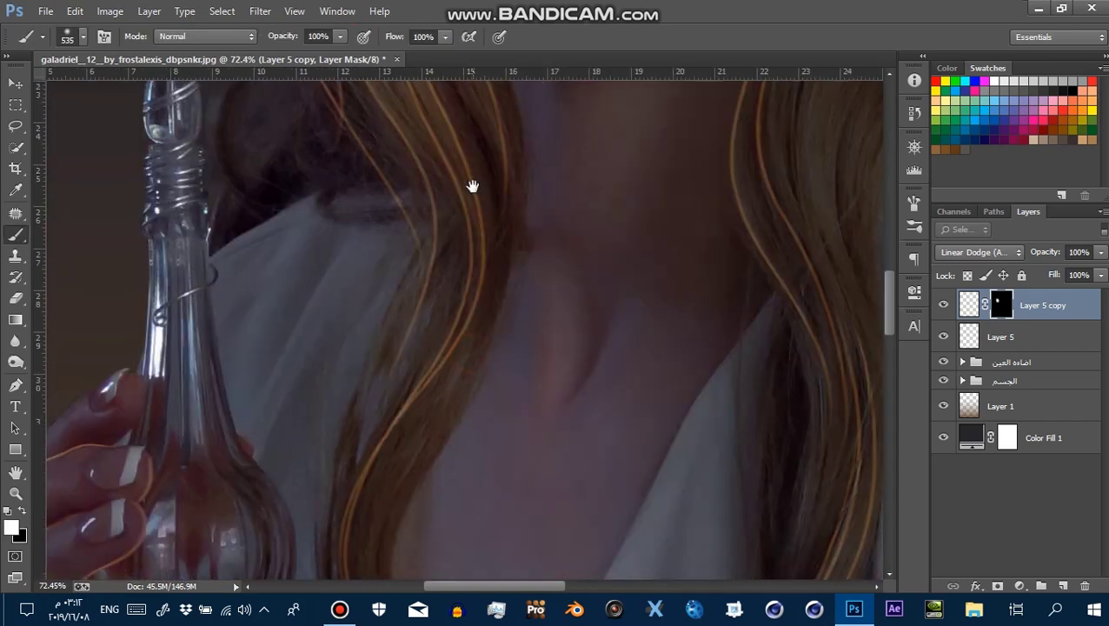
pyautogui.moveTo(457, 243); pyautogui.dragTo(379, 447)
pyautogui.moveTo(359, 528); pyautogui.dragTo(379, 252)
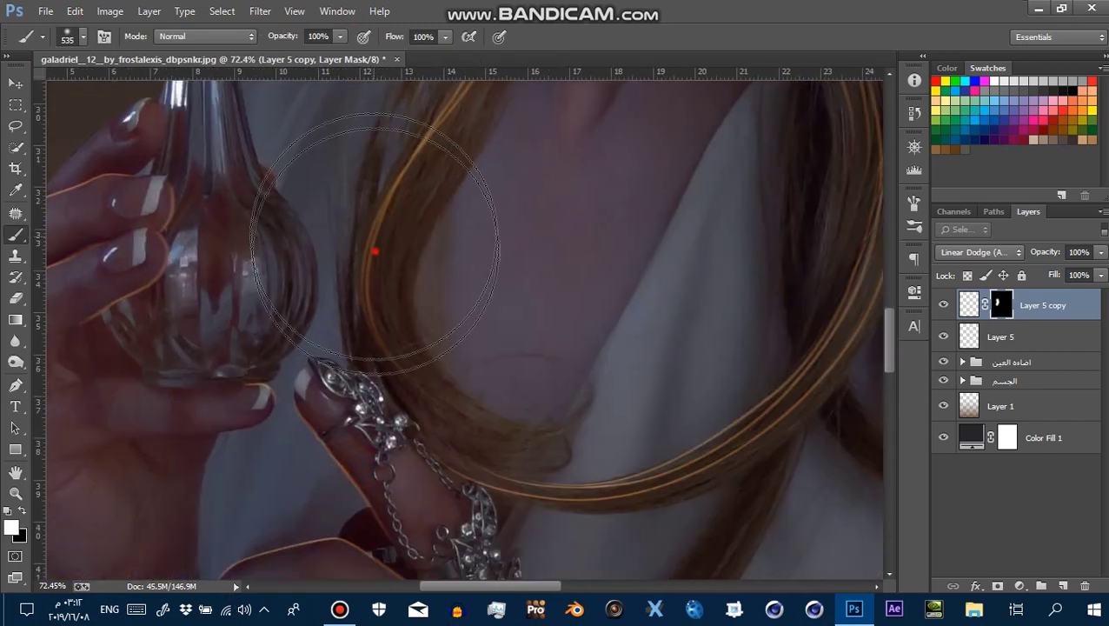
pyautogui.moveTo(157, 231); pyautogui.dragTo(565, 274)
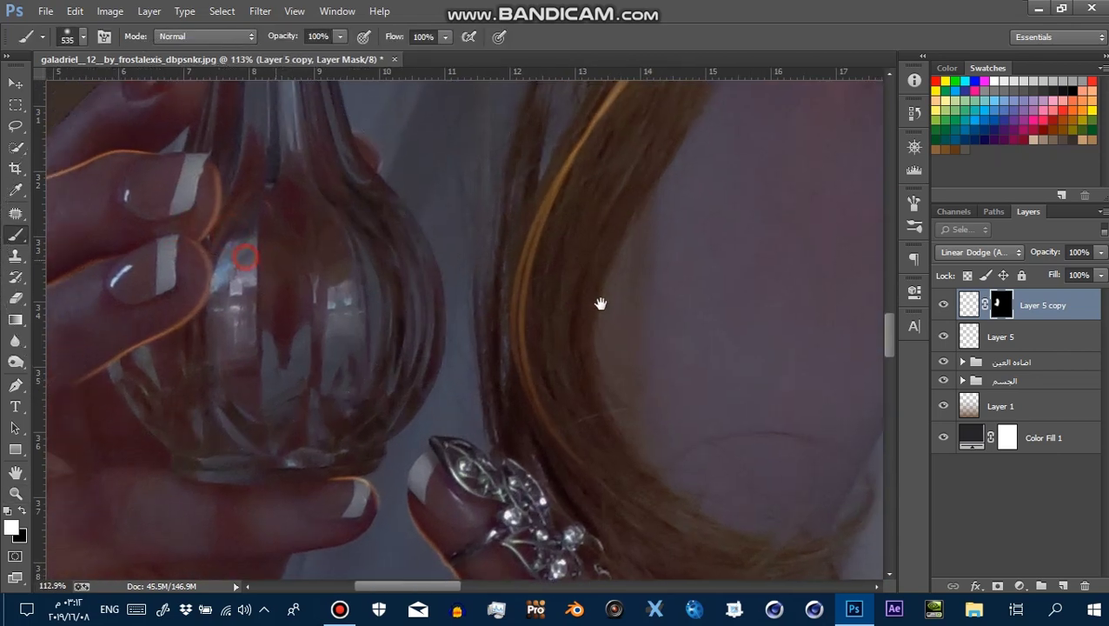
pyautogui.hotkey('ctrl', 'space')
pyautogui.moveTo(452, 372); pyautogui.dragTo(388, 309)
pyautogui.moveTo(502, 403)
pyautogui.mouseDown()
pyautogui.moveTo(484, 398)
pyautogui.moveTo(454, 259)
pyautogui.moveTo(383, 465)
pyautogui.mouseUp()
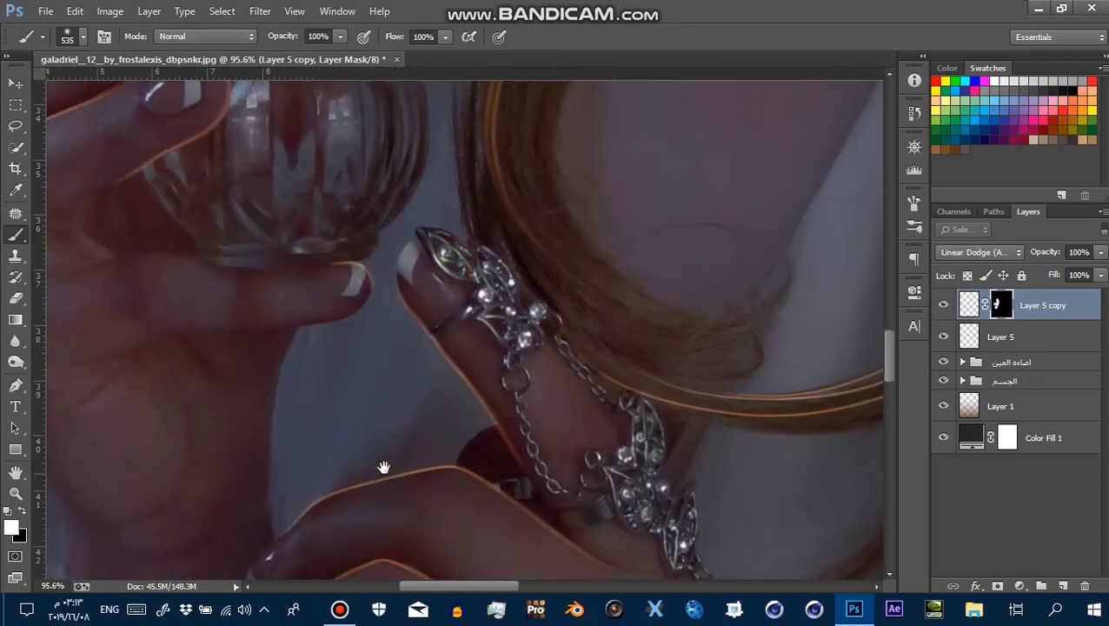
pyautogui.moveTo(539, 297)
pyautogui.mouseDown()
pyautogui.moveTo(577, 335)
pyautogui.moveTo(508, 486)
pyautogui.mouseUp()
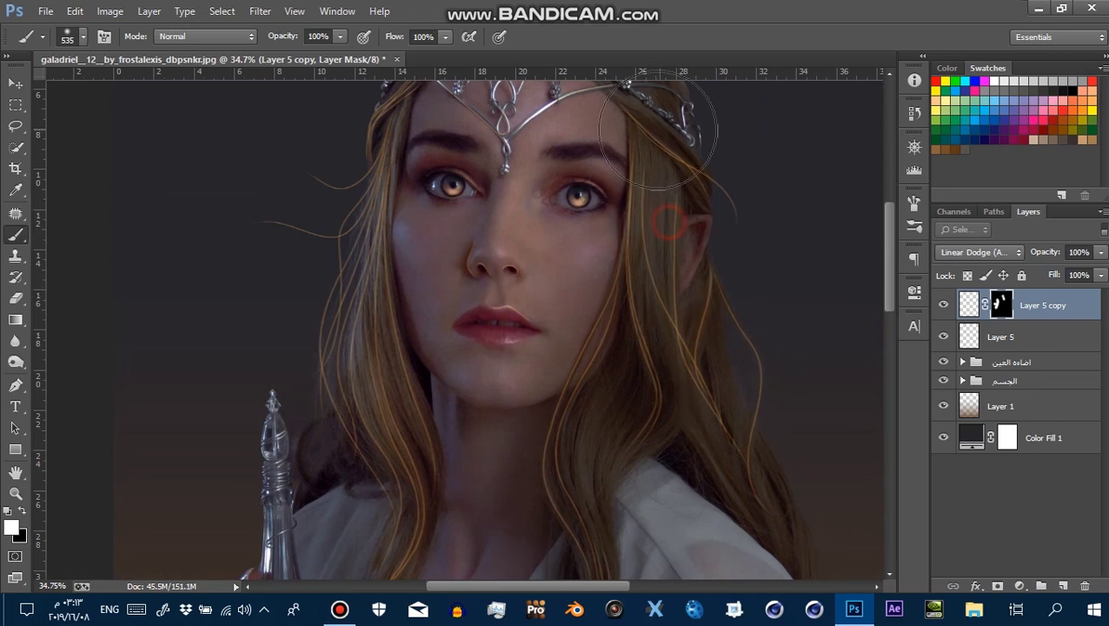
# Reveal glow on the hair near the tiara, then switch from the mask to the layer pixels
pyautogui.moveTo(664, 158); pyautogui.dragTo(684, 336)
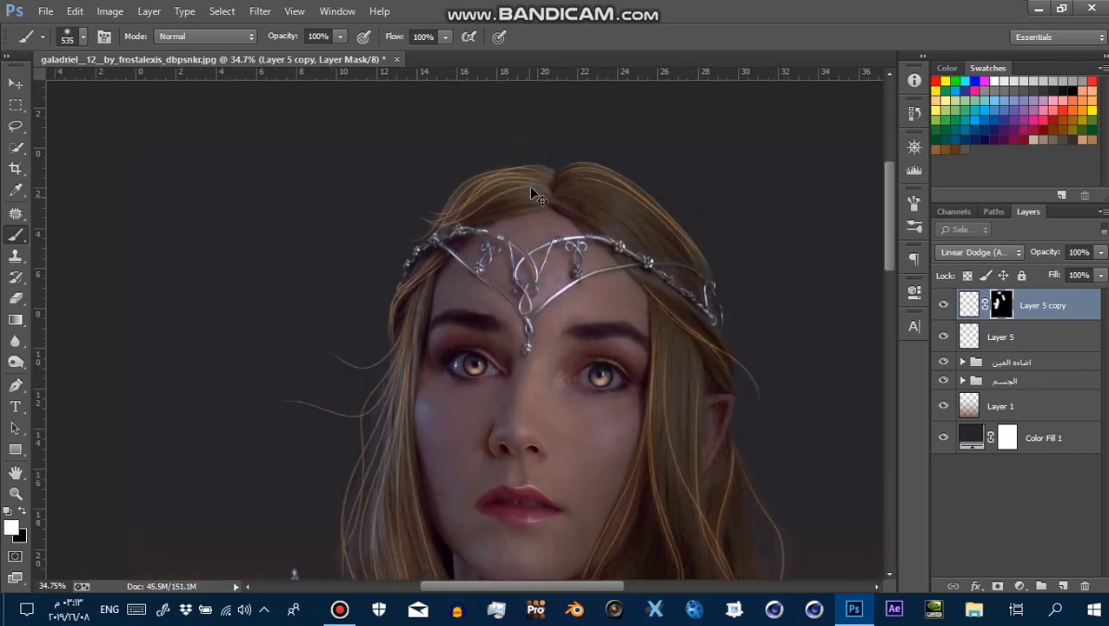
pyautogui.click(575, 180)
pyautogui.click(448, 272)
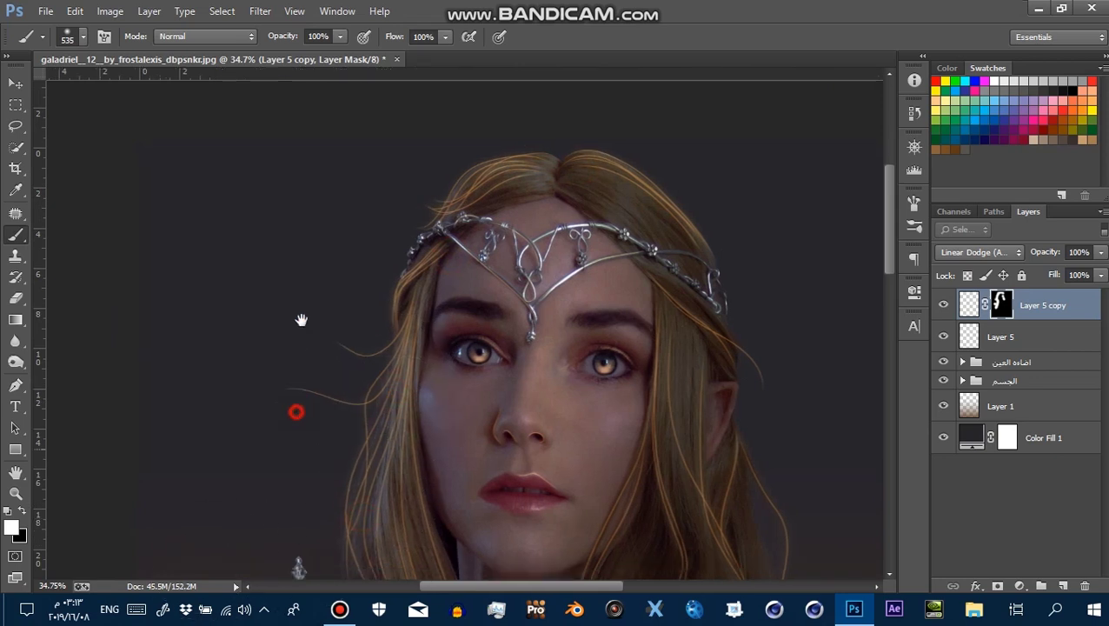
pyautogui.moveTo(294, 408); pyautogui.dragTo(304, 299)
pyautogui.moveTo(383, 333); pyautogui.dragTo(339, 316)
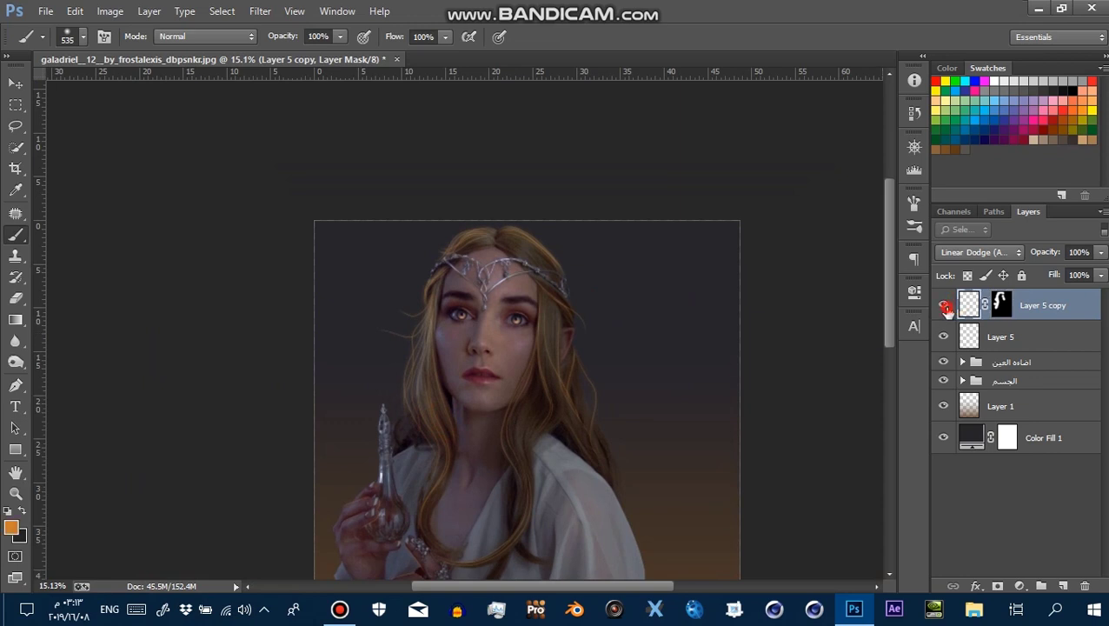
pyautogui.click(960, 306)
pyautogui.moveTo(463, 420); pyautogui.dragTo(560, 365)
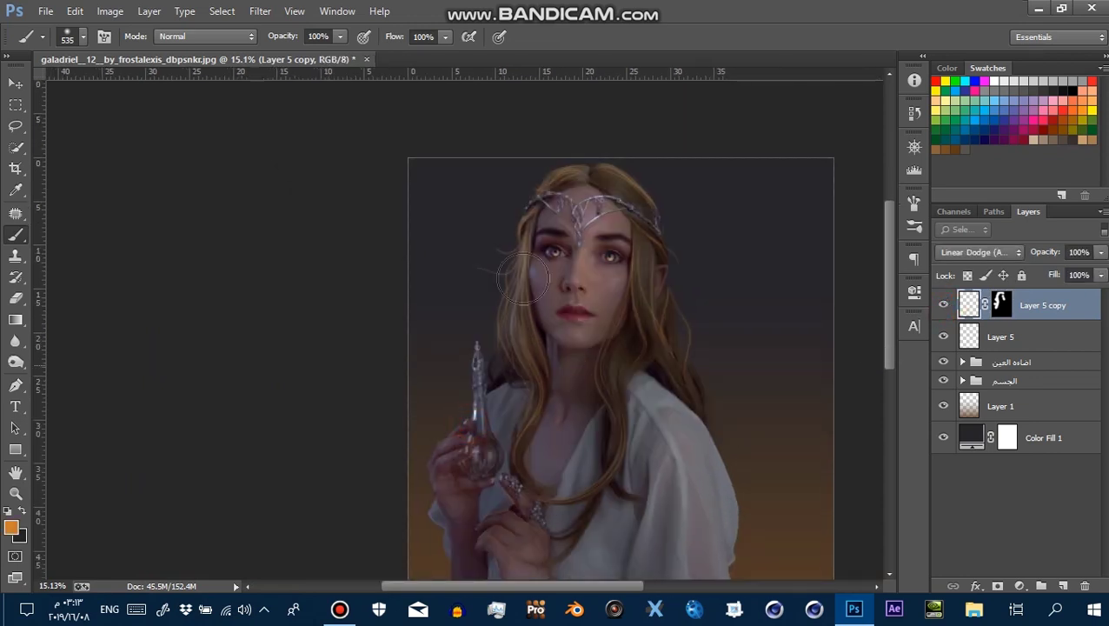
pyautogui.moveTo(490, 247); pyautogui.dragTo(550, 290)
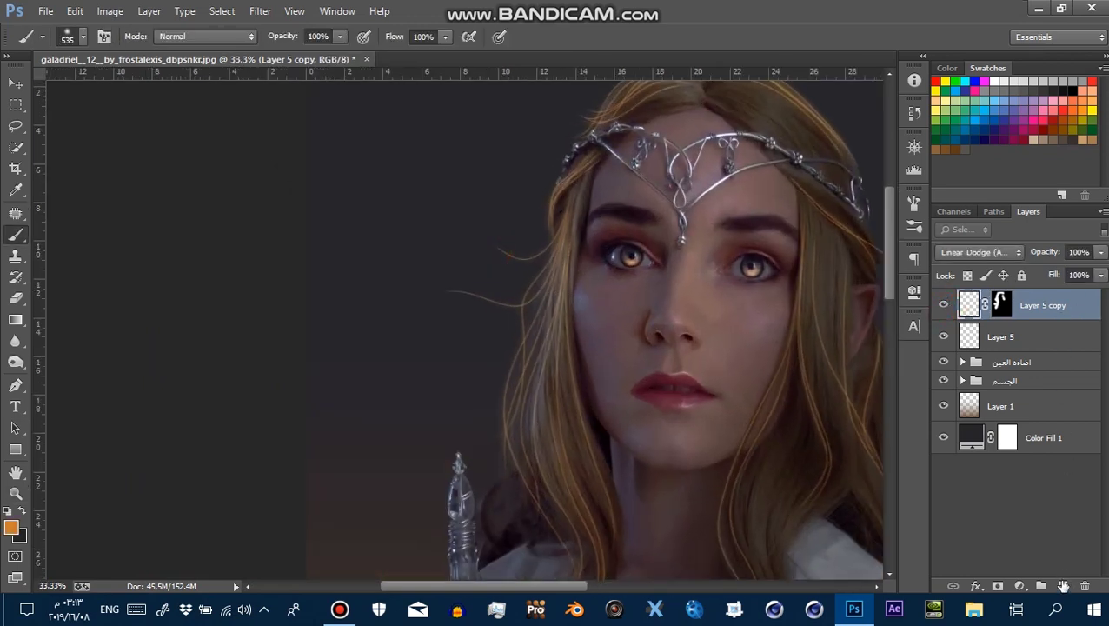
# Add a new Layer 6 and set its blend mode to Color Dodge
pyautogui.click(1062, 585)
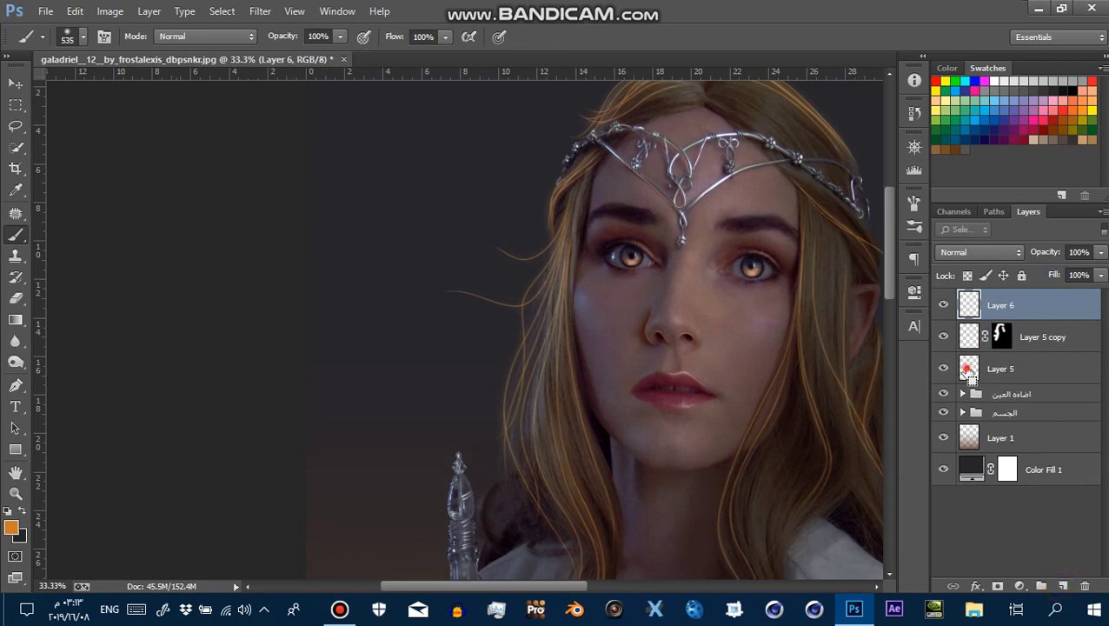
pyautogui.moveTo(516, 300)
pyautogui.mouseDown()
pyautogui.moveTo(688, 429)
pyautogui.moveTo(490, 339)
pyautogui.mouseUp()
pyautogui.moveTo(572, 356)
pyautogui.mouseDown()
pyautogui.moveTo(693, 383)
pyautogui.moveTo(698, 409)
pyautogui.moveTo(645, 402)
pyautogui.mouseUp()
pyautogui.click(969, 252)
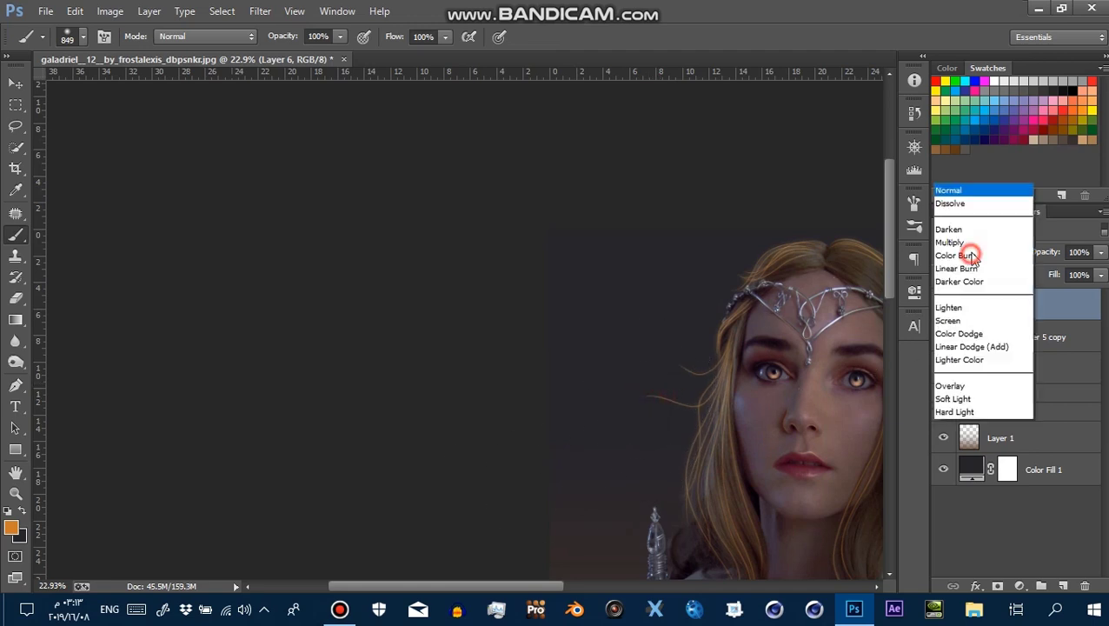
pyautogui.click(973, 151)
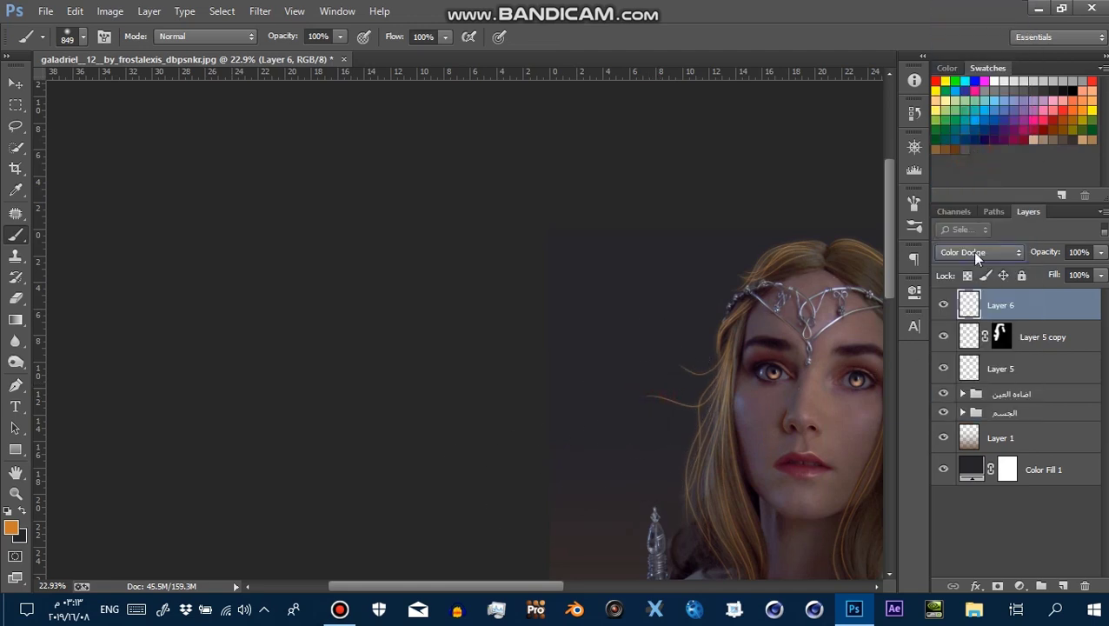
# Toggle Layer 6 to compare the Color Dodge effect across the figure, then select Layer 5 copy
pyautogui.click(943, 305)
pyautogui.click(720, 252)
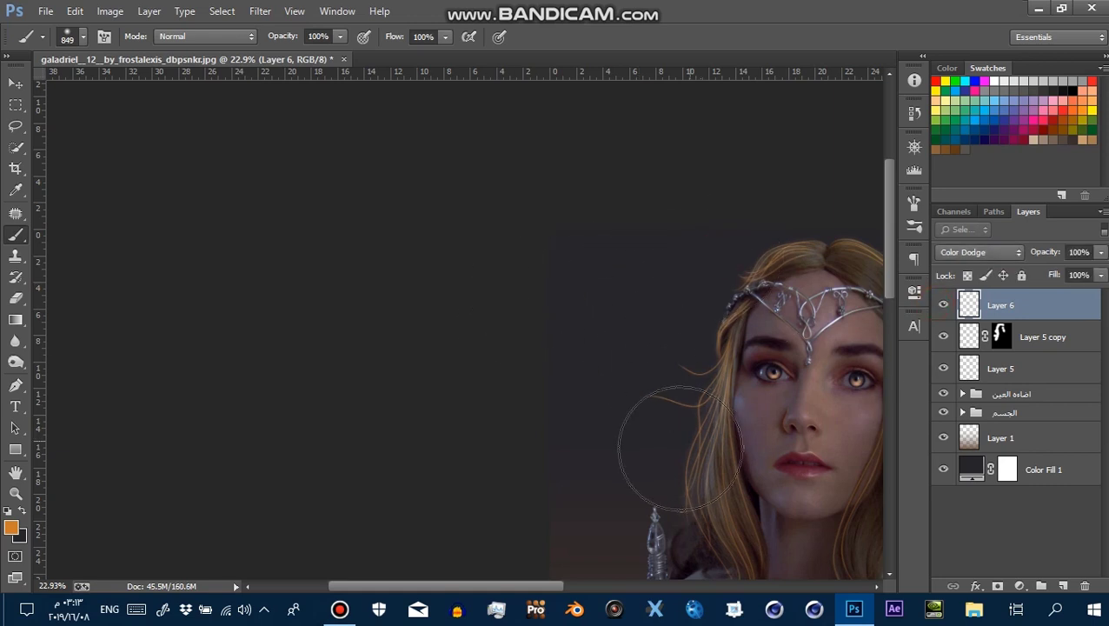
pyautogui.moveTo(668, 487); pyautogui.dragTo(626, 340)
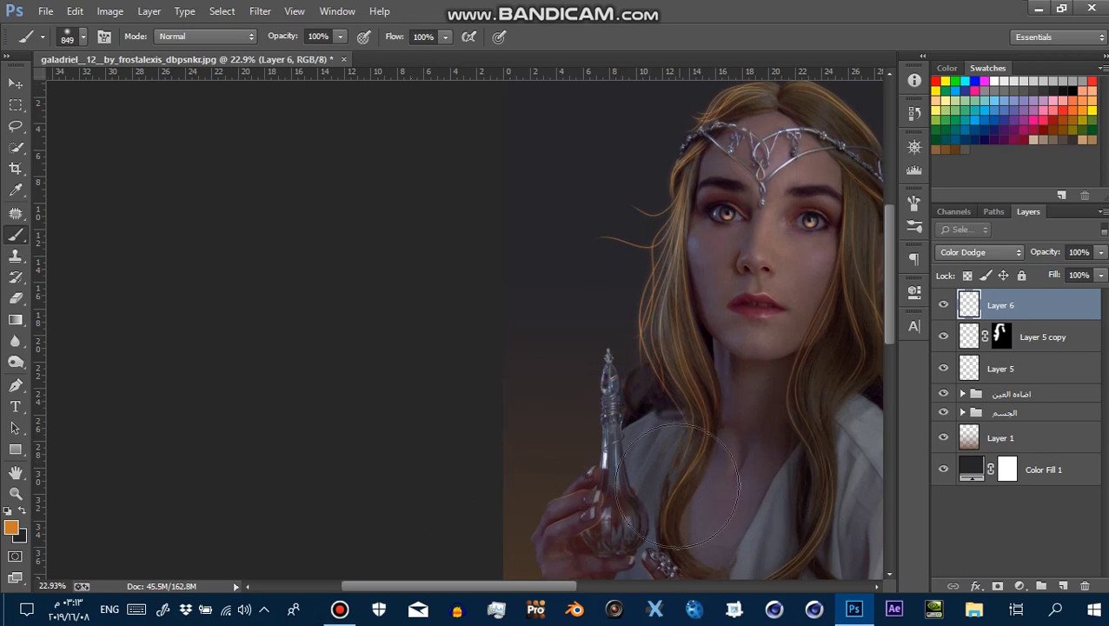
pyautogui.moveTo(689, 492); pyautogui.dragTo(674, 478)
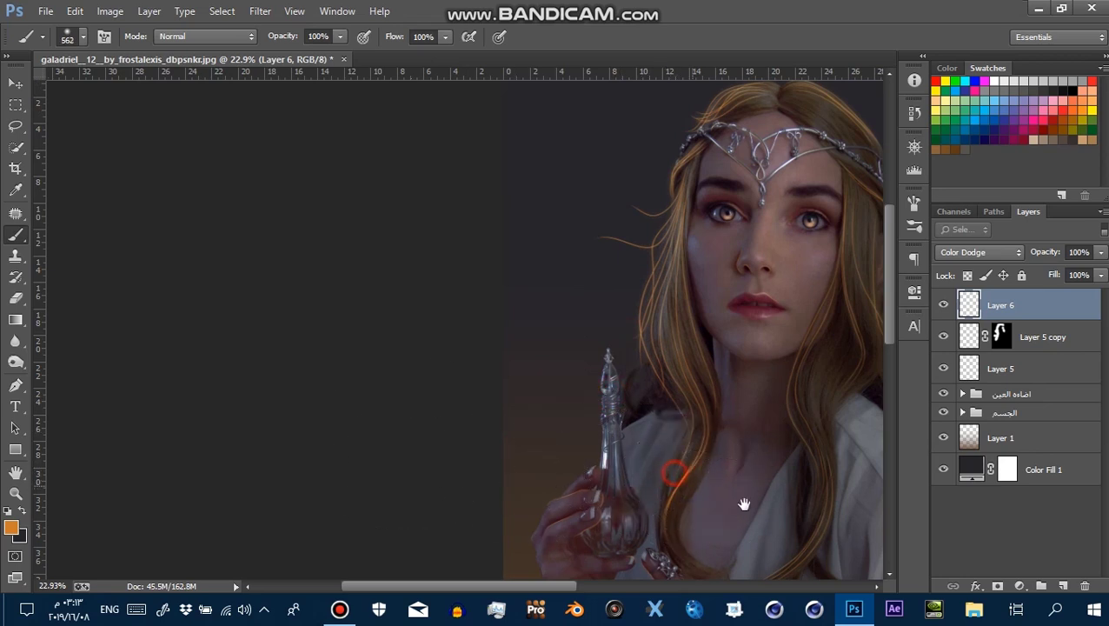
pyautogui.moveTo(743, 504); pyautogui.dragTo(587, 387)
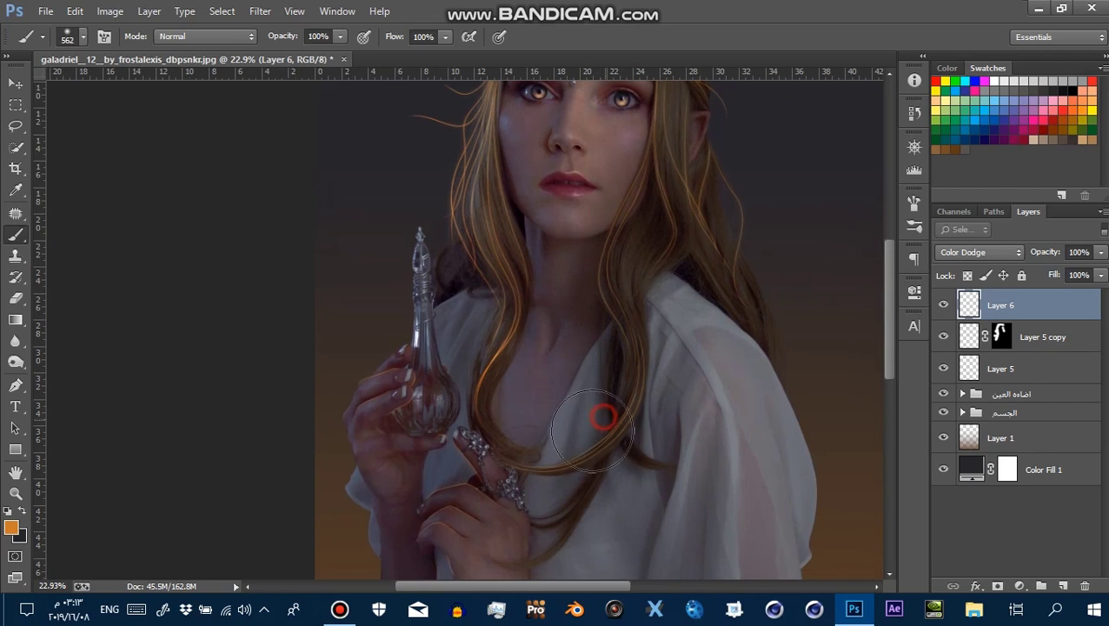
pyautogui.keyDown('alt'); pyautogui.click(571, 409); pyautogui.keyUp('alt')
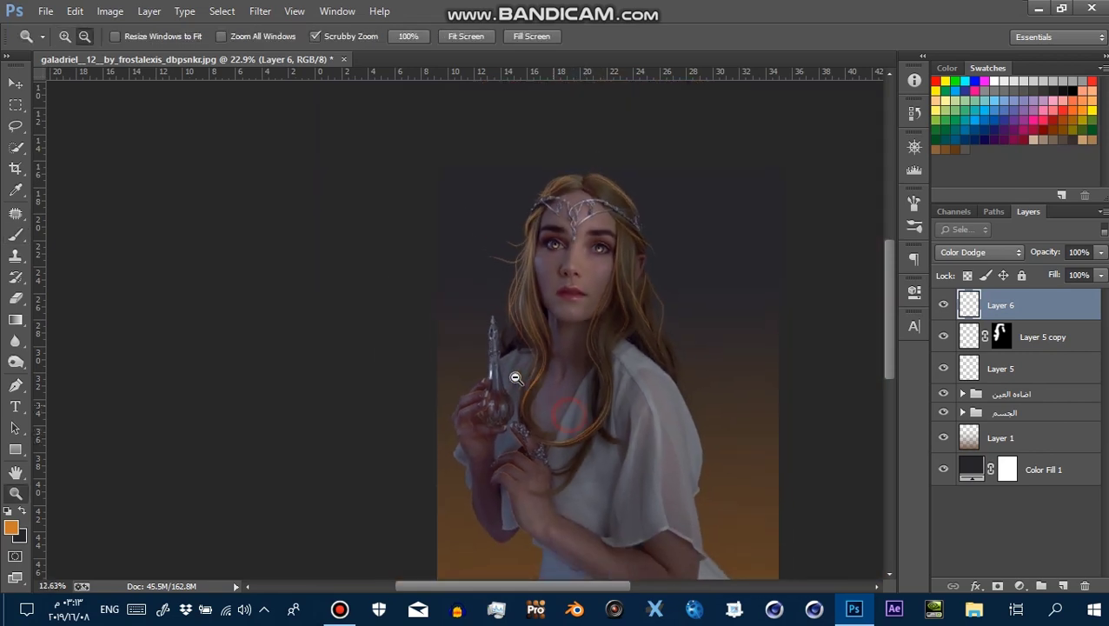
pyautogui.moveTo(545, 261)
pyautogui.mouseDown()
pyautogui.moveTo(486, 193)
pyautogui.moveTo(628, 287)
pyautogui.moveTo(412, 182)
pyautogui.moveTo(444, 212)
pyautogui.mouseUp()
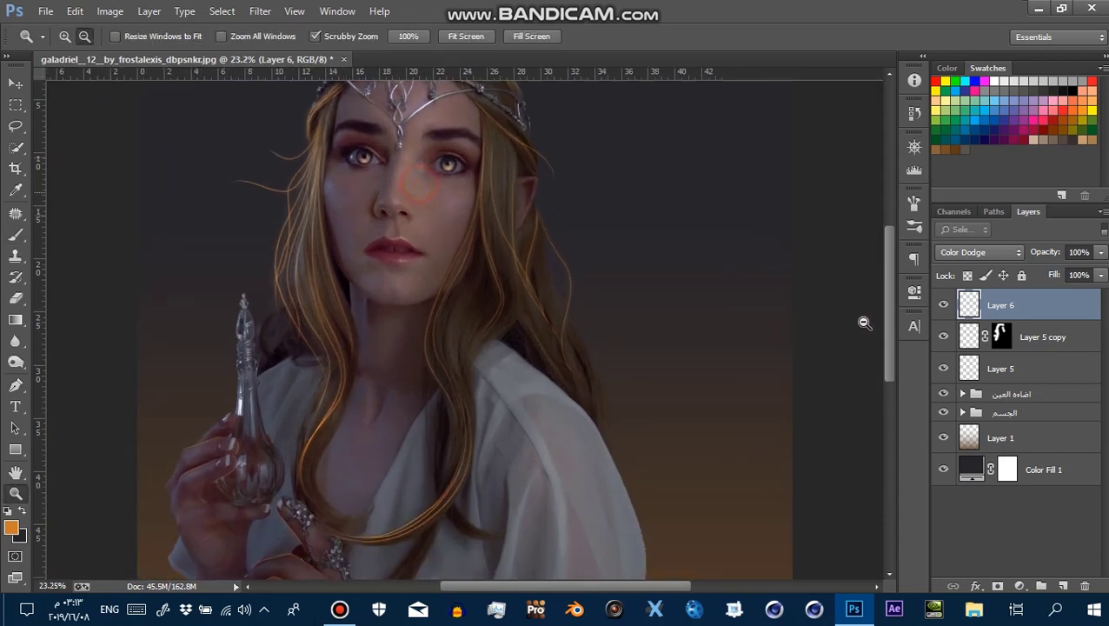
pyautogui.click(943, 305)
pyautogui.click(943, 305)
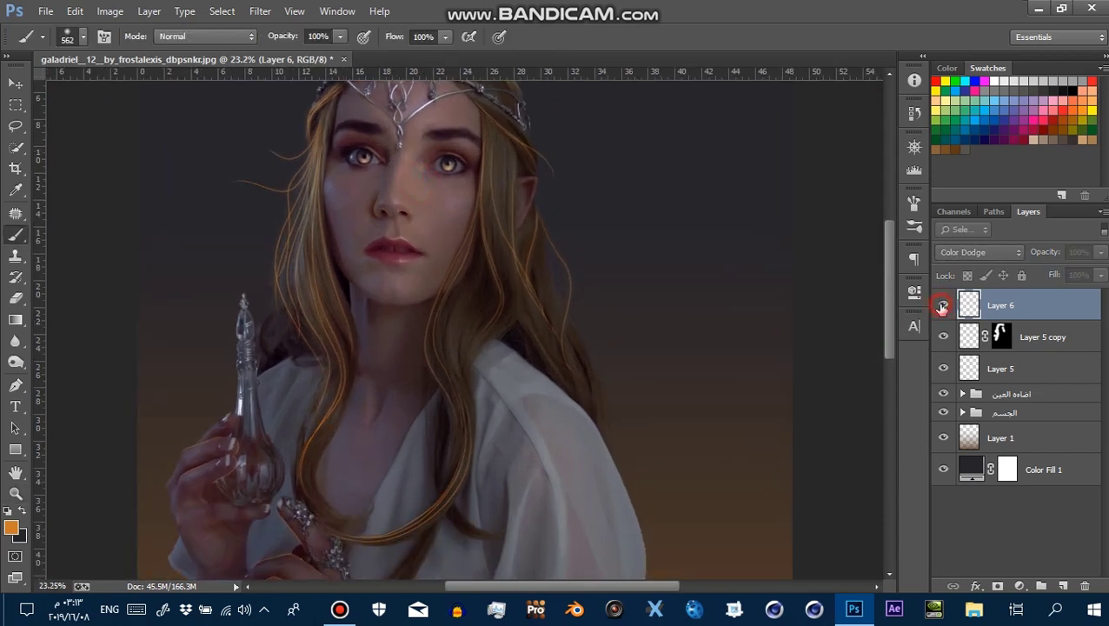
pyautogui.click(1065, 343)
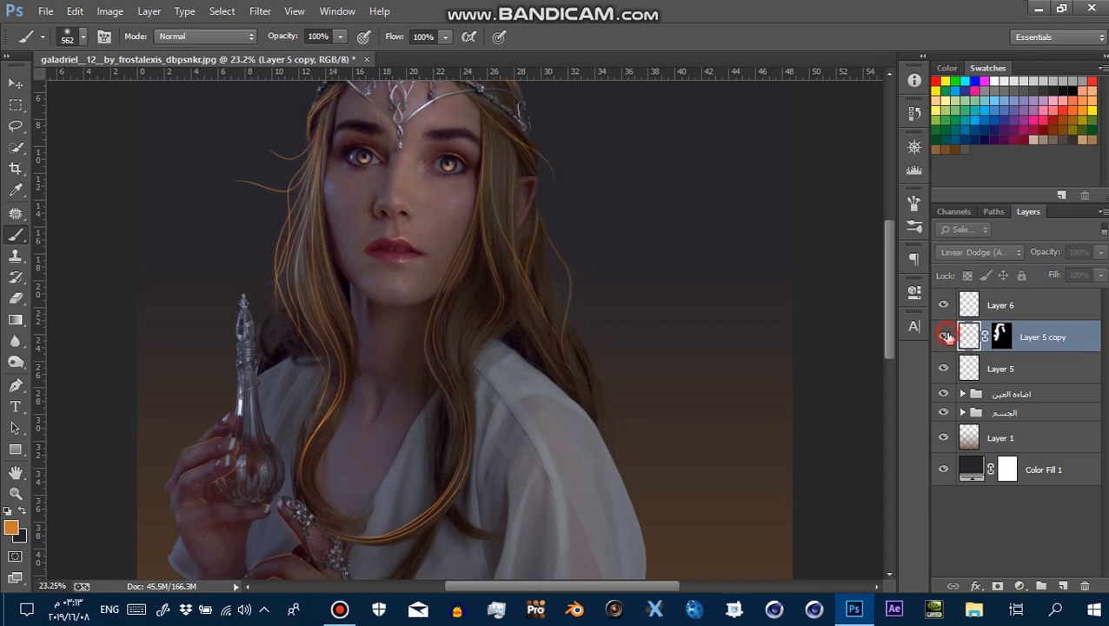
# Move Layer 5 copy below Layer 5 and toggle Layer 5 to compare the glow
pyautogui.moveTo(991, 344); pyautogui.dragTo(1043, 375)
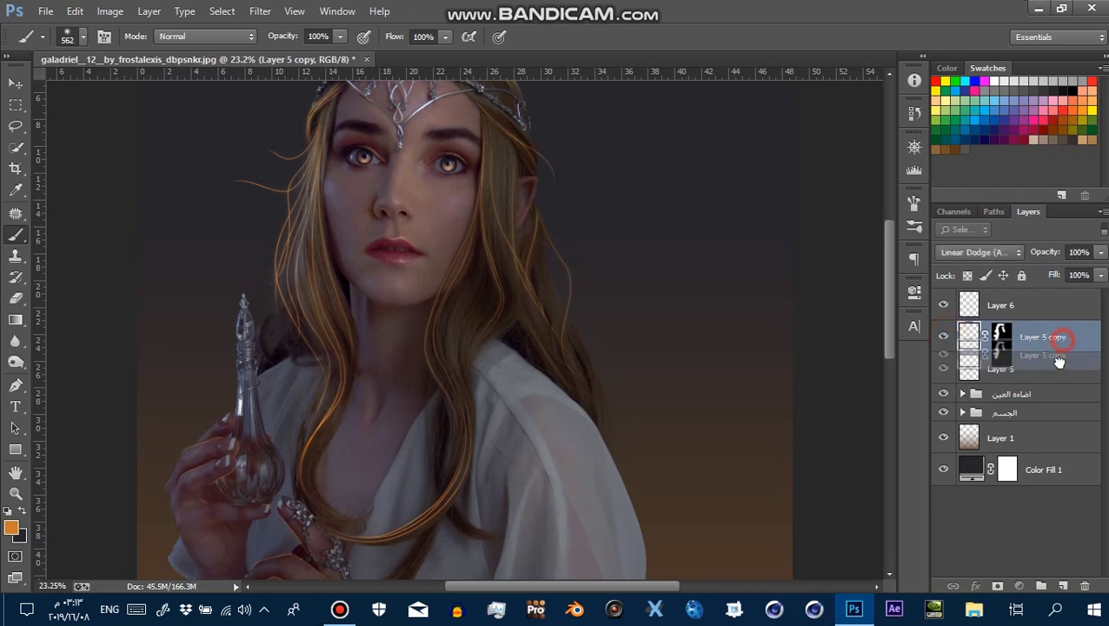
pyautogui.click(943, 339)
pyautogui.click(943, 339)
pyautogui.click(943, 339)
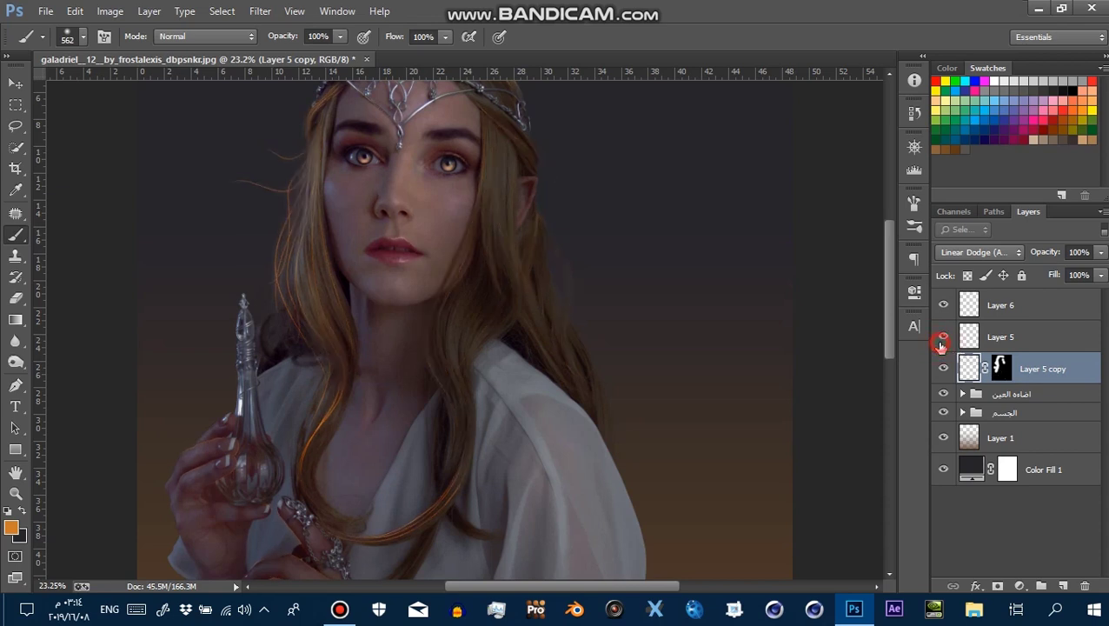
# Duplicate Layer 5 as an Overlay copy, then add a new empty layer above Layer 6
pyautogui.click(1037, 344)
pyautogui.hotkey('ctrl', 'j')
pyautogui.click(980, 252)
pyautogui.click(971, 209)
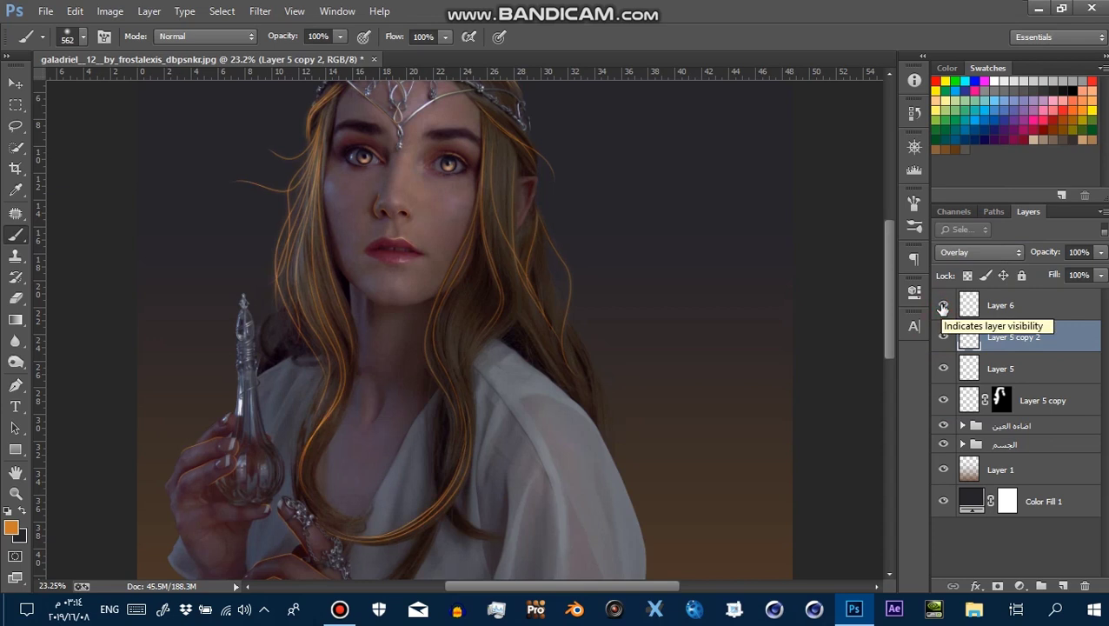
pyautogui.click(1032, 315)
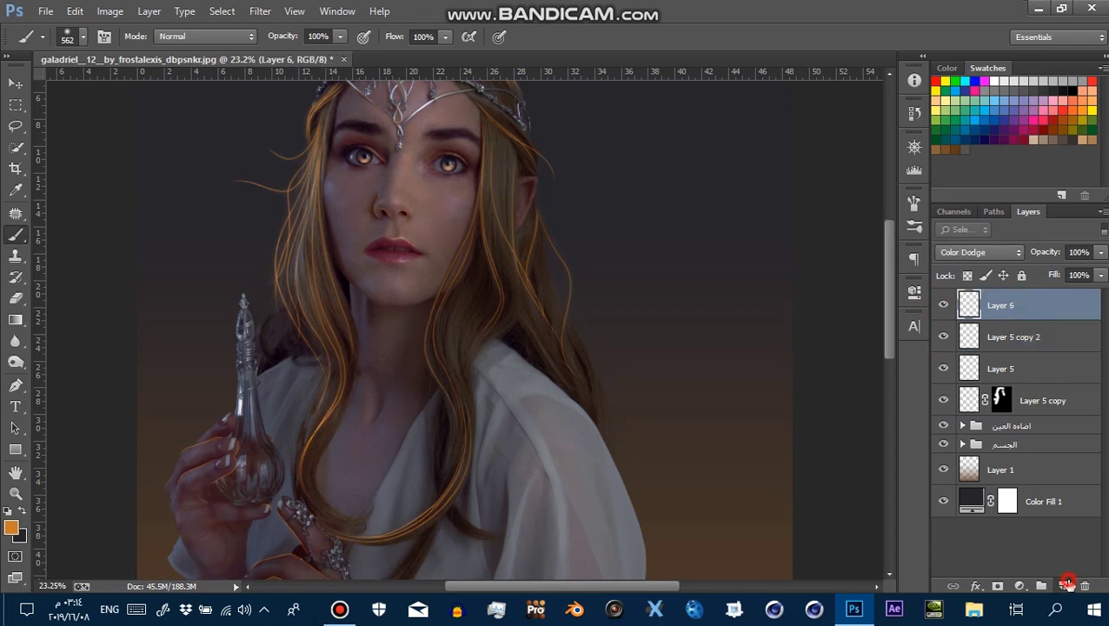
pyautogui.click(1066, 584)
# Fill Layer 7 with 50% gray in Soft Light mode, loading the figure's outline as a selection
pyautogui.click(75, 13)
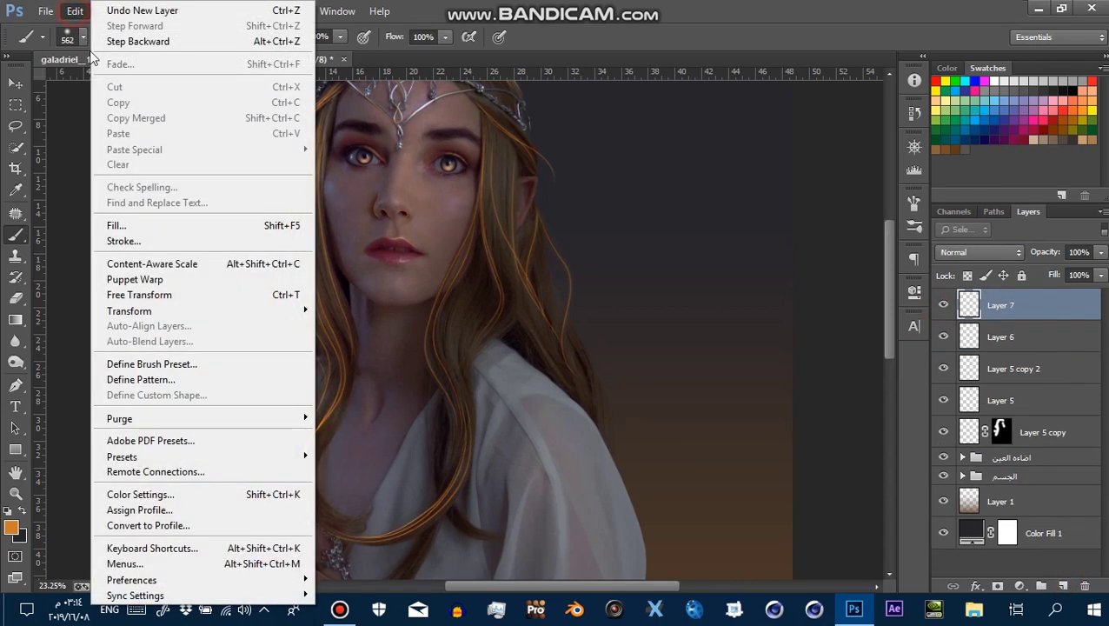
pyautogui.click(136, 223)
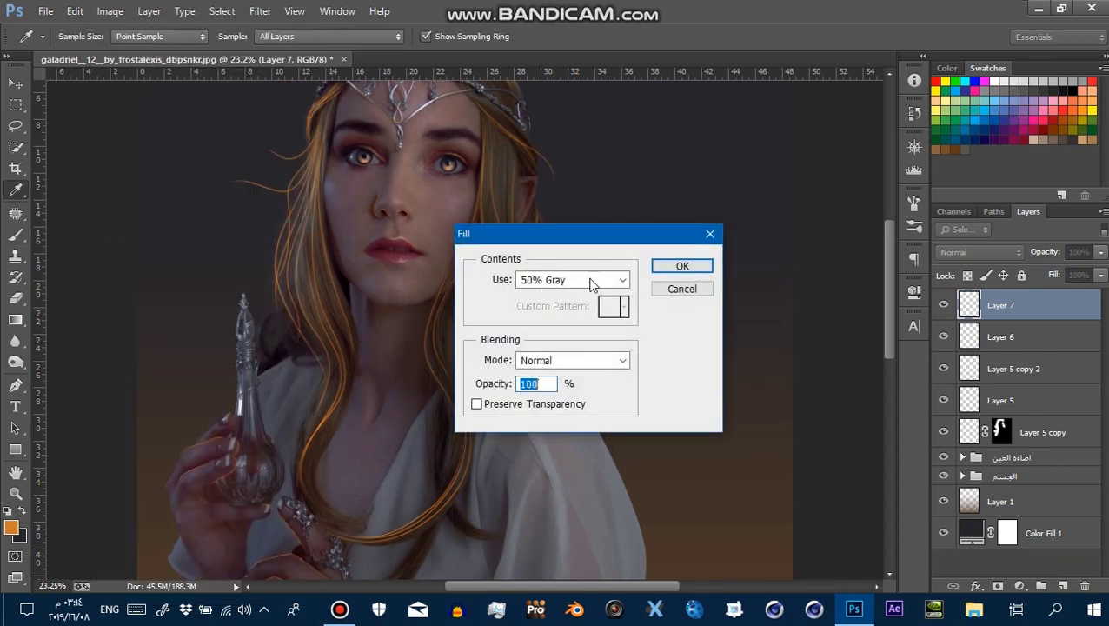
pyautogui.click(678, 265)
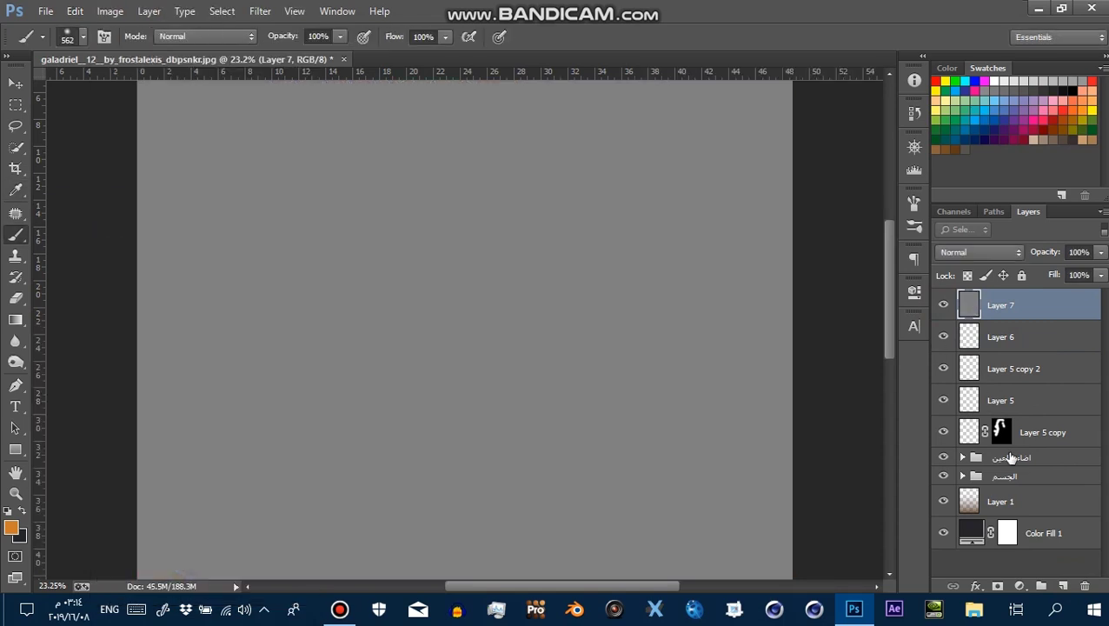
pyautogui.click(962, 477)
pyautogui.scroll(-4, 1043, 521)
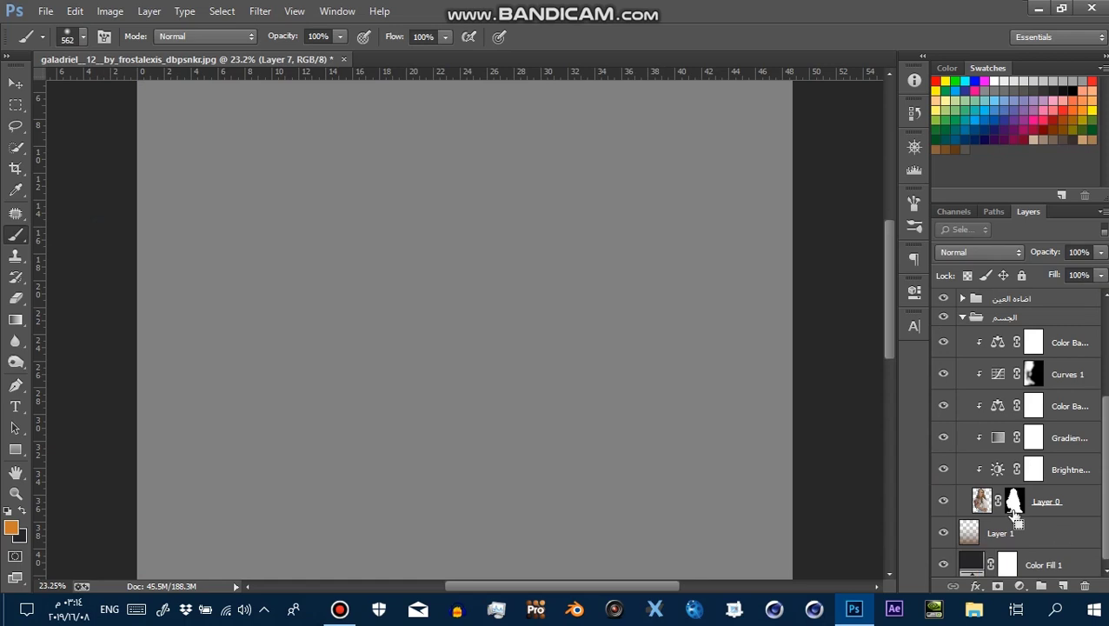
pyautogui.keyDown('ctrl'); pyautogui.click(1013, 501); pyautogui.keyUp('ctrl')
pyautogui.scroll(4, 1014, 501)
pyautogui.click(979, 252)
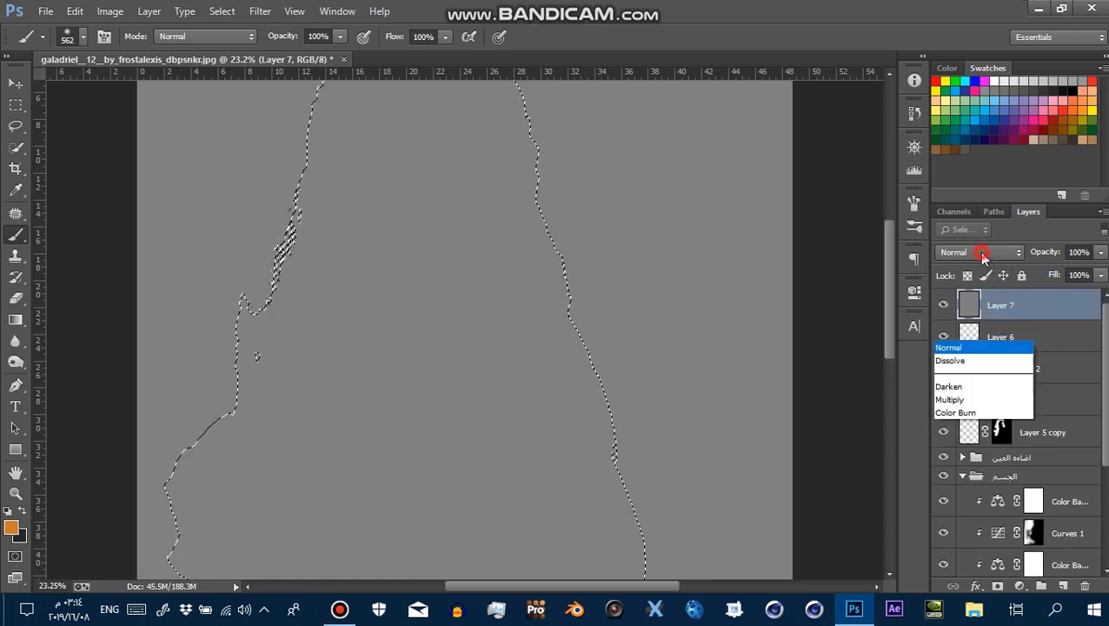
pyautogui.click(953, 216)
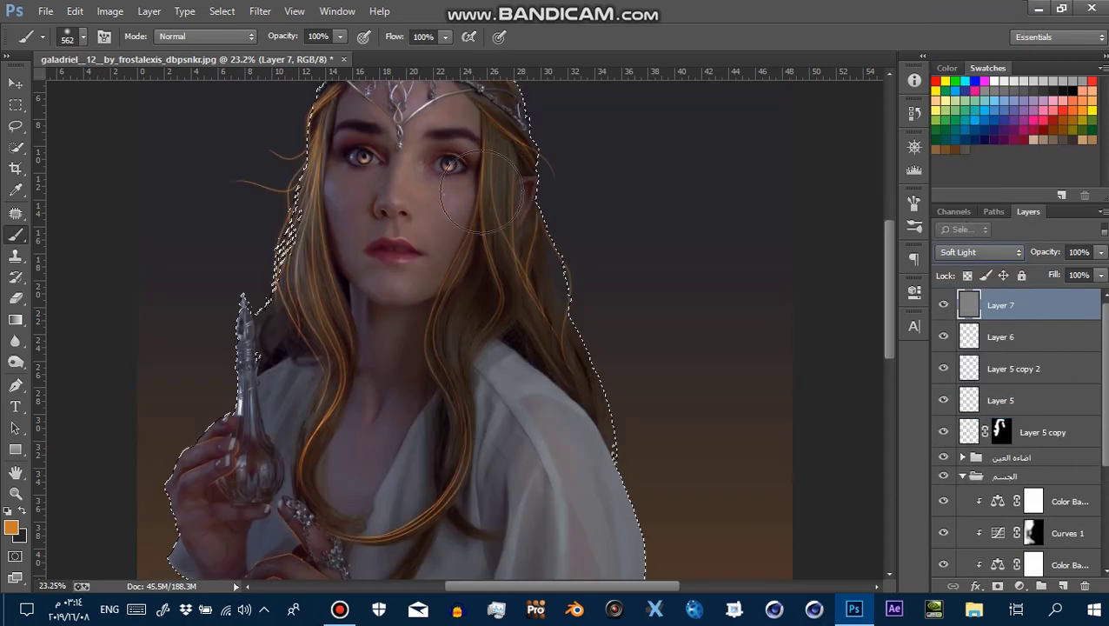
# Dodge highlights onto the hair strands at the crown and on the left side
pyautogui.moveTo(580, 272); pyautogui.dragTo(658, 315)
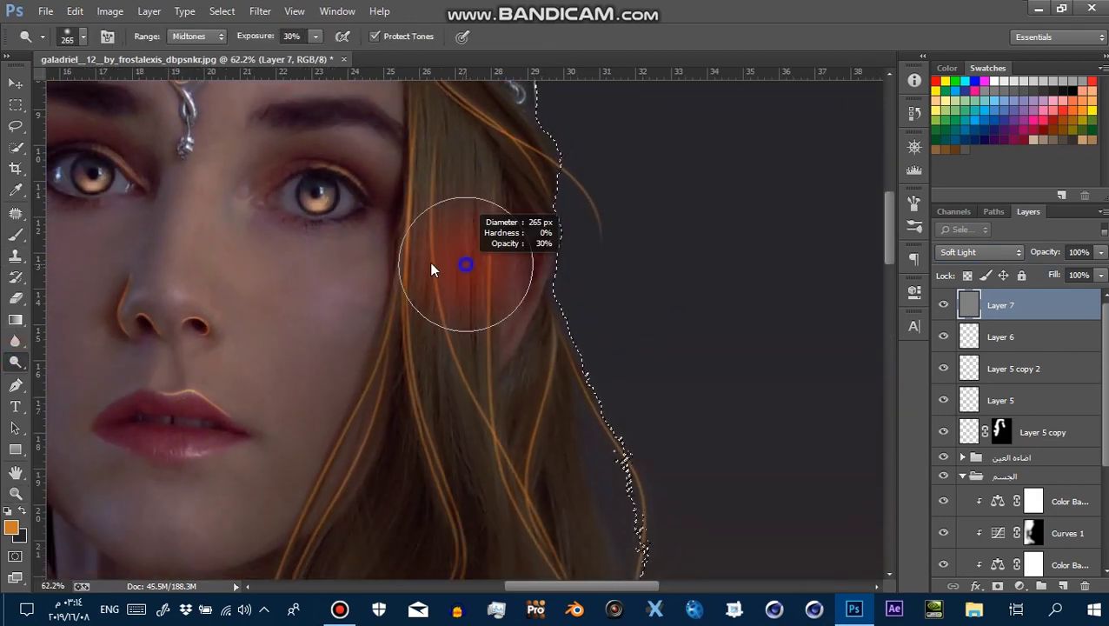
pyautogui.click(352, 615)
pyautogui.click(352, 615)
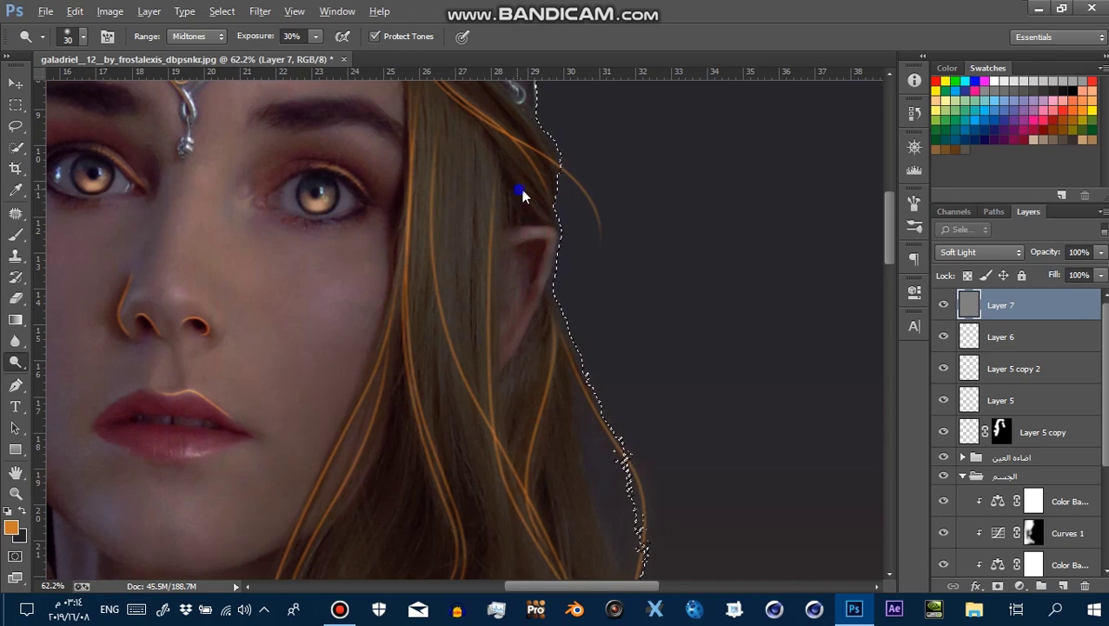
pyautogui.moveTo(525, 159); pyautogui.dragTo(583, 307)
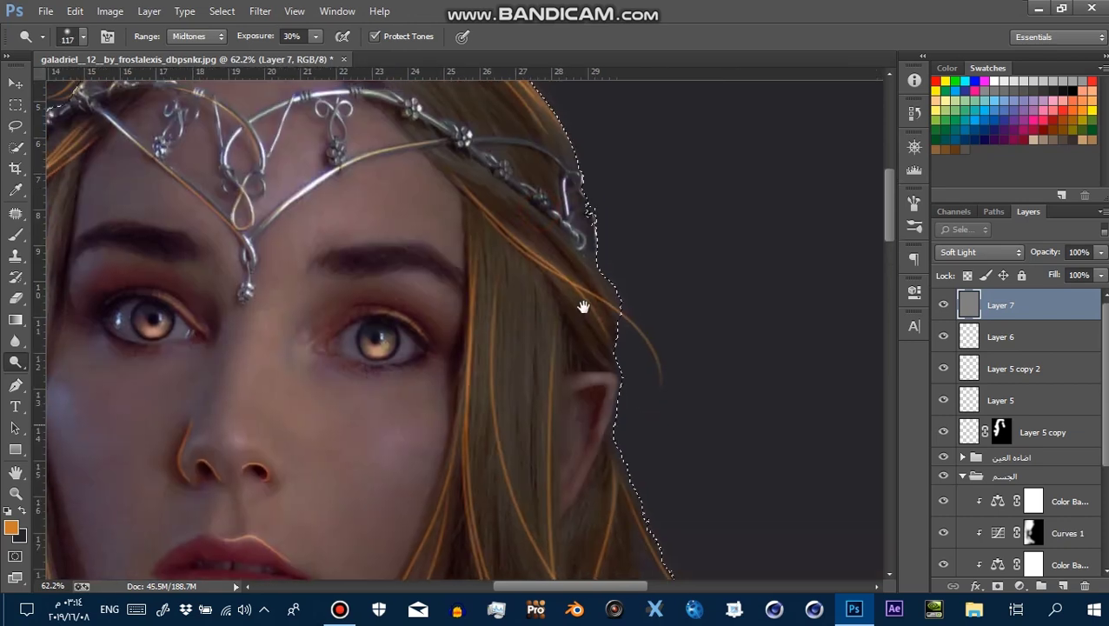
pyautogui.moveTo(498, 246); pyautogui.dragTo(651, 366)
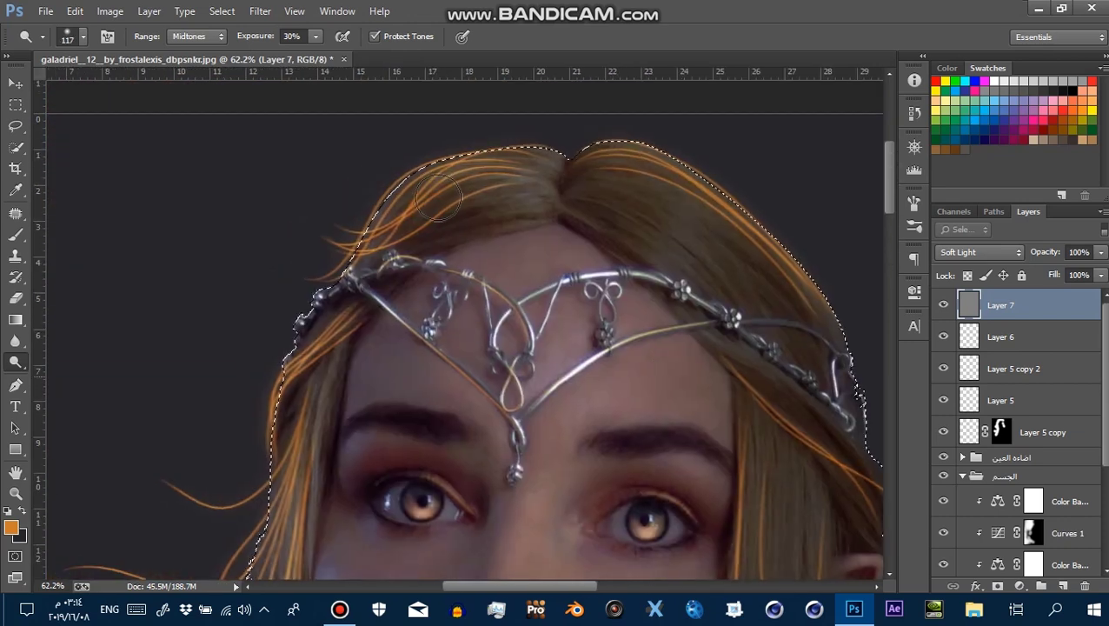
pyautogui.moveTo(486, 182); pyautogui.dragTo(393, 228)
pyautogui.click(292, 310)
pyautogui.moveTo(292, 311)
pyautogui.mouseDown()
pyautogui.moveTo(285, 488)
pyautogui.moveTo(366, 285)
pyautogui.mouseUp()
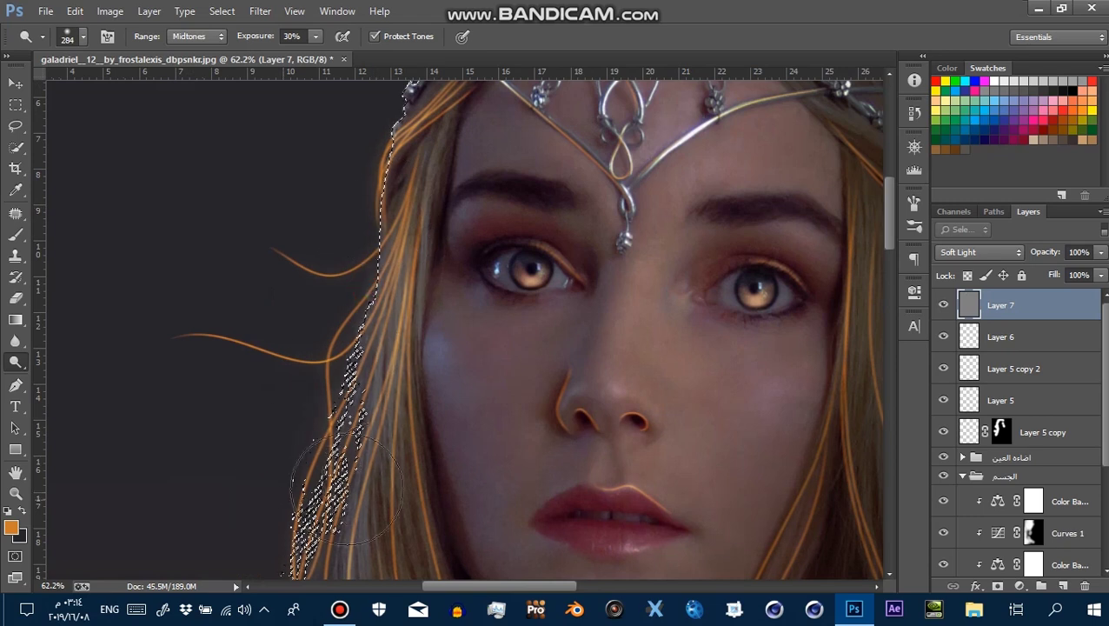
# Zoom in around the nose and cheek and shrink the dodge brush
pyautogui.moveTo(377, 433); pyautogui.dragTo(363, 380)
pyautogui.press('[')
pyautogui.press('[')
pyautogui.press('[')
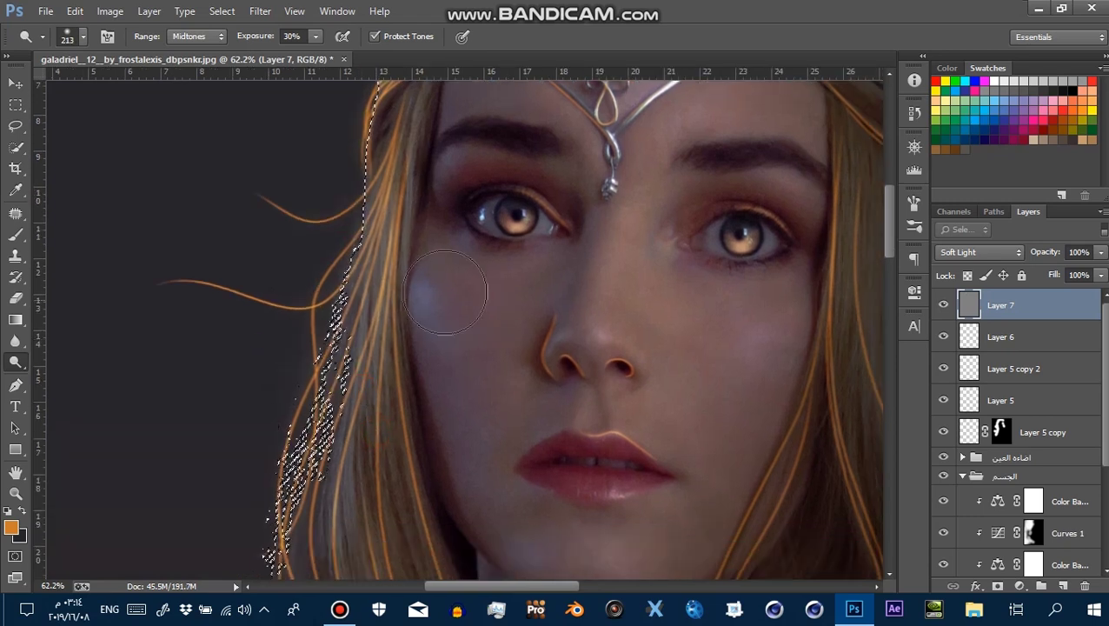
pyautogui.keyDown('alt'); pyautogui.click(458, 366); pyautogui.keyUp('alt')
pyautogui.keyDown('ctrl'); pyautogui.click(609, 315); pyautogui.keyUp('ctrl')
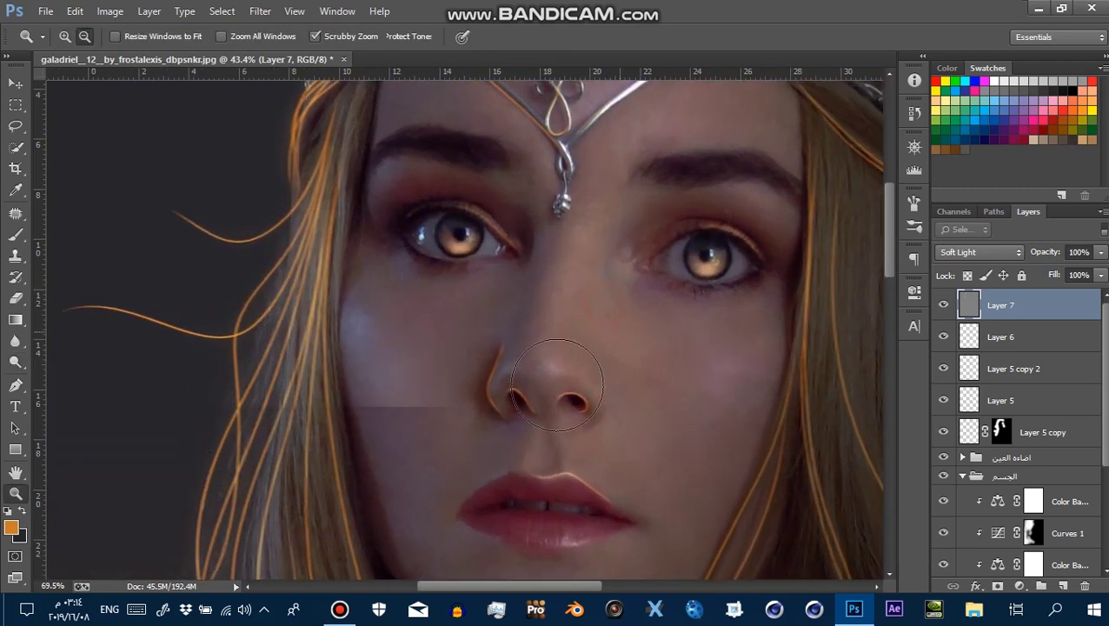
pyautogui.moveTo(528, 374); pyautogui.dragTo(513, 384)
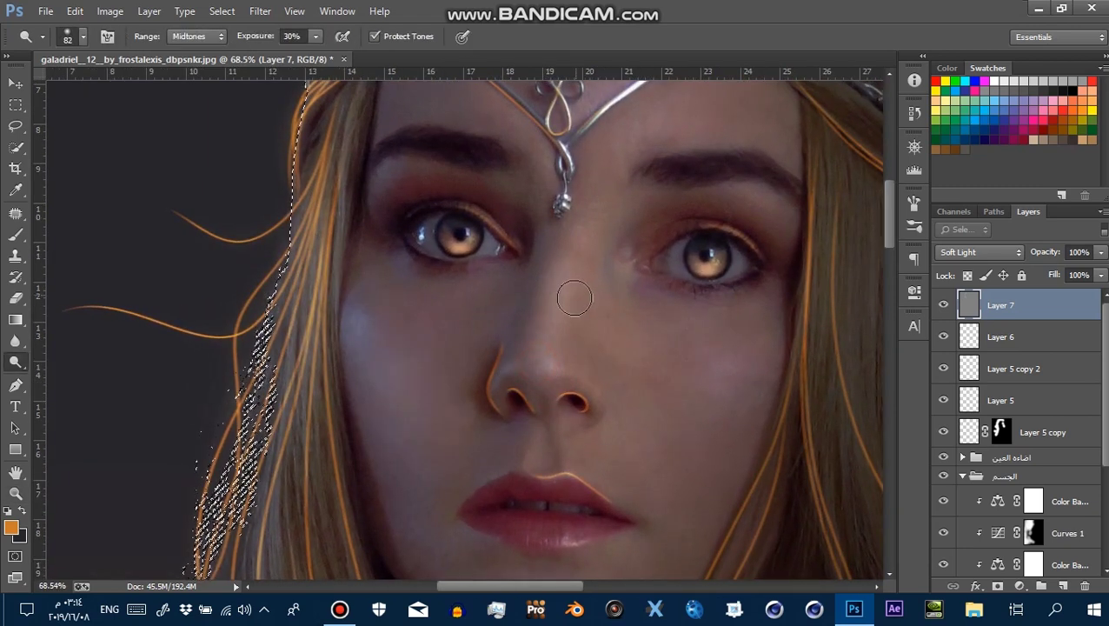
pyautogui.press('z')
pyautogui.moveTo(585, 324); pyautogui.dragTo(609, 306)
# Lighten the left and right eyebrows with a smaller dodge brush
pyautogui.press('o')
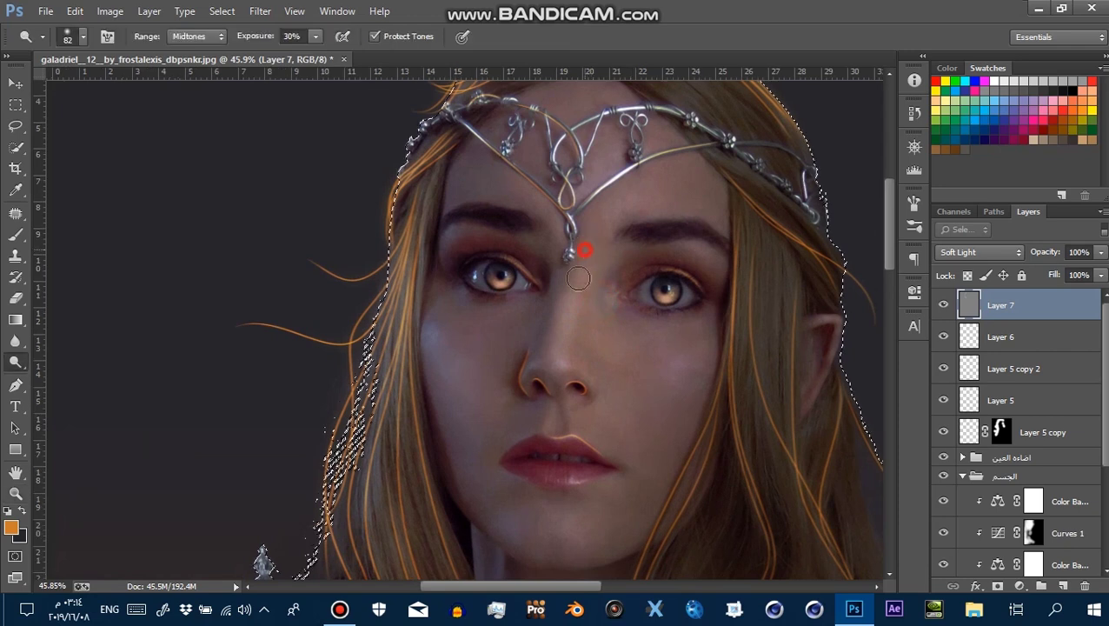
pyautogui.press('z')
pyautogui.moveTo(630, 217); pyautogui.dragTo(656, 228)
pyautogui.press('o')
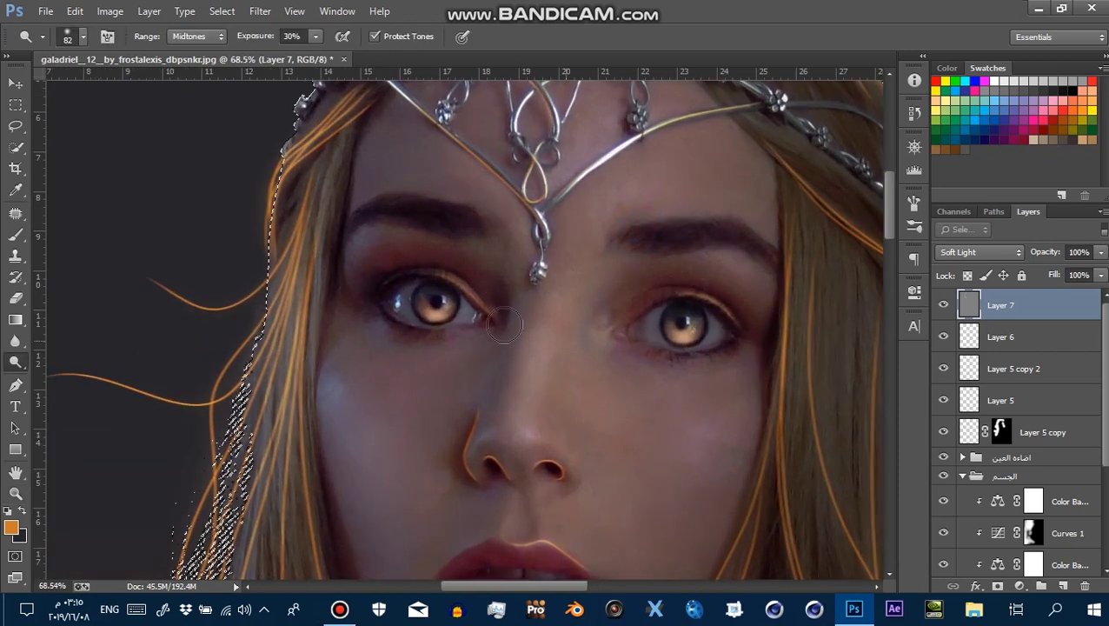
pyautogui.press('[')
pyautogui.press('[')
pyautogui.press('[')
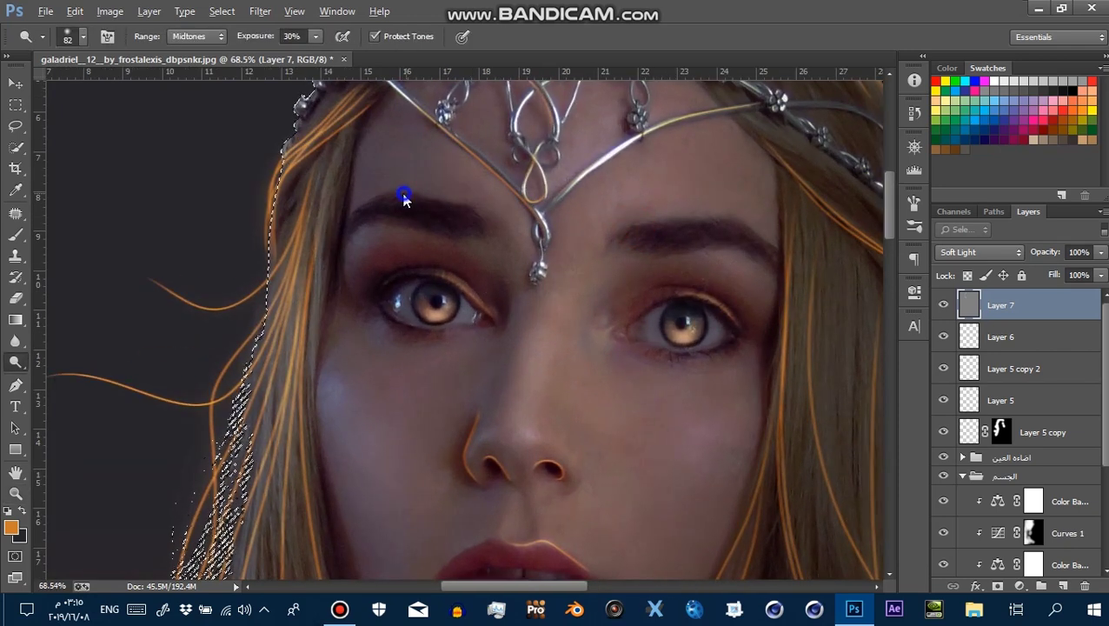
pyautogui.moveTo(387, 193); pyautogui.dragTo(464, 205)
pyautogui.moveTo(608, 221)
pyautogui.mouseDown()
pyautogui.moveTo(656, 215)
pyautogui.moveTo(600, 217)
pyautogui.mouseUp()
# Brighten the upper lip edge, toggling Layer 7 to compare the shading
pyautogui.click(943, 305)
pyautogui.click(943, 305)
pyautogui.click(943, 305)
pyautogui.moveTo(676, 384); pyautogui.dragTo(729, 420)
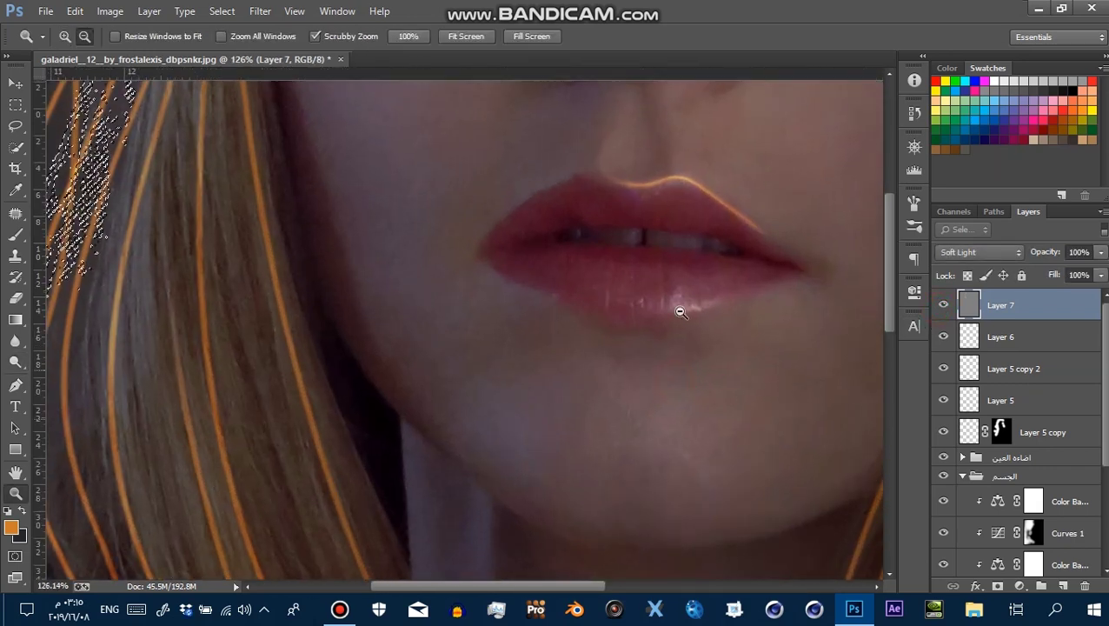
pyautogui.moveTo(663, 299); pyautogui.dragTo(708, 302)
pyautogui.moveTo(653, 184)
pyautogui.mouseDown()
pyautogui.moveTo(691, 181)
pyautogui.moveTo(757, 233)
pyautogui.moveTo(619, 190)
pyautogui.mouseUp()
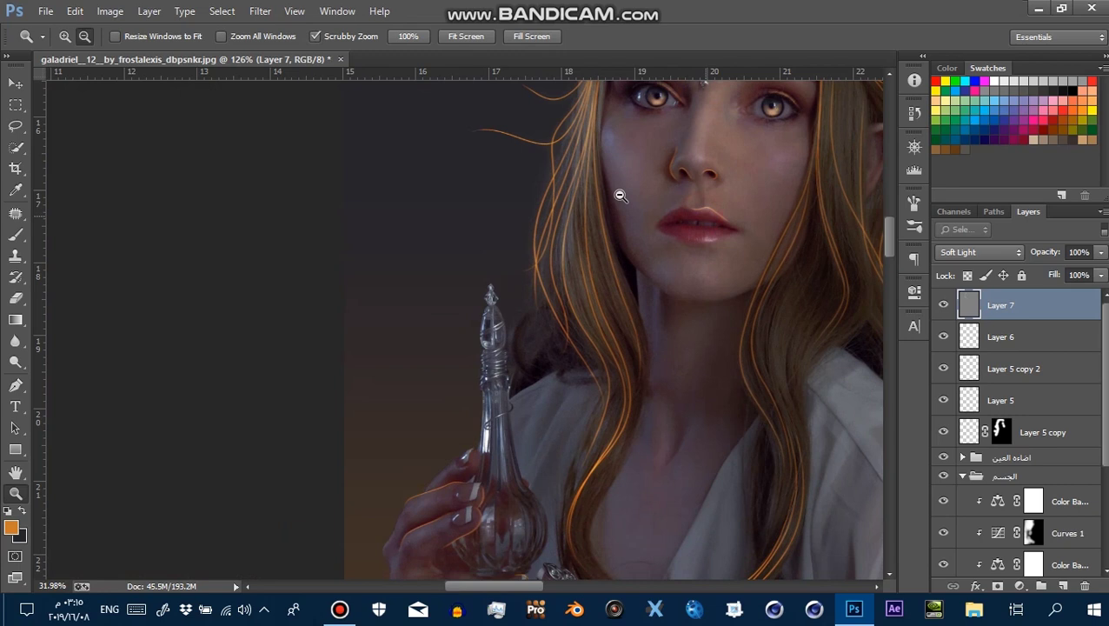
pyautogui.click(944, 305)
pyautogui.click(943, 305)
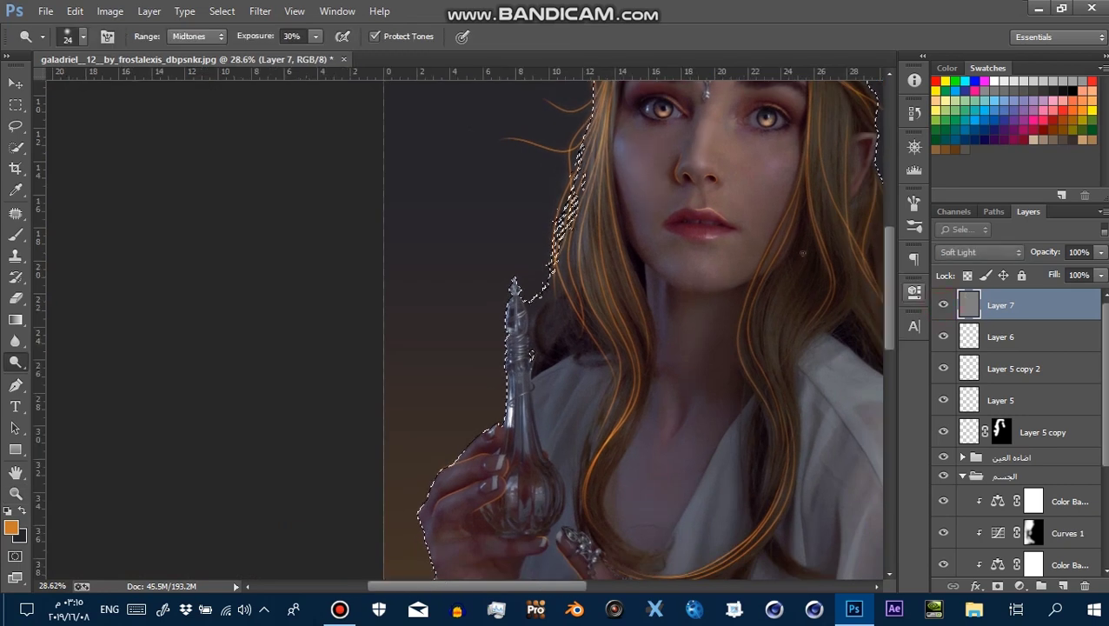
# Switch to the Burn tool with an eye-sized brush and review the figure with Layer 7 shown
pyautogui.moveTo(739, 208); pyautogui.dragTo(710, 209)
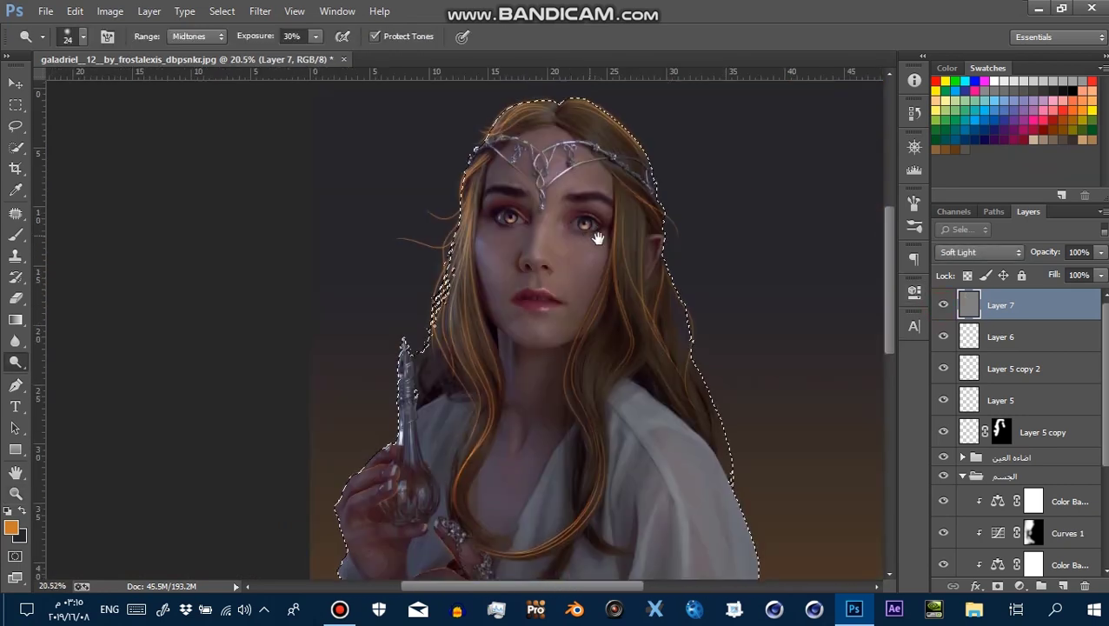
pyautogui.moveTo(607, 230); pyautogui.dragTo(712, 306)
pyautogui.click(14, 299)
pyautogui.rightClick(14, 365)
pyautogui.click(78, 376)
pyautogui.keyDown('alt'); pyautogui.rightClick(481, 305); pyautogui.keyUp('alt')
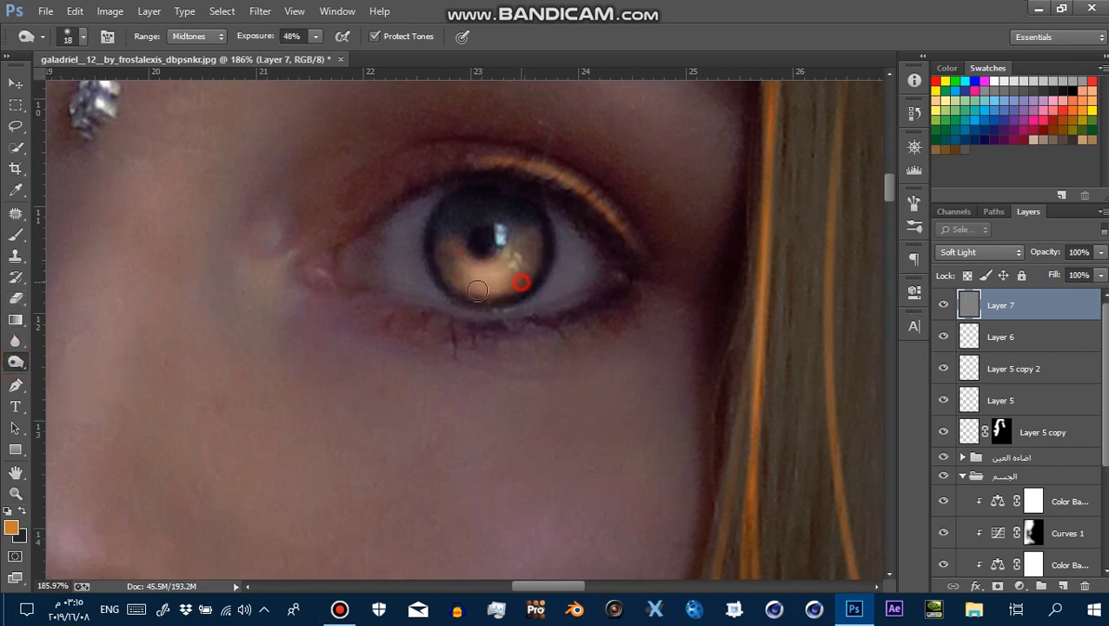
pyautogui.moveTo(464, 279)
pyautogui.mouseDown()
pyautogui.moveTo(368, 292)
pyautogui.moveTo(357, 357)
pyautogui.mouseUp()
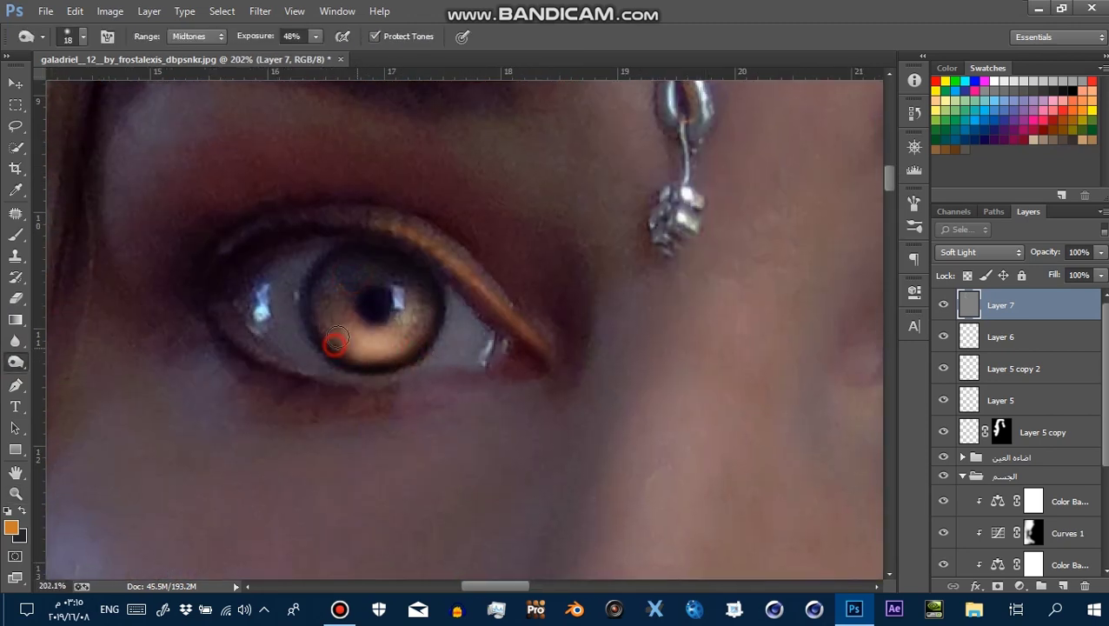
pyautogui.moveTo(370, 315); pyautogui.dragTo(278, 318)
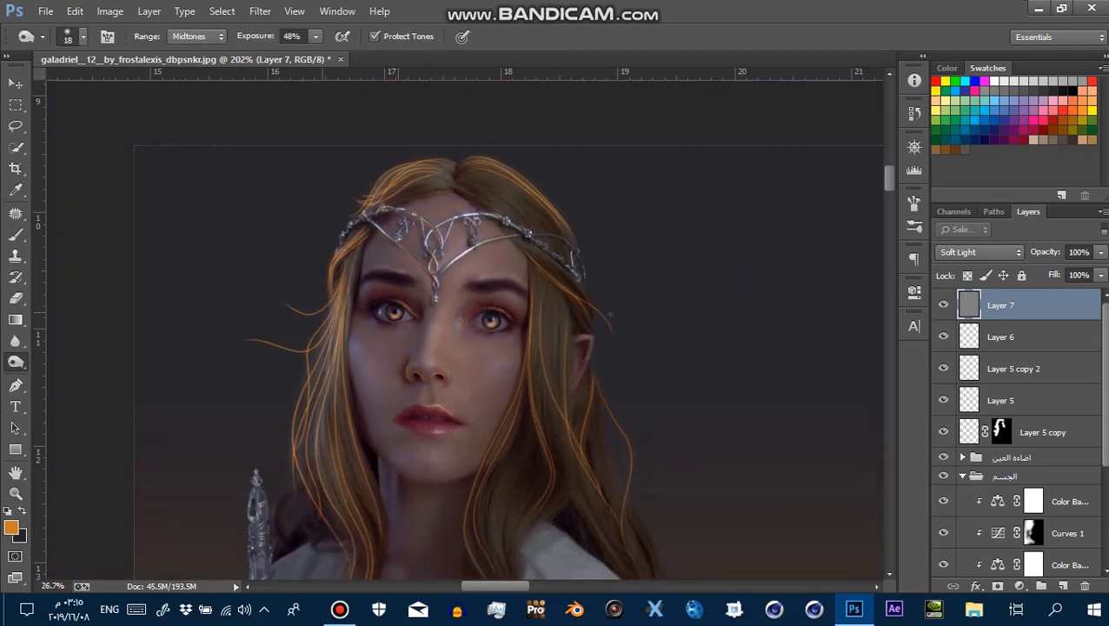
pyautogui.click(941, 305)
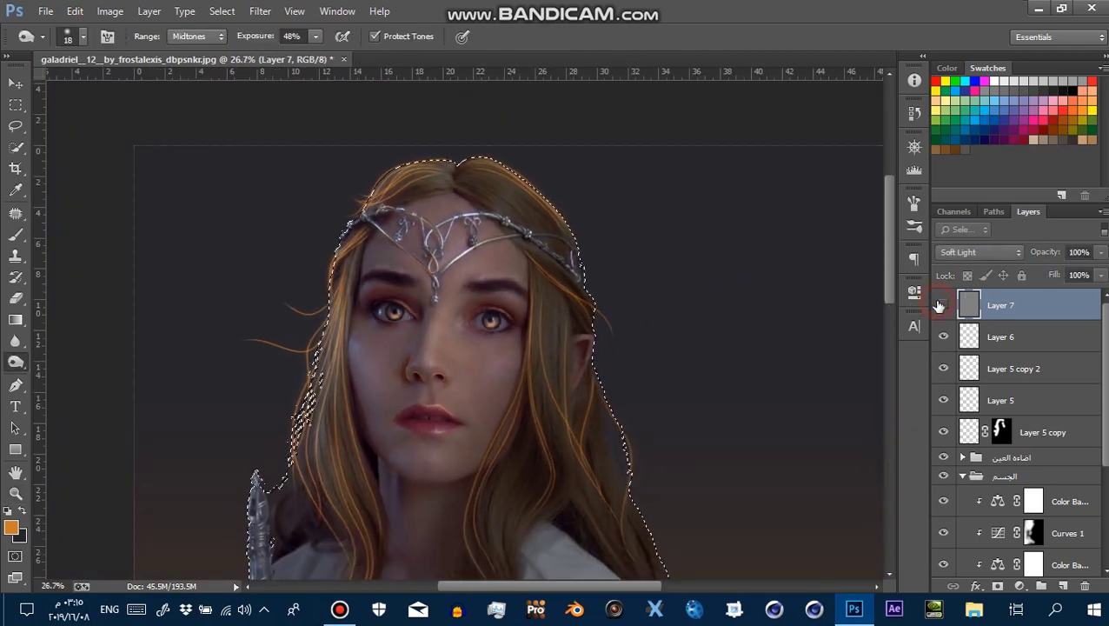
pyautogui.moveTo(496, 364); pyautogui.dragTo(458, 403)
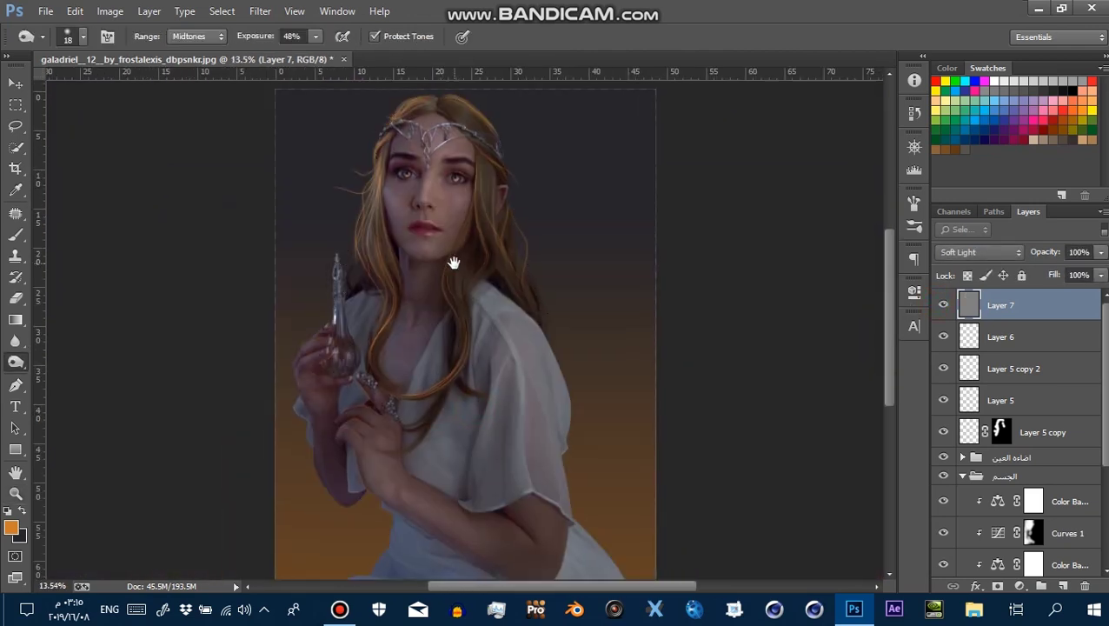
pyautogui.moveTo(19, 371); pyautogui.dragTo(70, 379)
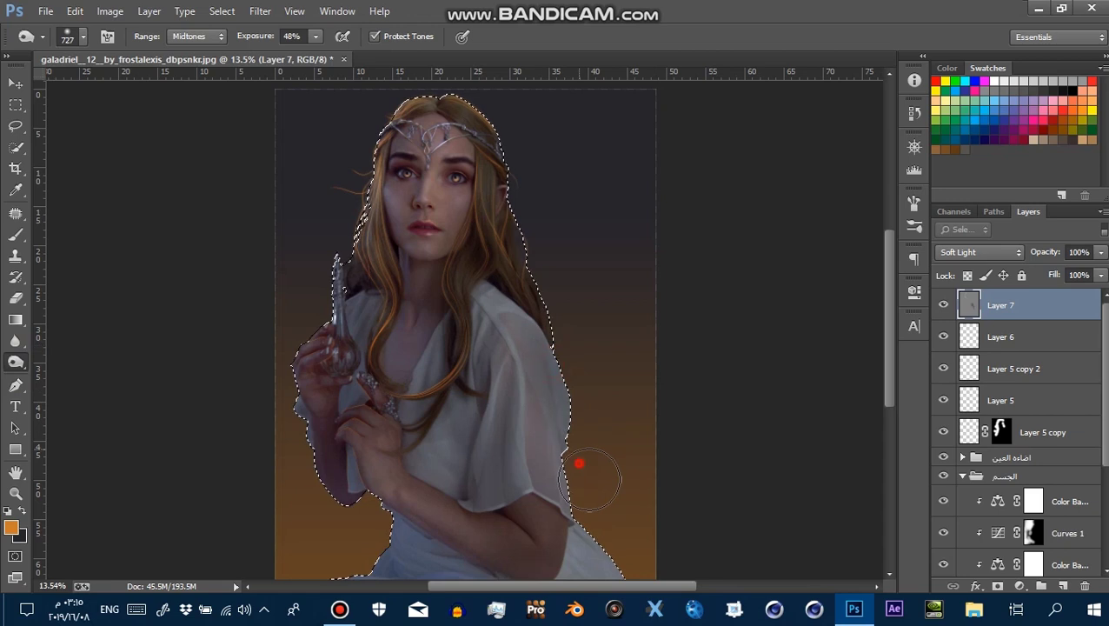
pyautogui.moveTo(643, 547); pyautogui.dragTo(545, 398)
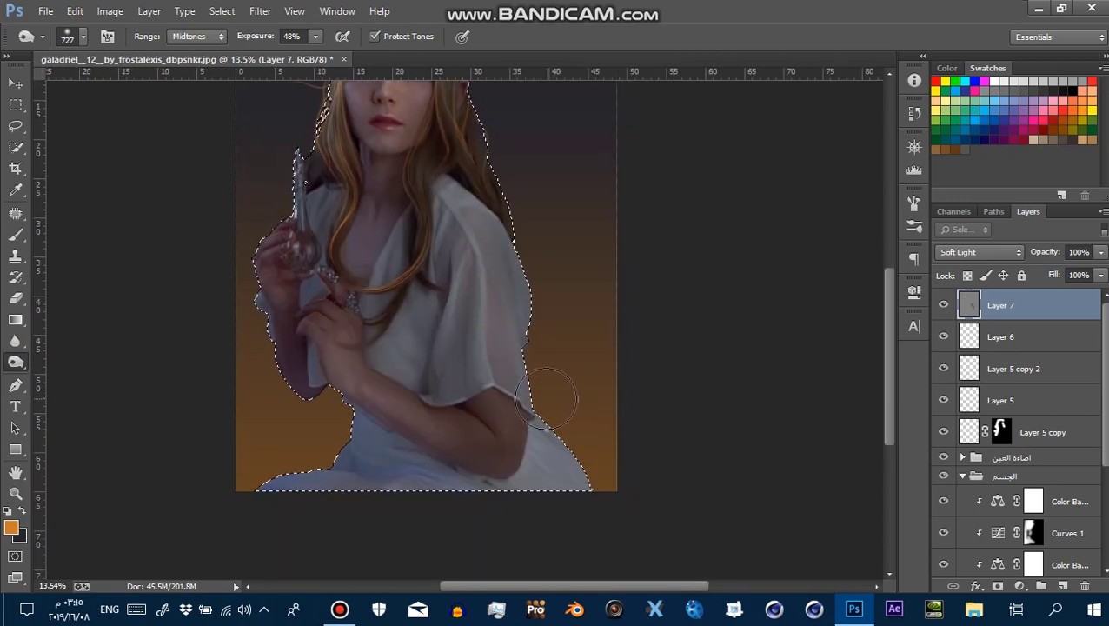
# Paint a soft brown dab on new Layer 8 and set its opacity to 62%
pyautogui.click(19, 237)
pyautogui.rightClick(613, 314)
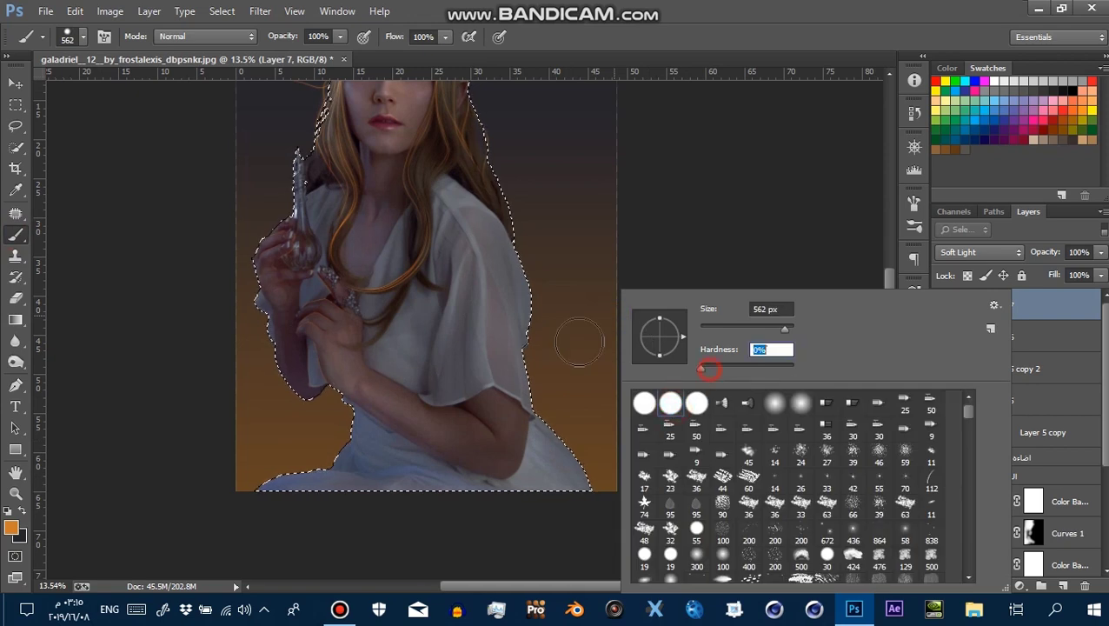
pyautogui.keyDown('alt'); pyautogui.click(577, 428); pyautogui.keyUp('alt')
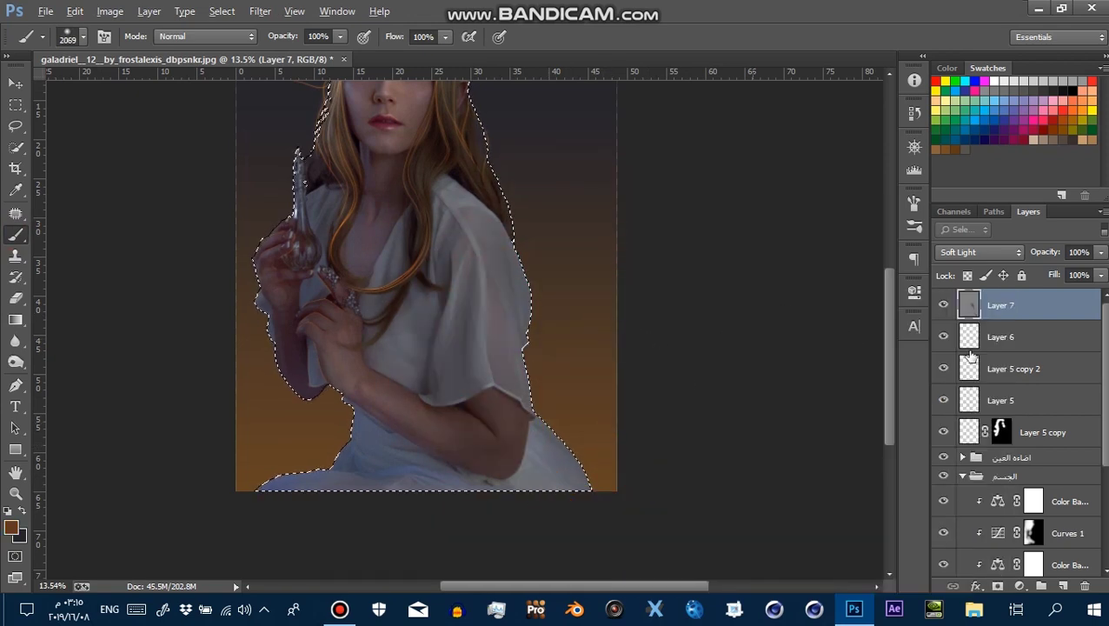
pyautogui.click(1064, 585)
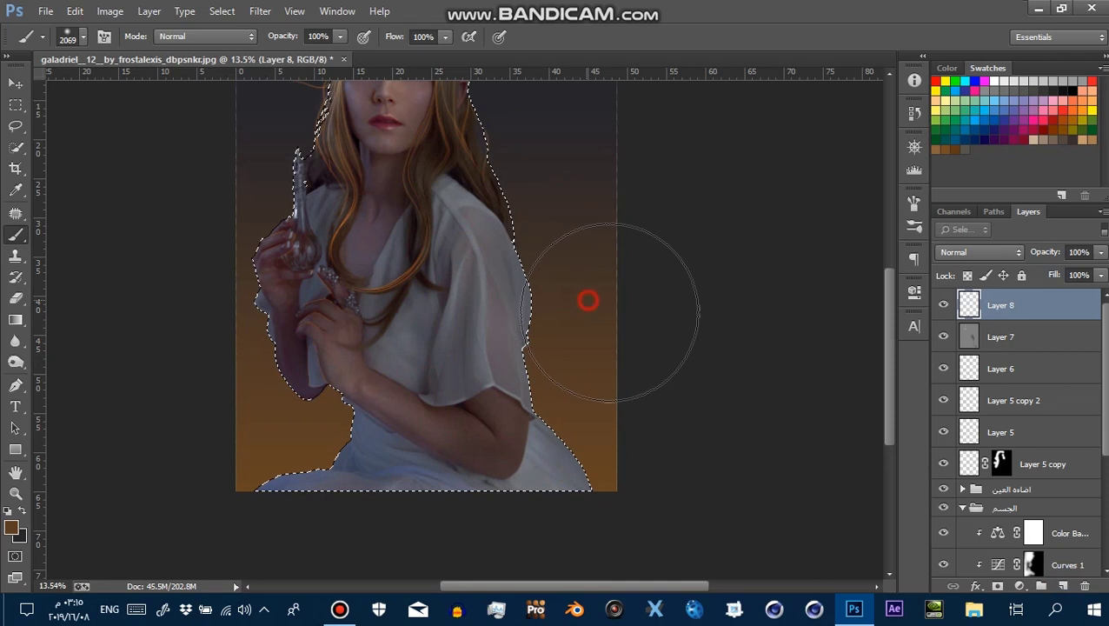
pyautogui.click(656, 437)
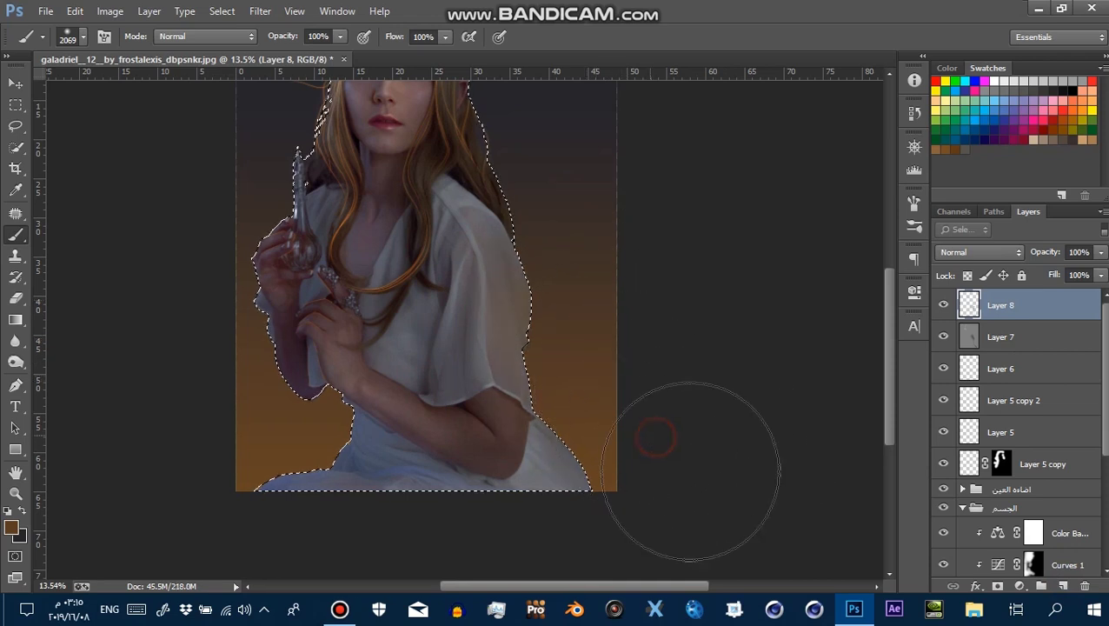
pyautogui.keyDown('alt'); pyautogui.click(266, 421); pyautogui.keyUp('alt')
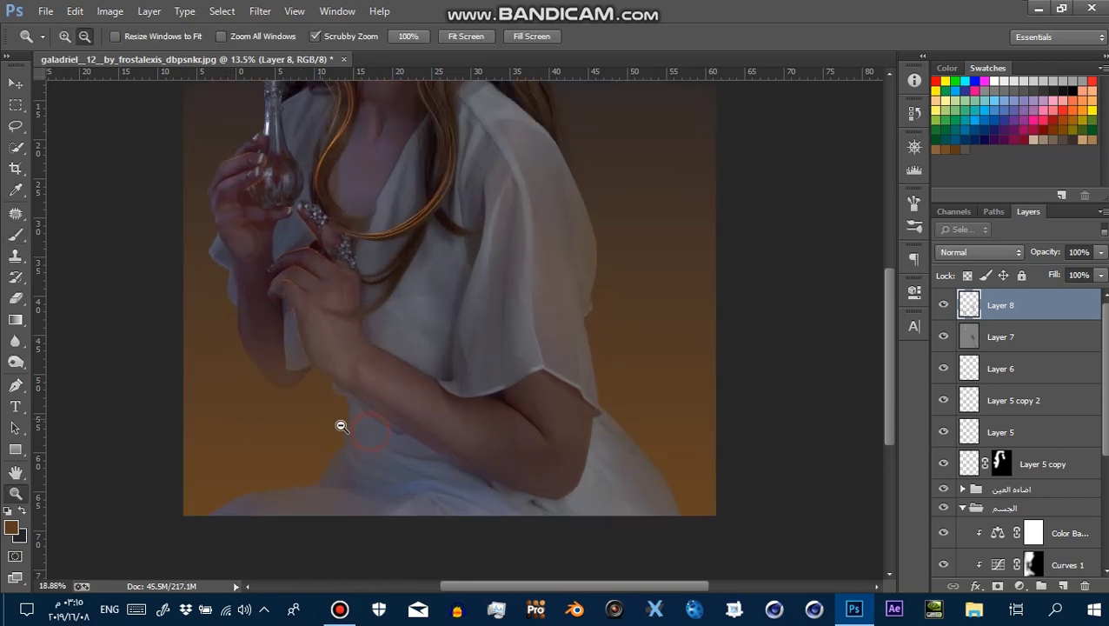
pyautogui.scroll(2, 375, 433)
pyautogui.click(1081, 252)
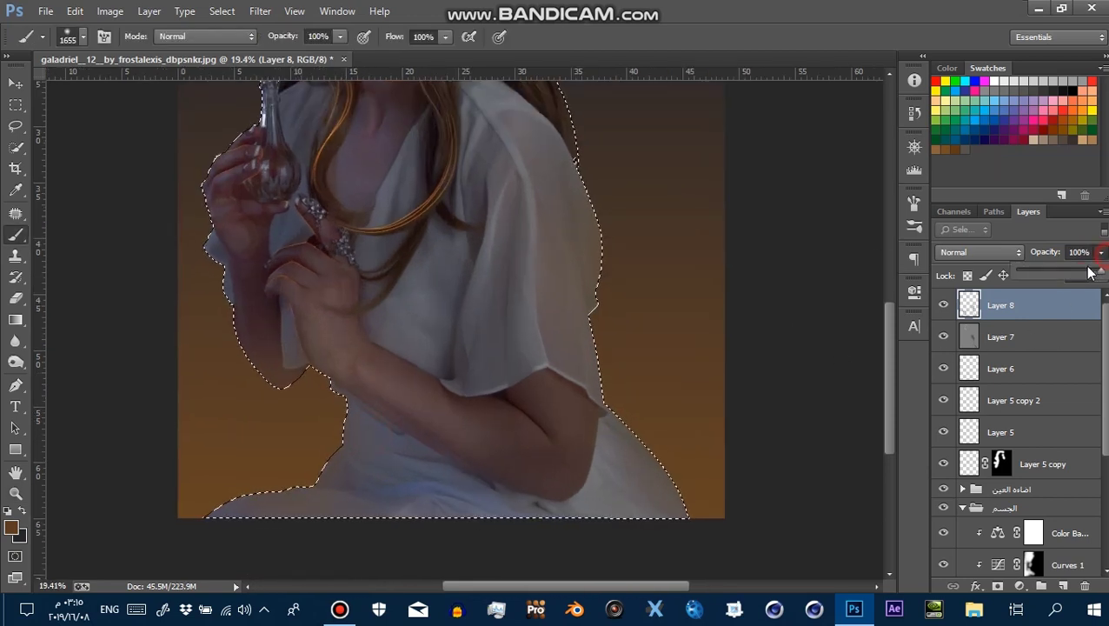
# Review the figure at different zooms and select Layer 5 copy through Layer 8
pyautogui.press('z')
pyautogui.moveTo(527, 333)
pyautogui.mouseDown()
pyautogui.moveTo(508, 320)
pyautogui.moveTo(479, 199)
pyautogui.moveTo(545, 290)
pyautogui.mouseUp()
pyautogui.press('b')
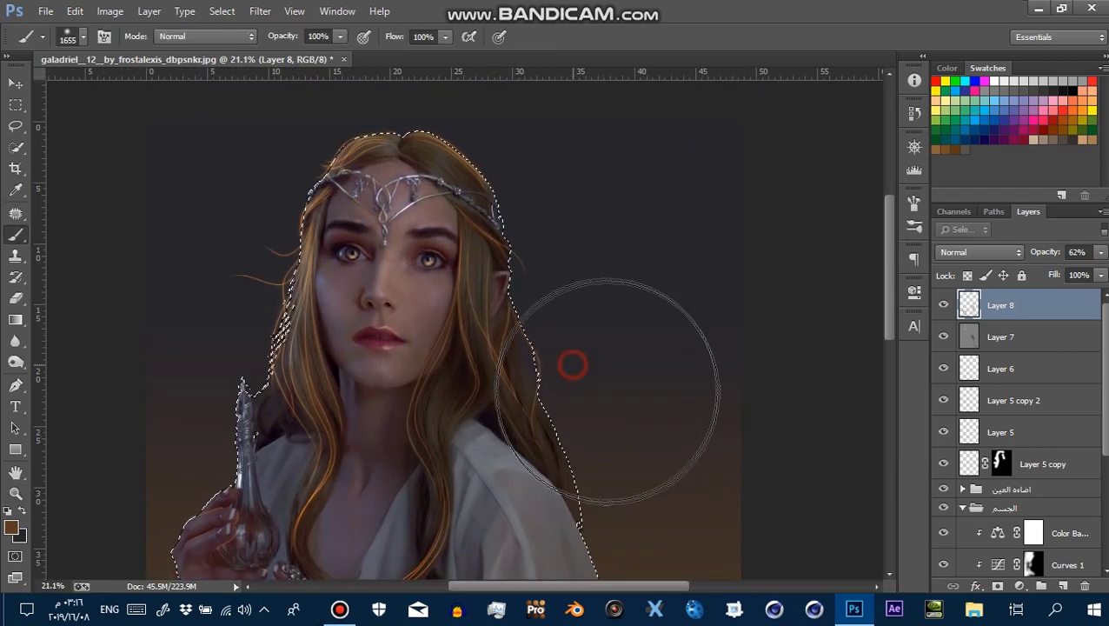
pyautogui.press('z')
pyautogui.moveTo(651, 365)
pyautogui.mouseDown()
pyautogui.moveTo(578, 292)
pyautogui.moveTo(595, 277)
pyautogui.moveTo(445, 355)
pyautogui.moveTo(438, 201)
pyautogui.mouseUp()
pyautogui.press('z')
pyautogui.press('b')
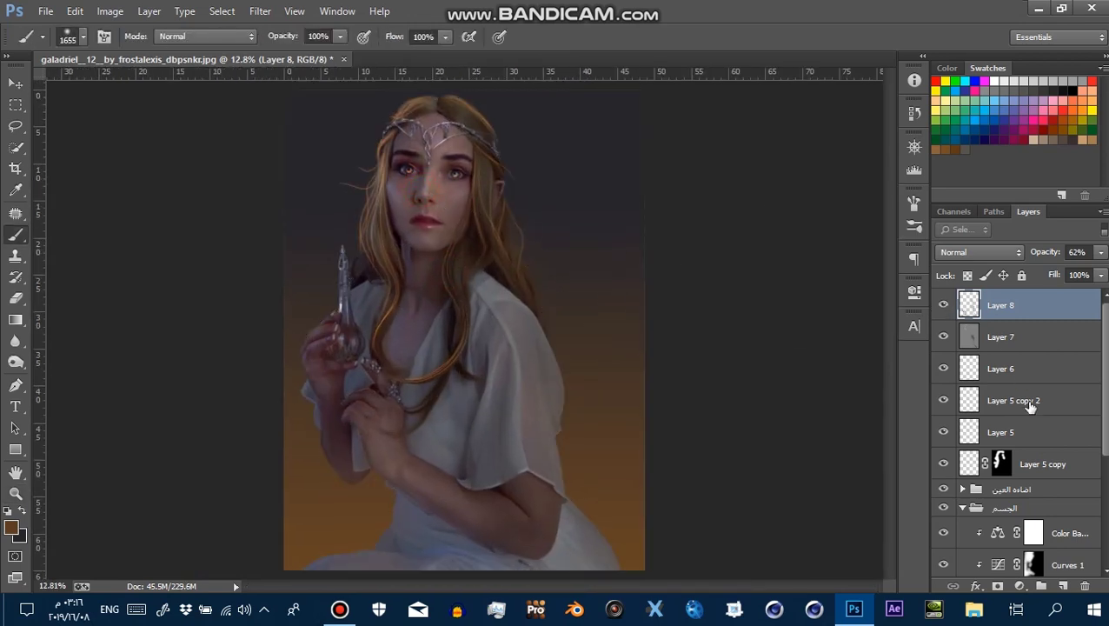
pyautogui.keyDown('shift'); pyautogui.click(1058, 467); pyautogui.keyUp('shift')
# Group the selected layers into Group 1 and toggle it on and off to compare
pyautogui.hotkey('ctrl', 'g')
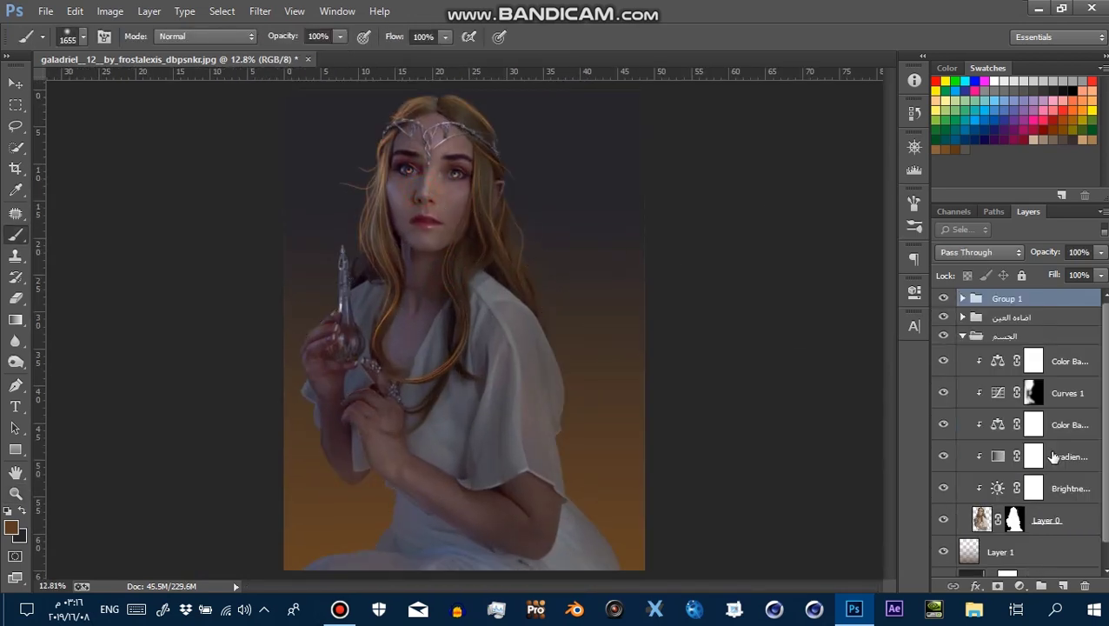
pyautogui.click(942, 300)
pyautogui.click(942, 300)
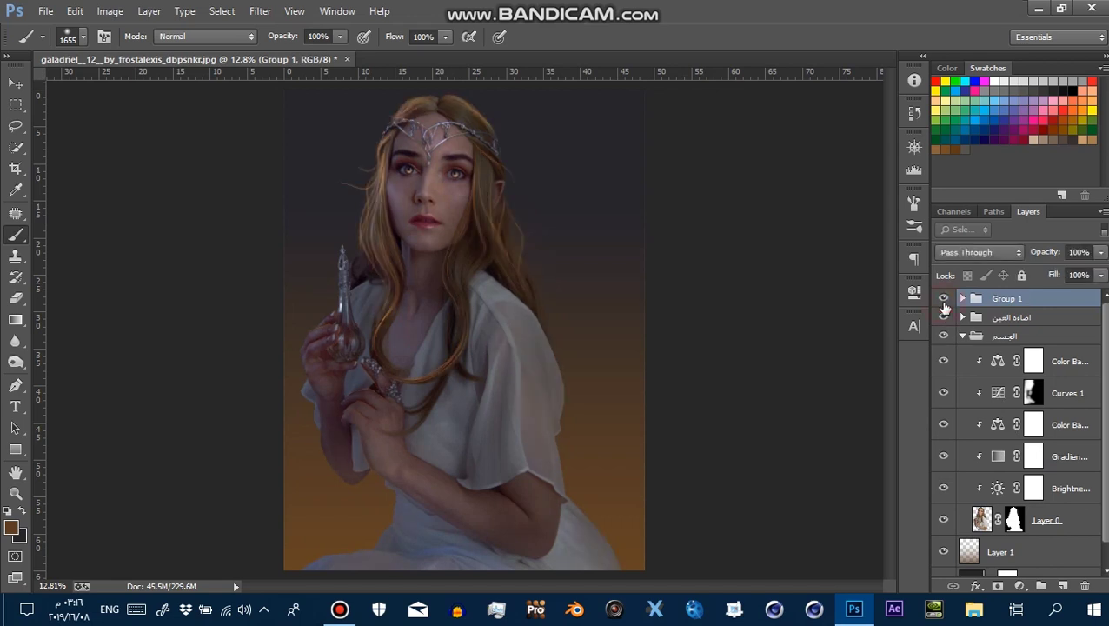
pyautogui.click(943, 300)
pyautogui.click(943, 300)
pyautogui.click(942, 300)
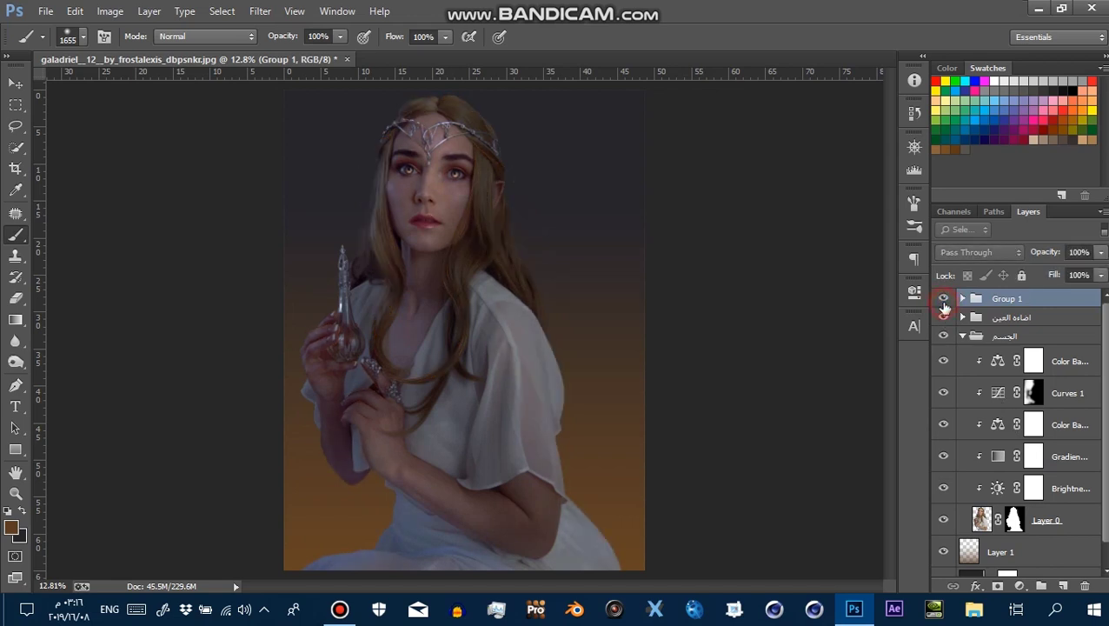
pyautogui.click(943, 300)
pyautogui.press('z')
pyautogui.moveTo(480, 208); pyautogui.dragTo(556, 209)
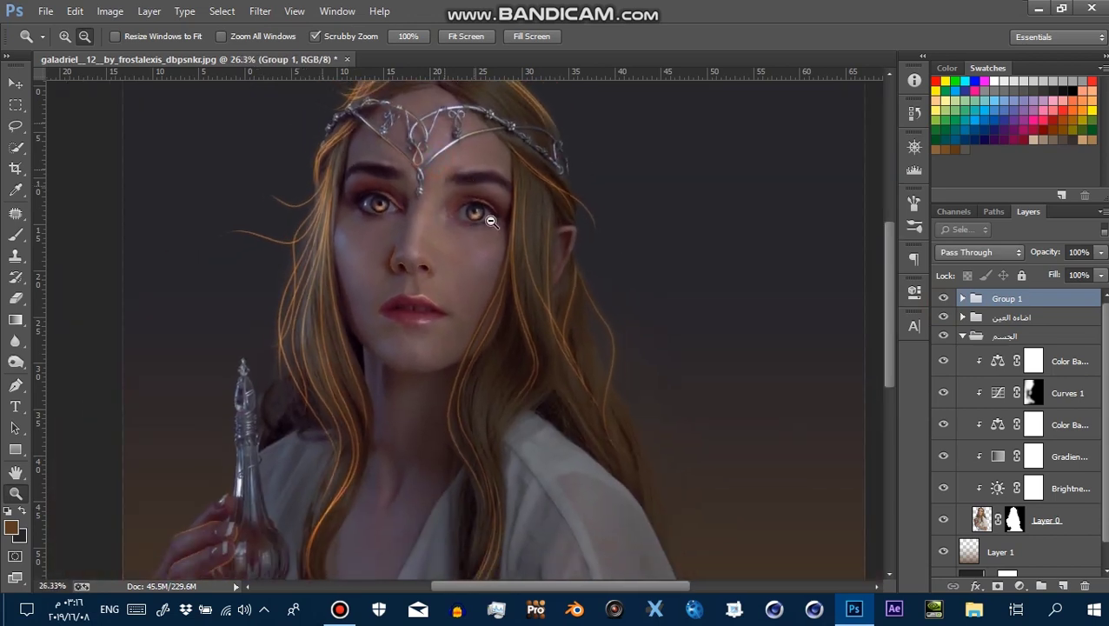
# Collapse the الجسم group and add an empty Layer 9 above Layer 8 in Group 1
pyautogui.click(963, 336)
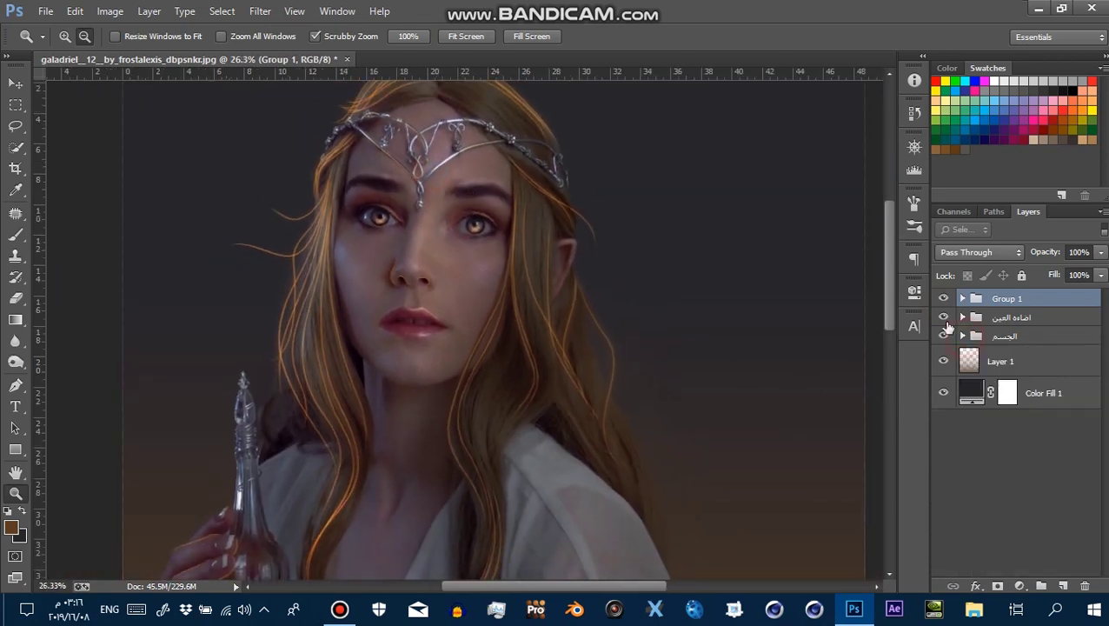
pyautogui.moveTo(480, 220)
pyautogui.mouseDown()
pyautogui.moveTo(589, 312)
pyautogui.moveTo(752, 280)
pyautogui.mouseUp()
pyautogui.click(962, 298)
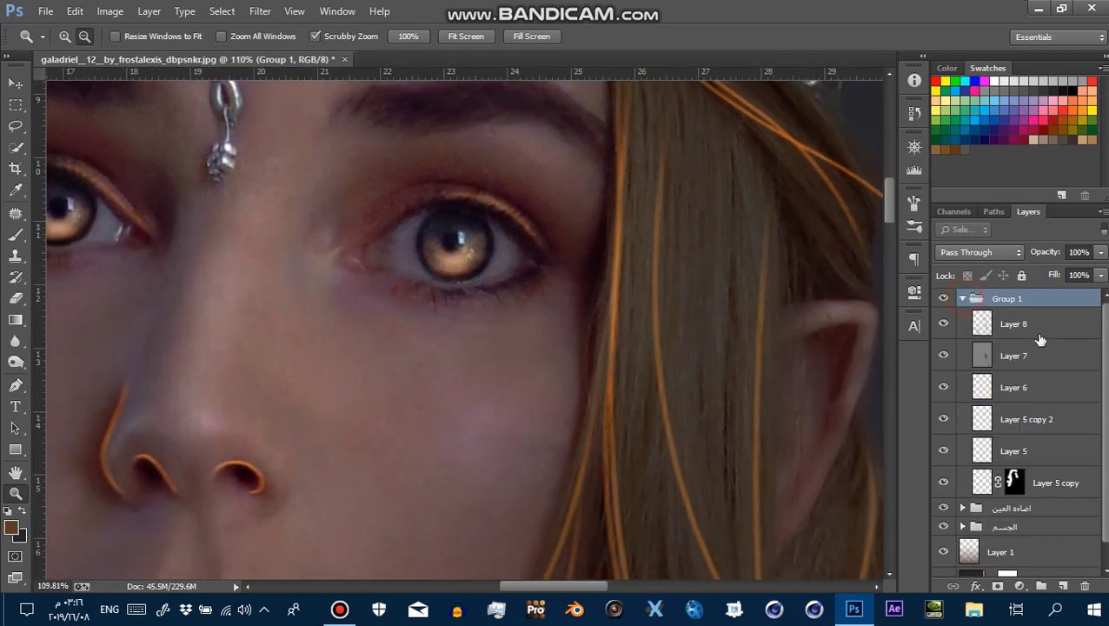
pyautogui.click(1040, 338)
pyautogui.click(1065, 582)
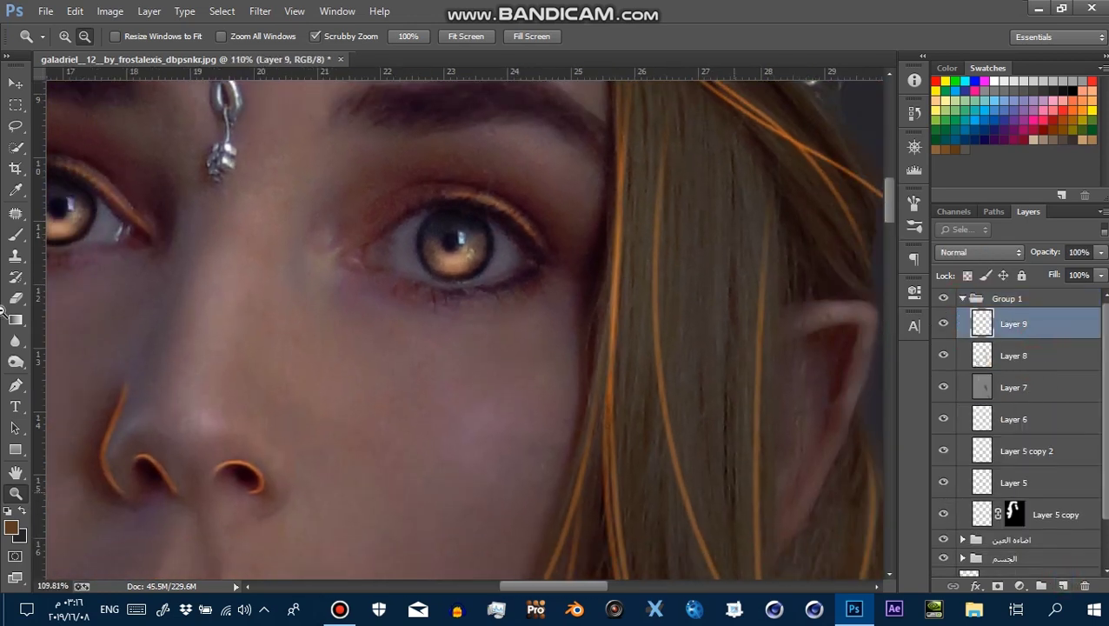
# Set the brush colour to pale blue d1eaff, sampled from the eye
pyautogui.click(14, 234)
pyautogui.keyDown('alt'); pyautogui.click(74, 204); pyautogui.keyUp('alt')
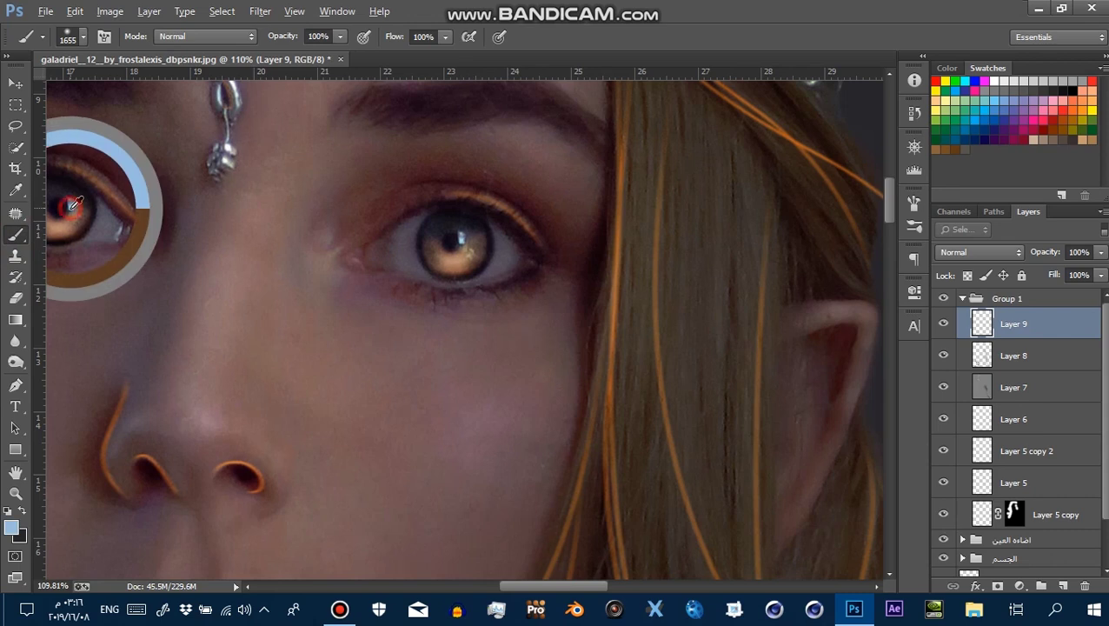
pyautogui.click(11, 526)
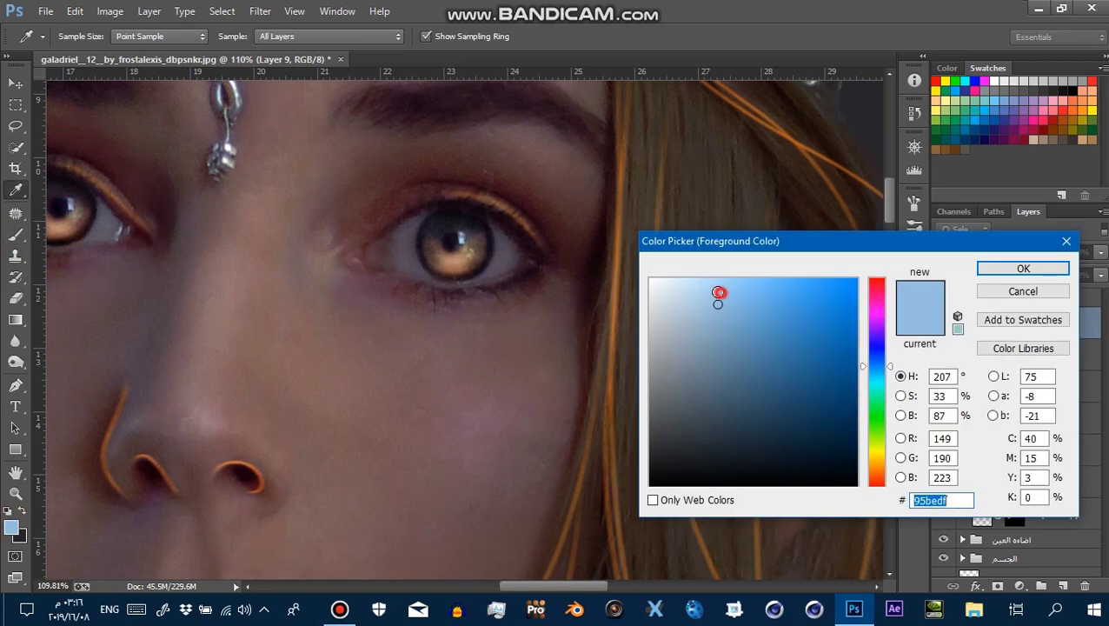
pyautogui.moveTo(719, 292); pyautogui.dragTo(700, 276)
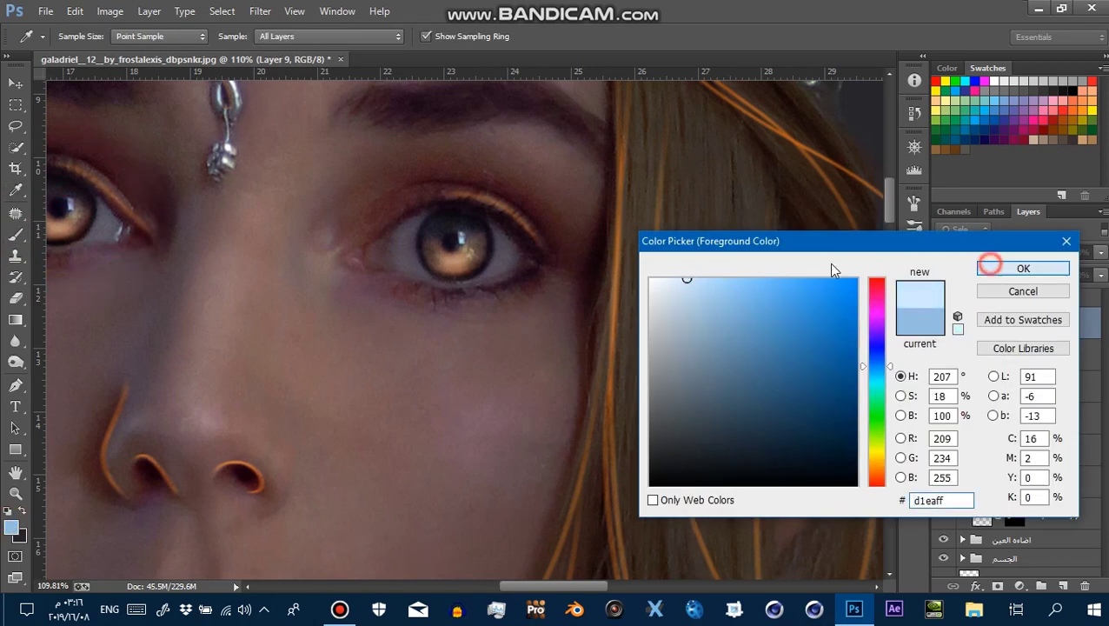
pyautogui.click(990, 266)
# Shrink the brush to size 23 and zoom out to view the whole portrait
pyautogui.rightClick(535, 250)
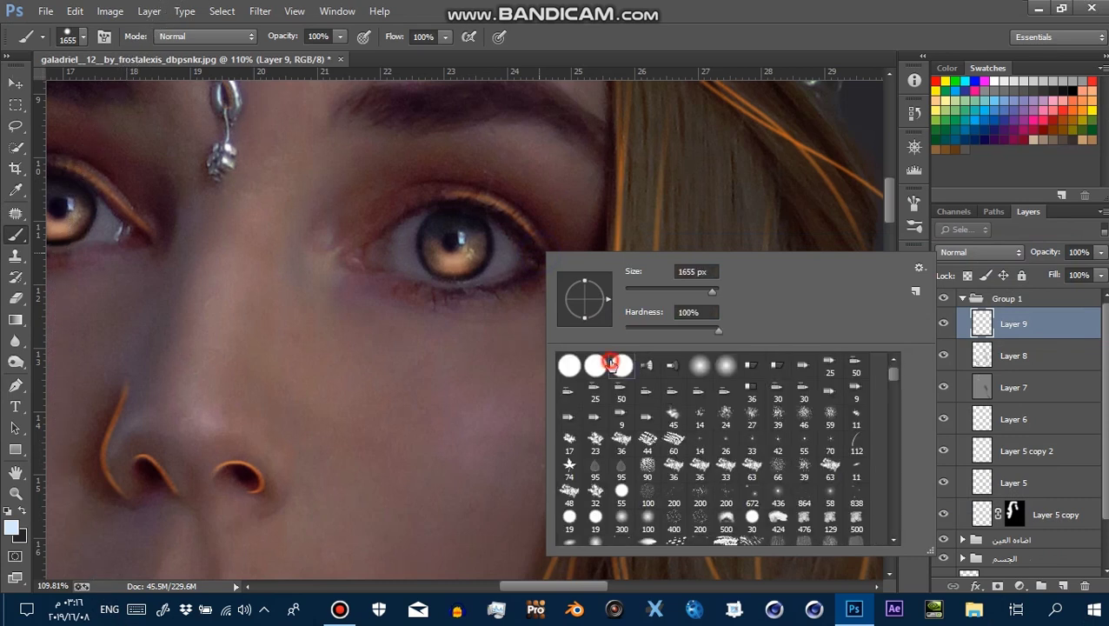
pyautogui.moveTo(463, 221)
pyautogui.mouseDown()
pyautogui.moveTo(492, 226)
pyautogui.moveTo(455, 237)
pyautogui.mouseUp()
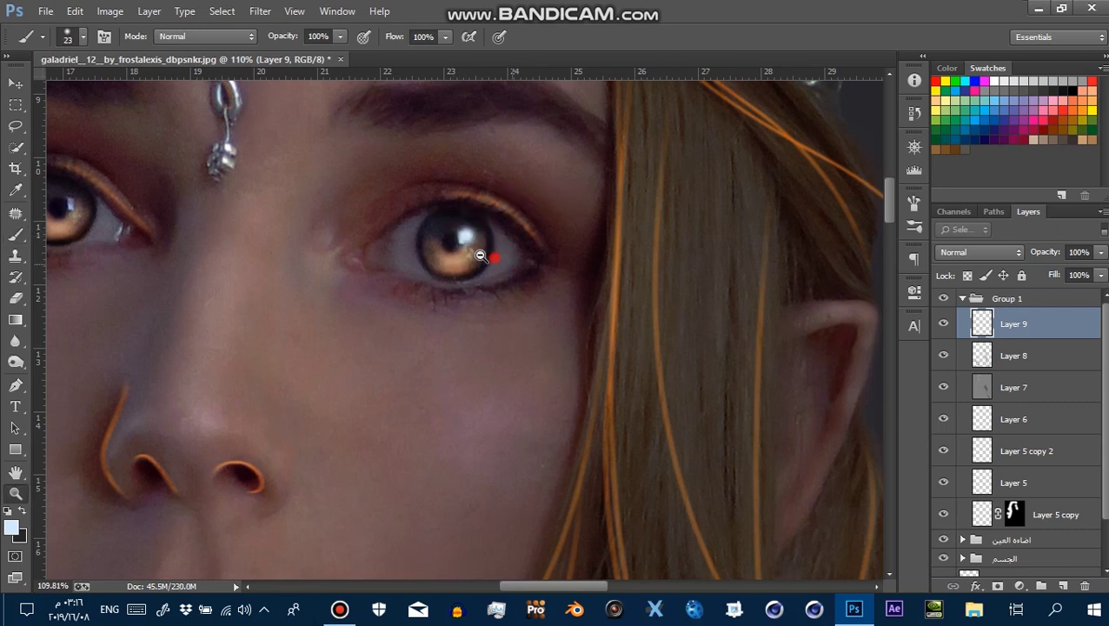
pyautogui.scroll(-5, 480, 255)
pyautogui.scroll(3, 374, 248)
pyautogui.scroll(2, 261, 244)
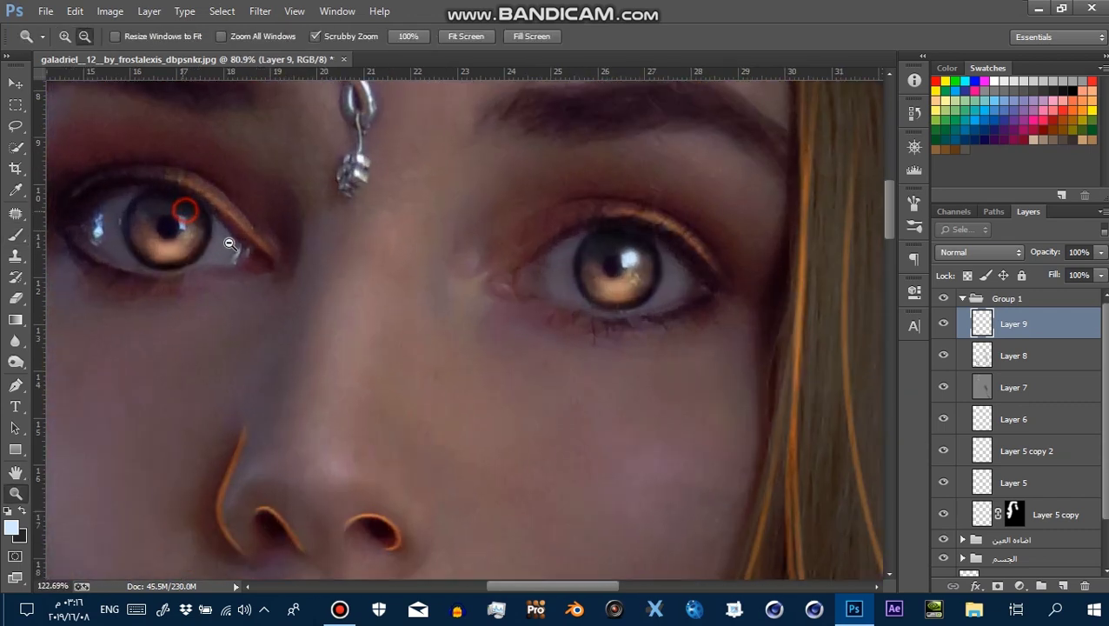
pyautogui.scroll(2, 229, 243)
pyautogui.press('b')
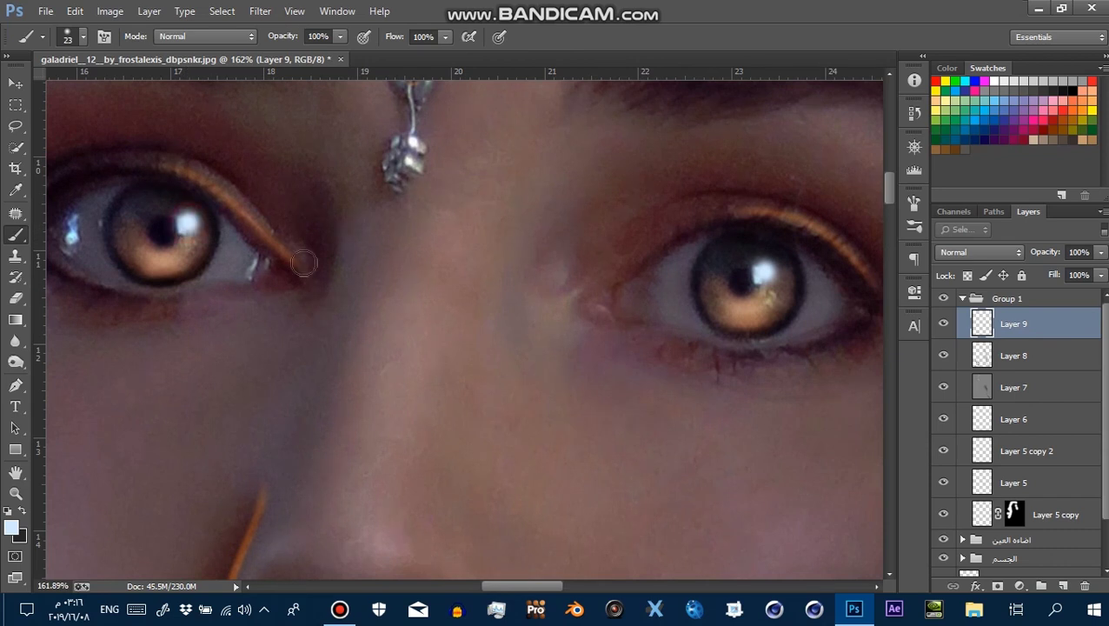
pyautogui.scroll(-8, 304, 262)
pyautogui.scroll(-4, 304, 263)
pyautogui.scroll(-1, 304, 262)
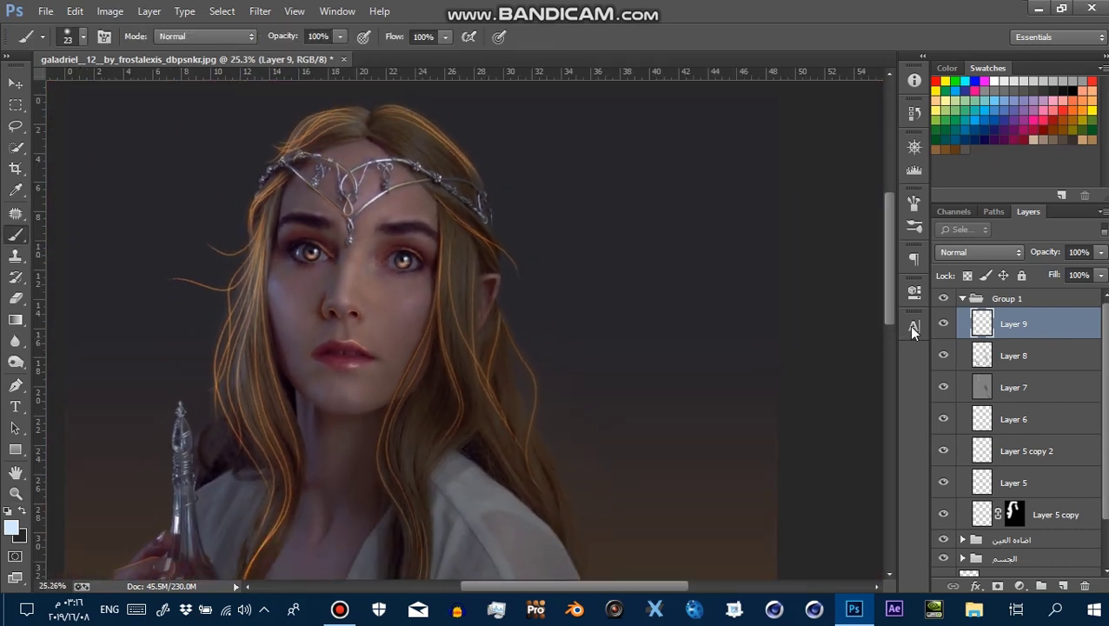
pyautogui.scroll(-2, 339, 280)
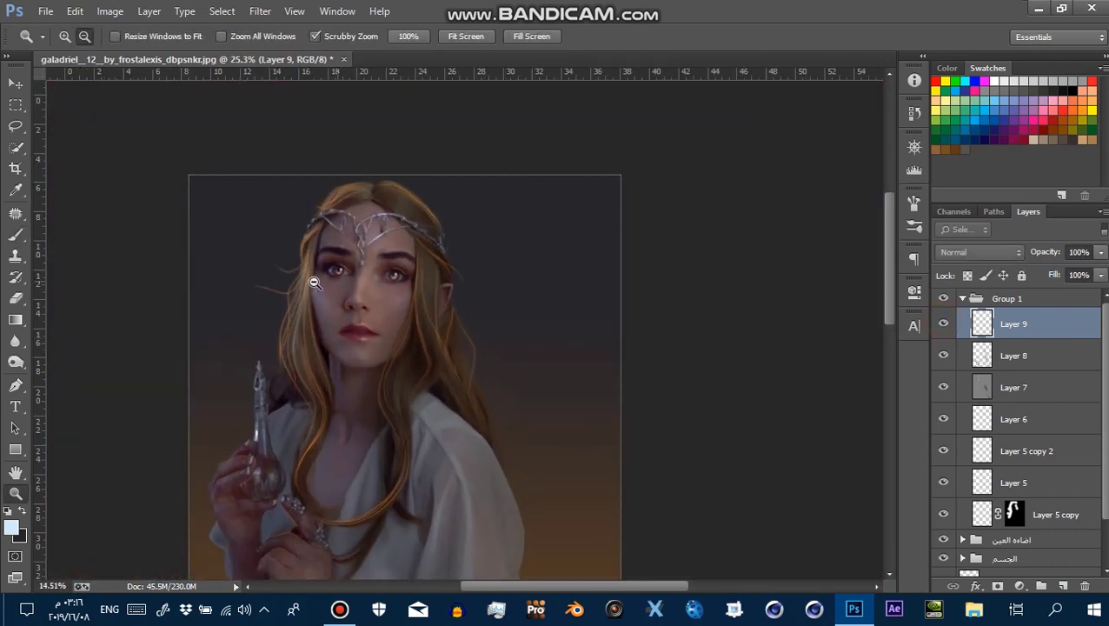
pyautogui.moveTo(408, 278); pyautogui.dragTo(472, 281)
pyautogui.moveTo(366, 265)
pyautogui.mouseDown()
pyautogui.moveTo(470, 309)
pyautogui.moveTo(376, 242)
pyautogui.moveTo(370, 289)
pyautogui.moveTo(396, 385)
pyautogui.mouseUp()
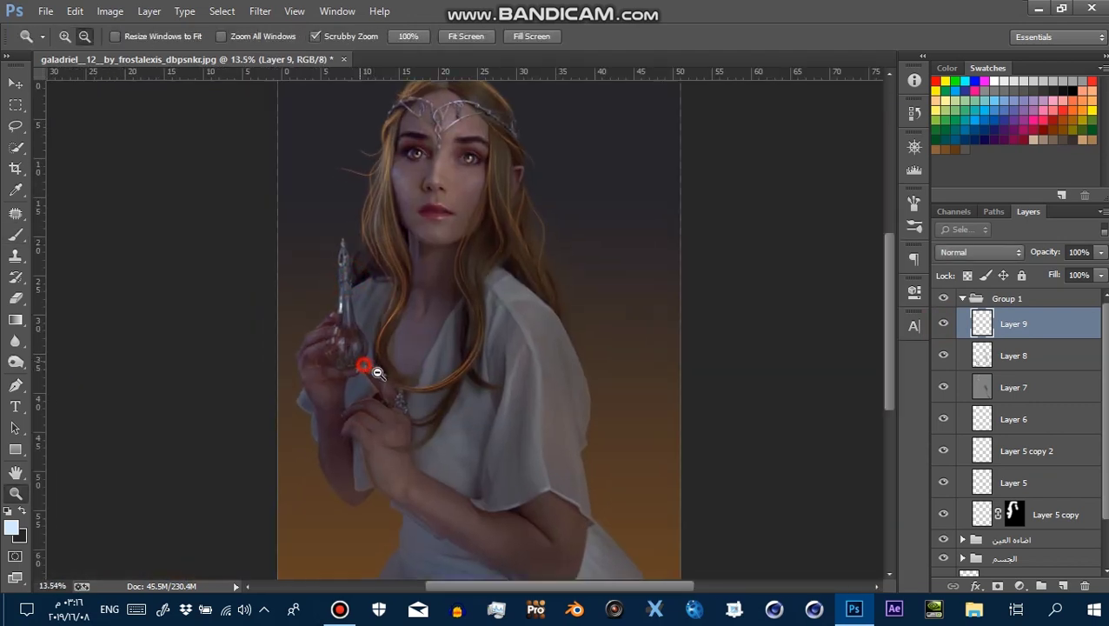
pyautogui.moveTo(517, 373); pyautogui.dragTo(597, 394)
# Add Layer 10 and zoom in on the vial with a vial-sized brush
pyautogui.click(340, 609)
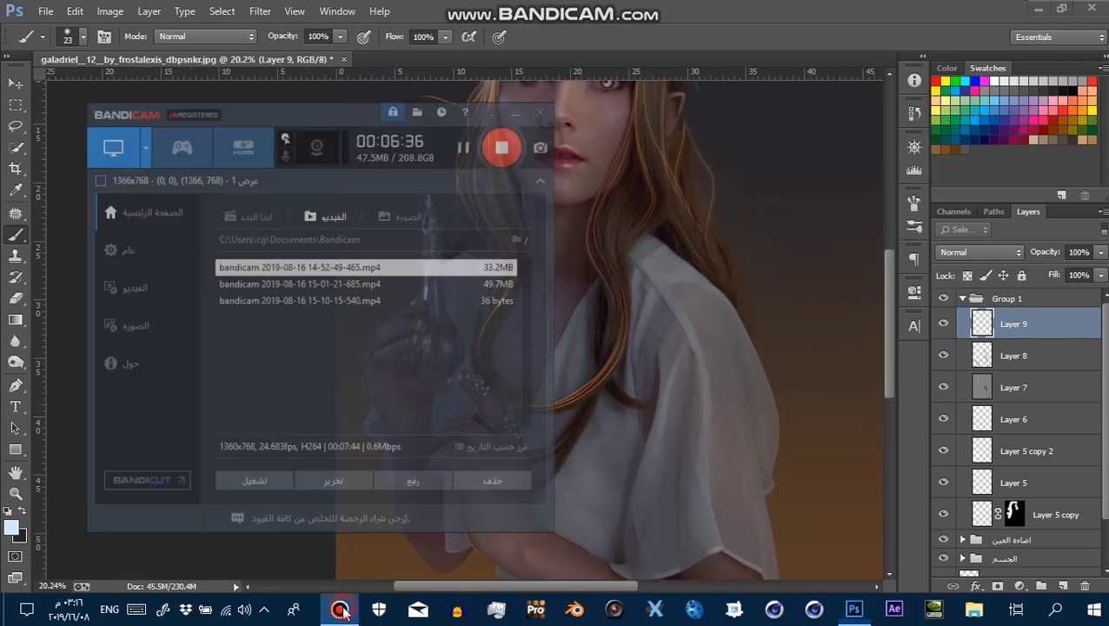
pyautogui.click(340, 609)
pyautogui.click(1065, 587)
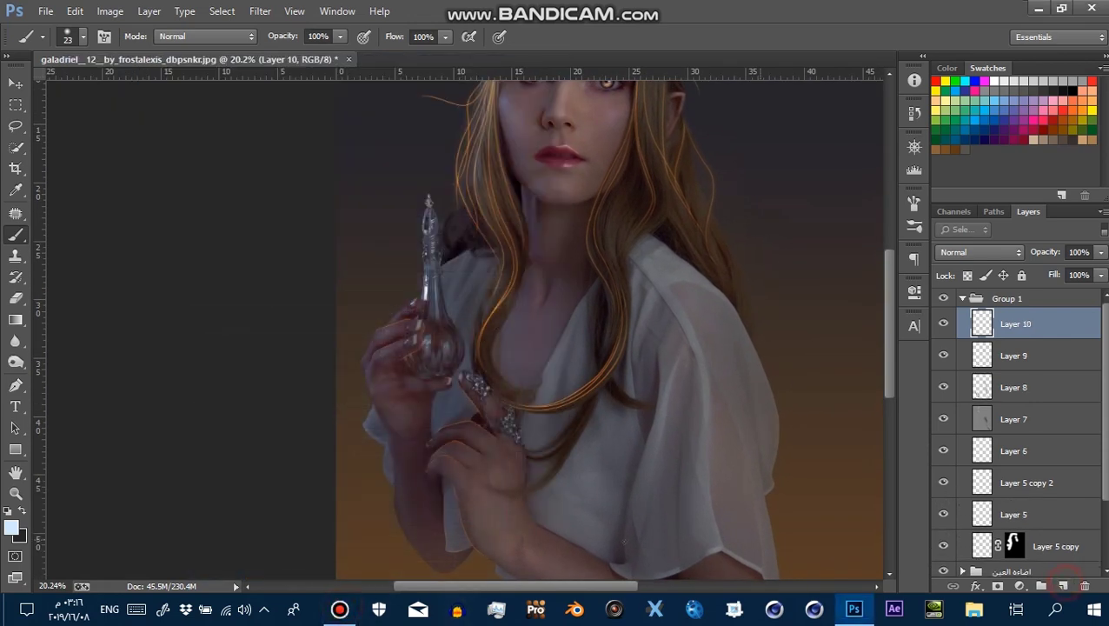
pyautogui.press('z')
pyautogui.moveTo(447, 340)
pyautogui.mouseDown()
pyautogui.moveTo(517, 380)
pyautogui.moveTo(609, 382)
pyautogui.mouseUp()
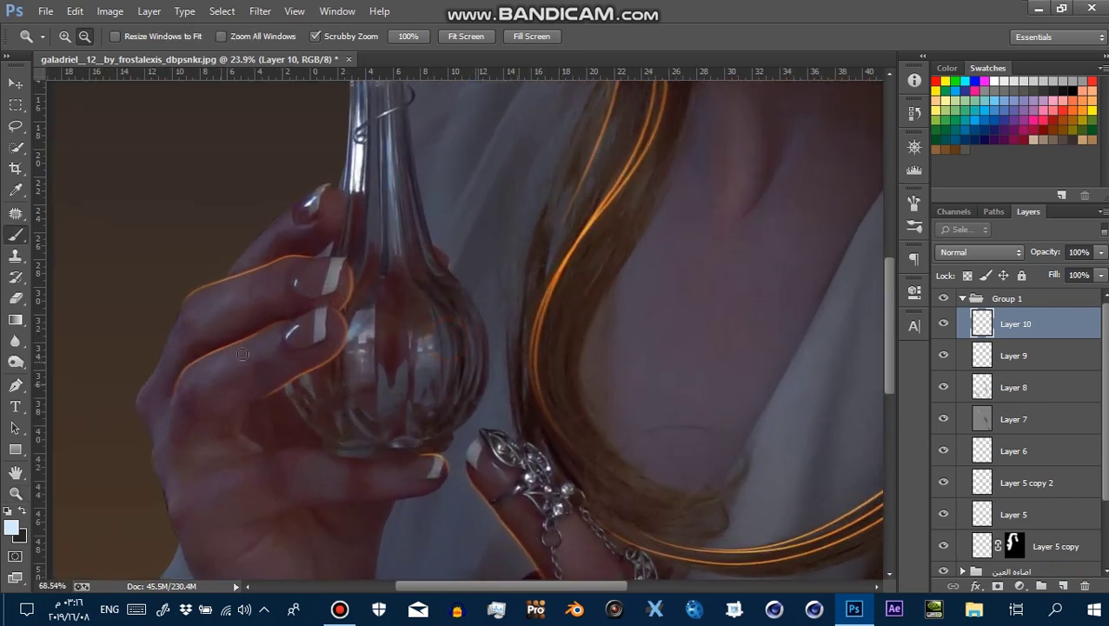
pyautogui.press('b')
pyautogui.moveTo(440, 359); pyautogui.dragTo(478, 359)
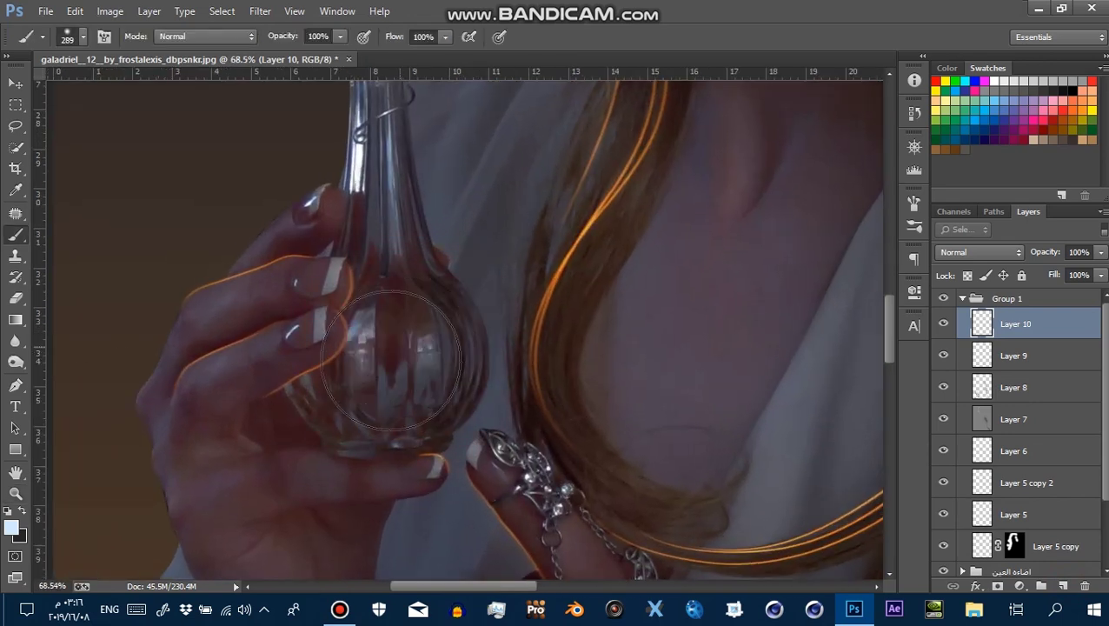
# Paint a brown 6b4322 glow inside the vial and set Layer 10 to Overlay
pyautogui.click(13, 528)
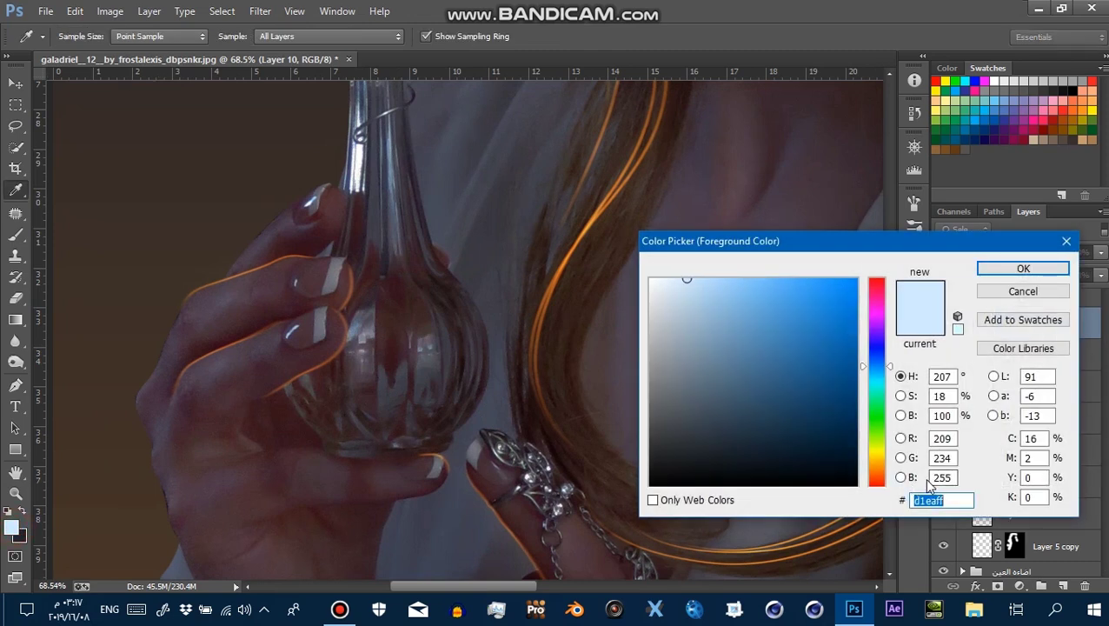
pyautogui.write('6b4322')
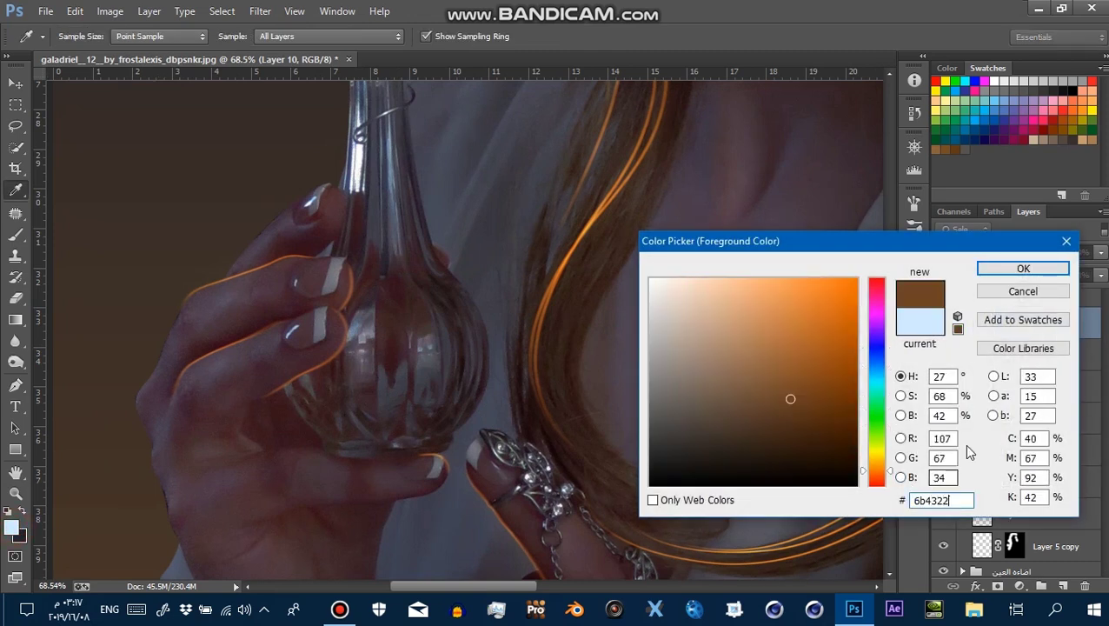
pyautogui.click(1021, 270)
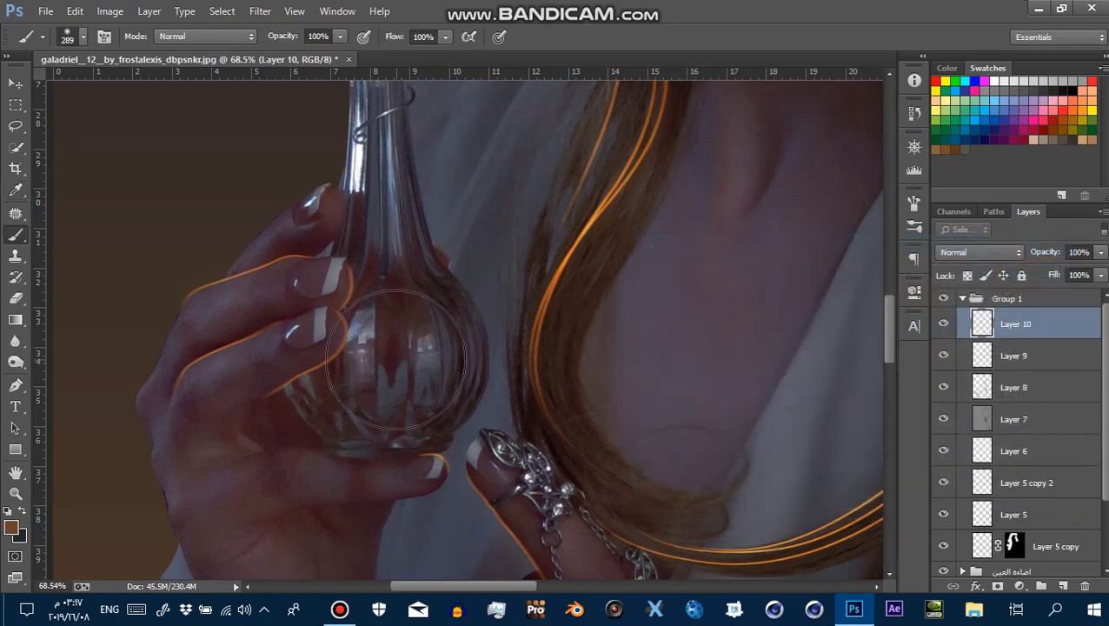
pyautogui.click(391, 364)
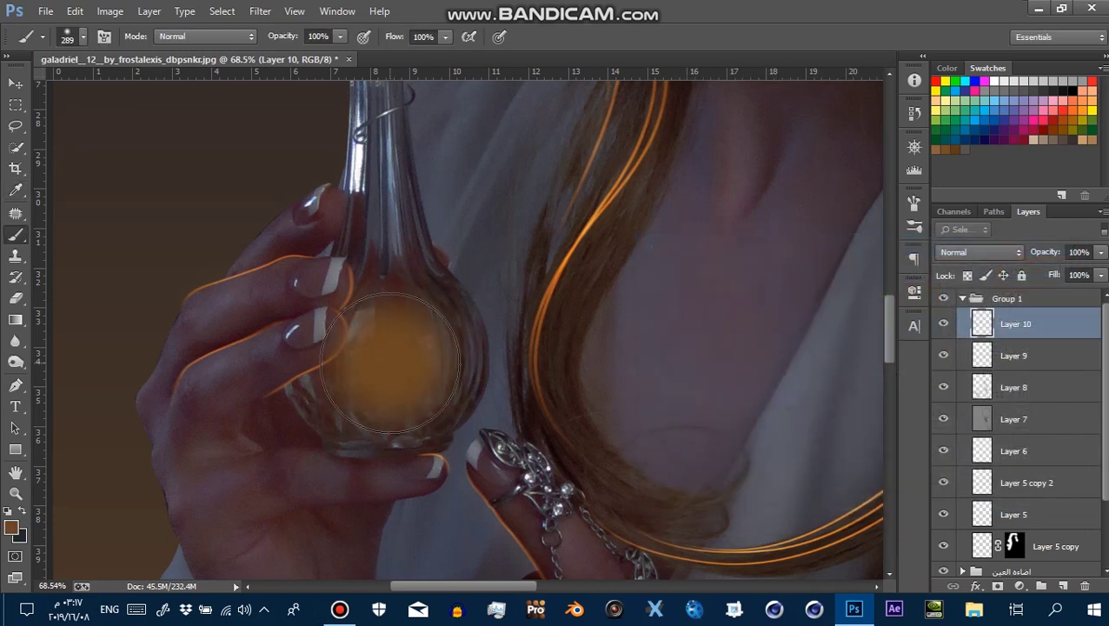
pyautogui.click(979, 252)
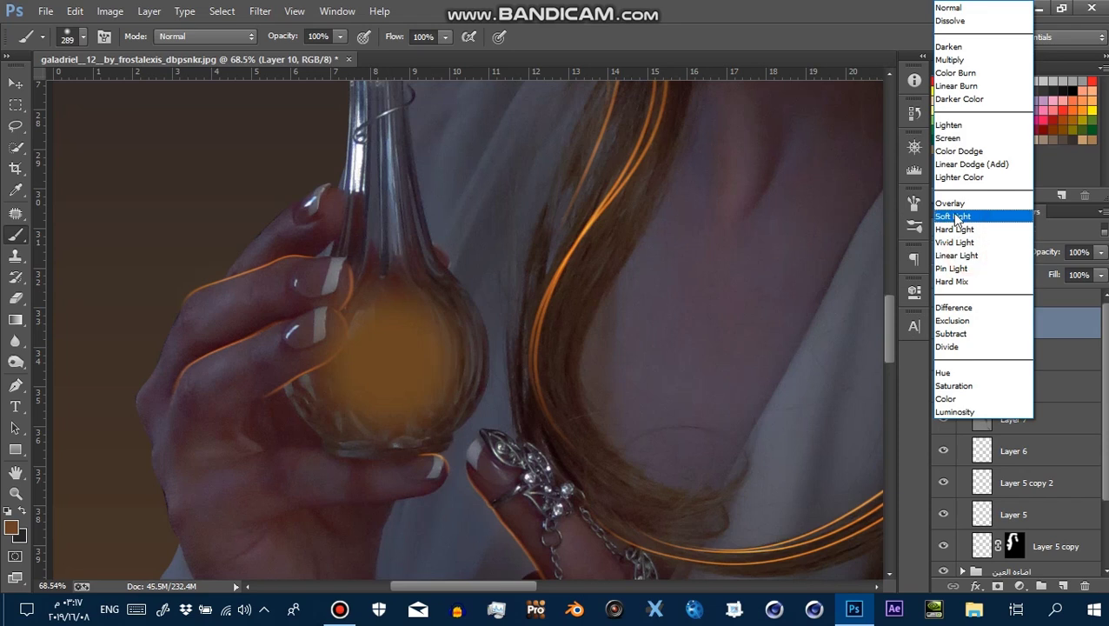
pyautogui.click(955, 200)
# Compare the vial glow on and off, duplicate it, and select both glow layers
pyautogui.click(943, 324)
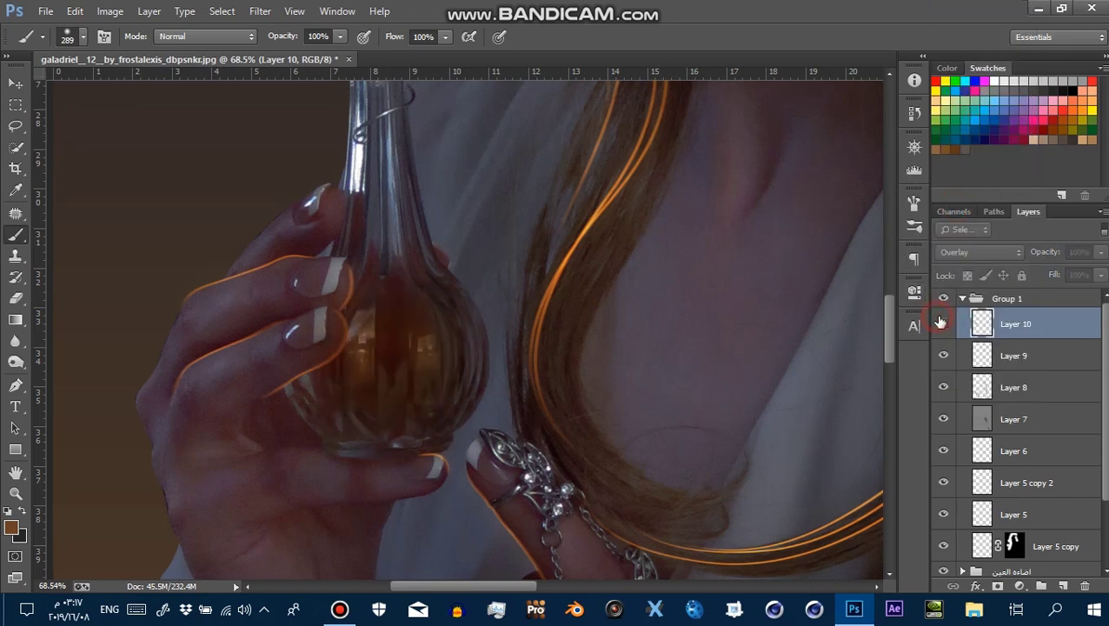
pyautogui.click(943, 323)
pyautogui.click(943, 323)
pyautogui.click(943, 323)
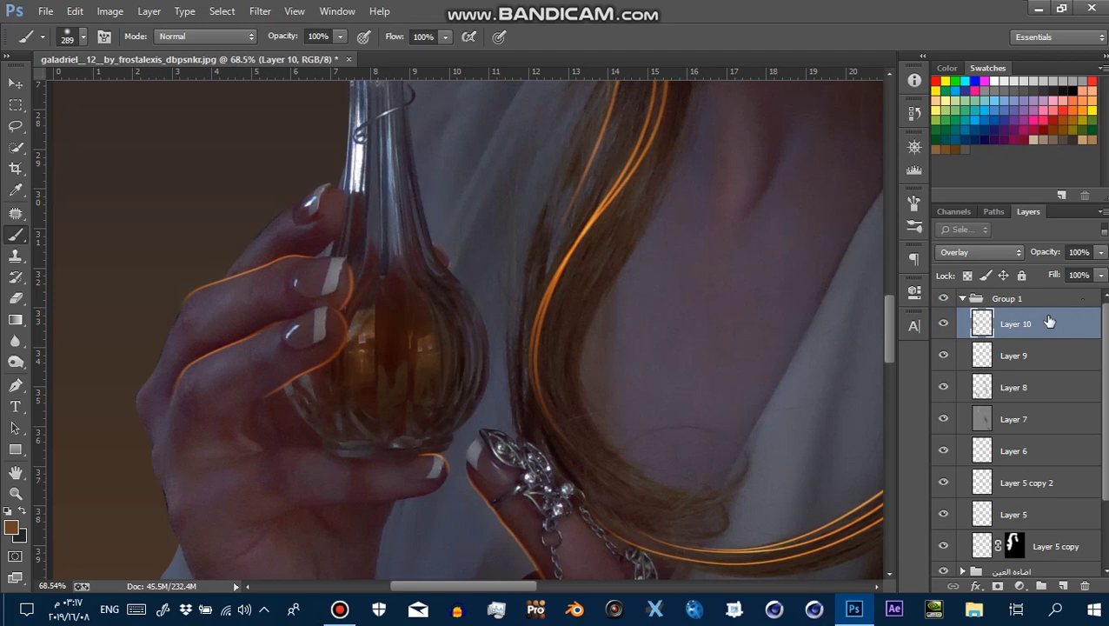
pyautogui.hotkey('ctrl', 'j')
pyautogui.keyDown('shift'); pyautogui.click(1022, 358); pyautogui.keyUp('shift')
# Move both glow layers above Group 1 and rename the group 'اضاءه لجسم'
pyautogui.moveTo(1027, 333); pyautogui.dragTo(1025, 291)
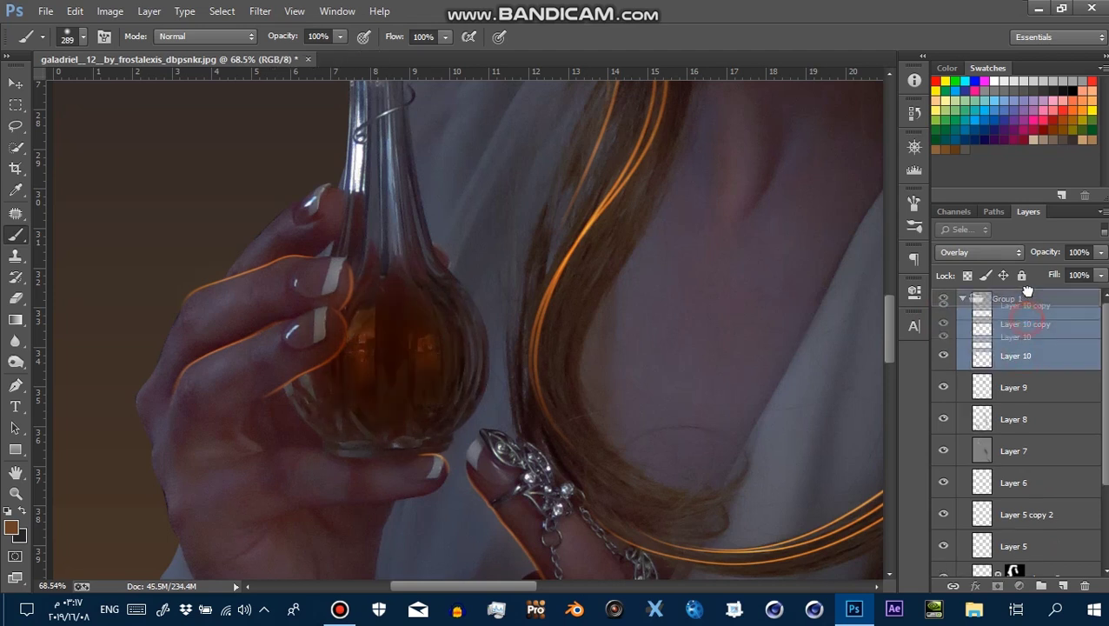
pyautogui.click(965, 360)
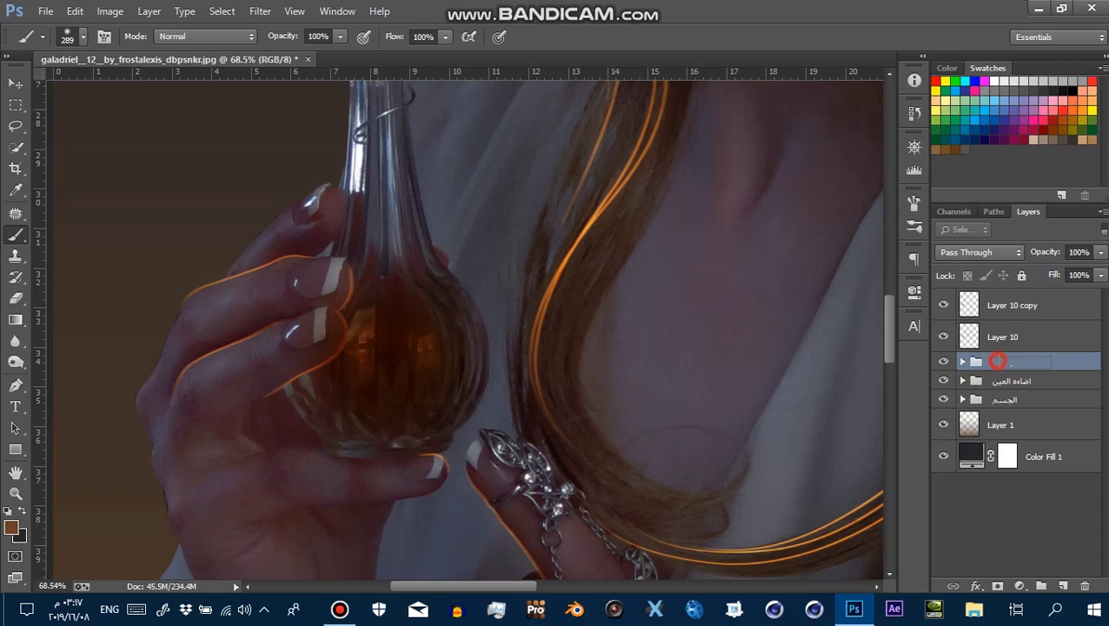
pyautogui.doubleClick(998, 361)
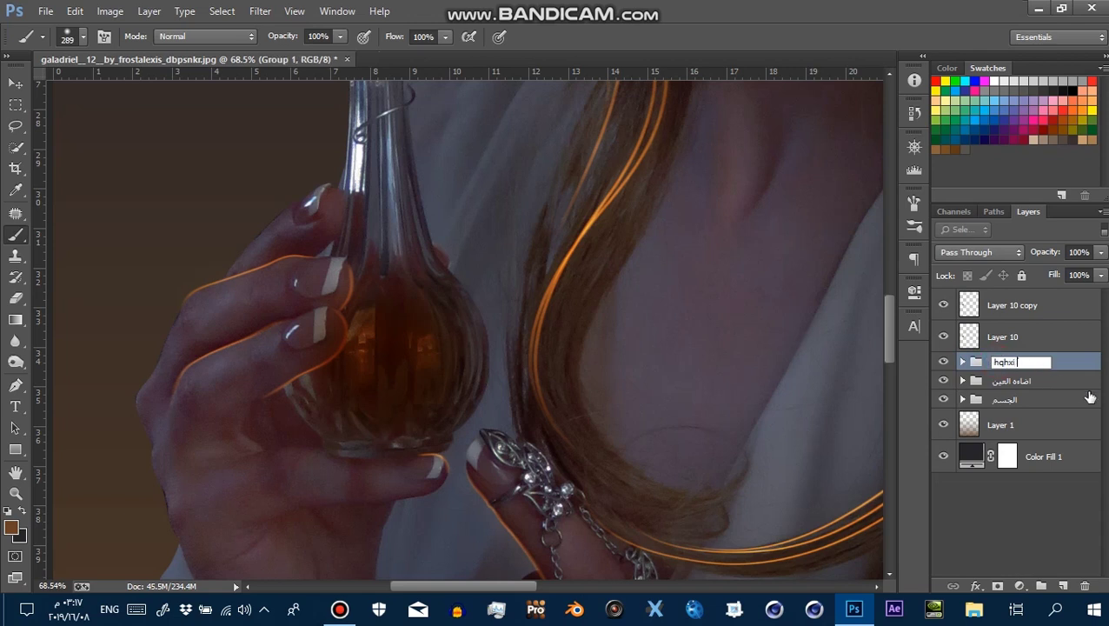
pyautogui.write('اضاءه لجسم')
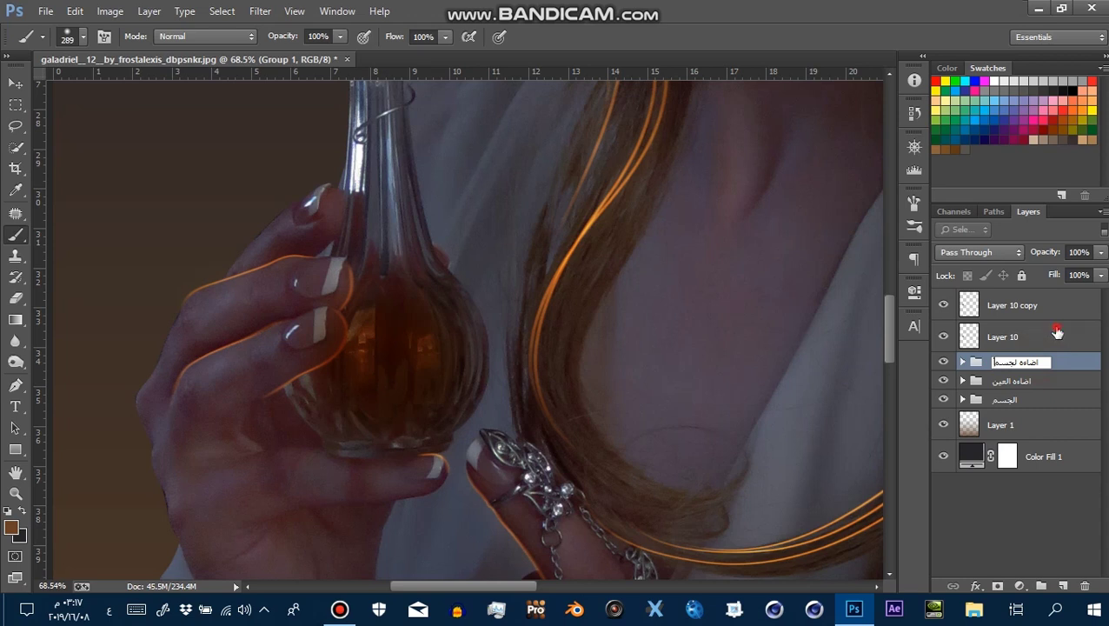
pyautogui.click(1057, 332)
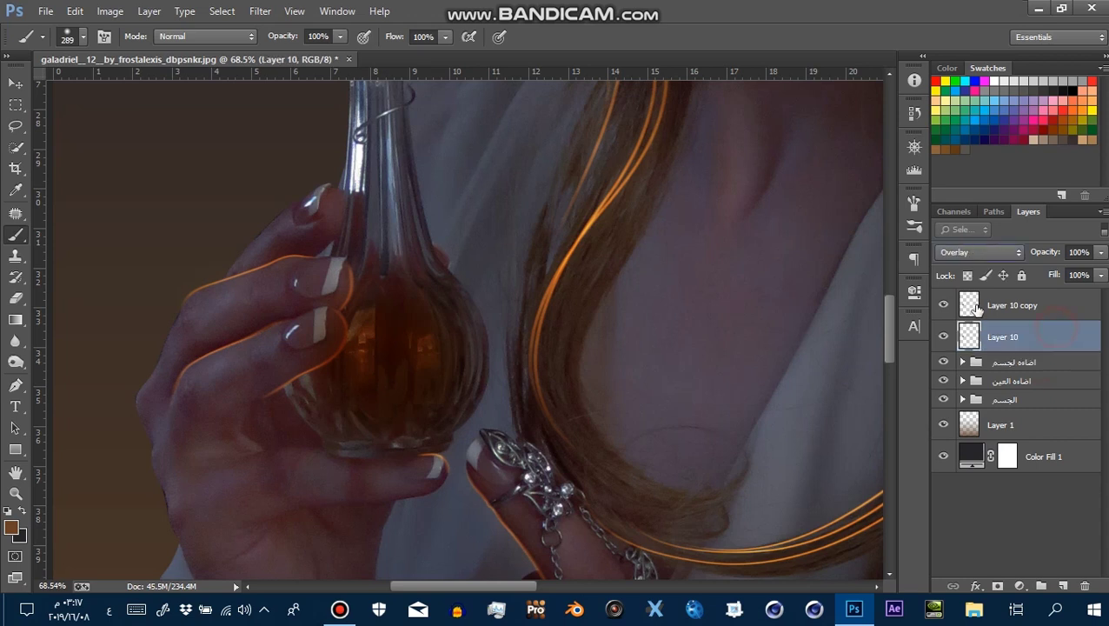
# Toggle Layer 10 to compare the glow, then select Layer 10 copy
pyautogui.click(943, 337)
pyautogui.click(943, 336)
pyautogui.click(942, 306)
pyautogui.click(1019, 309)
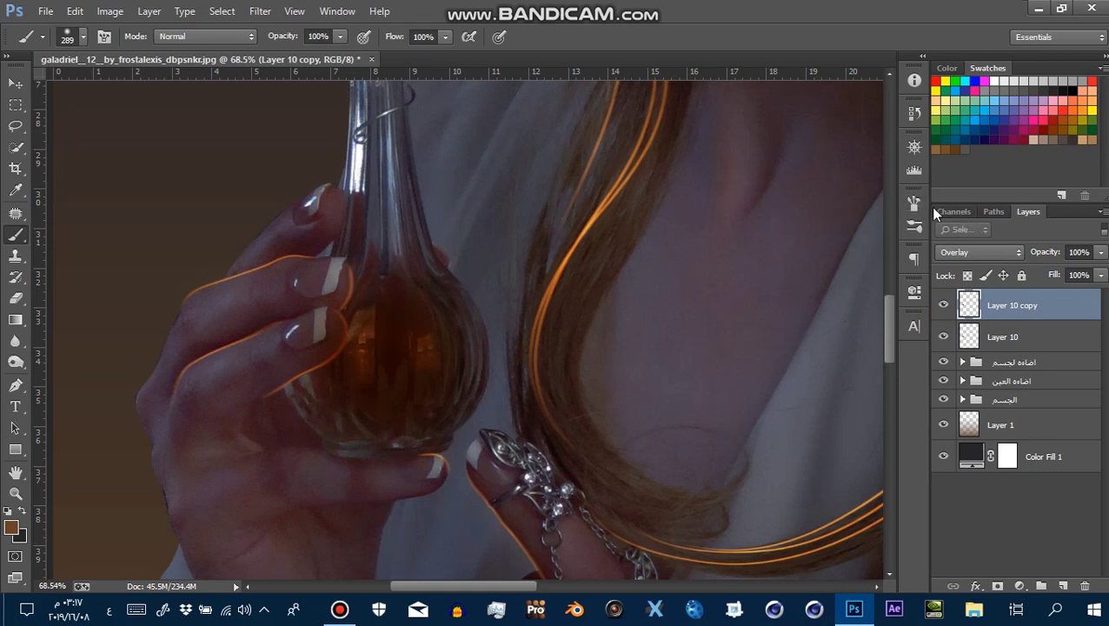
# Set Layer 10 copy to Color Dodge and toggle its visibility to compare
pyautogui.click(977, 252)
pyautogui.click(980, 148)
pyautogui.click(943, 305)
pyautogui.click(942, 305)
# Zoom in and resize the brush to about 90 px
pyautogui.press('z')
pyautogui.scroll(2, 361, 326)
pyautogui.press('b')
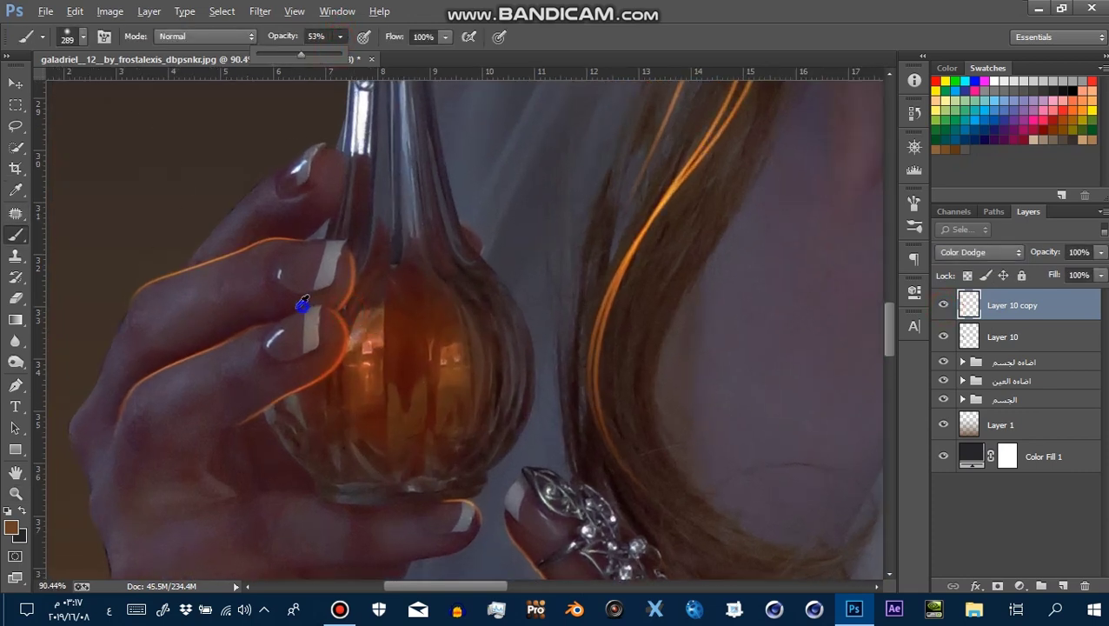
pyautogui.moveTo(302, 303); pyautogui.dragTo(356, 291)
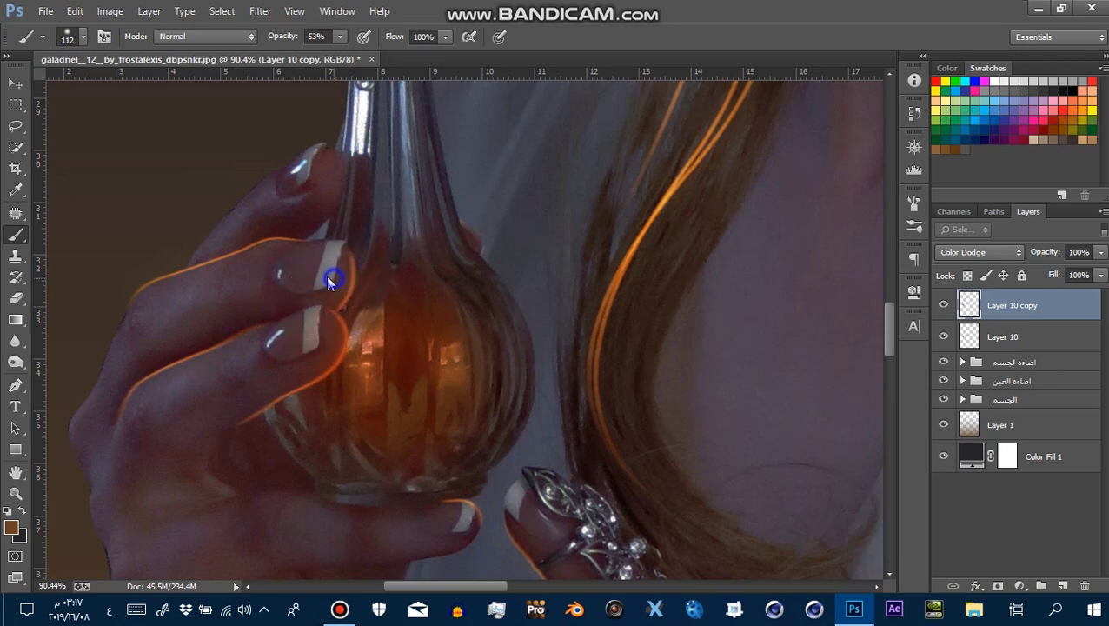
pyautogui.rightClick(329, 280)
pyautogui.press('Return')
pyautogui.moveTo(340, 290); pyautogui.dragTo(330, 288)
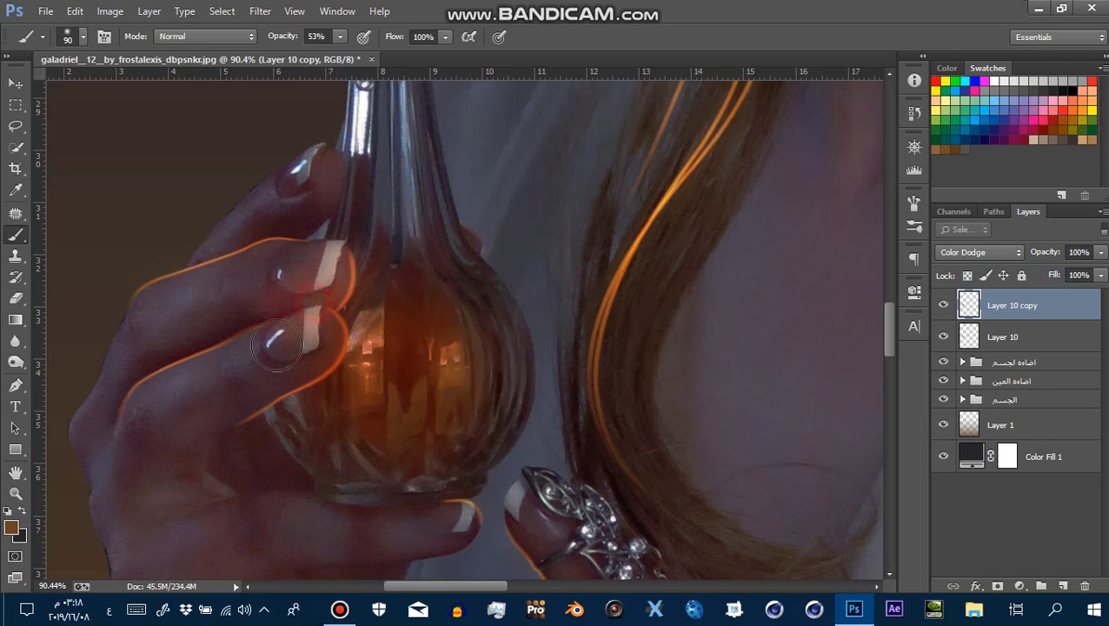
# Paint orange rim-light along the finger edge, the ringed finger and a hair strand
pyautogui.moveTo(291, 371); pyautogui.dragTo(258, 405)
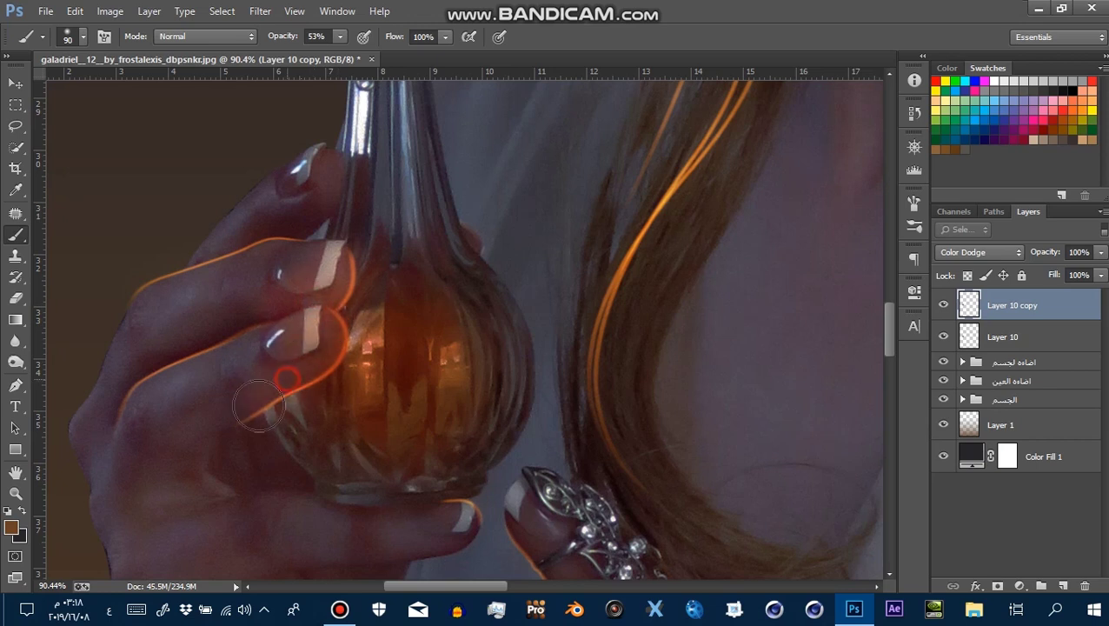
pyautogui.moveTo(343, 397); pyautogui.dragTo(377, 270)
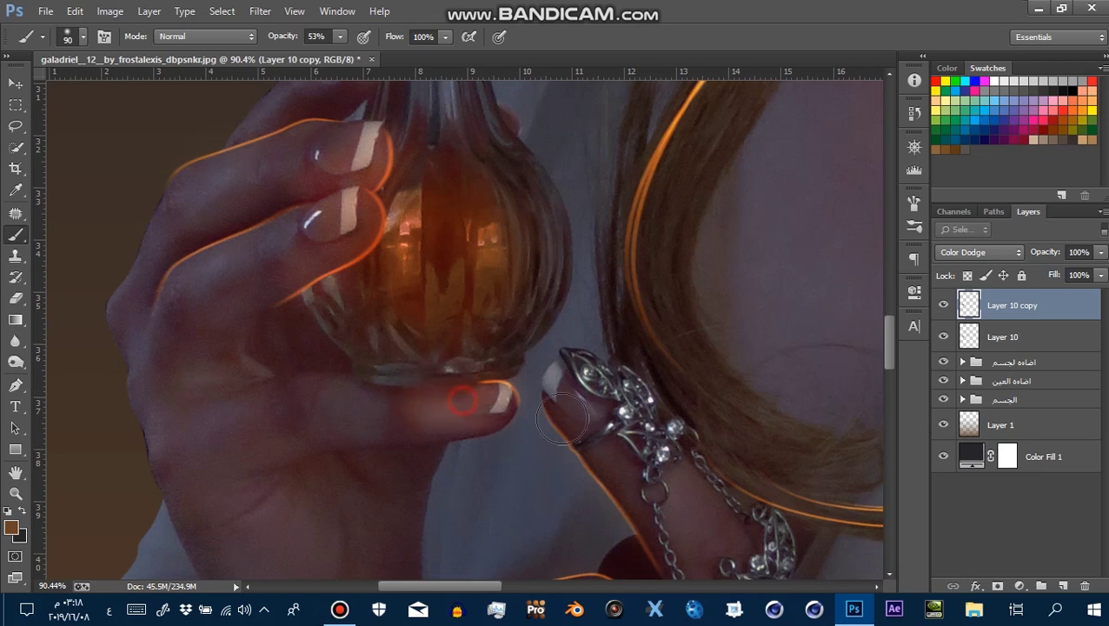
pyautogui.moveTo(593, 443)
pyautogui.mouseDown()
pyautogui.moveTo(581, 386)
pyautogui.moveTo(622, 430)
pyautogui.mouseUp()
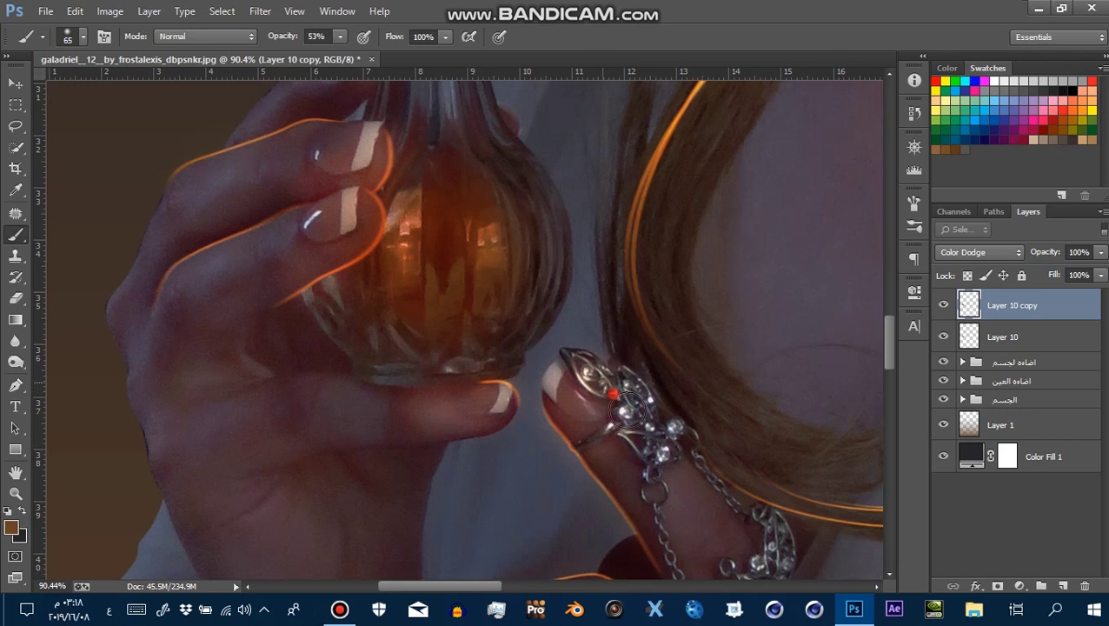
pyautogui.moveTo(641, 328)
pyautogui.mouseDown()
pyautogui.moveTo(636, 173)
pyautogui.moveTo(606, 430)
pyautogui.moveTo(617, 392)
pyautogui.mouseUp()
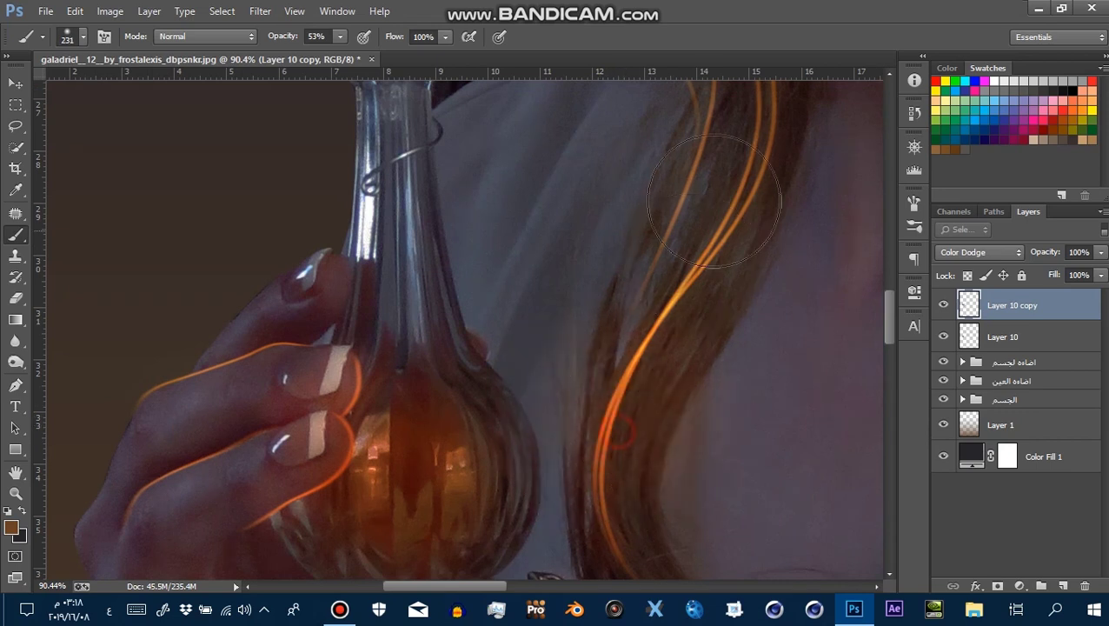
pyautogui.moveTo(550, 321)
pyautogui.mouseDown()
pyautogui.moveTo(517, 250)
pyautogui.moveTo(599, 154)
pyautogui.mouseUp()
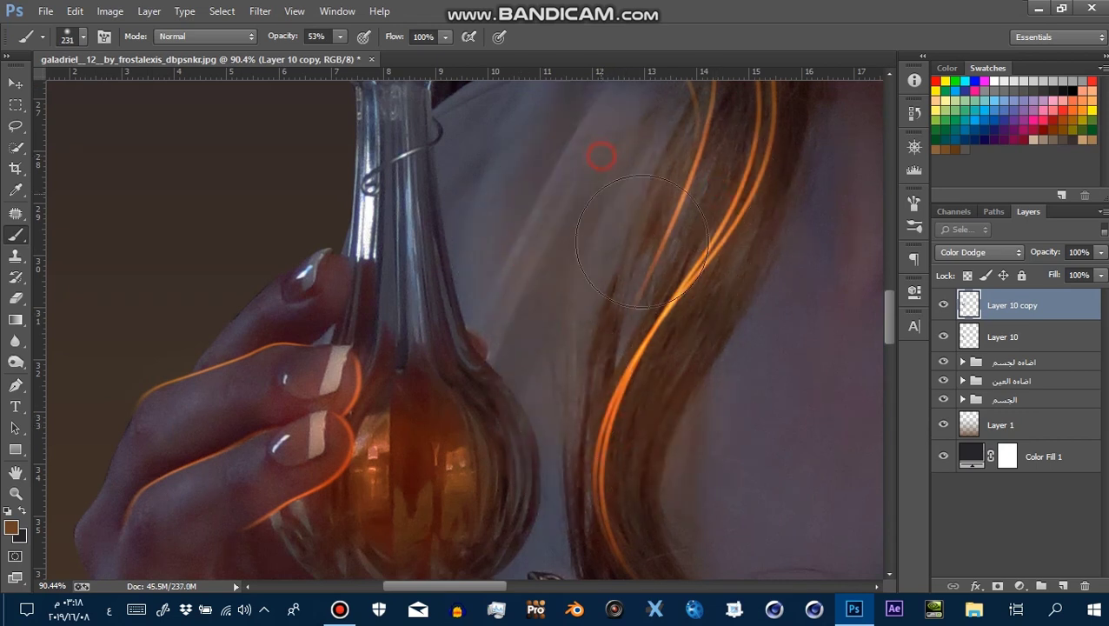
# Zoom around the figure, toggle the duplicate glow to compare, and zoom out to the face
pyautogui.keyDown('ctrl'); pyautogui.keyDown('alt'); pyautogui.click(681, 285); pyautogui.keyUp('alt'); pyautogui.keyUp('ctrl')
pyautogui.moveTo(700, 304)
pyautogui.mouseDown()
pyautogui.moveTo(728, 361)
pyautogui.moveTo(751, 339)
pyautogui.mouseUp()
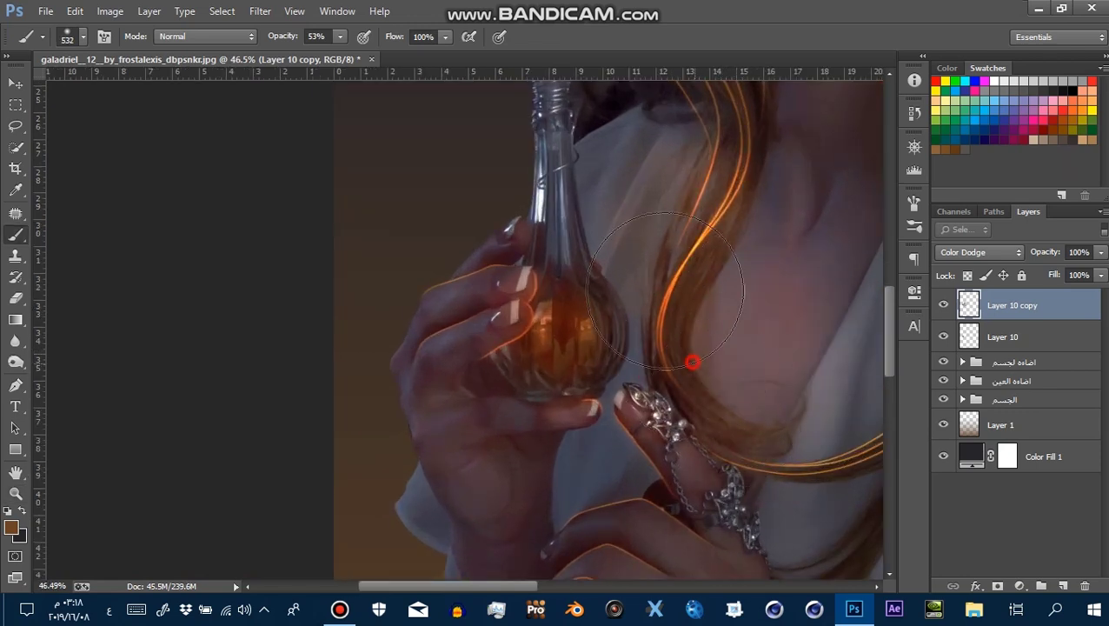
pyautogui.moveTo(668, 334)
pyautogui.mouseDown()
pyautogui.moveTo(439, 311)
pyautogui.moveTo(434, 354)
pyautogui.mouseUp()
pyautogui.click(943, 305)
pyautogui.click(943, 305)
pyautogui.press('z')
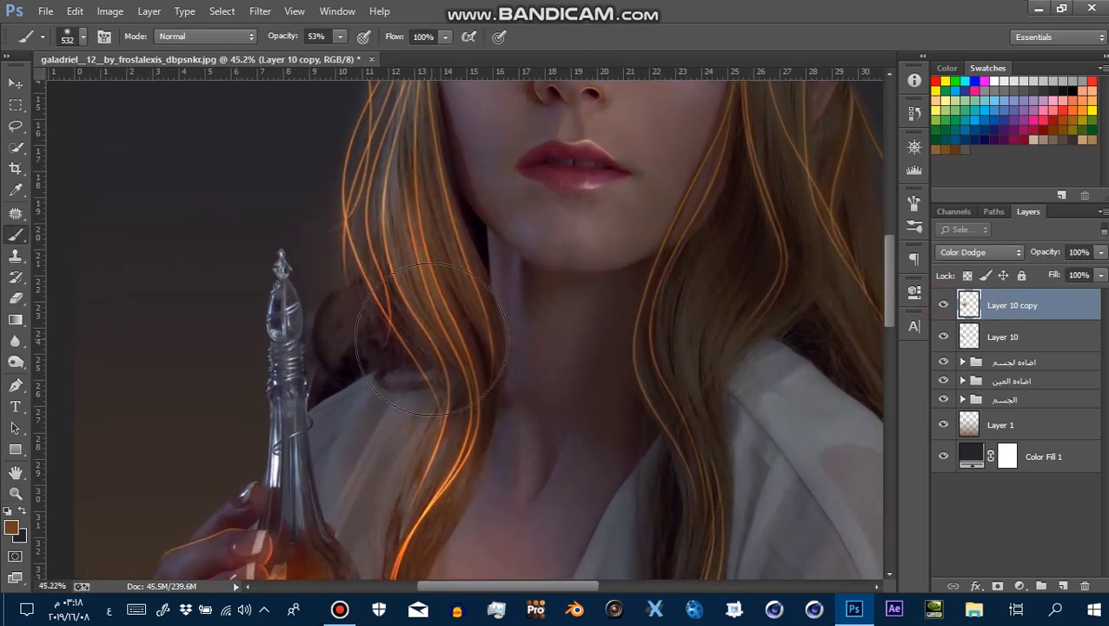
pyautogui.press('z')
pyautogui.moveTo(435, 348)
pyautogui.mouseDown()
pyautogui.moveTo(405, 466)
pyautogui.moveTo(849, 448)
pyautogui.mouseUp()
# Load the figure's outline from the الجسم group as a selection and return to Layer 10 copy
pyautogui.click(969, 400)
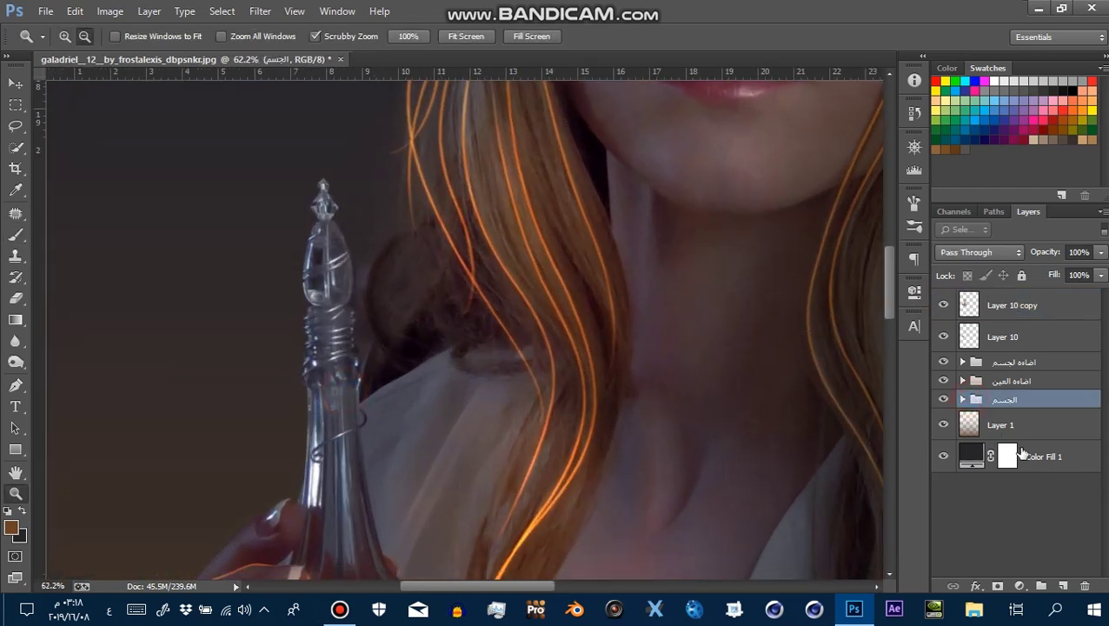
pyautogui.click(963, 400)
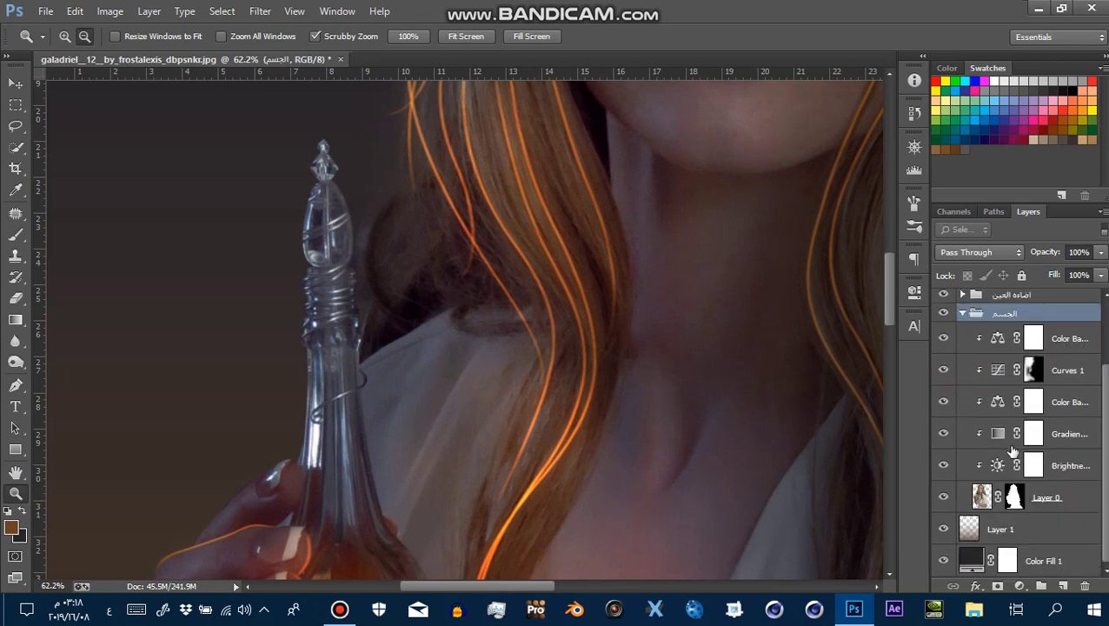
pyautogui.keyDown('ctrl'); pyautogui.click(1014, 497); pyautogui.keyUp('ctrl')
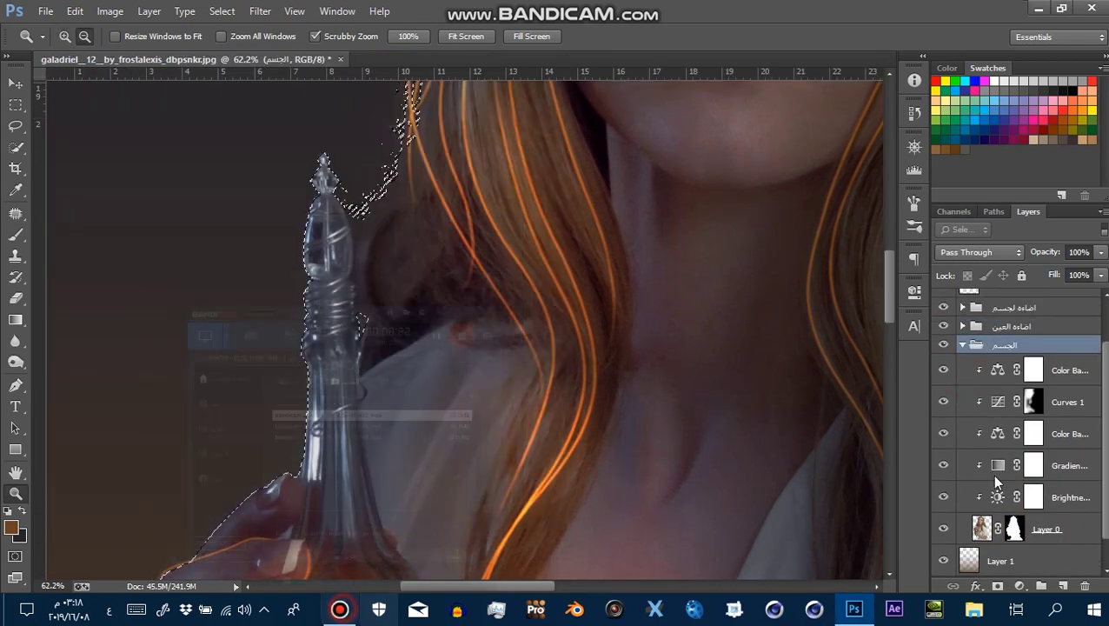
pyautogui.scroll(2, 1082, 393)
pyautogui.click(1012, 305)
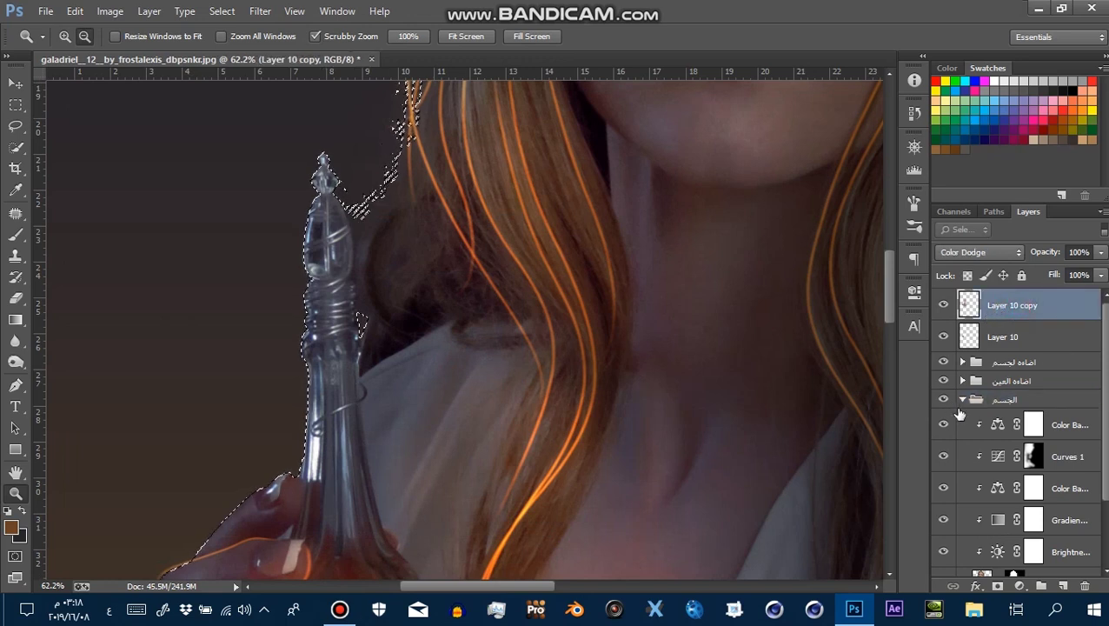
pyautogui.click(962, 399)
pyautogui.press('b')
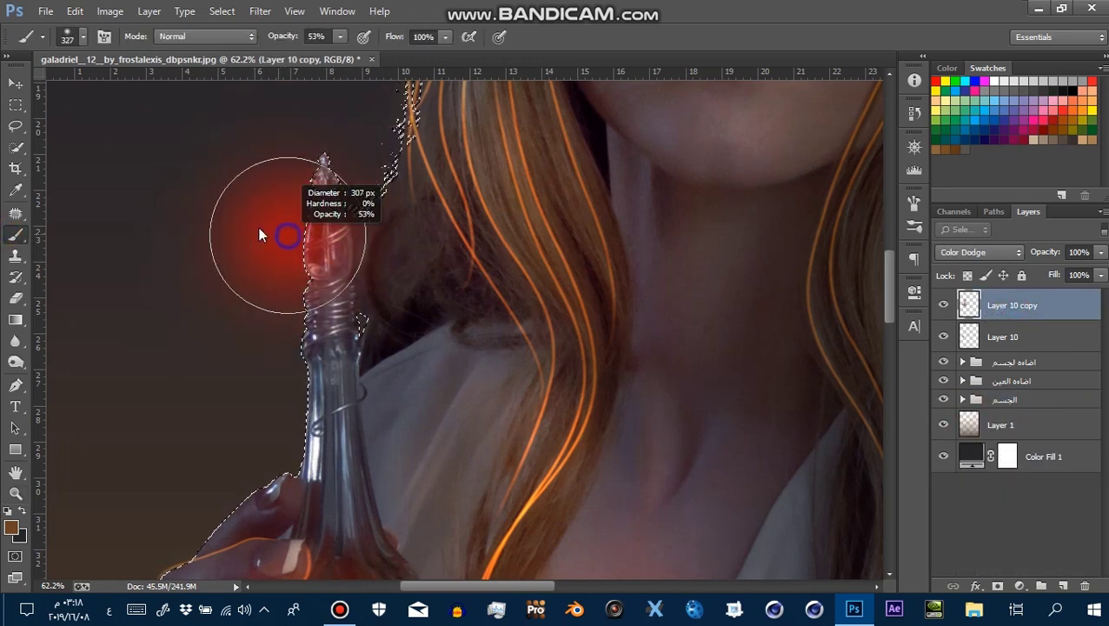
# Move the view down to the lower hand and forearm
pyautogui.scroll(-5, 272, 408)
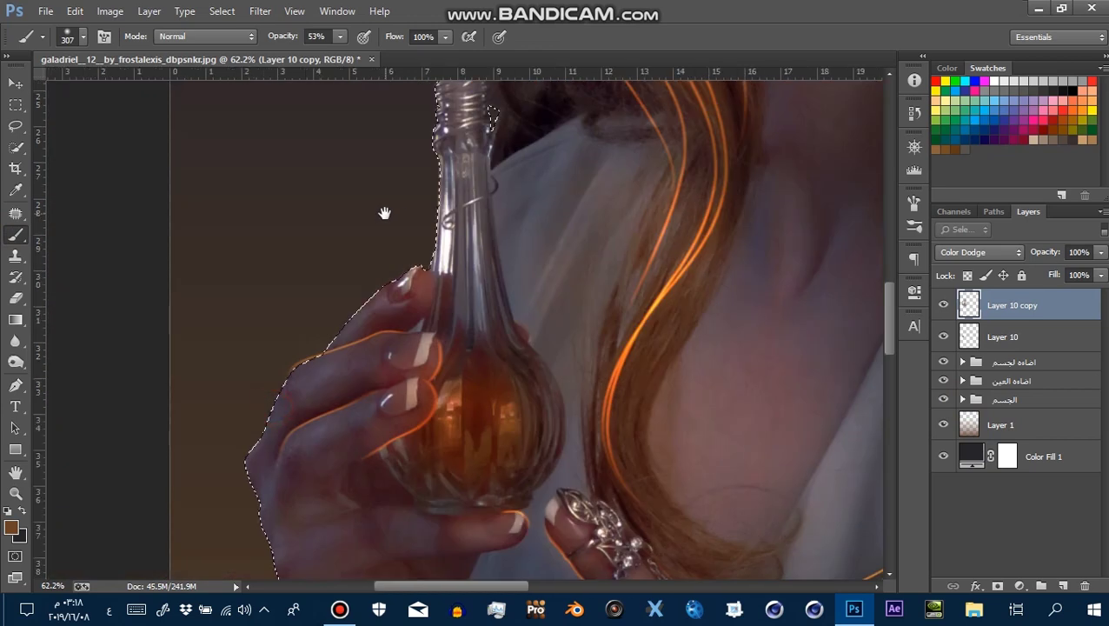
pyautogui.hscroll(-3, 333, 294)
pyautogui.scroll(-1, 218, 483)
pyautogui.scroll(-4, 240, 261)
pyautogui.hscroll(-1, 239, 261)
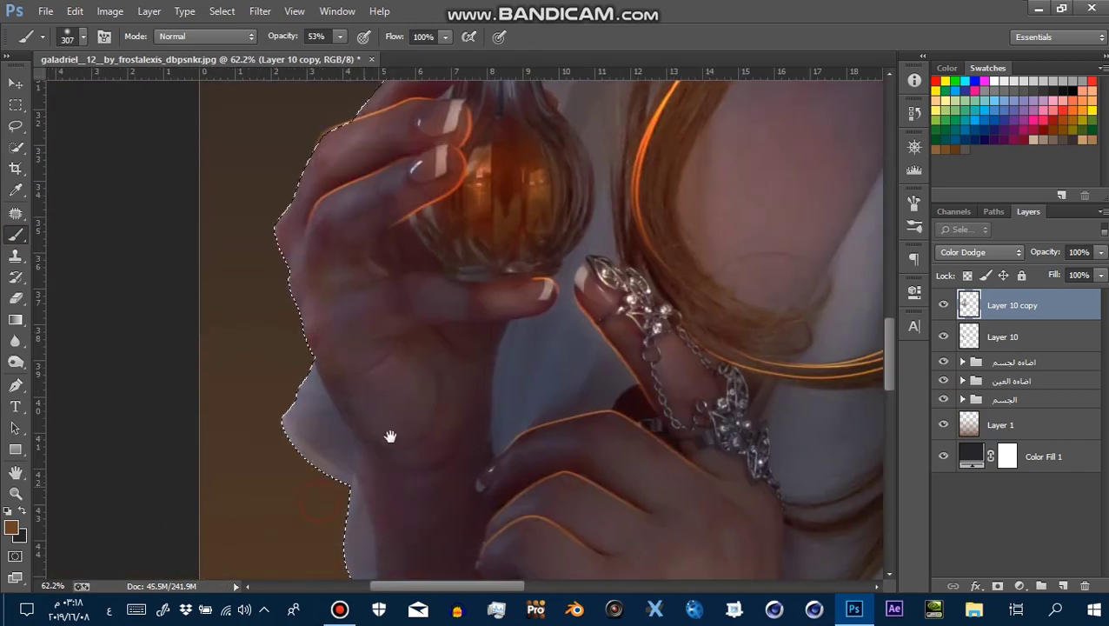
pyautogui.moveTo(396, 422); pyautogui.dragTo(379, 296)
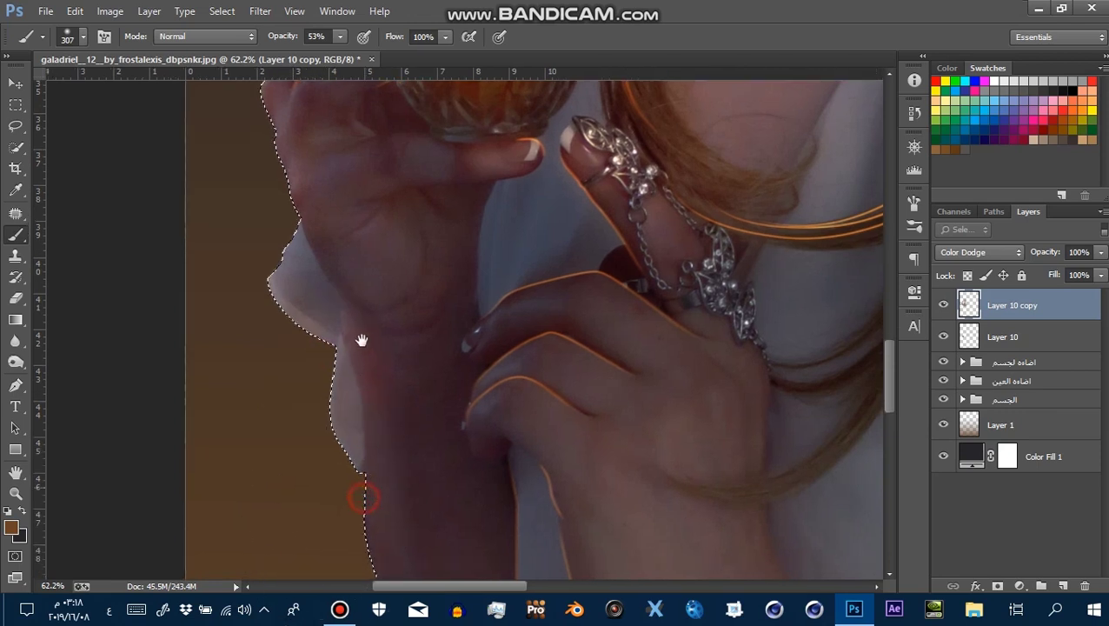
pyautogui.scroll(-4, 356, 435)
pyautogui.scroll(-5, 374, 373)
pyautogui.hscroll(3, 374, 373)
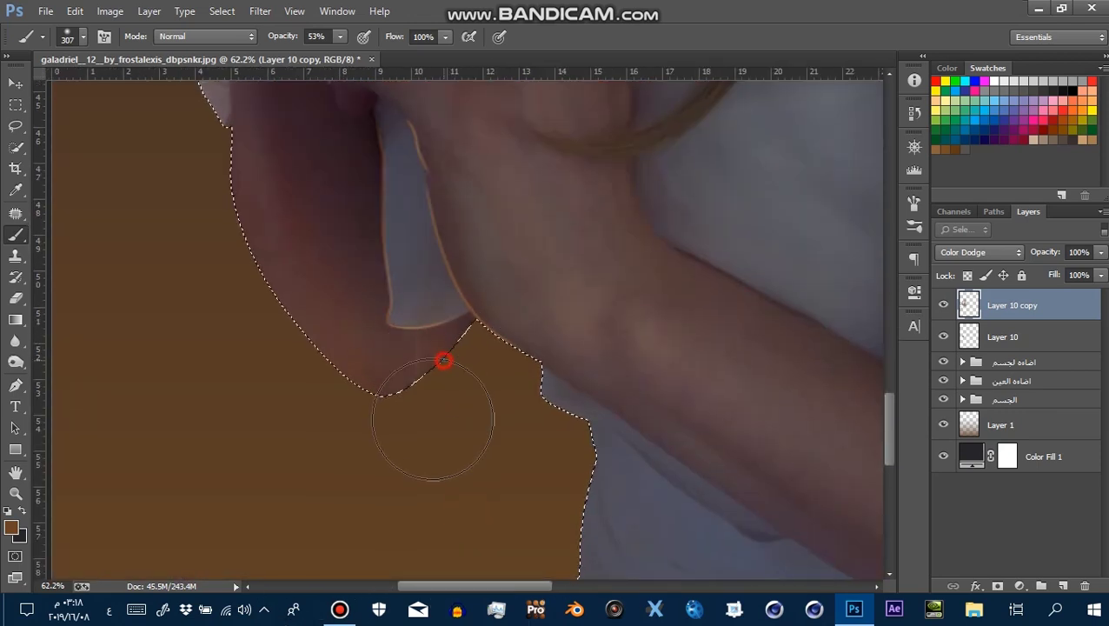
pyautogui.moveTo(387, 429)
pyautogui.mouseDown()
pyautogui.moveTo(261, 383)
pyautogui.moveTo(355, 371)
pyautogui.mouseUp()
# Undo the forearm glow, lower brush opacity below 53%, and lightly brighten the wrist
pyautogui.hotkey('ctrl', 'z')
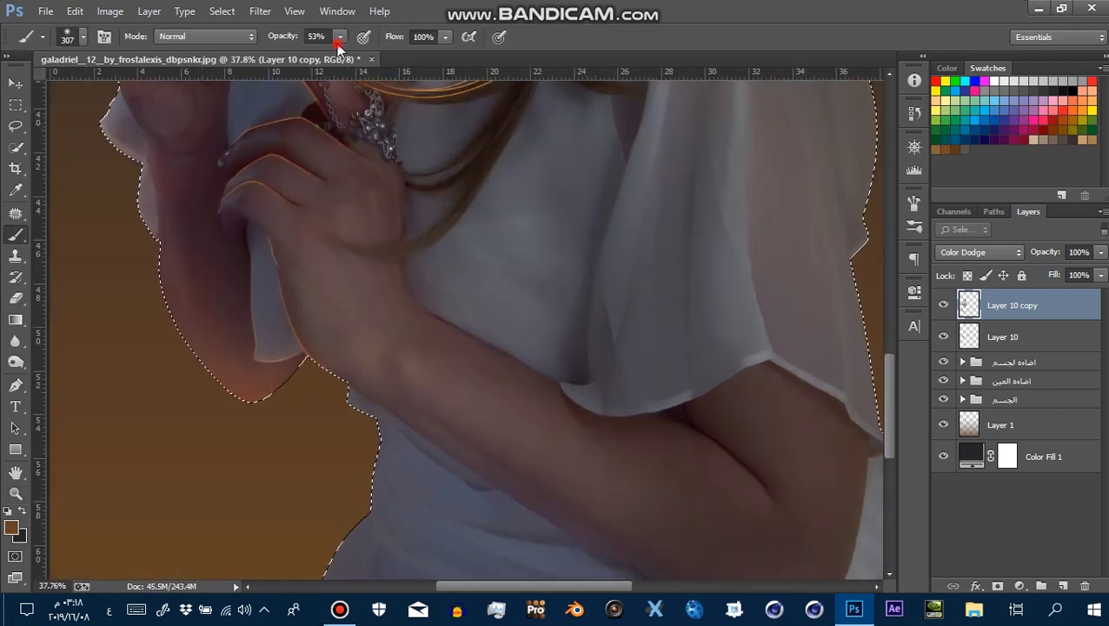
pyautogui.moveTo(339, 36); pyautogui.dragTo(335, 57)
pyautogui.click(444, 36)
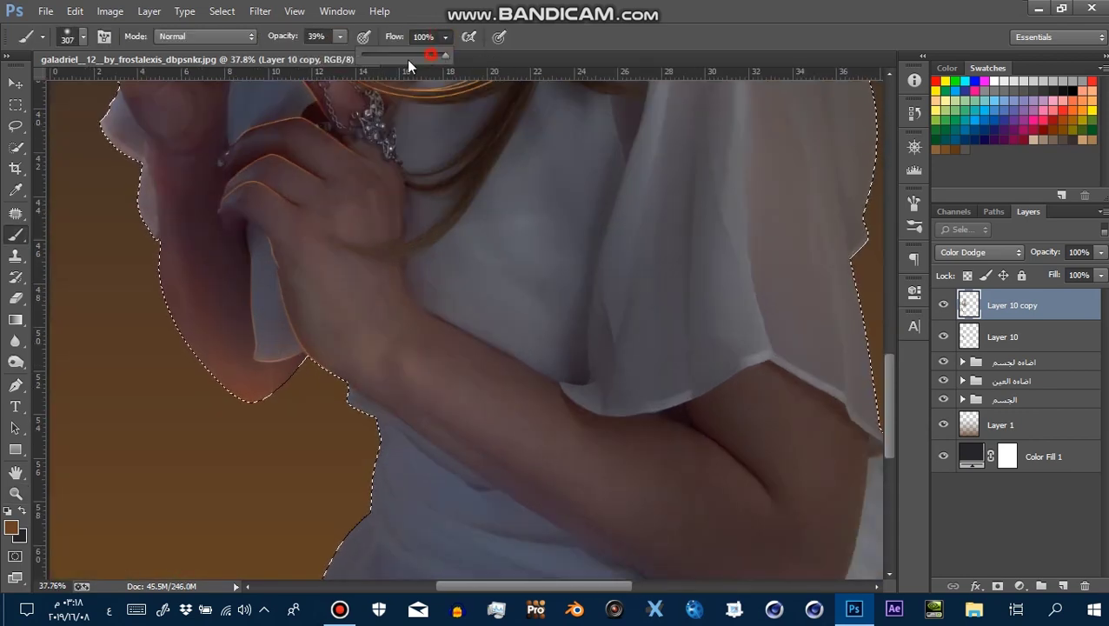
pyautogui.moveTo(396, 402); pyautogui.dragTo(366, 359)
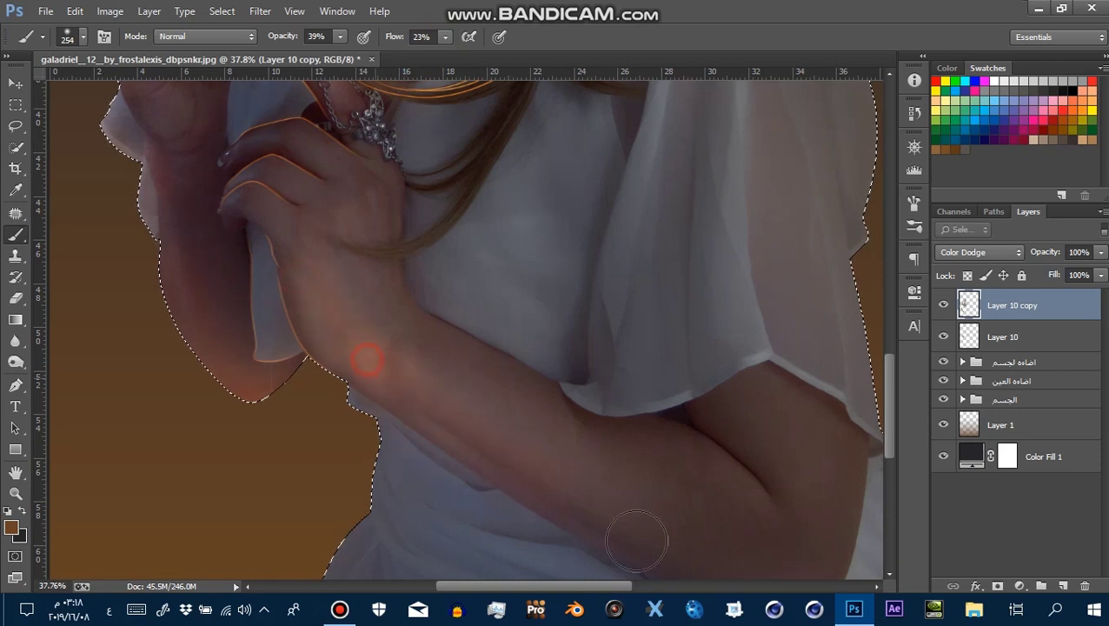
pyautogui.moveTo(535, 431); pyautogui.dragTo(355, 301)
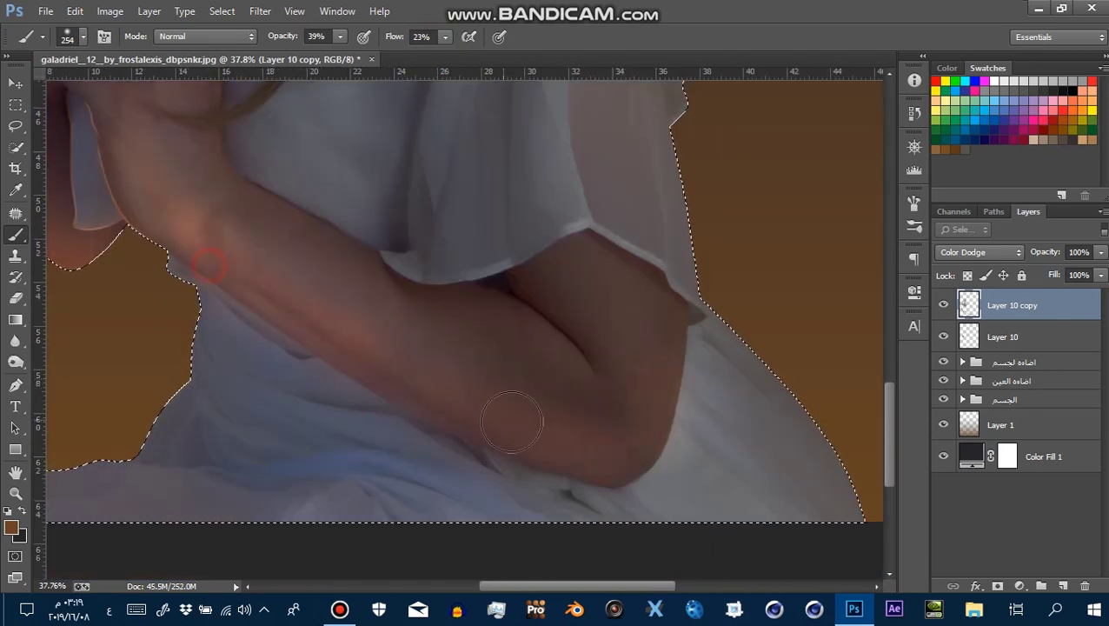
pyautogui.moveTo(547, 391); pyautogui.dragTo(413, 371)
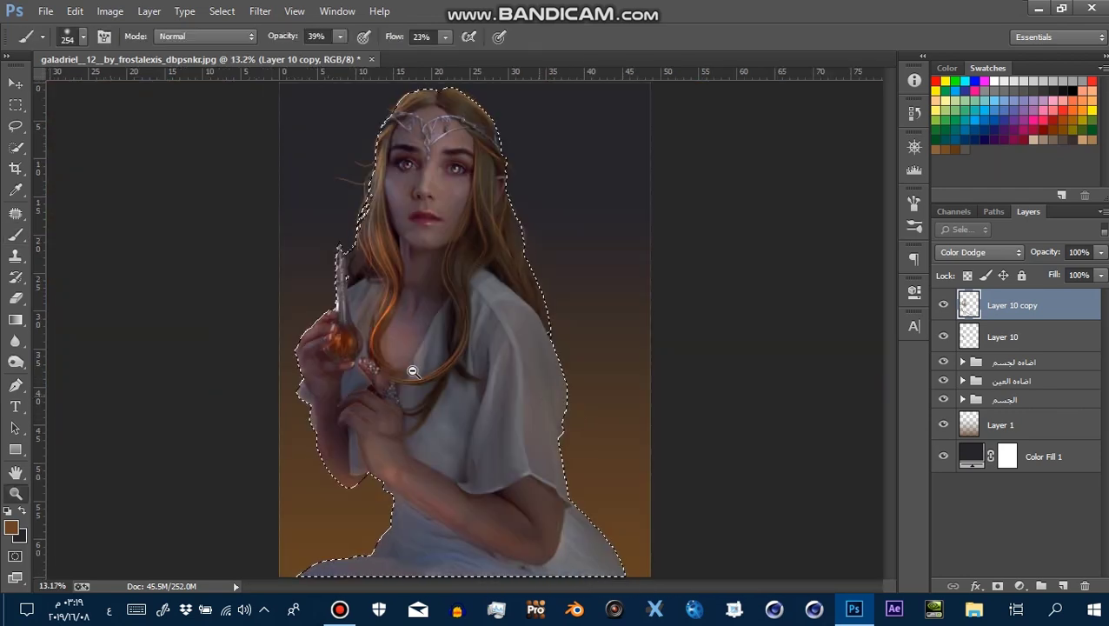
# Toggle the rim-light layer repeatedly to compare before and after
pyautogui.click(943, 305)
pyautogui.click(943, 305)
pyautogui.click(943, 305)
pyautogui.click(943, 305)
pyautogui.click(943, 305)
pyautogui.click(943, 305)
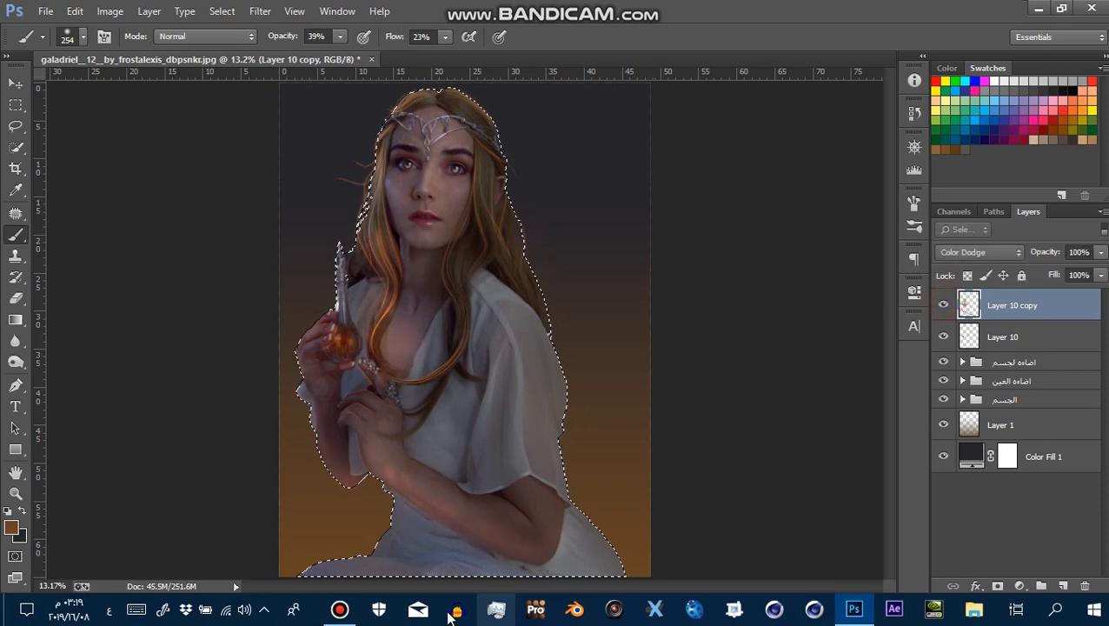
pyautogui.click(942, 305)
pyautogui.click(942, 305)
# Zoom in and center the view on the hand holding the vial
pyautogui.press('z')
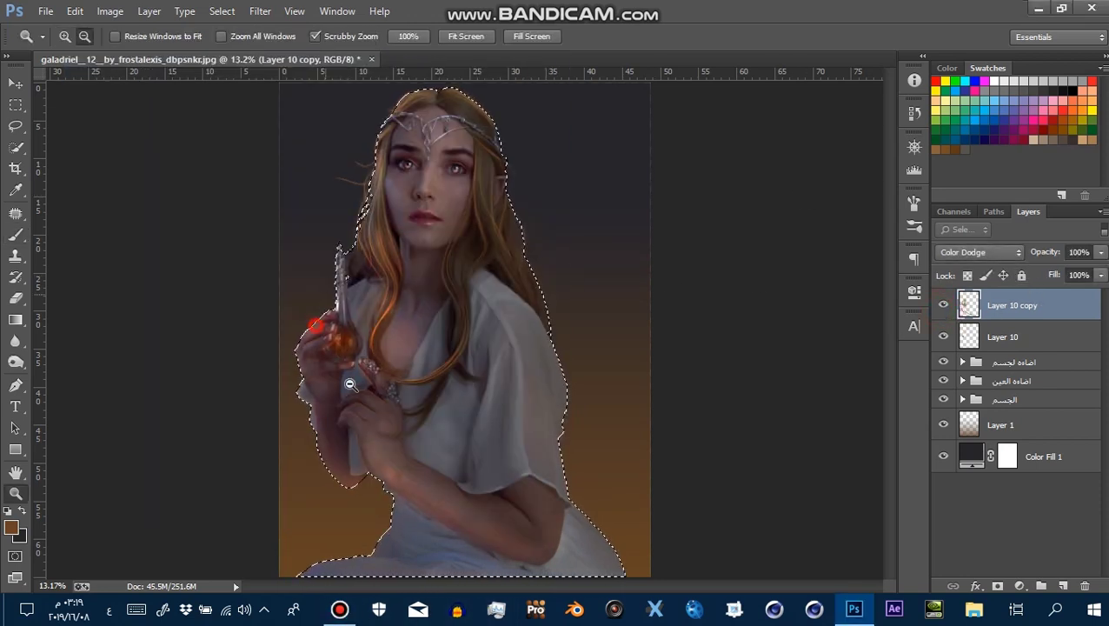
pyautogui.moveTo(350, 384); pyautogui.dragTo(408, 383)
pyautogui.press('b')
pyautogui.moveTo(813, 418); pyautogui.dragTo(908, 476)
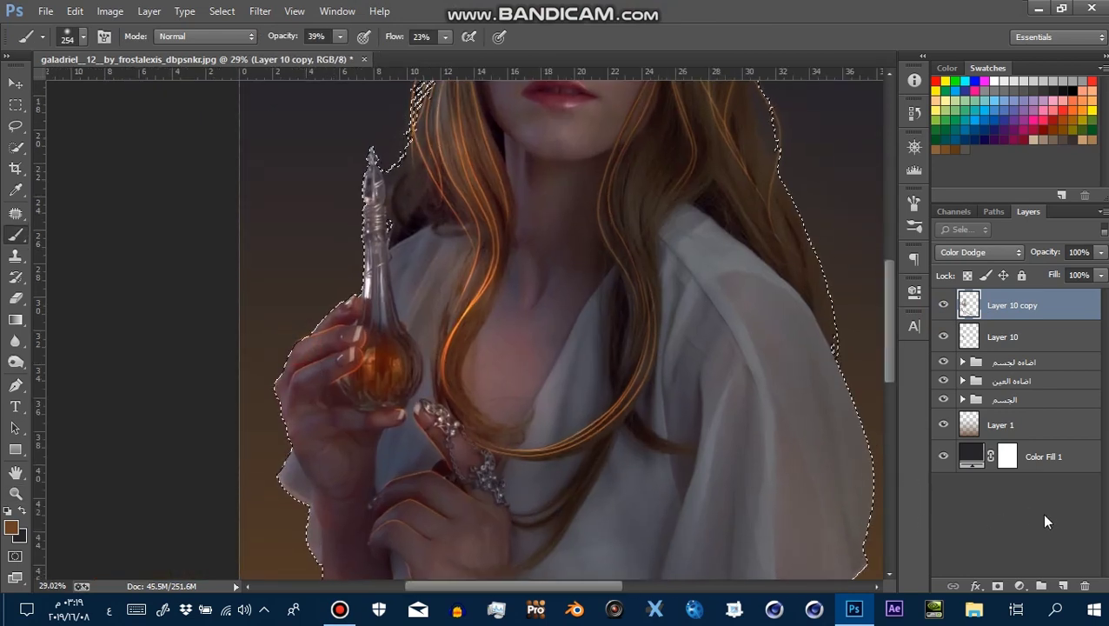
# Add a new Layer 11 and set up a large soft brush at 83% opacity, 75% flow
pyautogui.click(1062, 585)
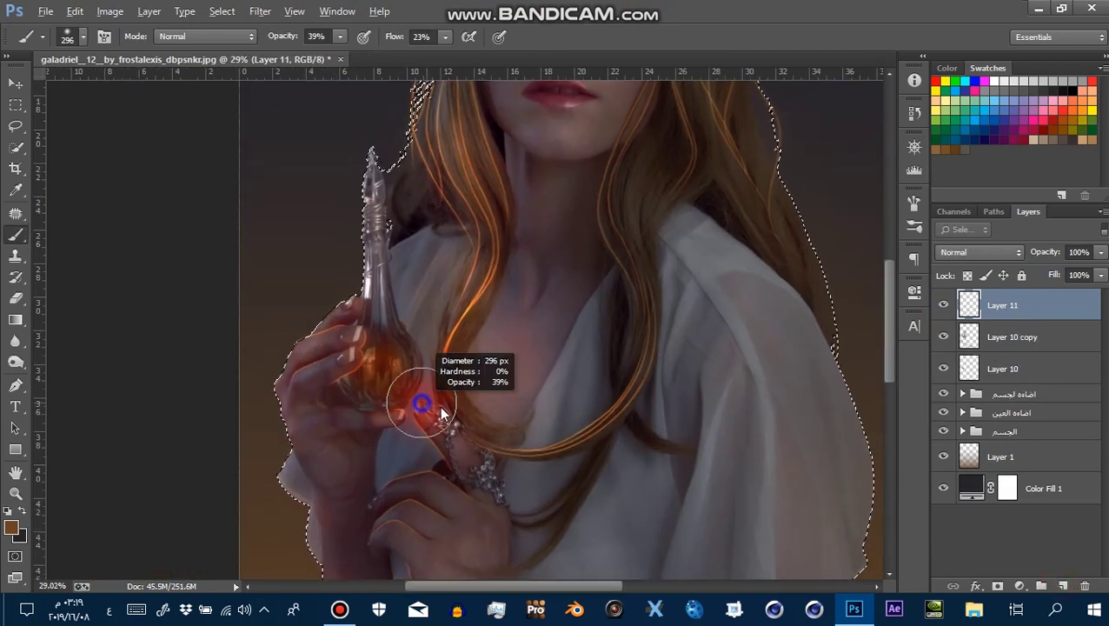
pyautogui.moveTo(339, 52); pyautogui.dragTo(378, 52)
pyautogui.click(445, 36)
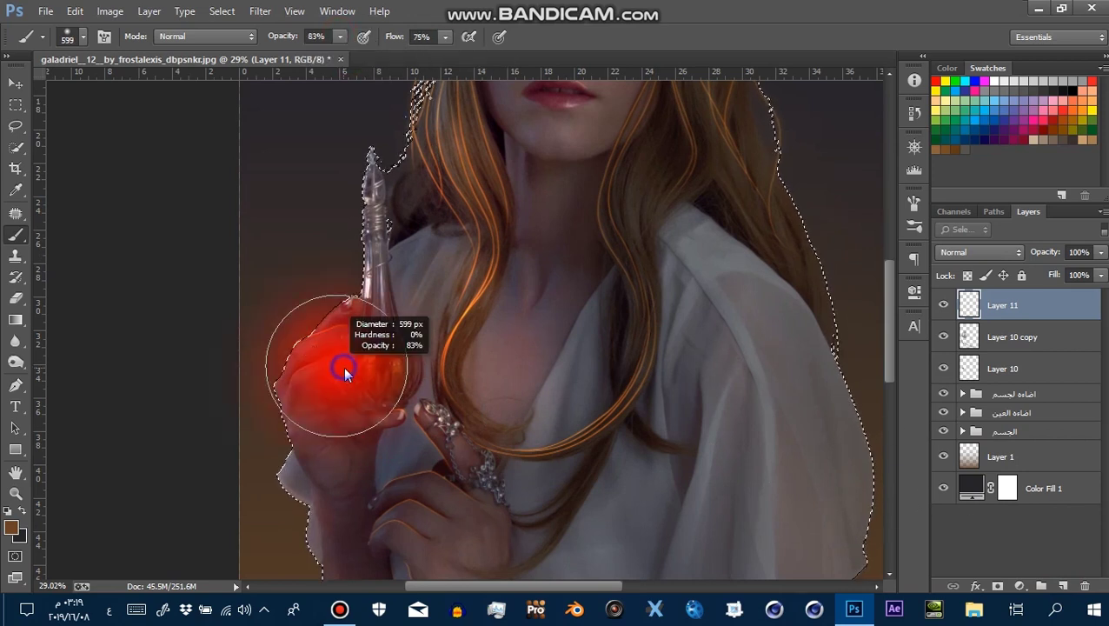
pyautogui.hotkey('ctrl', 'd')
pyautogui.moveTo(373, 370); pyautogui.dragTo(397, 372)
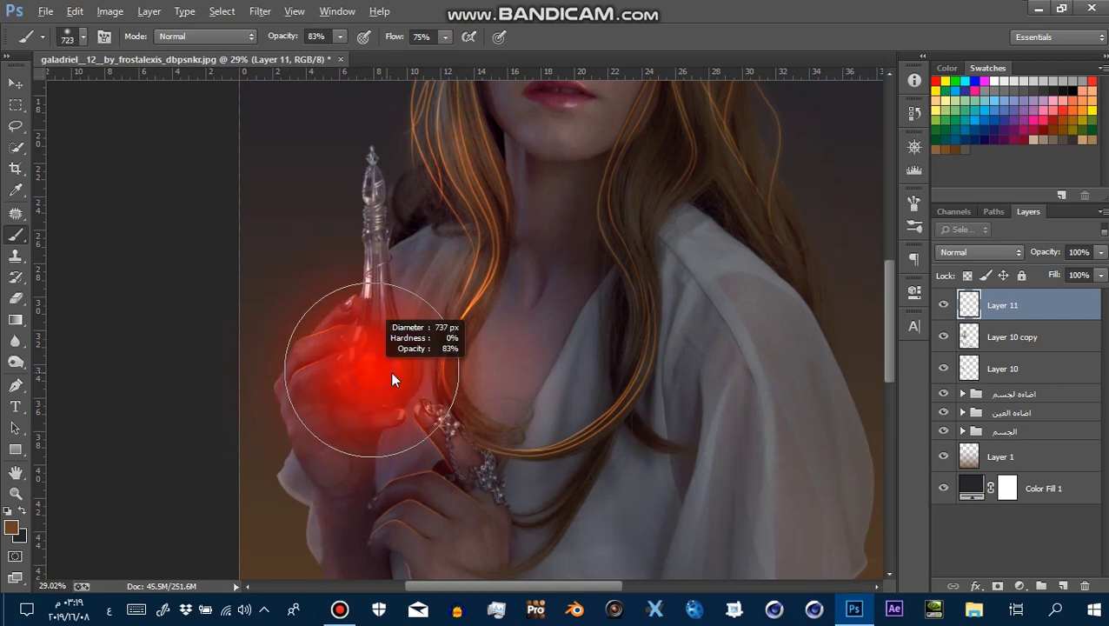
# Paint an orange glow over the vial and blend Layer 11 as Linear Dodge (Add)
pyautogui.click(384, 363)
pyautogui.click(384, 363)
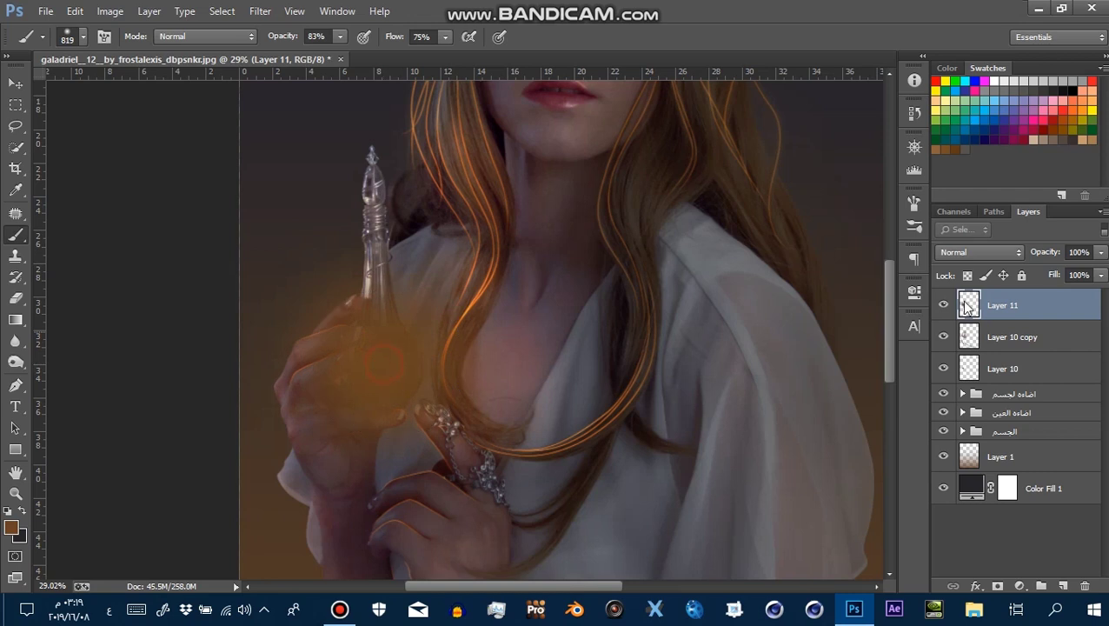
pyautogui.click(1003, 251)
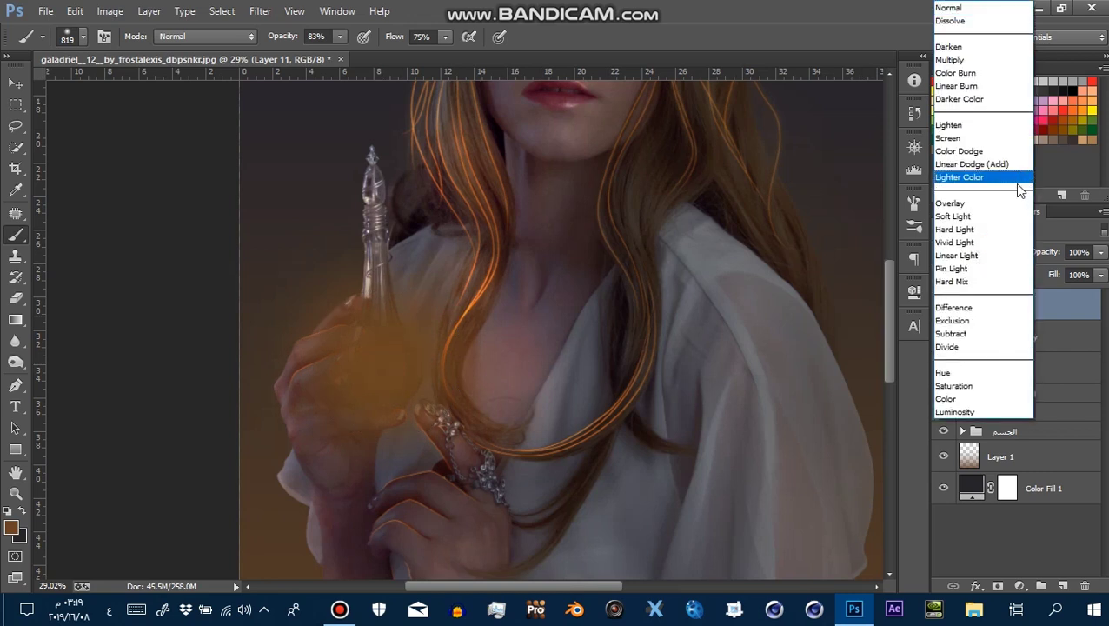
pyautogui.click(999, 164)
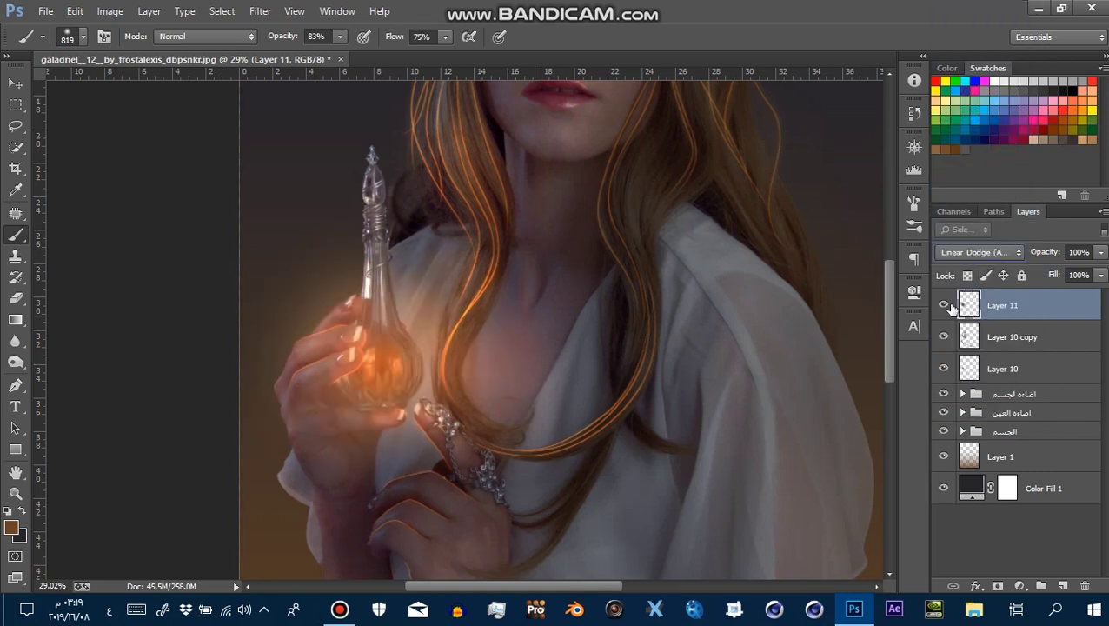
pyautogui.click(944, 305)
pyautogui.click(944, 306)
# Zoom in on the vial and scale the glow down to about 70% with Free Transform
pyautogui.press('z')
pyautogui.moveTo(344, 320); pyautogui.dragTo(353, 320)
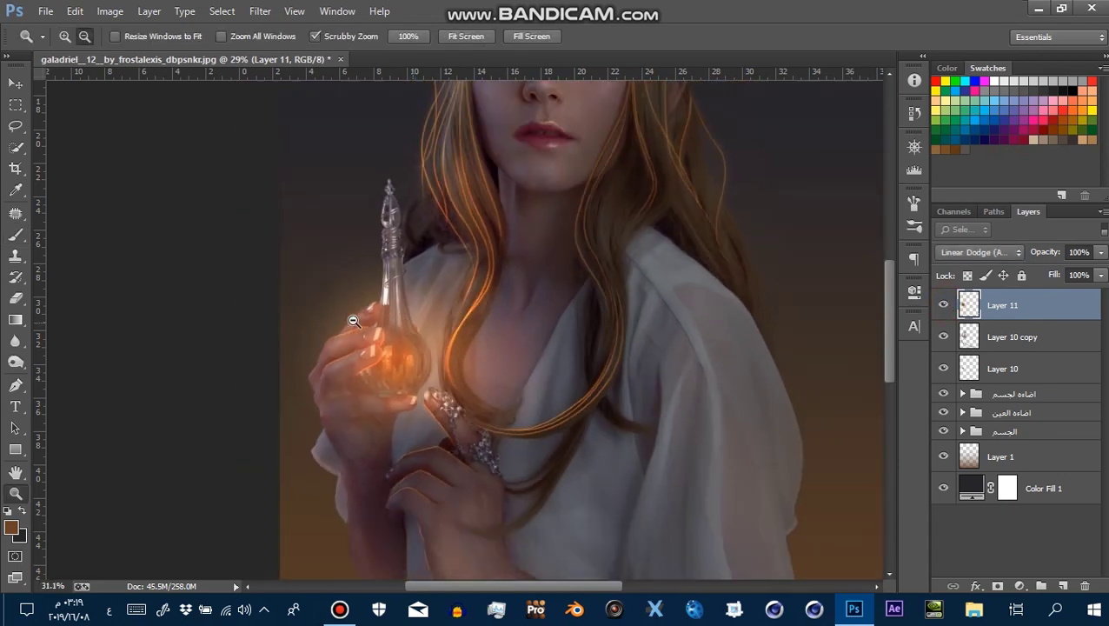
pyautogui.hotkey('ctrl', '0')
pyautogui.moveTo(384, 383); pyautogui.dragTo(479, 413)
pyautogui.press('b')
pyautogui.hotkey('ctrl', 't')
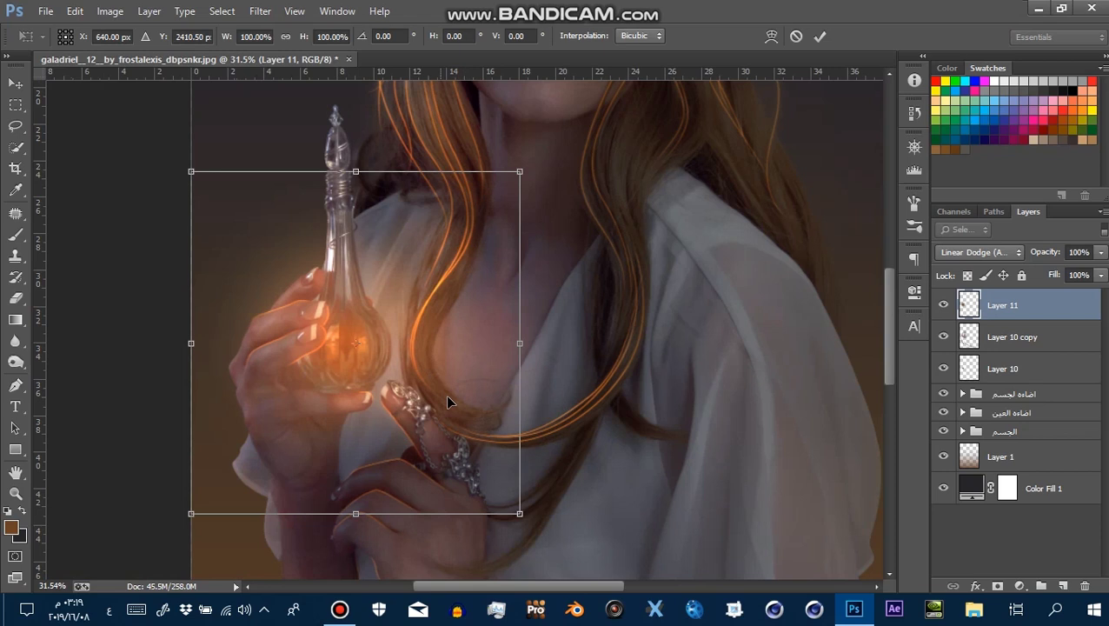
pyautogui.moveTo(518, 513); pyautogui.dragTo(466, 458)
pyautogui.click(818, 36)
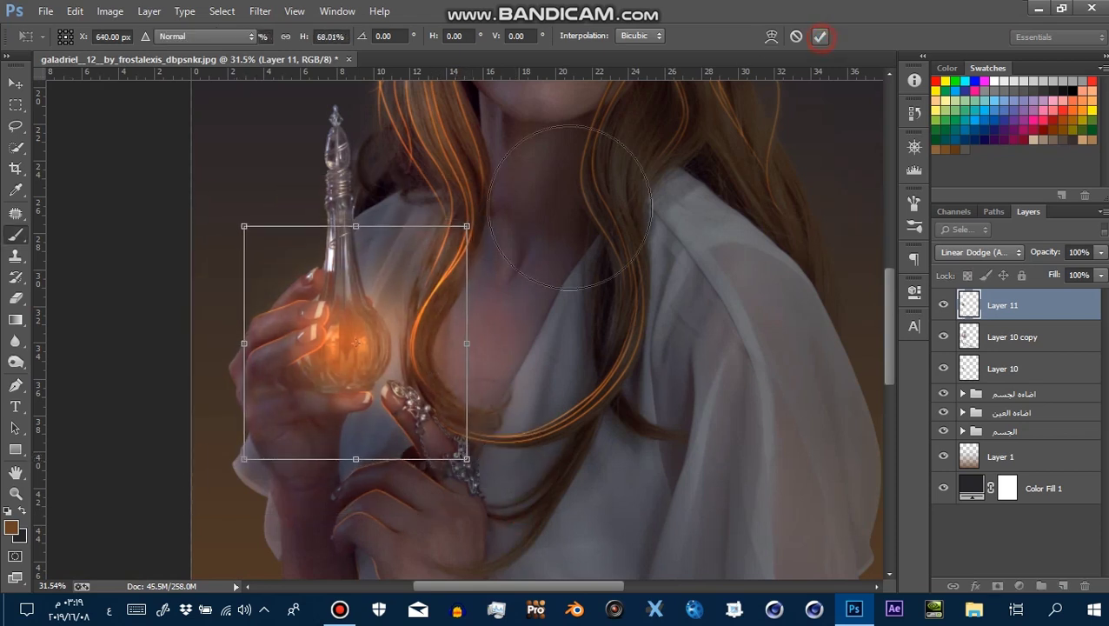
pyautogui.moveTo(376, 338); pyautogui.dragTo(470, 378)
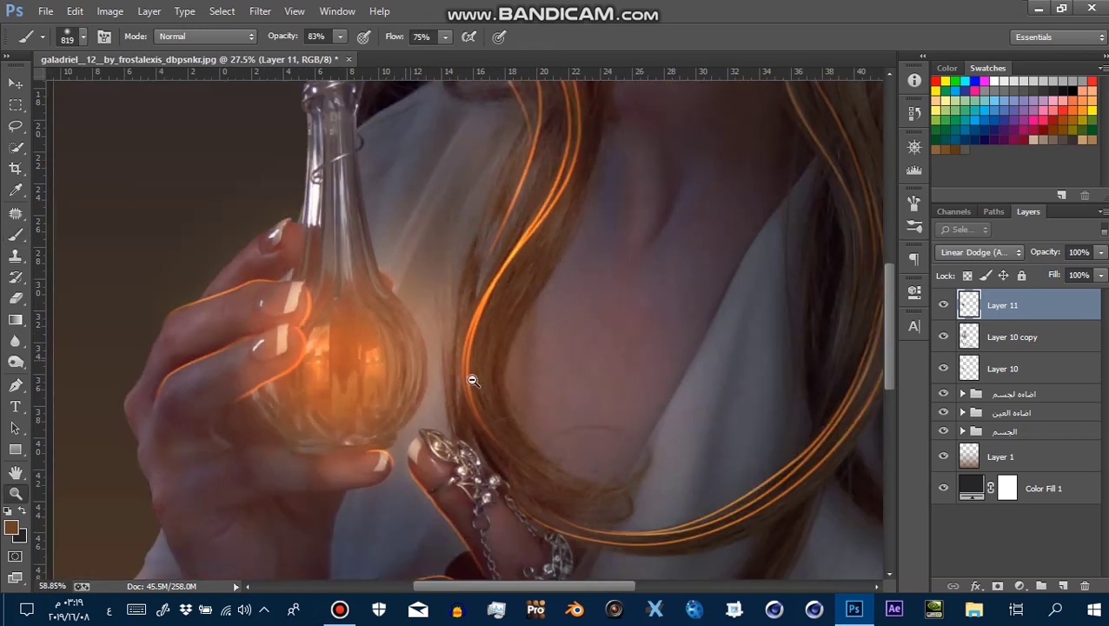
# Toggle the vial glow to compare, then zoom in on the face
pyautogui.press('b')
pyautogui.click(944, 303)
pyautogui.click(943, 300)
pyautogui.click(944, 300)
pyautogui.press('z')
pyautogui.click(944, 300)
pyautogui.moveTo(404, 384)
pyautogui.mouseDown()
pyautogui.moveTo(298, 356)
pyautogui.moveTo(246, 356)
pyautogui.mouseUp()
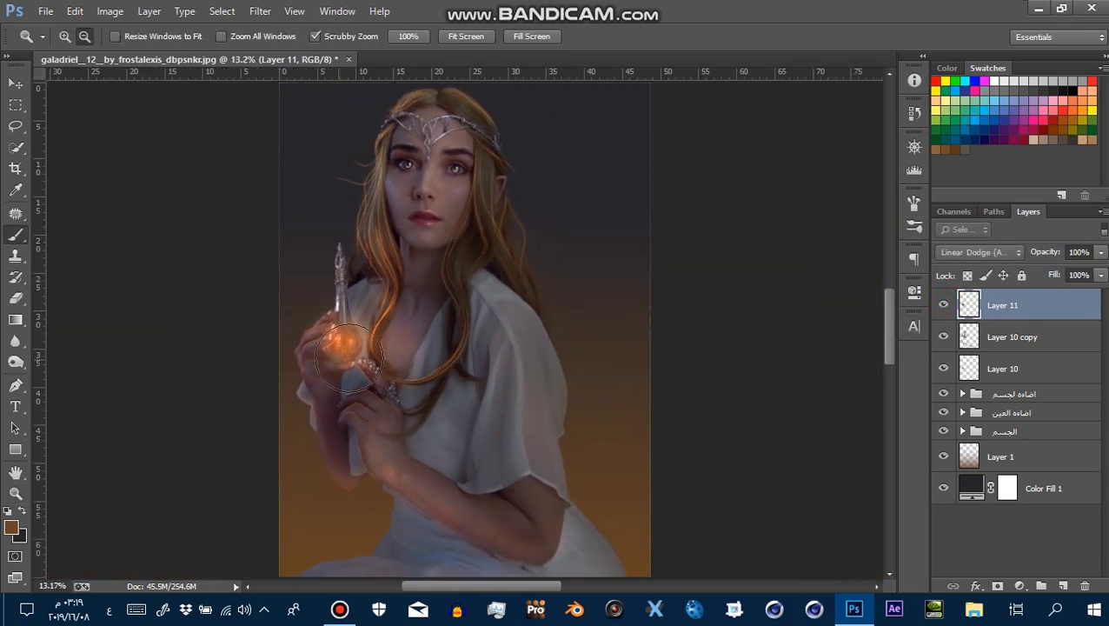
pyautogui.press('b')
pyautogui.press('z')
pyautogui.moveTo(403, 185); pyautogui.dragTo(462, 278)
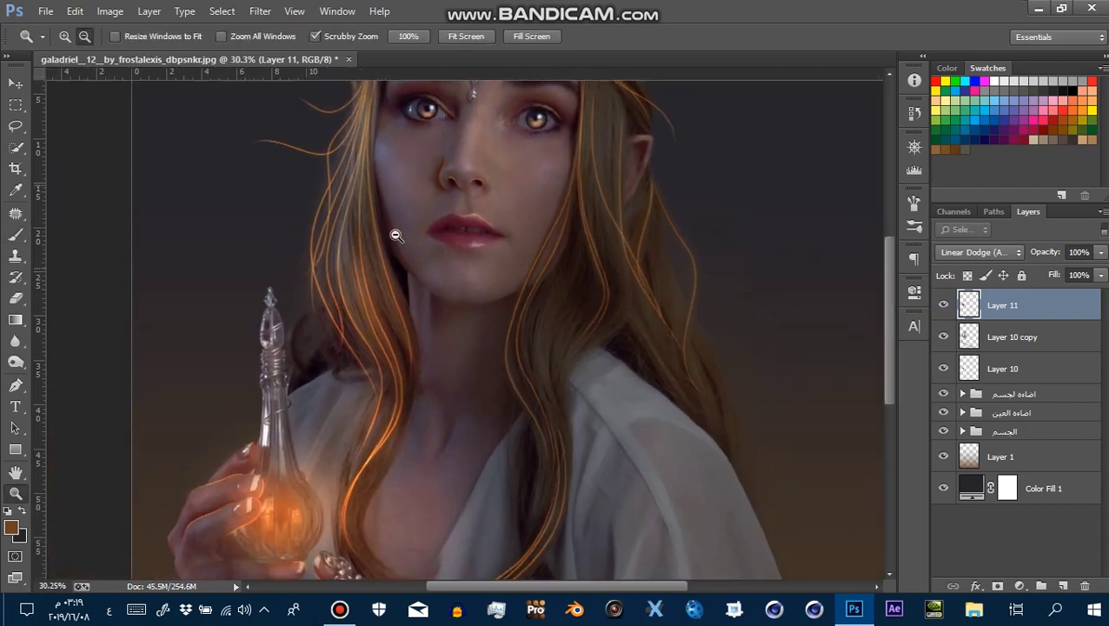
pyautogui.press('b')
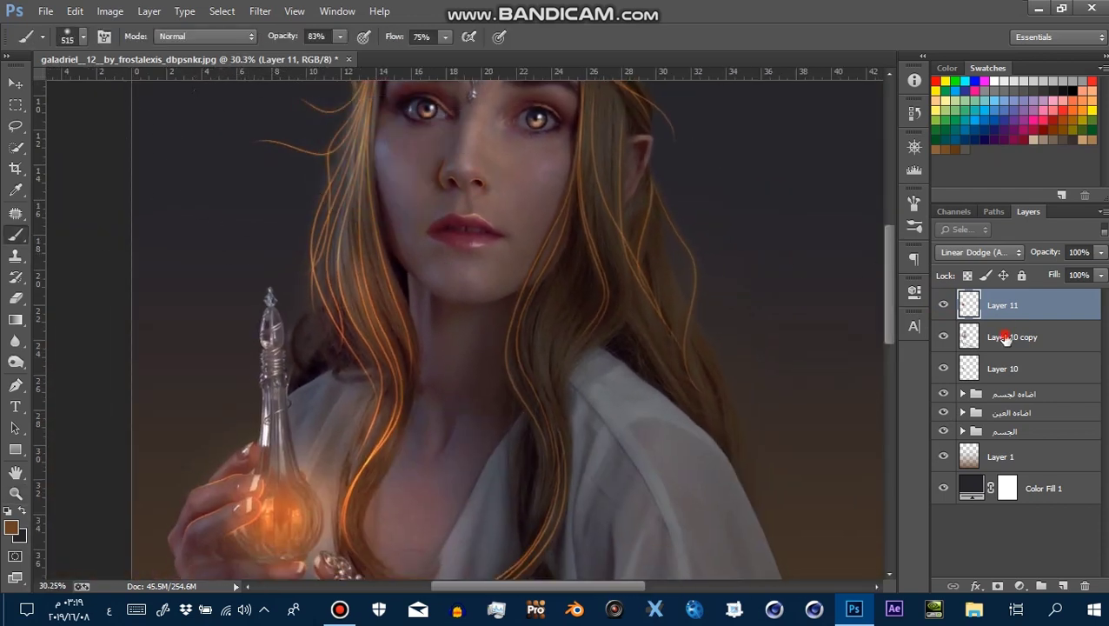
# On Layer 10 copy, paint warm light over the nose bridge with a 277 px brush
pyautogui.click(1005, 338)
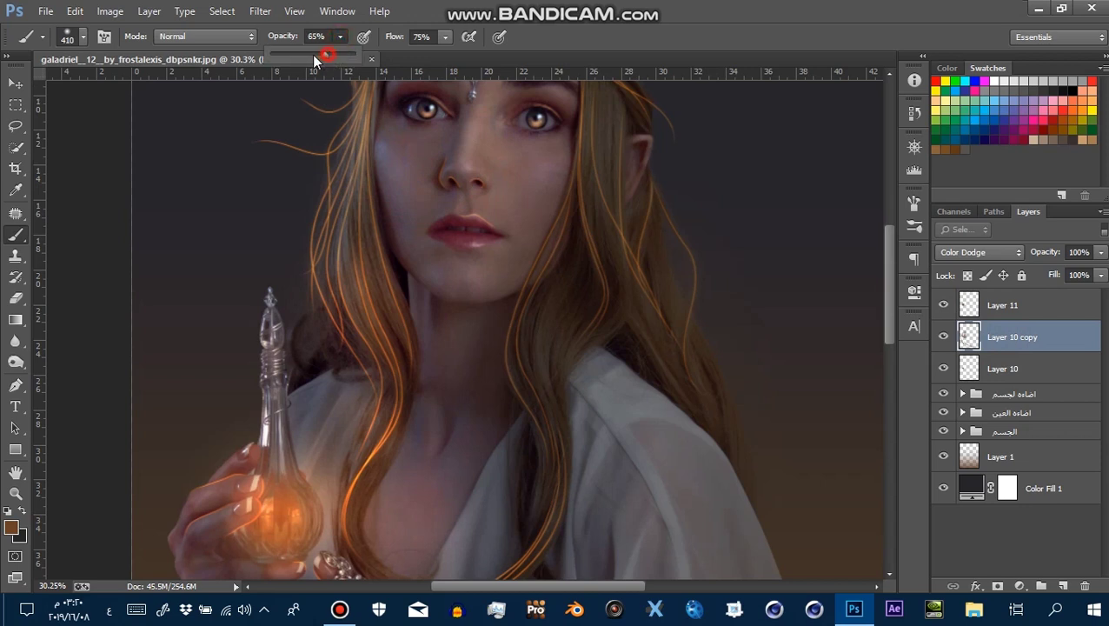
pyautogui.keyDown('alt'); pyautogui.moveTo(387, 154); pyautogui.dragTo(374, 154); pyautogui.keyUp('alt')
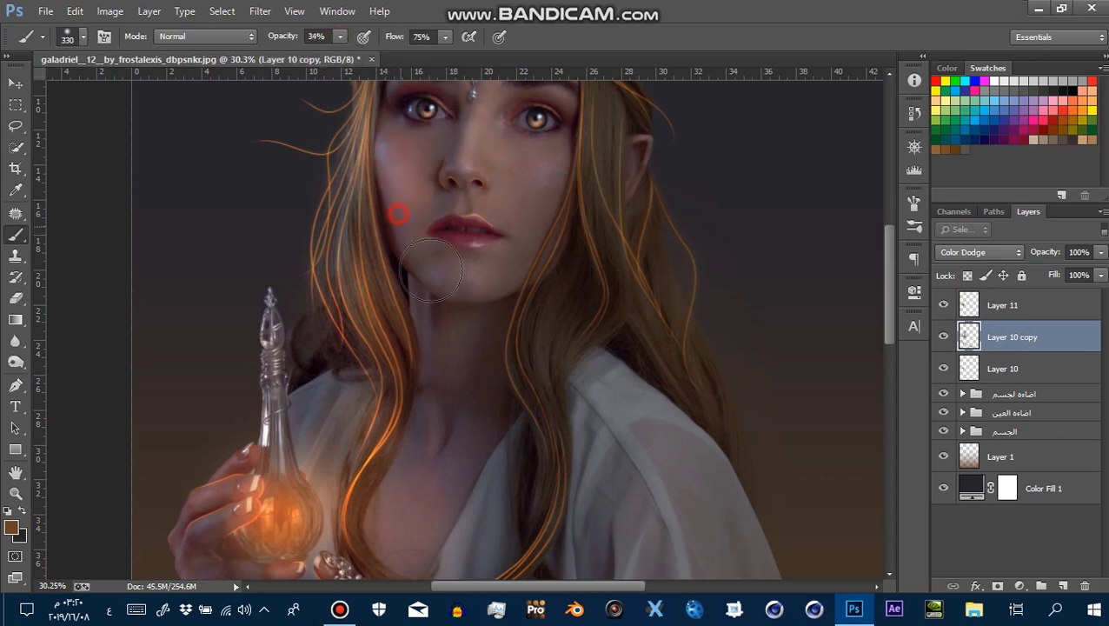
pyautogui.keyDown('alt'); pyautogui.moveTo(470, 275); pyautogui.dragTo(454, 276); pyautogui.keyUp('alt')
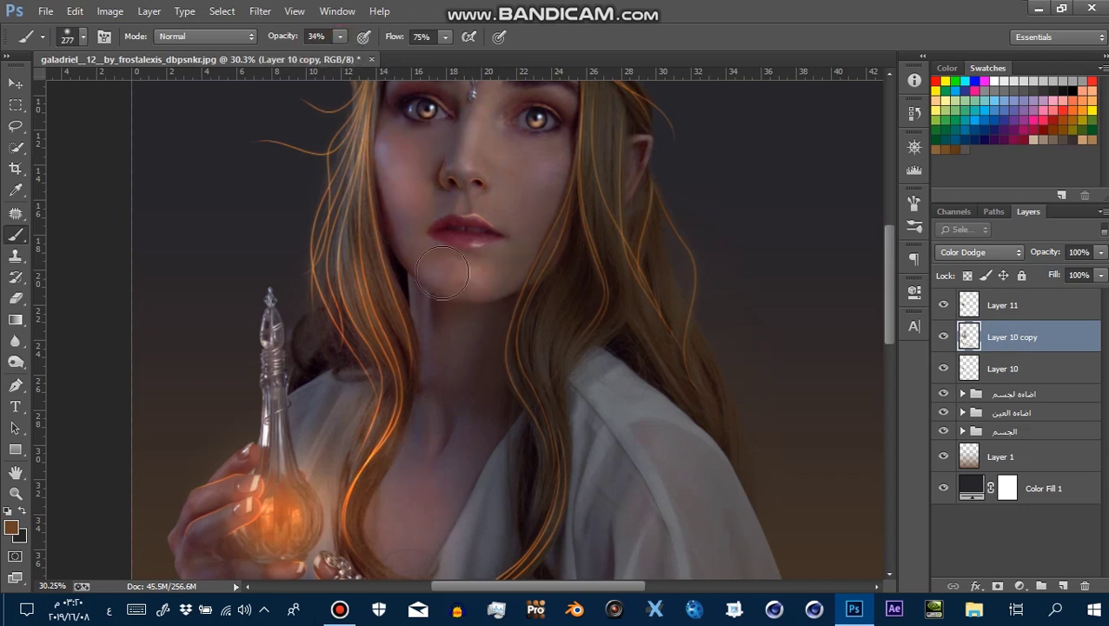
pyautogui.moveTo(465, 157)
pyautogui.mouseDown()
pyautogui.moveTo(471, 130)
pyautogui.moveTo(467, 224)
pyautogui.mouseUp()
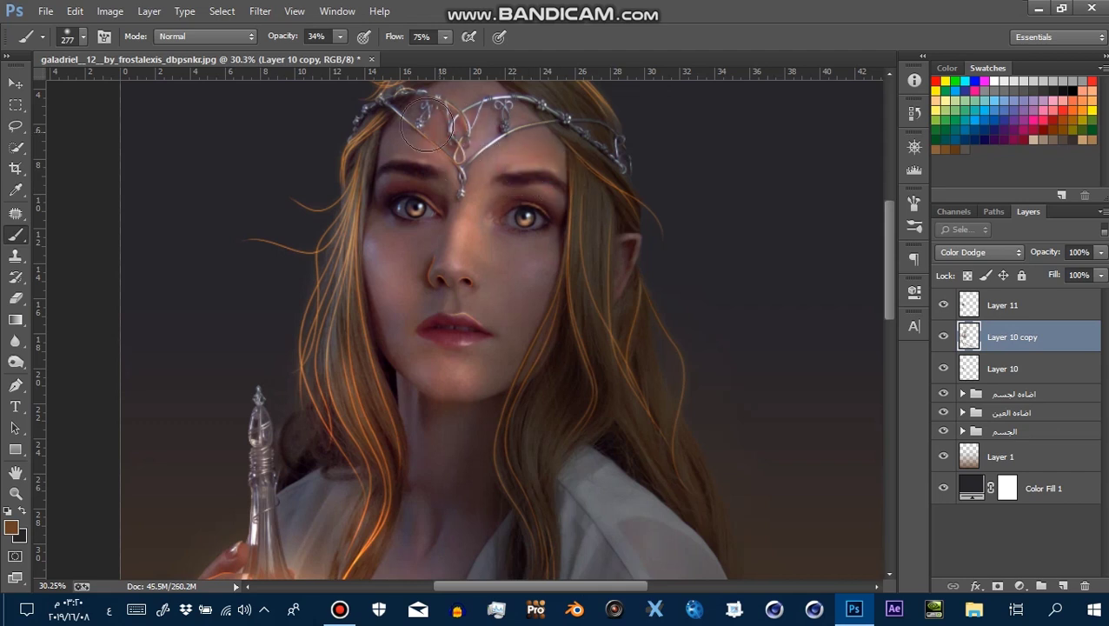
# Zoom out and toggle the rim-light layer to compare the face lighting
pyautogui.moveTo(550, 185); pyautogui.dragTo(487, 186)
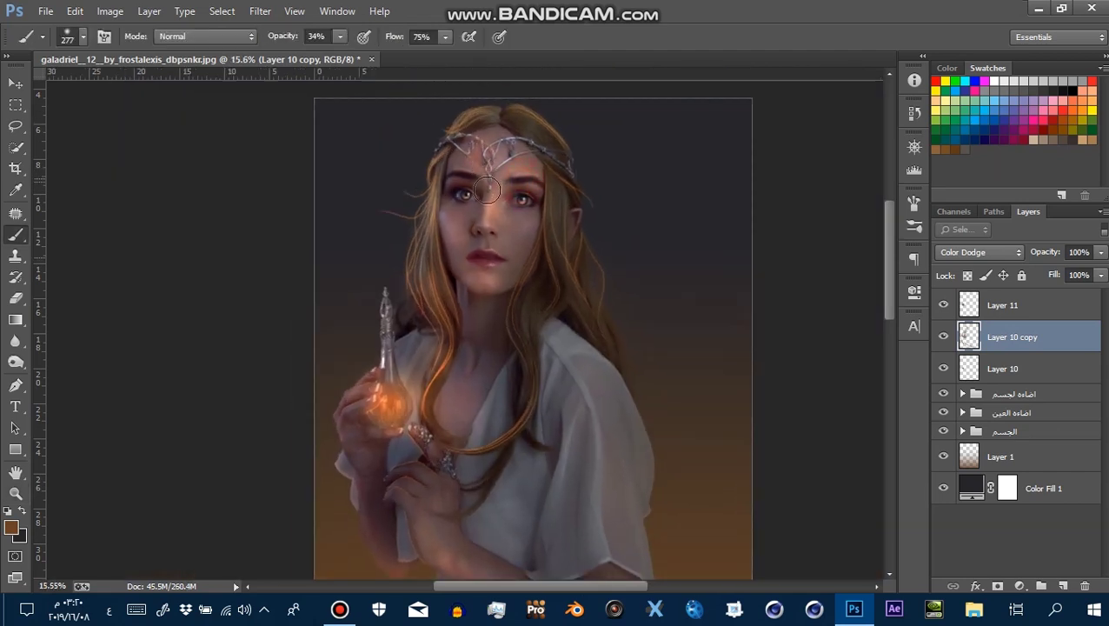
pyautogui.click(943, 337)
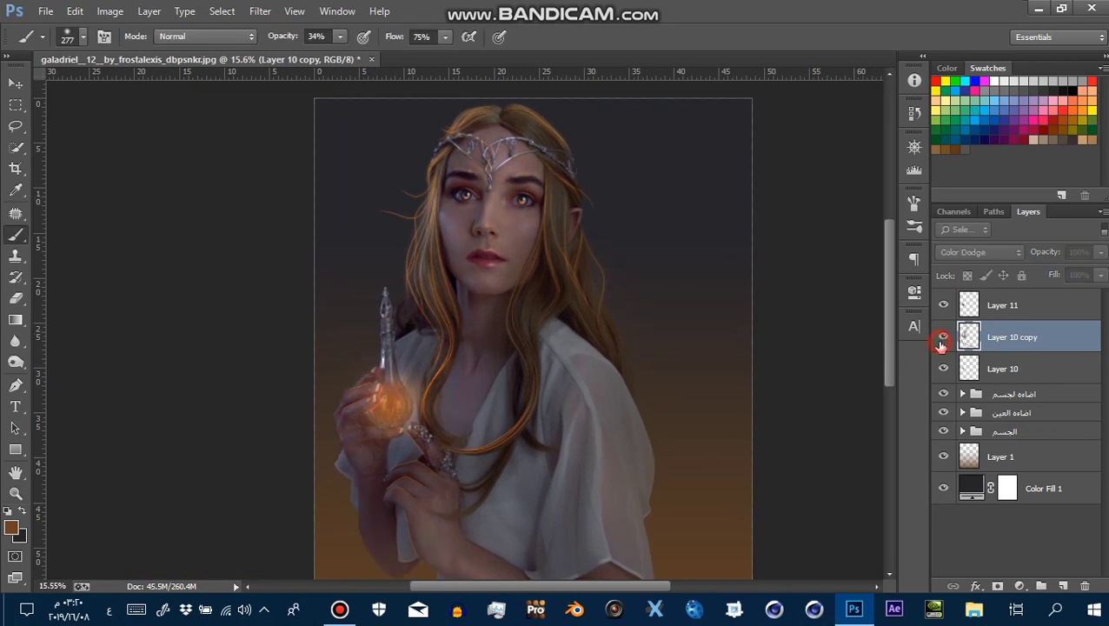
pyautogui.click(943, 337)
pyautogui.moveTo(441, 227); pyautogui.dragTo(403, 217)
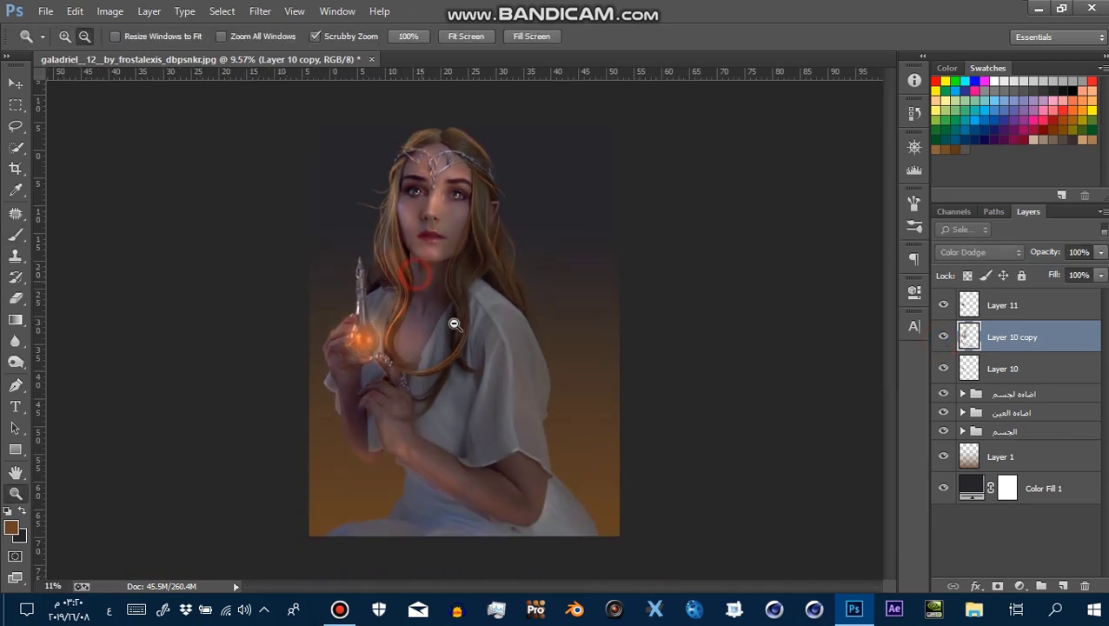
pyautogui.moveTo(494, 502); pyautogui.dragTo(460, 470)
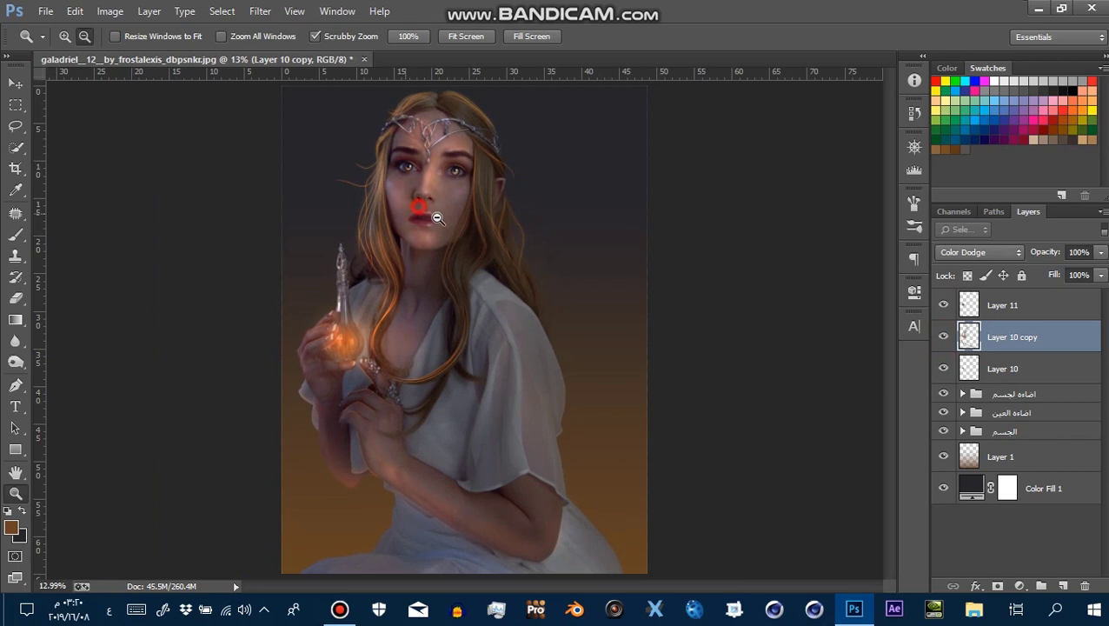
pyautogui.moveTo(430, 226); pyautogui.dragTo(452, 225)
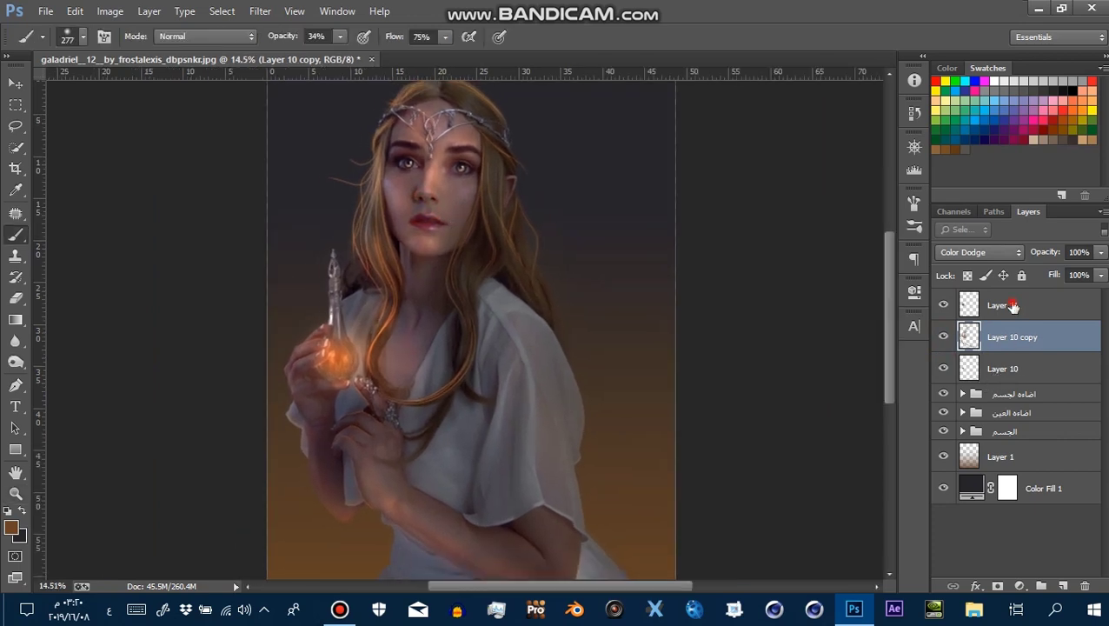
# Group Layer 11, Layer 10 copy and Layer 10, then toggle the group to compare
pyautogui.click(1012, 306)
pyautogui.keyDown('shift'); pyautogui.click(1031, 358); pyautogui.keyUp('shift')
pyautogui.hotkey('ctrl', 'g')
pyautogui.click(943, 298)
pyautogui.click(943, 298)
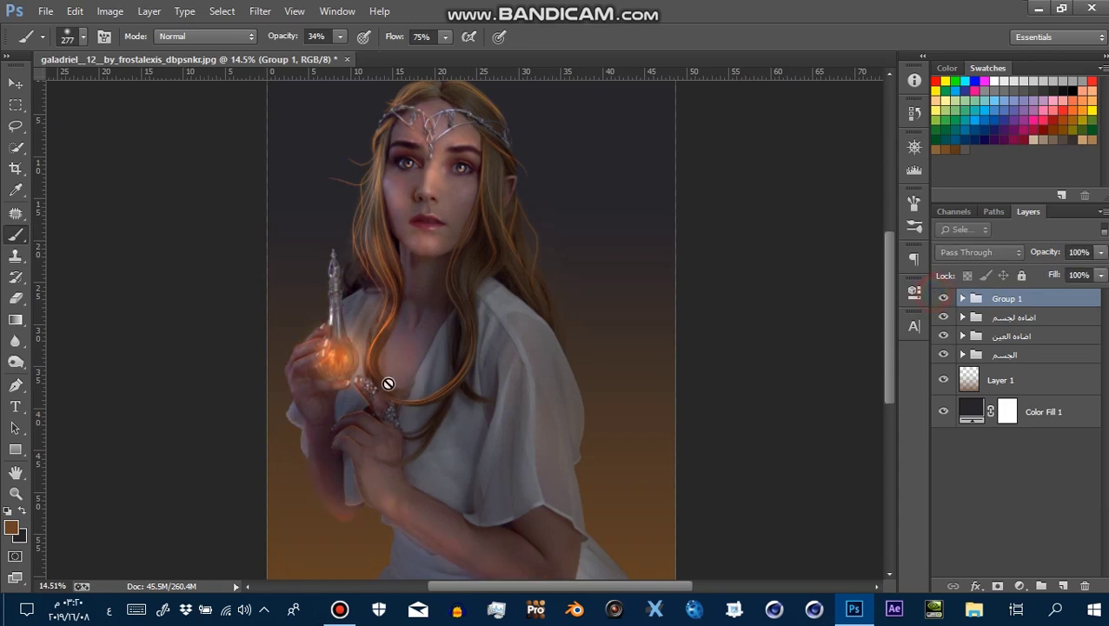
# Zoom in on the glowing vial and name the group اضاءة
pyautogui.press('z')
pyautogui.moveTo(366, 373); pyautogui.dragTo(435, 400)
pyautogui.press('b')
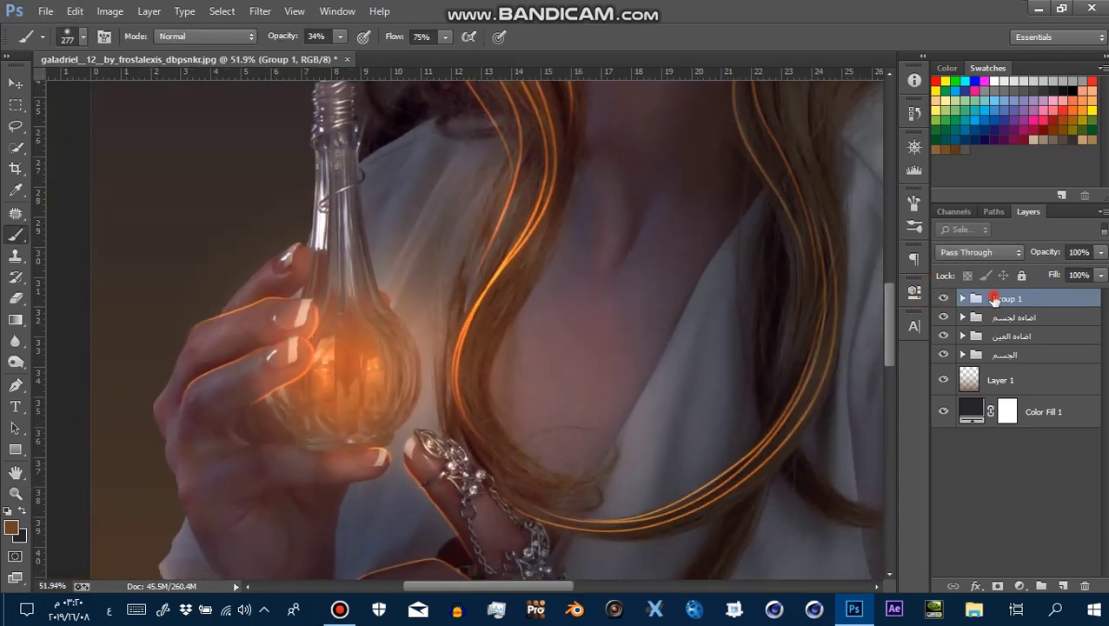
pyautogui.write('اضاءه')
pyautogui.click(1017, 450)
# Expand the اضاءة group and select Layer 11
pyautogui.scroll(-1, 600, 267)
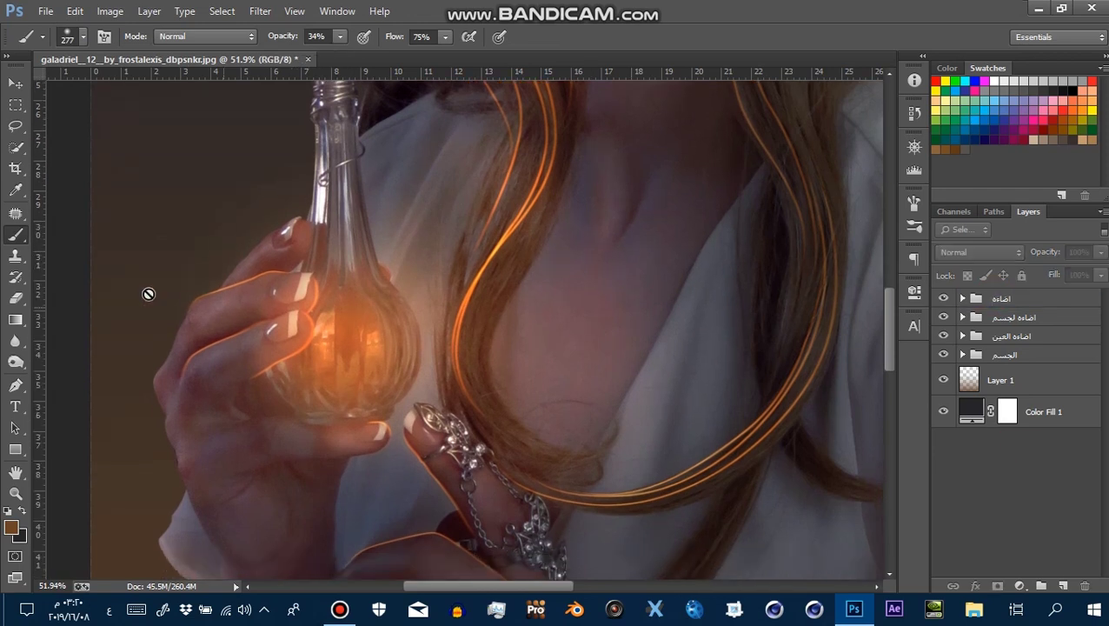
pyautogui.click(987, 304)
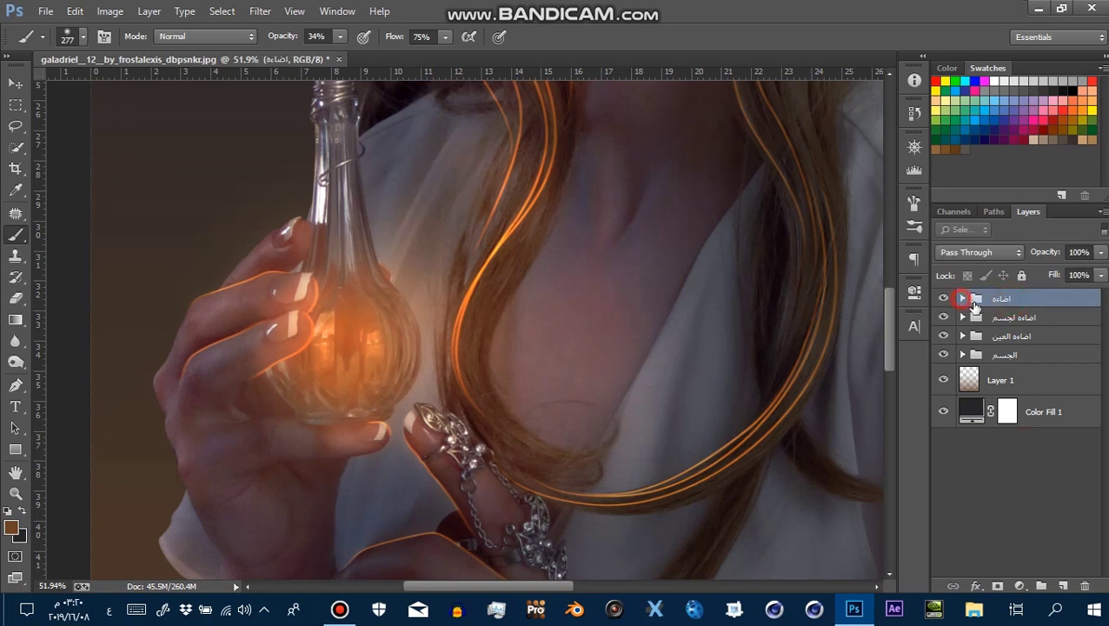
pyautogui.click(962, 298)
pyautogui.click(1048, 323)
pyautogui.click(46, 11)
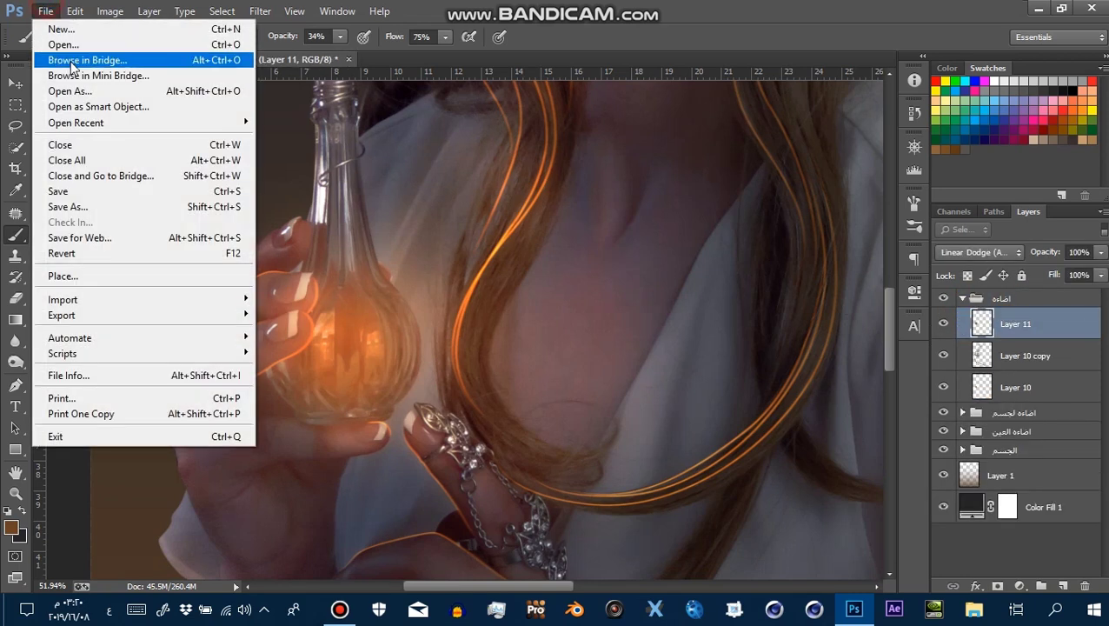
pyautogui.click(66, 44)
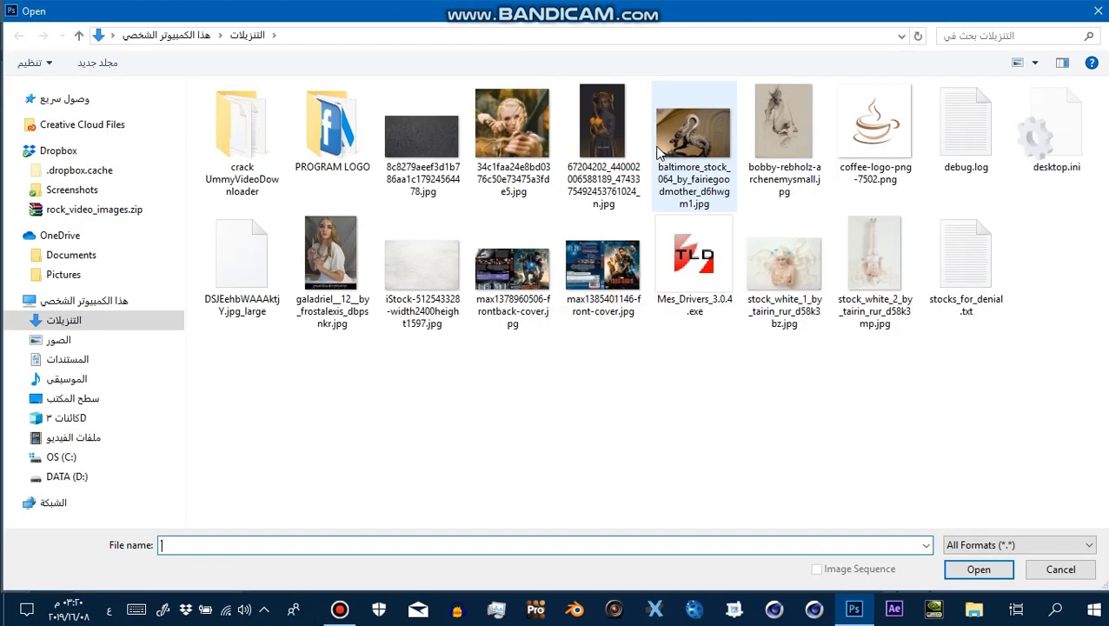
pyautogui.click(103, 398)
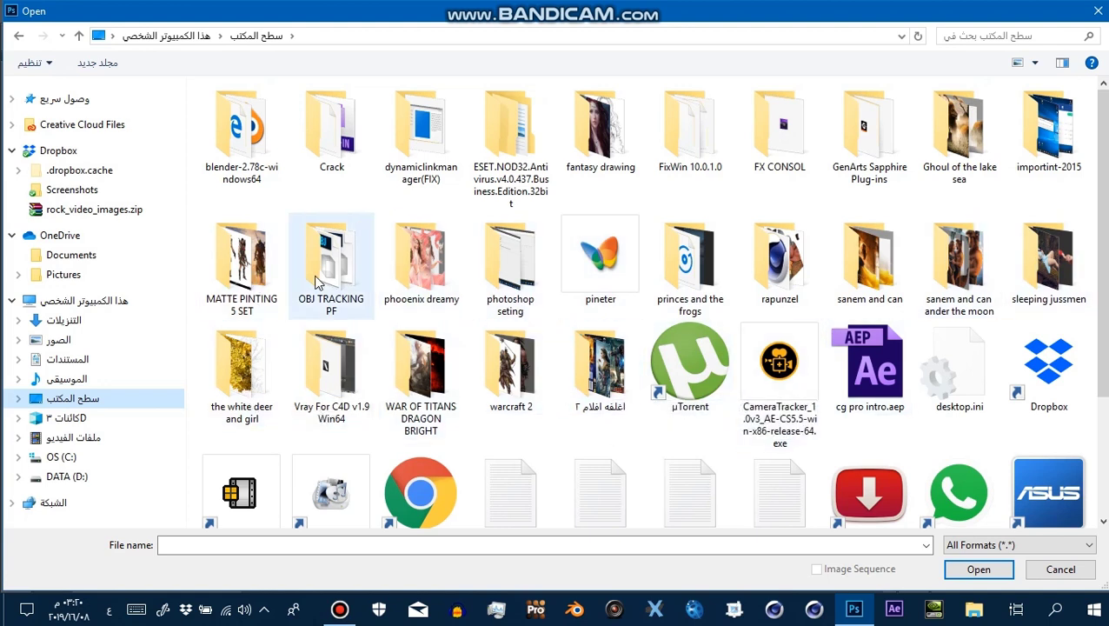
pyautogui.click(1086, 20)
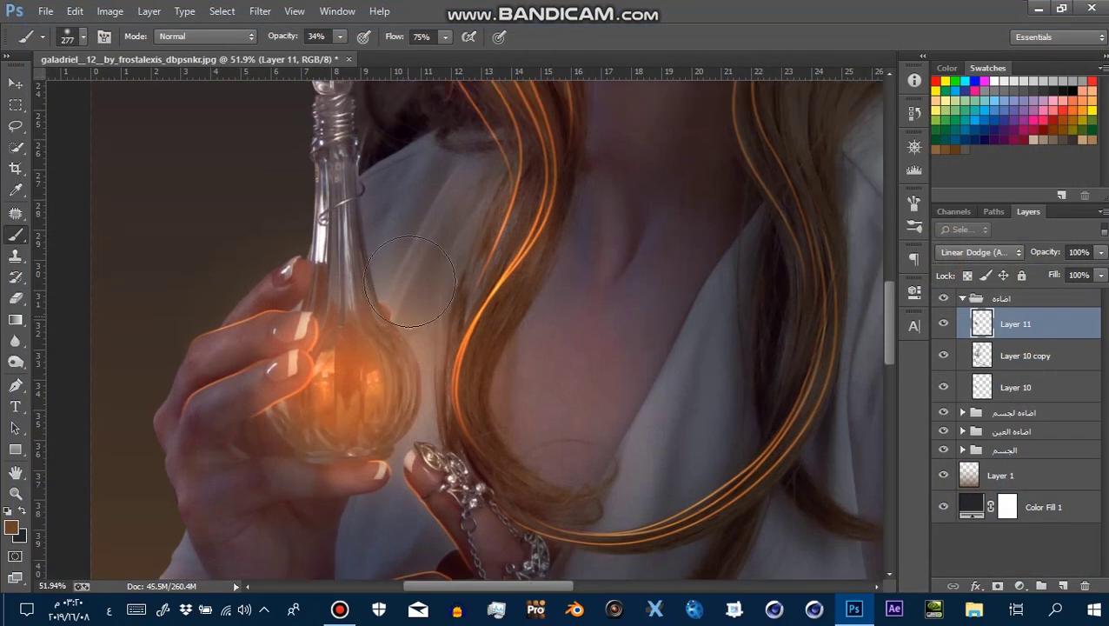
pyautogui.keyDown('alt'); pyautogui.click(456, 333); pyautogui.keyUp('alt')
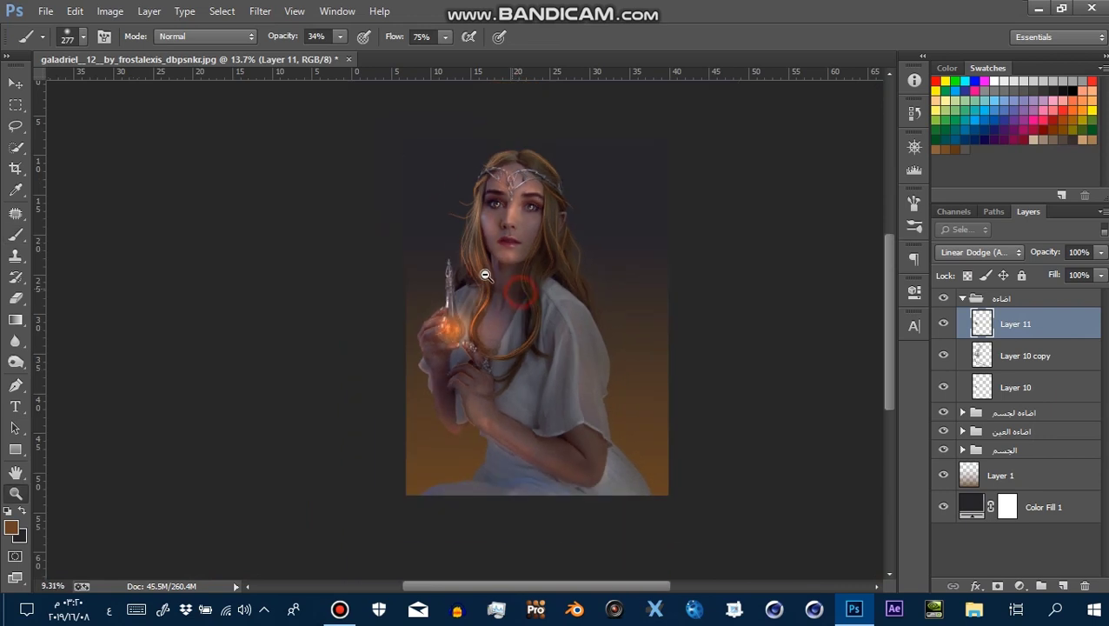
pyautogui.click(340, 610)
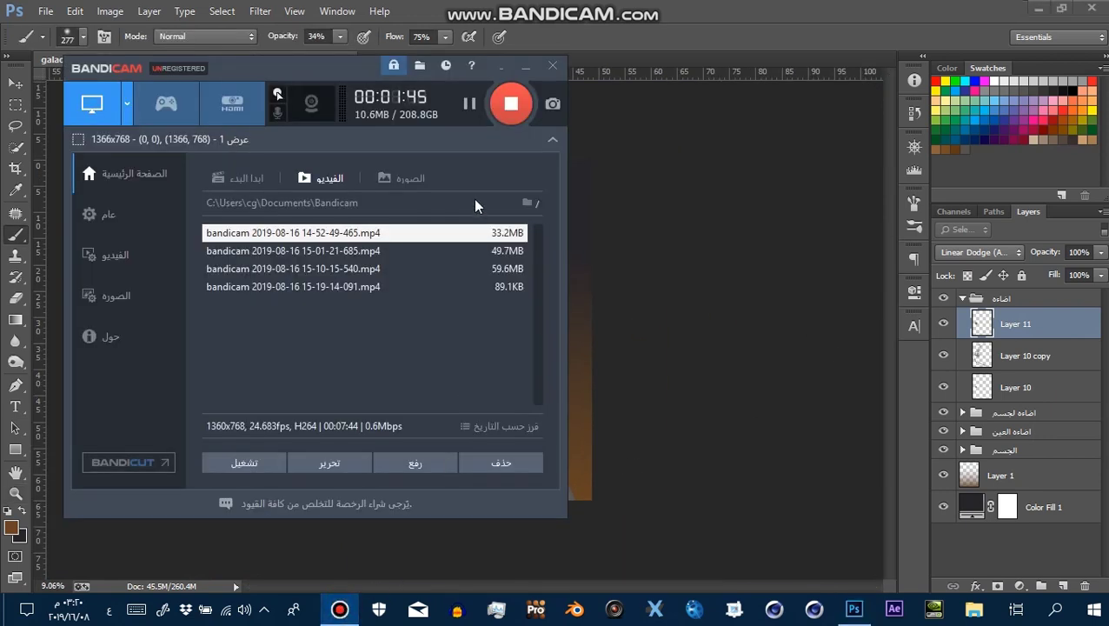
pyautogui.click(526, 66)
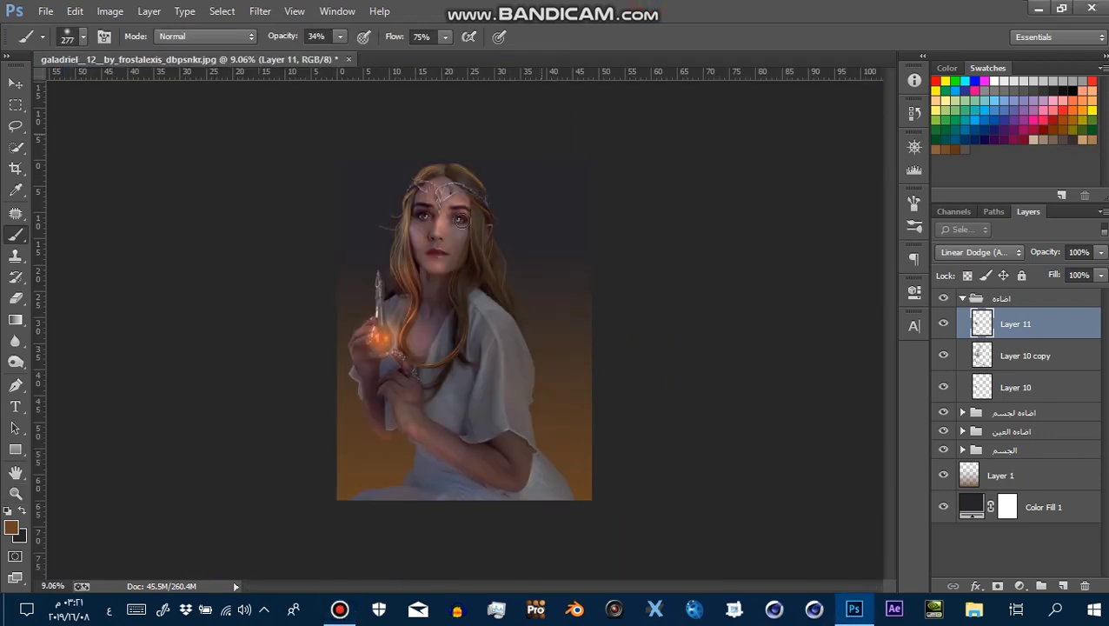
pyautogui.press('z')
pyautogui.click(438, 160)
pyautogui.click(437, 160)
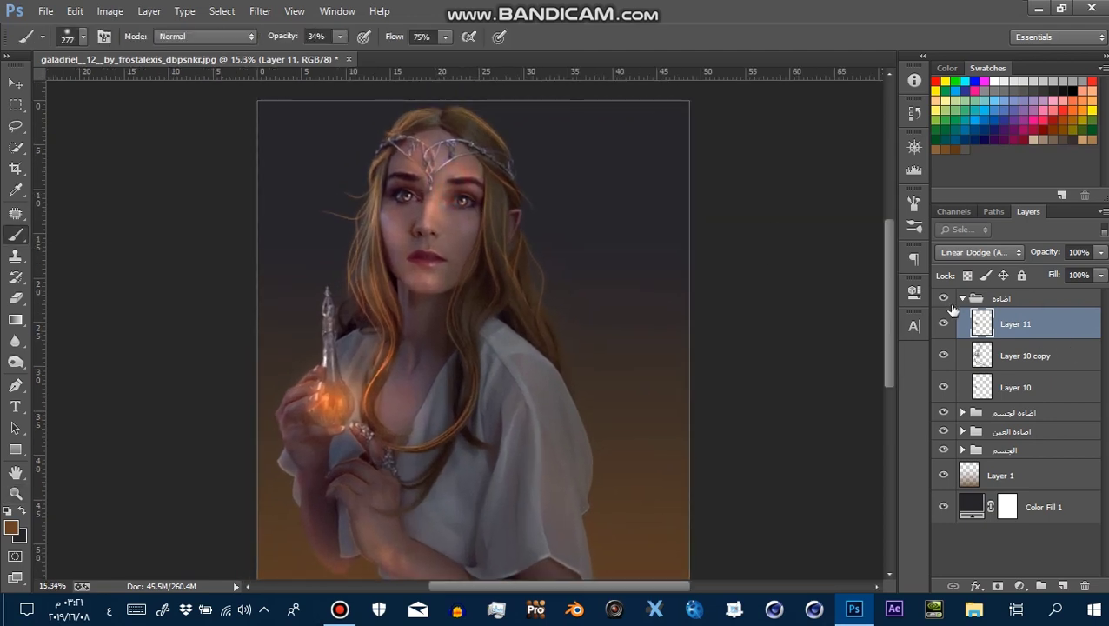
# Collapse the lighting group, expand the body group and open Layer 0's layer style
pyautogui.click(962, 299)
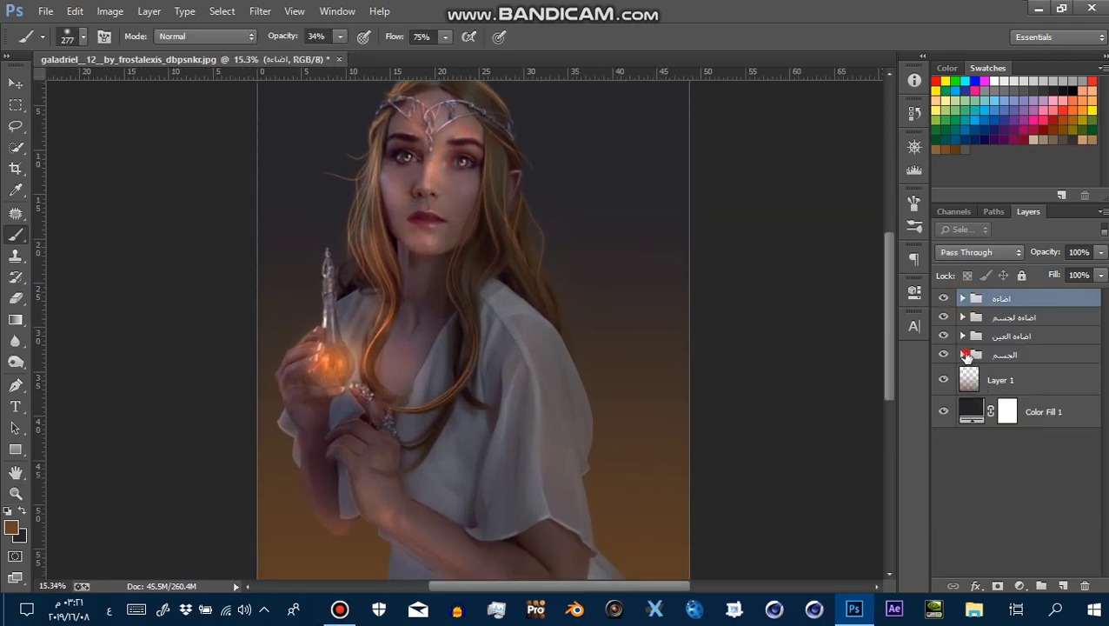
pyautogui.click(962, 355)
pyautogui.scroll(-1, 1015, 487)
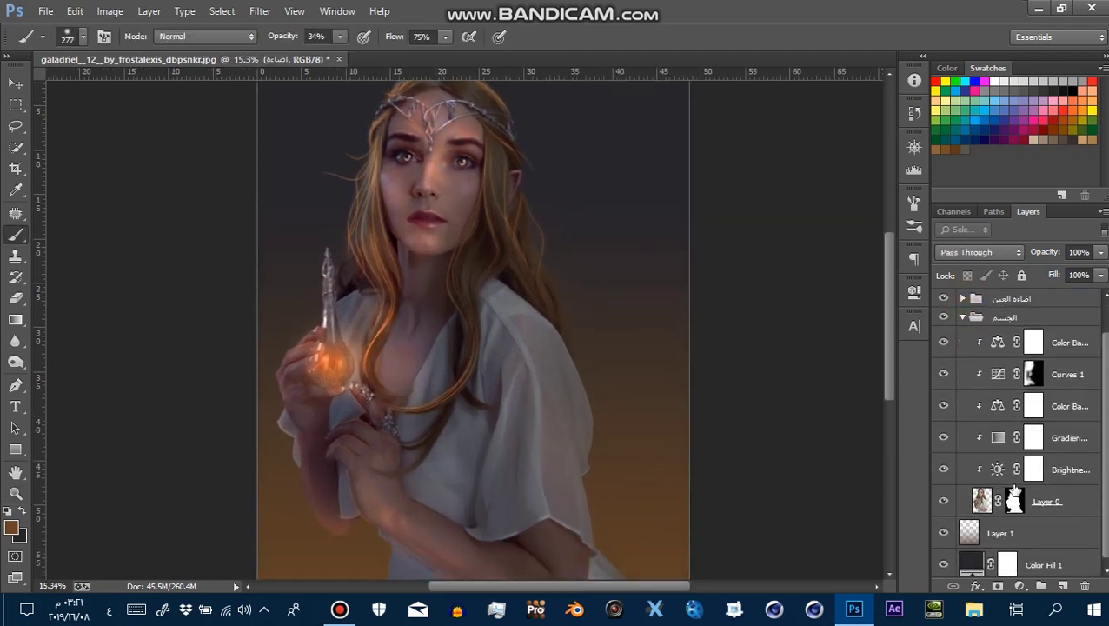
pyautogui.click(1080, 502)
pyautogui.doubleClick(1077, 513)
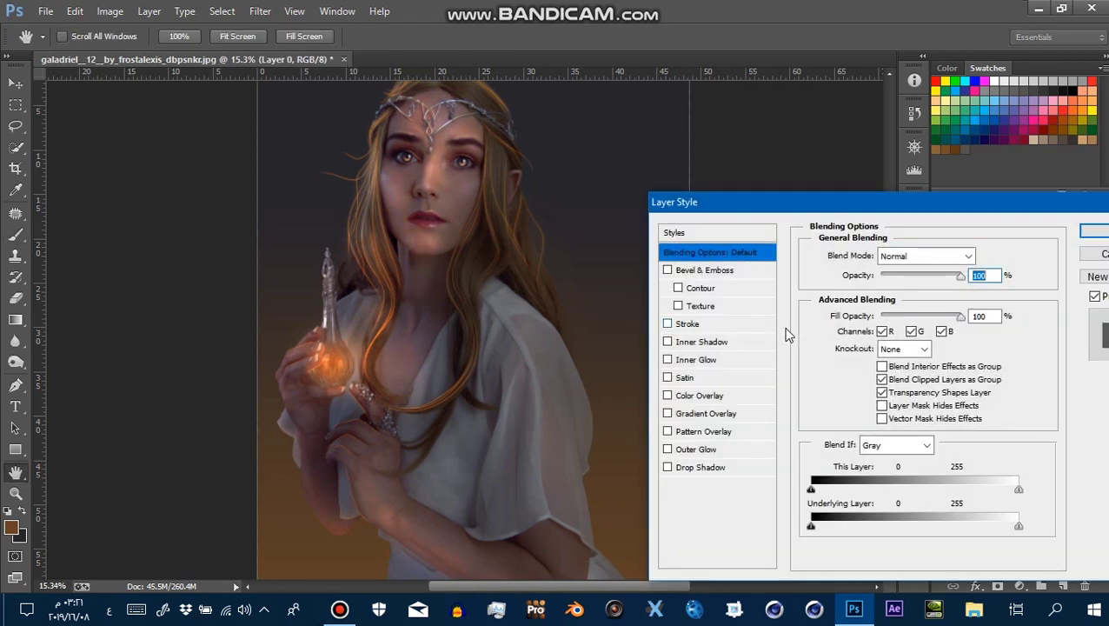
# Try Linear Dodge blending and an inner glow, then close Layer Style without applying
pyautogui.click(923, 255)
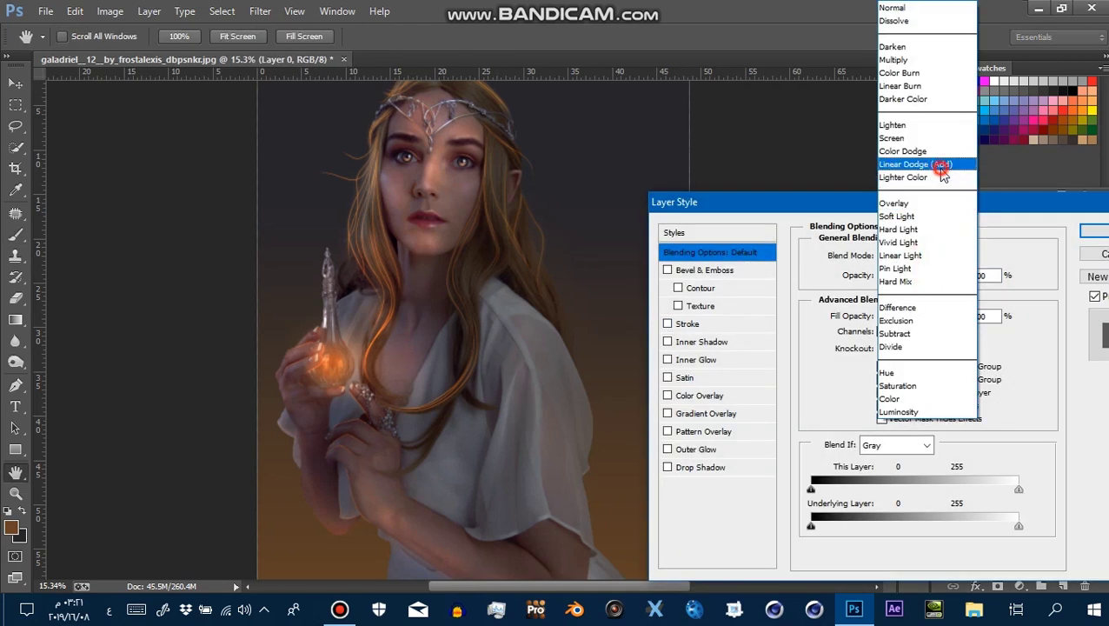
pyautogui.press('Return')
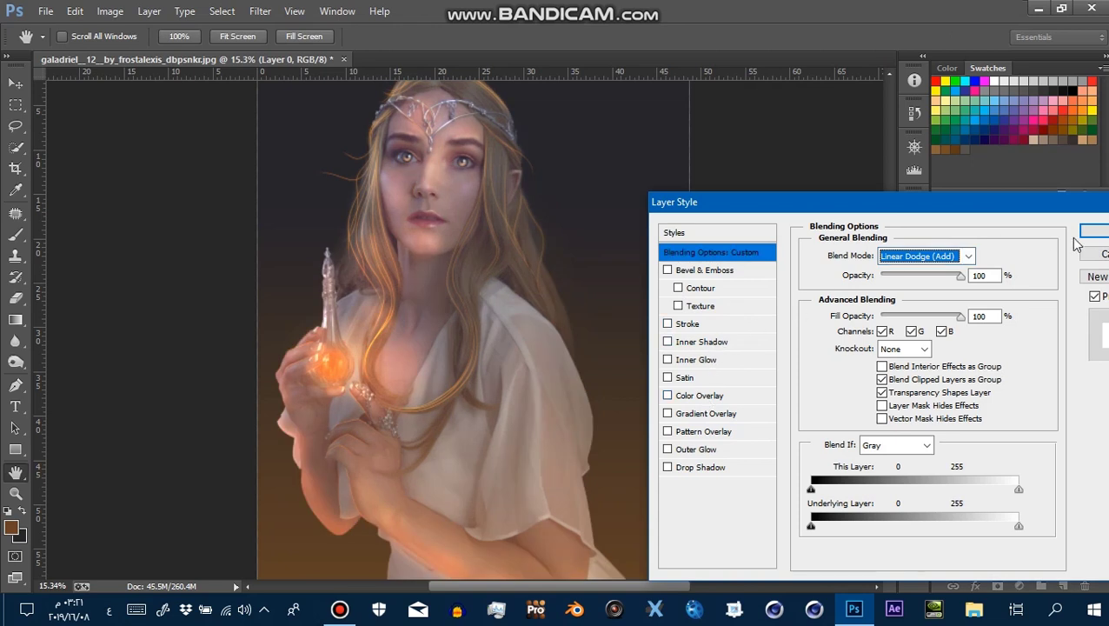
pyautogui.click(1096, 254)
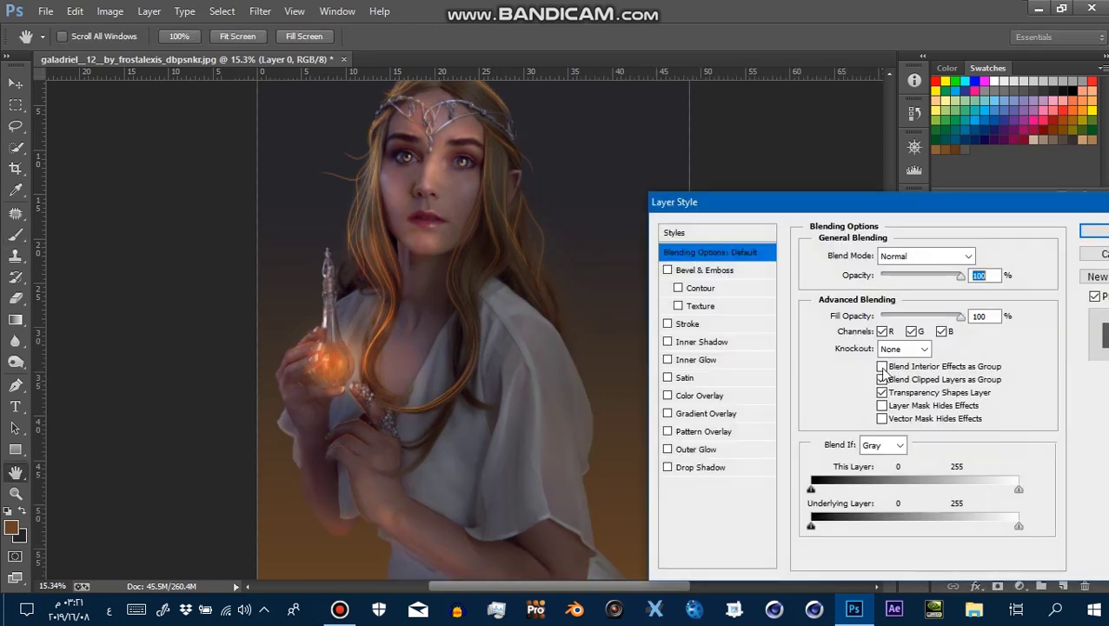
pyautogui.click(668, 360)
pyautogui.click(667, 360)
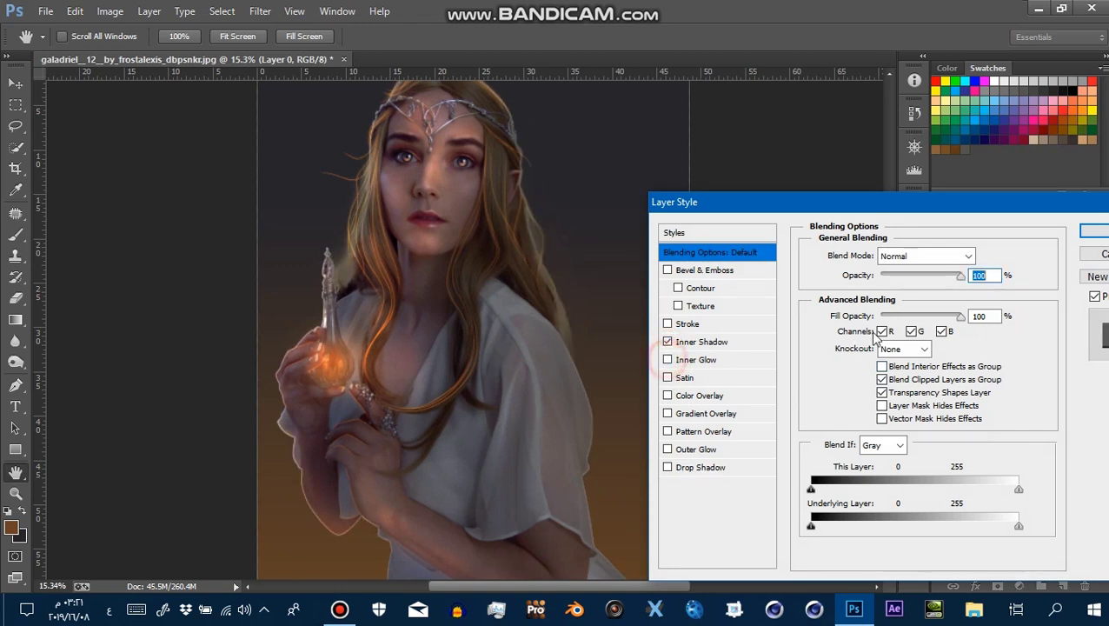
pyautogui.click(737, 343)
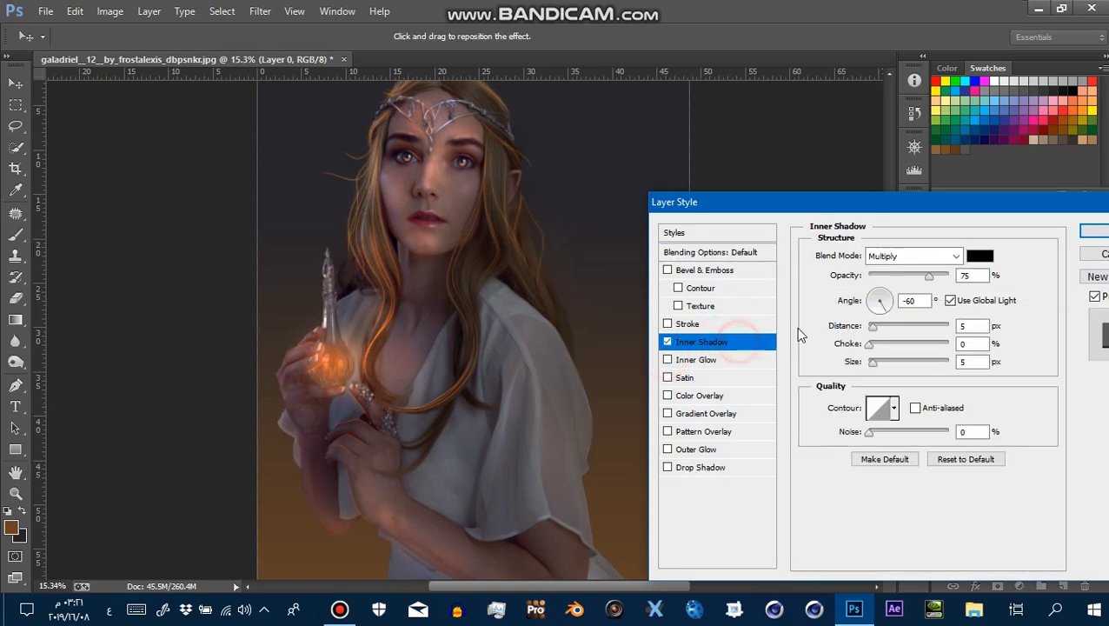
pyautogui.click(1100, 253)
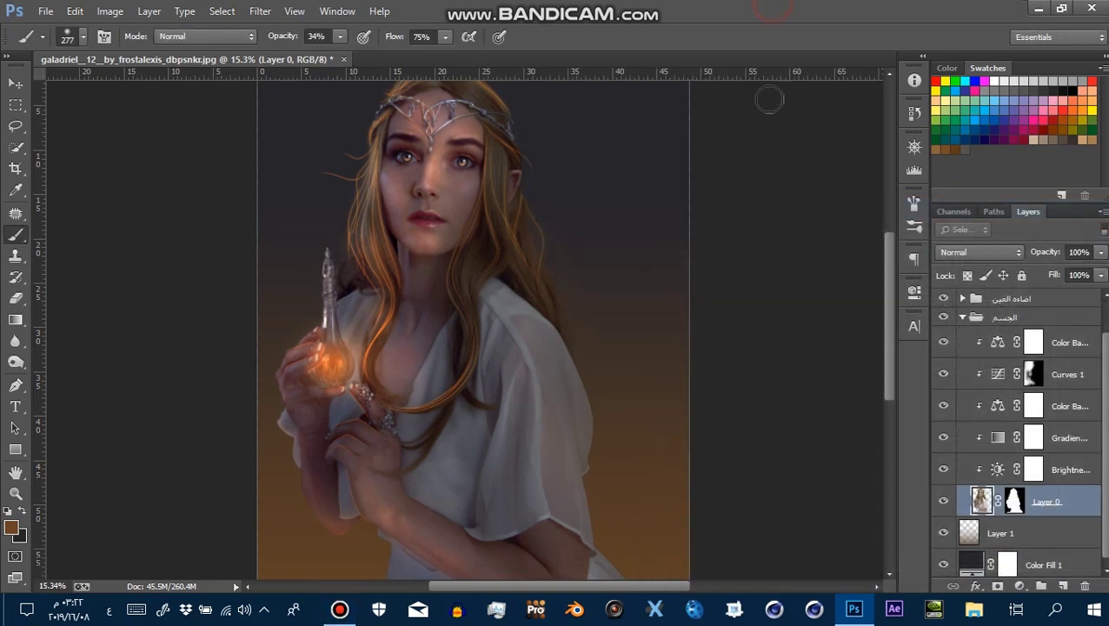
# Center the portrait and enable a Linear Dodge (Add) inner shadow in light orange ffb578
pyautogui.press('v')
pyautogui.moveTo(558, 376); pyautogui.dragTo(645, 329)
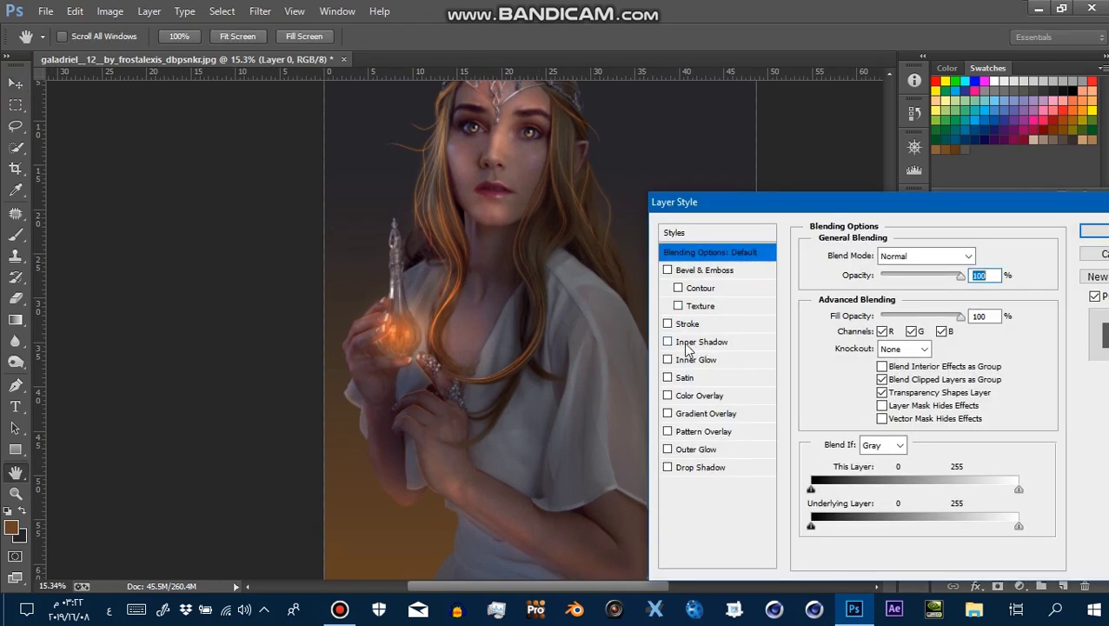
pyautogui.click(708, 342)
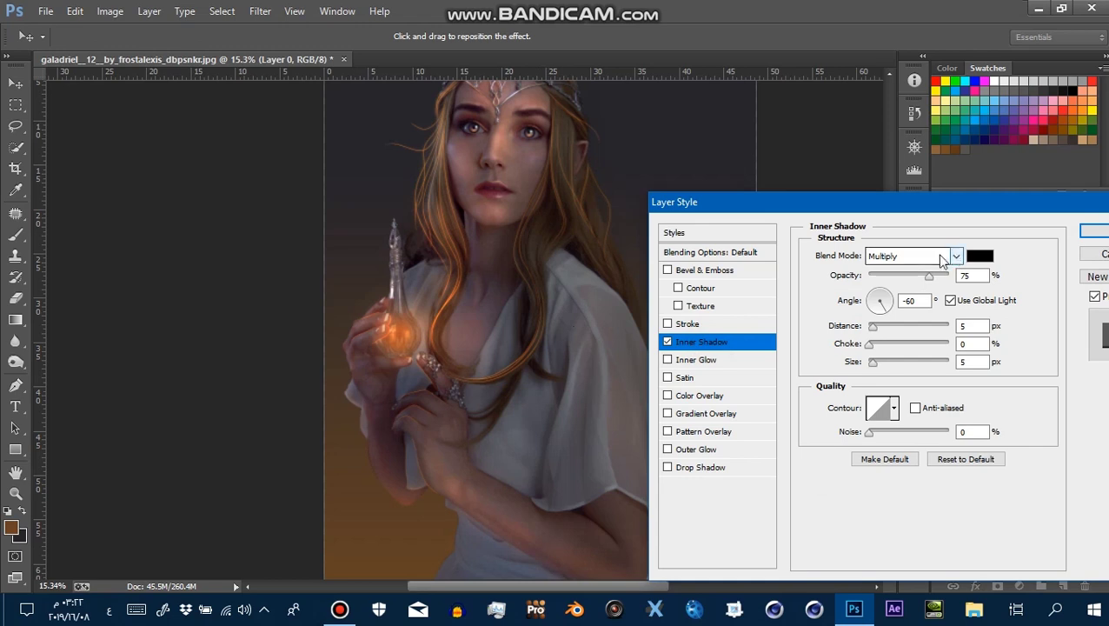
pyautogui.click(941, 260)
pyautogui.click(916, 168)
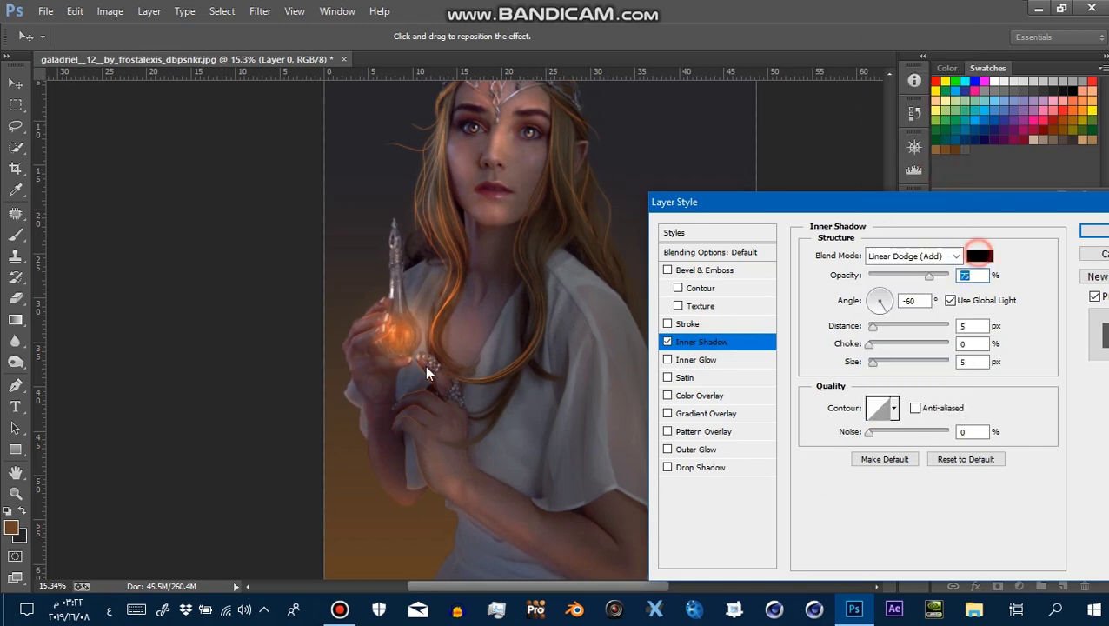
pyautogui.click(417, 261)
pyautogui.moveTo(800, 372)
pyautogui.mouseDown()
pyautogui.moveTo(767, 275)
pyautogui.moveTo(759, 279)
pyautogui.mouseUp()
pyautogui.click(1011, 270)
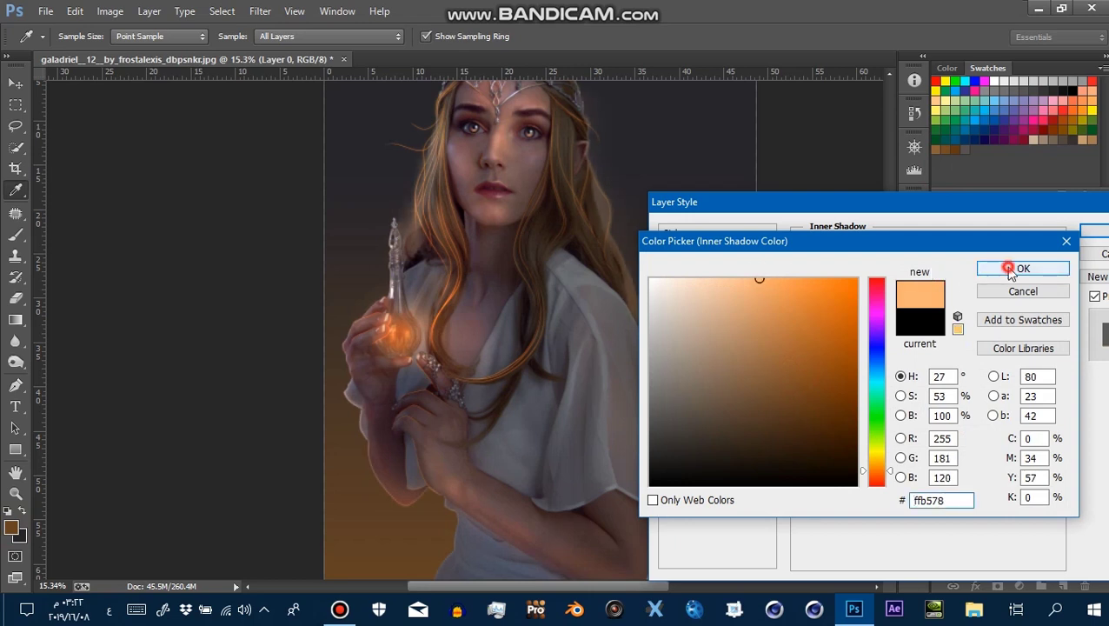
# Set the inner shadow angle to -162°, size 1 px and distance 1 px
pyautogui.moveTo(848, 314); pyautogui.dragTo(808, 344)
pyautogui.click(972, 364)
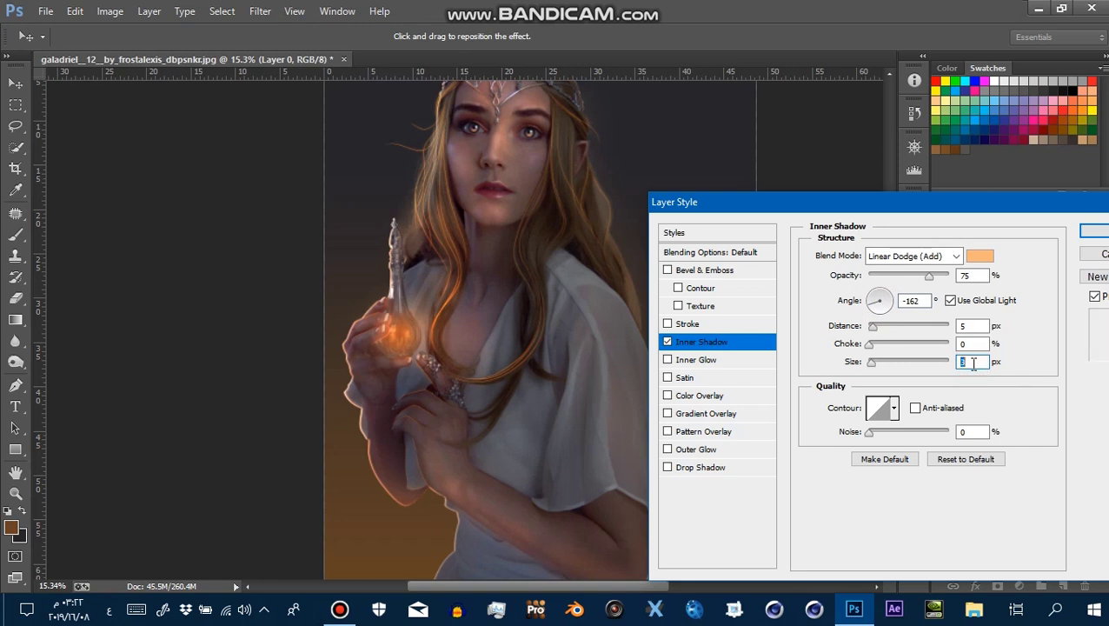
pyautogui.press('Down')
pyautogui.press('Down')
pyautogui.press('Down')
pyautogui.click(972, 325)
pyautogui.press('Down')
pyautogui.press('Down')
pyautogui.press('Down')
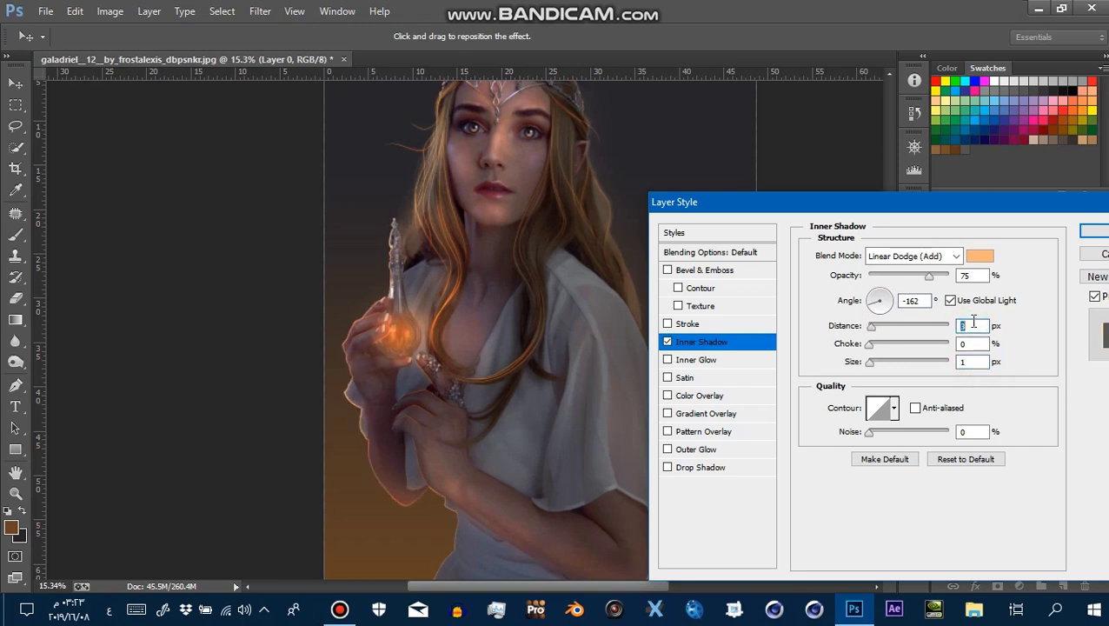
# Split Layer 0's Inner Shadow into its own layer at the top of the body group, and add a mask
pyautogui.click(1097, 235)
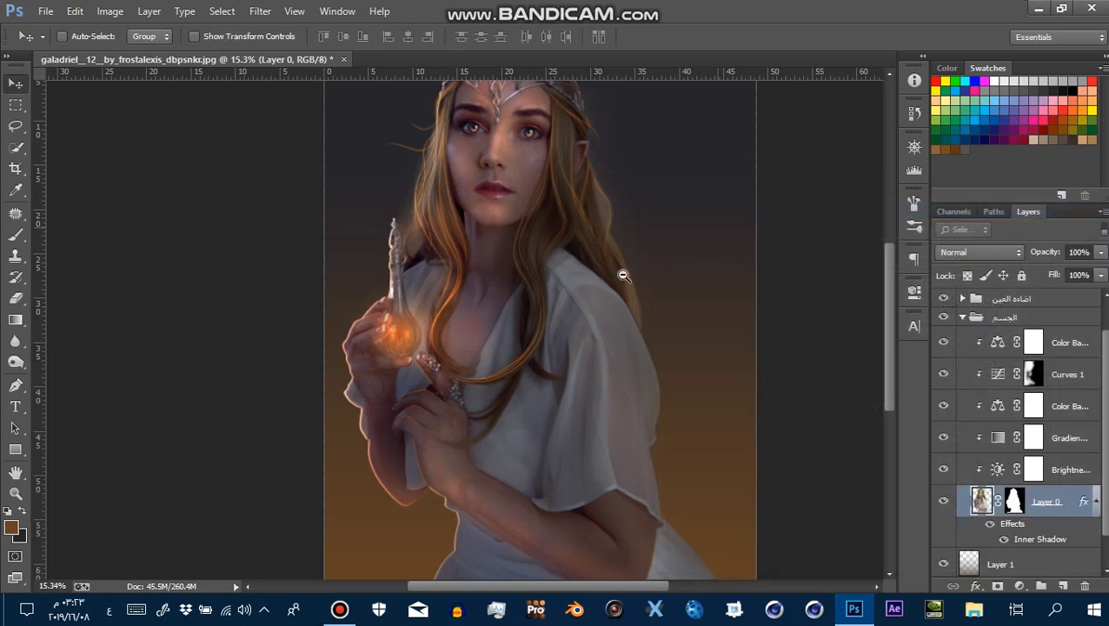
pyautogui.scroll(-2, 513, 413)
pyautogui.scroll(3, 513, 412)
pyautogui.scroll(2, 462, 495)
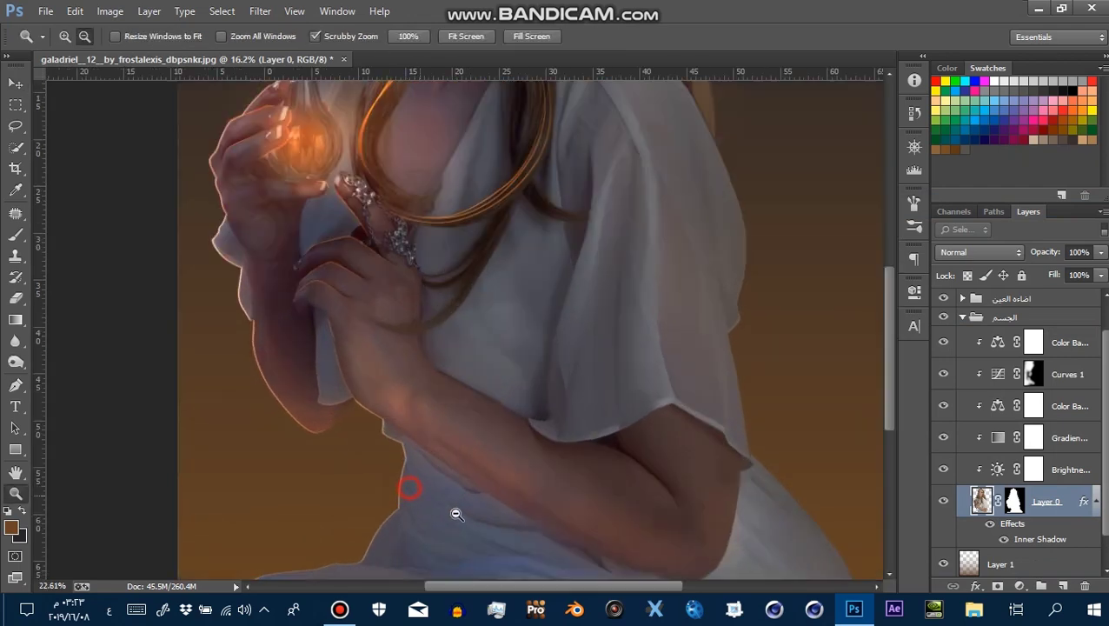
pyautogui.rightClick(1097, 504)
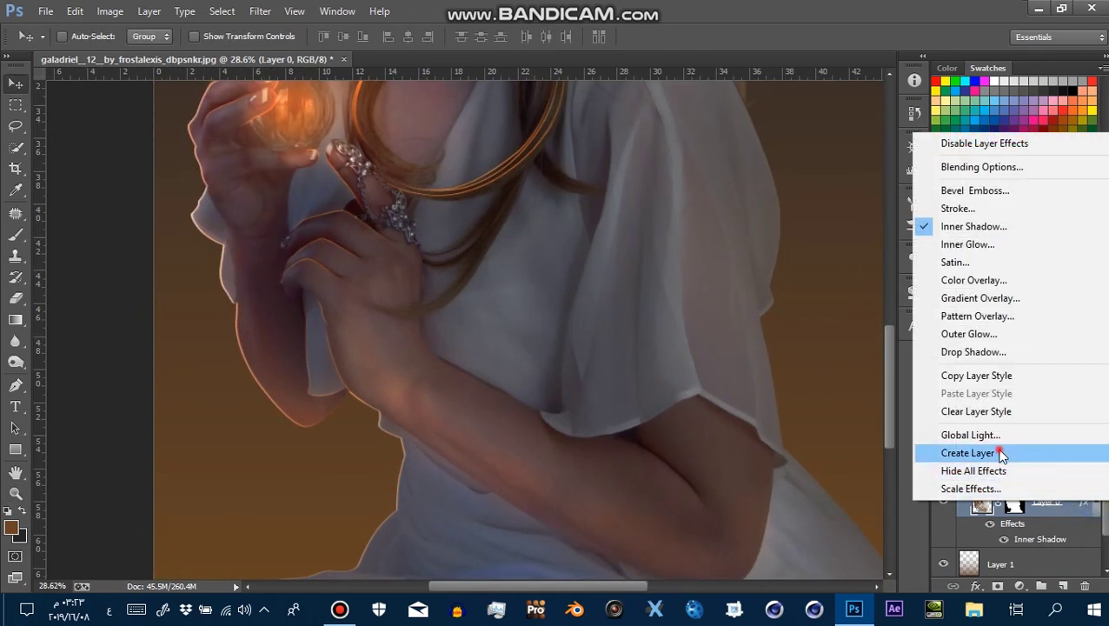
pyautogui.click(861, 453)
pyautogui.moveTo(1047, 501); pyautogui.dragTo(1030, 335)
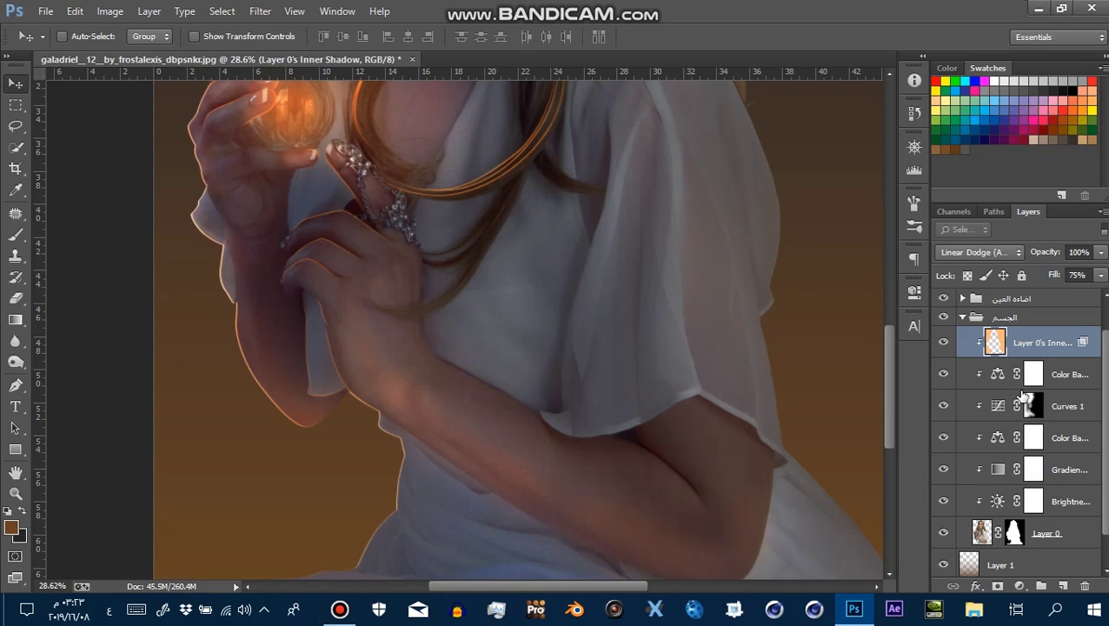
pyautogui.click(997, 586)
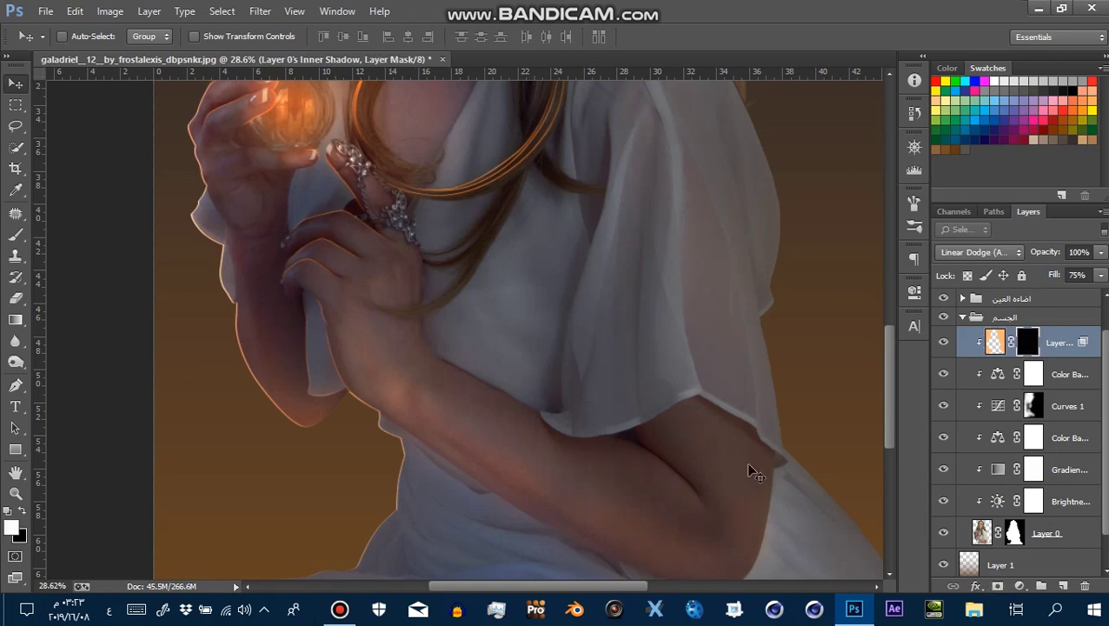
# With a 459 px brush at 100% opacity and flow, paint the rim glow around the hand and bottle neck
pyautogui.click(15, 236)
pyautogui.moveTo(329, 352); pyautogui.dragTo(233, 324)
pyautogui.moveTo(340, 36); pyautogui.dragTo(365, 44)
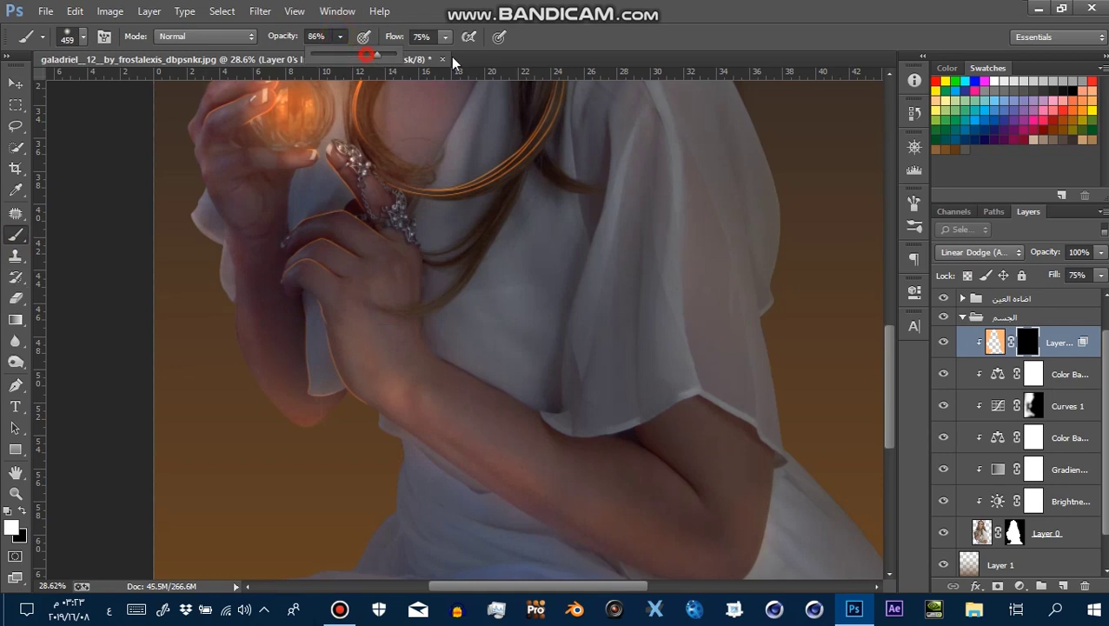
pyautogui.moveTo(444, 37); pyautogui.dragTo(493, 70)
pyautogui.moveTo(220, 247); pyautogui.dragTo(290, 365)
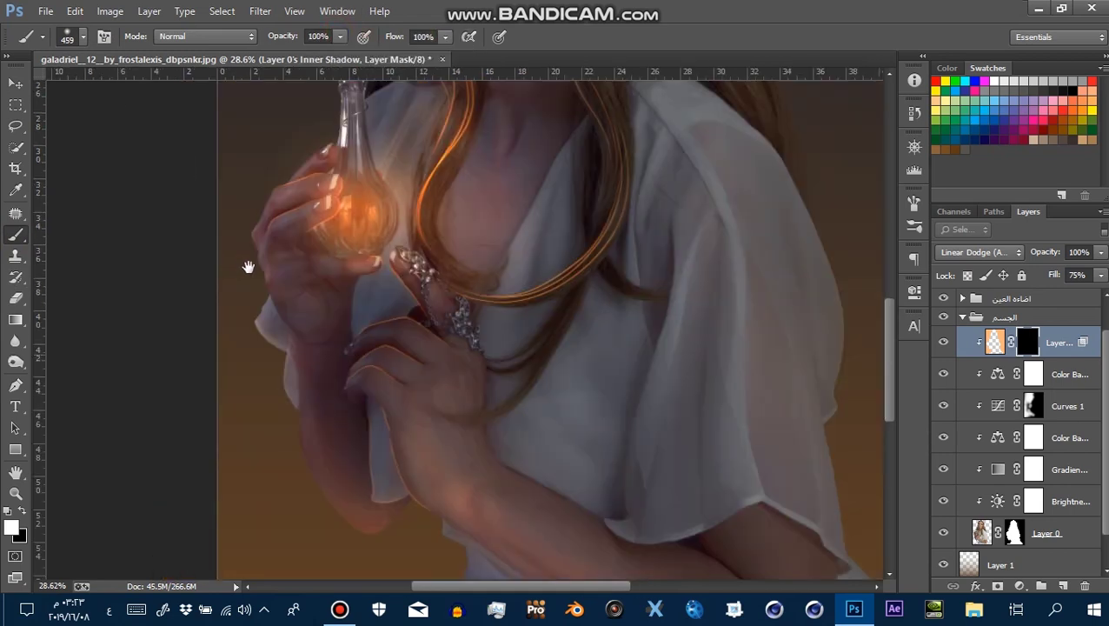
pyautogui.moveTo(248, 260); pyautogui.dragTo(324, 372)
pyautogui.moveTo(363, 289); pyautogui.dragTo(383, 189)
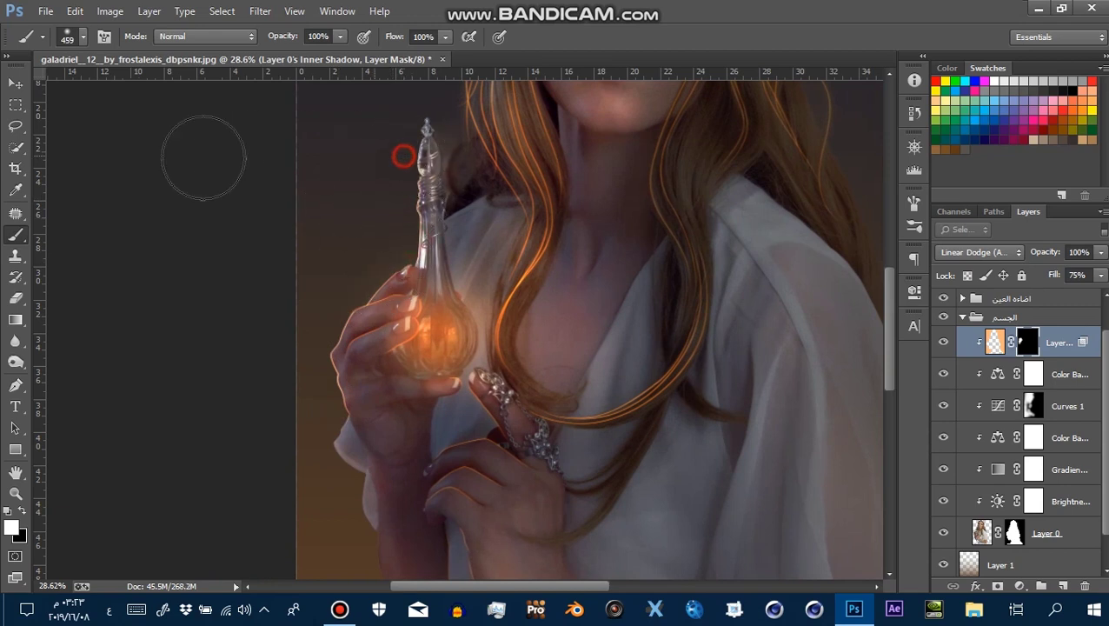
# Paint the rim light along the hair's left edge and the top hairline
pyautogui.press('z')
pyautogui.moveTo(408, 246); pyautogui.dragTo(385, 243)
pyautogui.press('b')
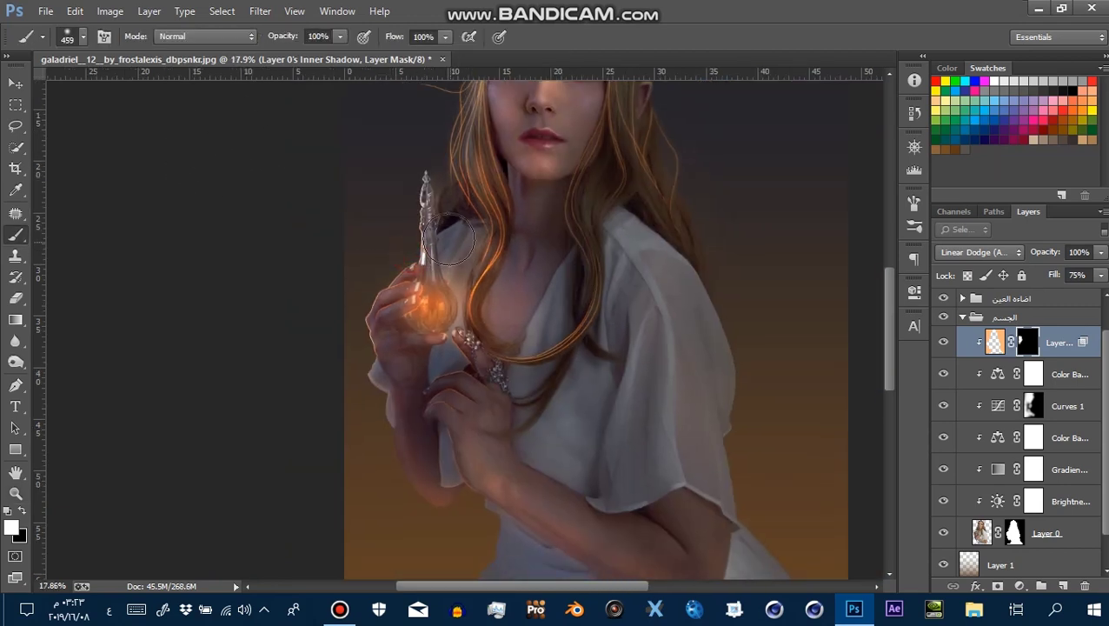
pyautogui.moveTo(439, 122); pyautogui.dragTo(441, 255)
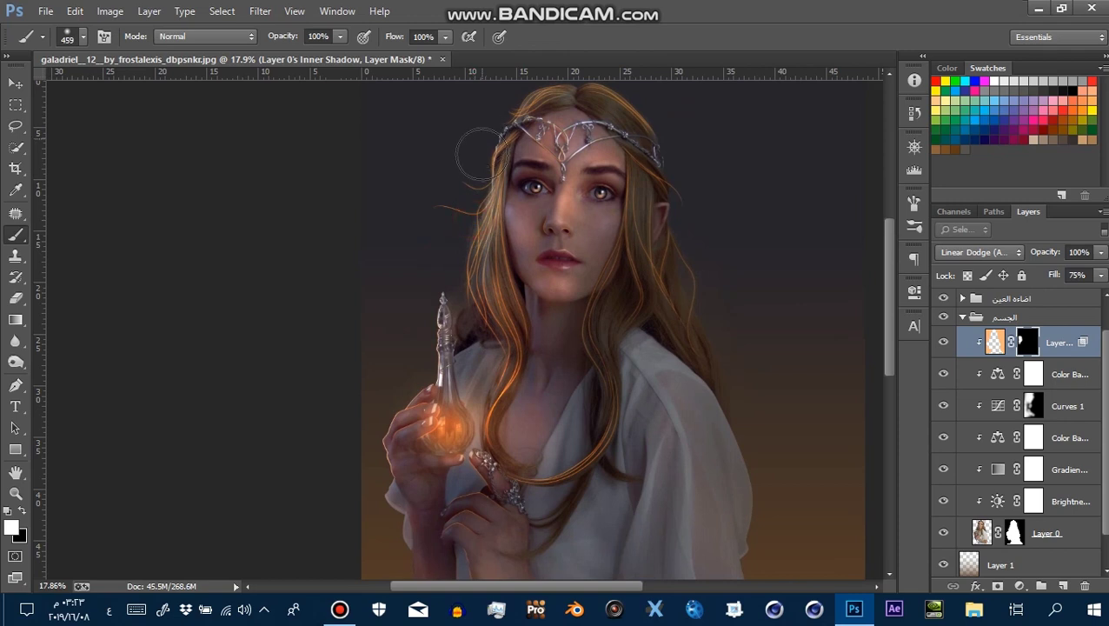
pyautogui.press('z')
pyautogui.moveTo(488, 205); pyautogui.dragTo(535, 206)
pyautogui.moveTo(484, 132); pyautogui.dragTo(451, 341)
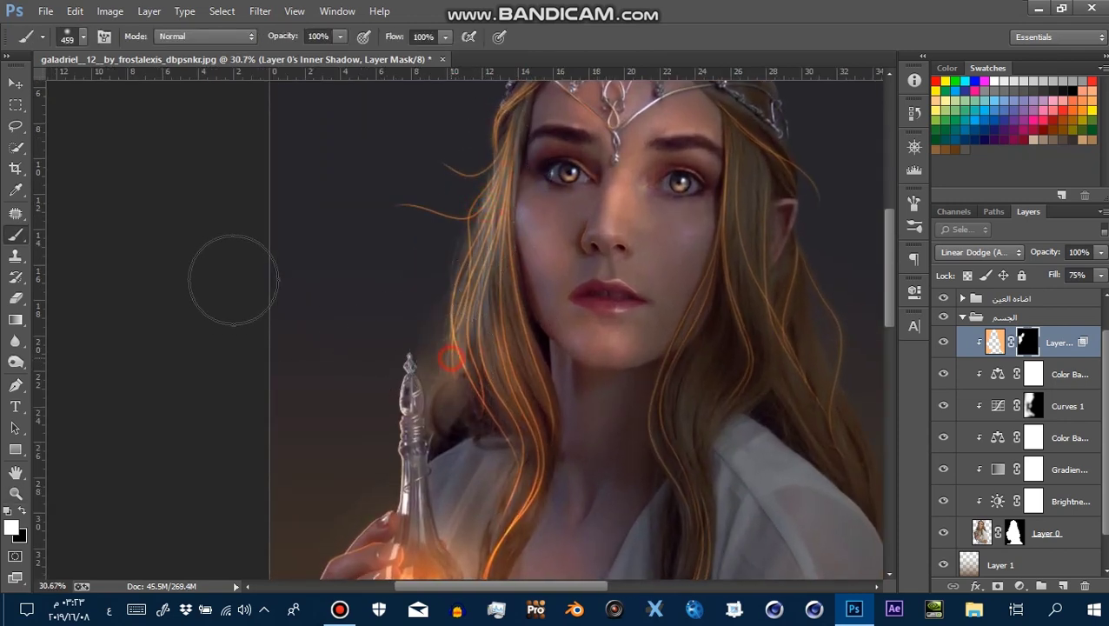
pyautogui.moveTo(432, 315); pyautogui.dragTo(422, 329)
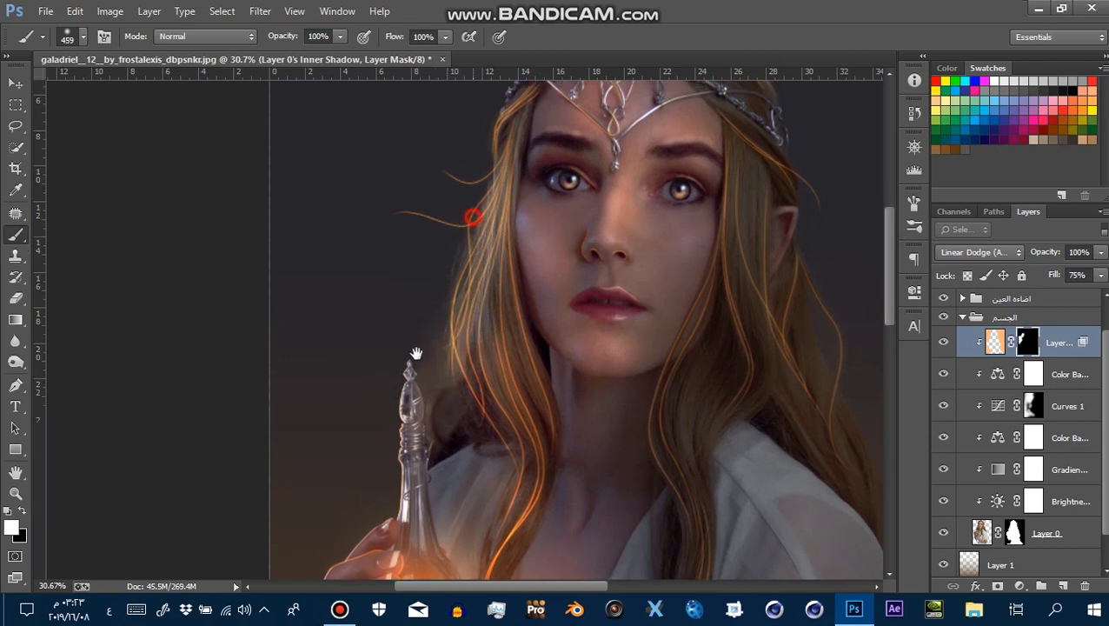
pyautogui.moveTo(458, 215); pyautogui.dragTo(400, 395)
pyautogui.moveTo(432, 251)
pyautogui.mouseDown()
pyautogui.moveTo(513, 161)
pyautogui.moveTo(560, 158)
pyautogui.moveTo(605, 174)
pyautogui.mouseUp()
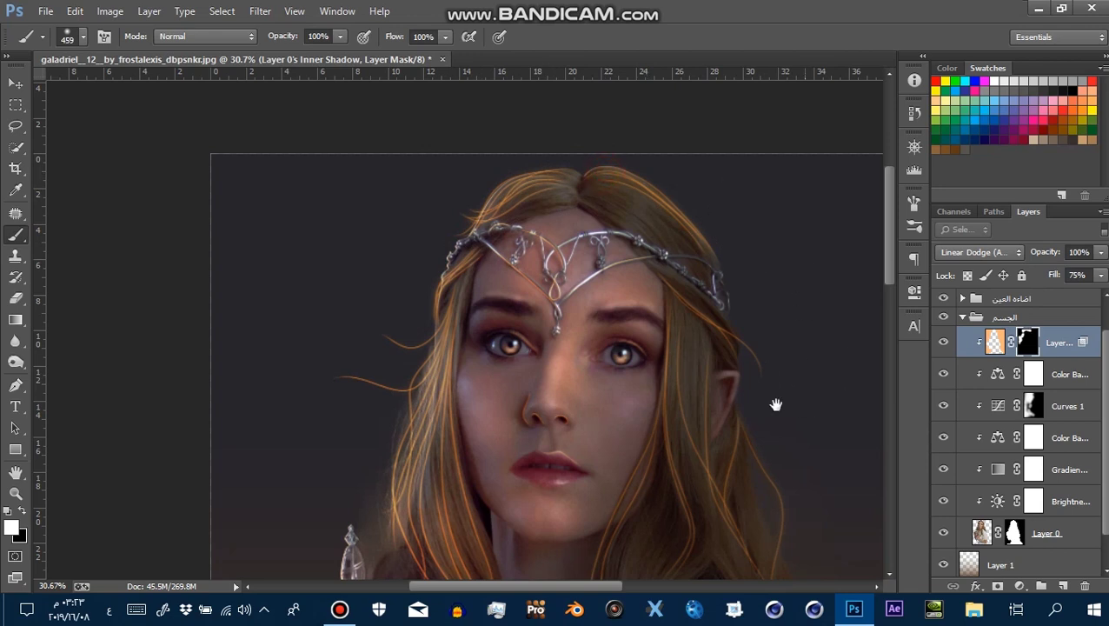
# Extend the rim light along the hands, lower arm and elbow edge, then check the whole image
pyautogui.moveTo(773, 400); pyautogui.dragTo(691, 256)
pyautogui.moveTo(703, 470)
pyautogui.mouseDown()
pyautogui.moveTo(589, 240)
pyautogui.moveTo(748, 248)
pyautogui.mouseUp()
pyautogui.moveTo(373, 496); pyautogui.dragTo(495, 323)
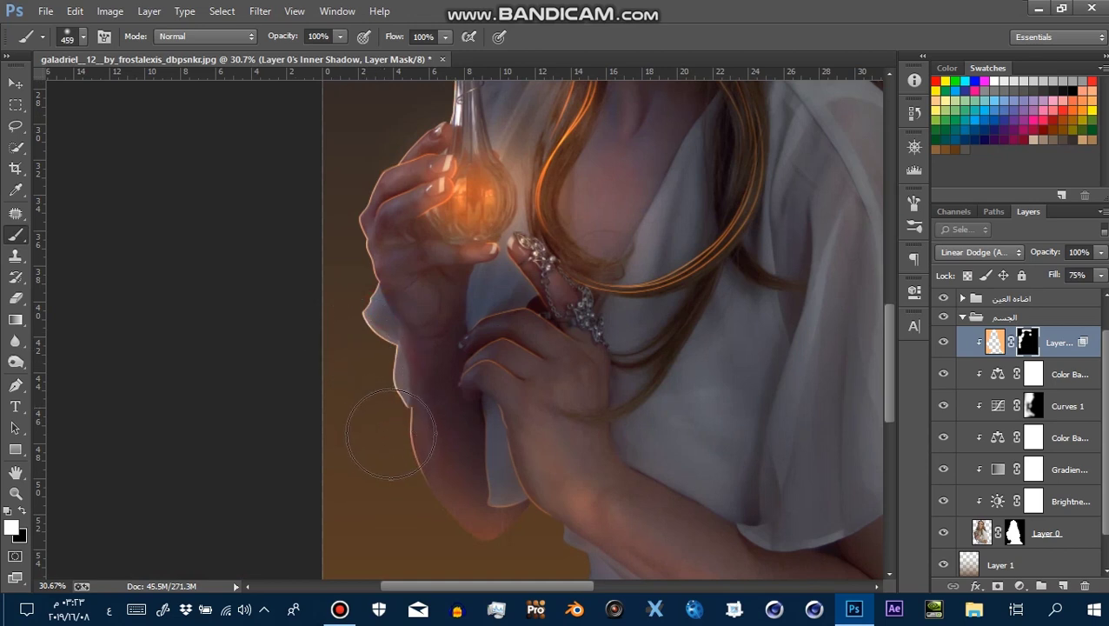
pyautogui.click(355, 393)
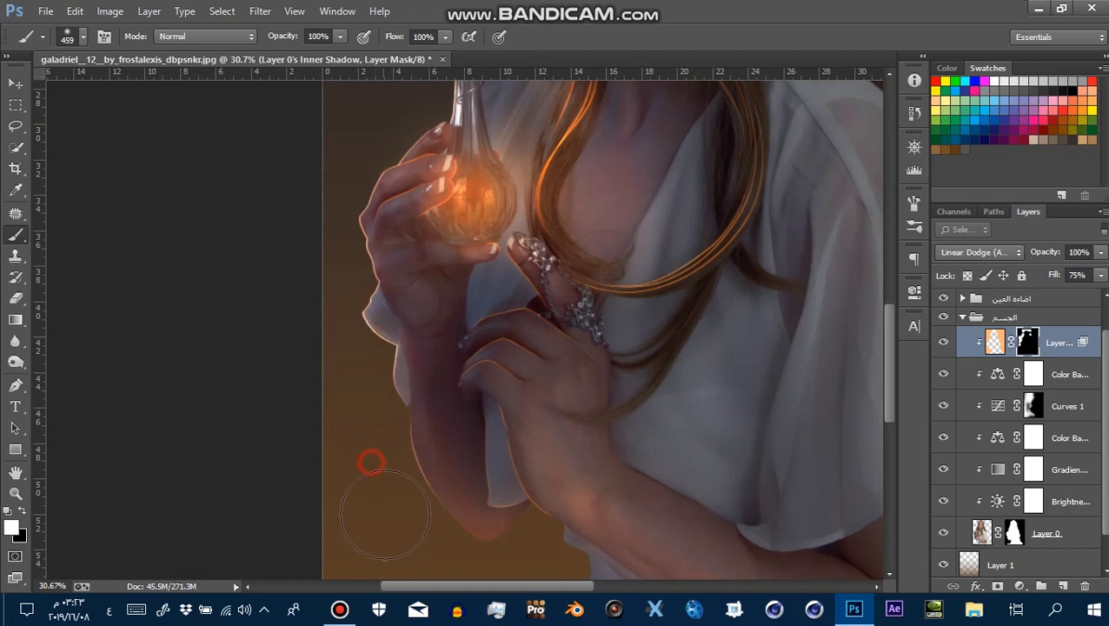
pyautogui.moveTo(405, 537); pyautogui.dragTo(421, 467)
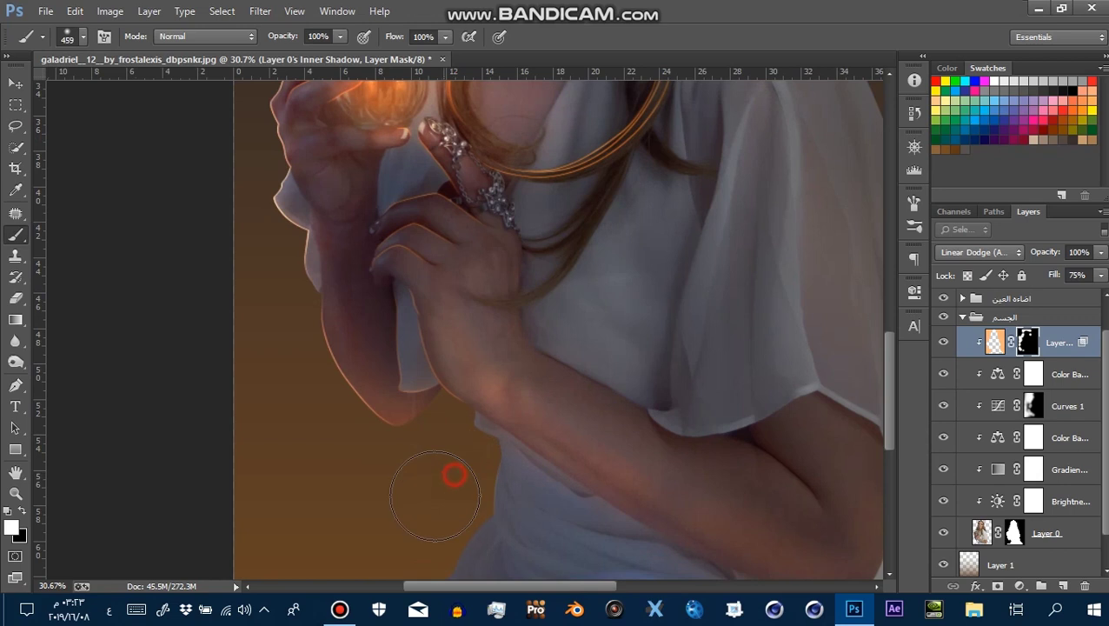
pyautogui.moveTo(442, 526); pyautogui.dragTo(463, 279)
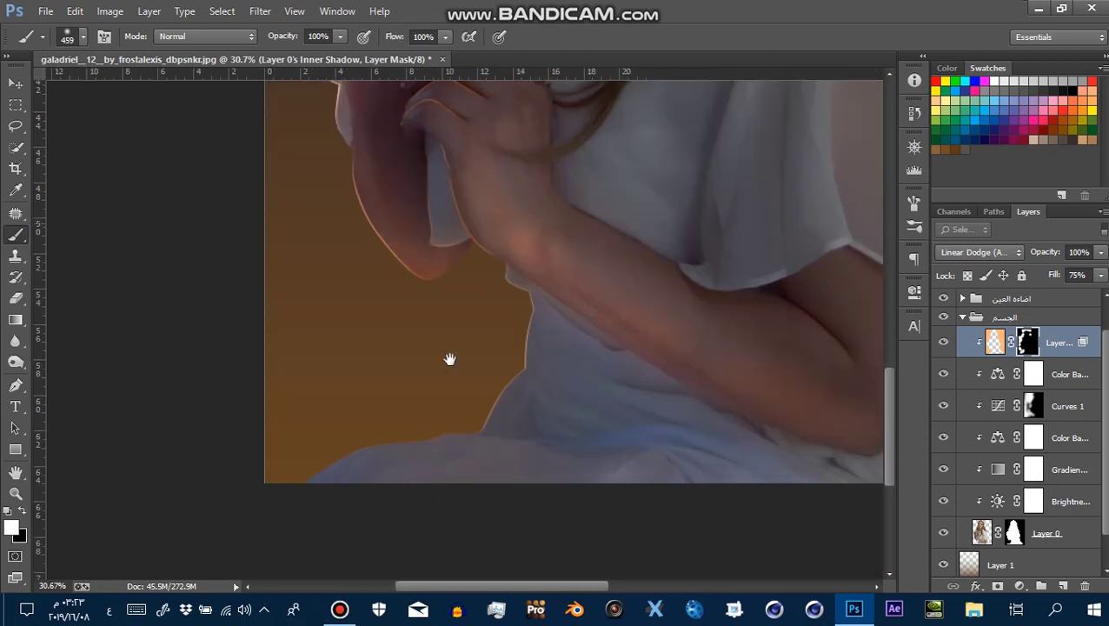
pyautogui.press('z')
pyautogui.moveTo(447, 394); pyautogui.dragTo(401, 281)
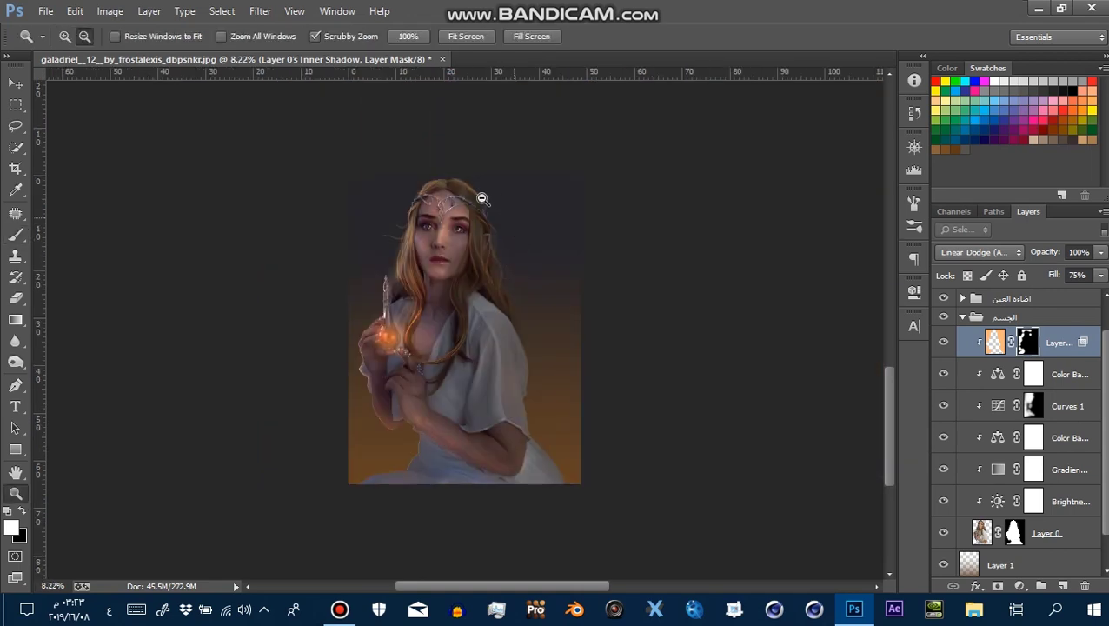
pyautogui.press('b')
pyautogui.moveTo(437, 209); pyautogui.dragTo(478, 208)
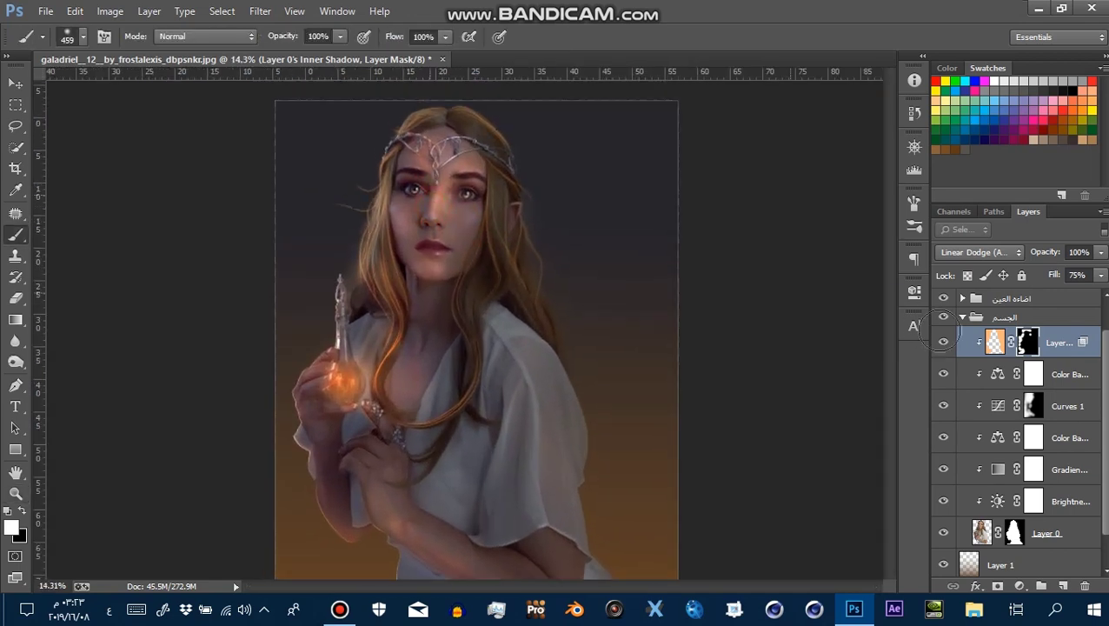
# Collapse the body group, toggle the lighting group to compare the glow, and zoom to the bottle
pyautogui.click(958, 318)
pyautogui.click(944, 317)
pyautogui.click(944, 318)
pyautogui.click(944, 317)
pyautogui.press('z')
pyautogui.moveTo(486, 174)
pyautogui.mouseDown()
pyautogui.moveTo(525, 170)
pyautogui.moveTo(316, 227)
pyautogui.moveTo(829, 311)
pyautogui.mouseUp()
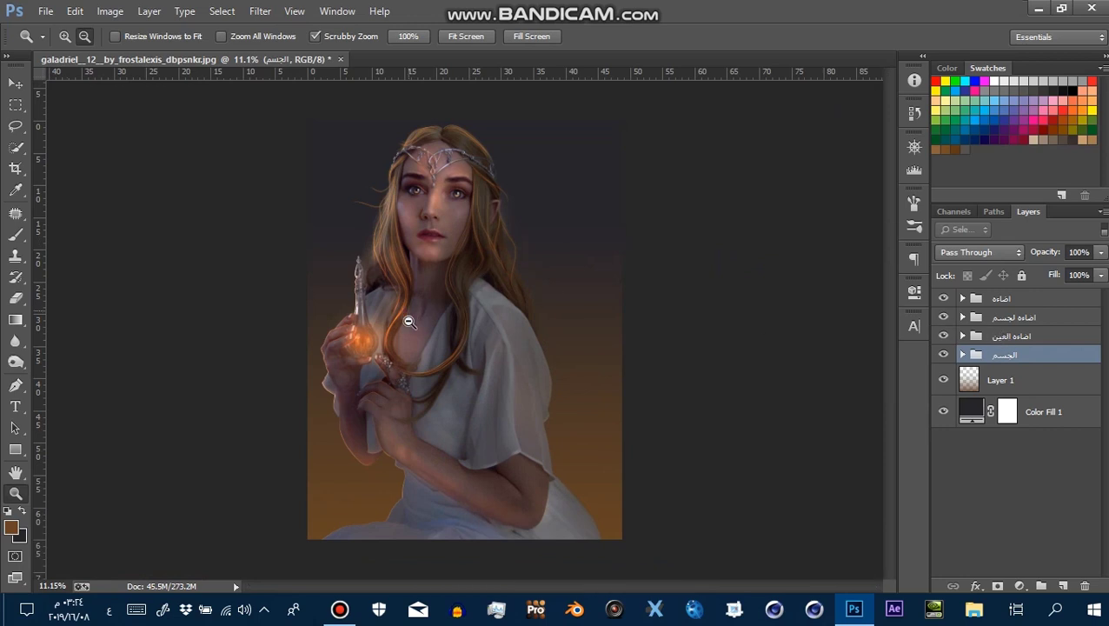
pyautogui.moveTo(408, 322); pyautogui.dragTo(486, 323)
pyautogui.click(16, 233)
pyautogui.press('b')
# Add a new layer above the lighting group and paint orange glow inside the bottle at 67% opacity
pyautogui.click(970, 298)
pyautogui.click(1046, 586)
pyautogui.hotkey('ctrl', 'z')
pyautogui.click(1061, 586)
pyautogui.moveTo(470, 328); pyautogui.dragTo(441, 329)
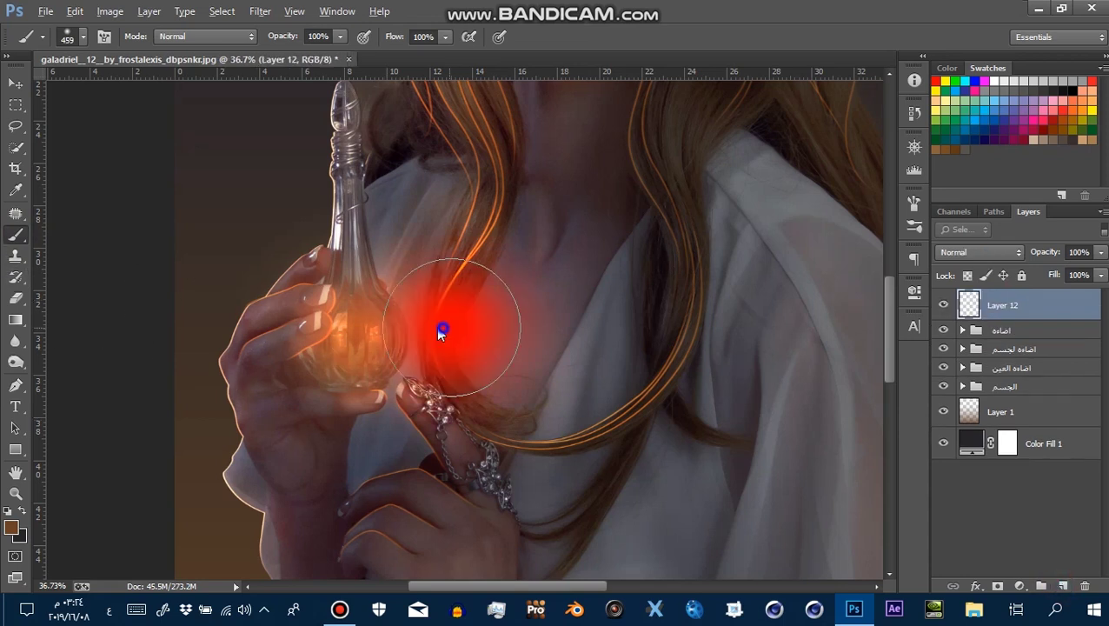
pyautogui.moveTo(314, 59); pyautogui.dragTo(311, 55)
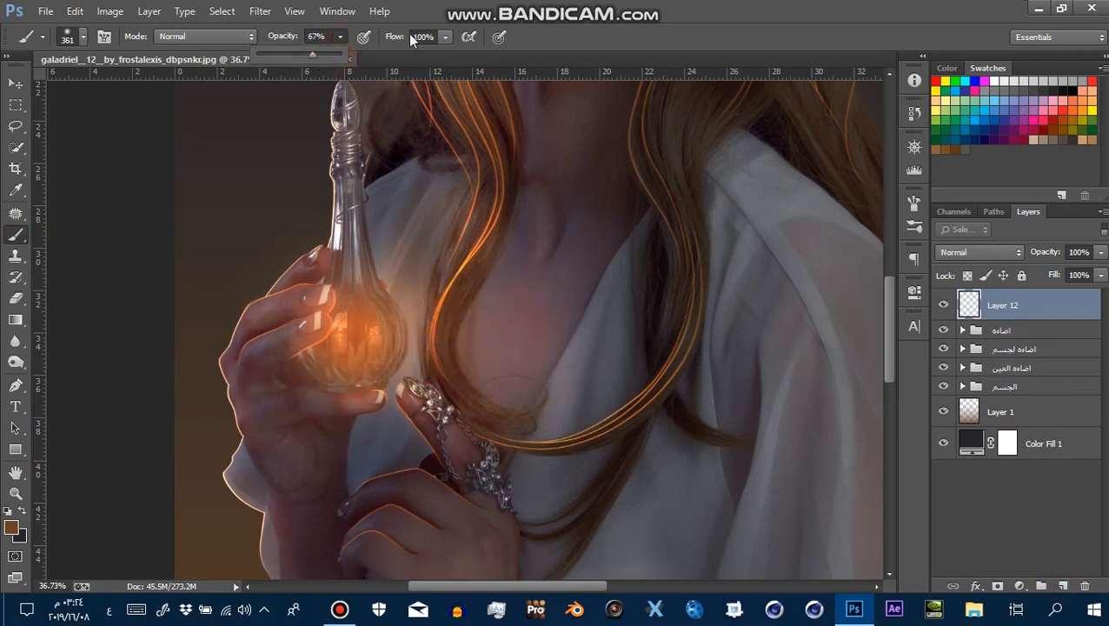
pyautogui.click(444, 36)
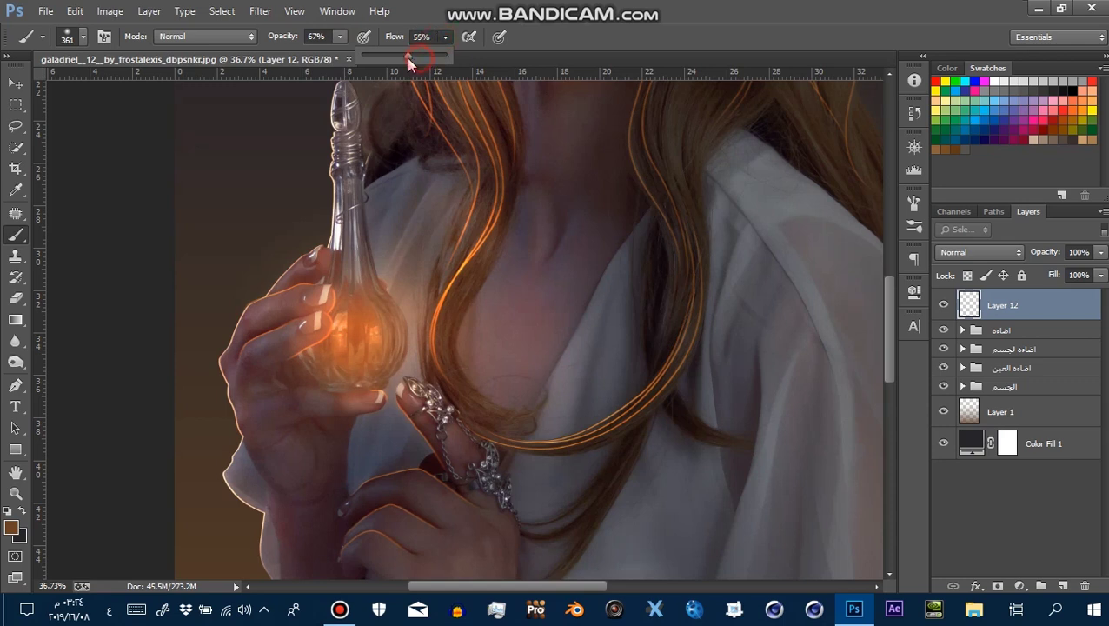
pyautogui.keyDown('alt'); pyautogui.click(383, 323); pyautogui.keyUp('alt')
pyautogui.moveTo(366, 330)
pyautogui.mouseDown()
pyautogui.moveTo(364, 346)
pyautogui.moveTo(350, 337)
pyautogui.moveTo(361, 331)
pyautogui.mouseUp()
# Set the glow layer to Color Dodge at 53% opacity and extend the glow up the bottle neck
pyautogui.click(1014, 263)
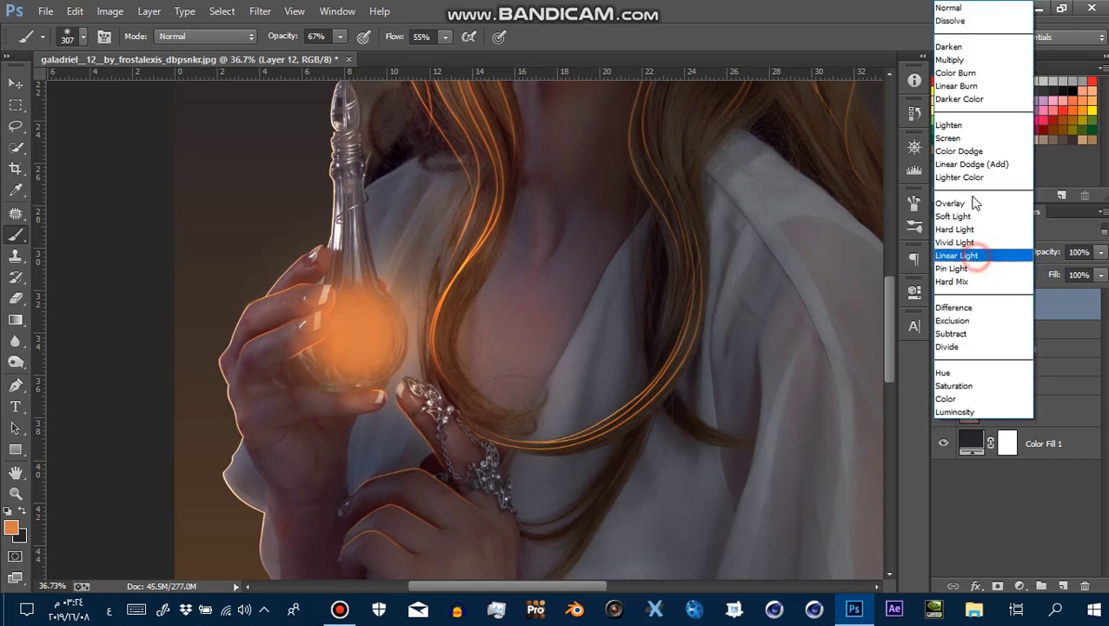
pyautogui.click(966, 146)
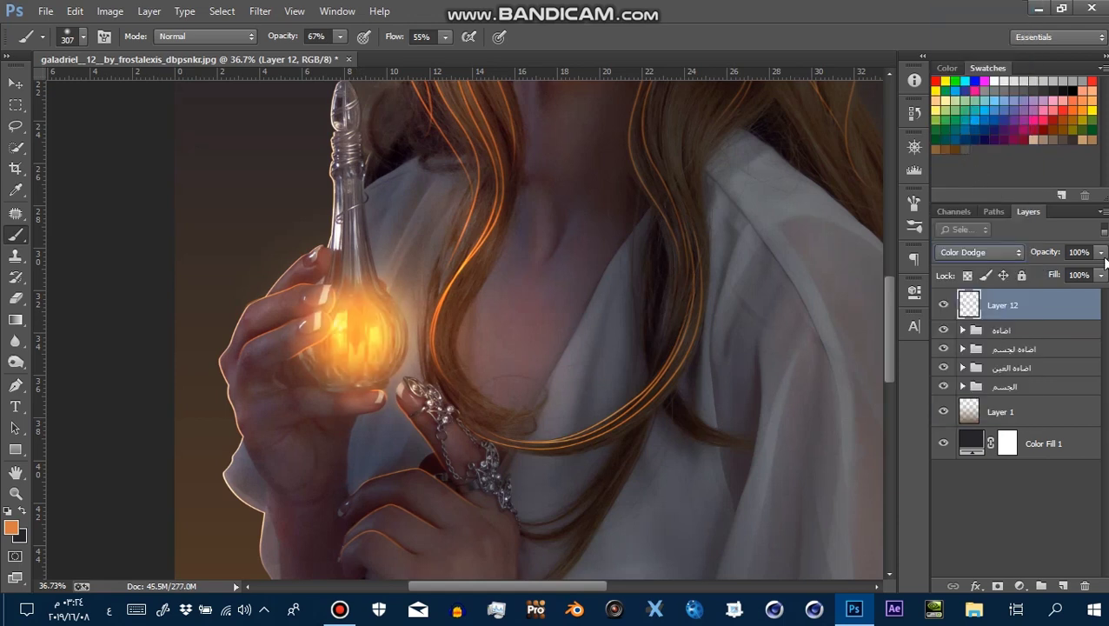
pyautogui.moveTo(1101, 252); pyautogui.dragTo(1058, 273)
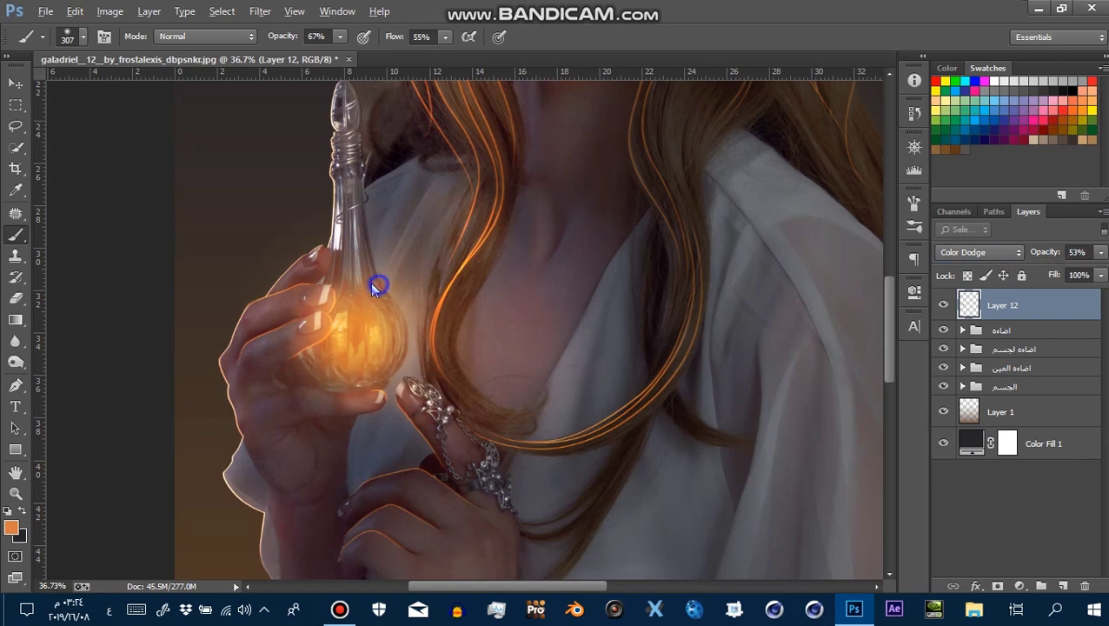
pyautogui.moveTo(357, 279); pyautogui.dragTo(351, 209)
pyautogui.press('[')
pyautogui.press('[')
pyautogui.press('[')
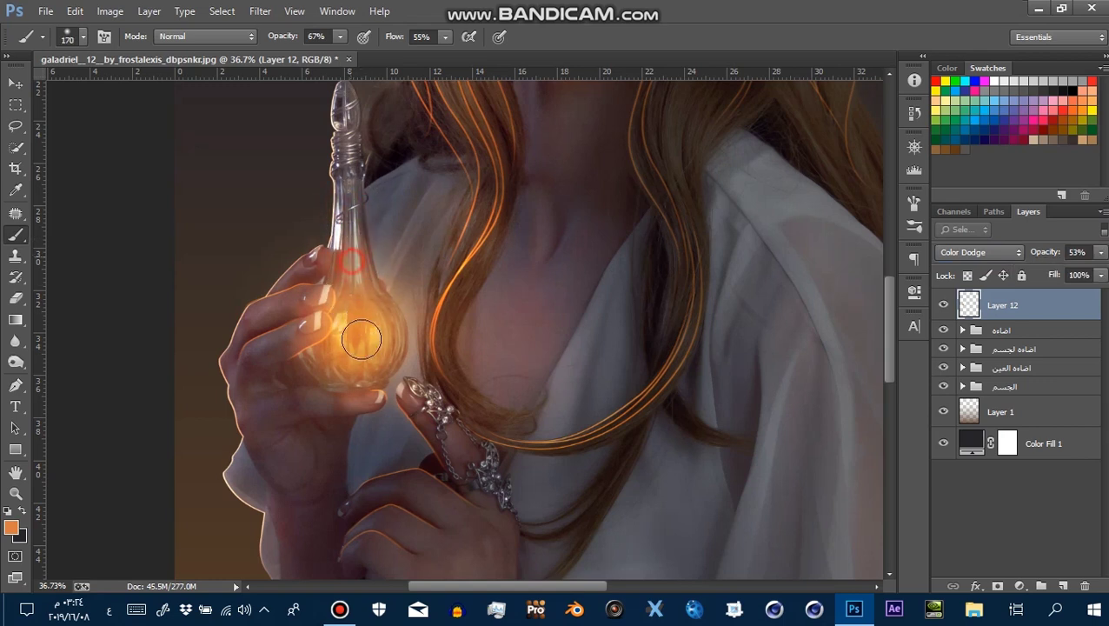
pyautogui.press('z')
pyautogui.moveTo(371, 291); pyautogui.dragTo(344, 275)
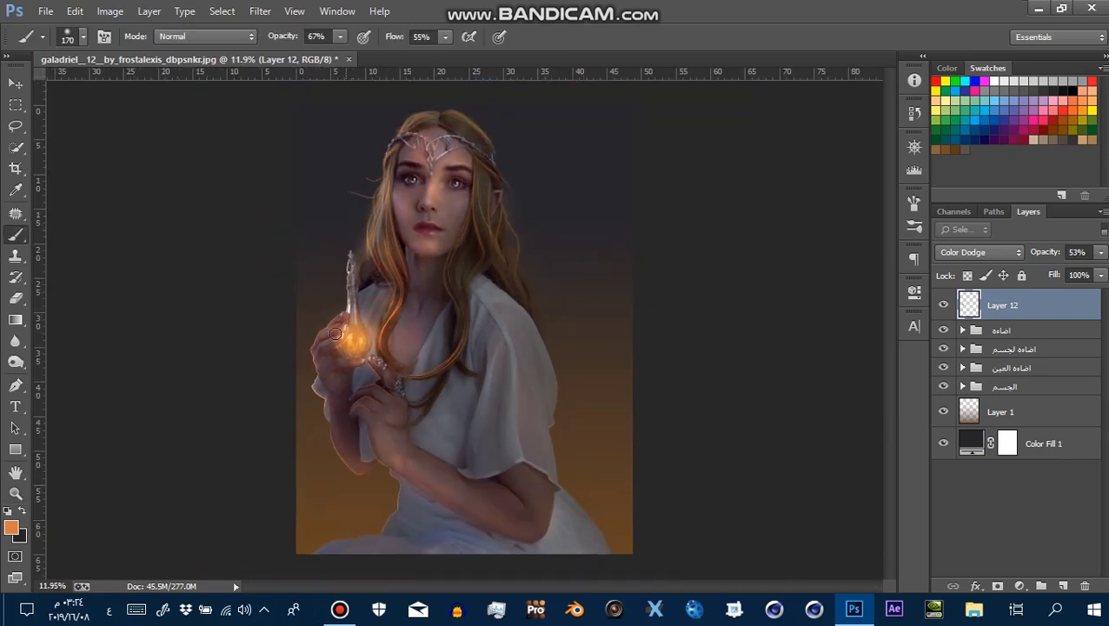
pyautogui.moveTo(372, 375)
pyautogui.mouseDown()
pyautogui.moveTo(420, 414)
pyautogui.moveTo(367, 443)
pyautogui.moveTo(411, 478)
pyautogui.moveTo(549, 480)
pyautogui.mouseUp()
pyautogui.hotkey('ctrl', 'z')
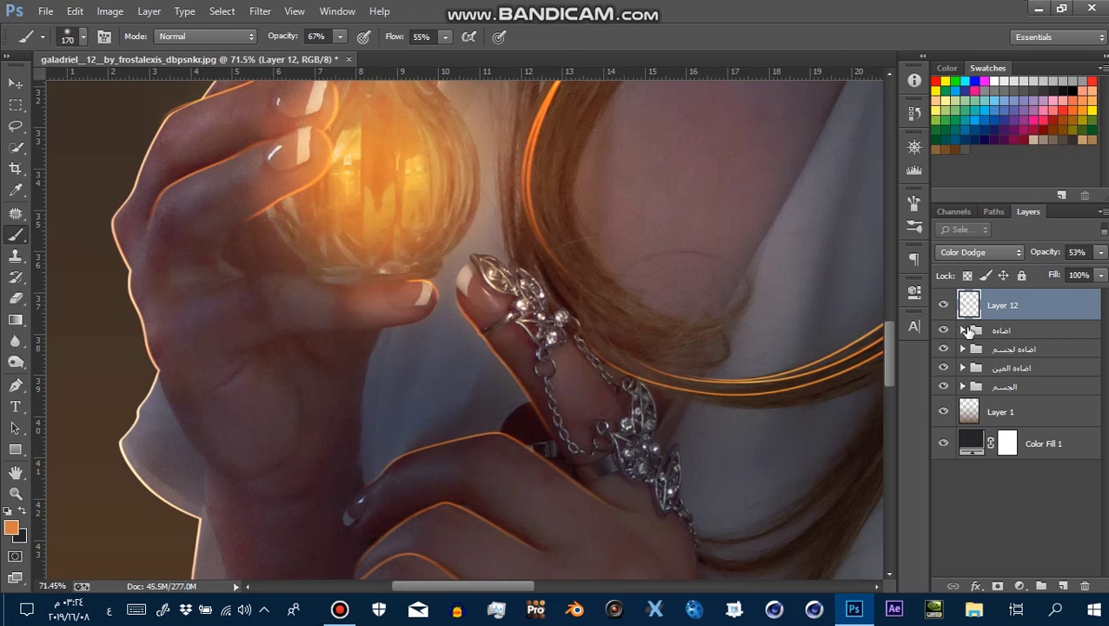
pyautogui.moveTo(967, 332); pyautogui.dragTo(935, 323)
# Create Layer 13 in Overlay mode with a smaller brush and paint orange onto the fingertips
pyautogui.click(1061, 587)
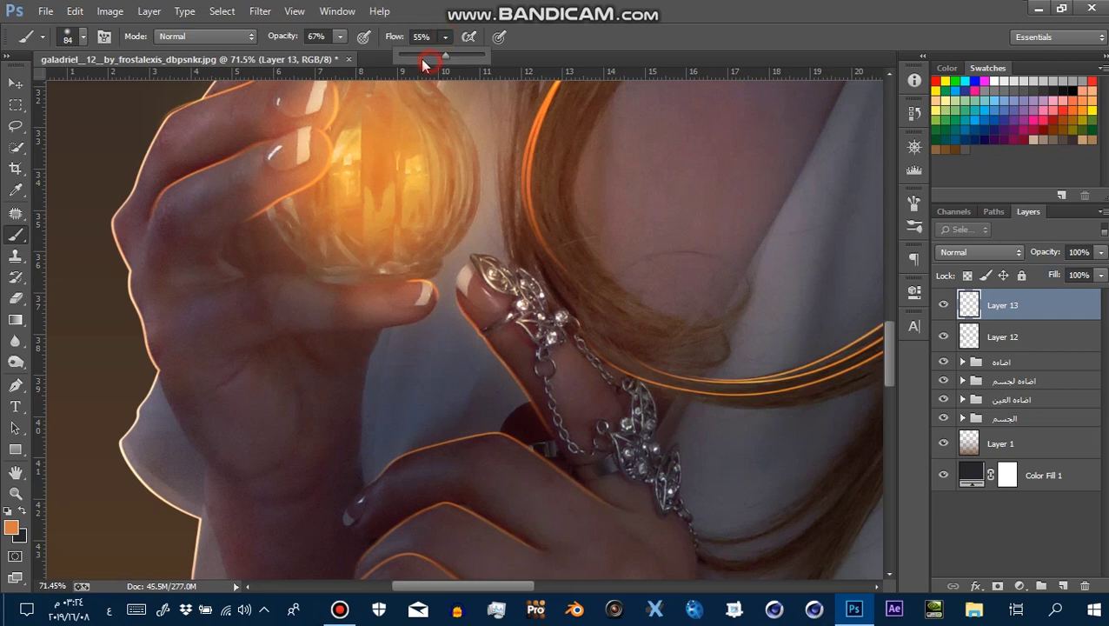
pyautogui.keyDown('alt'); pyautogui.rightClick(517, 444); pyautogui.keyUp('alt')
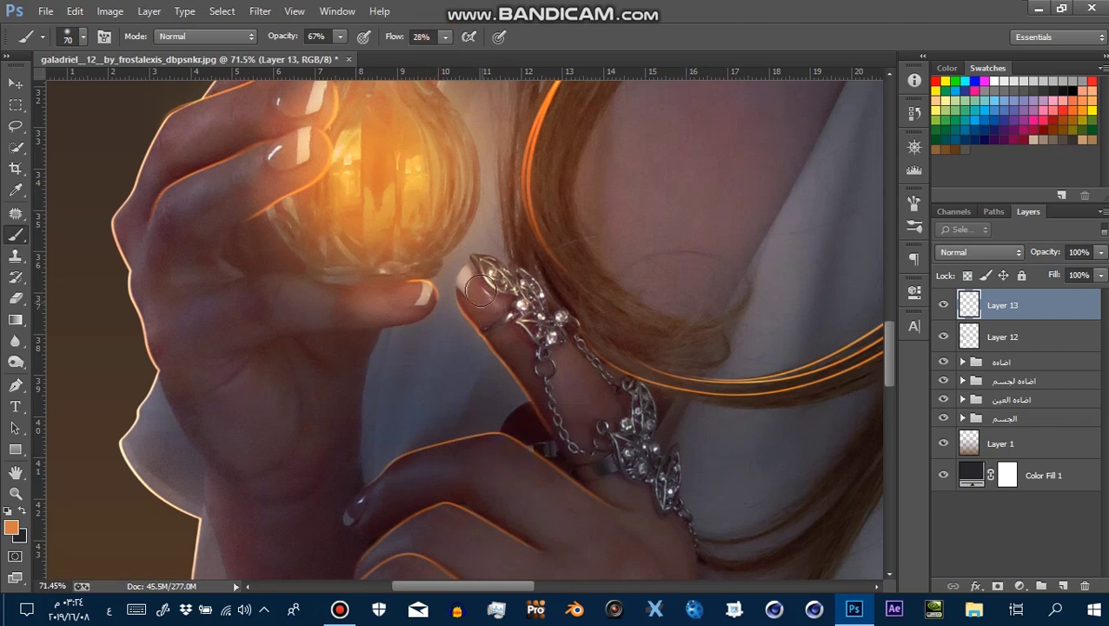
pyautogui.moveTo(319, 146); pyautogui.dragTo(248, 165)
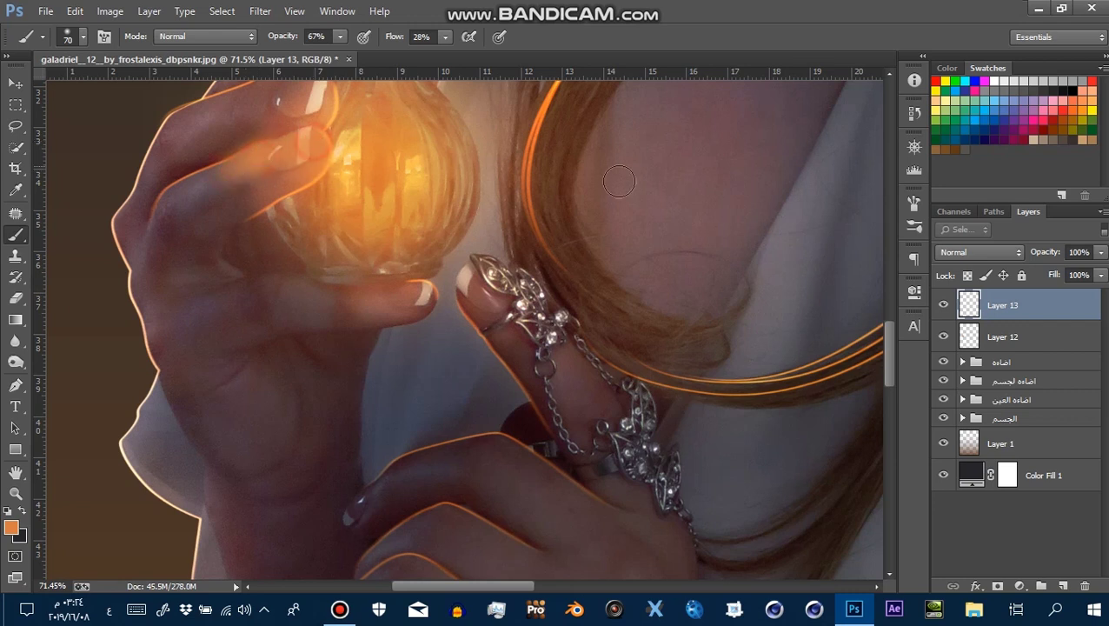
pyautogui.click(990, 252)
pyautogui.click(956, 206)
pyautogui.moveTo(391, 129); pyautogui.dragTo(460, 260)
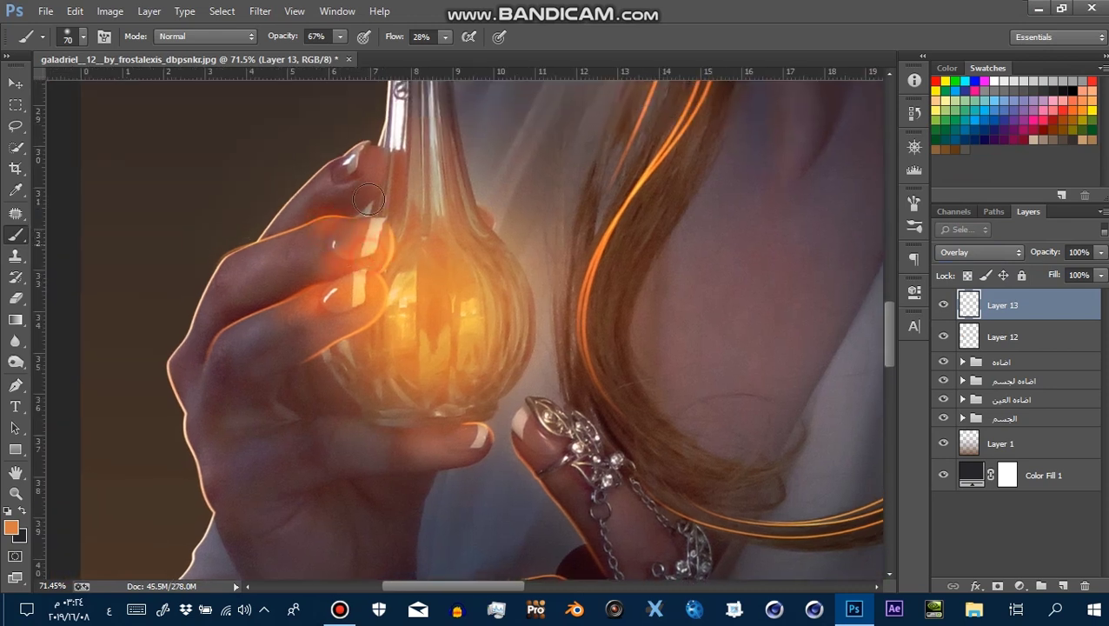
pyautogui.moveTo(340, 215); pyautogui.dragTo(366, 85)
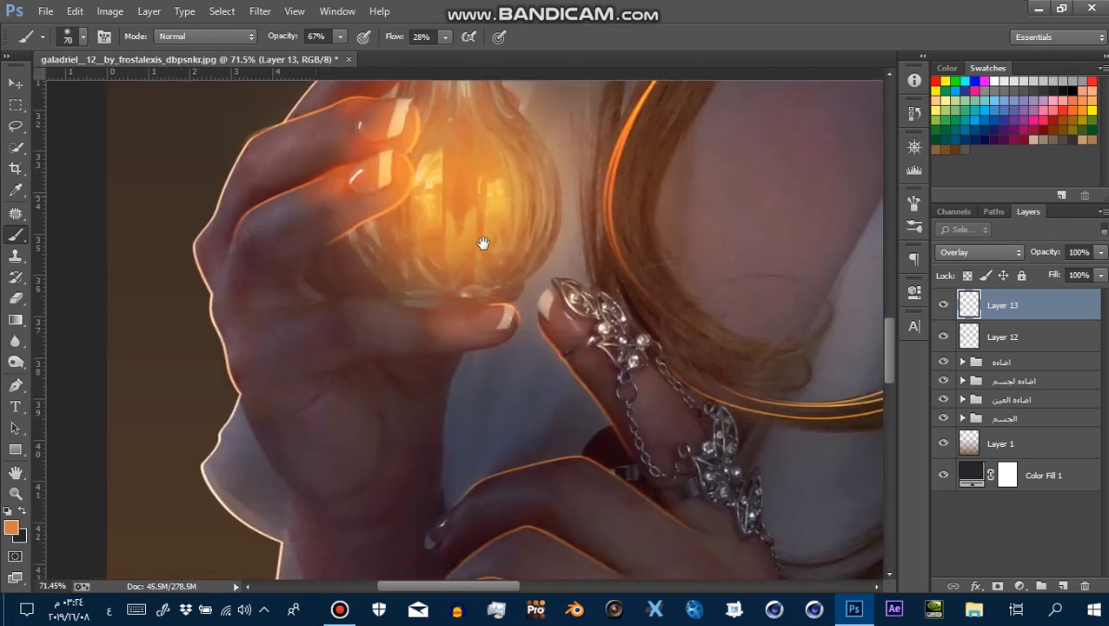
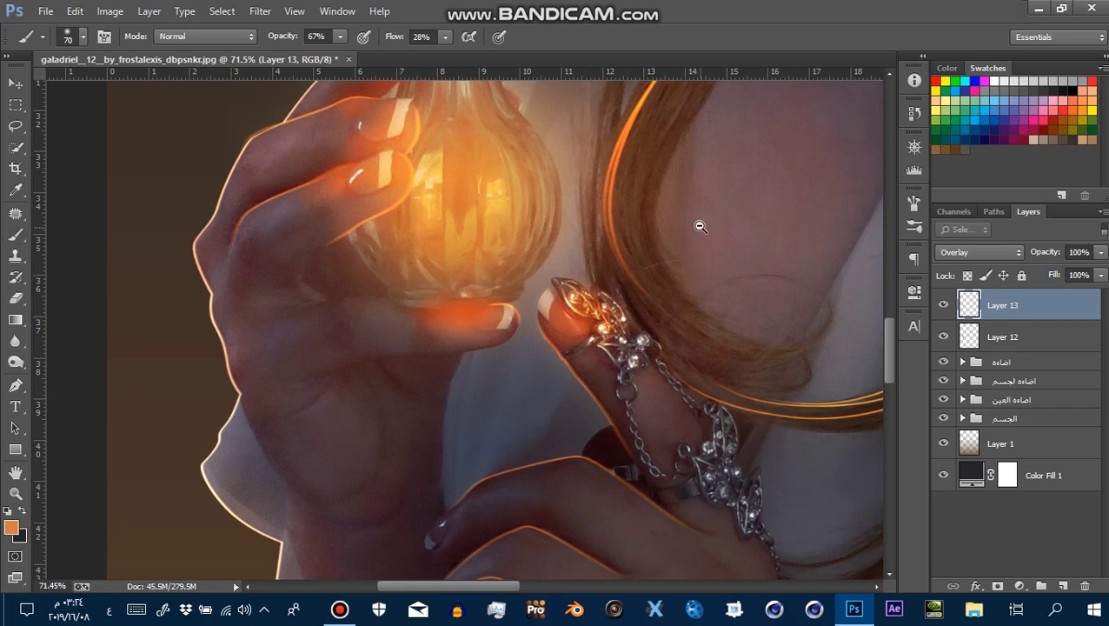
# Set Layer 13 to 51% opacity and paint a soft pinkish glow on the chest
pyautogui.moveTo(700, 226); pyautogui.dragTo(643, 228)
pyautogui.press('b')
pyautogui.click(1101, 252)
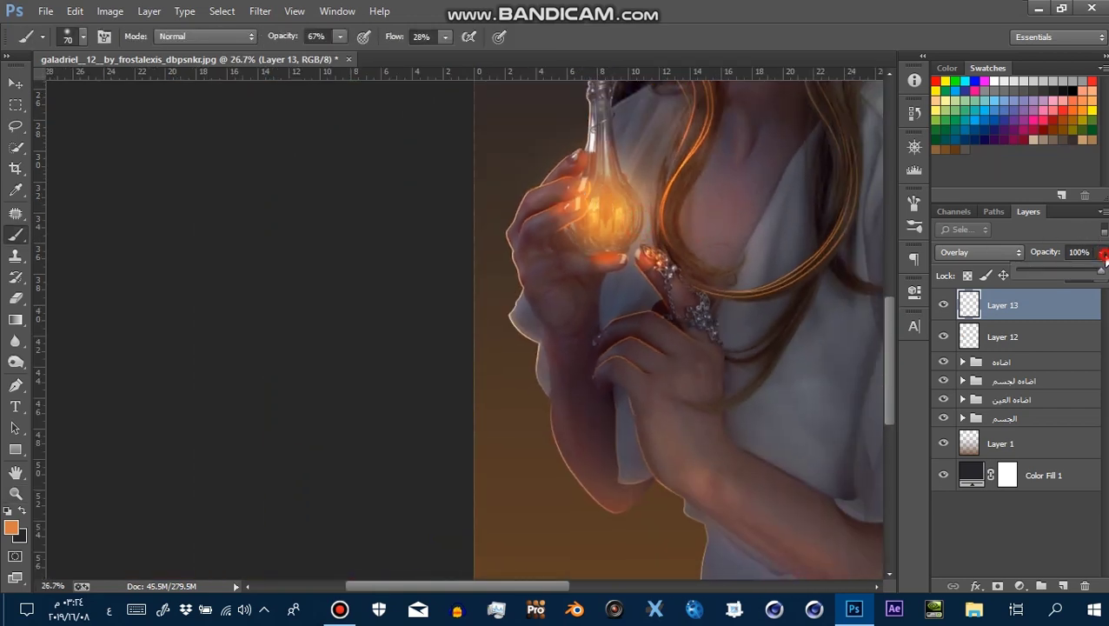
pyautogui.moveTo(1069, 274); pyautogui.dragTo(1058, 269)
pyautogui.press('z')
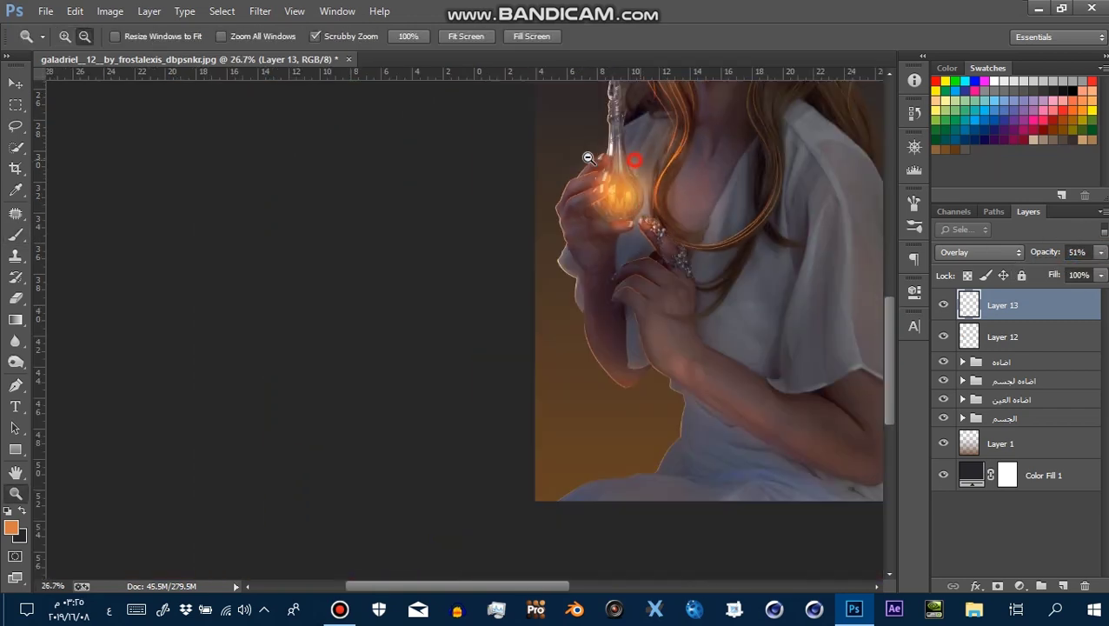
pyautogui.press('b')
pyautogui.moveTo(721, 208); pyautogui.dragTo(687, 193)
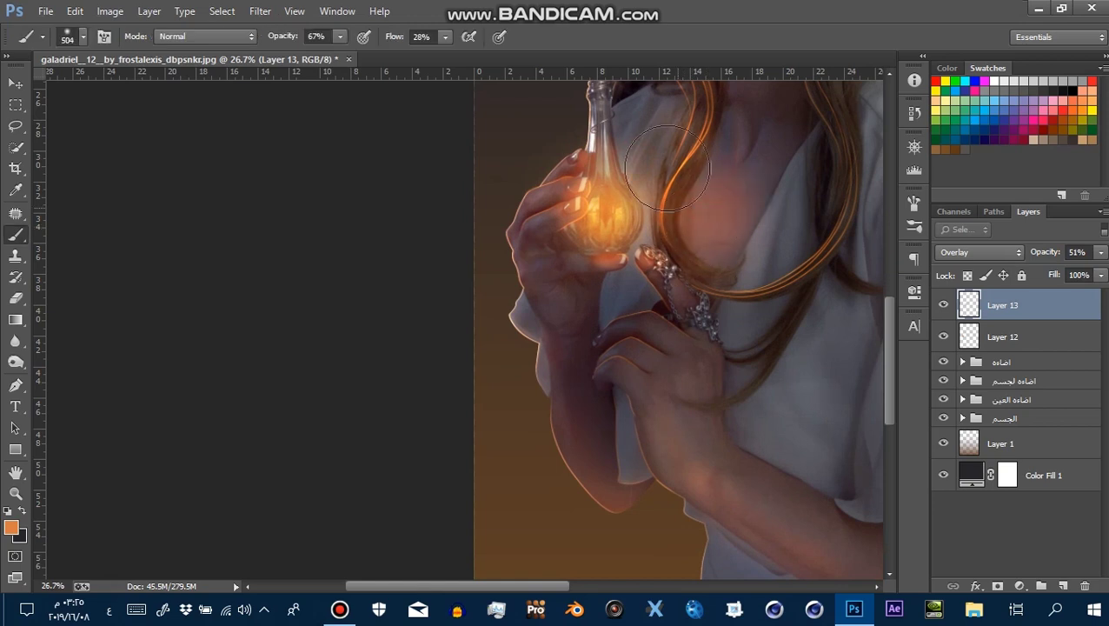
# Add a new layer and start a curved Pen path beside the bottle neck
pyautogui.press('z')
pyautogui.moveTo(644, 149)
pyautogui.mouseDown()
pyautogui.moveTo(742, 289)
pyautogui.moveTo(715, 242)
pyautogui.moveTo(631, 362)
pyautogui.mouseUp()
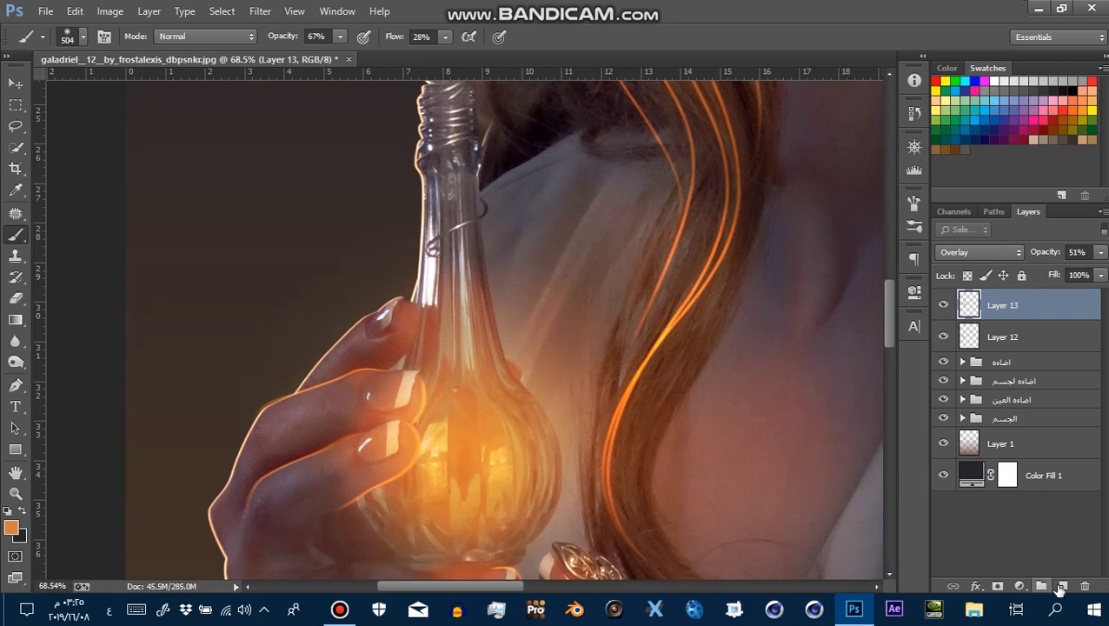
pyautogui.click(1061, 588)
pyautogui.click(15, 385)
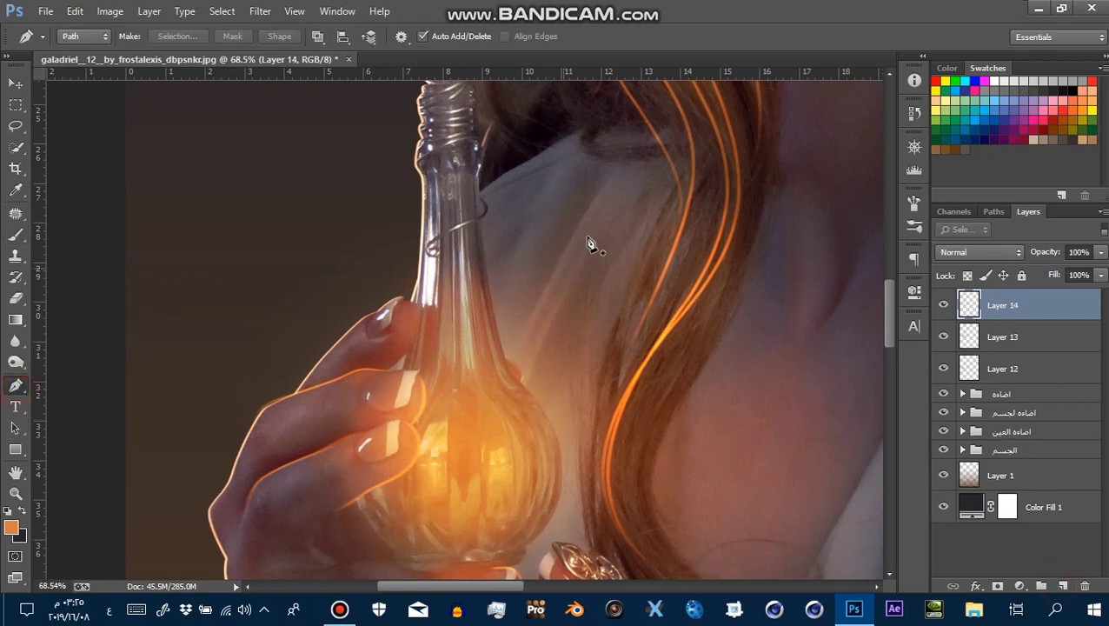
pyautogui.moveTo(598, 198); pyautogui.dragTo(595, 198)
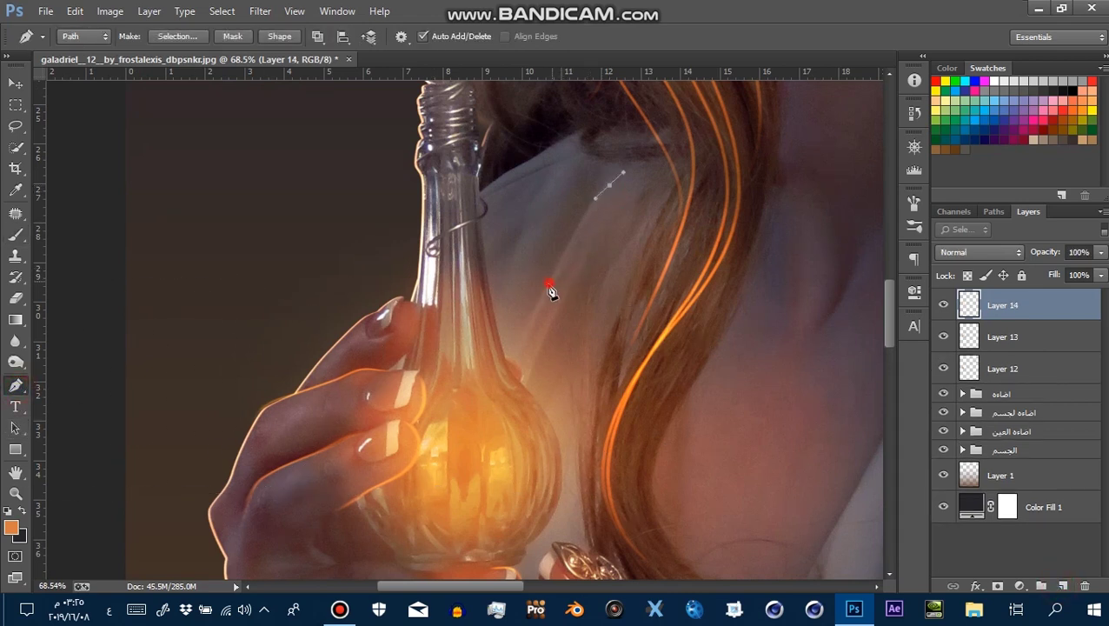
pyautogui.keyDown('ctrl'); pyautogui.click(589, 324); pyautogui.keyUp('ctrl')
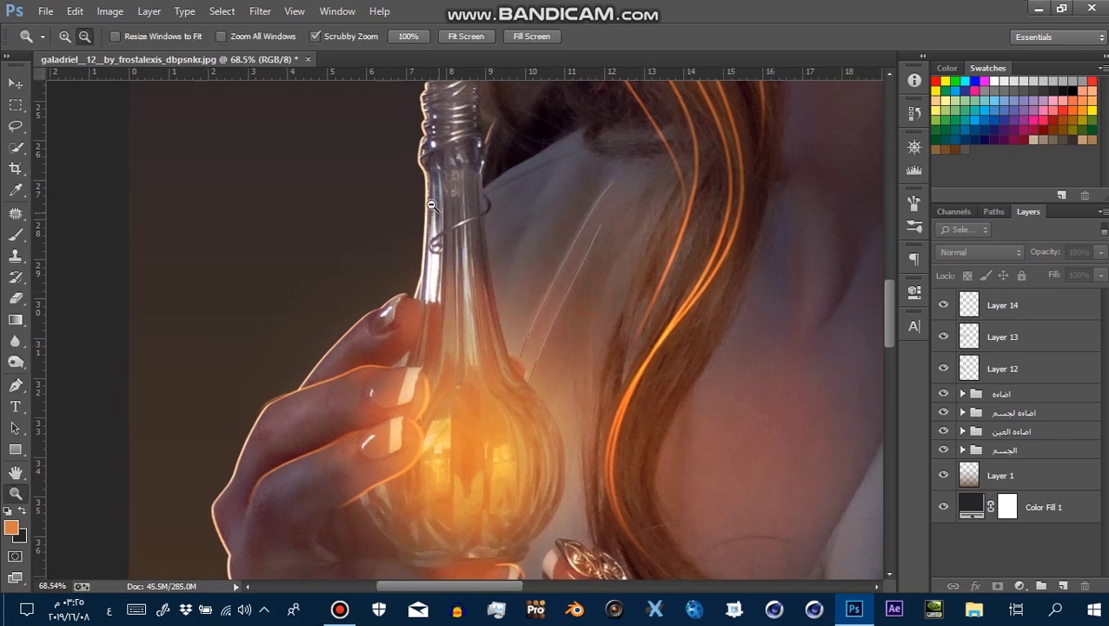
# Shape the curved path along the bottle-neck wire with extra curved anchors
pyautogui.moveTo(589, 292); pyautogui.dragTo(660, 292)
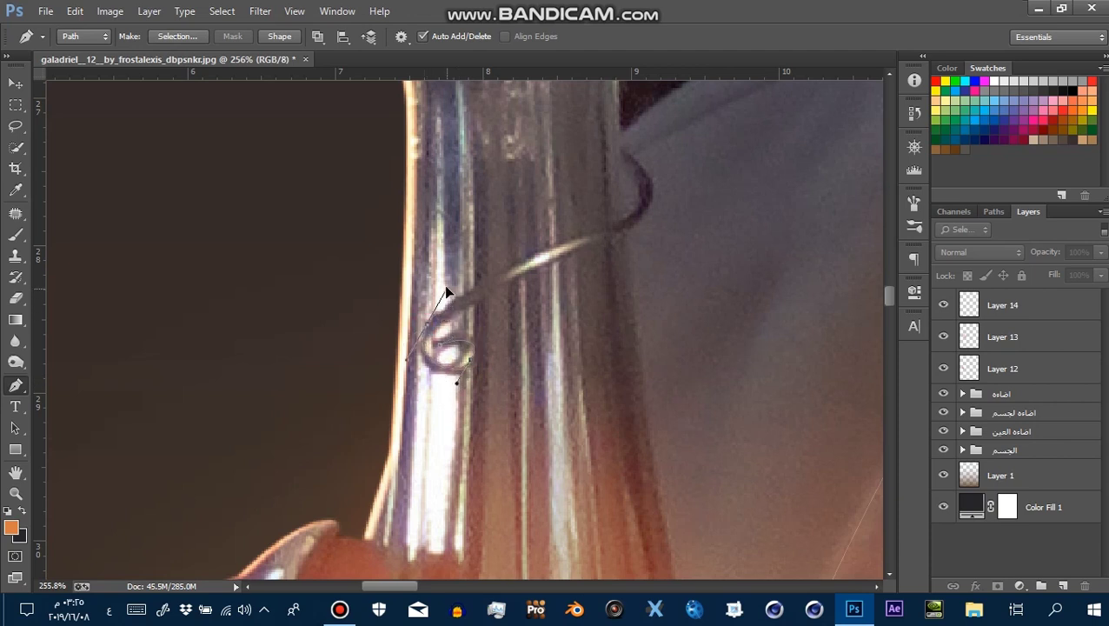
pyautogui.click(433, 328)
pyautogui.moveTo(561, 260); pyautogui.dragTo(571, 252)
pyautogui.moveTo(446, 296); pyautogui.dragTo(444, 306)
pyautogui.moveTo(637, 214); pyautogui.dragTo(650, 201)
# Select Layer 14 and add a new Layer 15 above it
pyautogui.moveTo(668, 298); pyautogui.dragTo(560, 334)
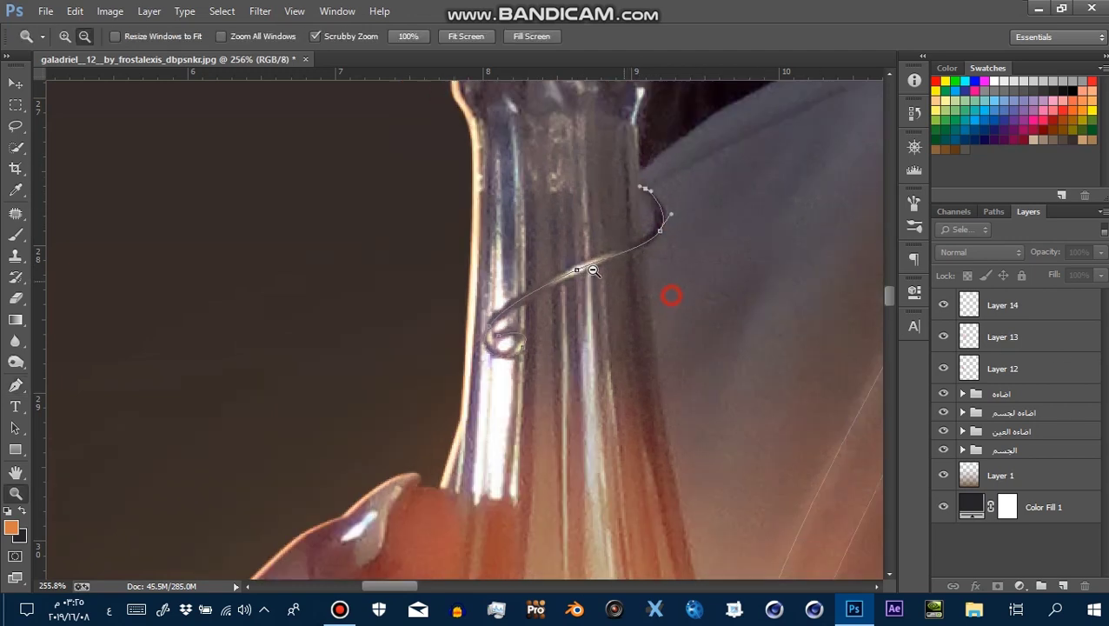
pyautogui.moveTo(433, 295)
pyautogui.mouseDown()
pyautogui.moveTo(491, 328)
pyautogui.moveTo(498, 271)
pyautogui.mouseUp()
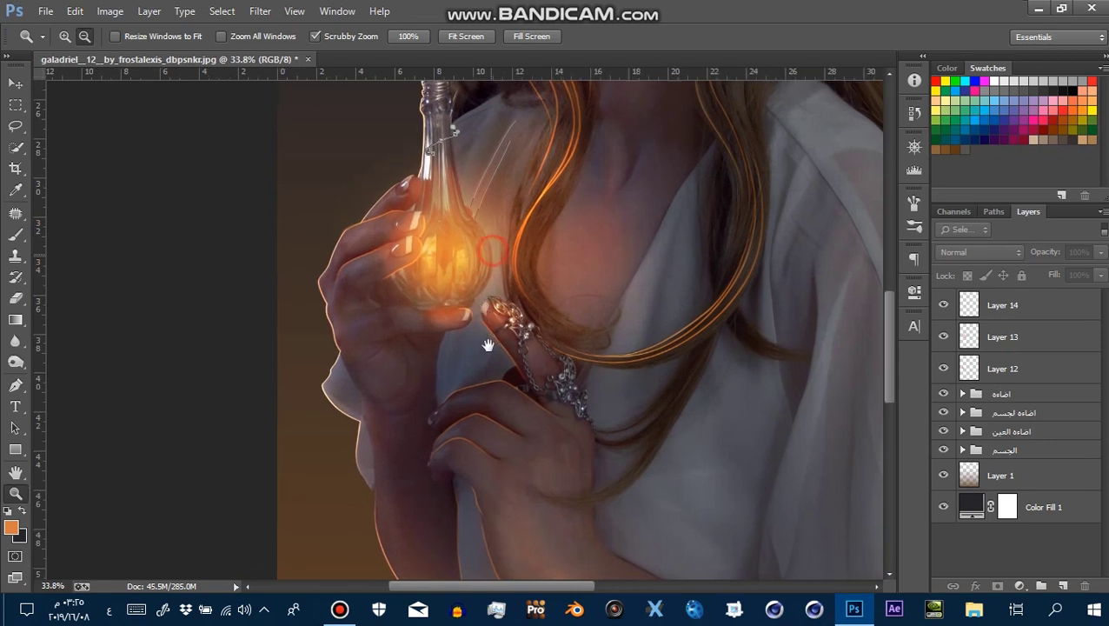
pyautogui.moveTo(498, 271); pyautogui.dragTo(478, 318)
pyautogui.click(1008, 305)
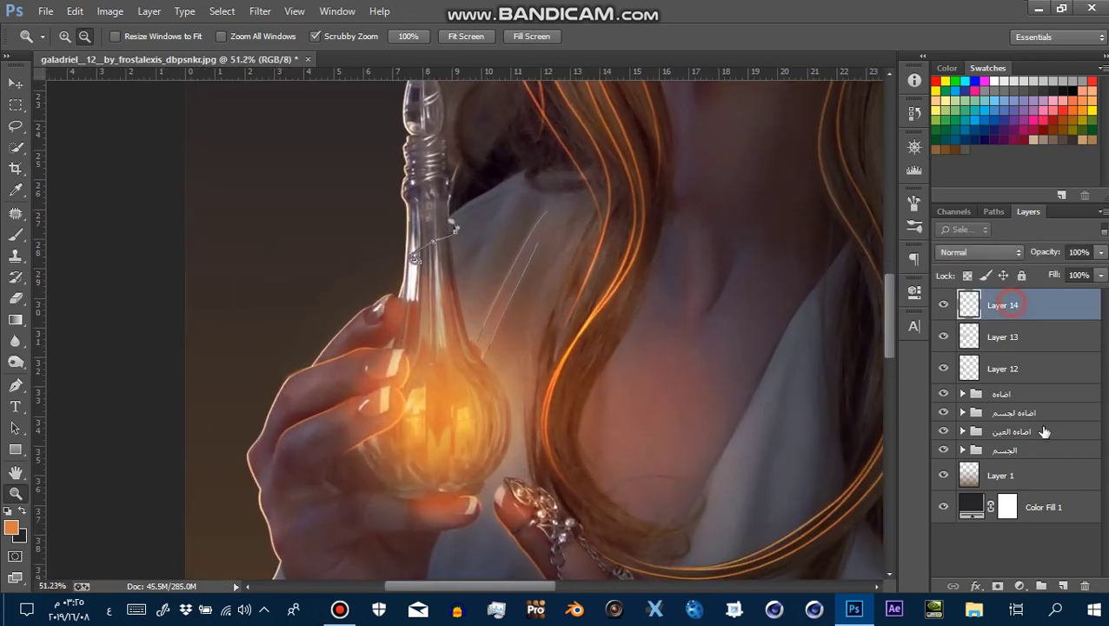
pyautogui.click(1062, 586)
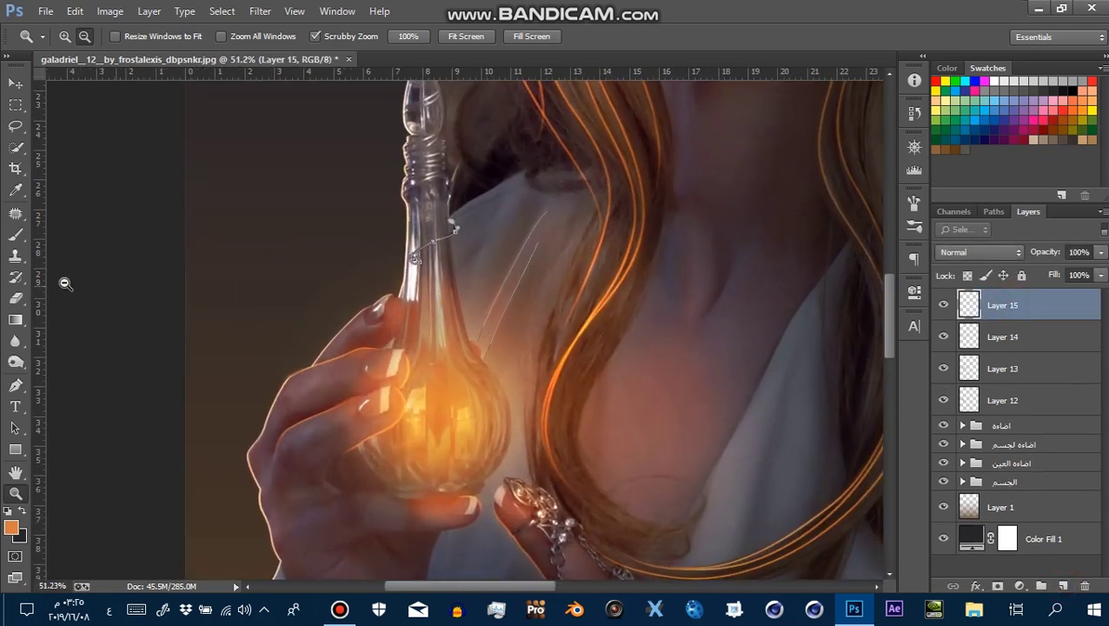
# Set up a 1 px brush at 100% opacity for the light rays
pyautogui.click(16, 234)
pyautogui.rightClick(440, 244)
pyautogui.click(650, 354)
pyautogui.click(340, 169)
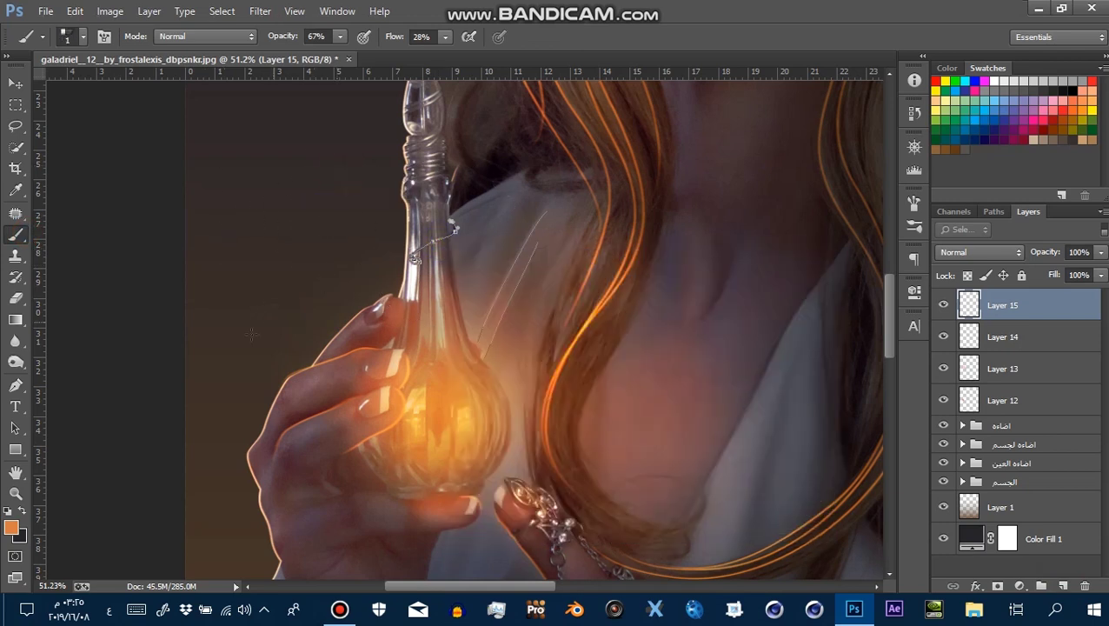
pyautogui.moveTo(474, 58); pyautogui.dragTo(458, 44)
pyautogui.moveTo(265, 242); pyautogui.dragTo(291, 184)
pyautogui.hotkey('ctrl', 'z')
# Draw a Pen path for the light rays around the bottle neck
pyautogui.press('p')
pyautogui.moveTo(483, 315); pyautogui.dragTo(342, 198)
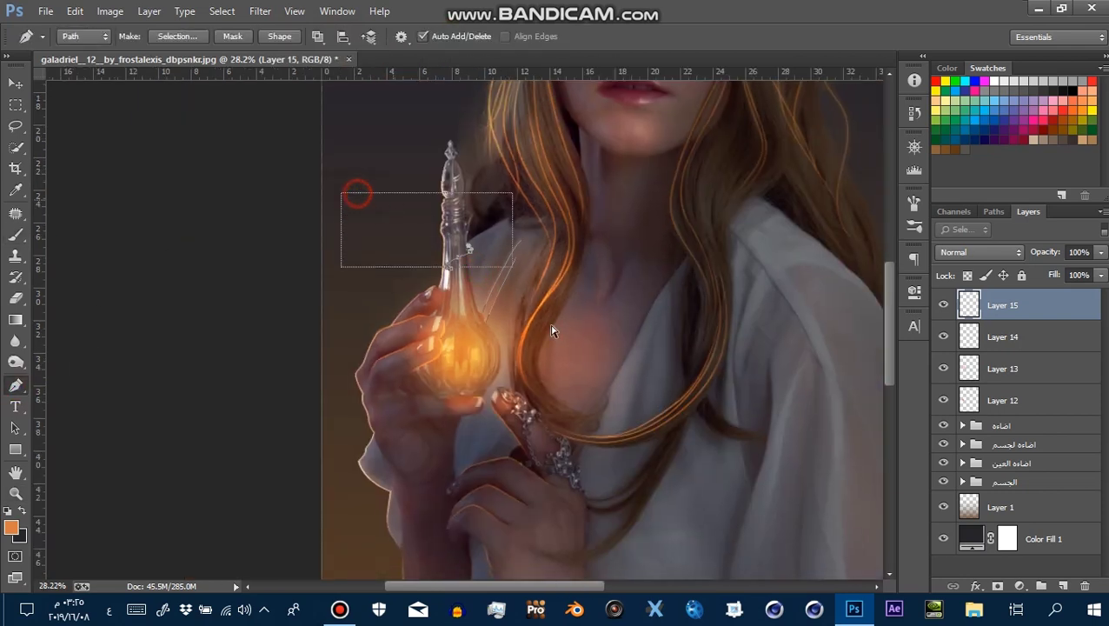
pyautogui.press('z')
pyautogui.moveTo(537, 346); pyautogui.dragTo(599, 326)
pyautogui.rightClick(528, 281)
pyautogui.click(18, 387)
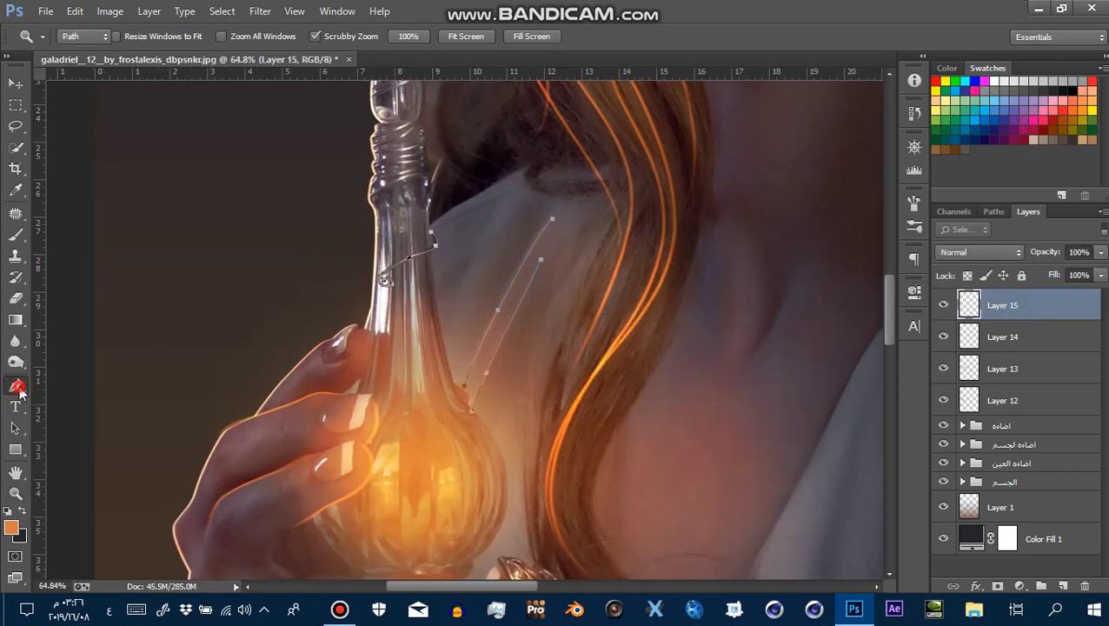
# Stroke the ray path with the brush, then delete the path
pyautogui.rightClick(575, 239)
pyautogui.click(647, 350)
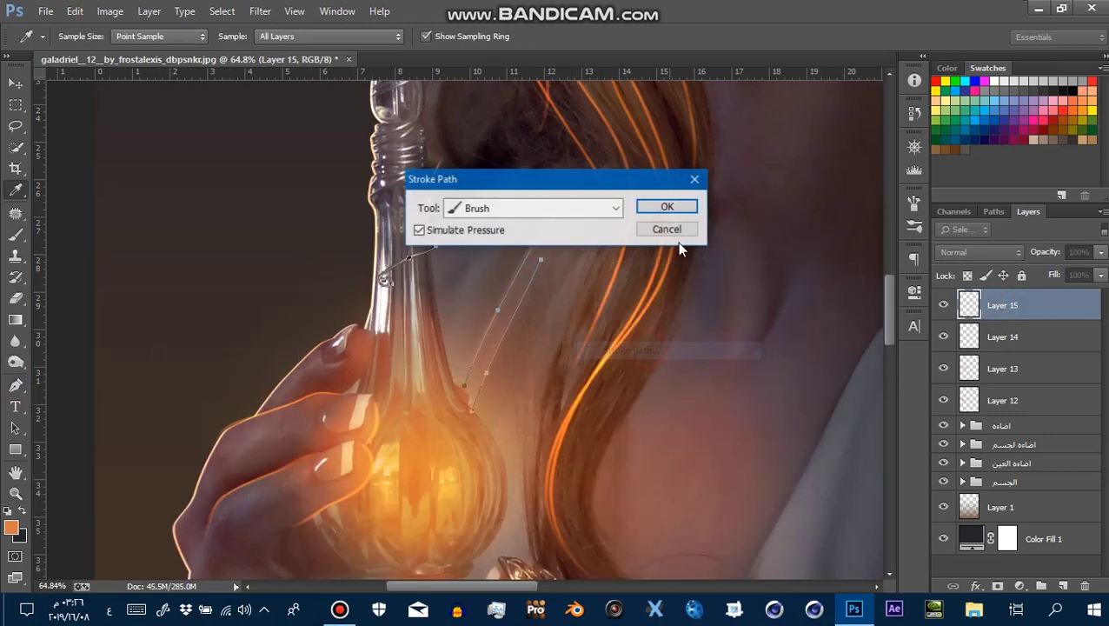
pyautogui.click(653, 207)
pyautogui.rightClick(539, 298)
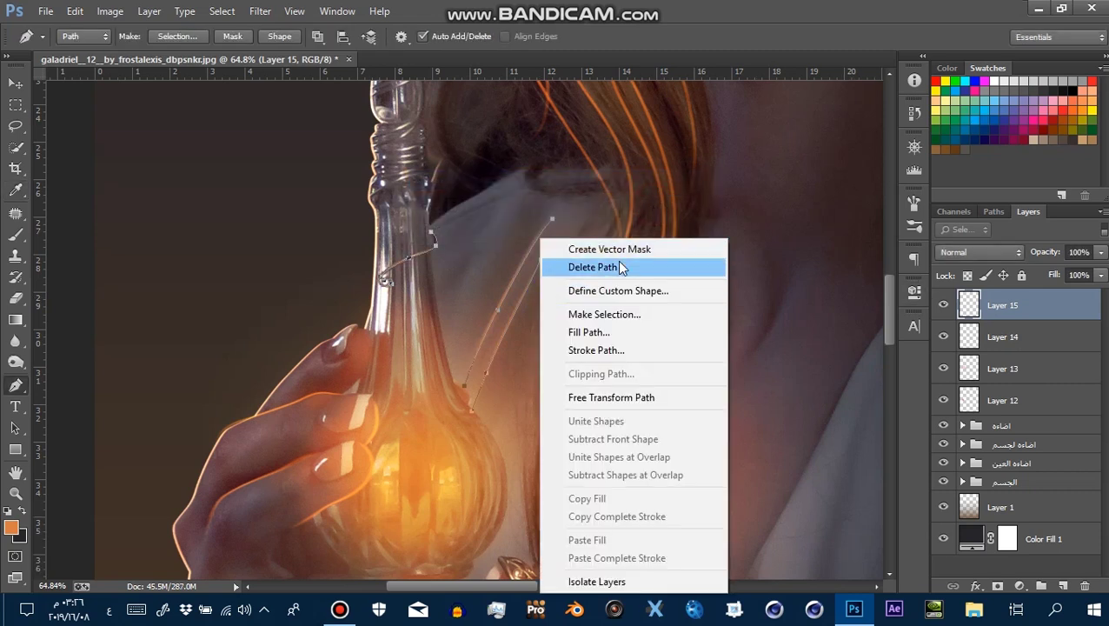
pyautogui.click(619, 267)
# Blend Layer 15 as Linear Dodge (Add), compare it on/off, and select Layers 12–15
pyautogui.click(1008, 253)
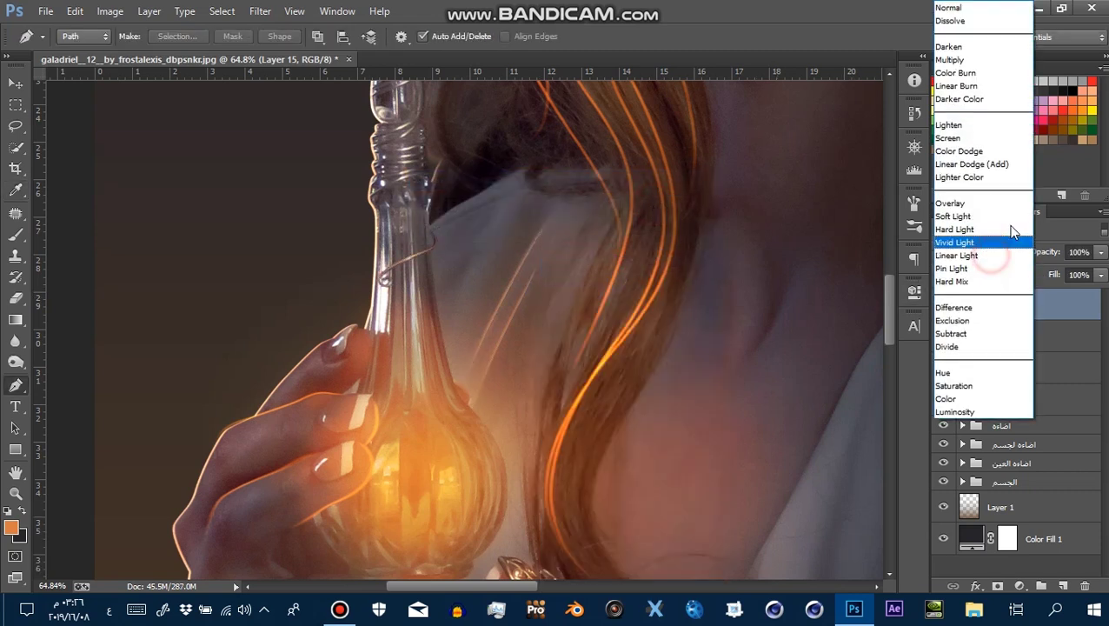
pyautogui.click(992, 170)
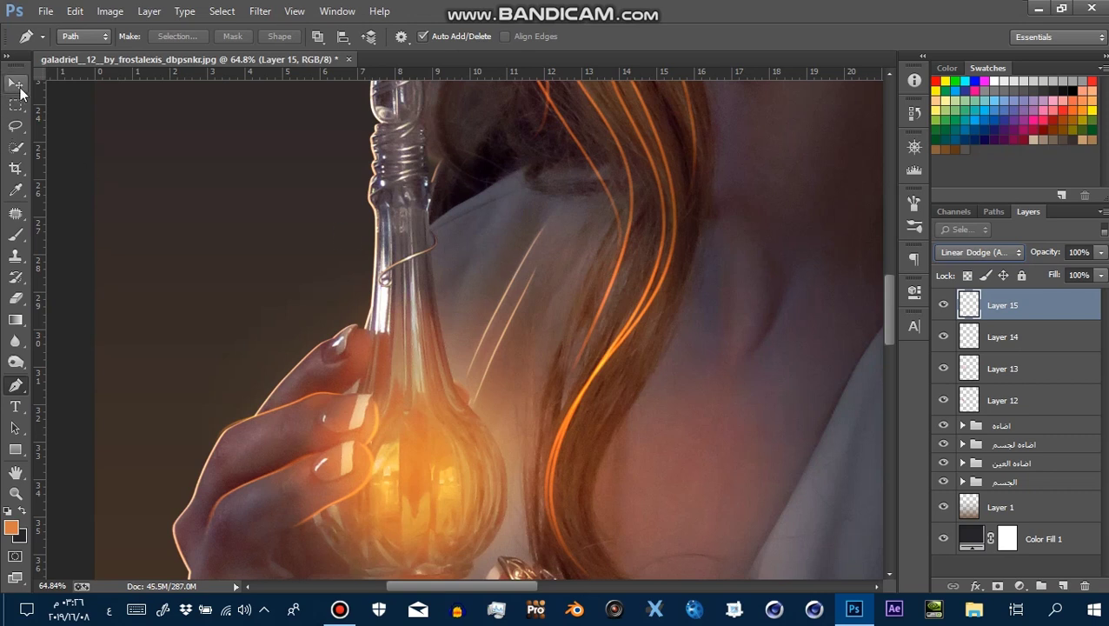
pyautogui.click(21, 92)
pyautogui.moveTo(507, 296); pyautogui.dragTo(458, 275)
pyautogui.click(944, 305)
pyautogui.click(945, 306)
pyautogui.keyDown('shift'); pyautogui.click(1029, 402); pyautogui.keyUp('shift')
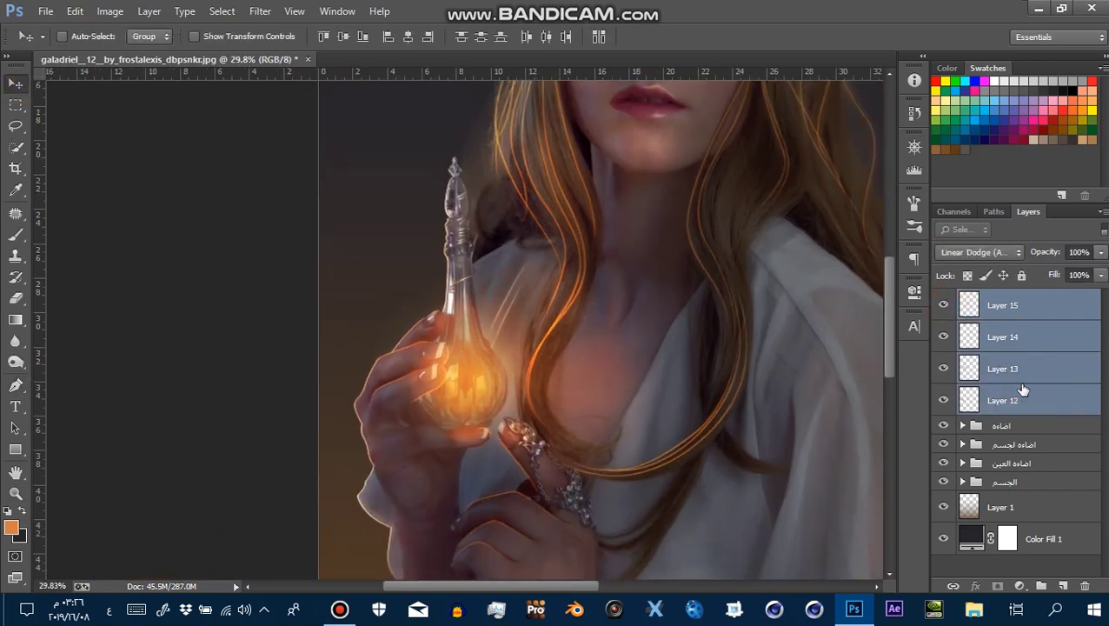
# Group Layers 12–15 into Group 1 and add a new Layer 16 inside it
pyautogui.hotkey('ctrl', 'g')
pyautogui.press('z')
pyautogui.keyDown('alt'); pyautogui.click(688, 278); pyautogui.keyUp('alt')
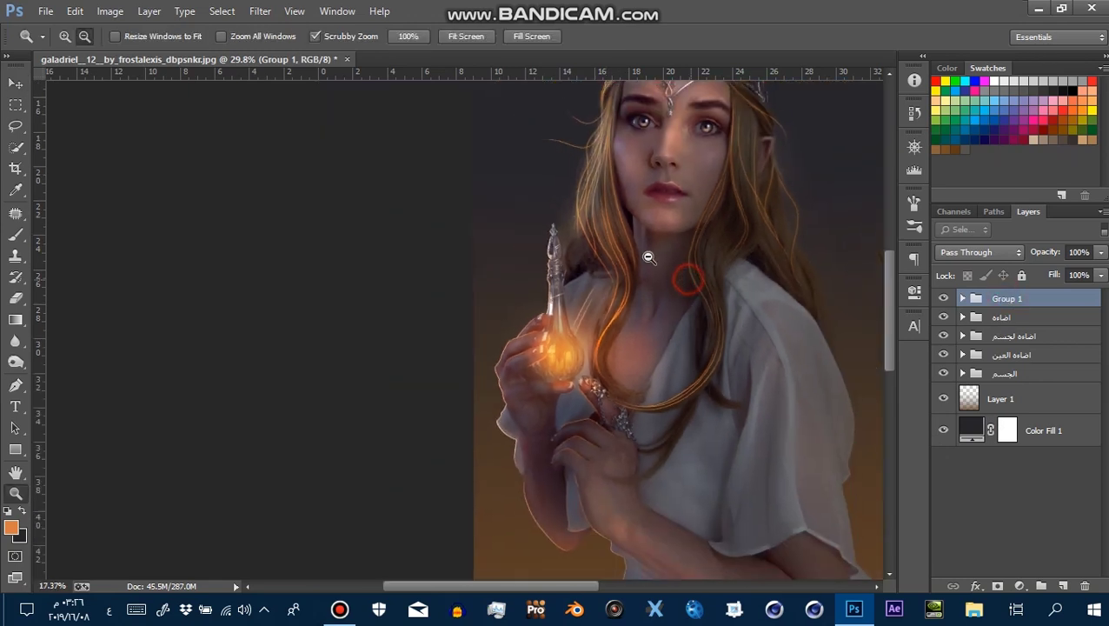
pyautogui.moveTo(671, 240)
pyautogui.mouseDown()
pyautogui.moveTo(724, 171)
pyautogui.moveTo(812, 234)
pyautogui.moveTo(611, 178)
pyautogui.moveTo(663, 313)
pyautogui.mouseUp()
pyautogui.click(13, 234)
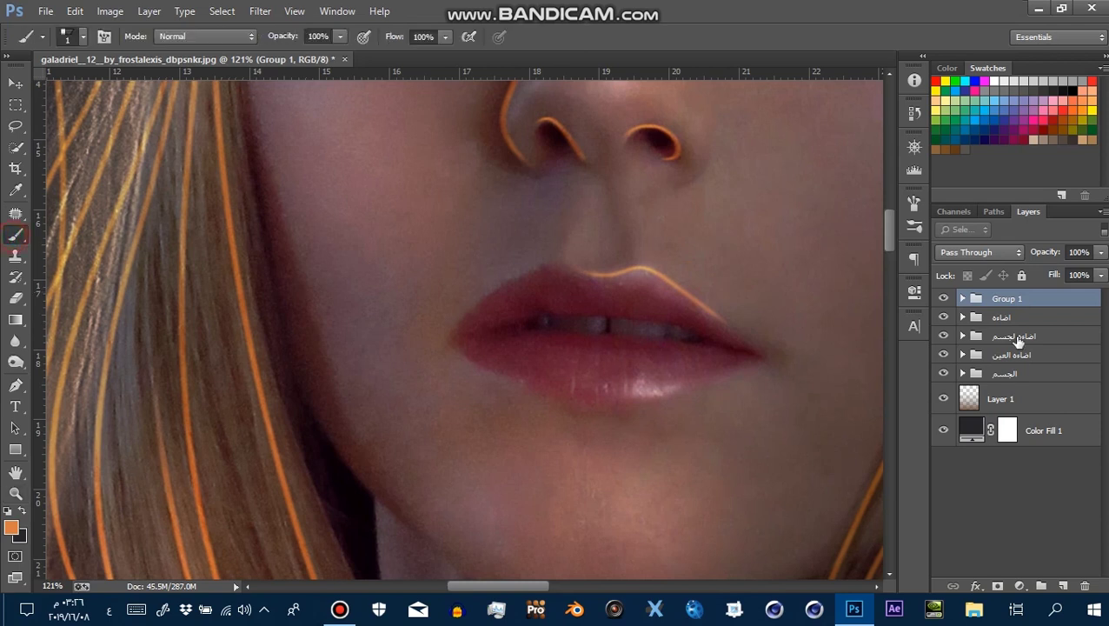
pyautogui.click(963, 298)
pyautogui.click(1051, 323)
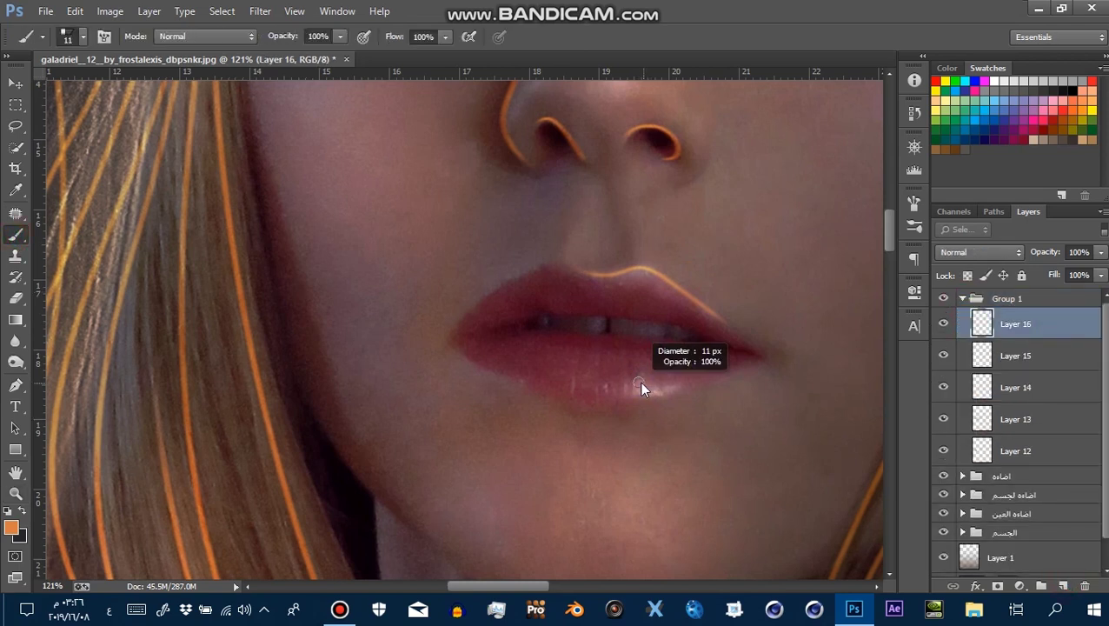
# Paint orange lip highlights on Layer 16 and blend it as Linear Dodge (Add)
pyautogui.press('z')
pyautogui.moveTo(641, 377); pyautogui.dragTo(697, 444)
pyautogui.press('b')
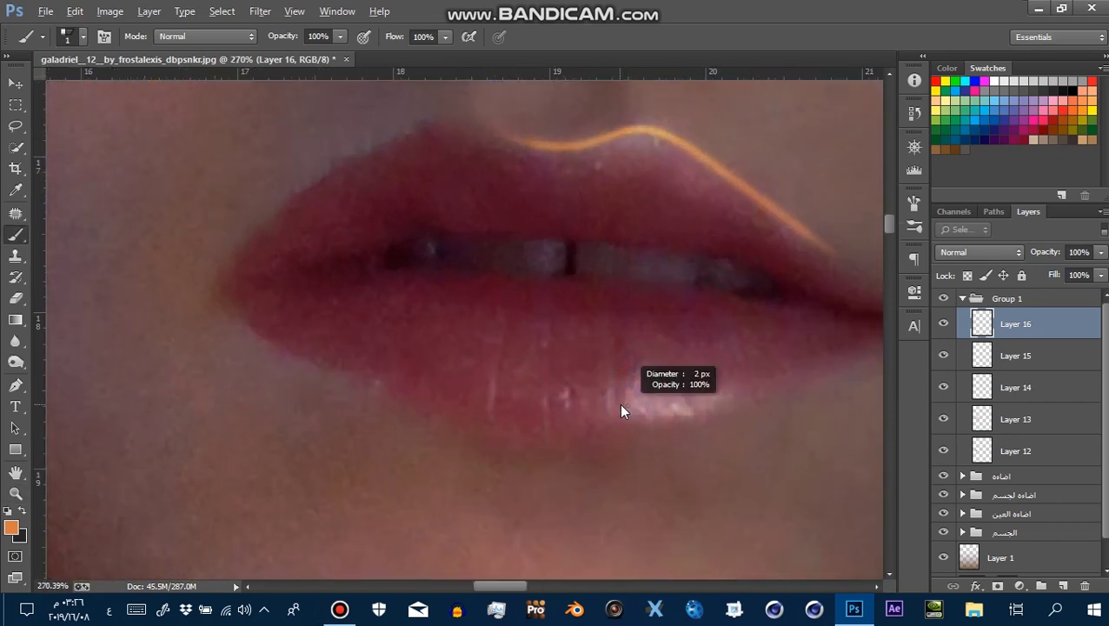
pyautogui.moveTo(607, 379); pyautogui.dragTo(607, 400)
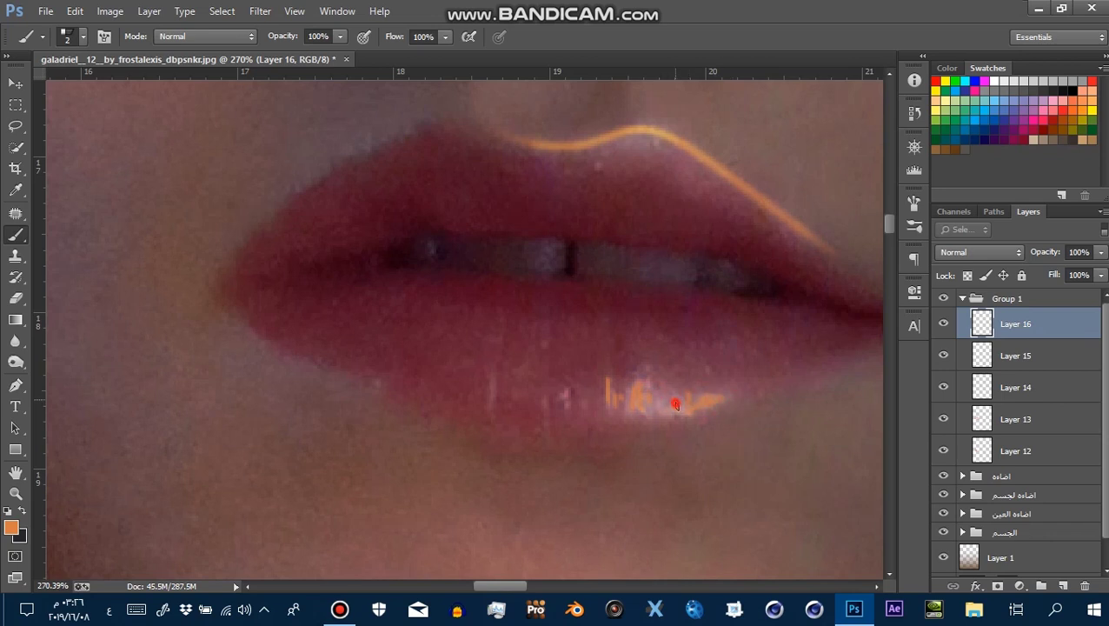
pyautogui.click(980, 252)
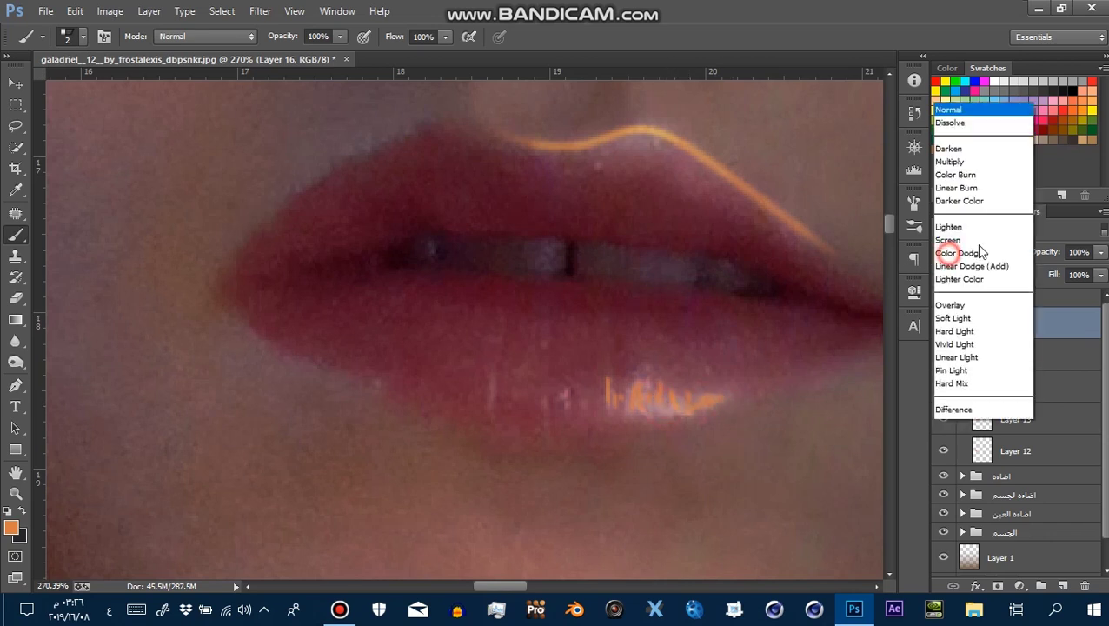
pyautogui.click(957, 169)
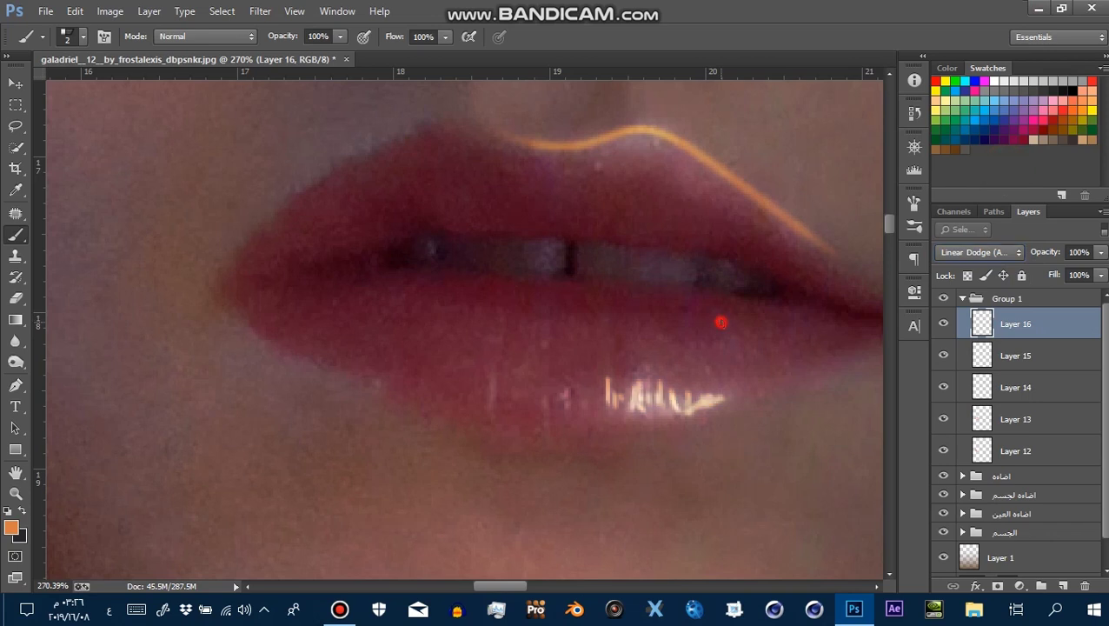
# Extend the orange rim light along the upper lip edge
pyautogui.moveTo(648, 329); pyautogui.dragTo(549, 317)
pyautogui.moveTo(688, 366); pyautogui.dragTo(676, 249)
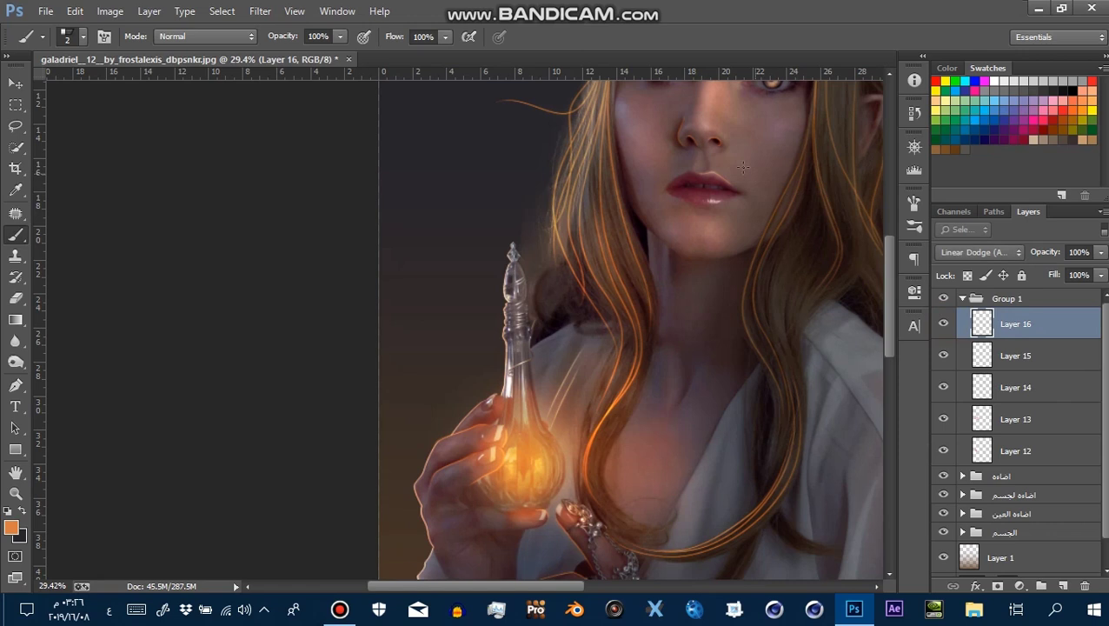
pyautogui.press('z')
pyautogui.moveTo(730, 161); pyautogui.dragTo(729, 316)
pyautogui.press('b')
pyautogui.scroll(4, 484, 377)
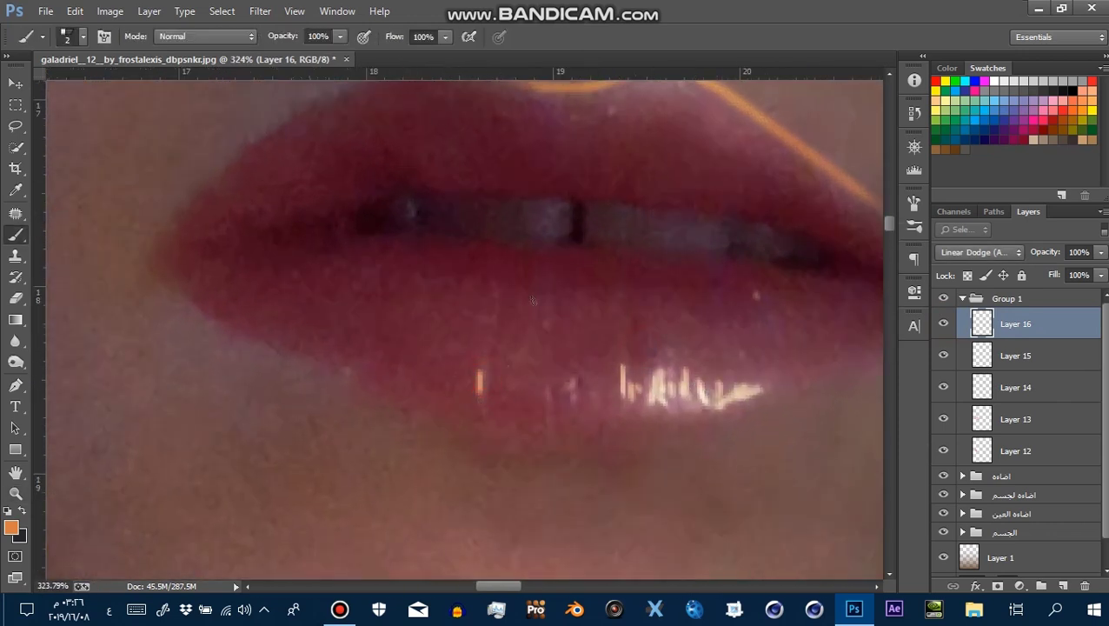
pyautogui.press('z')
pyautogui.moveTo(533, 302); pyautogui.dragTo(470, 272)
pyautogui.moveTo(595, 228); pyautogui.dragTo(685, 312)
pyautogui.press('b')
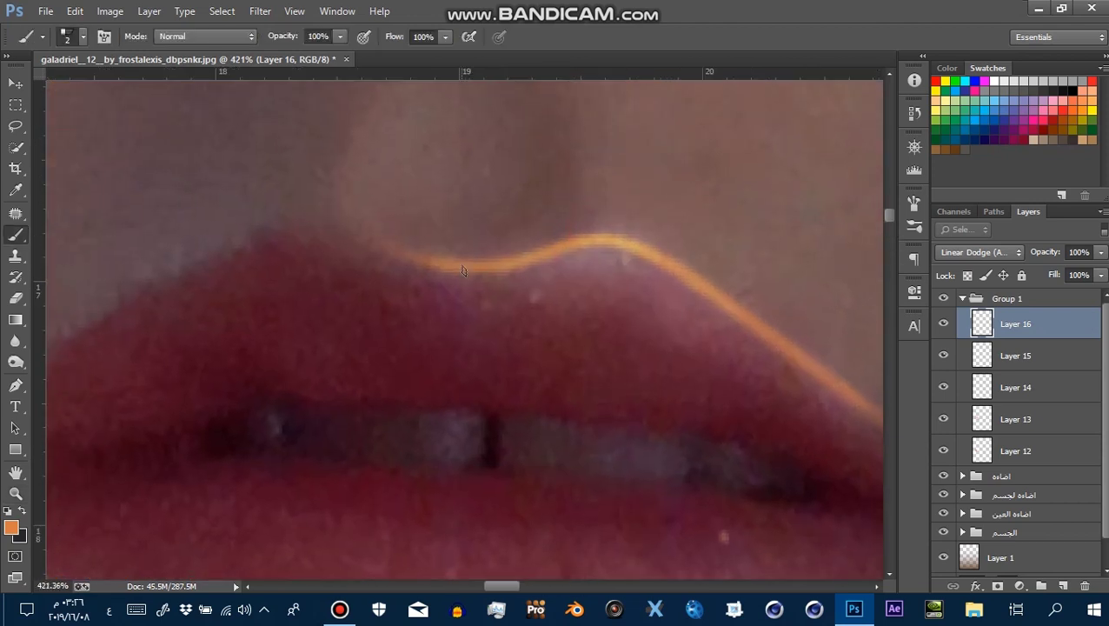
pyautogui.moveTo(479, 269); pyautogui.dragTo(408, 257)
# Undo the stray lip stroke and repaint the highlight further left
pyautogui.press('z')
pyautogui.moveTo(397, 248); pyautogui.dragTo(321, 186)
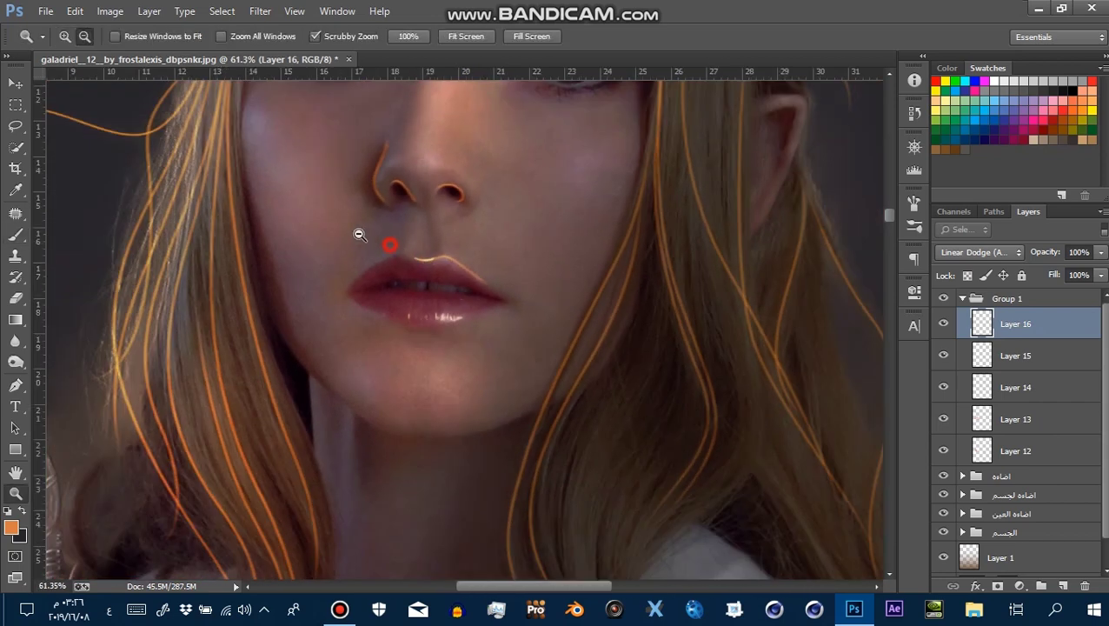
pyautogui.moveTo(515, 274); pyautogui.dragTo(668, 376)
pyautogui.press('b')
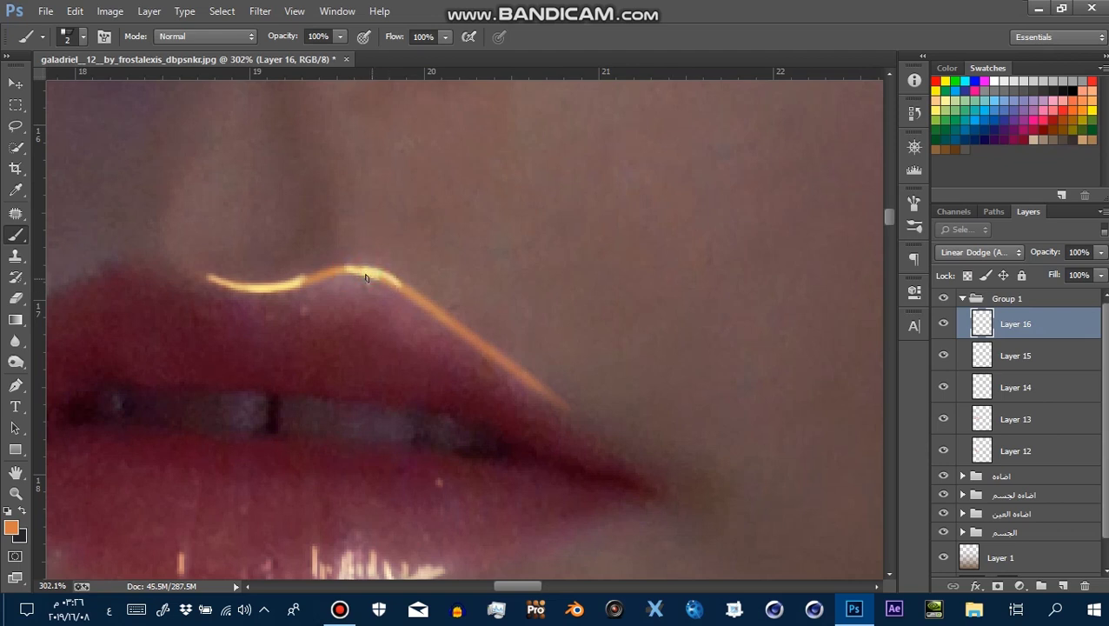
pyautogui.hotkey('ctrl', 'z')
pyautogui.moveTo(363, 271); pyautogui.dragTo(330, 277)
# Blur the bright glint on the lower lip to soften it
pyautogui.click(15, 342)
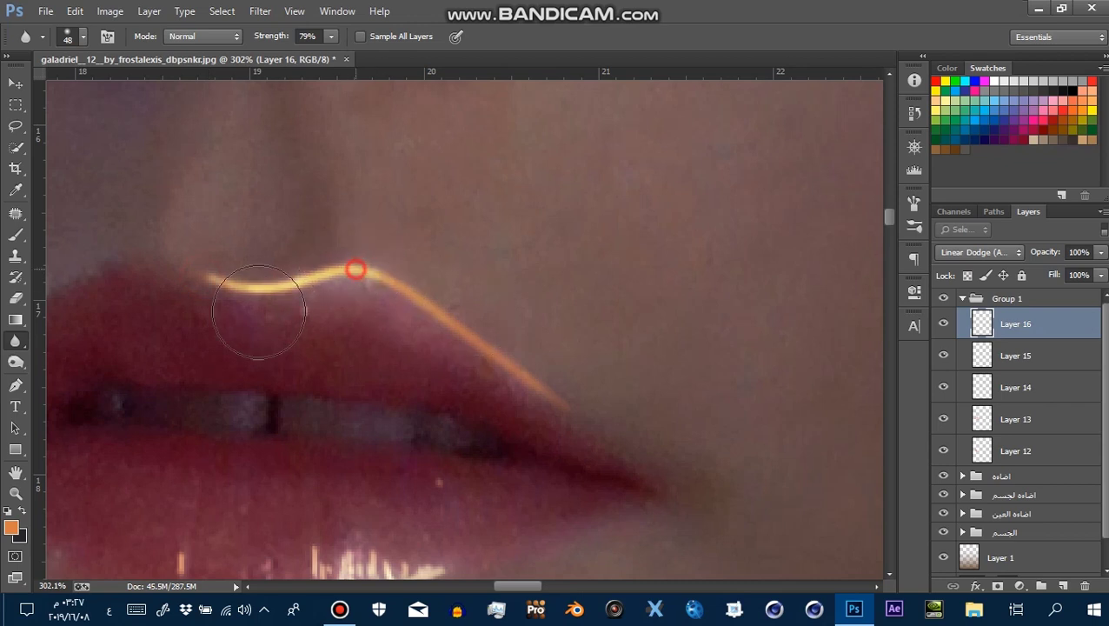
pyautogui.press('z')
pyautogui.keyDown('alt'); pyautogui.click(240, 272); pyautogui.keyUp('alt')
pyautogui.click(233, 323)
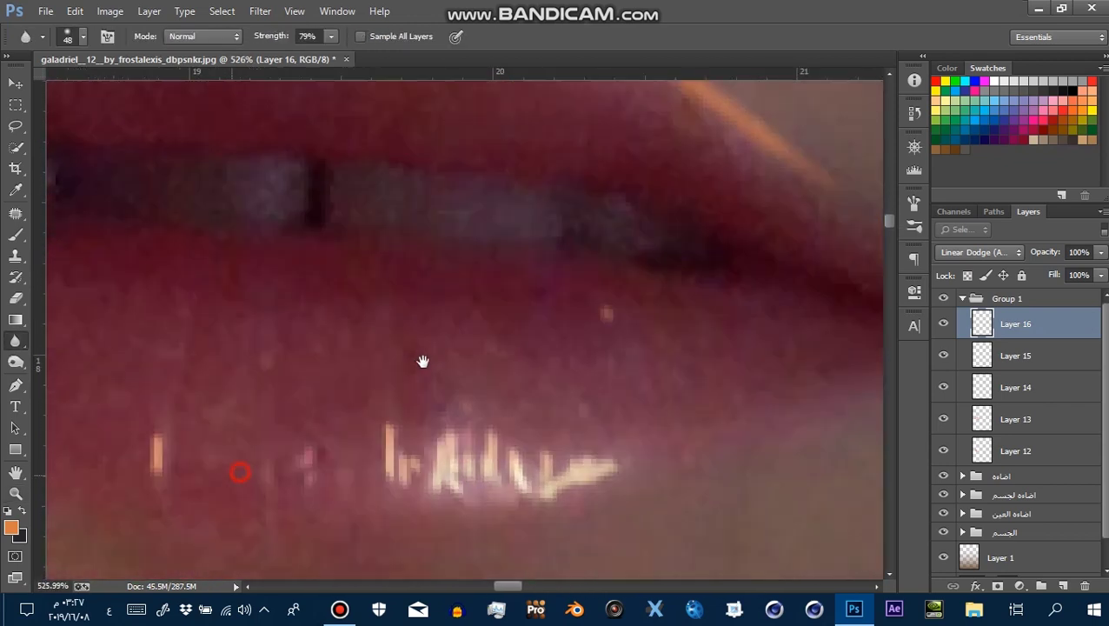
pyautogui.moveTo(215, 420)
pyautogui.mouseDown()
pyautogui.moveTo(428, 388)
pyautogui.moveTo(649, 426)
pyautogui.moveTo(721, 402)
pyautogui.mouseUp()
pyautogui.press('z')
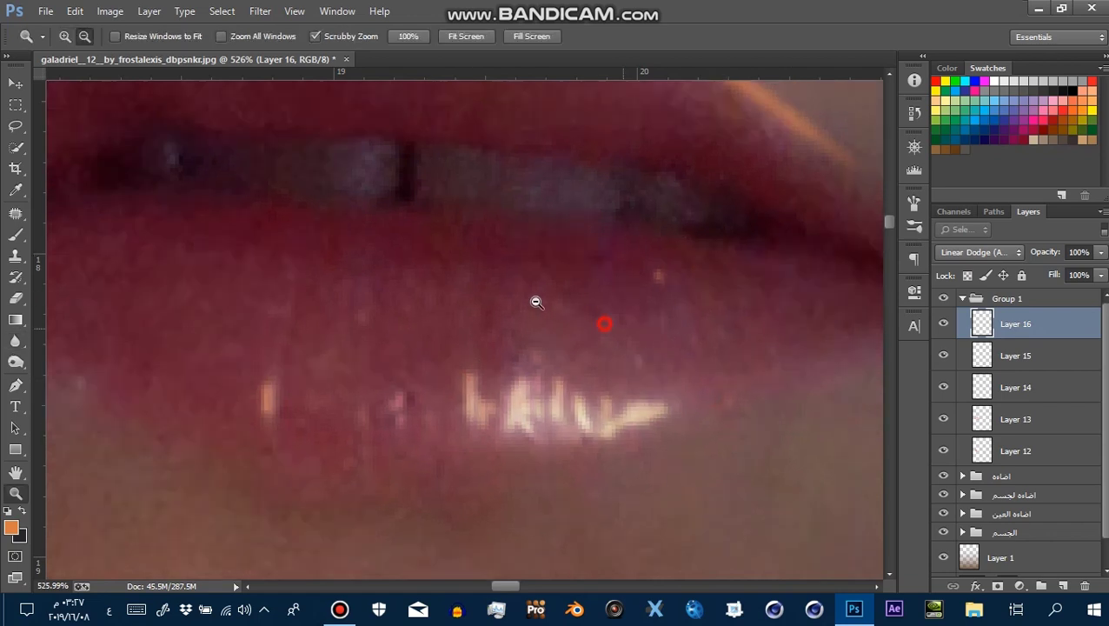
pyautogui.moveTo(608, 338); pyautogui.dragTo(563, 310)
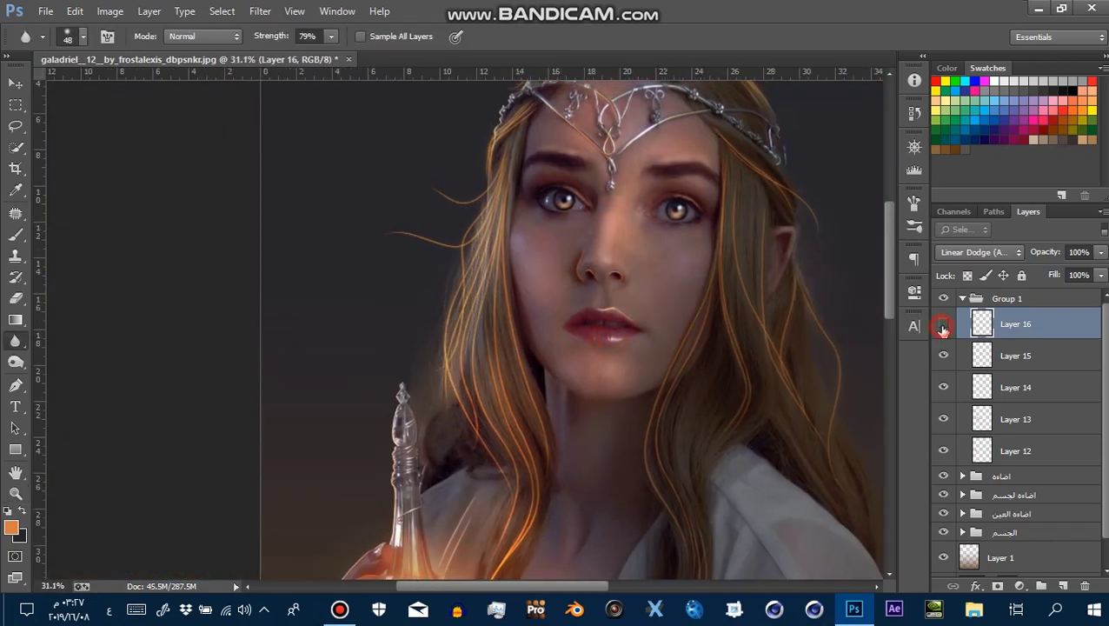
# Paint an orange rim light along the nostril curve with a fine brush
pyautogui.press('z')
pyautogui.moveTo(593, 256); pyautogui.dragTo(704, 371)
pyautogui.moveTo(569, 342)
pyautogui.mouseDown()
pyautogui.moveTo(641, 398)
pyautogui.moveTo(599, 397)
pyautogui.moveTo(637, 454)
pyautogui.moveTo(695, 470)
pyautogui.moveTo(317, 418)
pyautogui.mouseUp()
pyautogui.press('b')
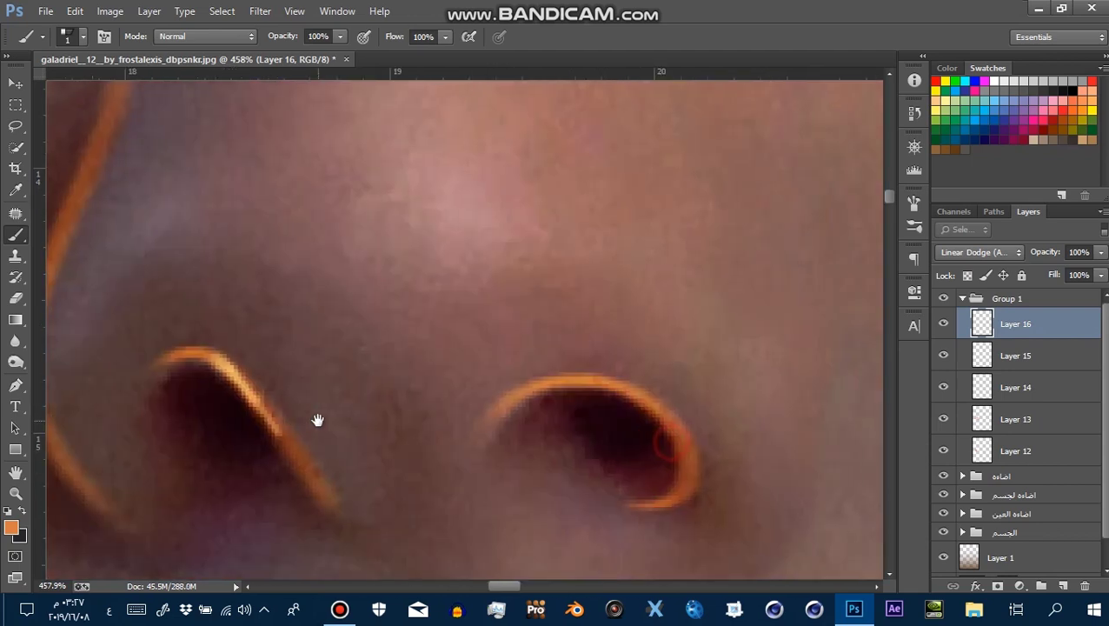
pyautogui.moveTo(696, 423); pyautogui.dragTo(575, 382)
# Paint the orange rim light down the nose edge, redoing the too-bright lower part
pyautogui.moveTo(254, 376); pyautogui.dragTo(556, 342)
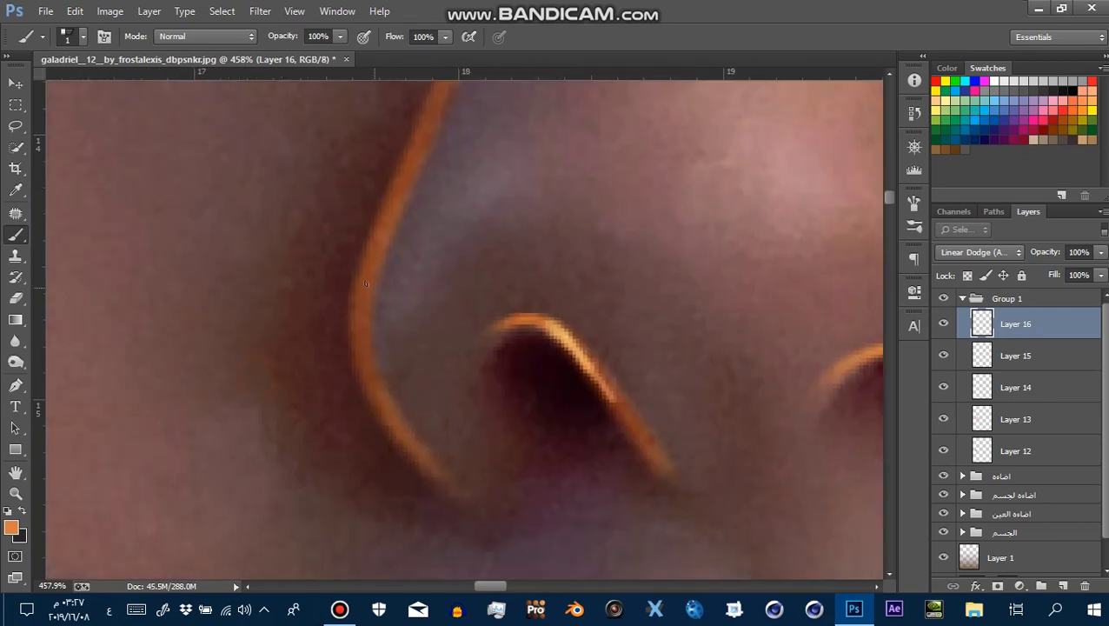
pyautogui.moveTo(365, 283); pyautogui.dragTo(362, 289)
pyautogui.moveTo(359, 330); pyautogui.dragTo(370, 372)
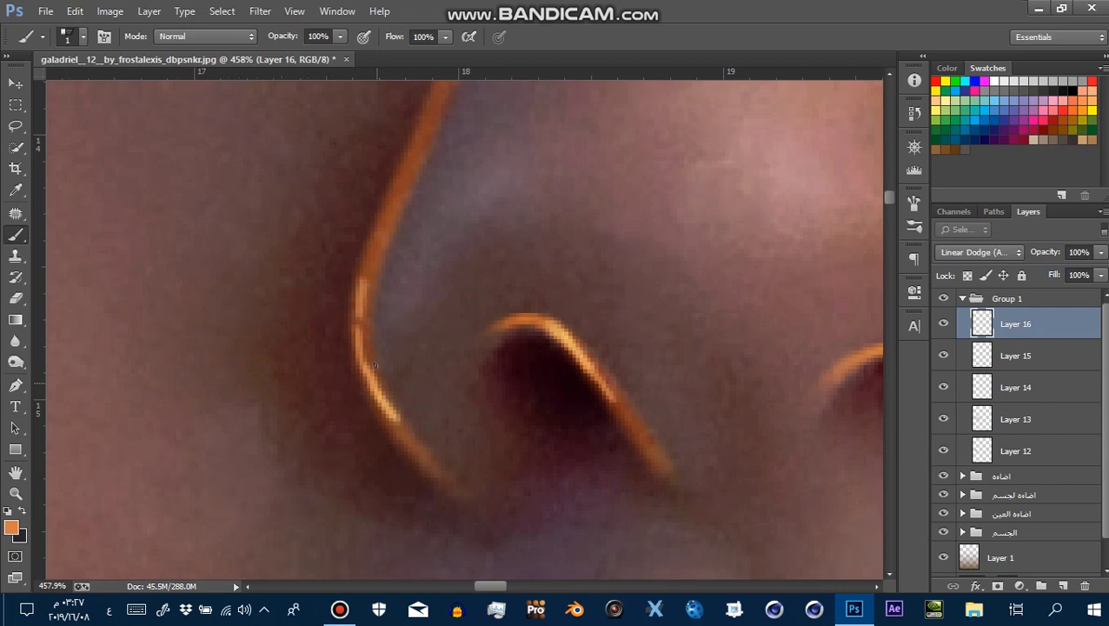
pyautogui.hotkey('ctrl', 'z')
pyautogui.moveTo(365, 291); pyautogui.dragTo(361, 309)
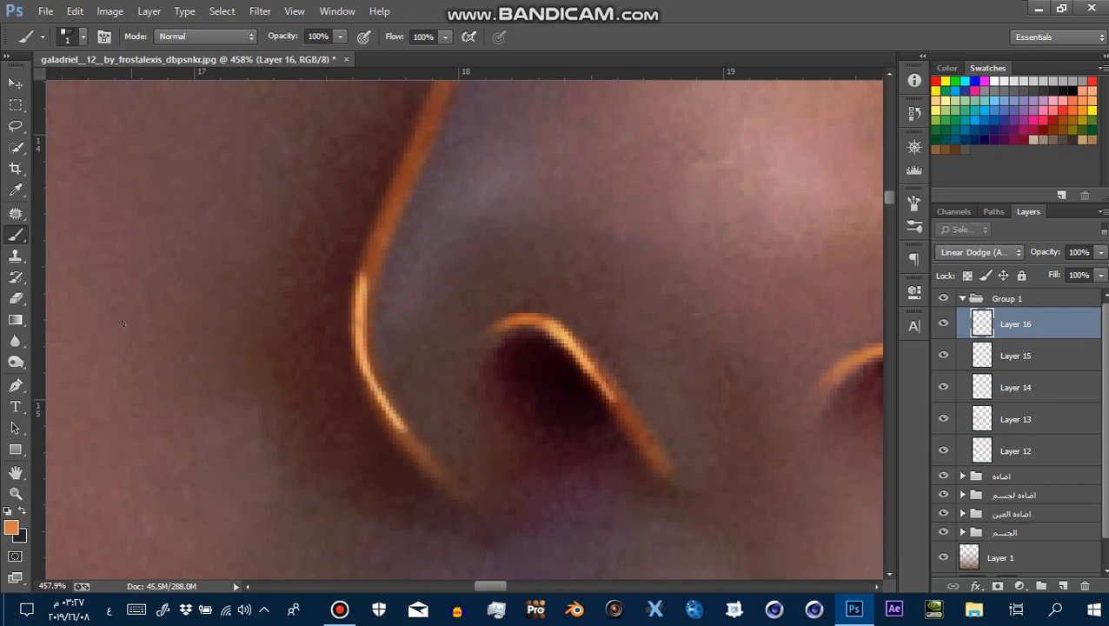
# Soften the nose rim light with the Blur tool
pyautogui.click(30, 338)
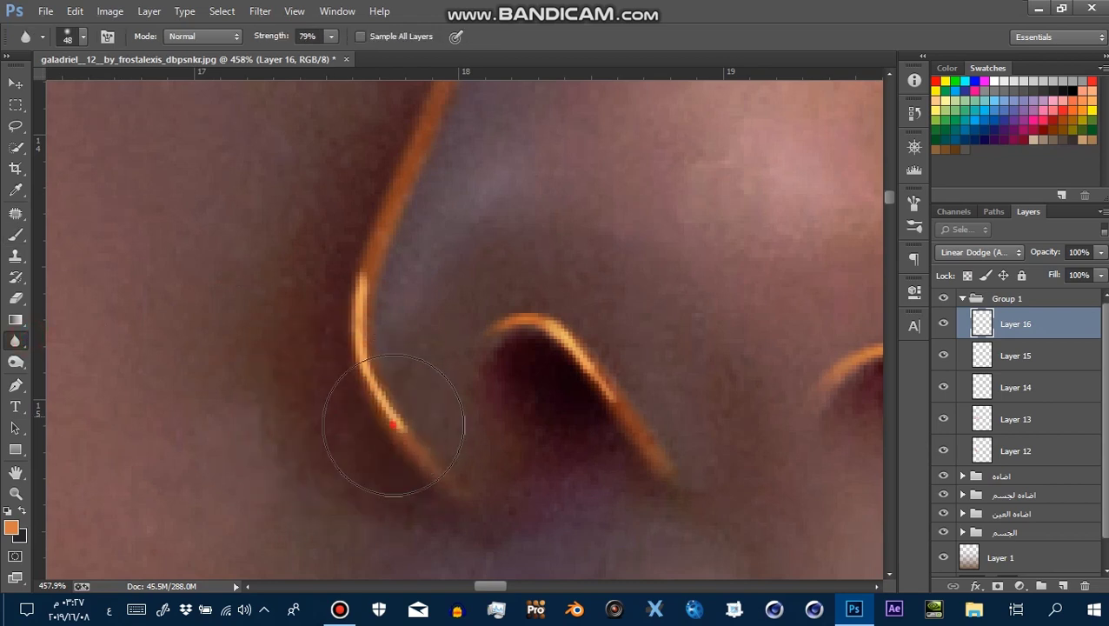
pyautogui.moveTo(527, 307)
pyautogui.mouseDown()
pyautogui.moveTo(680, 421)
pyautogui.moveTo(527, 337)
pyautogui.mouseUp()
pyautogui.press('z')
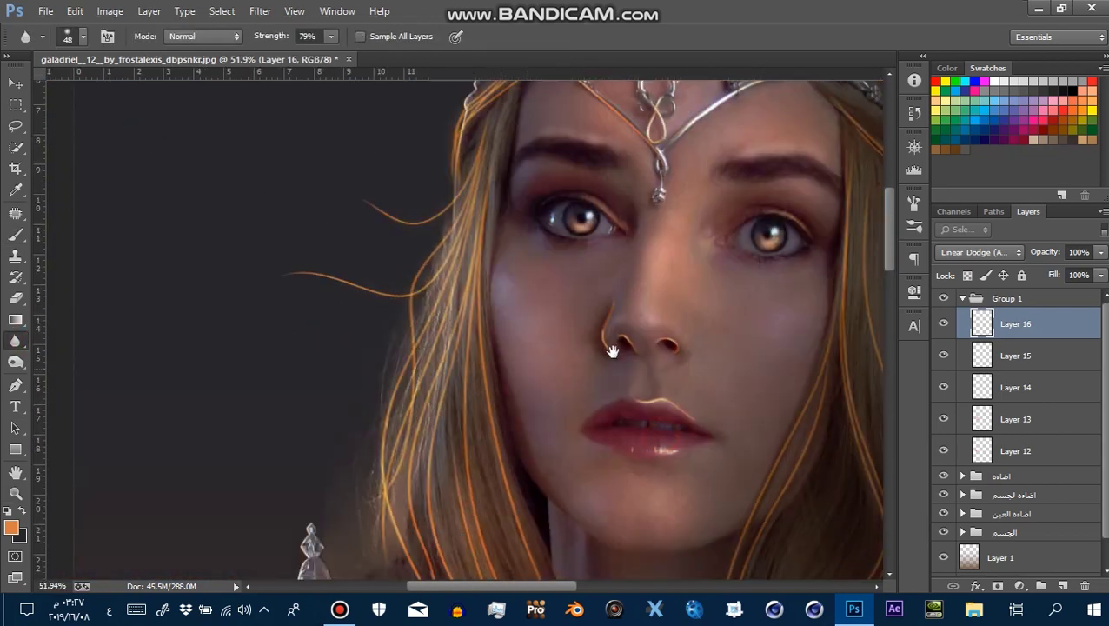
pyautogui.scroll(5, 527, 337)
pyautogui.press('z')
pyautogui.click(596, 217)
pyautogui.moveTo(498, 168); pyautogui.dragTo(592, 248)
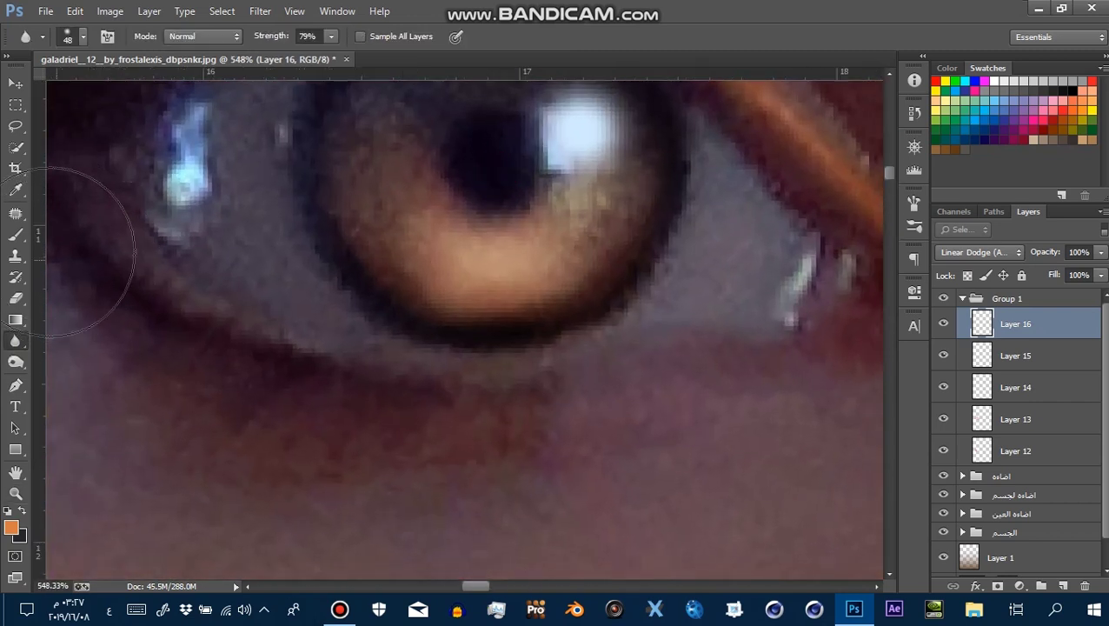
# Add a new Layer 17 and sample a lighter tan colour from the iris
pyautogui.click(15, 234)
pyautogui.moveTo(476, 243); pyautogui.dragTo(500, 250)
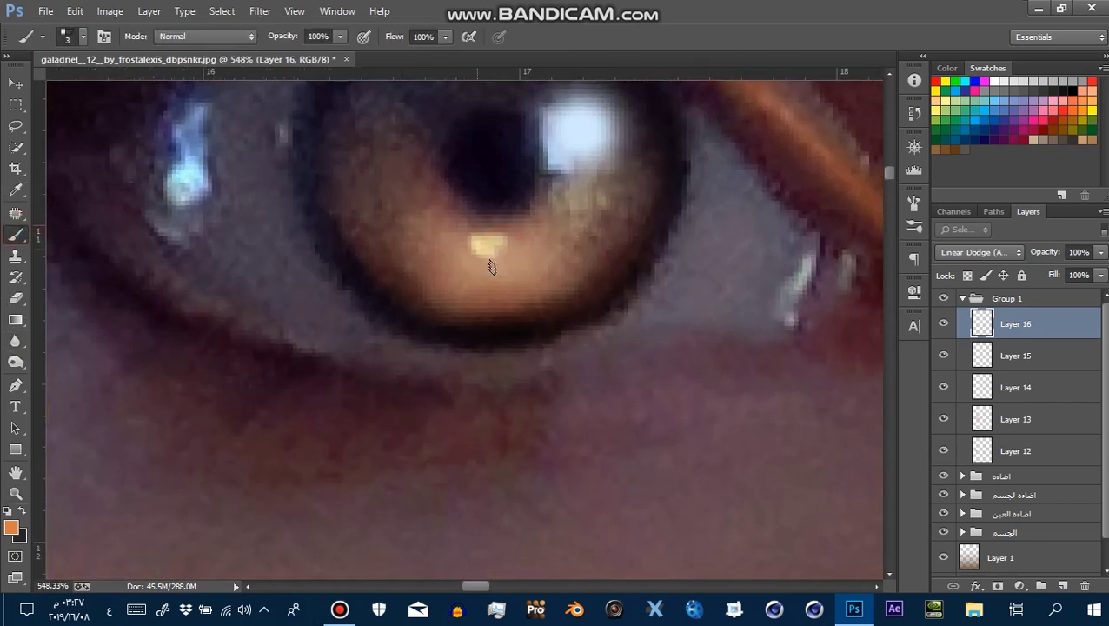
pyautogui.hotkey('ctrl', 'z')
pyautogui.click(1062, 585)
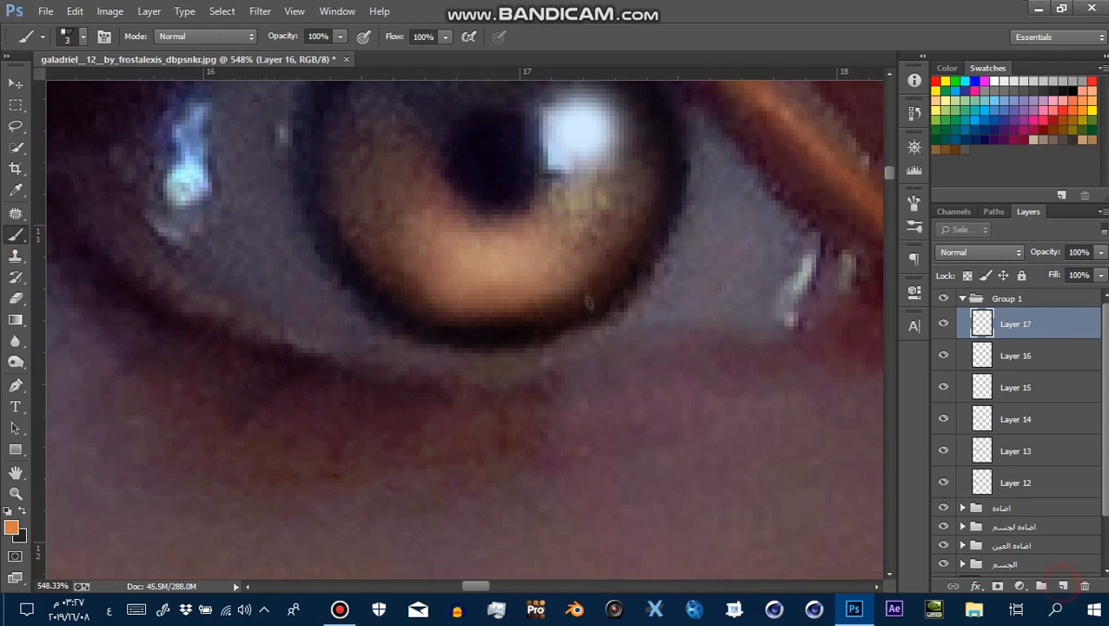
pyautogui.keyDown('alt'); pyautogui.click(507, 263); pyautogui.keyUp('alt')
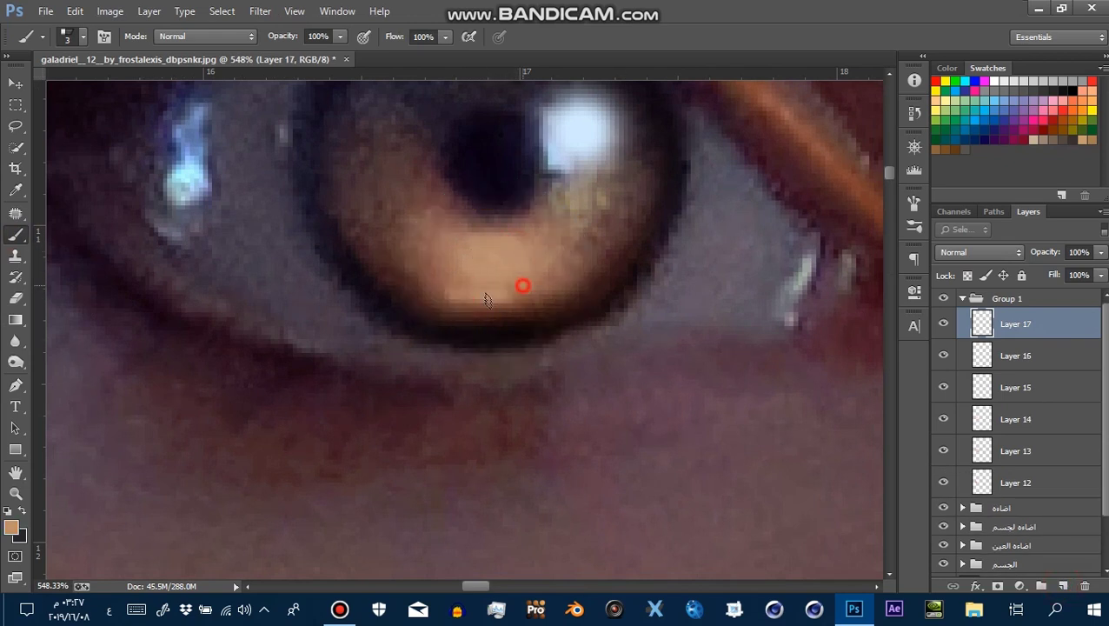
# Set Layer 17's blend mode to Linear Dodge (Add)
pyautogui.click(980, 252)
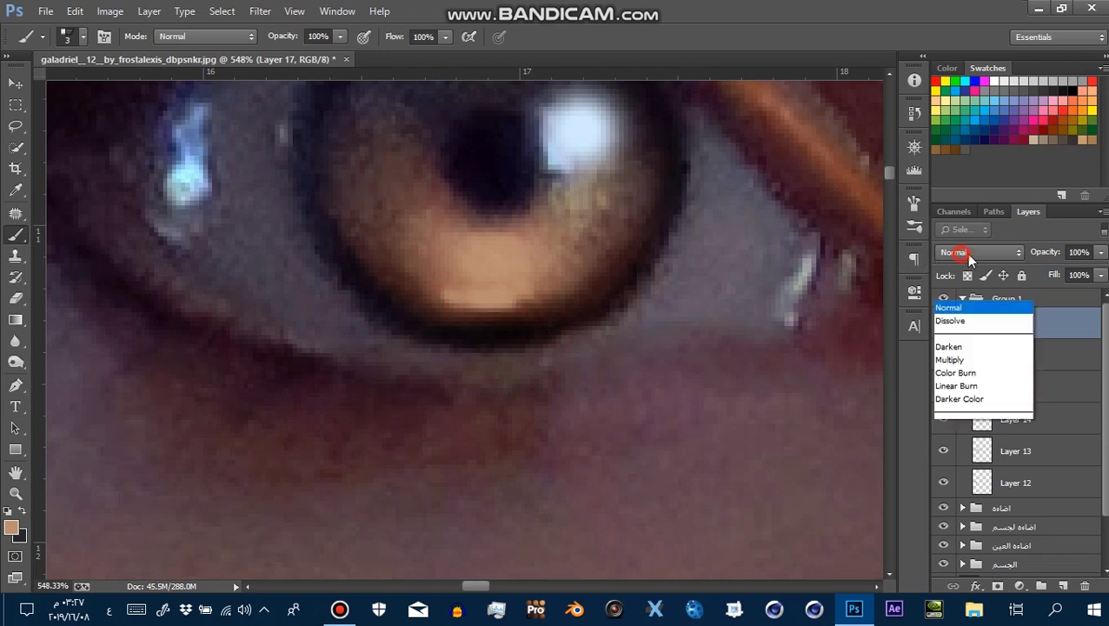
pyautogui.click(978, 164)
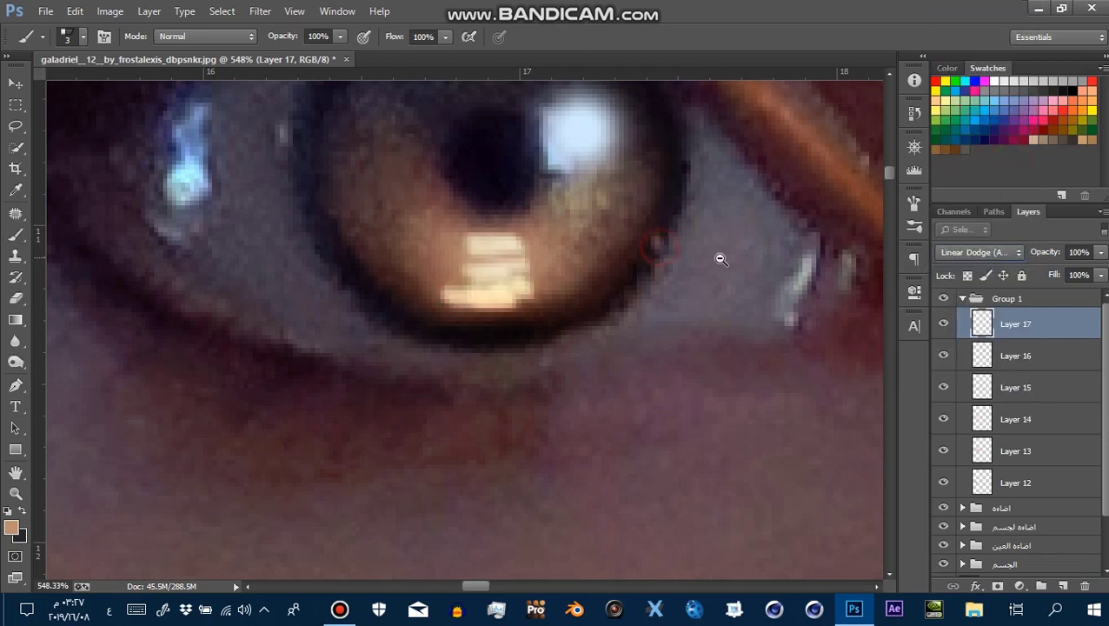
pyautogui.moveTo(718, 257); pyautogui.dragTo(567, 223)
pyautogui.moveTo(579, 274); pyautogui.dragTo(410, 274)
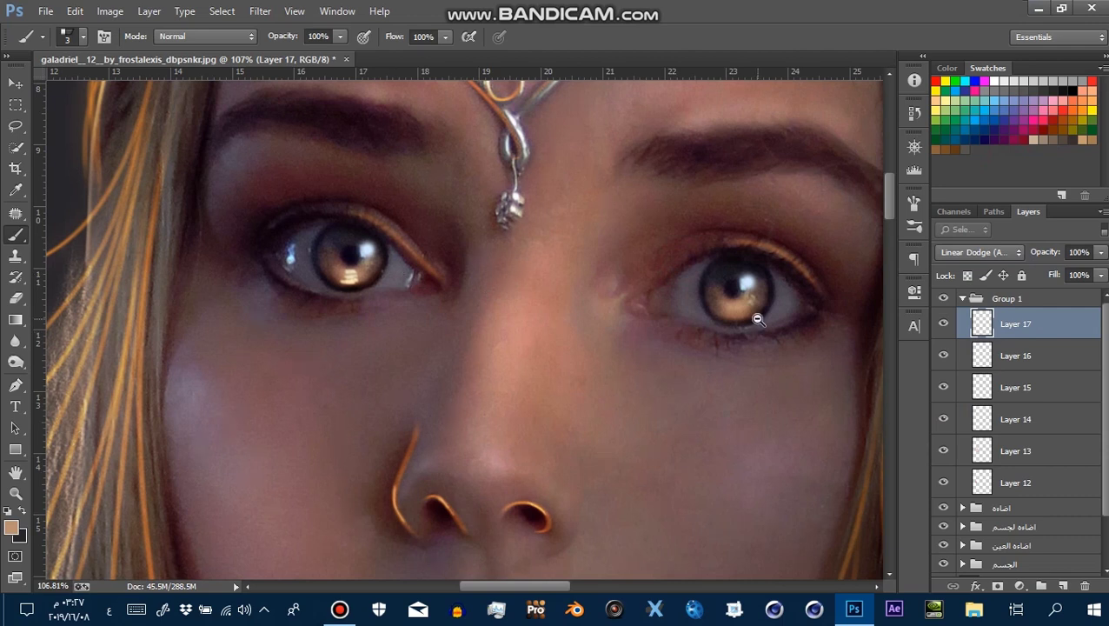
pyautogui.moveTo(758, 319); pyautogui.dragTo(800, 319)
pyautogui.moveTo(669, 347); pyautogui.dragTo(834, 342)
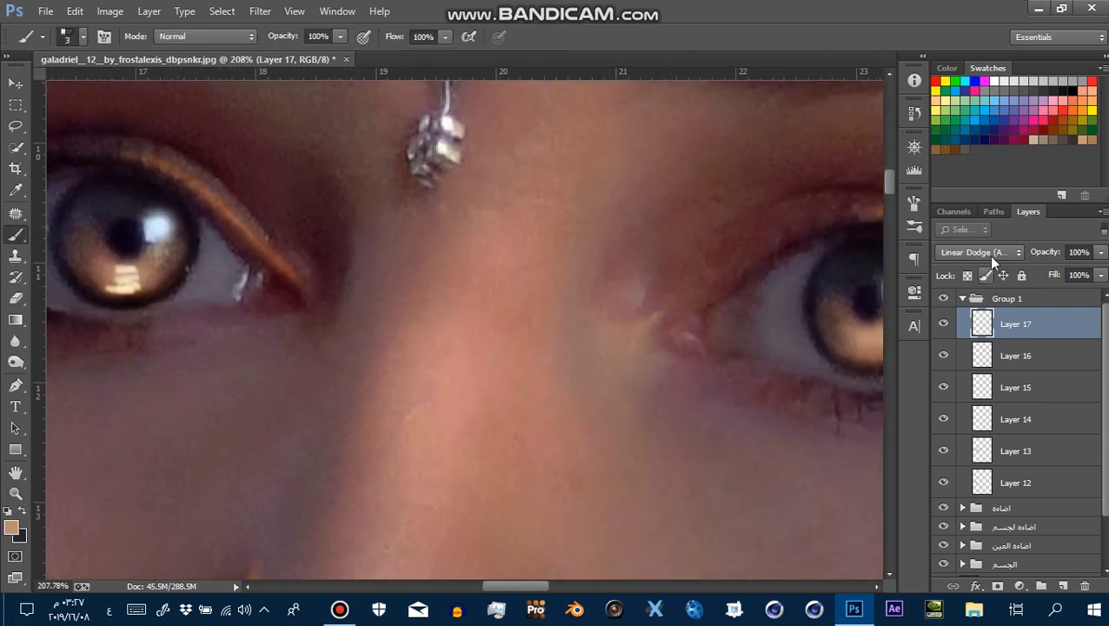
# Try Color Dodge and Overlay on Layer 17, then return to Linear Dodge (Add)
pyautogui.click(987, 252)
pyautogui.click(975, 150)
pyautogui.click(978, 253)
pyautogui.click(963, 202)
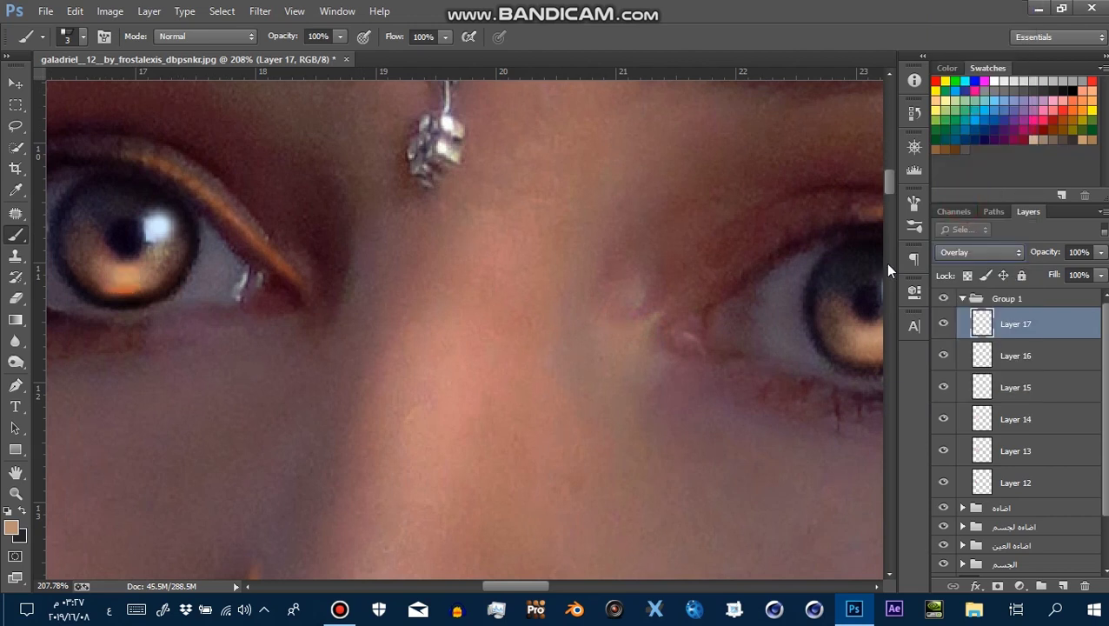
pyautogui.click(978, 252)
pyautogui.click(978, 161)
pyautogui.click(1100, 252)
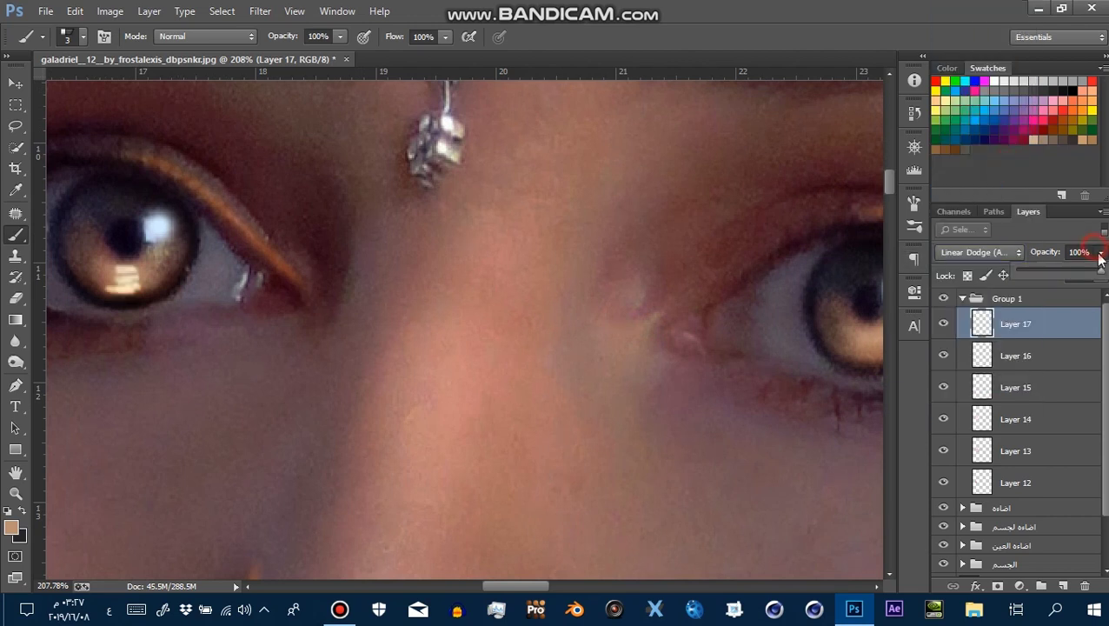
pyautogui.click(595, 315)
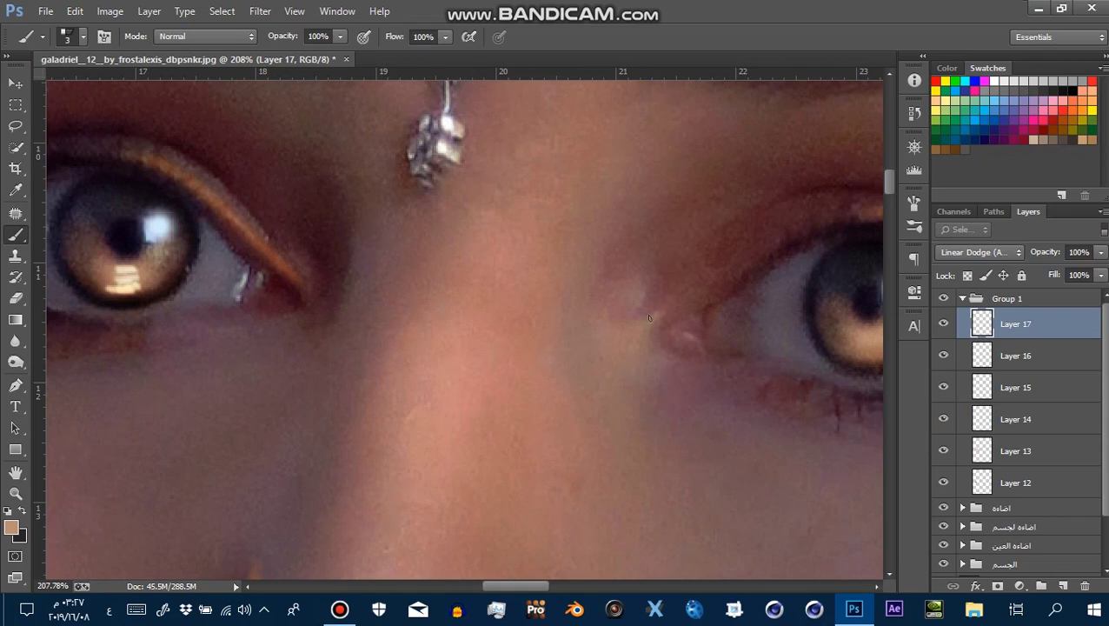
# Soften the iris highlight with the Blur tool
pyautogui.moveTo(648, 317); pyautogui.dragTo(314, 302)
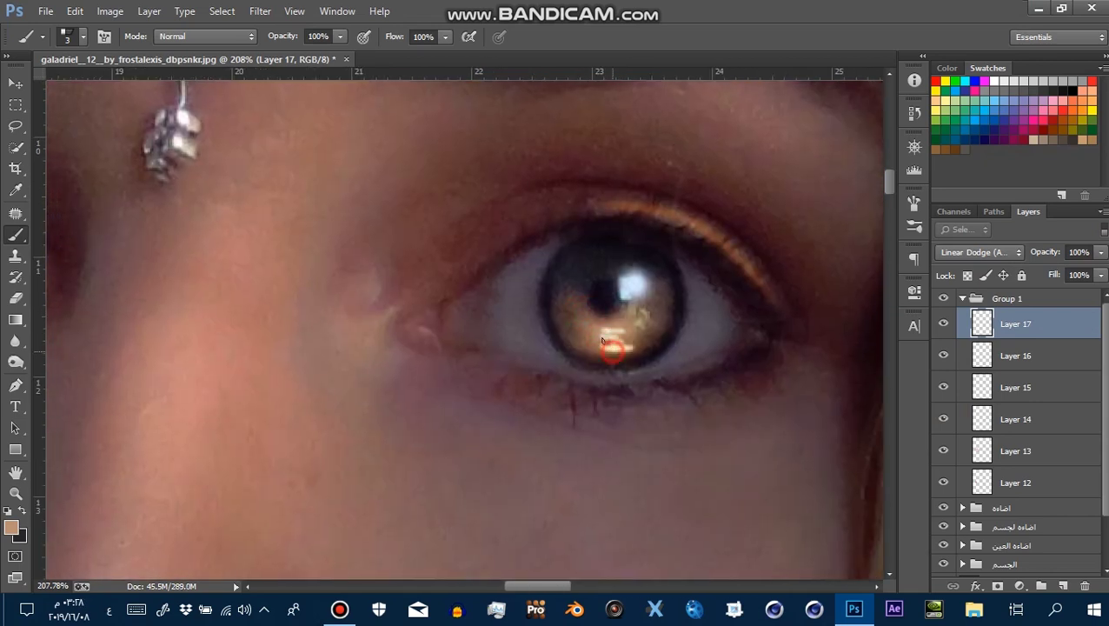
pyautogui.press('z')
pyautogui.moveTo(495, 304)
pyautogui.mouseDown()
pyautogui.moveTo(477, 369)
pyautogui.moveTo(521, 368)
pyautogui.mouseUp()
pyautogui.press('r')
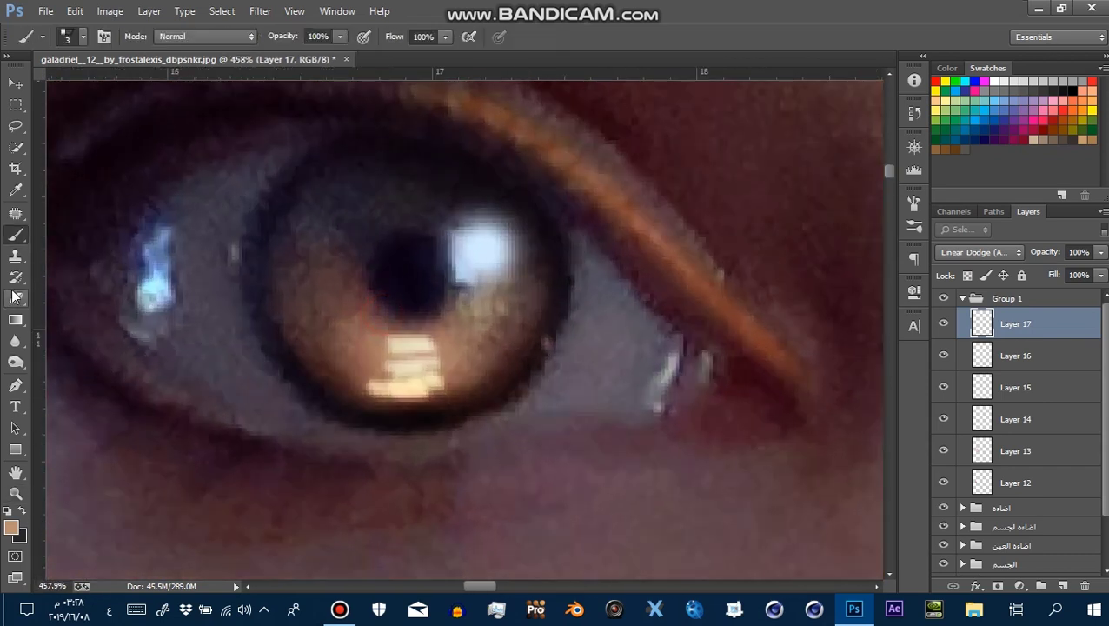
pyautogui.click(15, 341)
pyautogui.moveTo(382, 362)
pyautogui.mouseDown()
pyautogui.moveTo(368, 351)
pyautogui.moveTo(384, 370)
pyautogui.moveTo(440, 366)
pyautogui.moveTo(422, 323)
pyautogui.moveTo(458, 353)
pyautogui.moveTo(421, 391)
pyautogui.moveTo(465, 383)
pyautogui.moveTo(471, 343)
pyautogui.moveTo(417, 359)
pyautogui.mouseUp()
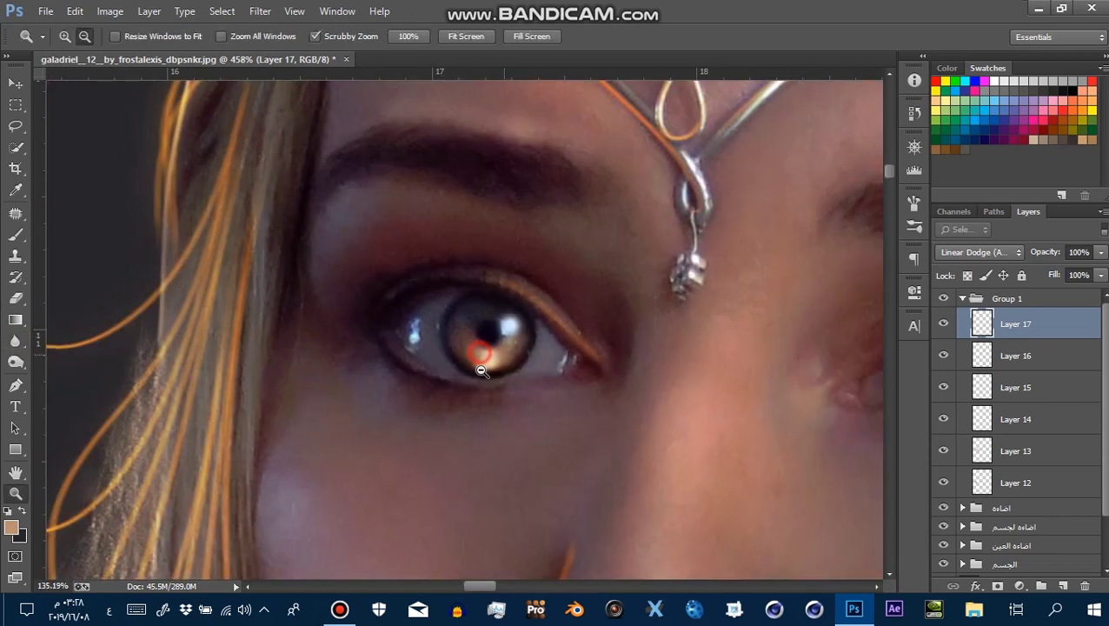
pyautogui.moveTo(611, 395)
pyautogui.mouseDown()
pyautogui.moveTo(739, 334)
pyautogui.moveTo(800, 329)
pyautogui.moveTo(789, 360)
pyautogui.moveTo(773, 317)
pyautogui.moveTo(780, 358)
pyautogui.moveTo(787, 322)
pyautogui.mouseUp()
# Compare Layer 17 hidden and shown, then lower its opacity to 73%
pyautogui.press('z')
pyautogui.moveTo(739, 352)
pyautogui.mouseDown()
pyautogui.moveTo(581, 313)
pyautogui.moveTo(716, 337)
pyautogui.moveTo(691, 251)
pyautogui.mouseUp()
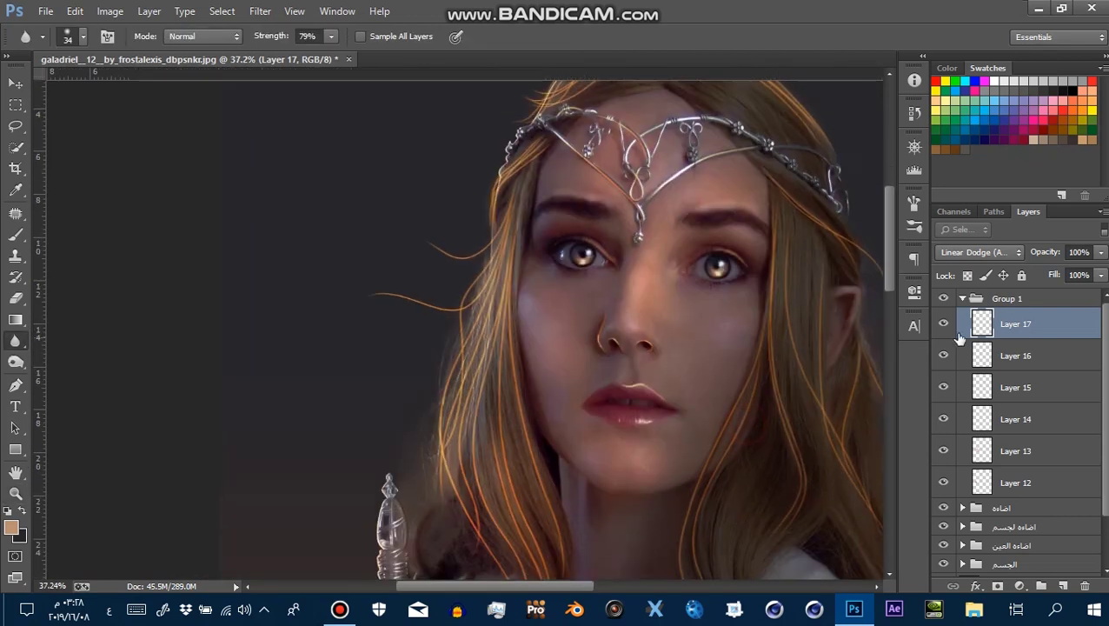
pyautogui.click(943, 324)
pyautogui.click(943, 329)
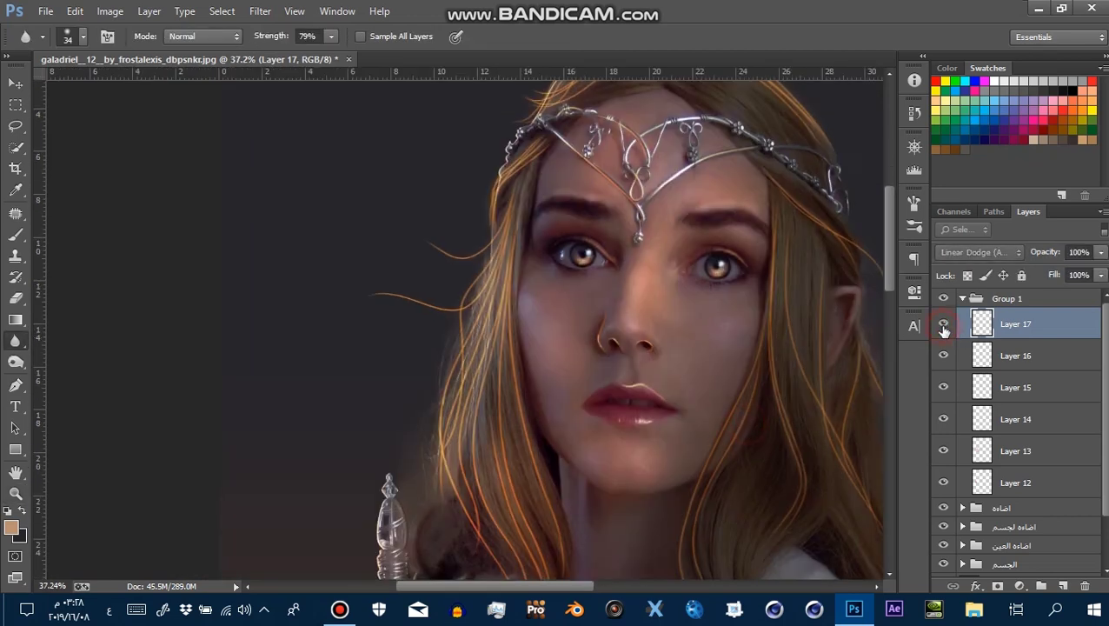
pyautogui.click(1101, 252)
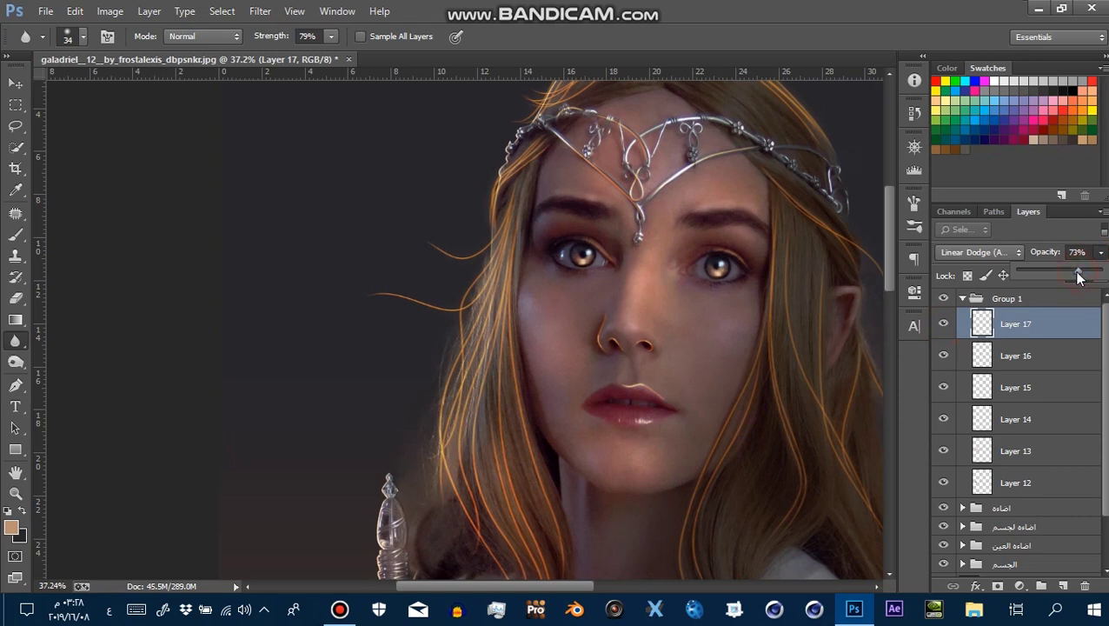
pyautogui.click(943, 325)
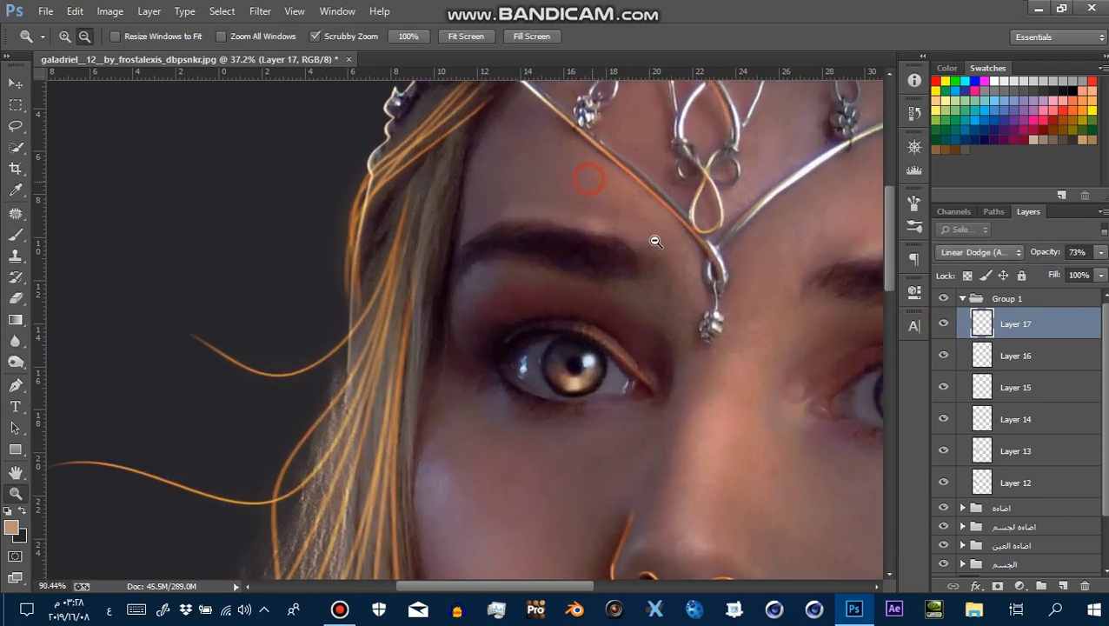
pyautogui.moveTo(575, 182); pyautogui.dragTo(608, 183)
# Paint a thin pale highlight stroke along the top of the eyebrow
pyautogui.click(339, 611)
pyautogui.click(338, 611)
pyautogui.moveTo(658, 254); pyautogui.dragTo(708, 260)
pyautogui.click(16, 235)
pyautogui.rightClick(467, 262)
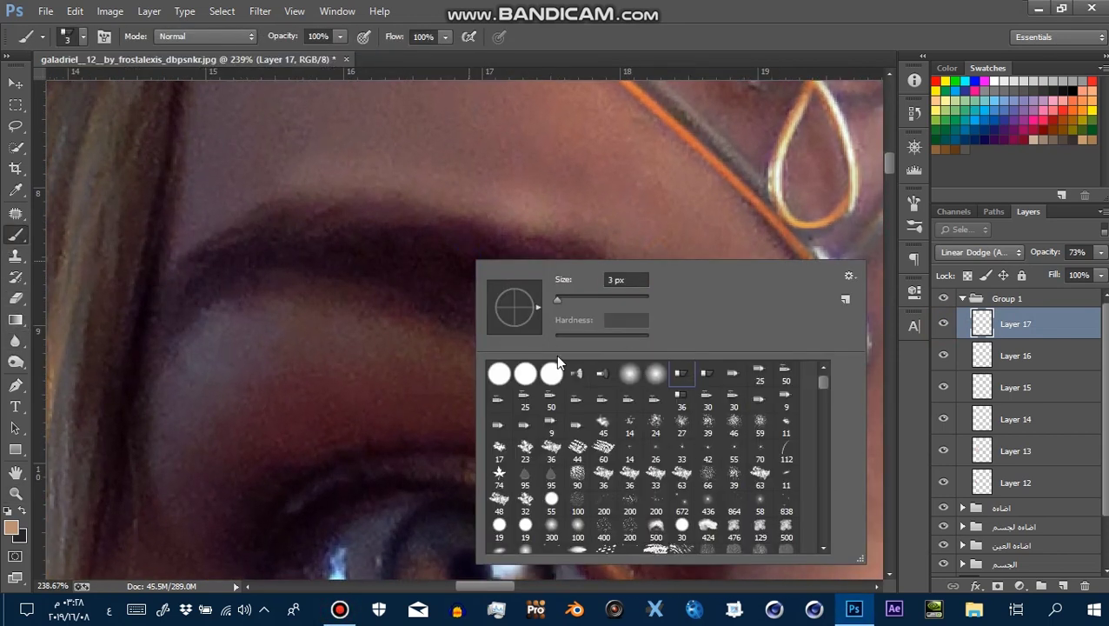
pyautogui.moveTo(481, 226); pyautogui.dragTo(528, 266)
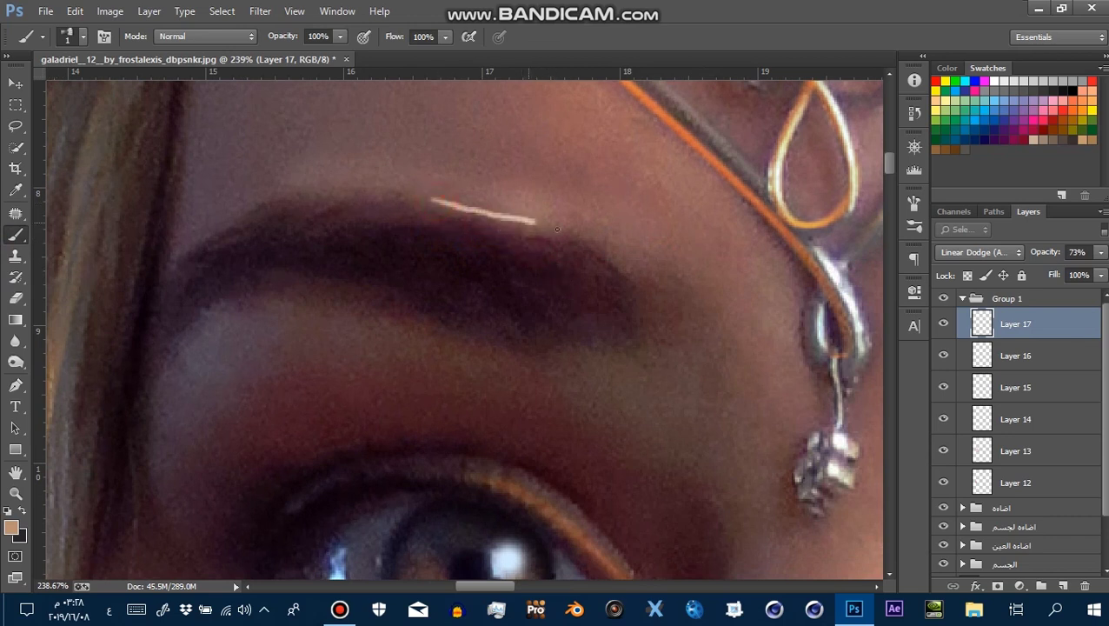
# Frame both eyebrows and toggle Layer 17 on and off to compare the highlights
pyautogui.hotkey('ctrl', '0')
pyautogui.click(737, 249)
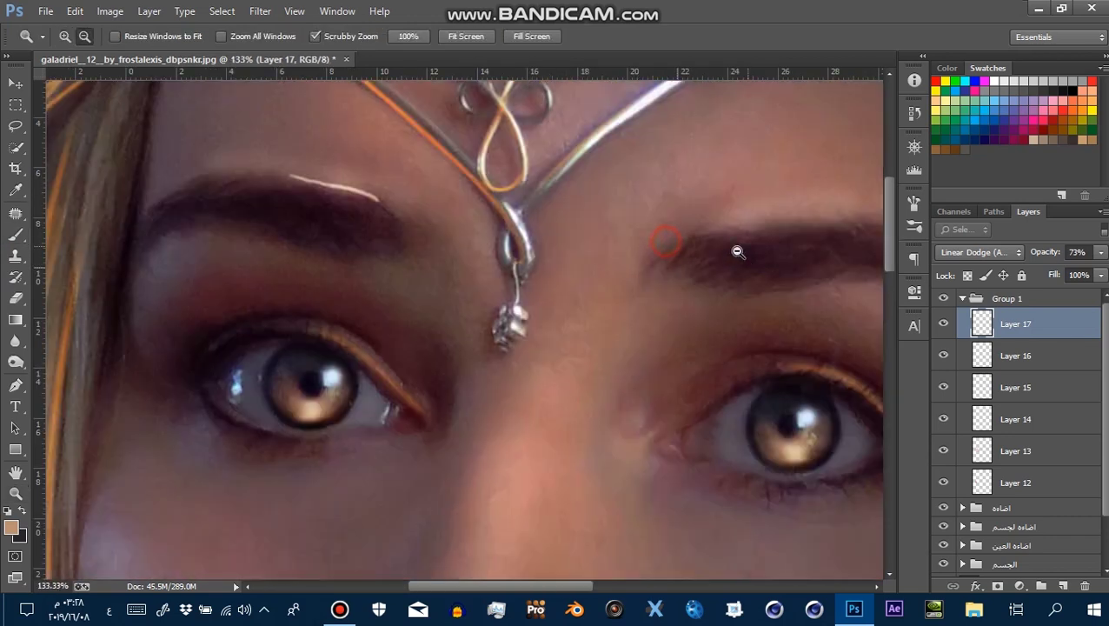
pyautogui.moveTo(738, 240); pyautogui.dragTo(638, 262)
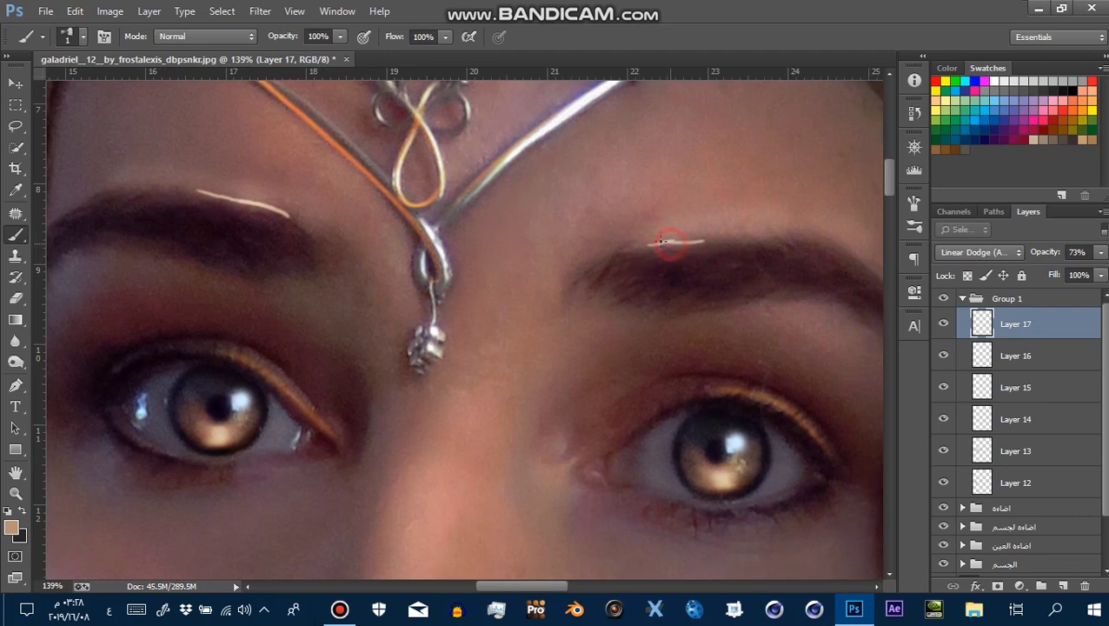
pyautogui.hotkey('ctrl', '0')
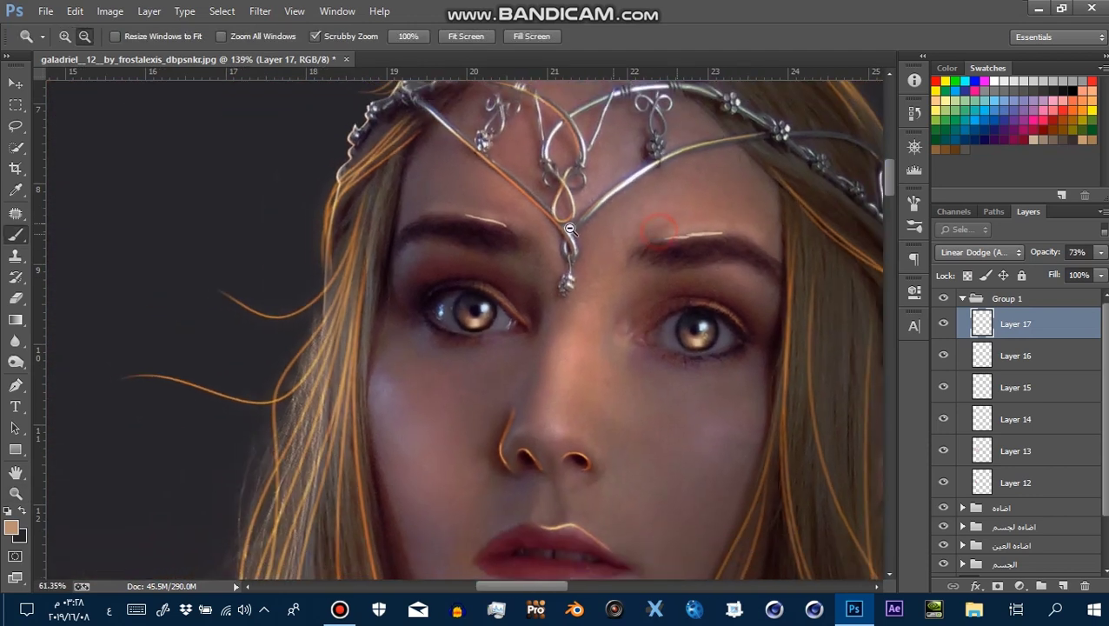
pyautogui.click(448, 230)
pyautogui.click(944, 323)
pyautogui.click(943, 323)
pyautogui.click(944, 323)
pyautogui.click(944, 323)
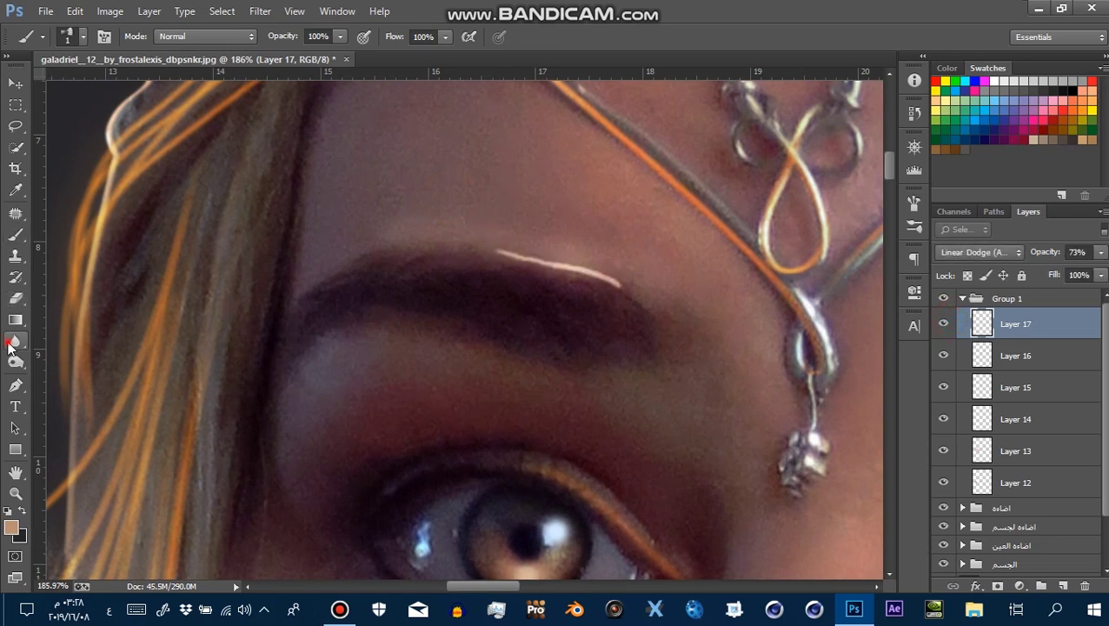
# Blur the white eyebrow highlight strokes with the Blur tool at 79% strength
pyautogui.click(14, 342)
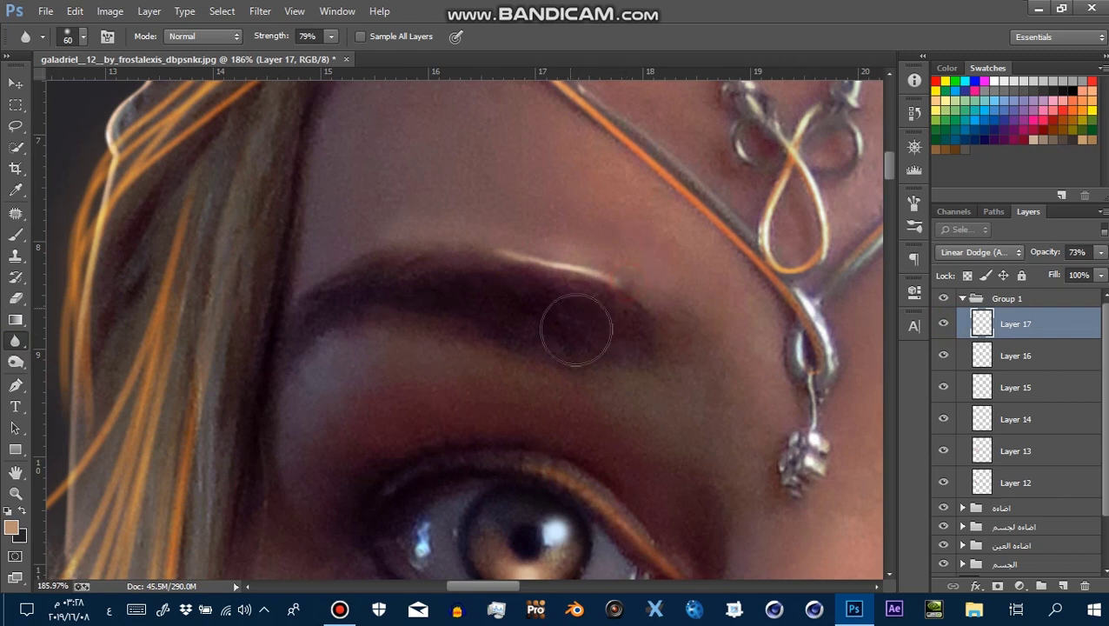
pyautogui.moveTo(574, 330); pyautogui.dragTo(161, 304)
pyautogui.moveTo(768, 287)
pyautogui.mouseDown()
pyautogui.moveTo(833, 293)
pyautogui.moveTo(610, 288)
pyautogui.moveTo(657, 275)
pyautogui.mouseUp()
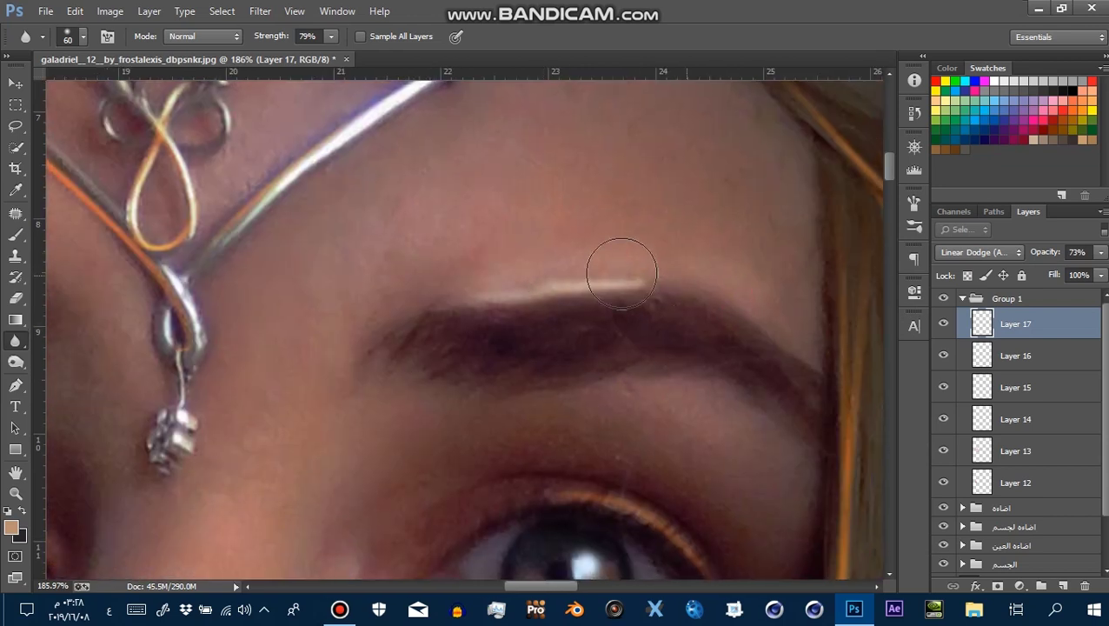
pyautogui.press('z')
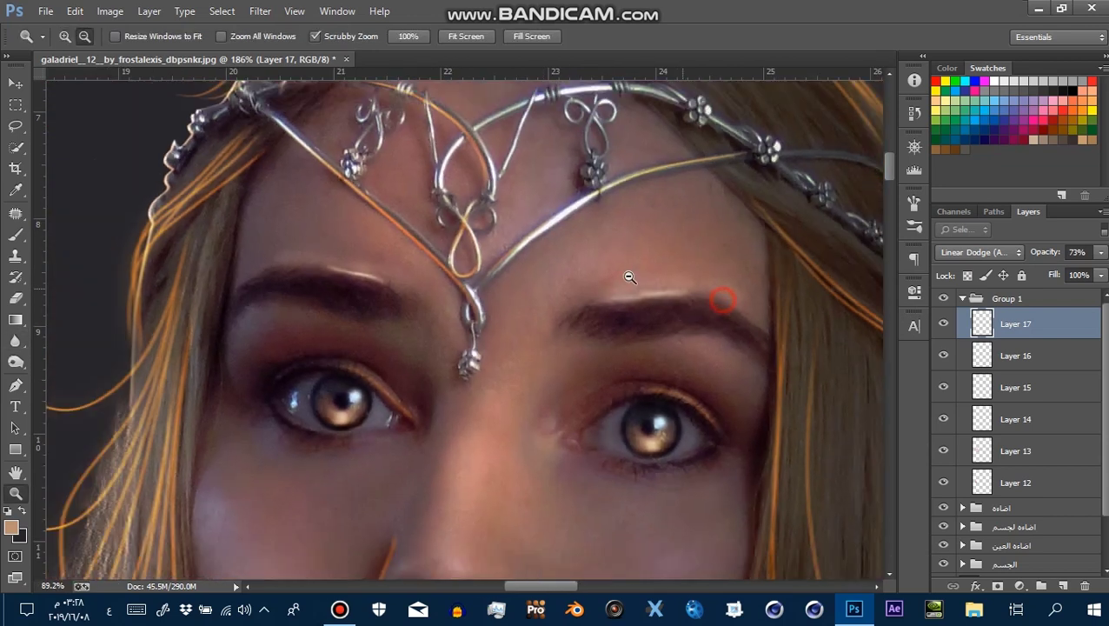
pyautogui.moveTo(628, 277); pyautogui.dragTo(522, 313)
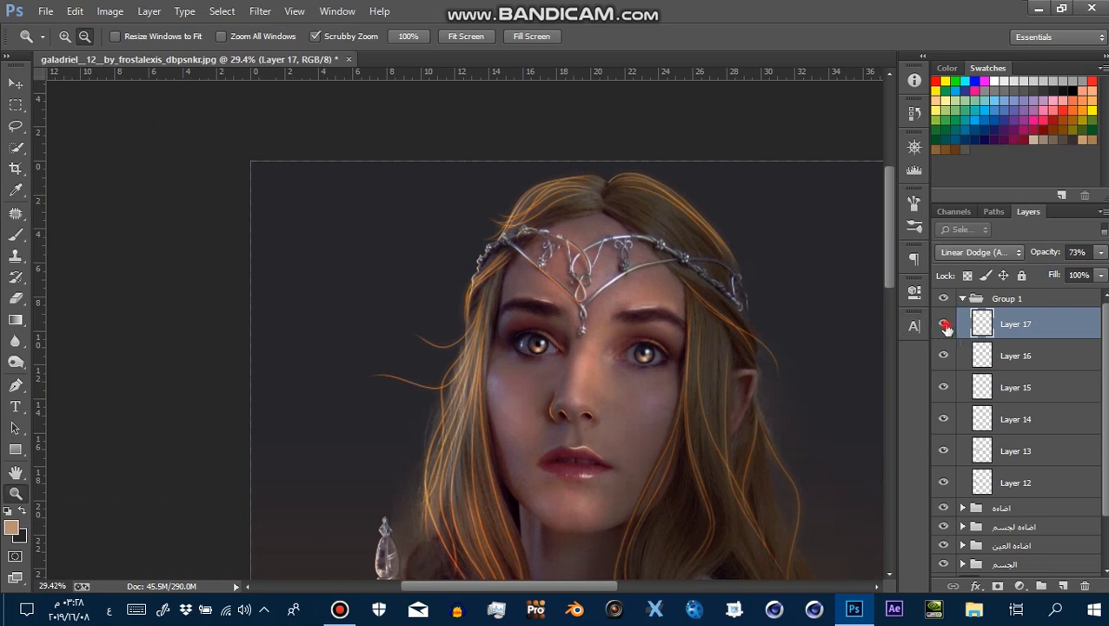
# Trace a pen path along the chin underside and up the left jawline
pyautogui.click(944, 323)
pyautogui.click(944, 324)
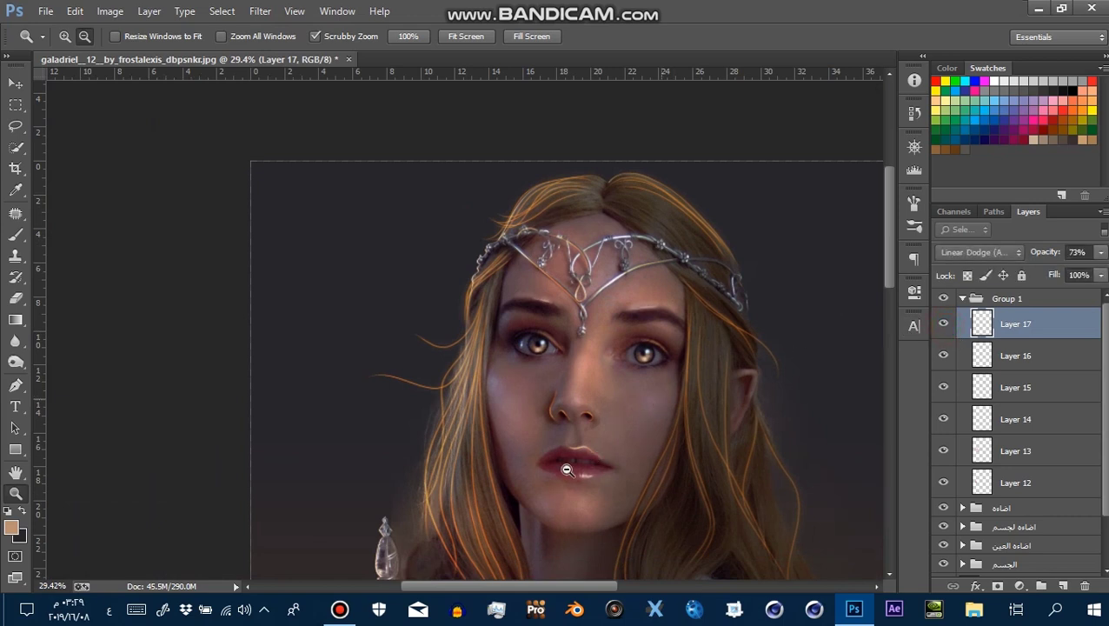
pyautogui.moveTo(569, 379)
pyautogui.mouseDown()
pyautogui.moveTo(520, 381)
pyautogui.moveTo(631, 427)
pyautogui.mouseUp()
pyautogui.click(16, 385)
pyautogui.moveTo(540, 404); pyautogui.dragTo(566, 420)
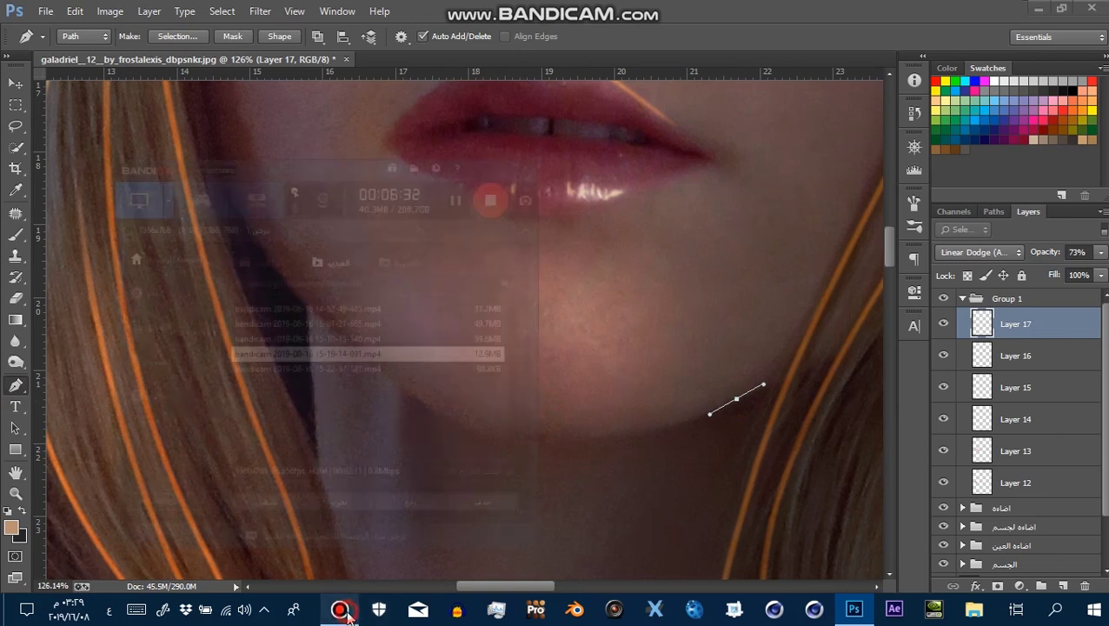
pyautogui.moveTo(504, 429); pyautogui.dragTo(415, 415)
pyautogui.moveTo(314, 311); pyautogui.dragTo(289, 291)
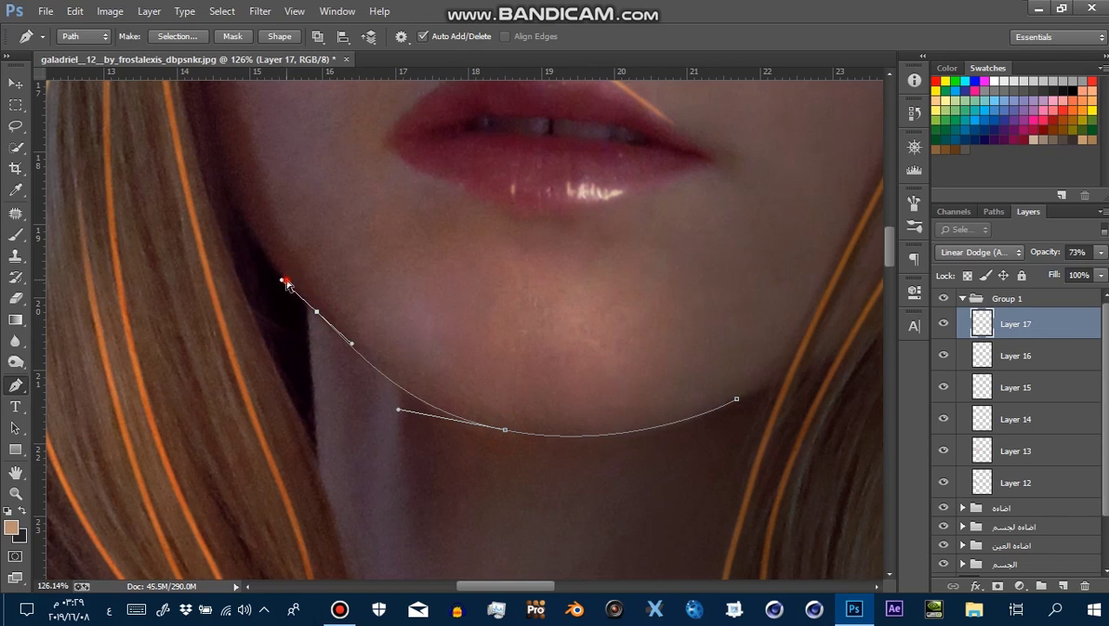
pyautogui.press('Escape')
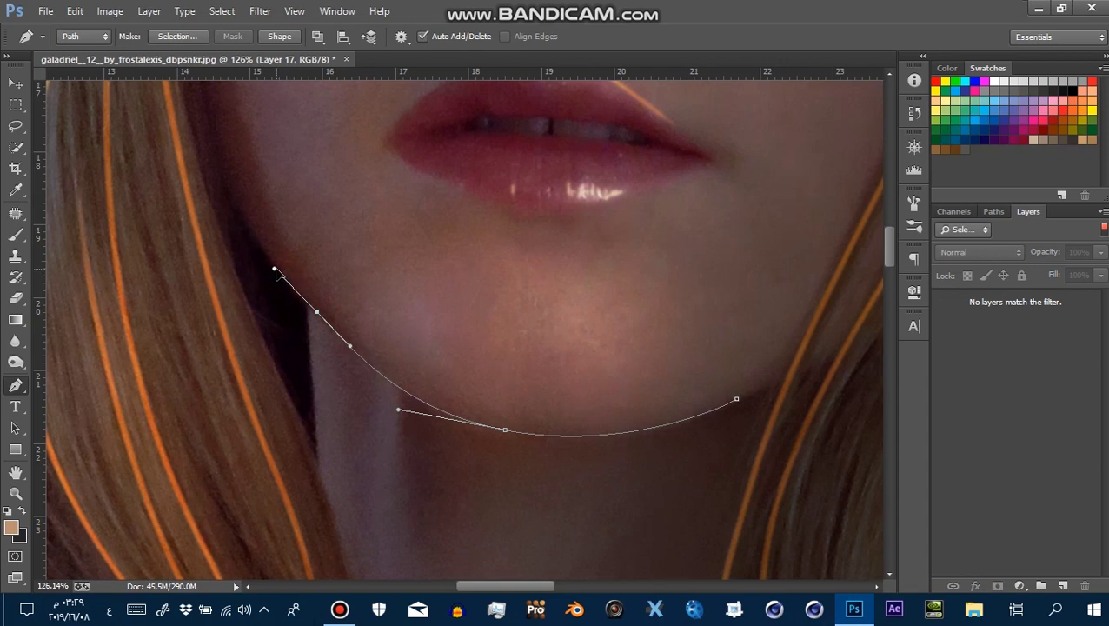
pyautogui.click(1102, 231)
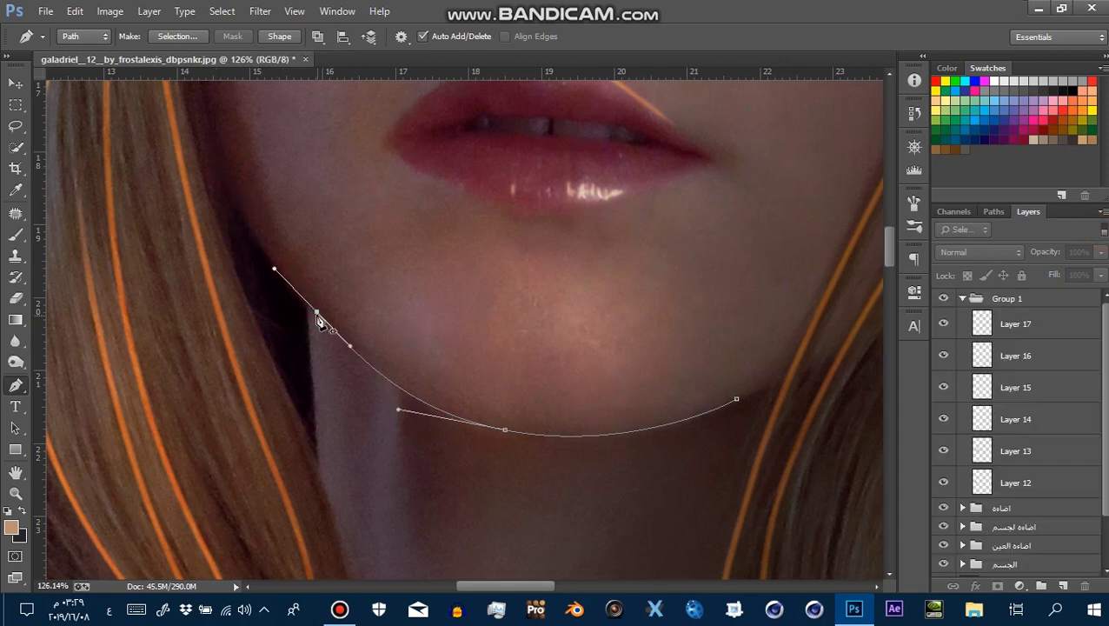
pyautogui.moveTo(230, 184); pyautogui.dragTo(216, 152)
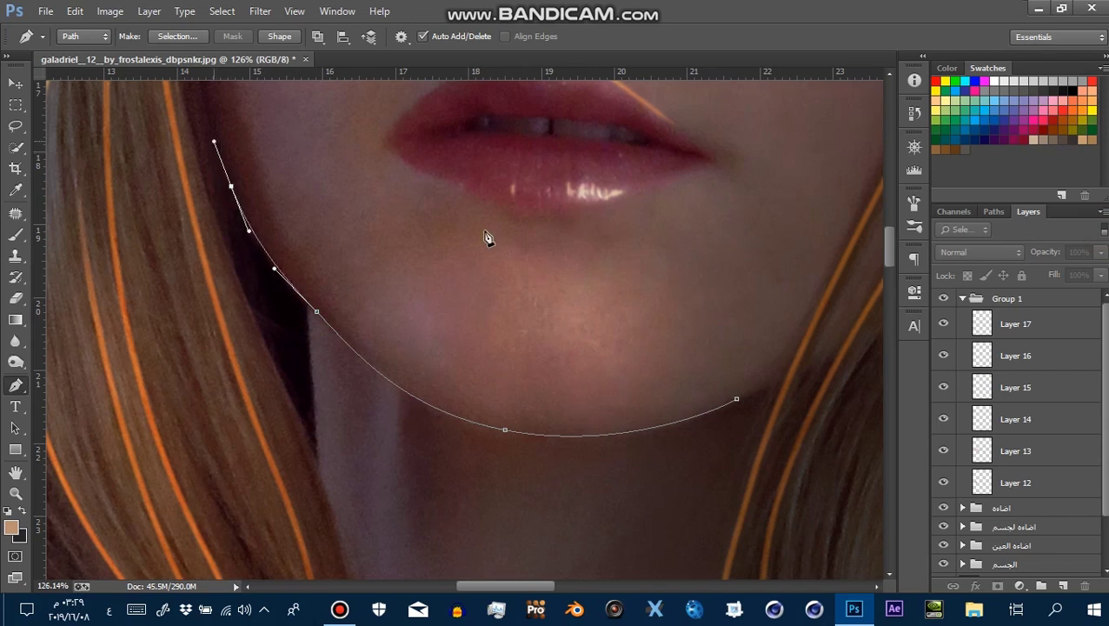
# On a new layer above Layer 17, stroke the jaw path with the brush, then delete the path
pyautogui.click(1023, 322)
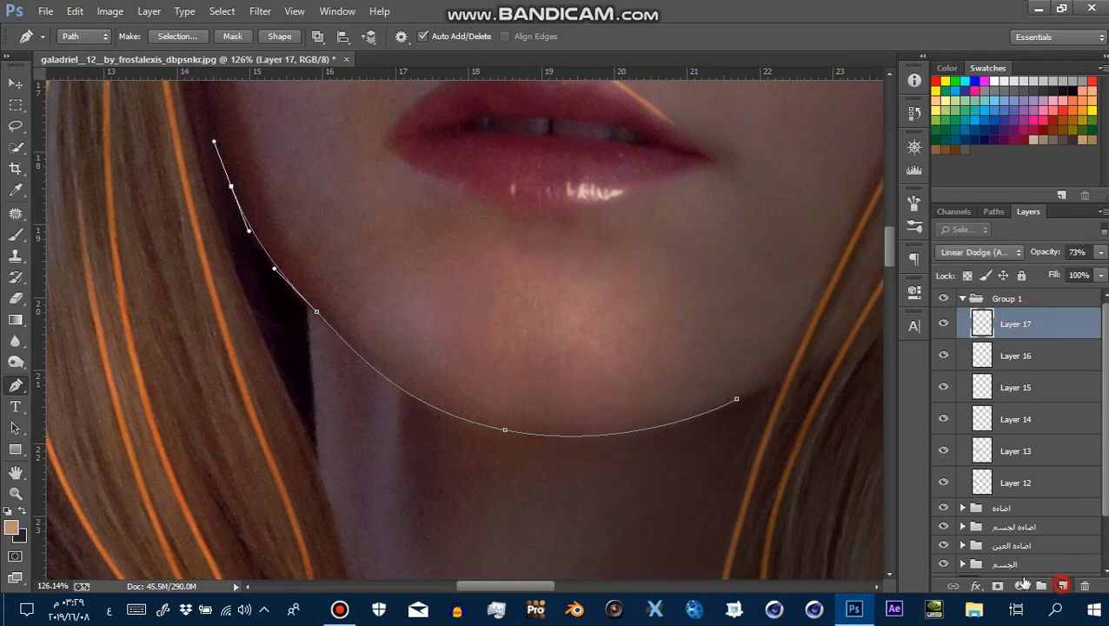
pyautogui.click(1062, 585)
pyautogui.rightClick(478, 383)
pyautogui.click(521, 129)
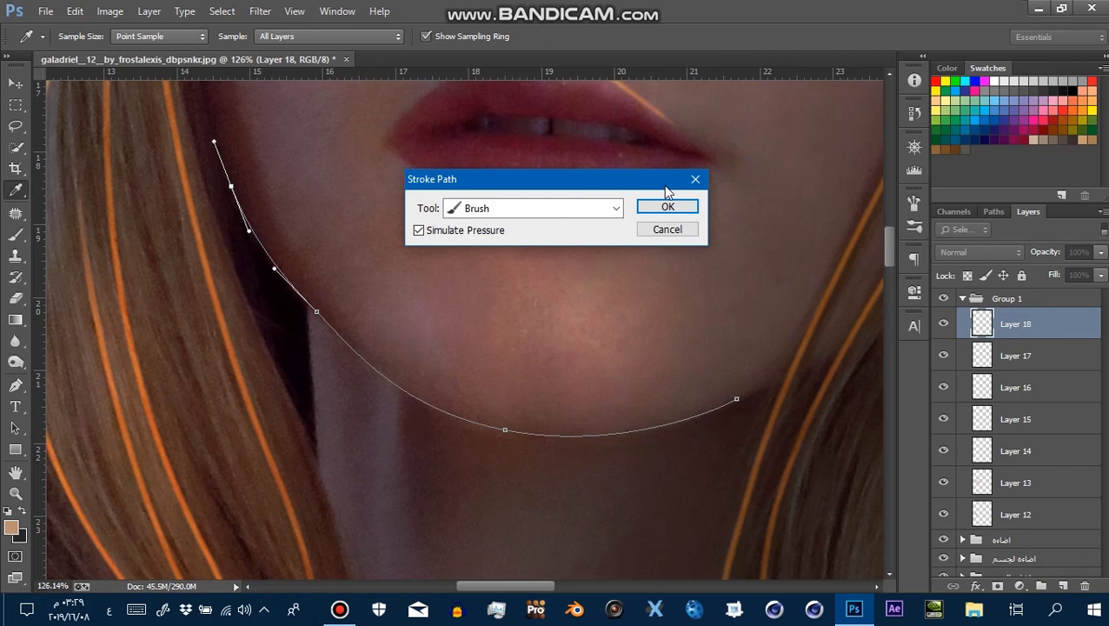
pyautogui.click(665, 205)
pyautogui.rightClick(446, 329)
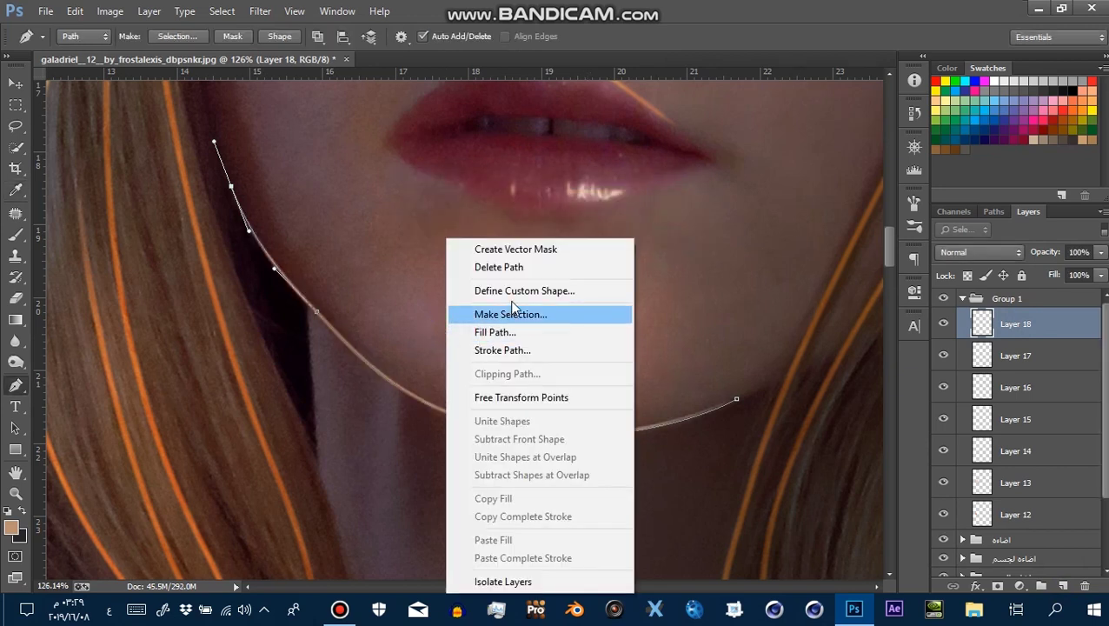
pyautogui.click(513, 267)
# Soften the stroked chin line with a larger Blur brush
pyautogui.press('z')
pyautogui.keyDown('alt'); pyautogui.click(501, 381); pyautogui.keyUp('alt')
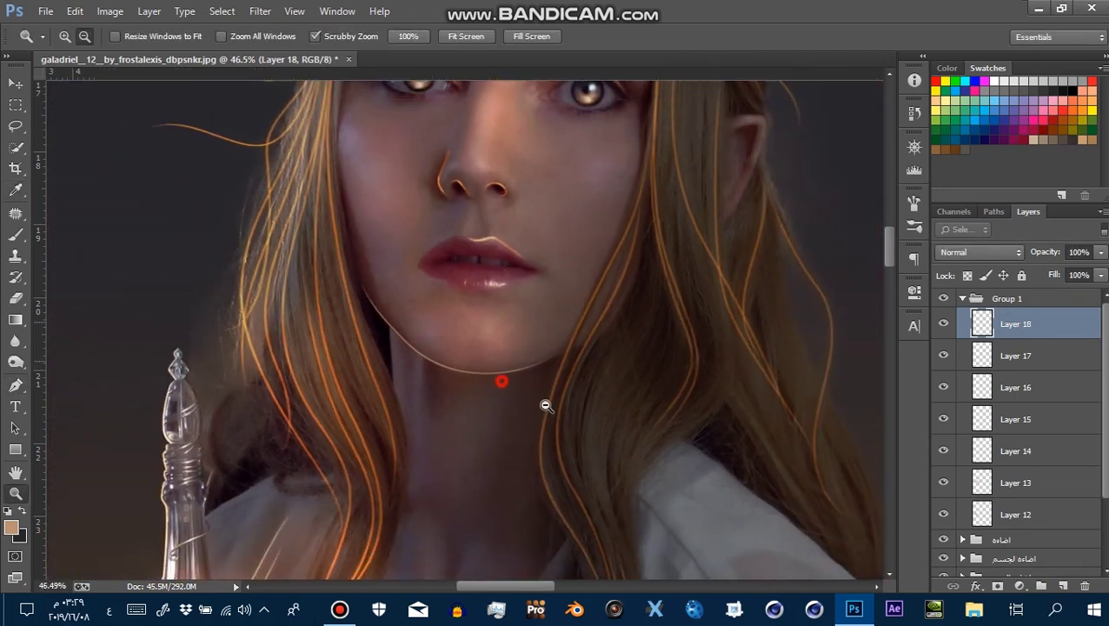
pyautogui.moveTo(545, 405); pyautogui.dragTo(646, 440)
pyautogui.click(16, 297)
pyautogui.click(16, 341)
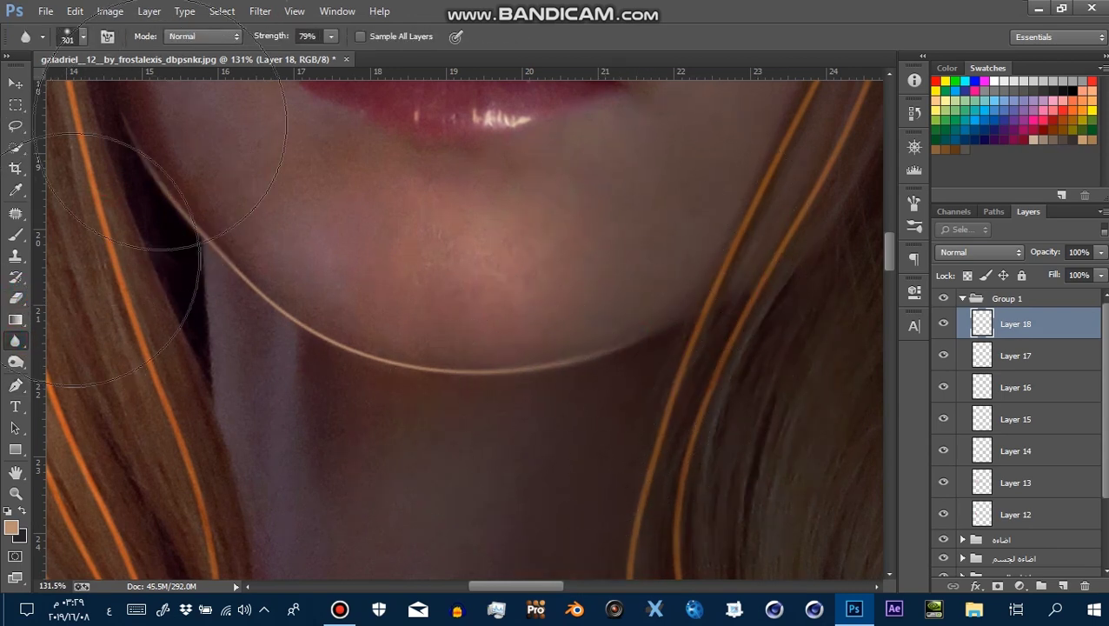
pyautogui.press('z')
pyautogui.moveTo(333, 345); pyautogui.dragTo(334, 378)
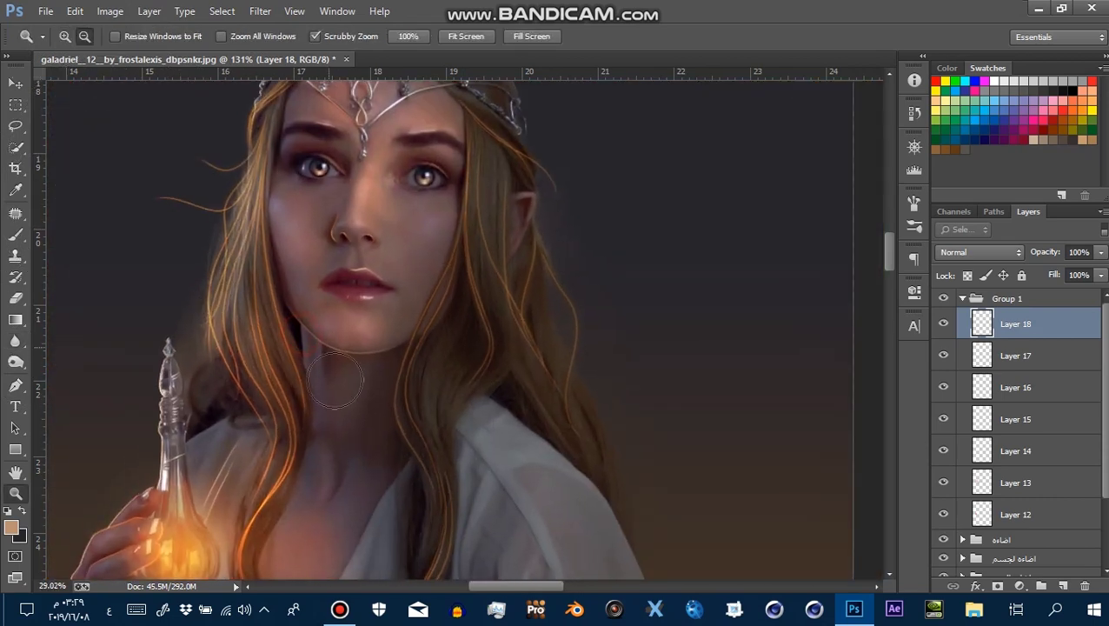
pyautogui.scroll(2, 334, 378)
pyautogui.scroll(2, 335, 378)
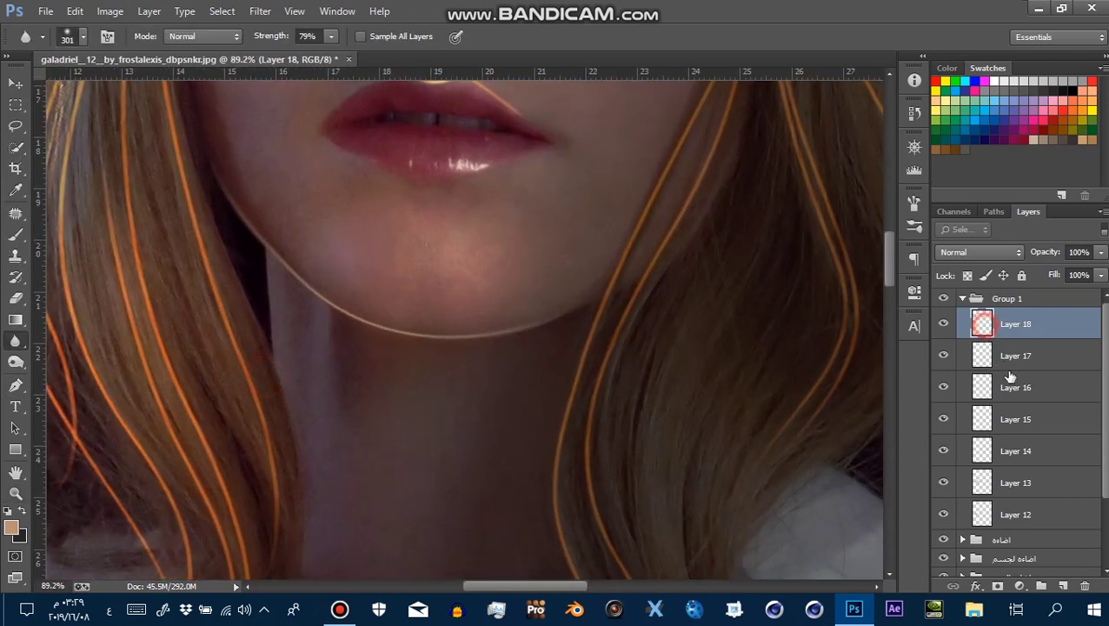
# Add Layer 19 with a soft round brush and set it to Linear Dodge (Add)
pyautogui.click(1043, 589)
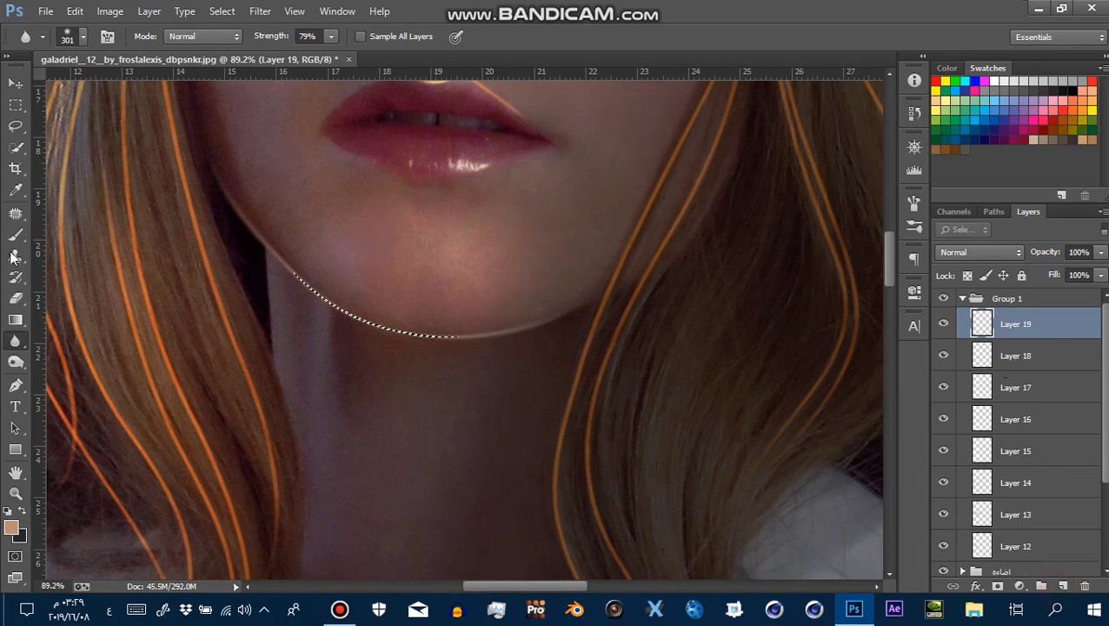
pyautogui.press('b')
pyautogui.rightClick(363, 345)
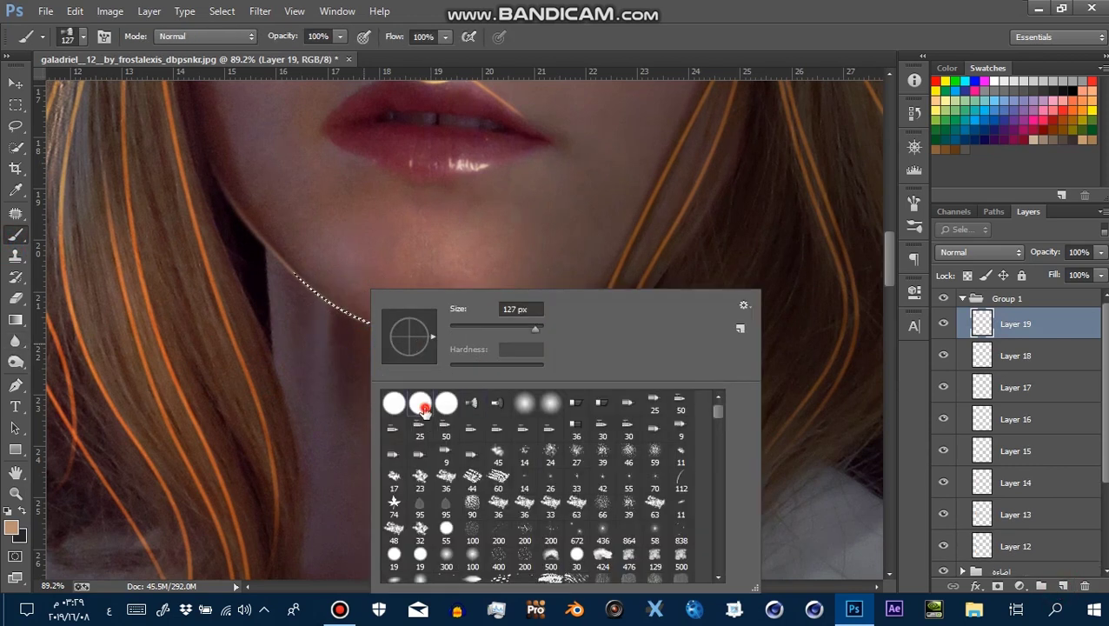
pyautogui.click(304, 296)
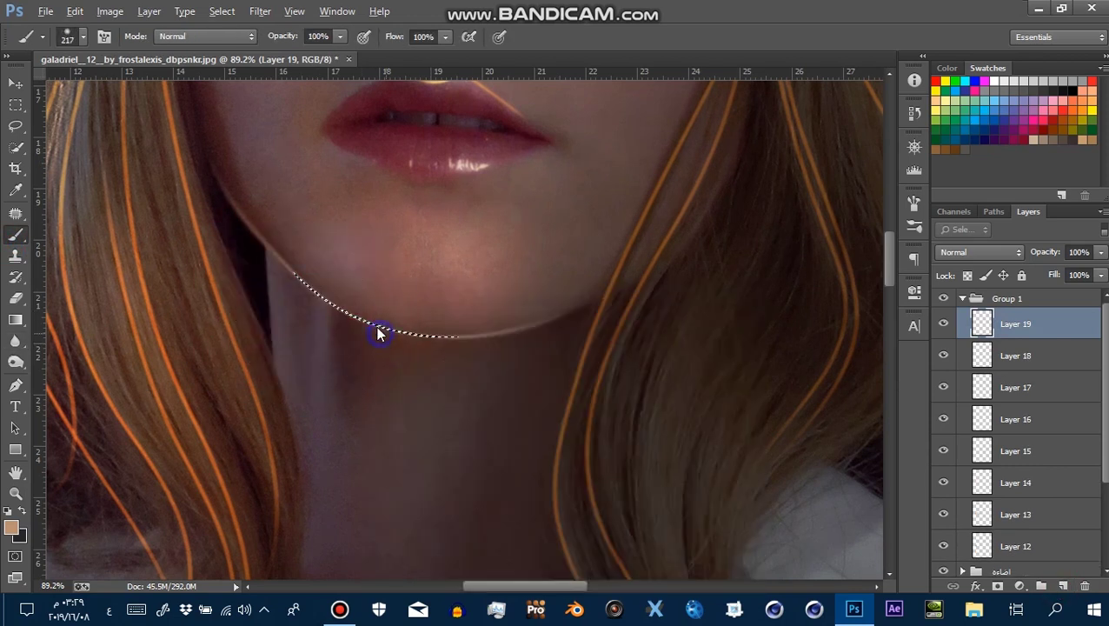
pyautogui.moveTo(379, 332); pyautogui.dragTo(417, 332)
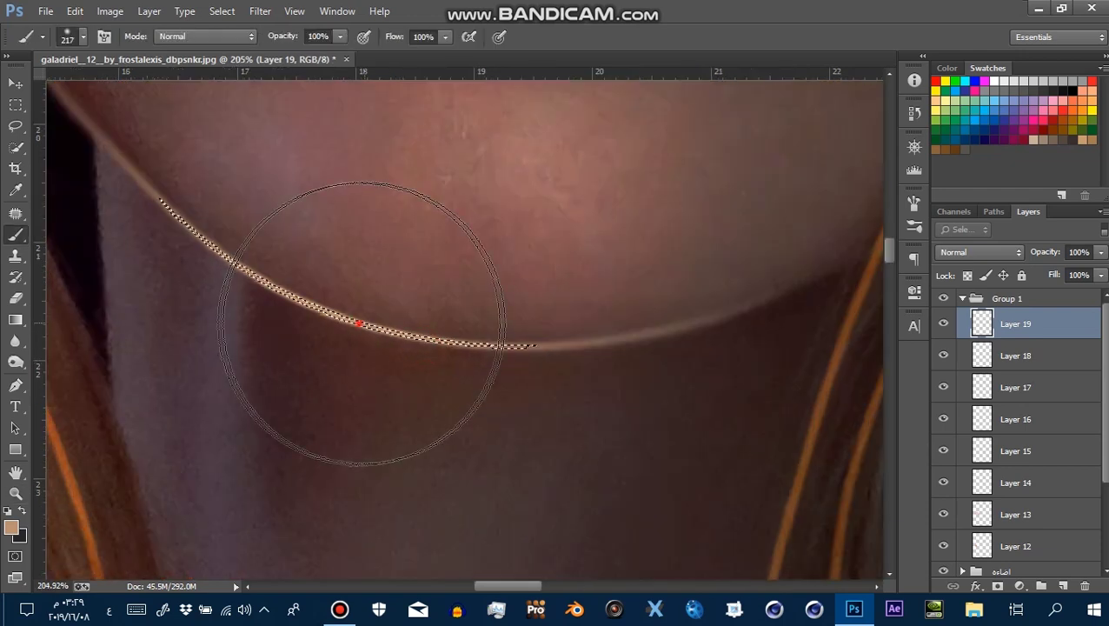
pyautogui.click(997, 252)
pyautogui.click(999, 165)
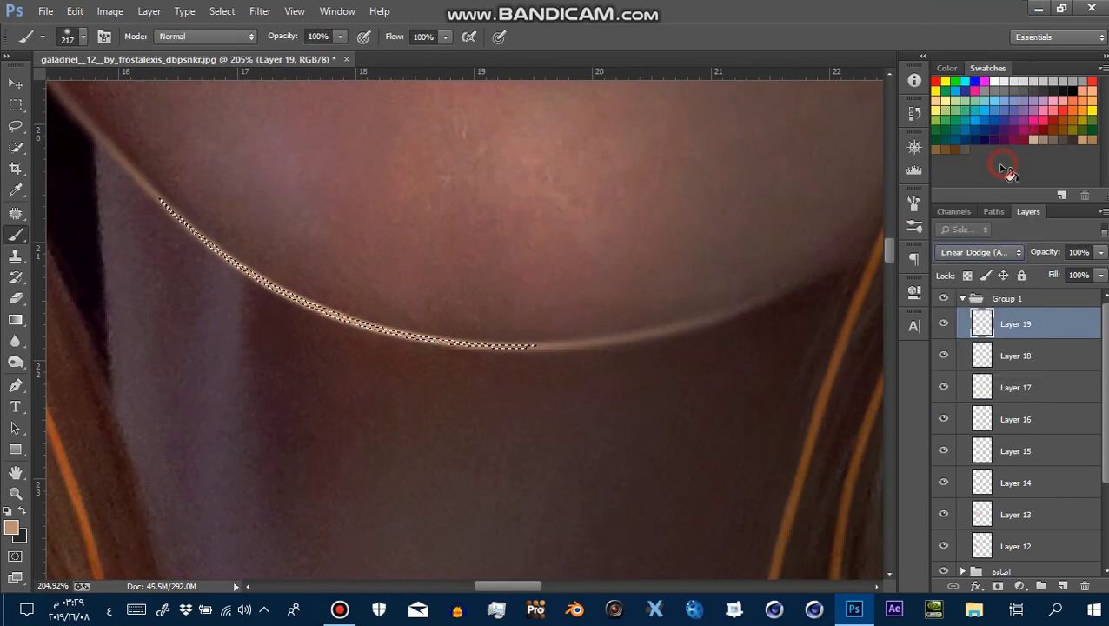
# Paint warm light along the chin line inside the selection on Layer 19
pyautogui.press('z')
pyautogui.moveTo(651, 243)
pyautogui.mouseDown()
pyautogui.moveTo(545, 228)
pyautogui.moveTo(685, 292)
pyautogui.mouseUp()
pyautogui.moveTo(426, 382)
pyautogui.mouseDown()
pyautogui.moveTo(447, 373)
pyautogui.moveTo(357, 340)
pyautogui.mouseUp()
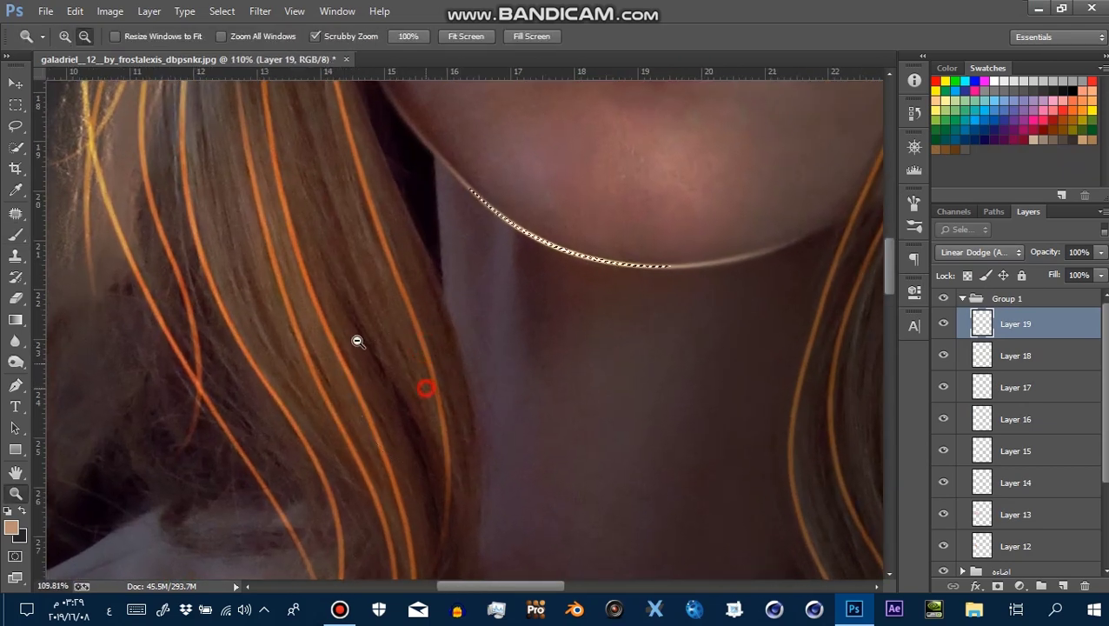
pyautogui.press('b')
pyautogui.moveTo(565, 297); pyautogui.dragTo(519, 379)
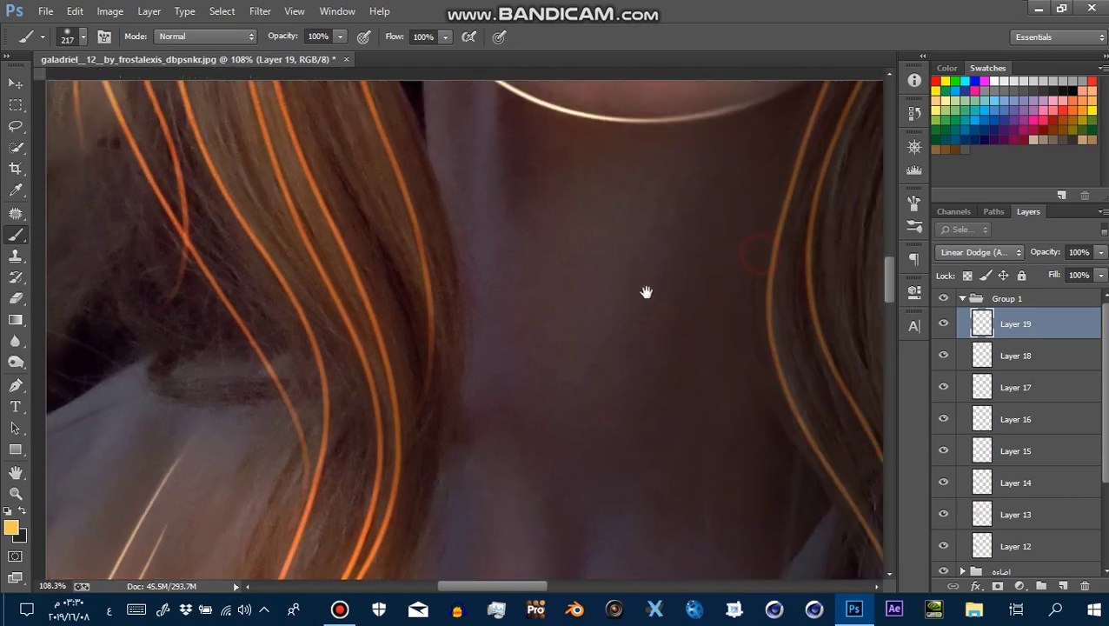
pyautogui.moveTo(643, 309)
pyautogui.mouseDown()
pyautogui.moveTo(632, 421)
pyautogui.moveTo(641, 445)
pyautogui.mouseUp()
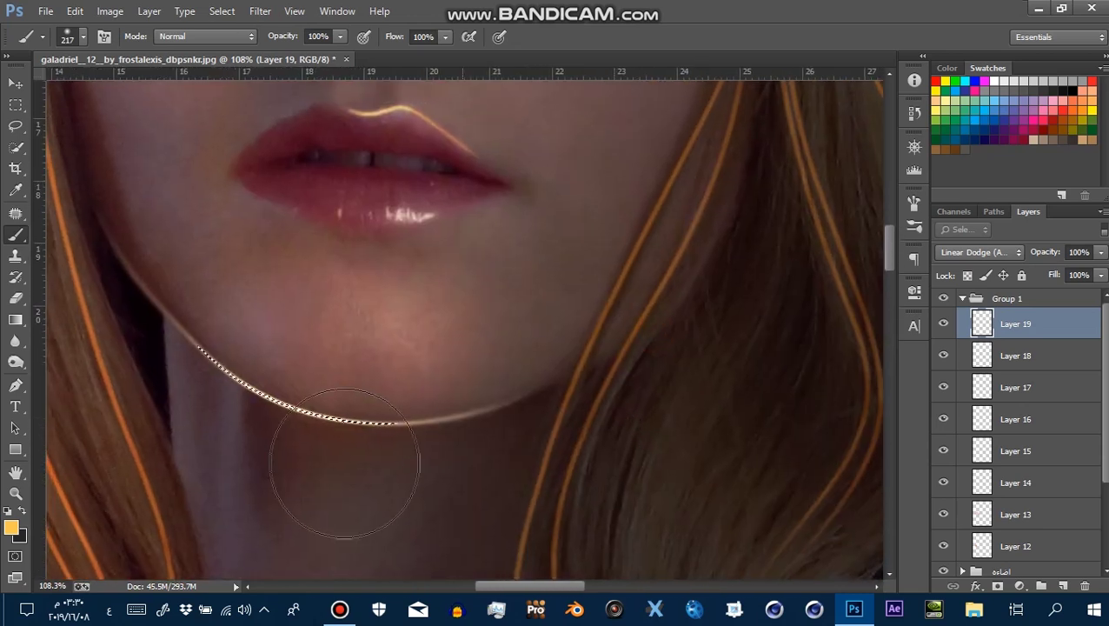
pyautogui.click(996, 251)
pyautogui.click(966, 165)
pyautogui.click(458, 391)
pyautogui.hotkey('ctrl', 'd')
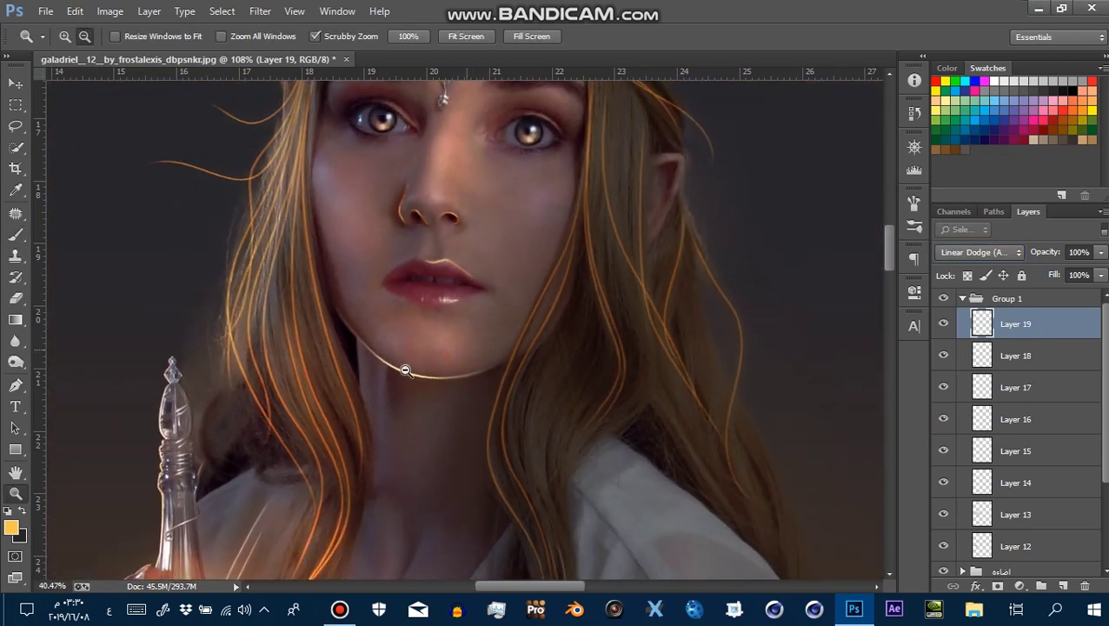
pyautogui.moveTo(466, 399); pyautogui.dragTo(539, 449)
pyautogui.hotkey('ctrl', 'z')
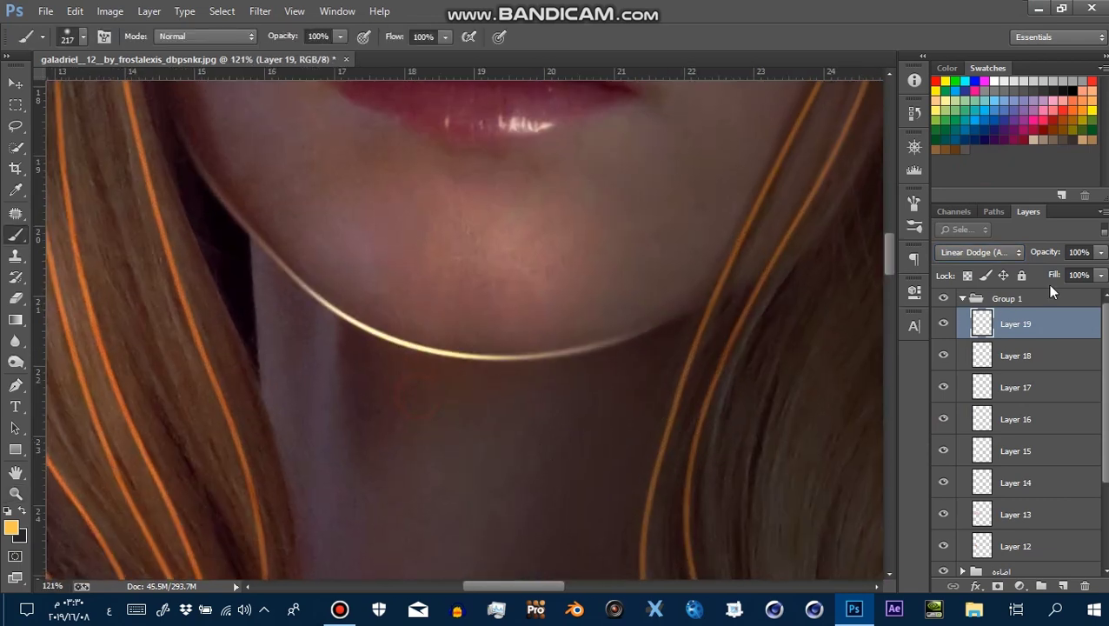
# Lower Layer 19's opacity to 63% and frame the face and chin
pyautogui.click(1100, 252)
pyautogui.moveTo(521, 309)
pyautogui.mouseDown()
pyautogui.moveTo(489, 311)
pyautogui.moveTo(473, 291)
pyautogui.moveTo(524, 266)
pyautogui.mouseUp()
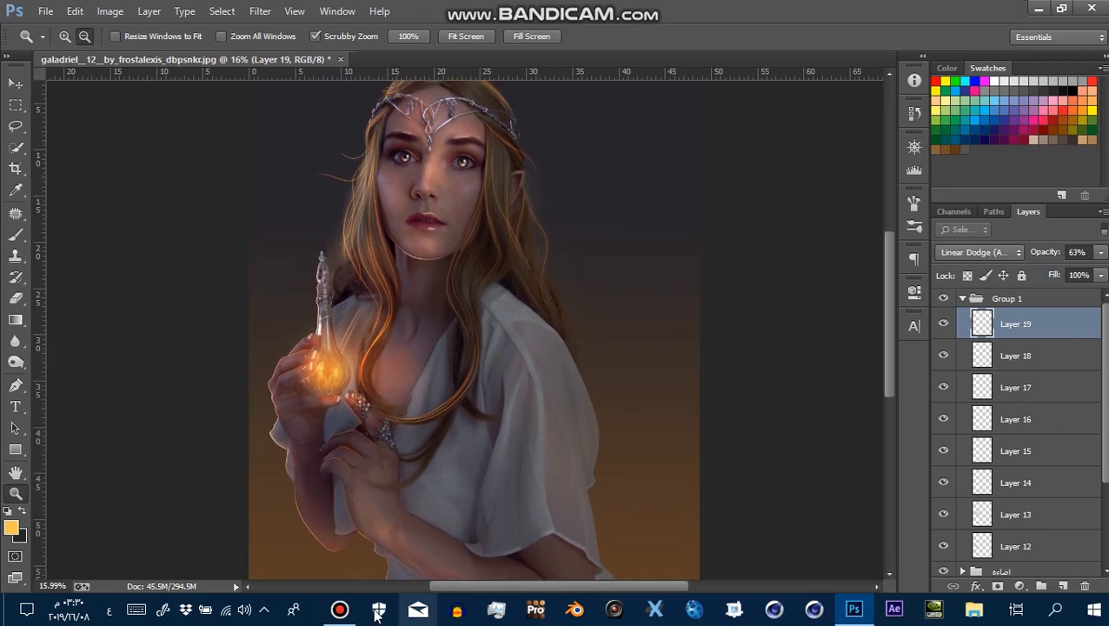
pyautogui.scroll(4, 377, 213)
pyautogui.moveTo(350, 258)
pyautogui.mouseDown()
pyautogui.moveTo(517, 211)
pyautogui.moveTo(528, 303)
pyautogui.moveTo(478, 210)
pyautogui.mouseUp()
pyautogui.moveTo(366, 226); pyautogui.dragTo(412, 264)
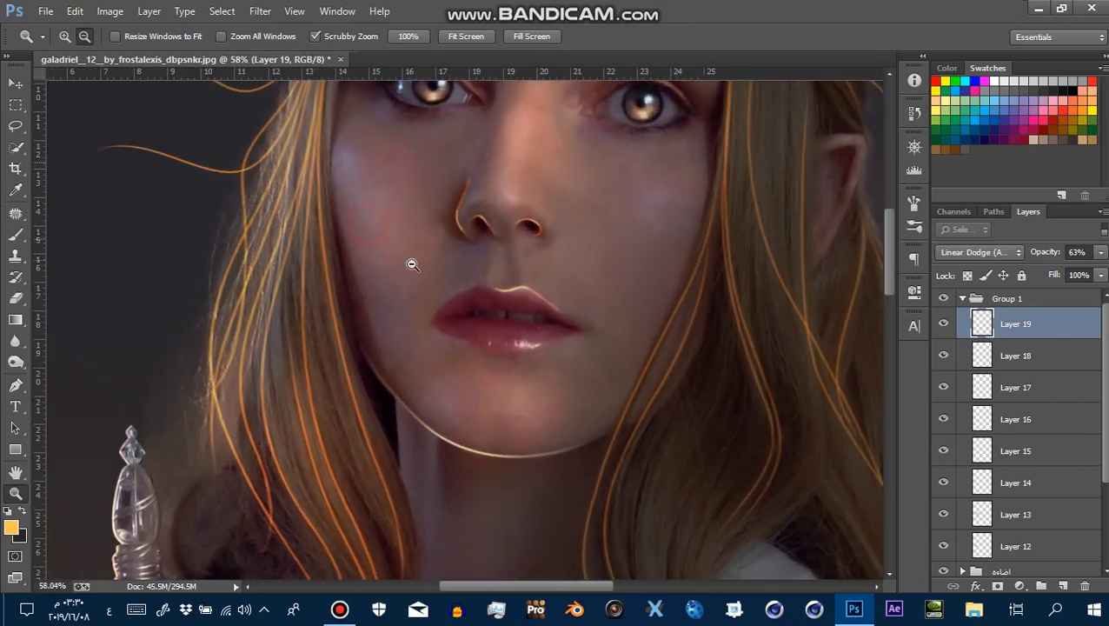
# On new Layer 20, brush a sampled light beige highlight onto the left cheek at 39% opacity
pyautogui.click(16, 235)
pyautogui.click(1063, 587)
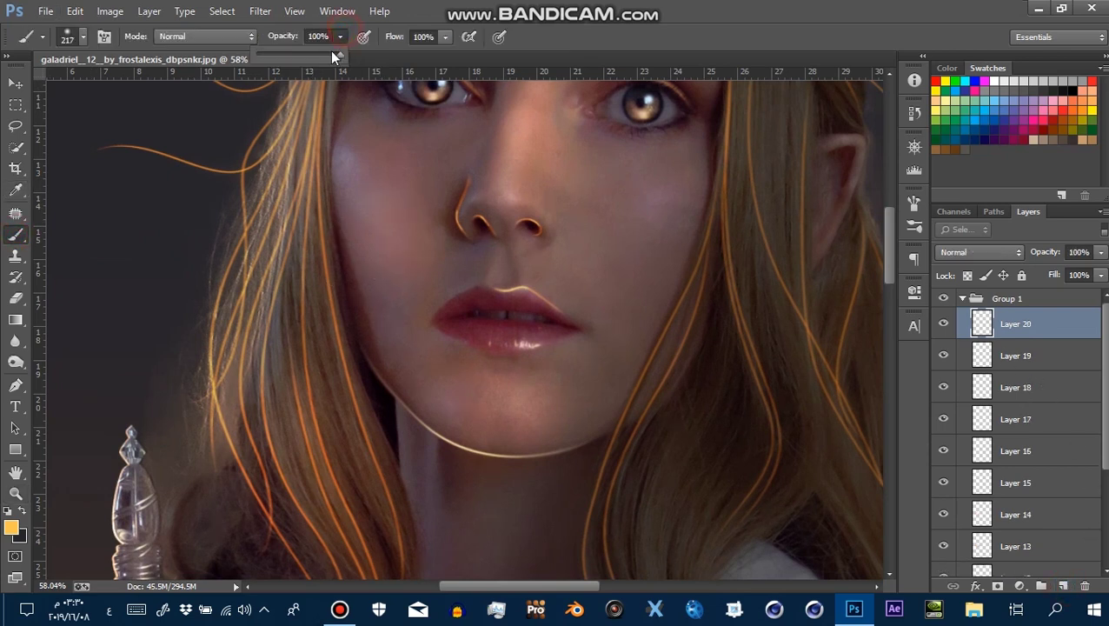
pyautogui.click(443, 37)
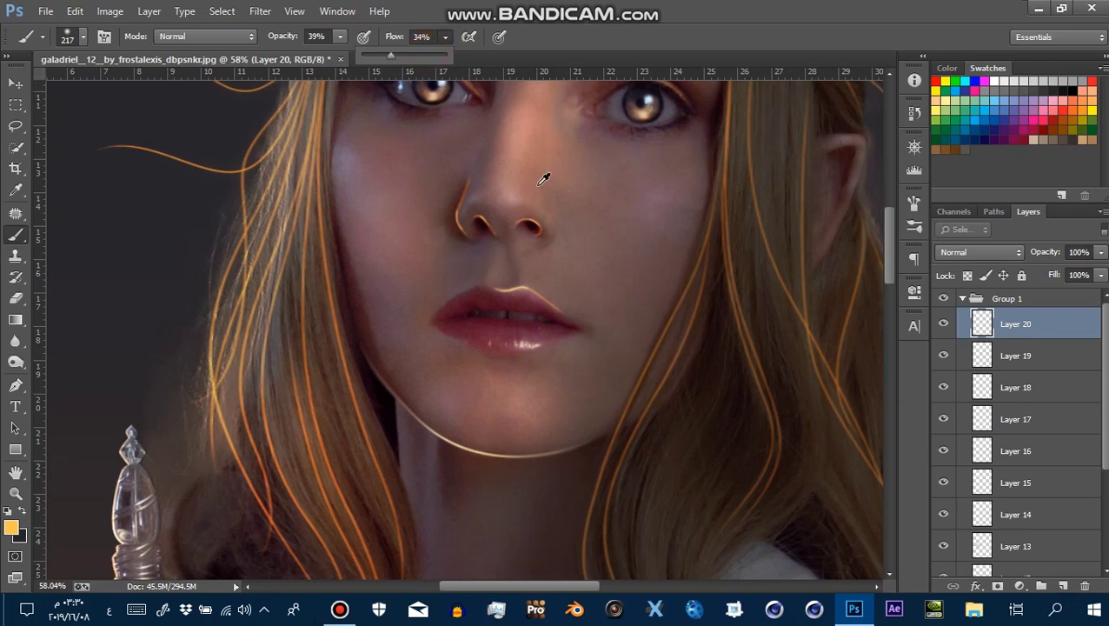
pyautogui.keyDown('alt'); pyautogui.click(501, 201); pyautogui.keyUp('alt')
pyautogui.keyDown('alt'); pyautogui.click(478, 448); pyautogui.keyUp('alt')
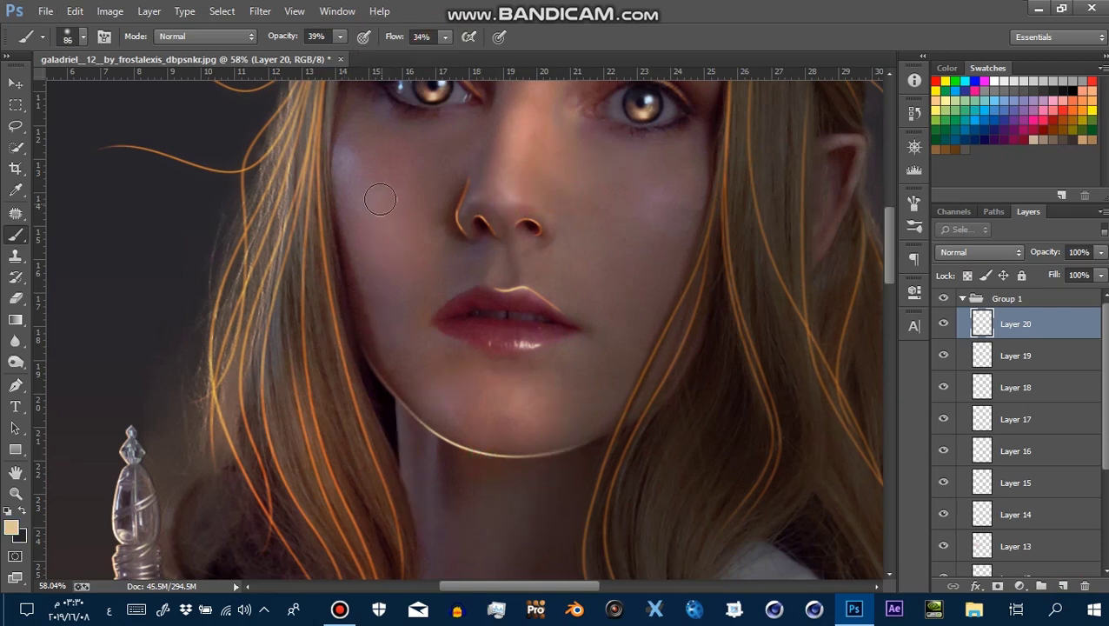
pyautogui.moveTo(371, 181); pyautogui.dragTo(373, 216)
# Sample the bottle glow's orange as the foreground colour
pyautogui.moveTo(339, 447); pyautogui.dragTo(371, 299)
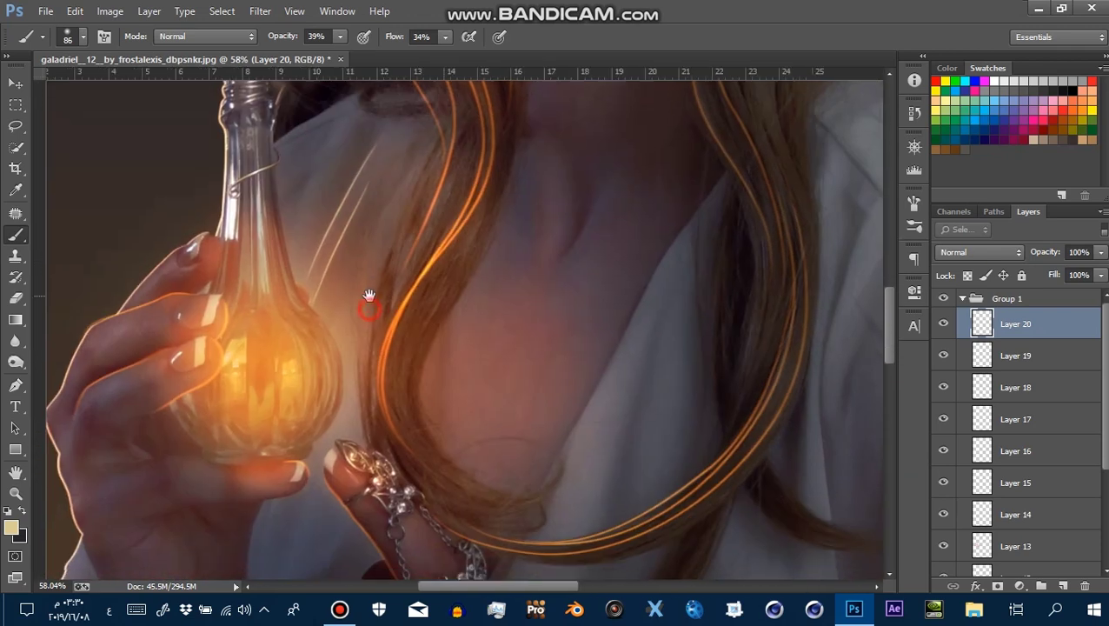
pyautogui.keyDown('alt'); pyautogui.click(295, 361); pyautogui.keyUp('alt')
pyautogui.click(10, 526)
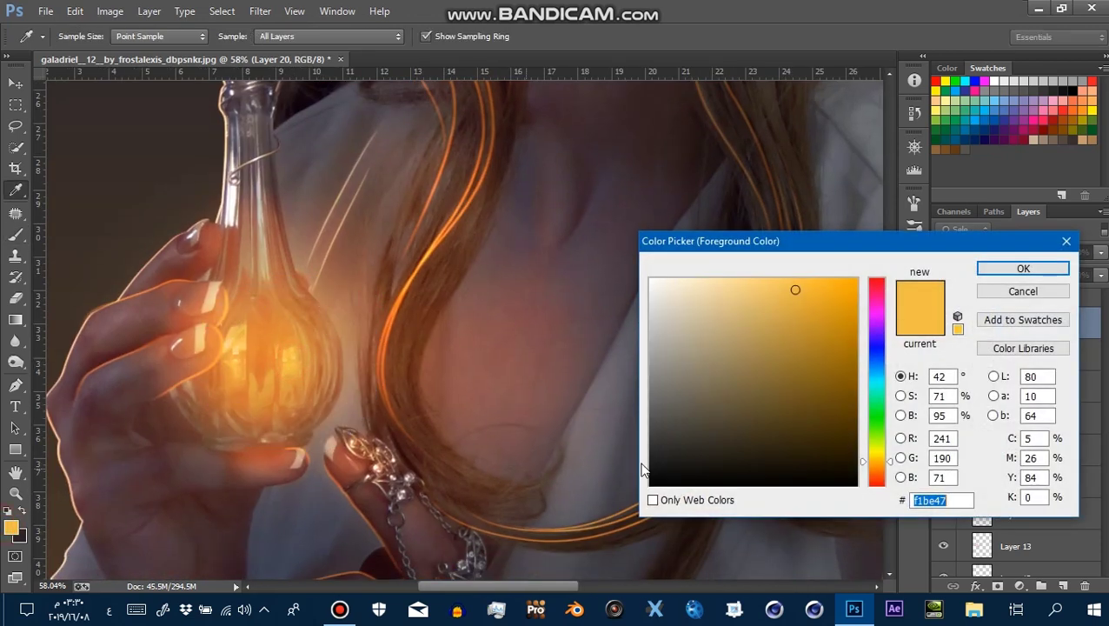
pyautogui.click(1014, 272)
pyautogui.moveTo(584, 198); pyautogui.dragTo(556, 369)
# Paint warm orange glow along the jaw and chin and up the left cheek toward the nose
pyautogui.moveTo(545, 456)
pyautogui.mouseDown()
pyautogui.moveTo(504, 413)
pyautogui.moveTo(493, 379)
pyautogui.moveTo(531, 443)
pyautogui.moveTo(623, 481)
pyautogui.moveTo(557, 465)
pyautogui.moveTo(496, 406)
pyautogui.mouseUp()
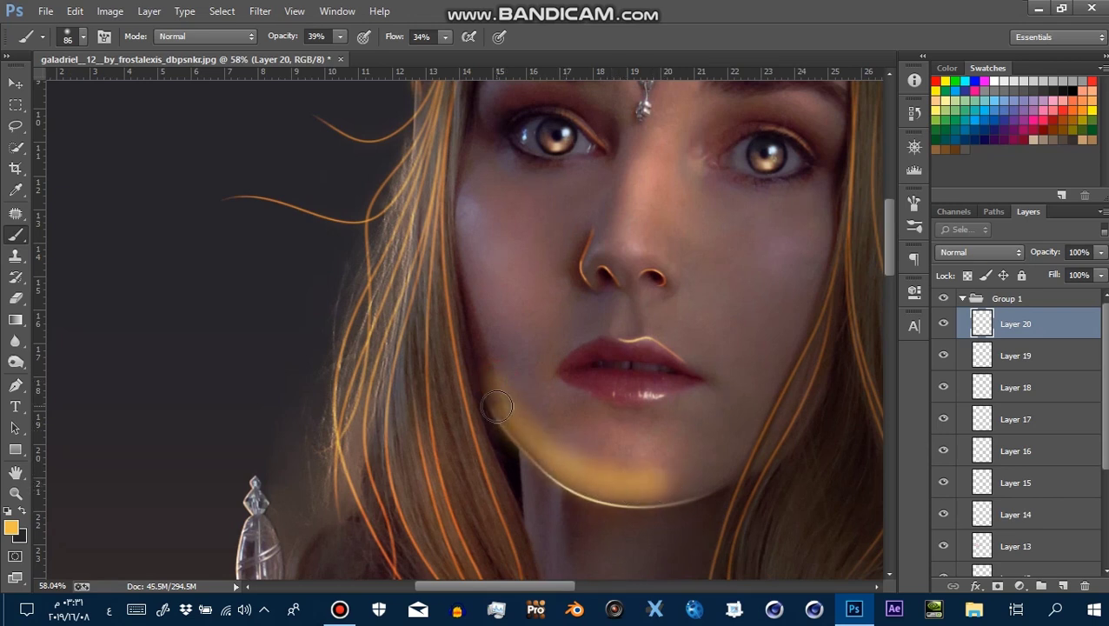
pyautogui.moveTo(561, 435)
pyautogui.mouseDown()
pyautogui.moveTo(660, 467)
pyautogui.moveTo(663, 422)
pyautogui.moveTo(646, 438)
pyautogui.mouseUp()
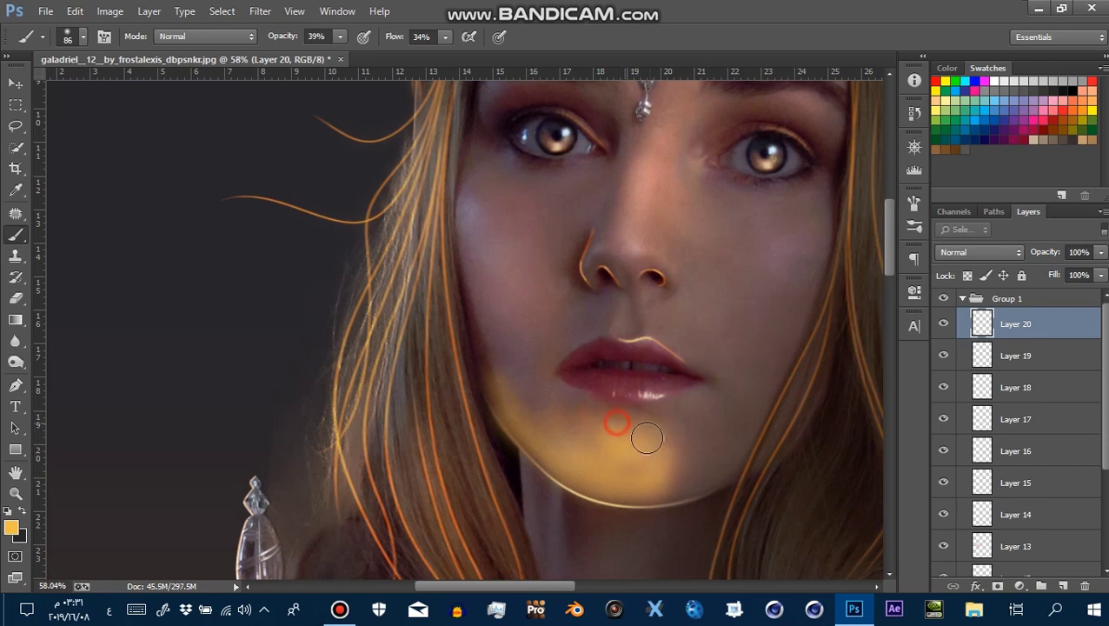
pyautogui.moveTo(559, 435); pyautogui.dragTo(572, 450)
pyautogui.moveTo(521, 399)
pyautogui.mouseDown()
pyautogui.moveTo(485, 326)
pyautogui.moveTo(517, 371)
pyautogui.moveTo(552, 390)
pyautogui.mouseUp()
pyautogui.moveTo(515, 340)
pyautogui.mouseDown()
pyautogui.moveTo(465, 251)
pyautogui.moveTo(504, 282)
pyautogui.moveTo(549, 277)
pyautogui.moveTo(491, 294)
pyautogui.mouseUp()
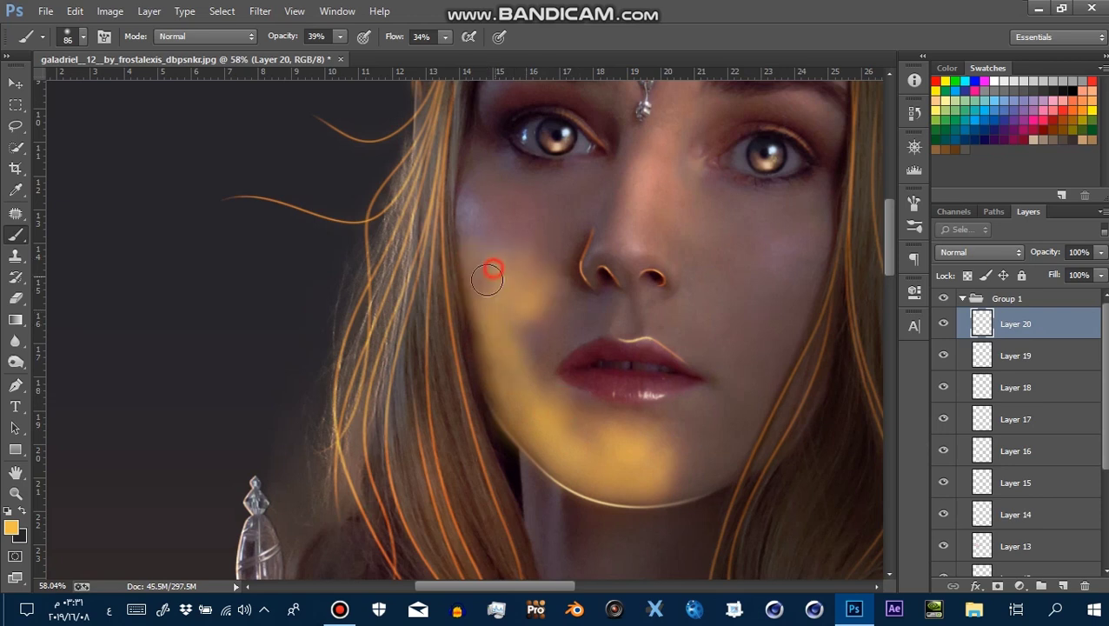
# Set Layer 20 to Overlay blending and begin lowering its opacity
pyautogui.click(1011, 258)
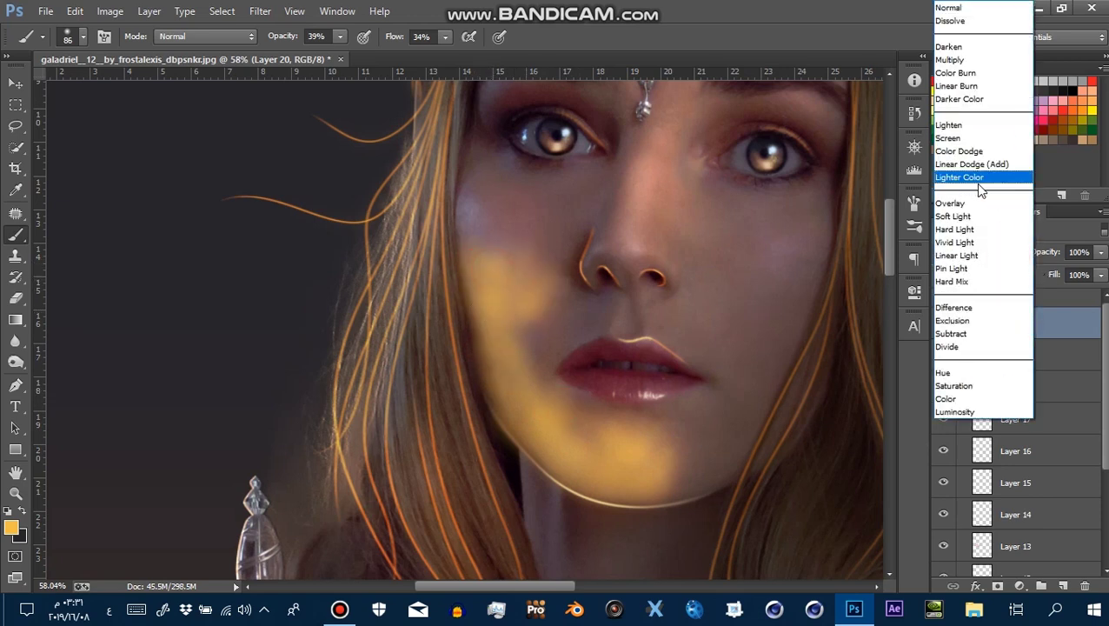
pyautogui.click(964, 201)
pyautogui.click(1100, 252)
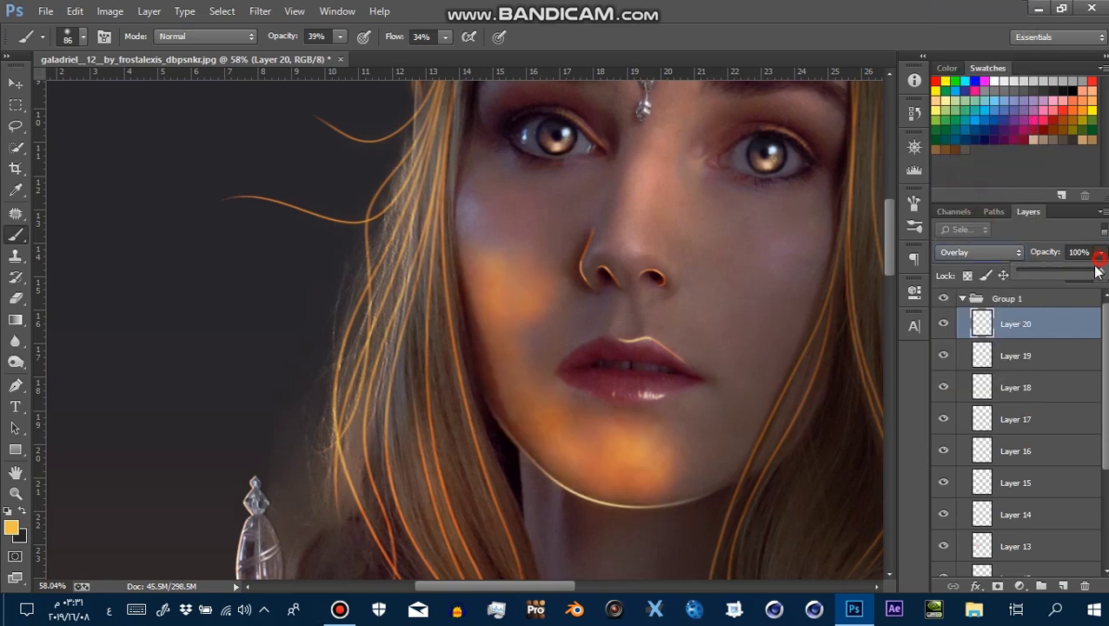
pyautogui.moveTo(1100, 271); pyautogui.dragTo(1067, 276)
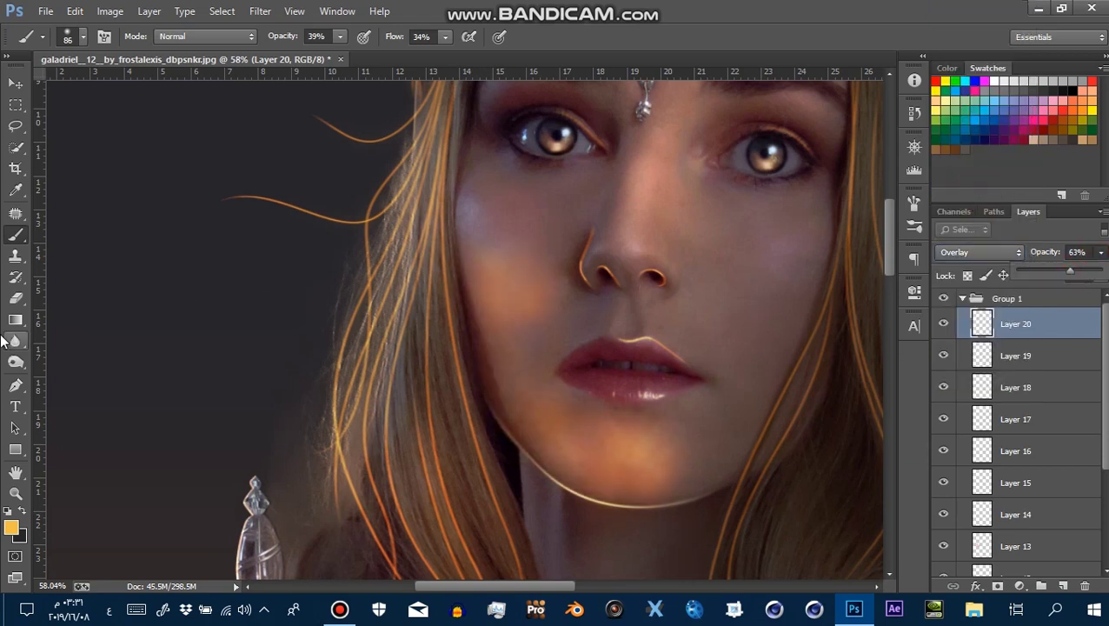
# Choose a large soft eraser and shrink its size
pyautogui.click(15, 298)
pyautogui.click(587, 279)
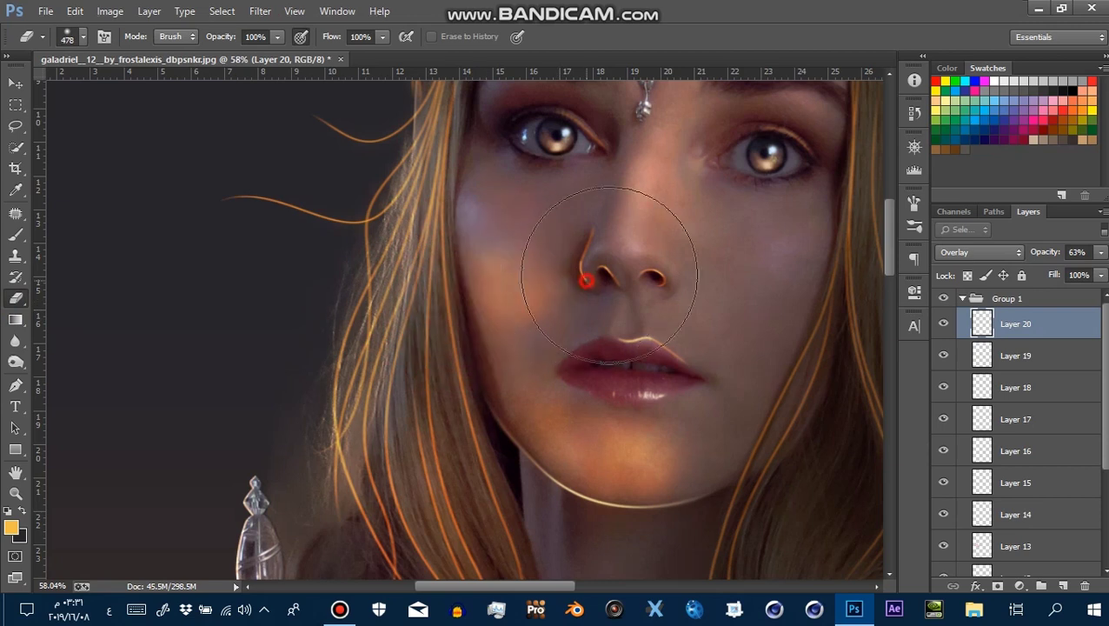
pyautogui.moveTo(670, 514); pyautogui.dragTo(648, 515)
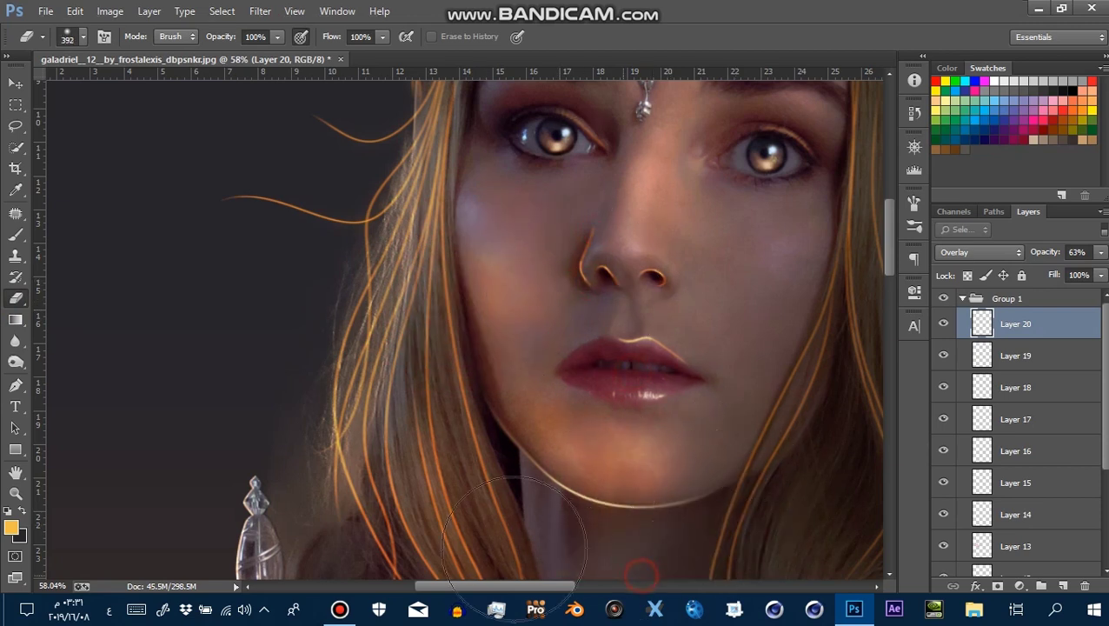
pyautogui.moveTo(474, 475); pyautogui.dragTo(409, 475)
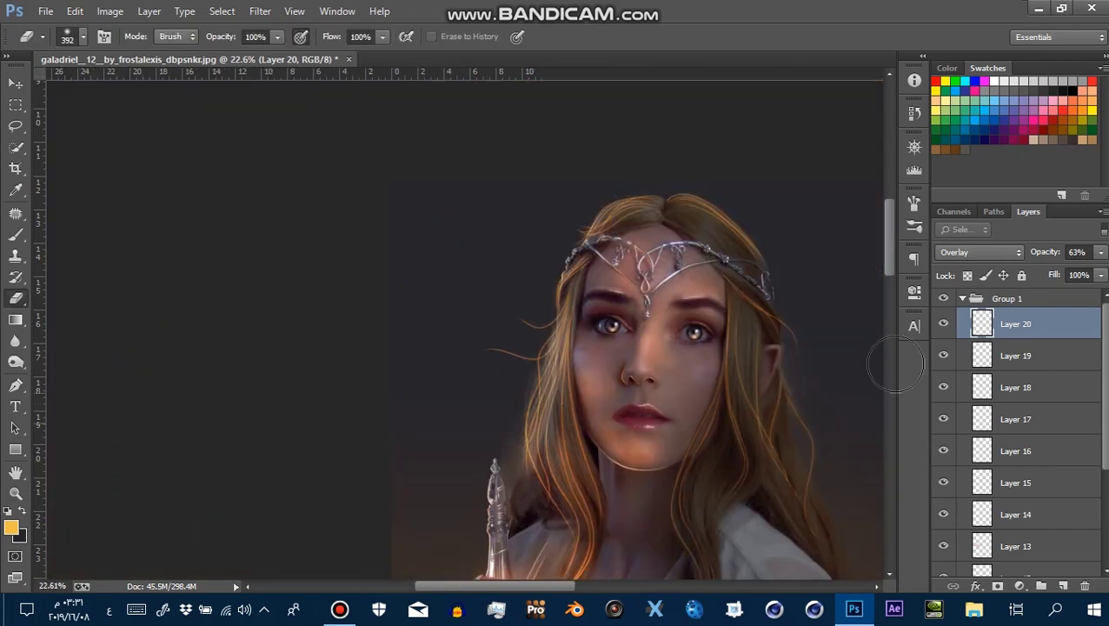
# Toggle the glow layer to compare, set its opacity to 42%, and zoom to the fingers
pyautogui.click(943, 325)
pyautogui.click(943, 325)
pyautogui.click(1100, 252)
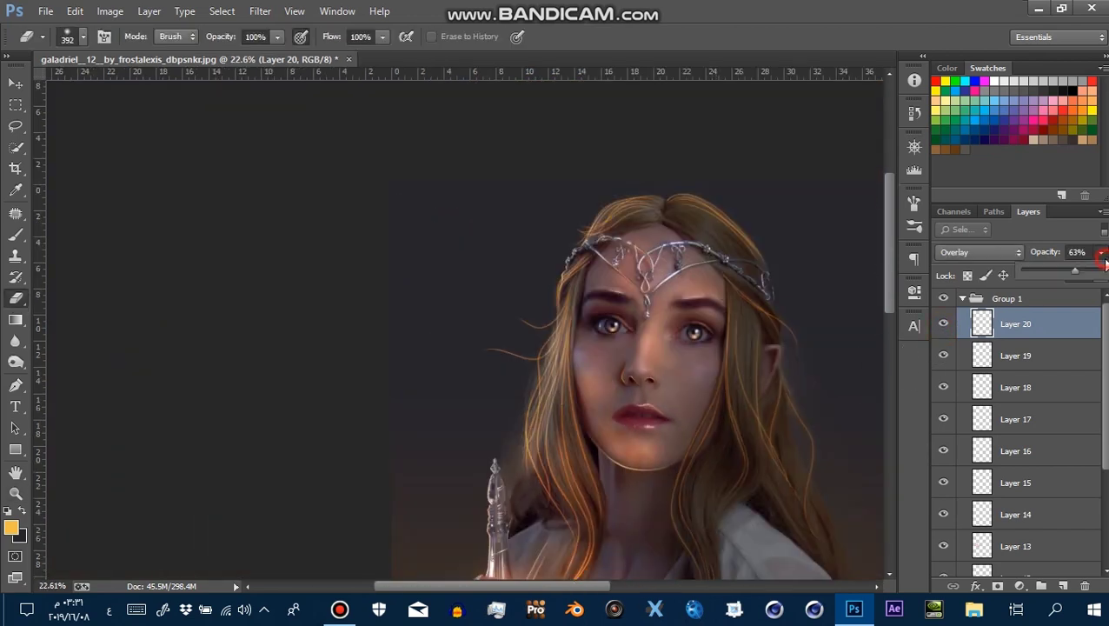
pyautogui.click(943, 325)
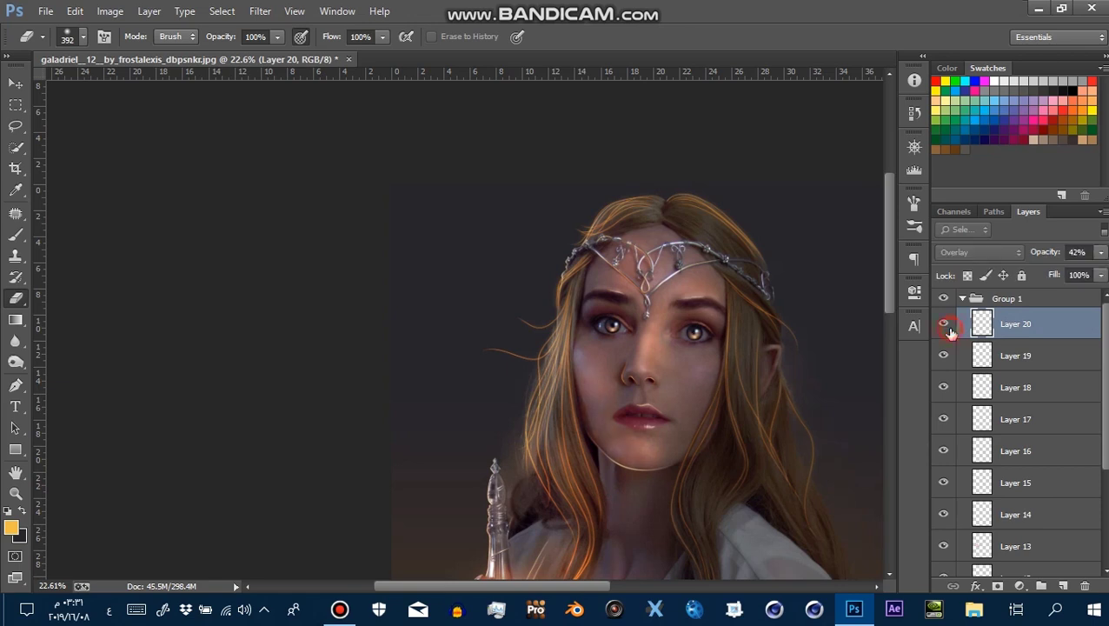
pyautogui.moveTo(608, 371)
pyautogui.mouseDown()
pyautogui.moveTo(658, 384)
pyautogui.moveTo(450, 309)
pyautogui.moveTo(371, 333)
pyautogui.moveTo(451, 422)
pyautogui.moveTo(428, 384)
pyautogui.mouseUp()
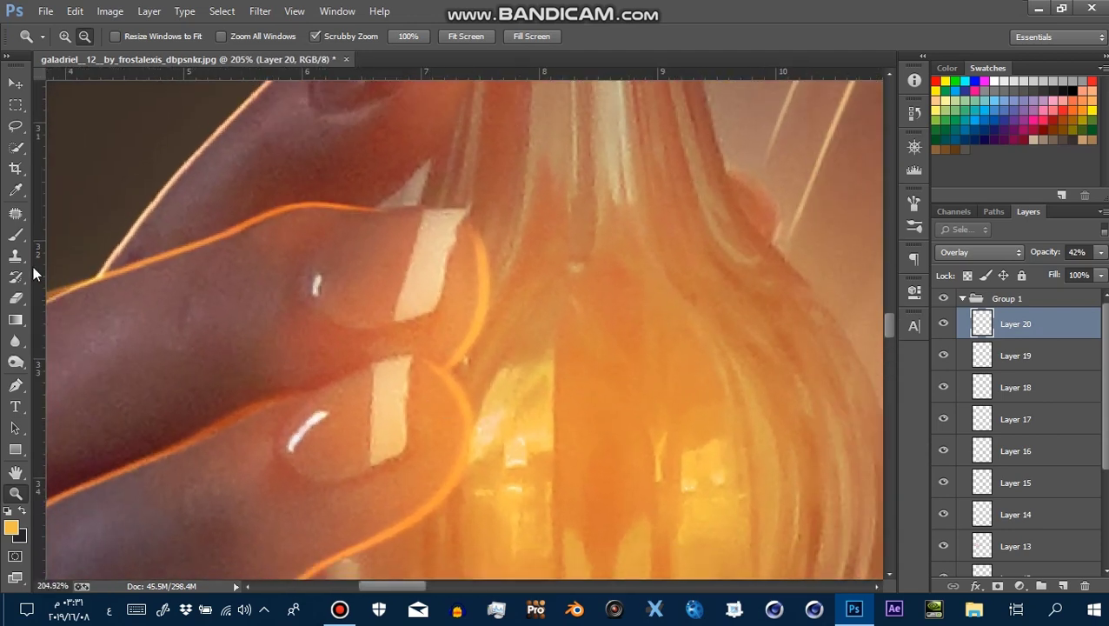
# Add Layer 21 and set a brush preset to 1 px
pyautogui.click(15, 235)
pyautogui.click(1065, 587)
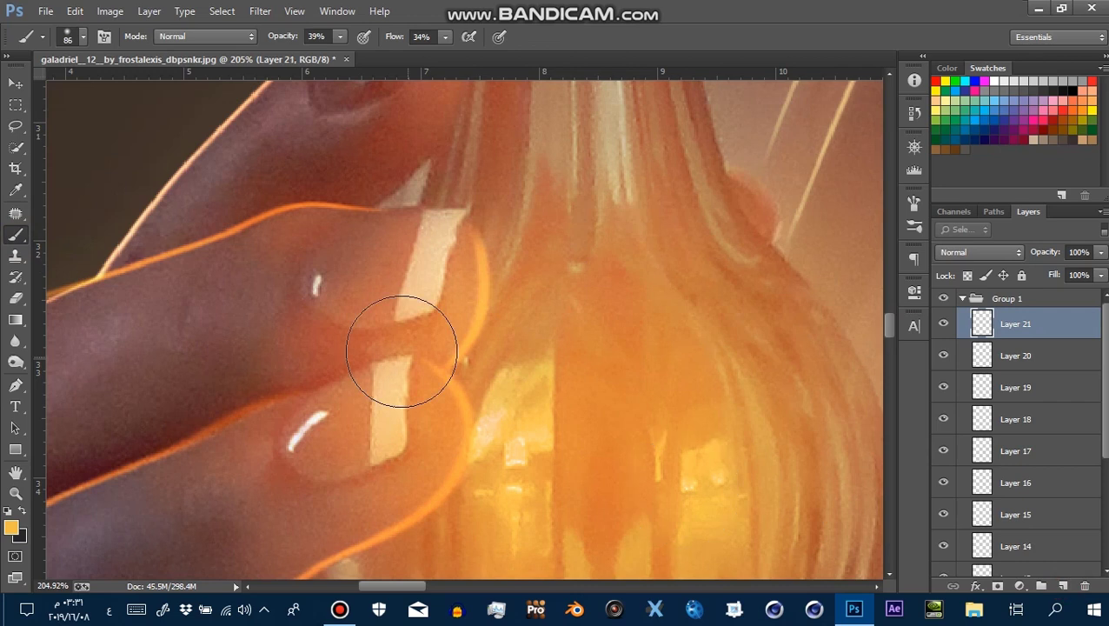
pyautogui.rightClick(400, 352)
pyautogui.click(534, 402)
pyautogui.moveTo(366, 379); pyautogui.dragTo(302, 385)
pyautogui.moveTo(485, 390); pyautogui.dragTo(509, 402)
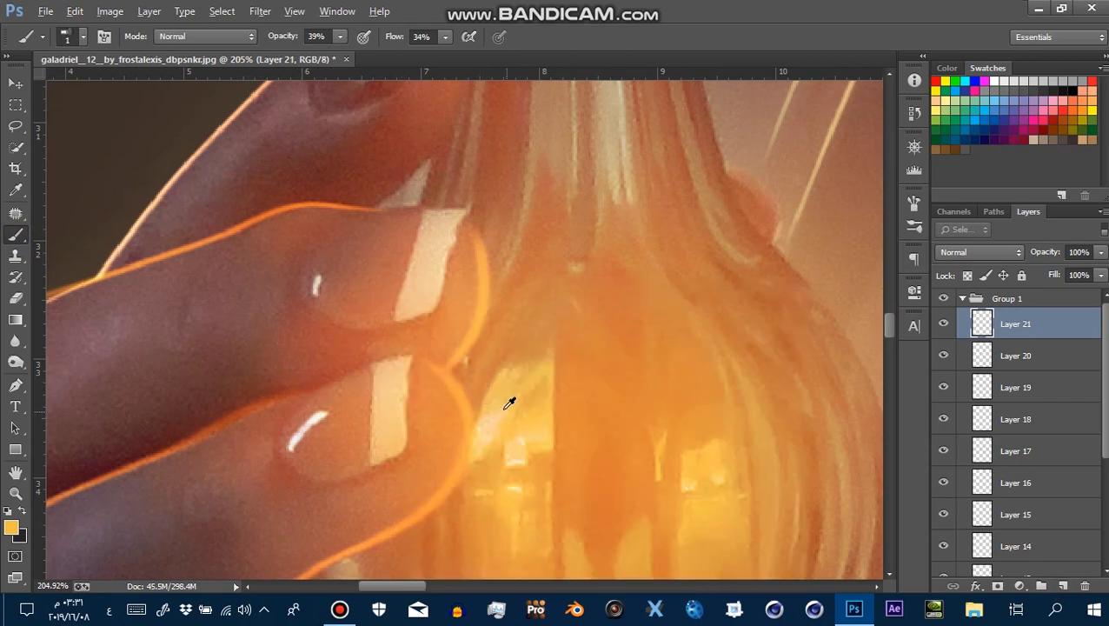
pyautogui.moveTo(423, 372); pyautogui.dragTo(419, 366)
pyautogui.moveTo(438, 278); pyautogui.dragTo(442, 250)
# Frame the bottle base and fingertip in view for rim-line painting
pyautogui.scroll(3, 436, 269)
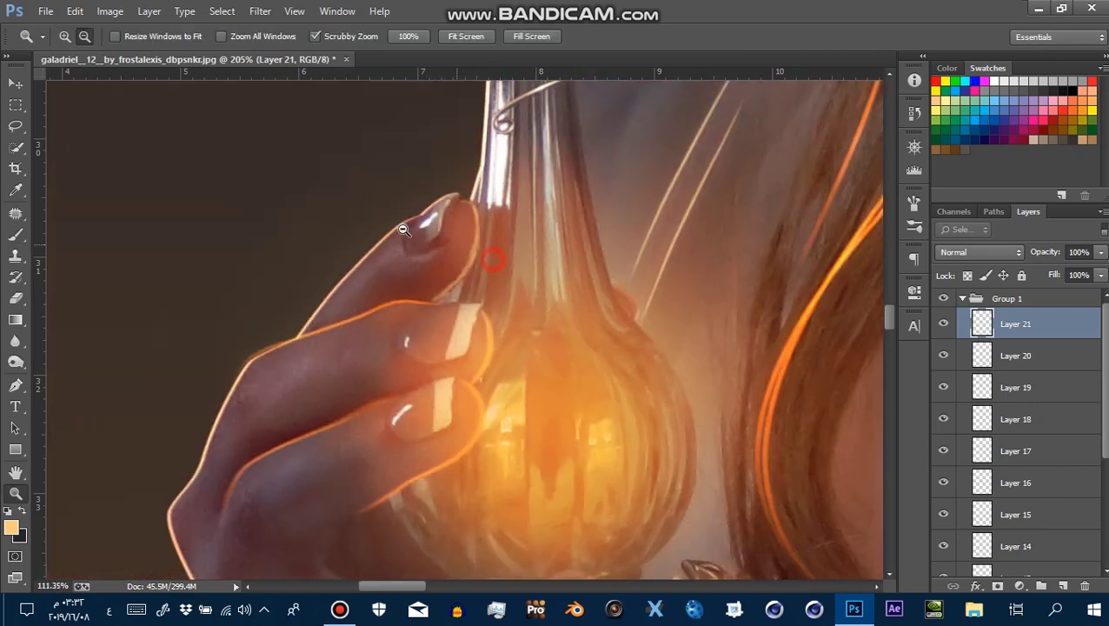
pyautogui.moveTo(448, 267); pyautogui.dragTo(624, 199)
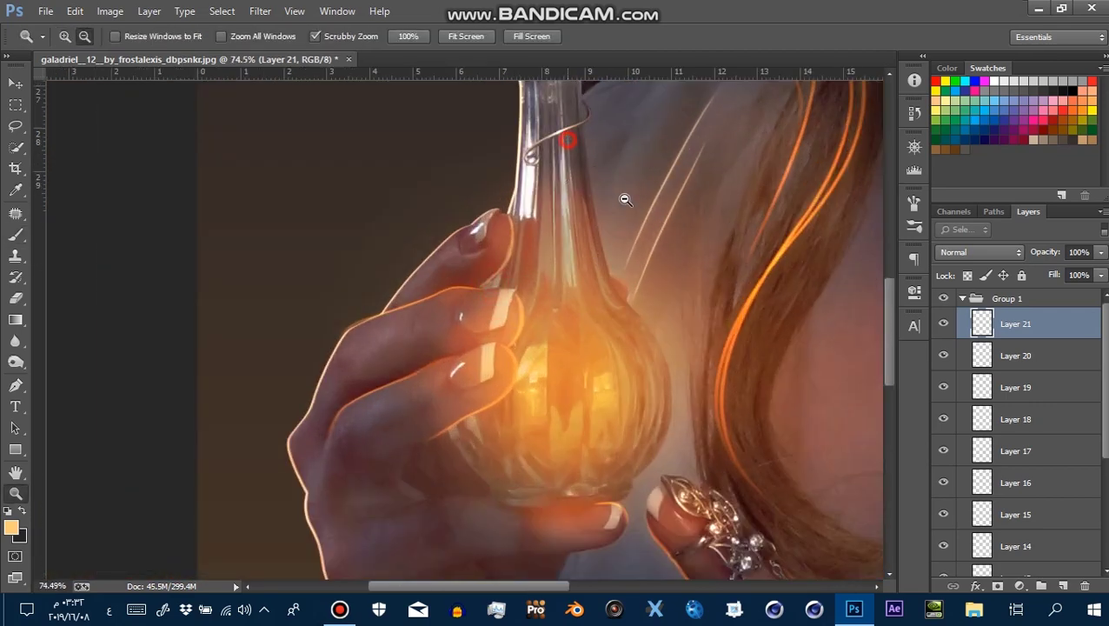
pyautogui.press('b')
pyautogui.moveTo(639, 363); pyautogui.dragTo(653, 413)
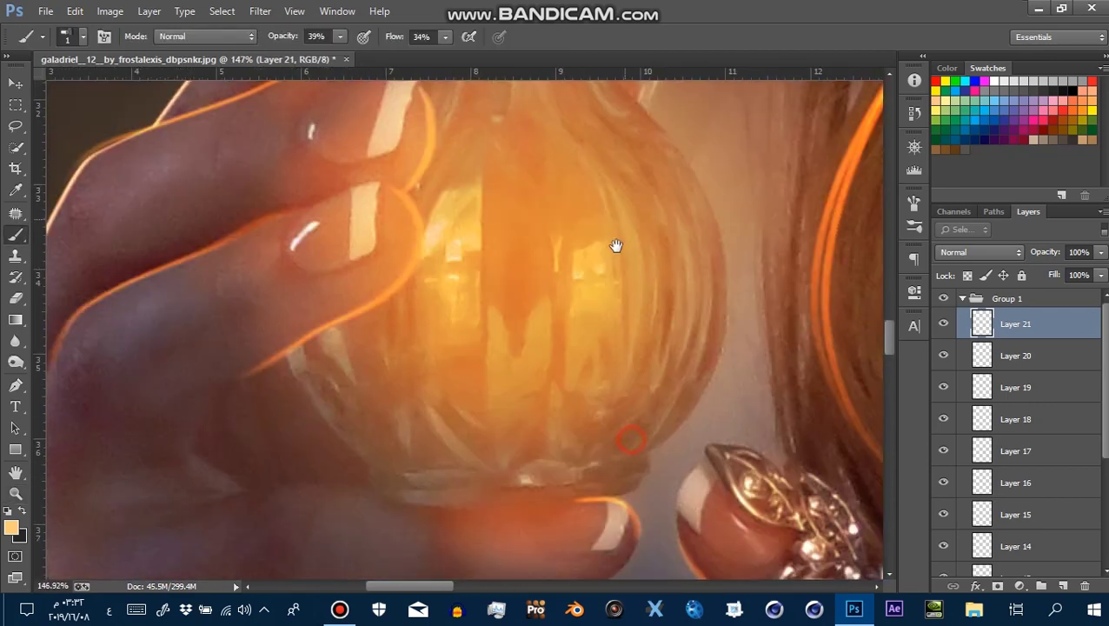
pyautogui.moveTo(615, 246); pyautogui.dragTo(604, 166)
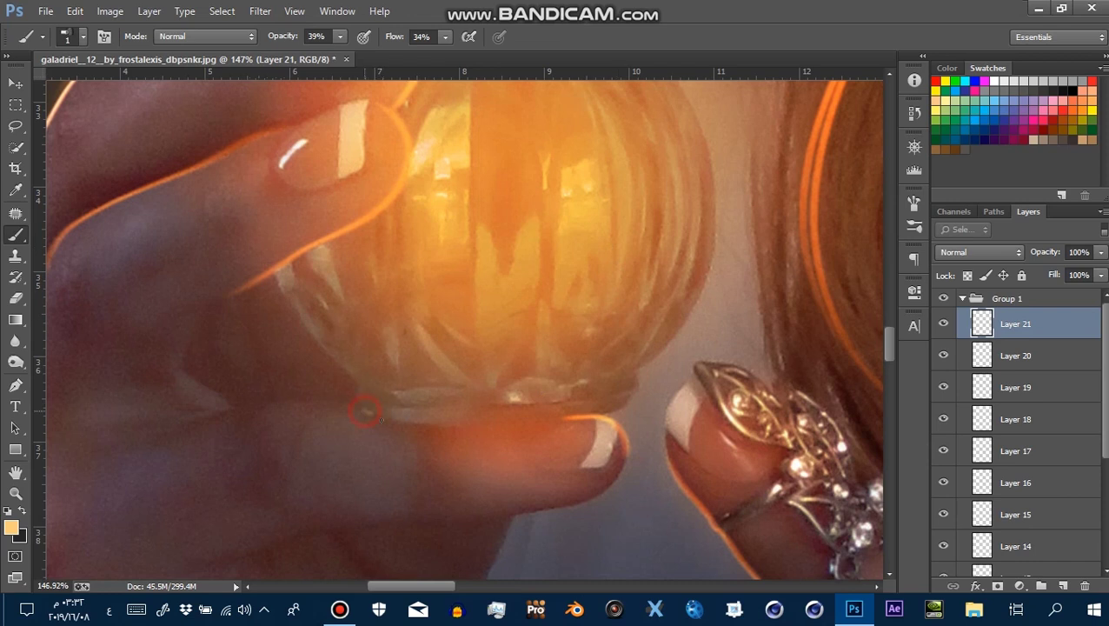
# Trace a curved Pen path along the bottle's base, right side and neck
pyautogui.click(15, 385)
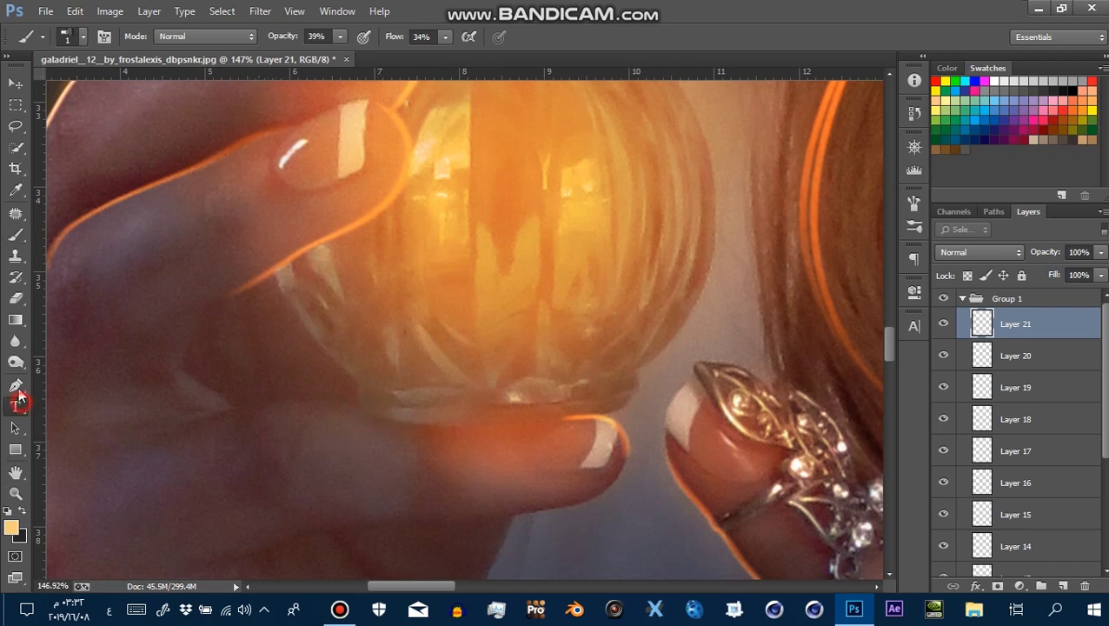
pyautogui.moveTo(347, 453); pyautogui.dragTo(383, 477)
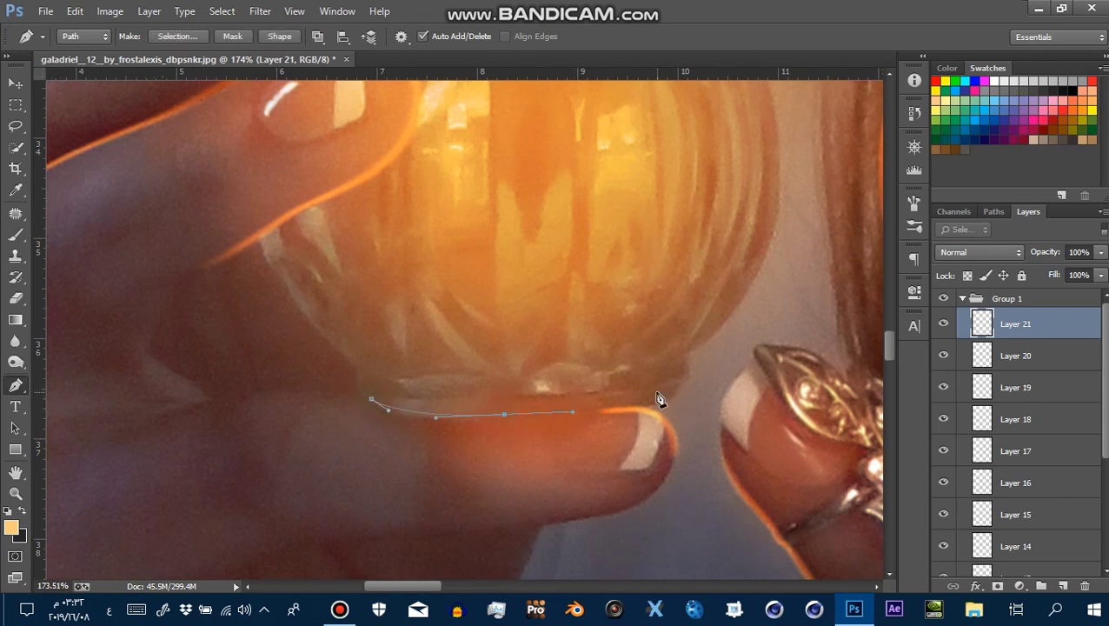
pyautogui.moveTo(677, 391); pyautogui.dragTo(680, 380)
pyautogui.moveTo(683, 265); pyautogui.dragTo(669, 355)
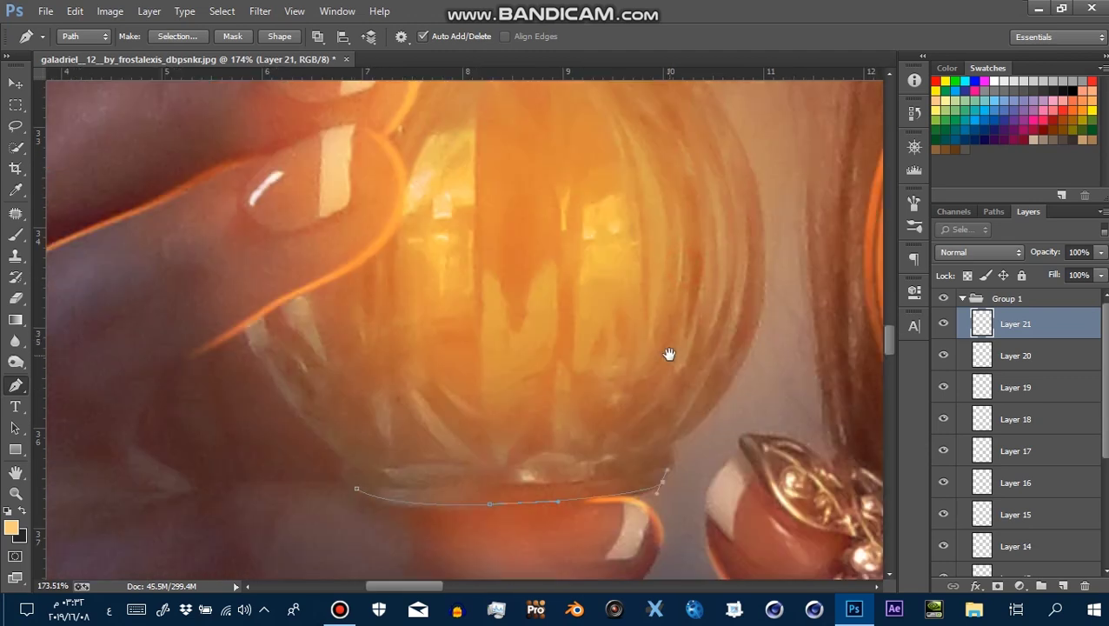
pyautogui.click(697, 414)
pyautogui.moveTo(762, 275); pyautogui.dragTo(767, 185)
pyautogui.moveTo(757, 365); pyautogui.dragTo(759, 380)
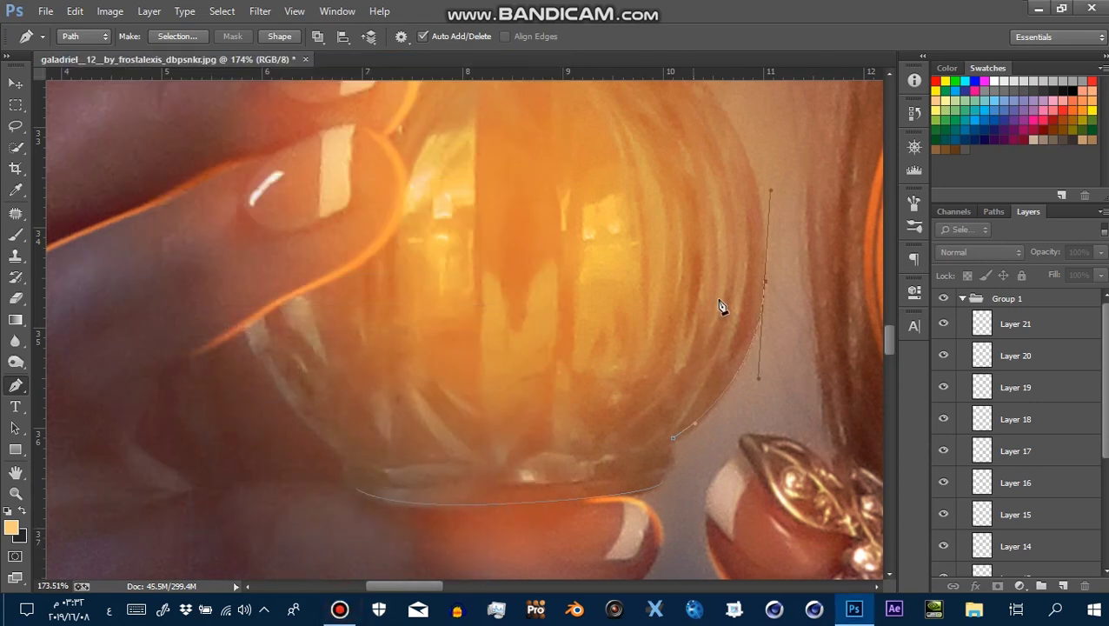
pyautogui.moveTo(714, 99); pyautogui.dragTo(691, 283)
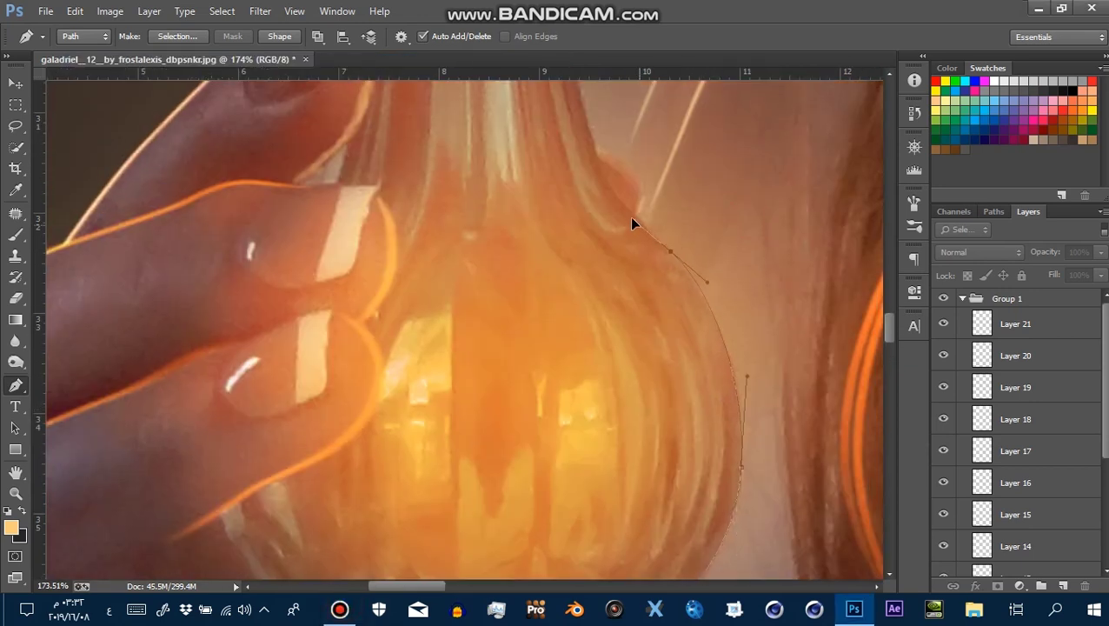
pyautogui.moveTo(632, 224); pyautogui.dragTo(620, 211)
pyautogui.moveTo(602, 130)
pyautogui.mouseDown()
pyautogui.moveTo(637, 314)
pyautogui.moveTo(593, 167)
pyautogui.mouseUp()
pyautogui.moveTo(668, 227); pyautogui.dragTo(686, 250)
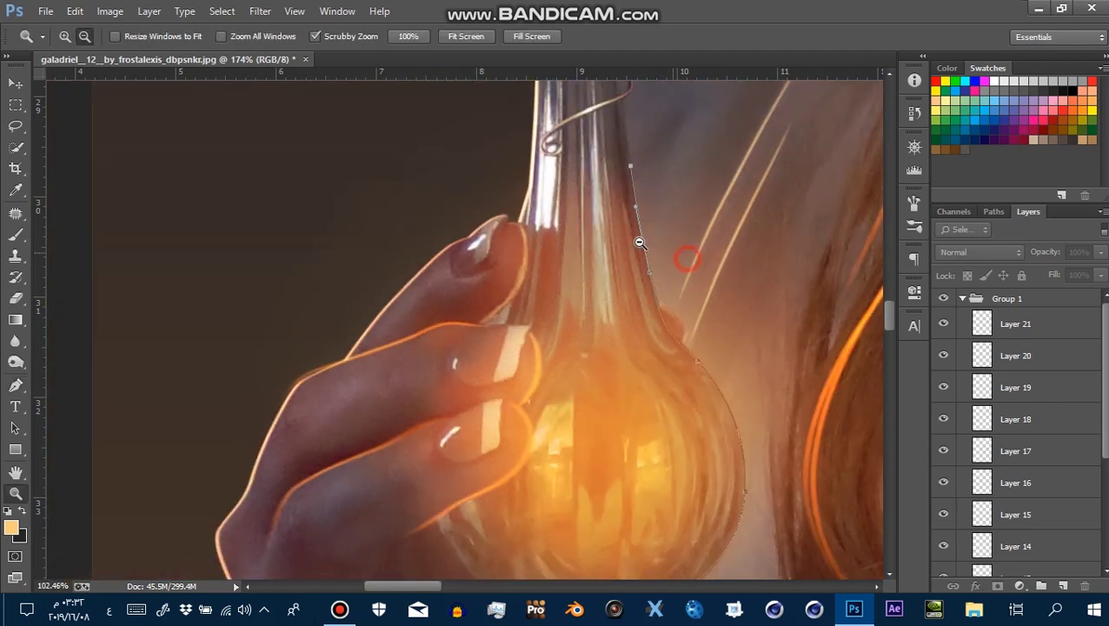
# Select the rim-light layer and set the brush to full opacity and full flow
pyautogui.click(1034, 325)
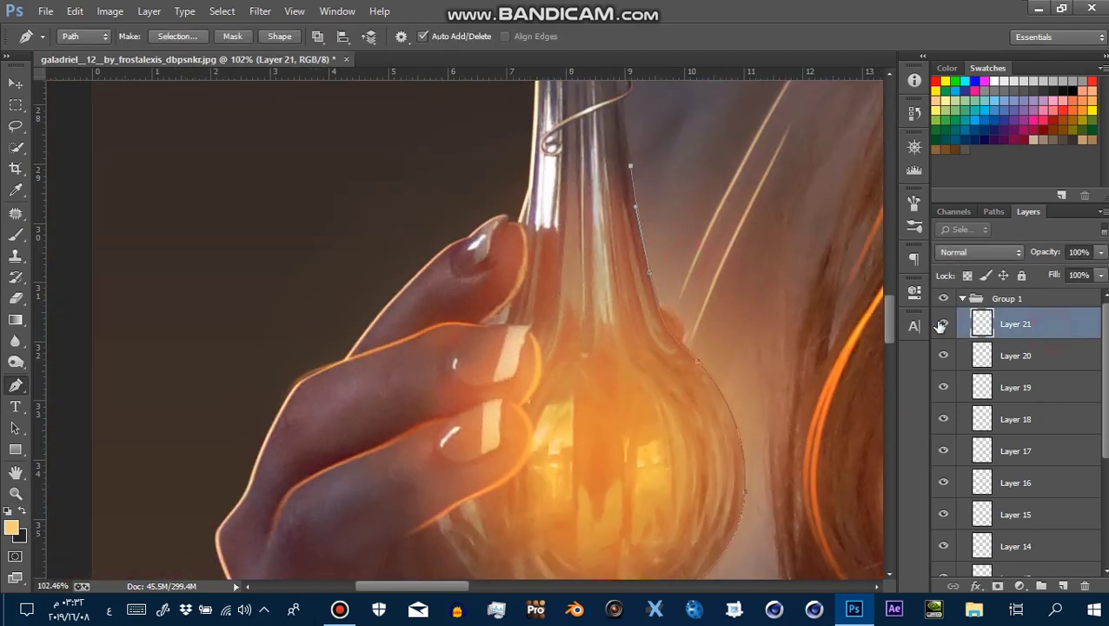
pyautogui.click(16, 235)
pyautogui.moveTo(387, 158); pyautogui.dragTo(309, 286)
pyautogui.hotkey('ctrl', 'z')
pyautogui.click(338, 36)
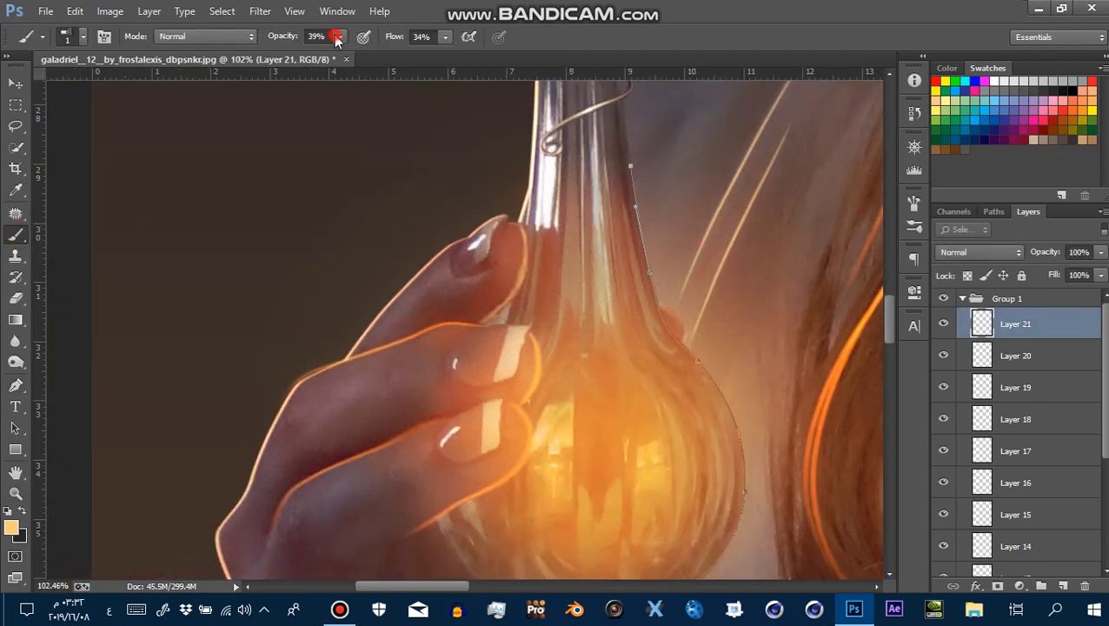
pyautogui.click(444, 36)
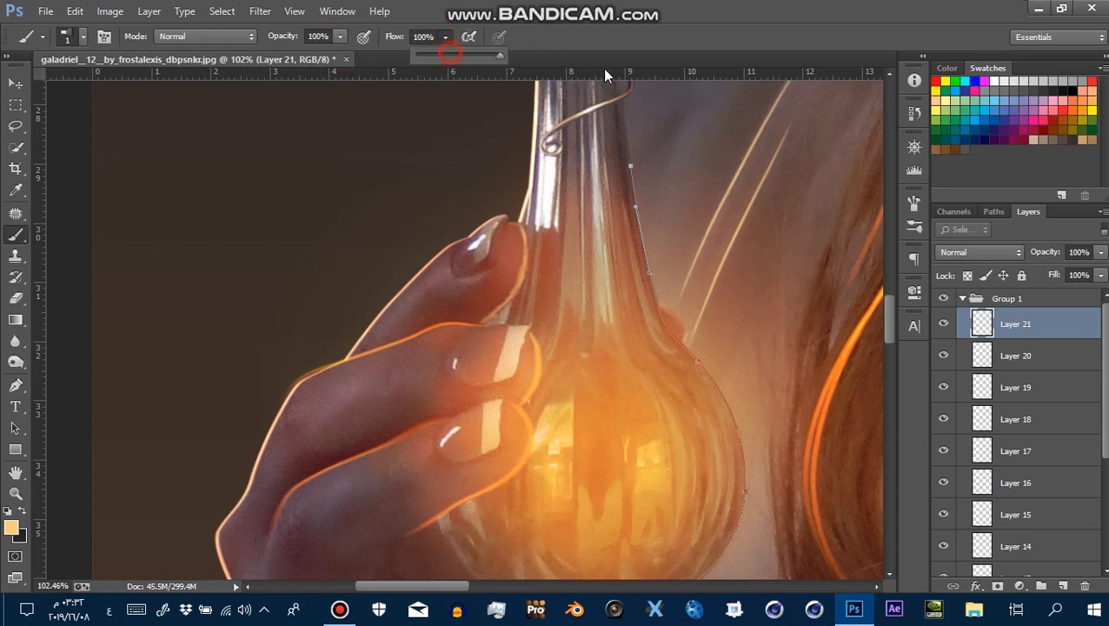
pyautogui.moveTo(354, 168); pyautogui.dragTo(263, 285)
pyautogui.hotkey('ctrl', 'z')
pyautogui.keyDown('alt'); pyautogui.rightClick(353, 250); pyautogui.keyUp('alt')
pyautogui.moveTo(379, 163); pyautogui.dragTo(280, 329)
pyautogui.hotkey('ctrl', 'z')
# Pick a deeper orange from the painting and switch to a fine 1 px brush
pyautogui.press('z')
pyautogui.keyDown('alt'); pyautogui.click(331, 374); pyautogui.keyUp('alt')
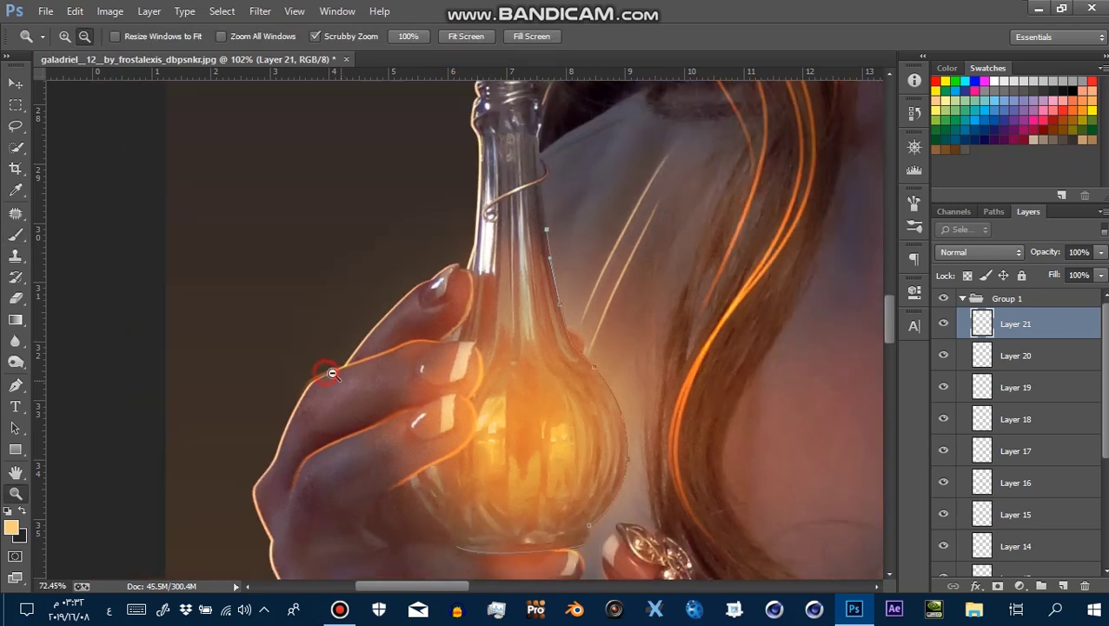
pyautogui.click(331, 373)
pyautogui.press('b')
pyautogui.scroll(2, 478, 307)
pyautogui.keyDown('alt'); pyautogui.click(477, 305); pyautogui.keyUp('alt')
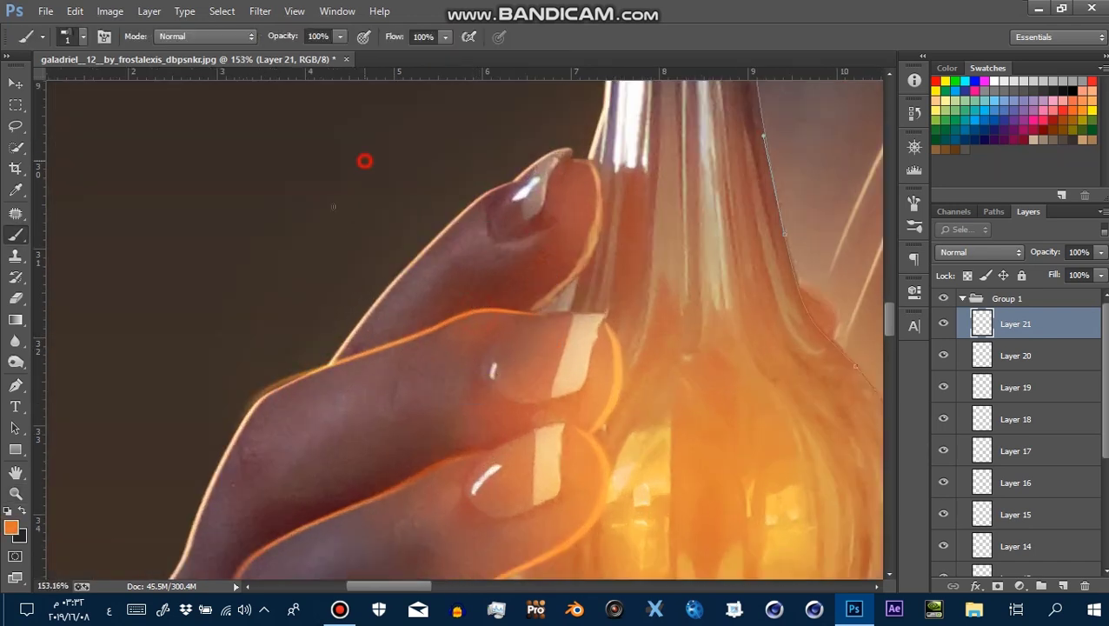
pyautogui.moveTo(365, 161); pyautogui.dragTo(272, 299)
pyautogui.hotkey('ctrl', 'z')
pyautogui.rightClick(366, 259)
pyautogui.click(484, 349)
pyautogui.press('Return')
pyautogui.moveTo(374, 109)
pyautogui.mouseDown()
pyautogui.moveTo(322, 239)
pyautogui.moveTo(247, 274)
pyautogui.mouseUp()
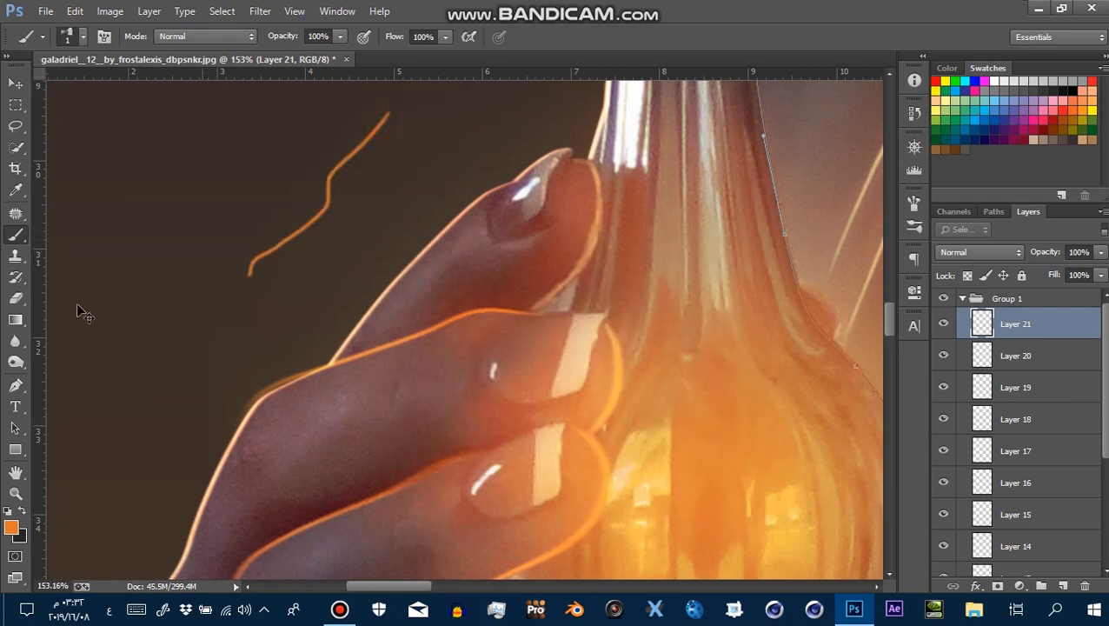
pyautogui.hotkey('ctrl', 'z')
# Stroke the bottle-edge path with the orange brush
pyautogui.click(15, 492)
pyautogui.keyDown('alt'); pyautogui.click(463, 193); pyautogui.keyUp('alt')
pyautogui.moveTo(463, 193); pyautogui.dragTo(532, 191)
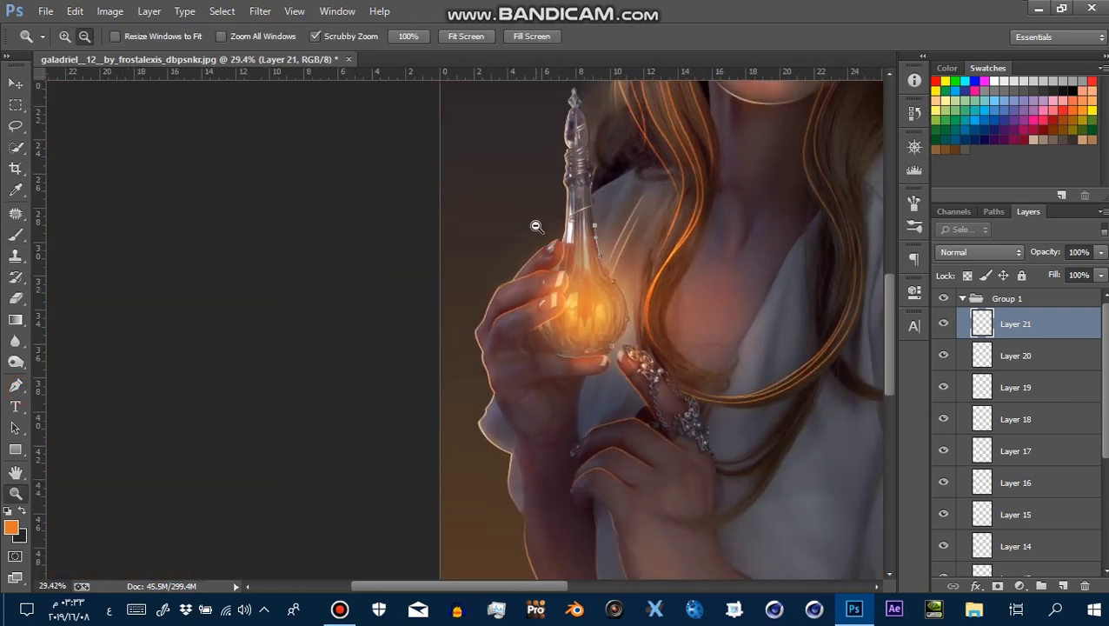
pyautogui.moveTo(628, 259); pyautogui.dragTo(644, 290)
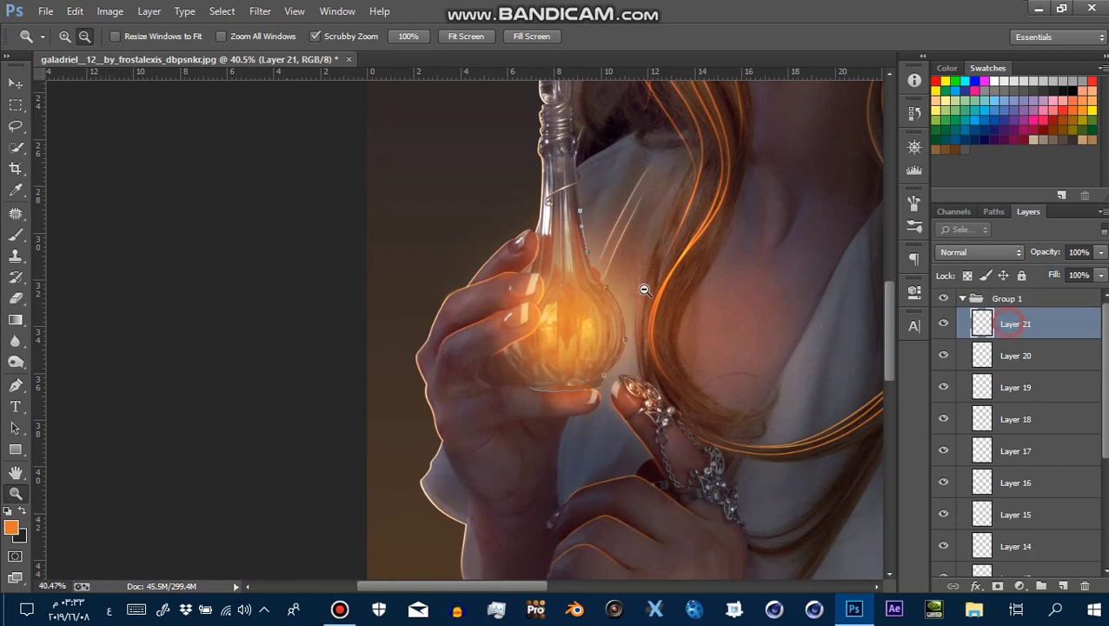
pyautogui.click(15, 387)
pyautogui.rightClick(657, 344)
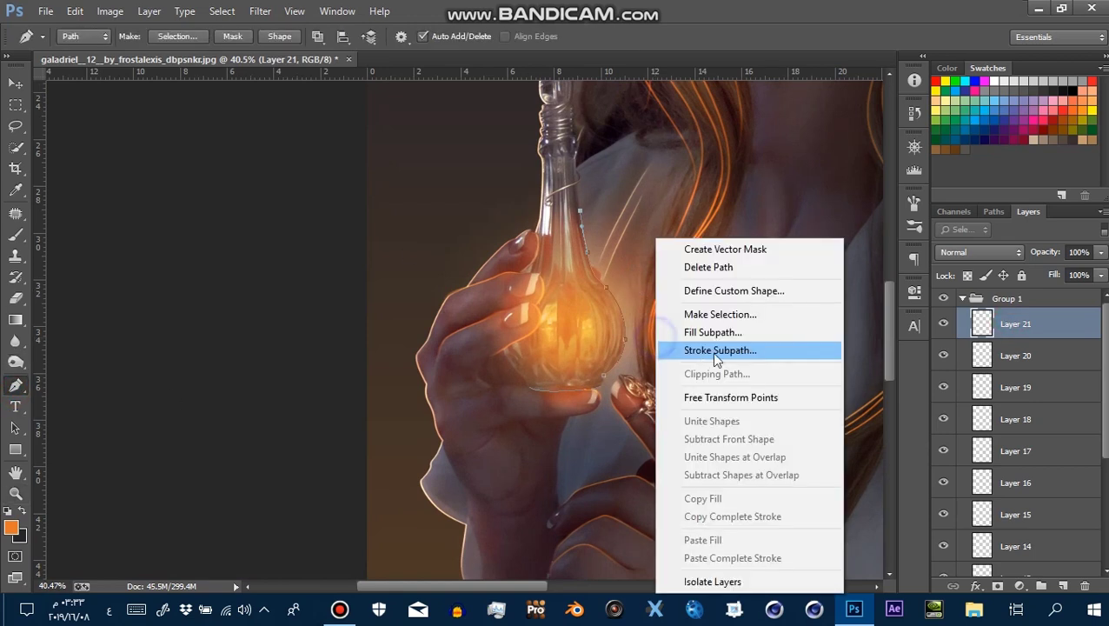
pyautogui.click(714, 349)
pyautogui.click(676, 218)
# Delete the path and set Layer 21 to Linear Dodge (Add)
pyautogui.rightClick(617, 265)
pyautogui.click(634, 267)
pyautogui.press('z')
pyautogui.moveTo(648, 252); pyautogui.dragTo(674, 252)
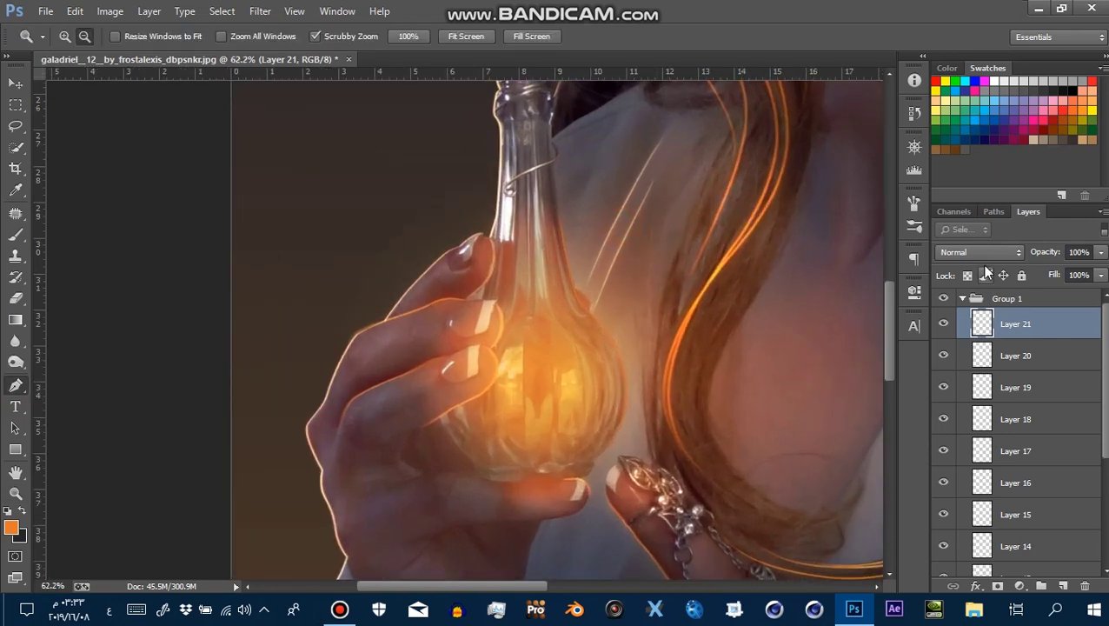
pyautogui.click(982, 252)
pyautogui.click(1004, 176)
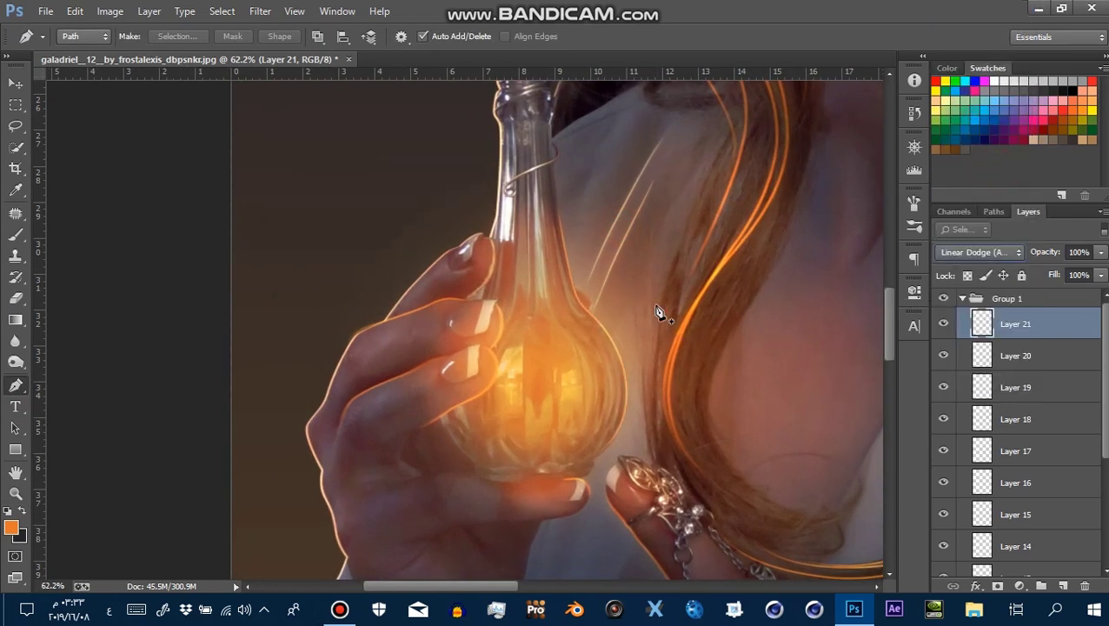
pyautogui.moveTo(657, 313); pyautogui.dragTo(532, 260)
pyautogui.keyDown('ctrl'); pyautogui.click(519, 268); pyautogui.keyUp('ctrl')
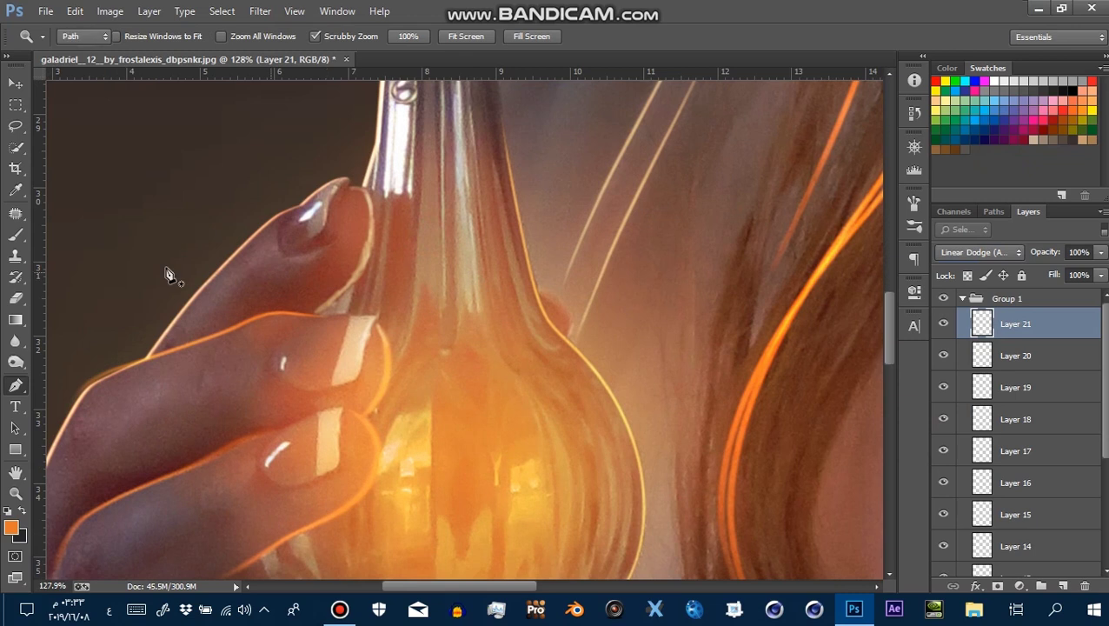
pyautogui.click(15, 298)
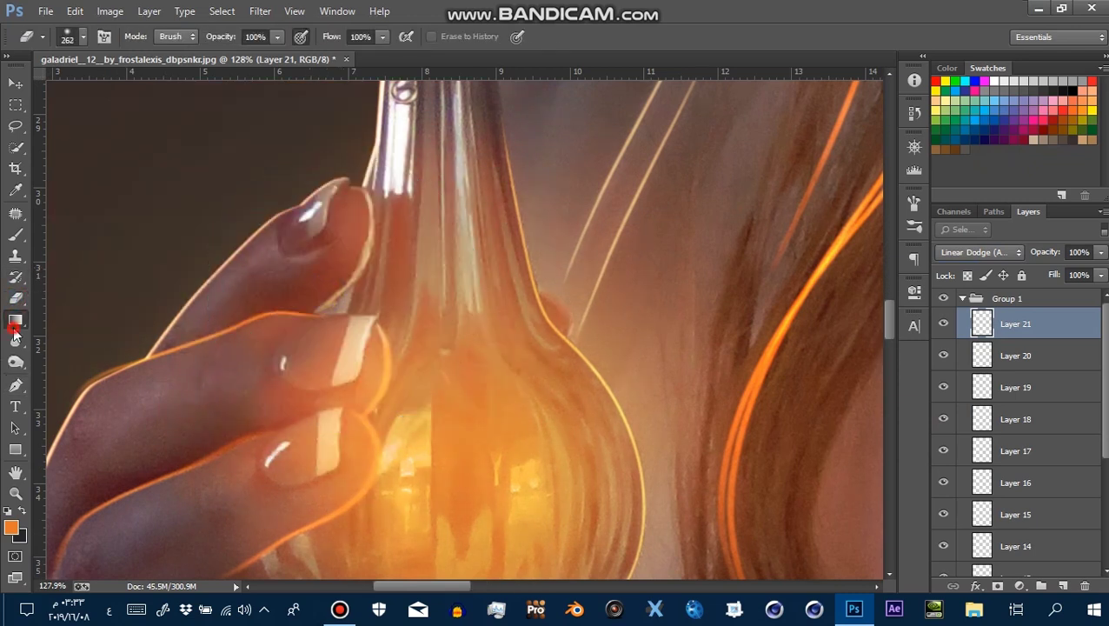
# Blur the glowing glass edge and the bottom of the glass
pyautogui.click(15, 340)
pyautogui.moveTo(401, 191)
pyautogui.mouseDown()
pyautogui.moveTo(545, 346)
pyautogui.moveTo(465, 193)
pyautogui.mouseUp()
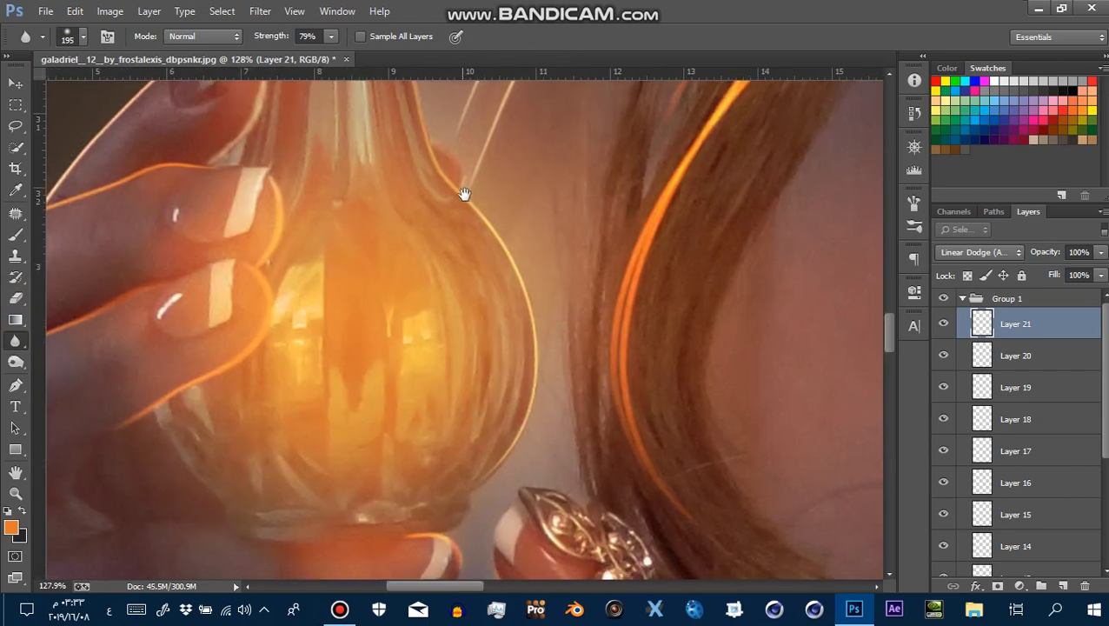
pyautogui.moveTo(514, 376); pyautogui.dragTo(470, 421)
pyautogui.keyDown('ctrl'); pyautogui.keyDown('alt'); pyautogui.click(562, 296); pyautogui.keyUp('alt'); pyautogui.keyUp('ctrl')
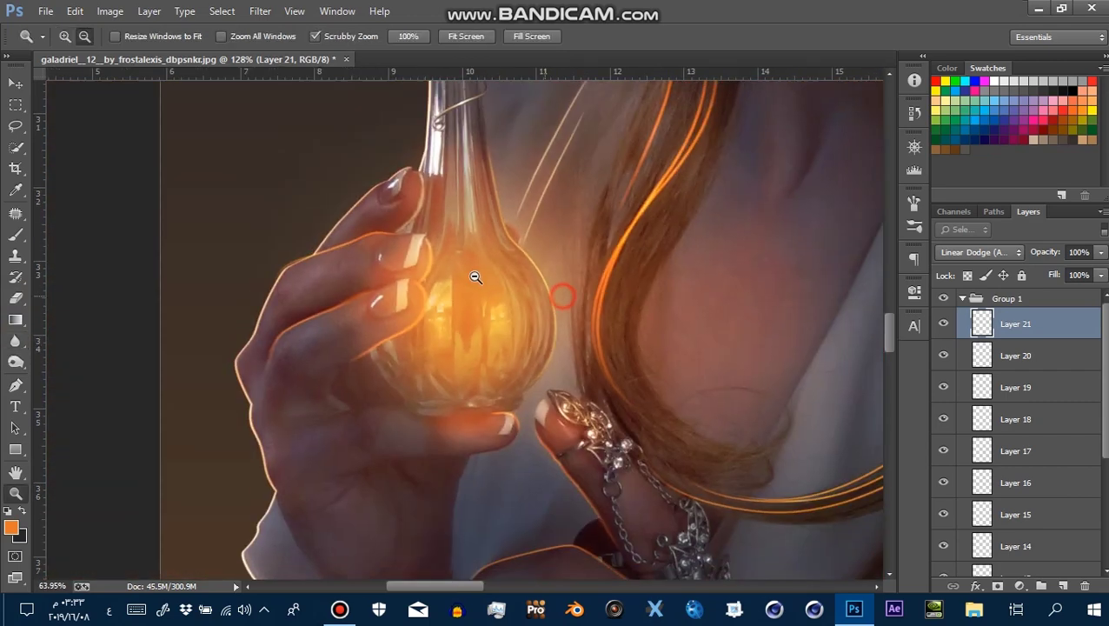
pyautogui.keyDown('ctrl'); pyautogui.click(542, 411); pyautogui.keyUp('ctrl')
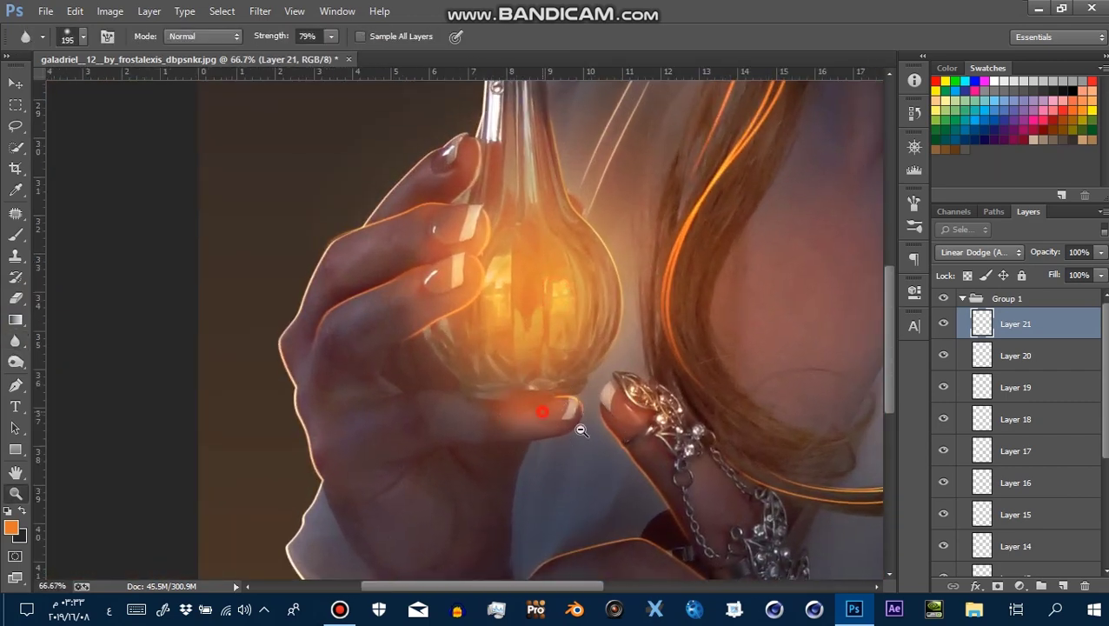
pyautogui.moveTo(580, 429); pyautogui.dragTo(631, 421)
pyautogui.click(942, 323)
pyautogui.click(943, 324)
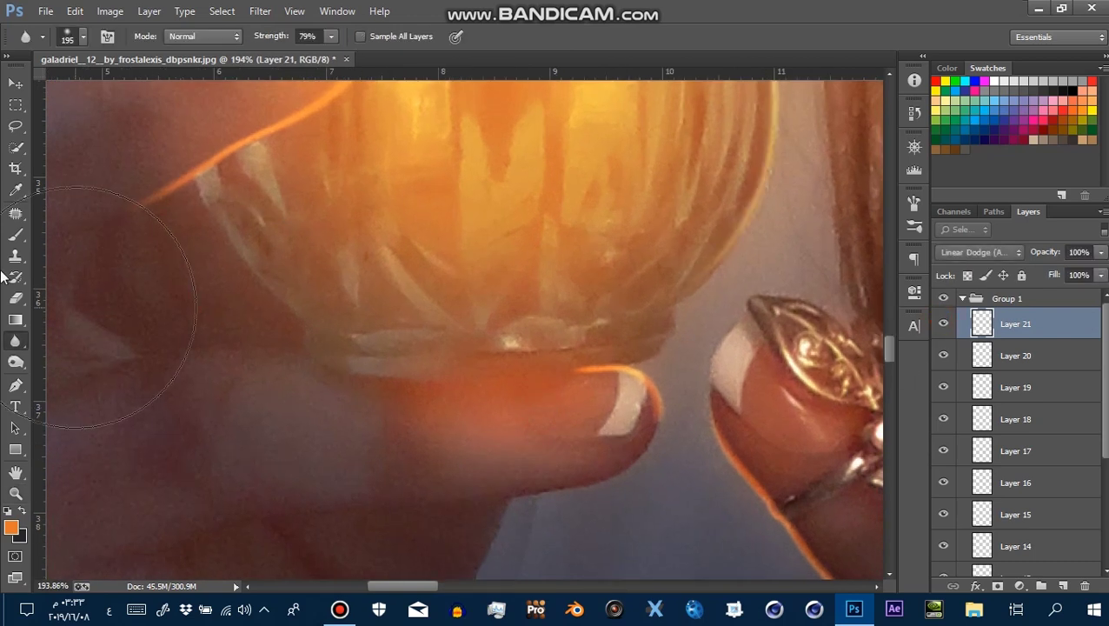
# Draw a curved Pen path under the bottle's base and up its right side
pyautogui.click(15, 387)
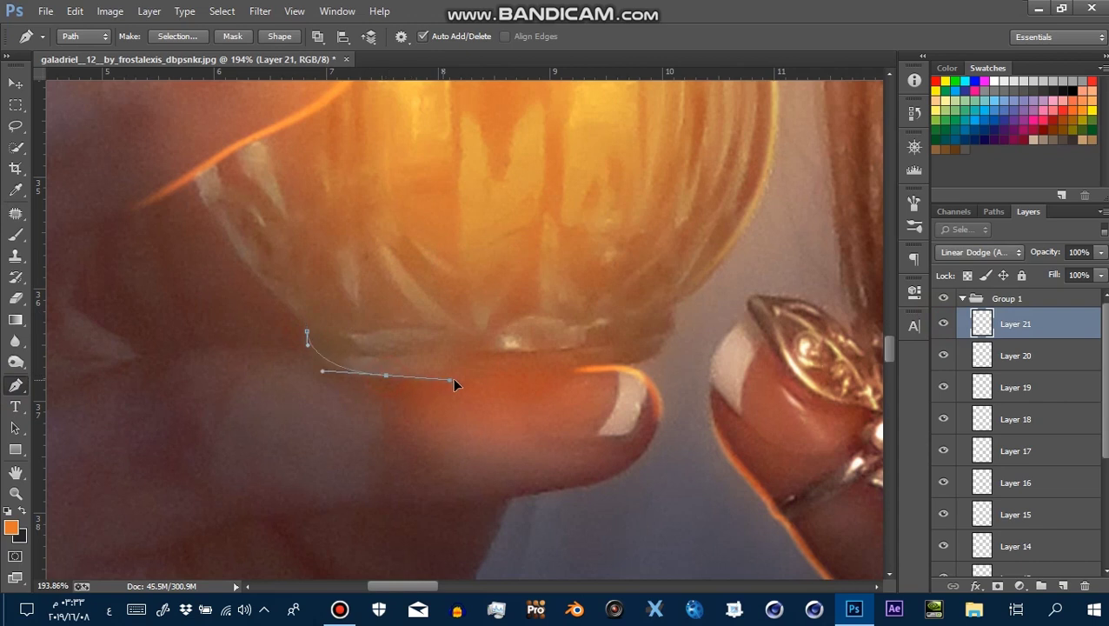
pyautogui.moveTo(663, 353); pyautogui.dragTo(667, 339)
pyautogui.keyDown('ctrl'); pyautogui.click(526, 351); pyautogui.keyUp('ctrl')
pyautogui.moveTo(489, 348); pyautogui.dragTo(521, 348)
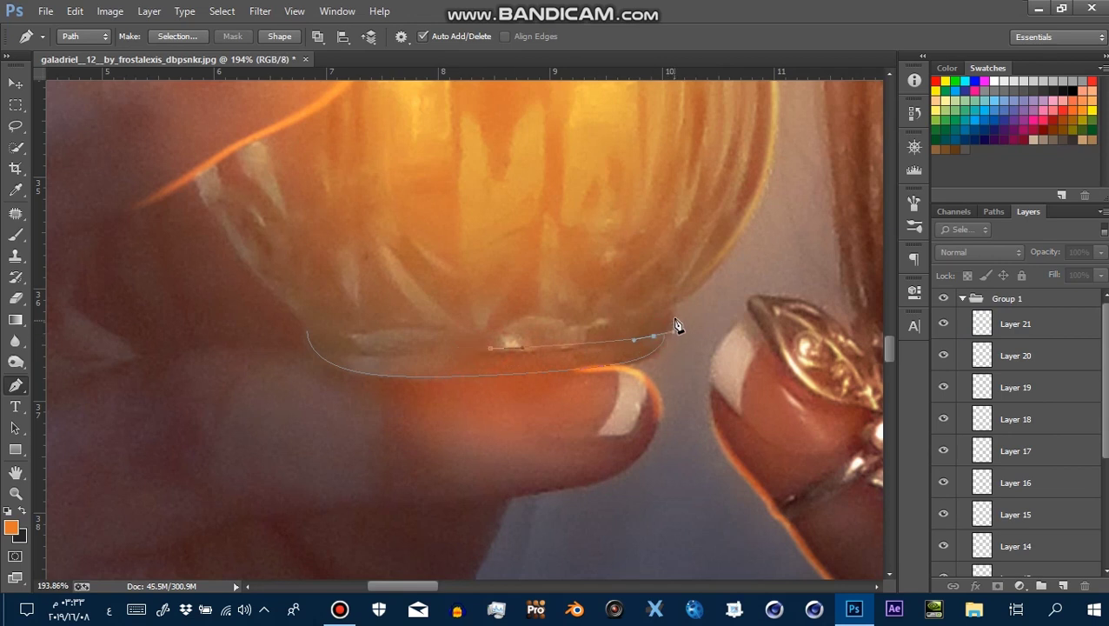
pyautogui.moveTo(682, 334); pyautogui.dragTo(684, 339)
pyautogui.click(1009, 324)
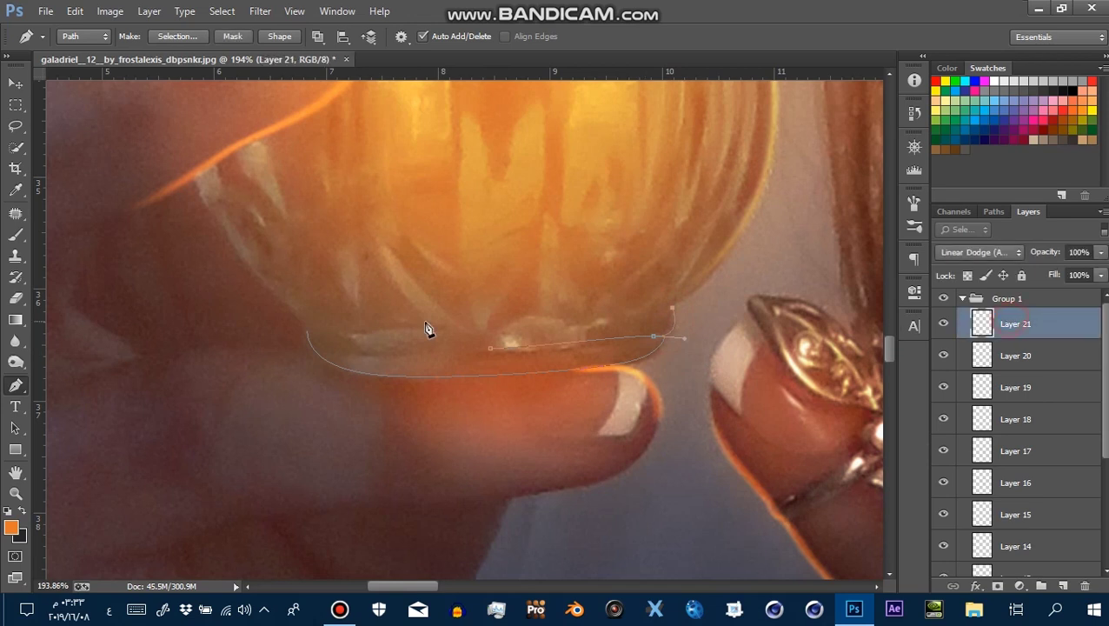
pyautogui.keyDown('ctrl'); pyautogui.click(1013, 324); pyautogui.keyUp('ctrl')
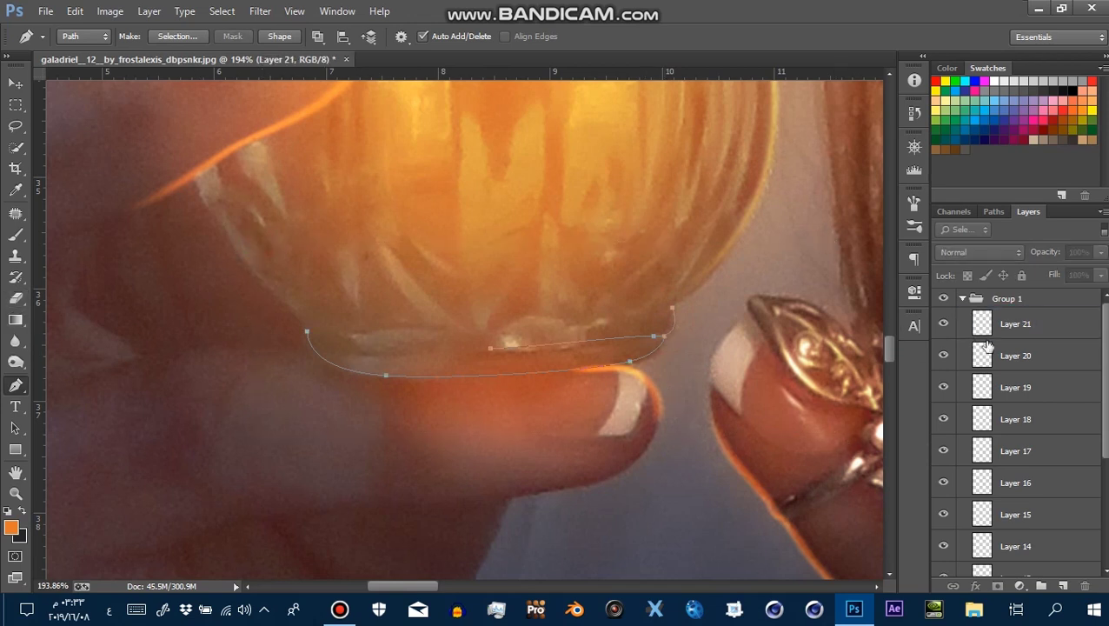
# Stroke the base path with the orange brush on Layer 21, then delete it
pyautogui.rightClick(738, 354)
pyautogui.click(700, 351)
pyautogui.click(657, 212)
pyautogui.rightClick(654, 341)
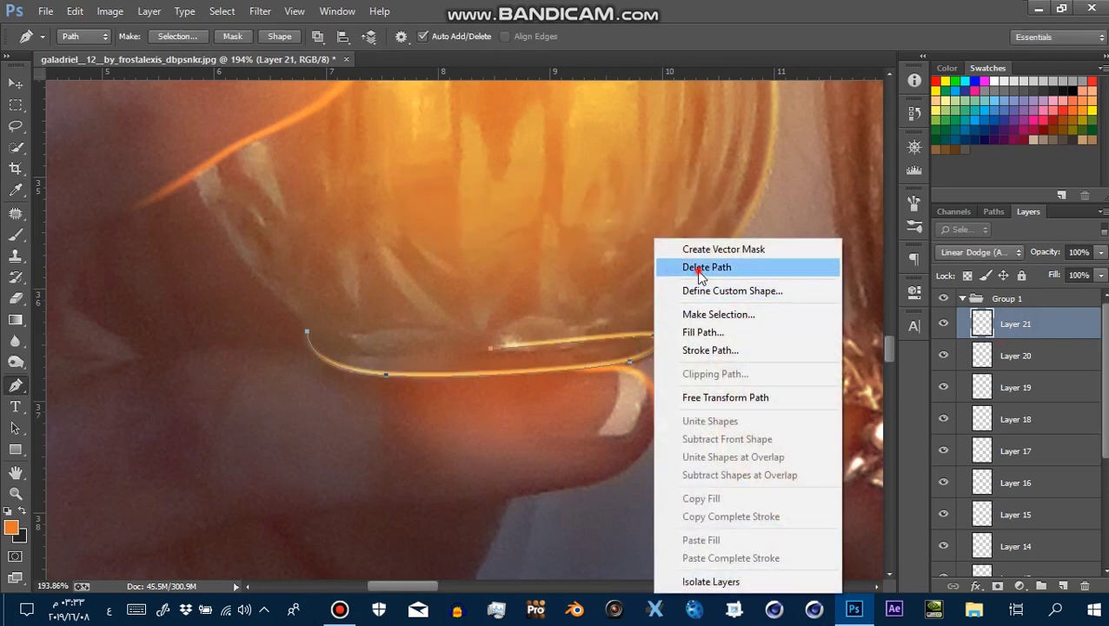
pyautogui.click(705, 265)
pyautogui.press('z')
pyautogui.keyDown('alt'); pyautogui.click(639, 361); pyautogui.keyUp('alt')
# Toggle Layer 21 visibility to compare the rim lights, then zoom in on the bottle
pyautogui.press('p')
pyautogui.click(945, 325)
pyautogui.click(943, 323)
pyautogui.click(944, 323)
pyautogui.click(943, 323)
pyautogui.press('z')
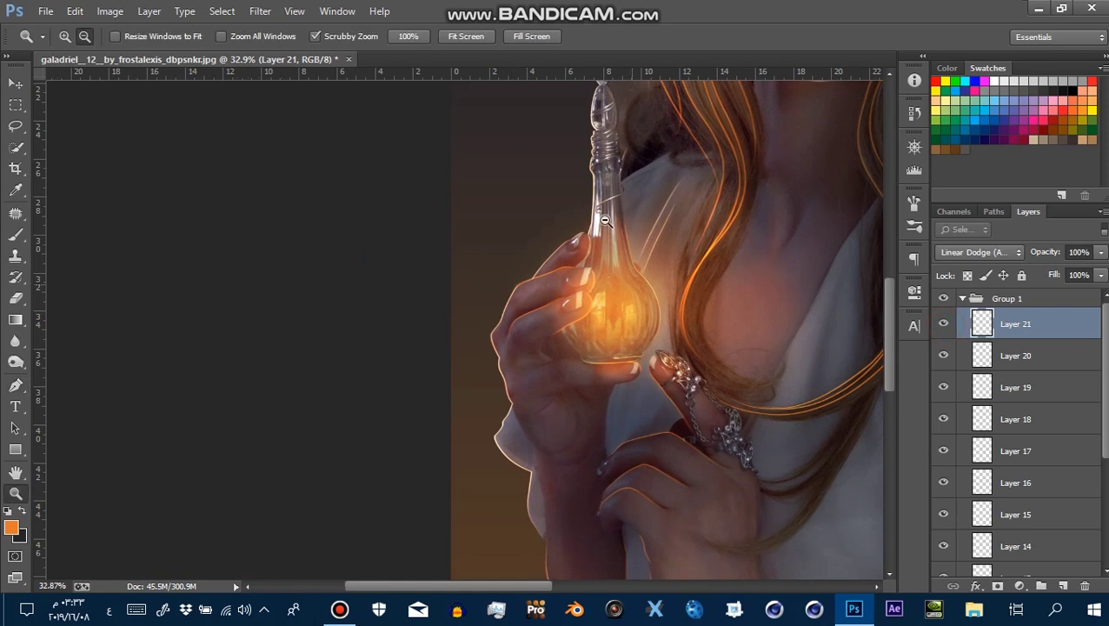
pyautogui.click(652, 246)
# Start a Pen path along the lower finger and around its underside
pyautogui.moveTo(652, 246); pyautogui.dragTo(541, 261)
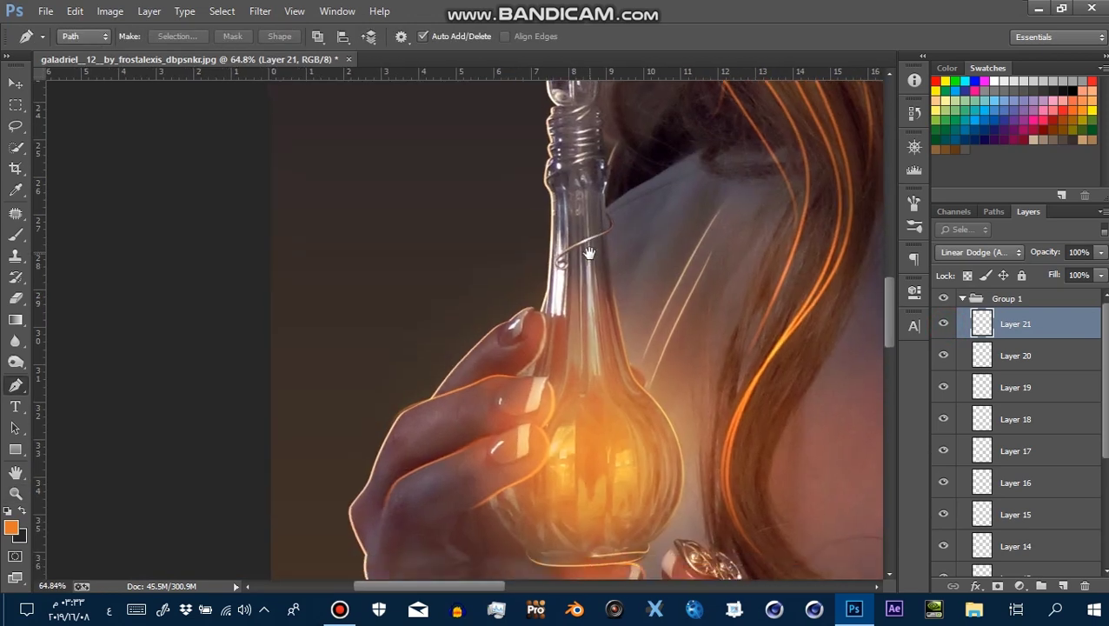
pyautogui.scroll(-3, 542, 261)
pyautogui.scroll(-3, 304, 297)
pyautogui.press('p')
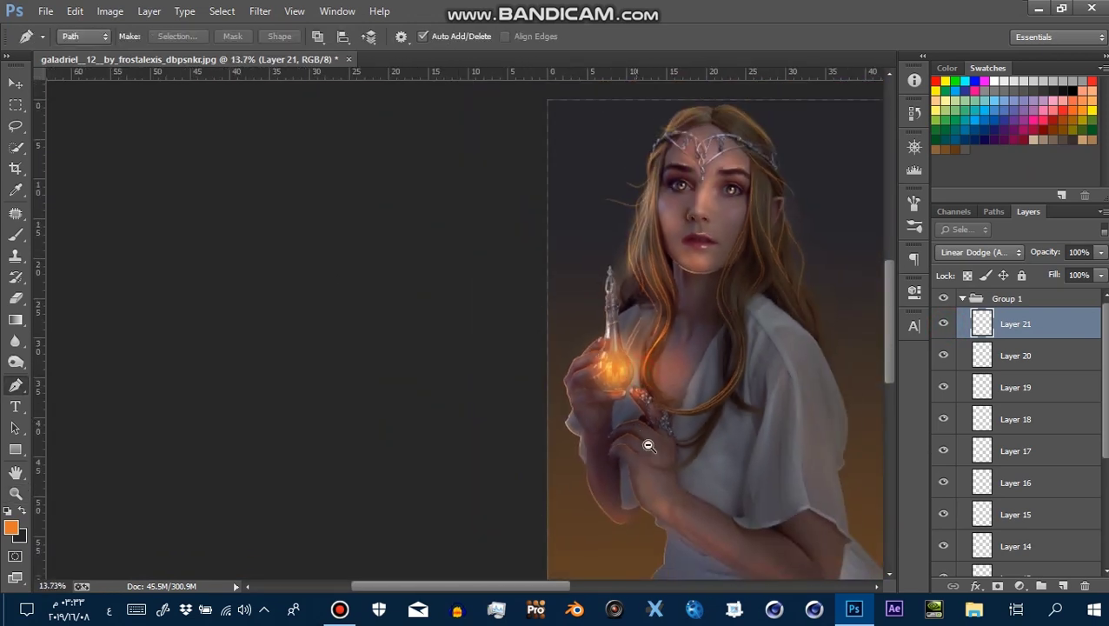
pyautogui.scroll(-2, 639, 458)
pyautogui.scroll(2, 638, 458)
pyautogui.scroll(4, 522, 461)
pyautogui.scroll(3, 413, 468)
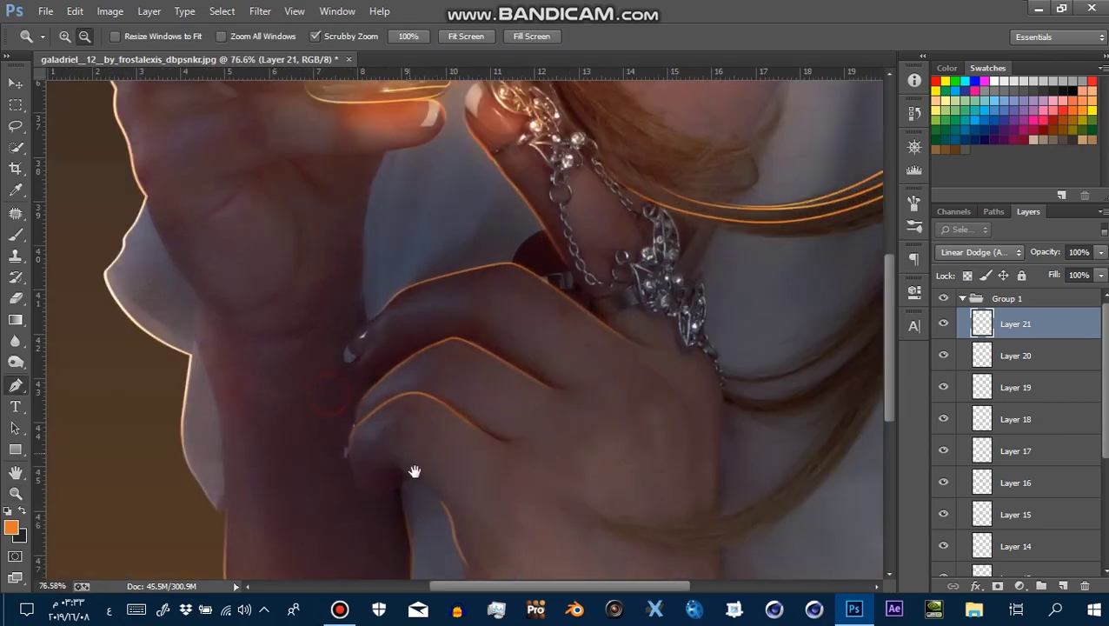
pyautogui.scroll(1, 382, 343)
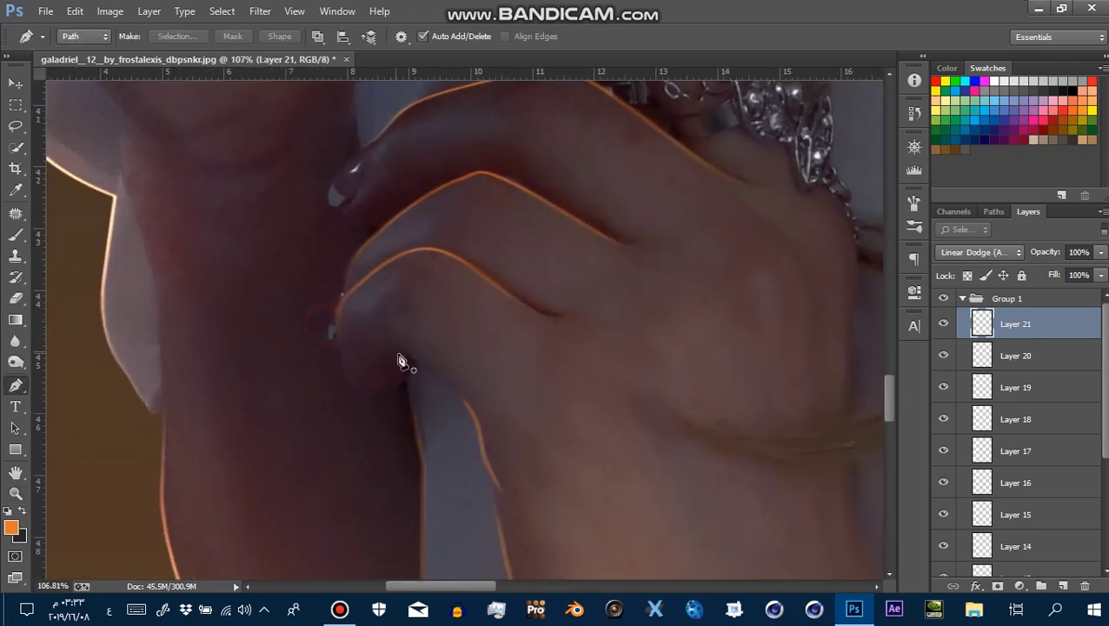
pyautogui.moveTo(337, 344)
pyautogui.mouseDown()
pyautogui.moveTo(373, 395)
pyautogui.moveTo(418, 365)
pyautogui.mouseUp()
pyautogui.keyDown('ctrl'); pyautogui.click(429, 364); pyautogui.keyUp('ctrl')
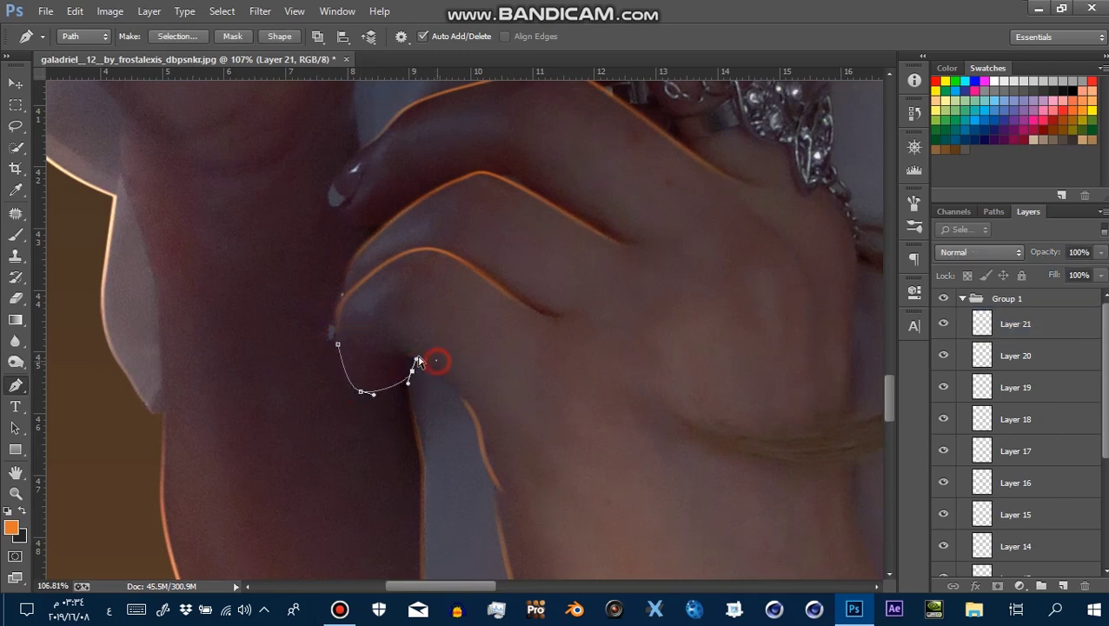
pyautogui.keyDown('ctrl'); pyautogui.keyDown('space'); pyautogui.click(416, 367); pyautogui.keyUp('space'); pyautogui.keyUp('ctrl')
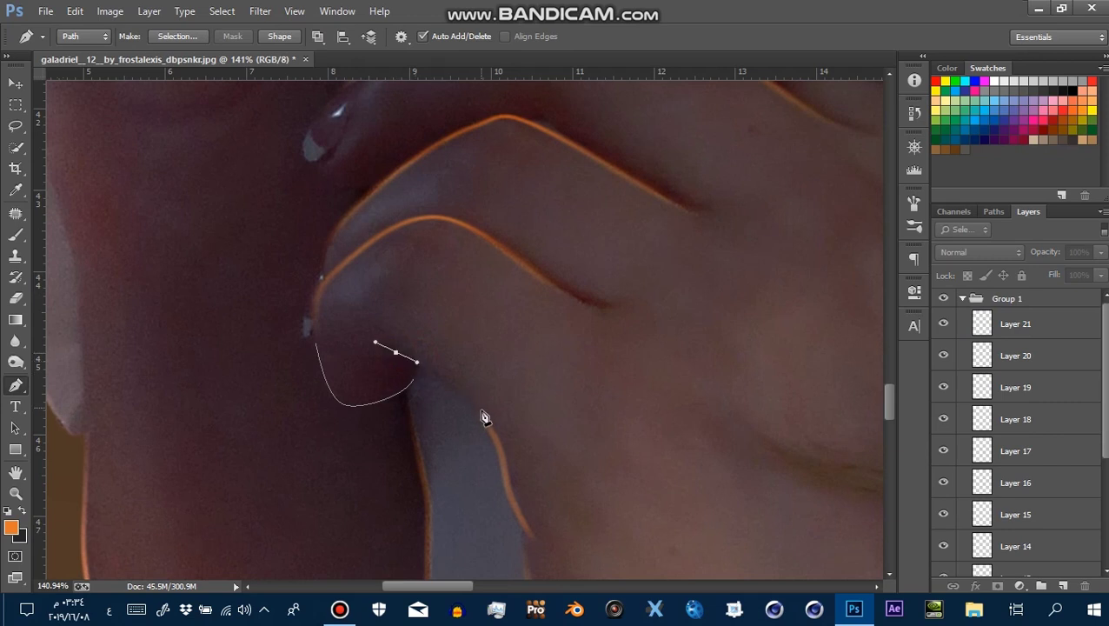
pyautogui.moveTo(479, 412); pyautogui.dragTo(494, 434)
# Continue the path down the finger edge and along the sleeve edge
pyautogui.moveTo(519, 472); pyautogui.dragTo(476, 305)
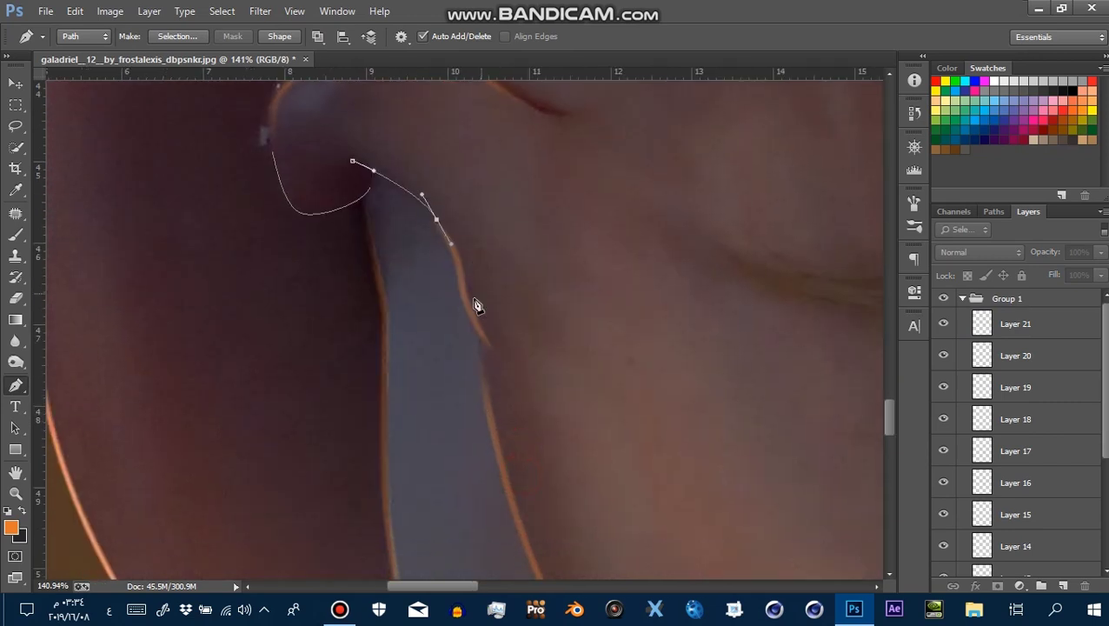
pyautogui.moveTo(455, 253); pyautogui.dragTo(467, 268)
pyautogui.moveTo(488, 420); pyautogui.dragTo(489, 427)
pyautogui.moveTo(522, 394)
pyautogui.mouseDown()
pyautogui.moveTo(495, 250)
pyautogui.moveTo(470, 309)
pyautogui.mouseUp()
pyautogui.moveTo(527, 426); pyautogui.dragTo(437, 252)
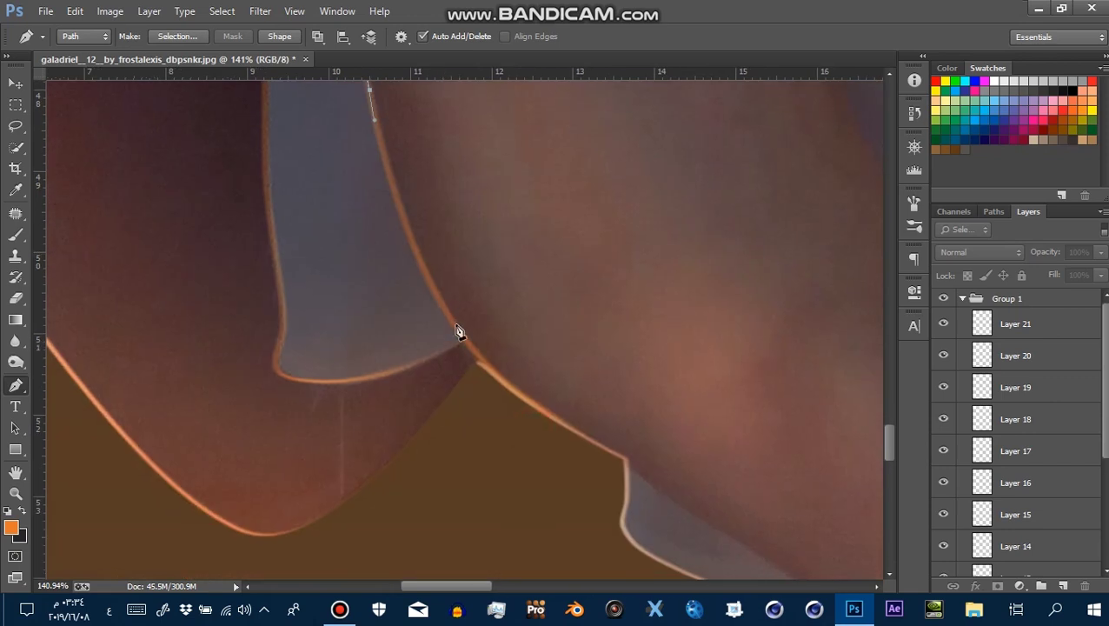
pyautogui.moveTo(481, 359); pyautogui.dragTo(545, 420)
pyautogui.moveTo(665, 473); pyautogui.dragTo(458, 285)
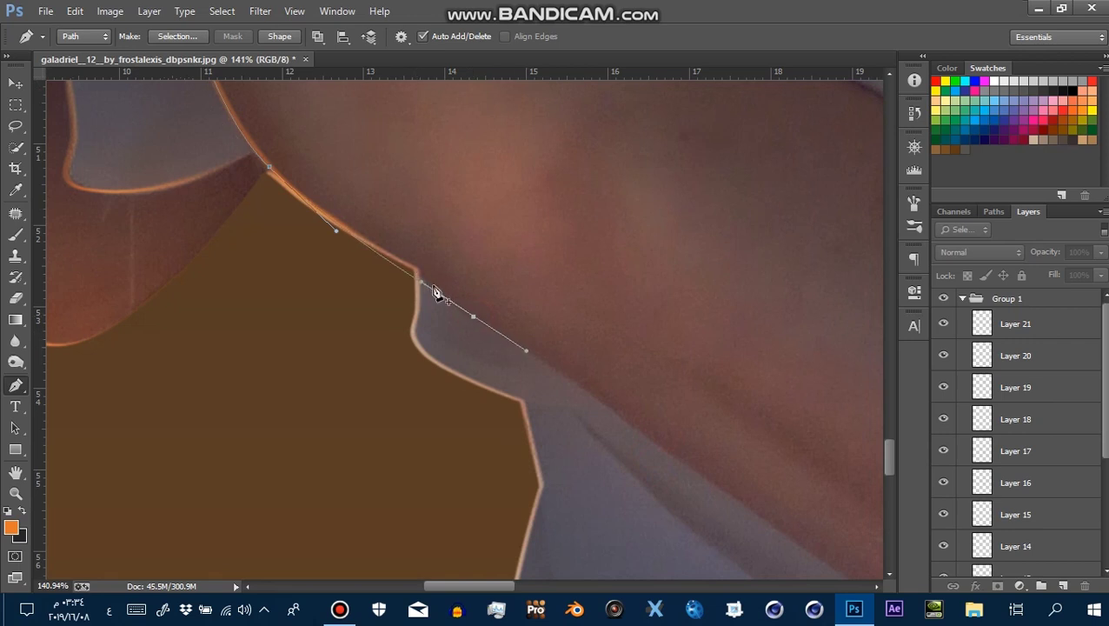
pyautogui.moveTo(427, 292); pyautogui.dragTo(415, 274)
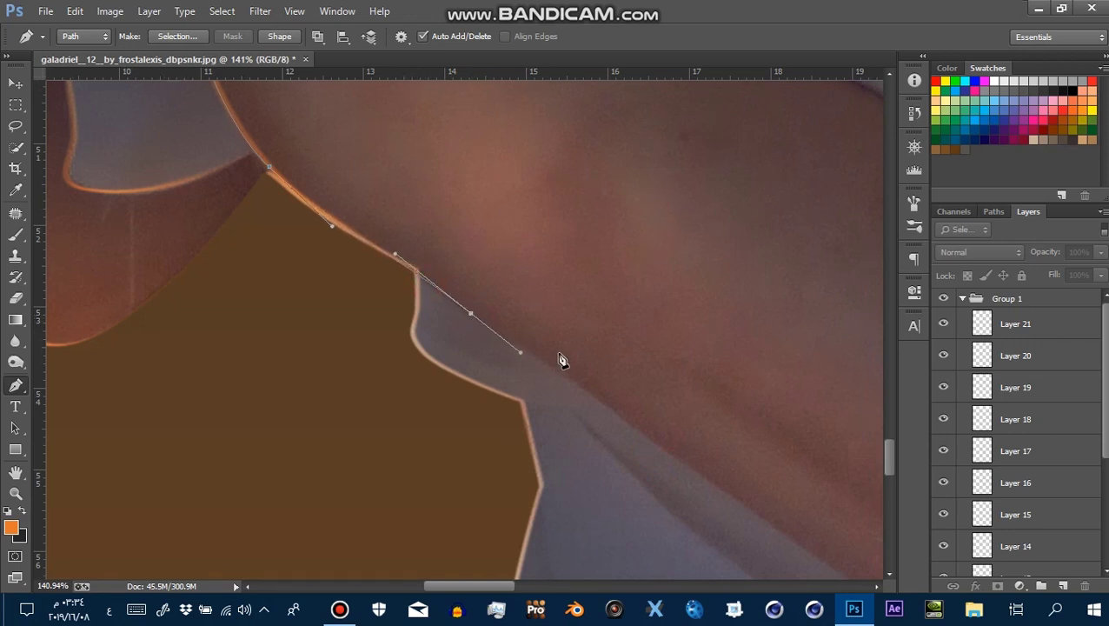
pyautogui.moveTo(560, 359); pyautogui.dragTo(427, 246)
# Extend the path along the skin, fabric fold and arm edge
pyautogui.moveTo(470, 291); pyautogui.dragTo(525, 330)
pyautogui.moveTo(625, 379); pyautogui.dragTo(302, 215)
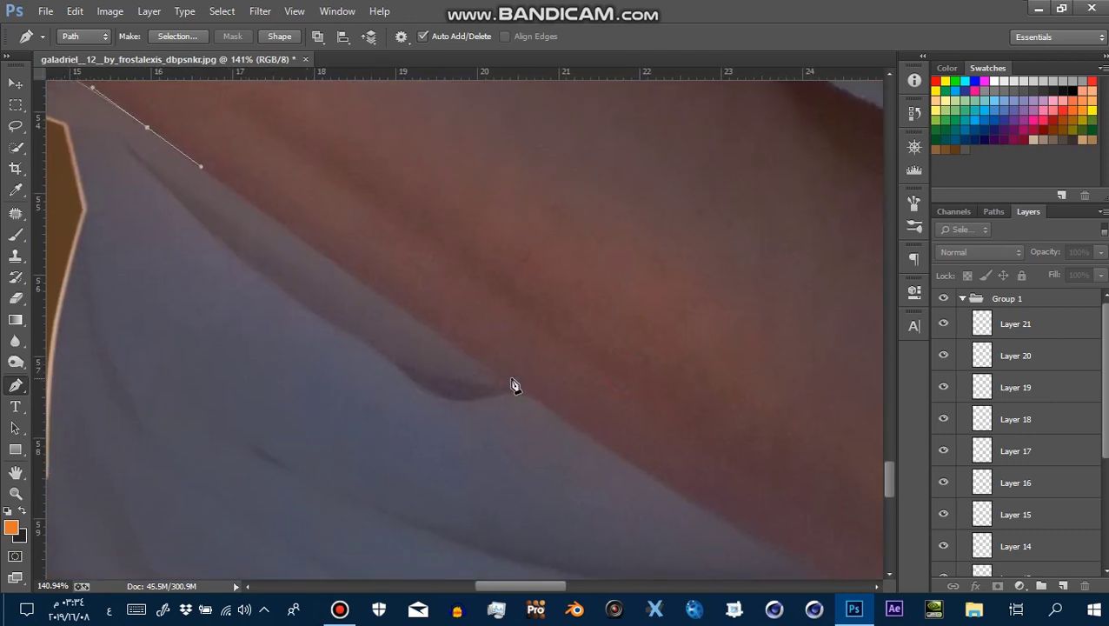
pyautogui.moveTo(513, 385)
pyautogui.mouseDown()
pyautogui.moveTo(636, 461)
pyautogui.moveTo(565, 427)
pyautogui.mouseUp()
pyautogui.moveTo(447, 331); pyautogui.dragTo(439, 329)
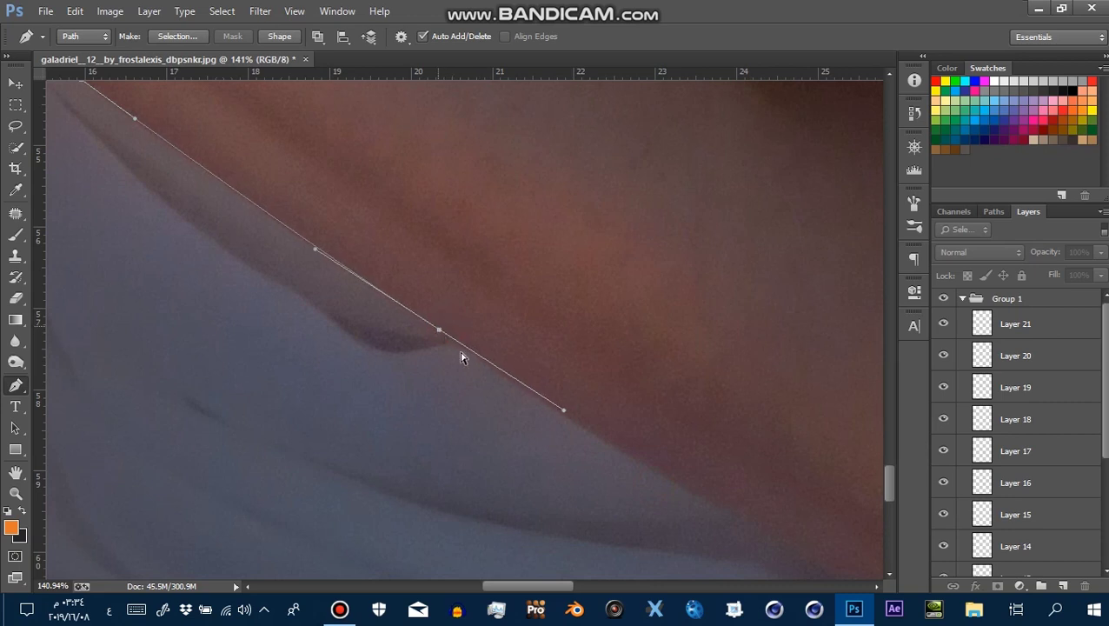
pyautogui.click(563, 412)
pyautogui.moveTo(685, 478); pyautogui.dragTo(276, 278)
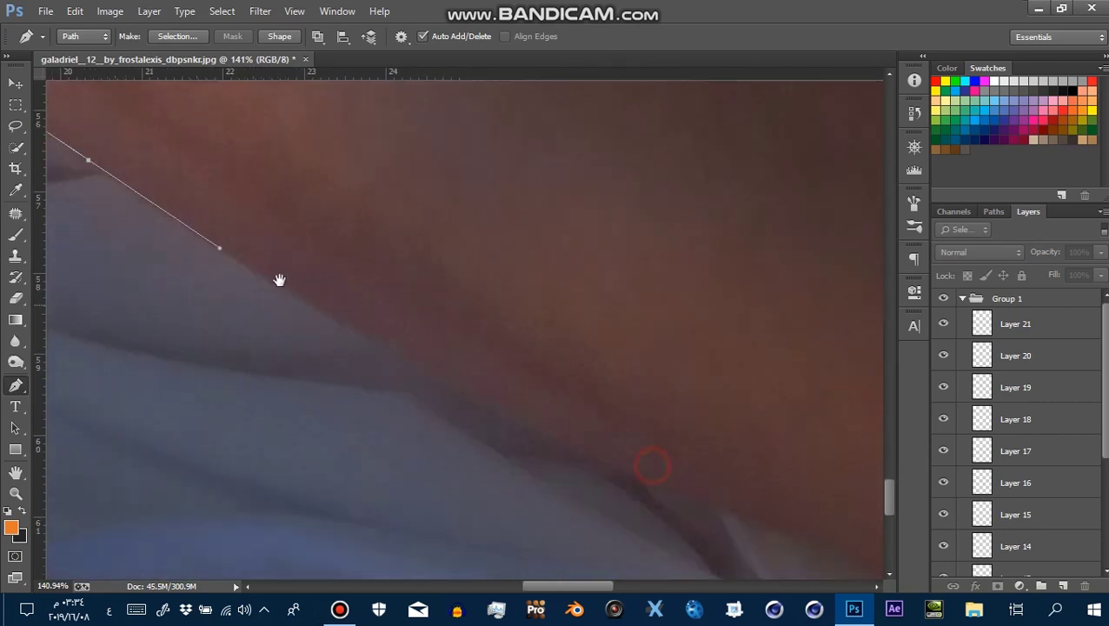
pyautogui.moveTo(469, 400); pyautogui.dragTo(565, 438)
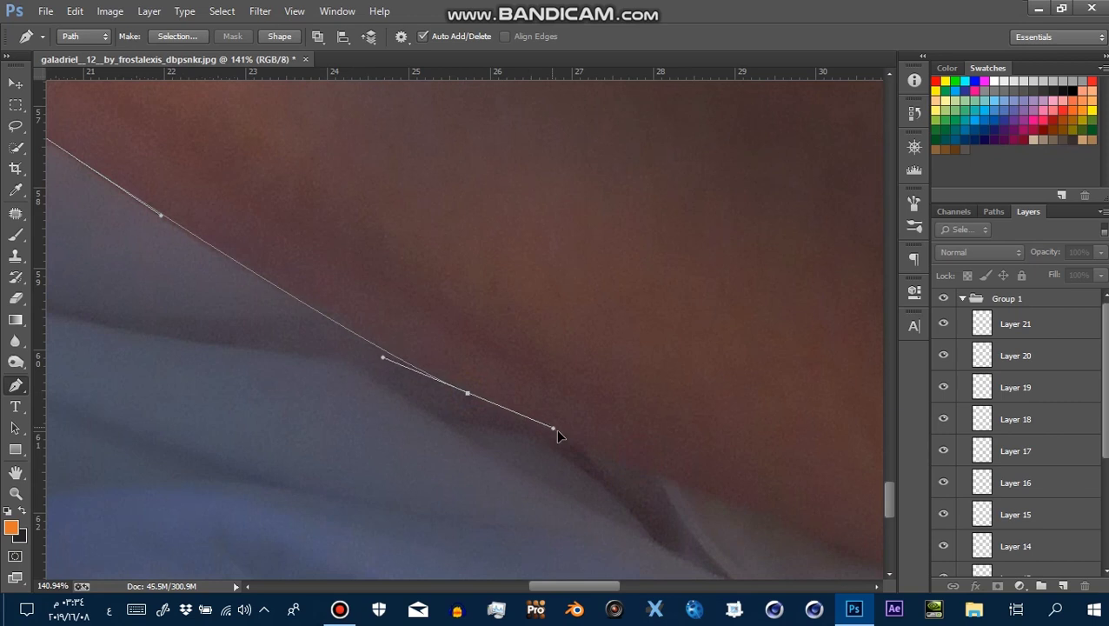
pyautogui.press('z')
pyautogui.moveTo(457, 319)
pyautogui.mouseDown()
pyautogui.moveTo(338, 269)
pyautogui.moveTo(501, 393)
pyautogui.moveTo(712, 448)
pyautogui.mouseUp()
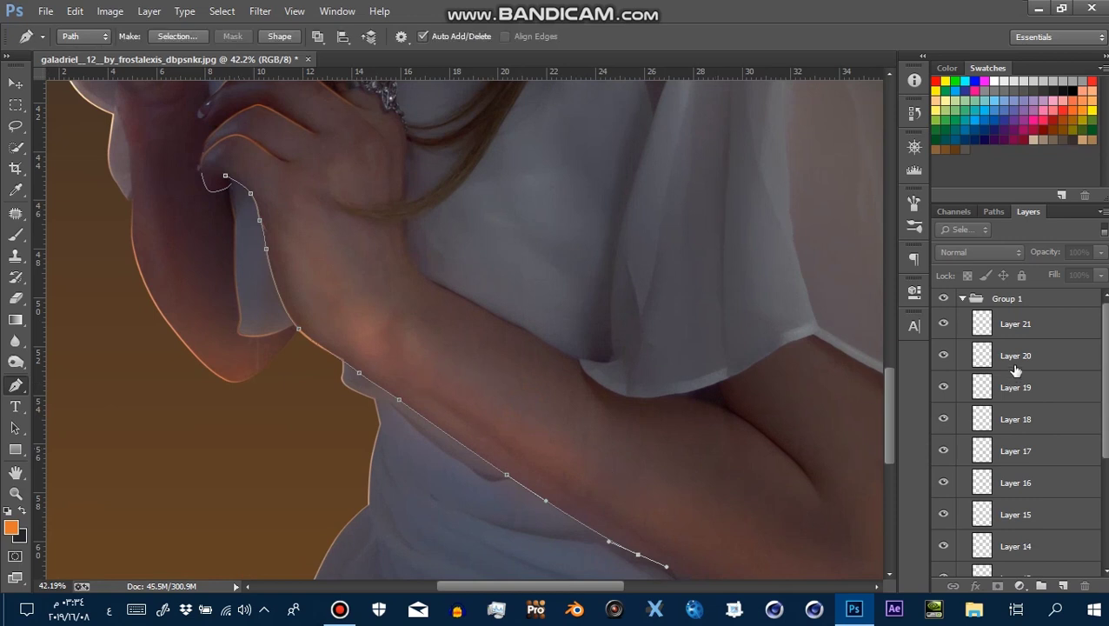
# Stroke the arm path with the orange brush on Layer 21 and delete the path
pyautogui.click(1015, 324)
pyautogui.rightClick(528, 387)
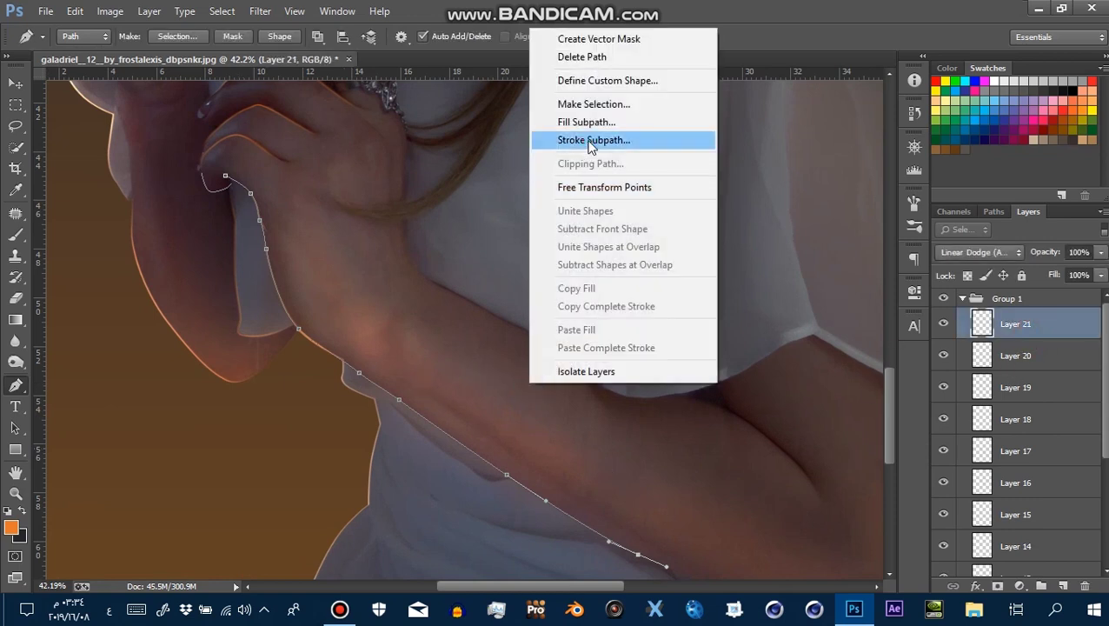
pyautogui.click(588, 141)
pyautogui.click(656, 212)
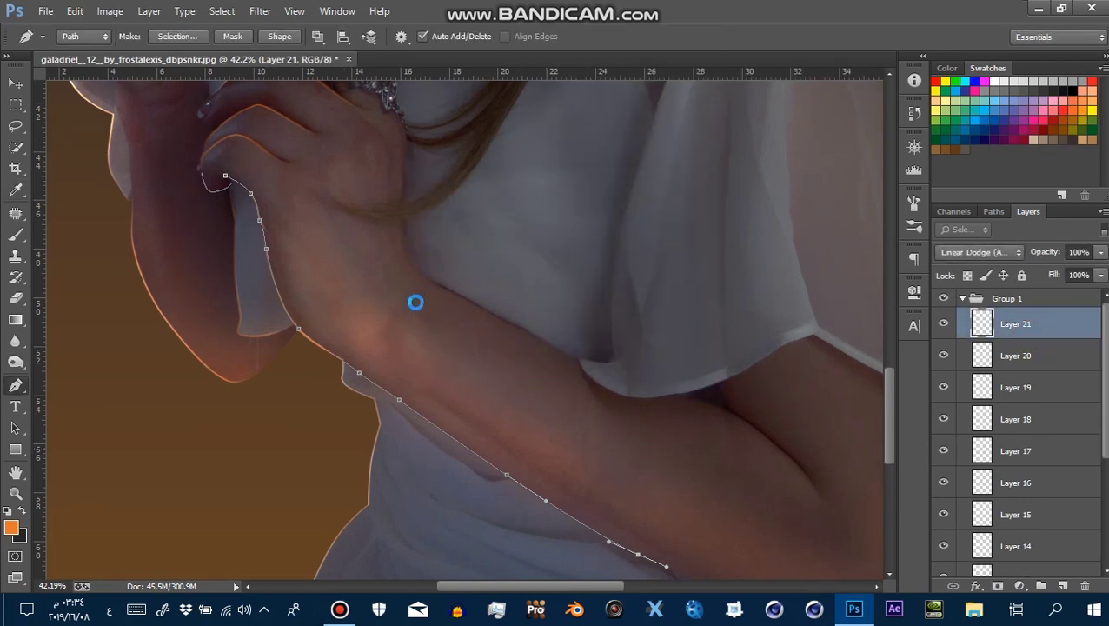
pyautogui.rightClick(416, 311)
pyautogui.click(439, 266)
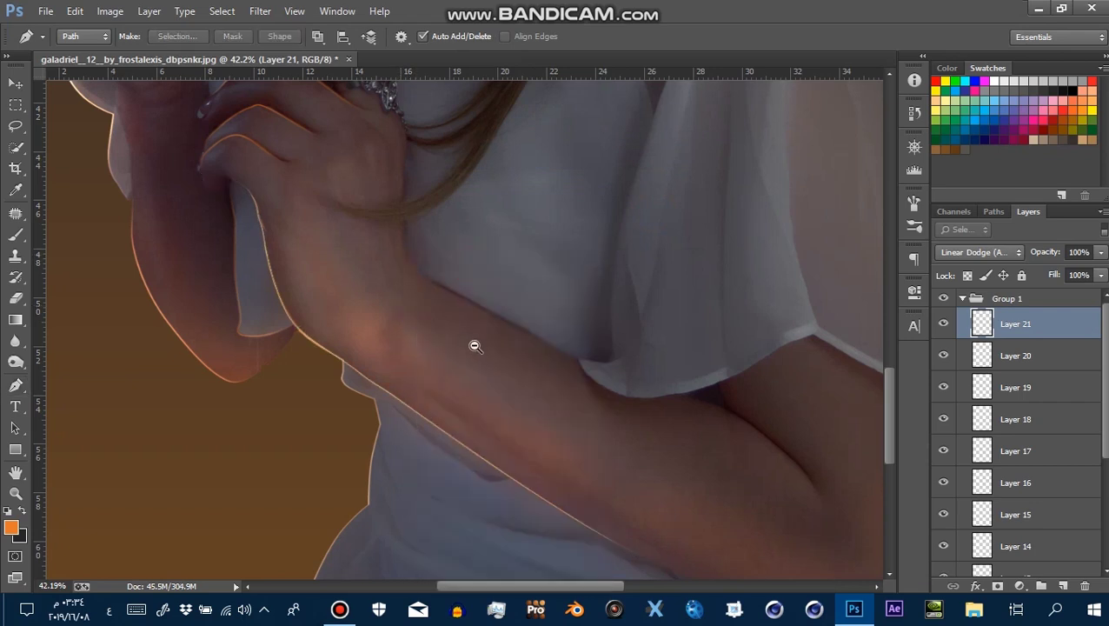
# Zoom out and toggle Layer 21 to check the arm rim light
pyautogui.press('z')
pyautogui.moveTo(434, 330); pyautogui.dragTo(371, 302)
pyautogui.press('p')
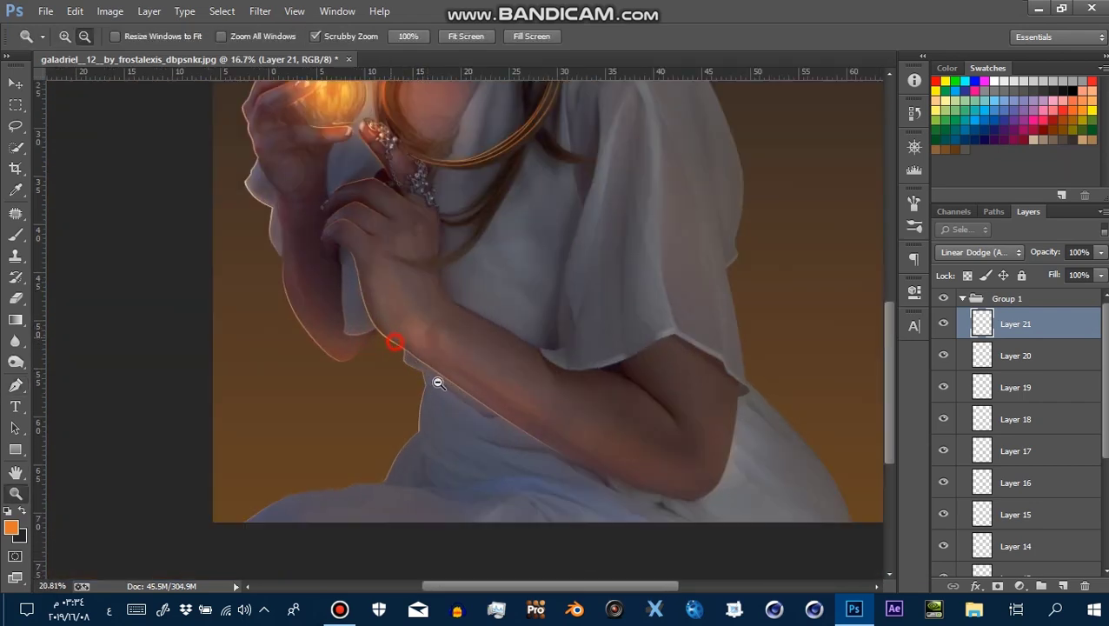
pyautogui.moveTo(395, 354); pyautogui.dragTo(913, 356)
pyautogui.click(943, 323)
pyautogui.click(943, 323)
# Zoom in on the bottle and the ring chain on the hand
pyautogui.press('z')
pyautogui.click(352, 242)
pyautogui.keyDown('alt'); pyautogui.click(409, 287); pyautogui.keyUp('alt')
pyautogui.moveTo(404, 173); pyautogui.dragTo(441, 366)
pyautogui.press('p')
pyautogui.press('z')
pyautogui.moveTo(392, 300)
pyautogui.mouseDown()
pyautogui.moveTo(425, 323)
pyautogui.moveTo(413, 259)
pyautogui.mouseUp()
pyautogui.press('p')
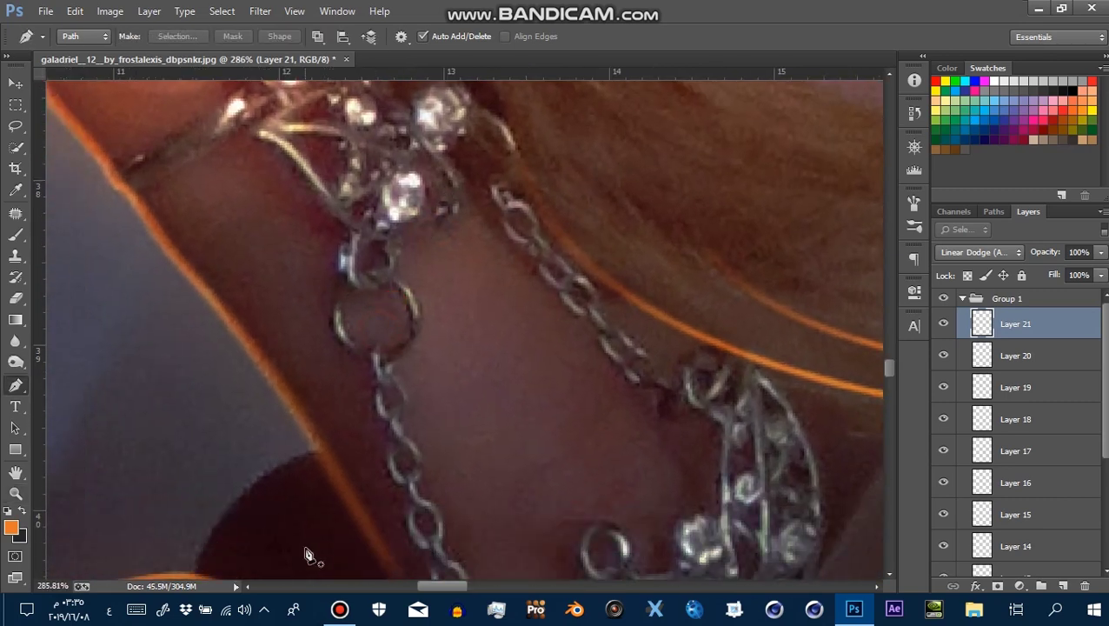
pyautogui.press('z')
pyautogui.moveTo(393, 290); pyautogui.dragTo(415, 290)
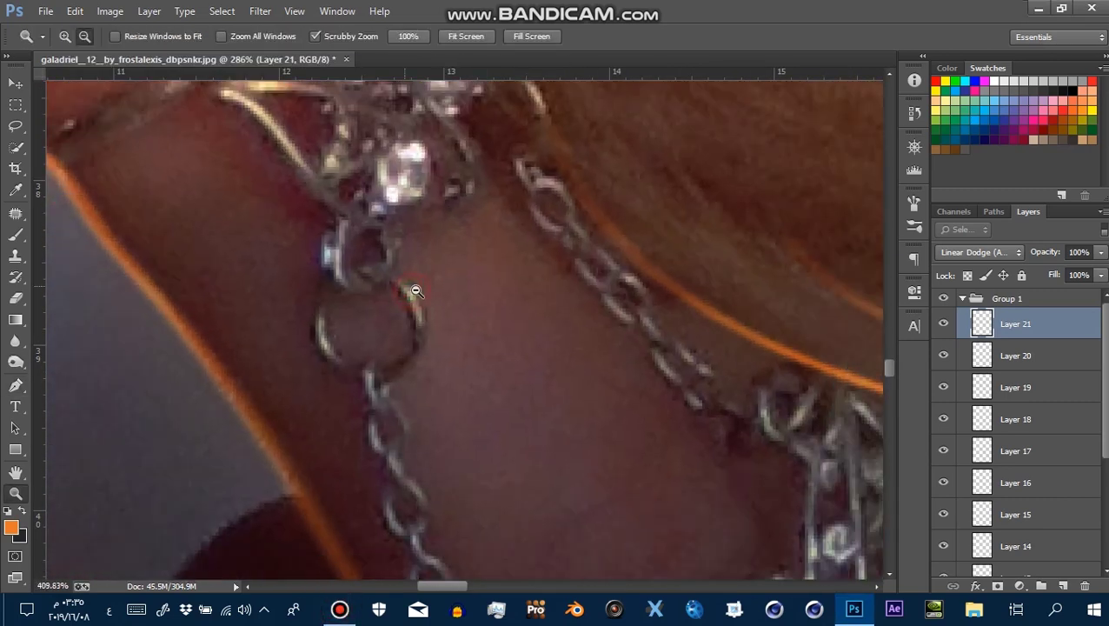
pyautogui.press('p')
pyautogui.moveTo(505, 280)
pyautogui.mouseDown()
pyautogui.moveTo(475, 233)
pyautogui.moveTo(526, 327)
pyautogui.moveTo(519, 376)
pyautogui.mouseUp()
# Add new Layer 22 and place path points down the first hair strand
pyautogui.click(1063, 586)
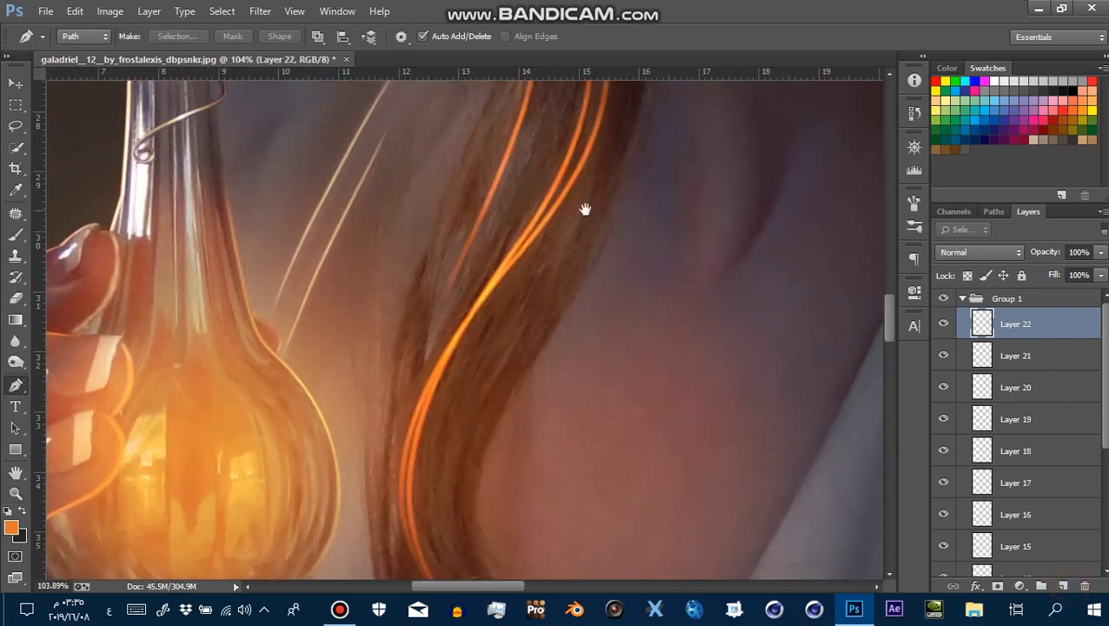
pyautogui.moveTo(583, 210); pyautogui.dragTo(582, 273)
pyautogui.click(551, 132)
pyautogui.click(547, 177)
pyautogui.click(531, 210)
pyautogui.click(466, 319)
pyautogui.click(403, 429)
# Curve the first strand path further down the hair, then end it
pyautogui.moveTo(432, 374); pyautogui.dragTo(508, 175)
pyautogui.moveTo(442, 363); pyautogui.dragTo(449, 453)
pyautogui.moveTo(595, 528); pyautogui.dragTo(676, 565)
pyautogui.moveTo(550, 222); pyautogui.dragTo(537, 399)
pyautogui.click(530, 298)
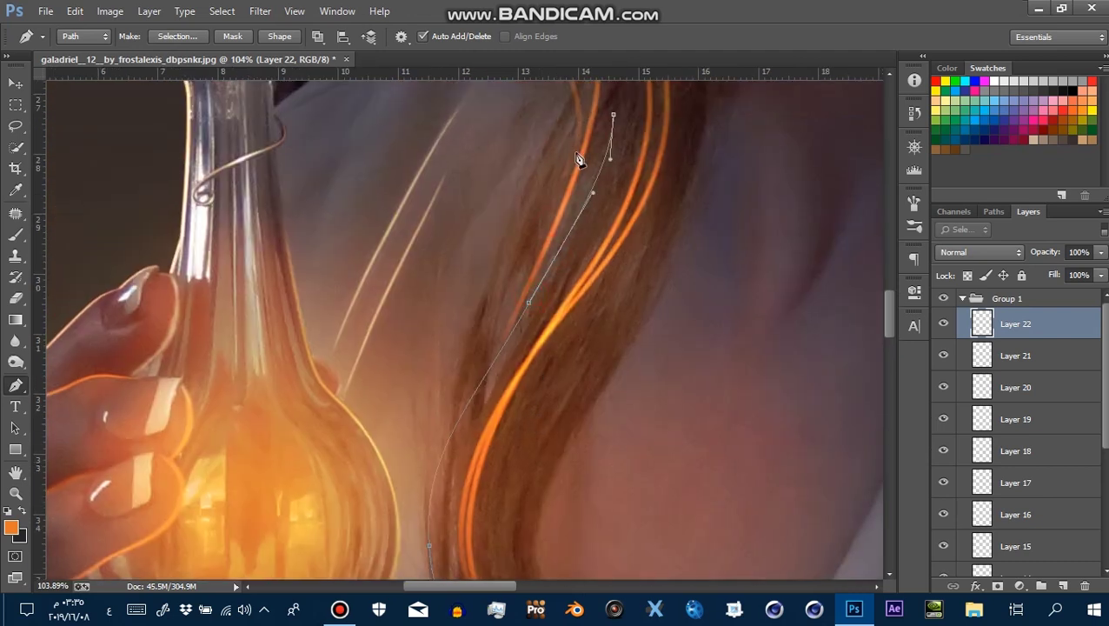
pyautogui.click(623, 95)
# Trace two more curved paths along neighbouring strands down toward the bottle neck
pyautogui.moveTo(528, 145); pyautogui.dragTo(557, 190)
pyautogui.moveTo(516, 348)
pyautogui.mouseDown()
pyautogui.moveTo(492, 368)
pyautogui.moveTo(557, 211)
pyautogui.mouseUp()
pyautogui.moveTo(484, 410); pyautogui.dragTo(493, 532)
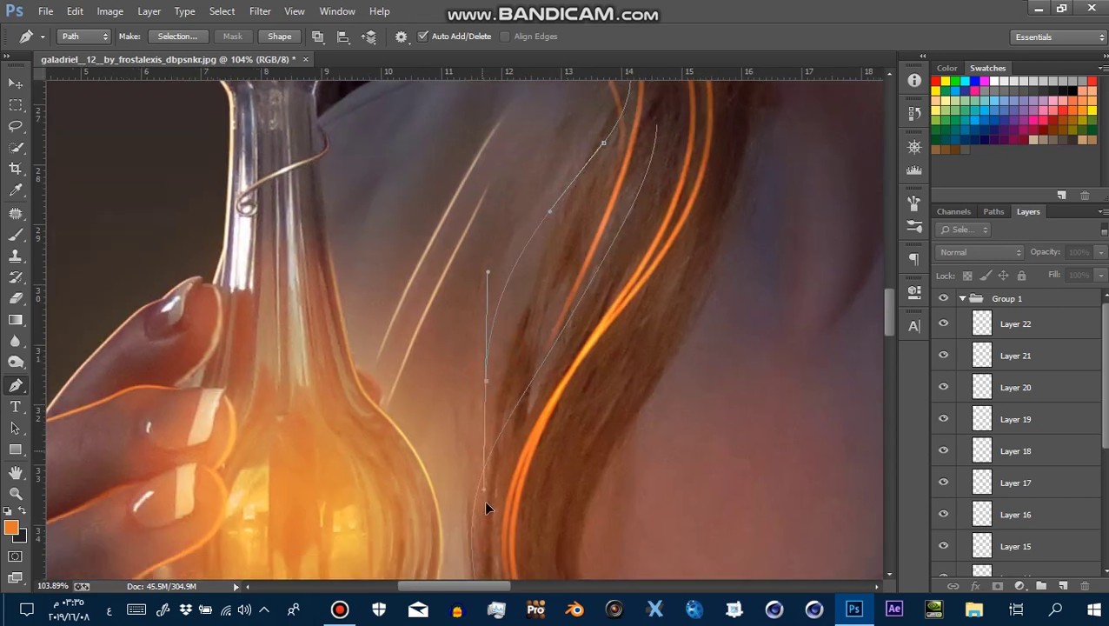
pyautogui.moveTo(588, 386); pyautogui.dragTo(557, 503)
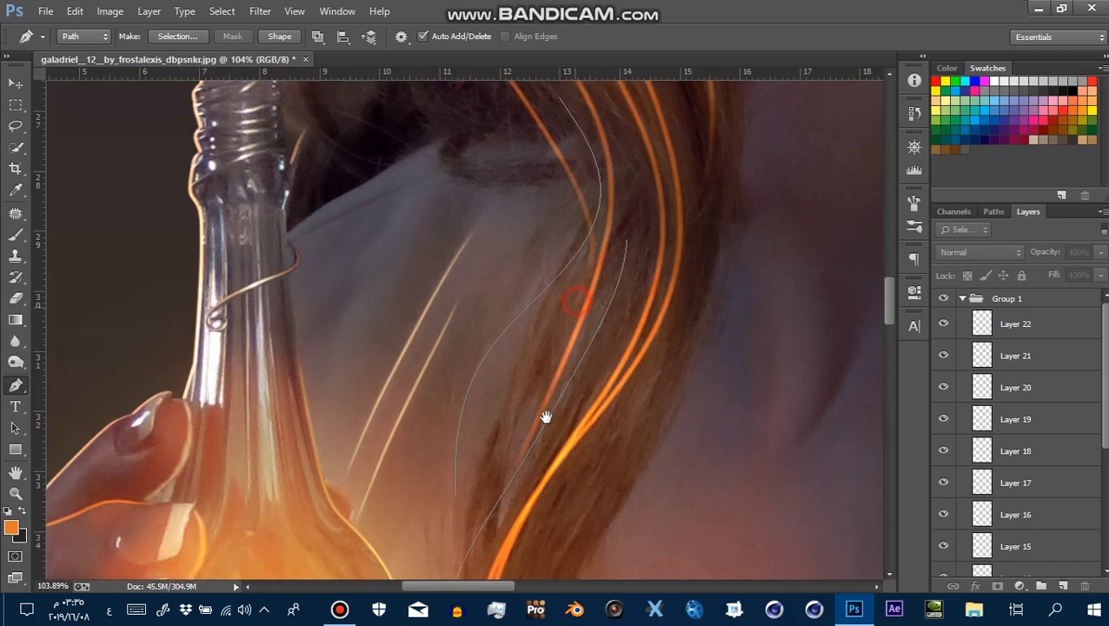
pyautogui.moveTo(587, 166); pyautogui.dragTo(586, 199)
pyautogui.moveTo(543, 102); pyautogui.dragTo(563, 129)
pyautogui.moveTo(551, 245); pyautogui.dragTo(476, 291)
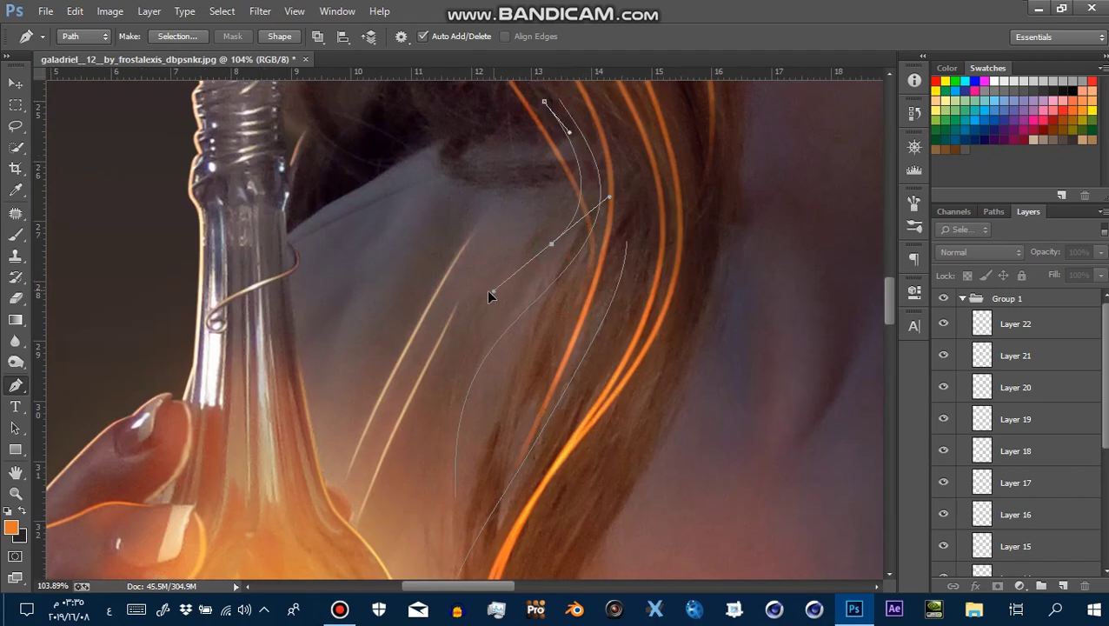
pyautogui.moveTo(390, 434); pyautogui.dragTo(386, 485)
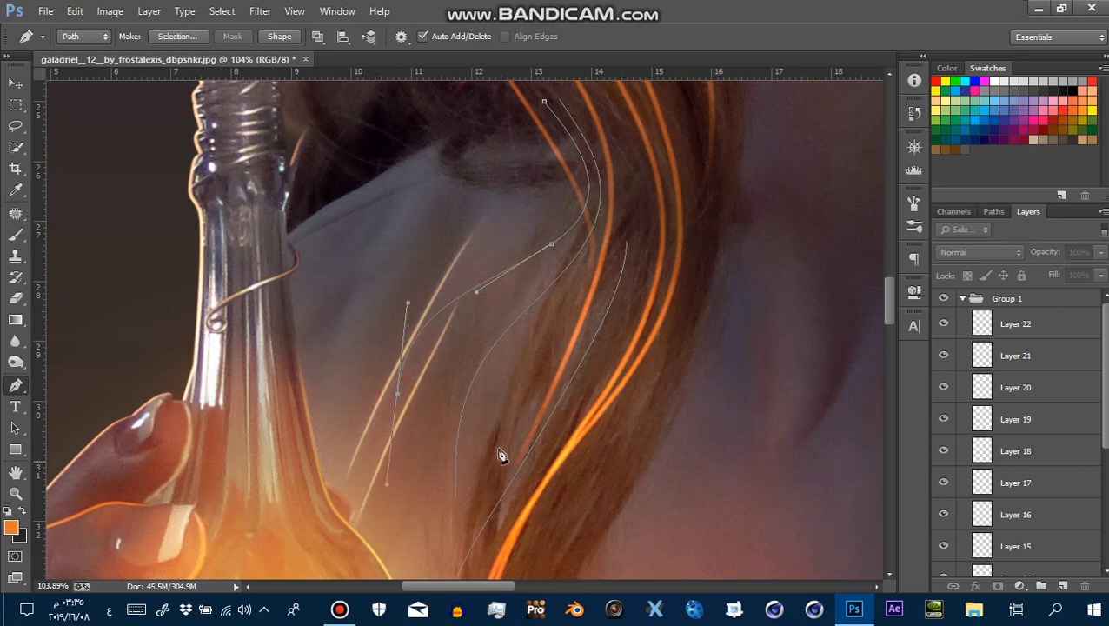
pyautogui.moveTo(502, 454); pyautogui.dragTo(540, 273)
pyautogui.moveTo(475, 402); pyautogui.dragTo(459, 480)
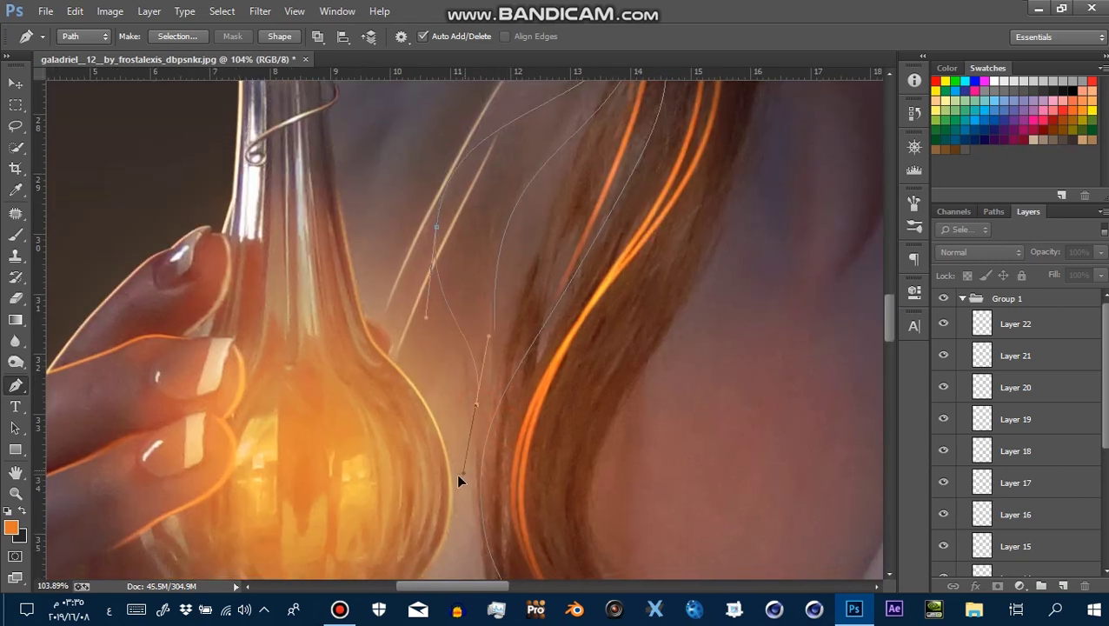
# Start another strand path with several points running downward
pyautogui.keyDown('alt'); pyautogui.click(604, 405); pyautogui.keyUp('alt')
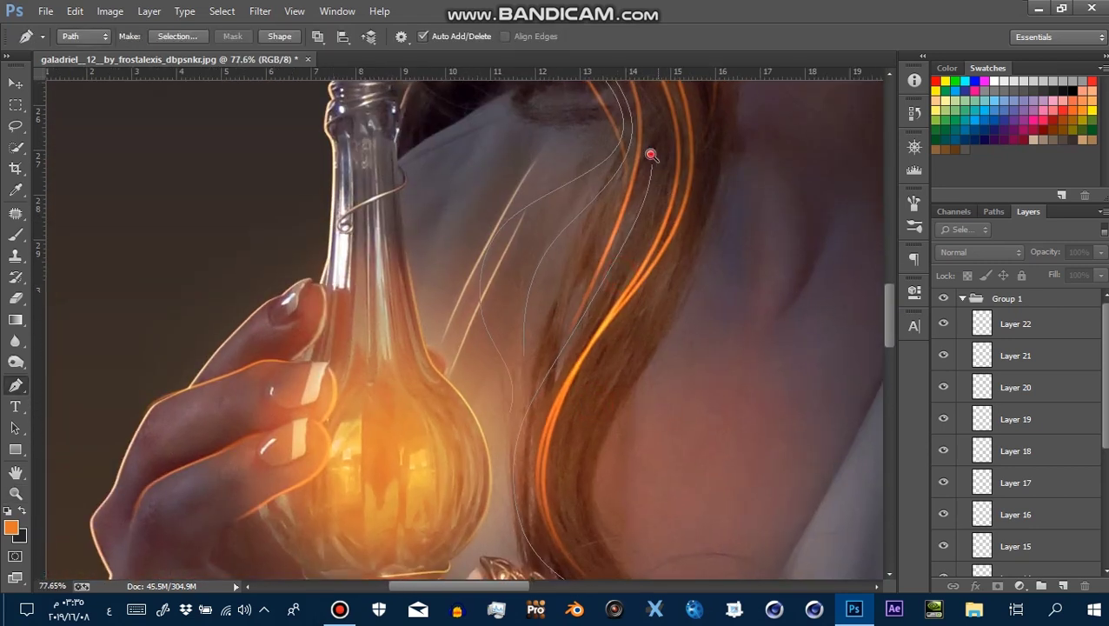
pyautogui.scroll(1, 651, 155)
pyautogui.click(665, 139)
pyautogui.click(666, 188)
pyautogui.click(649, 236)
pyautogui.click(631, 287)
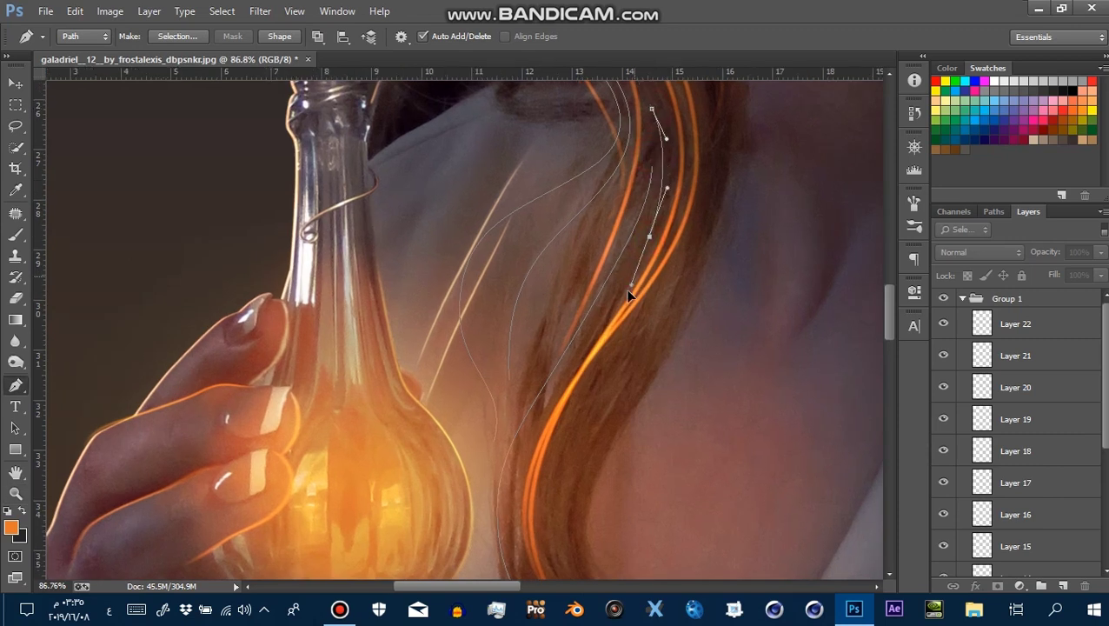
# Curve that strand path past the ring and sweep its end around the hair curl
pyautogui.moveTo(565, 403); pyautogui.dragTo(638, 248)
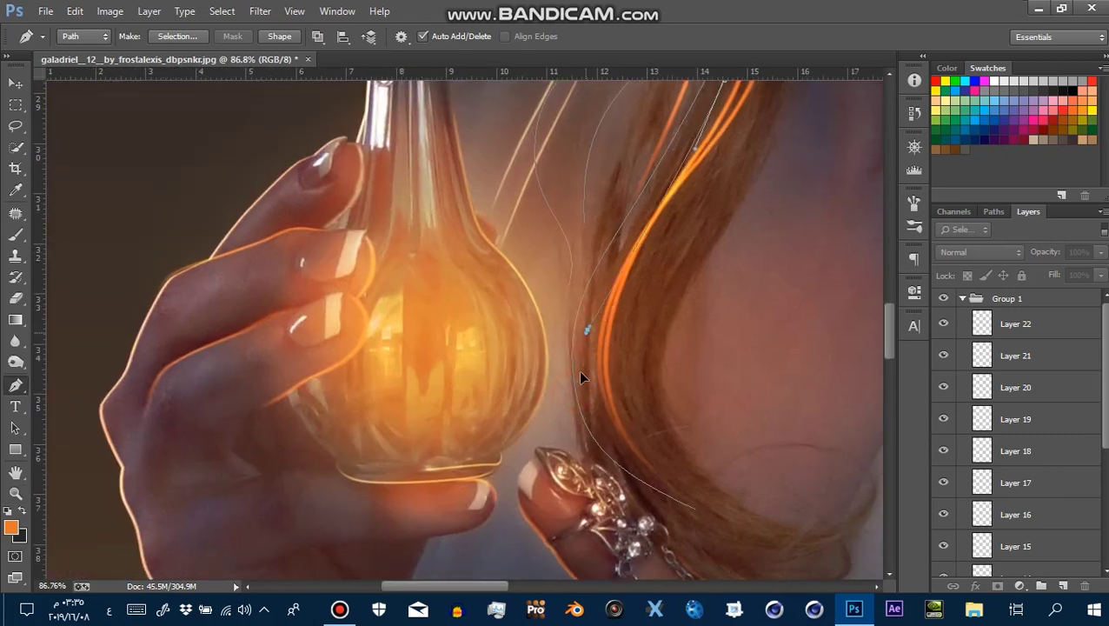
pyautogui.moveTo(659, 490); pyautogui.dragTo(728, 524)
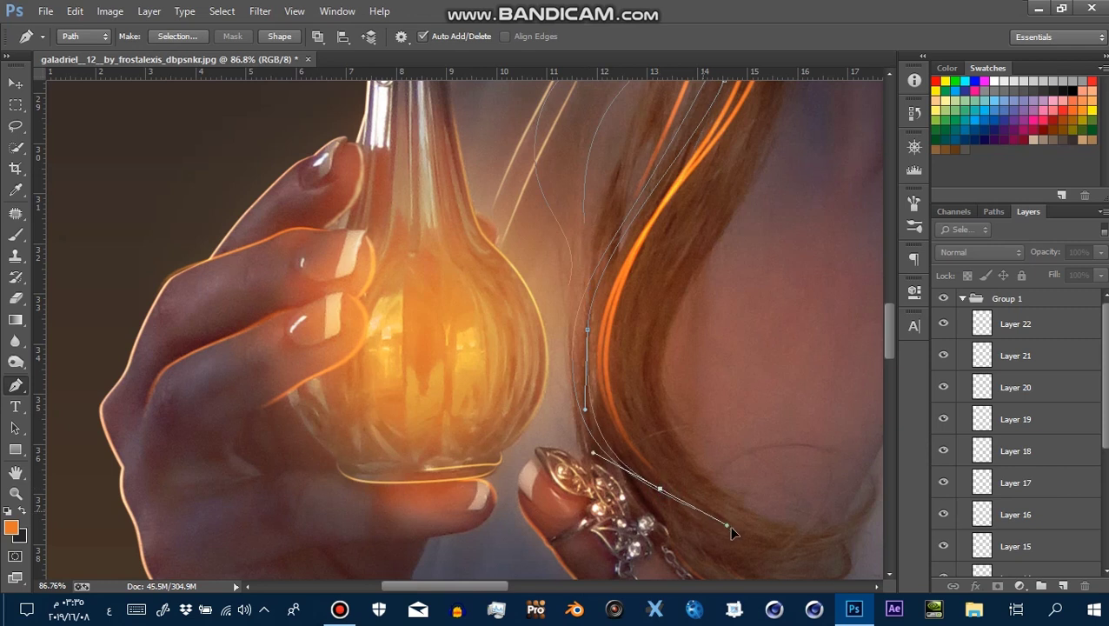
pyautogui.moveTo(694, 292); pyautogui.dragTo(649, 420)
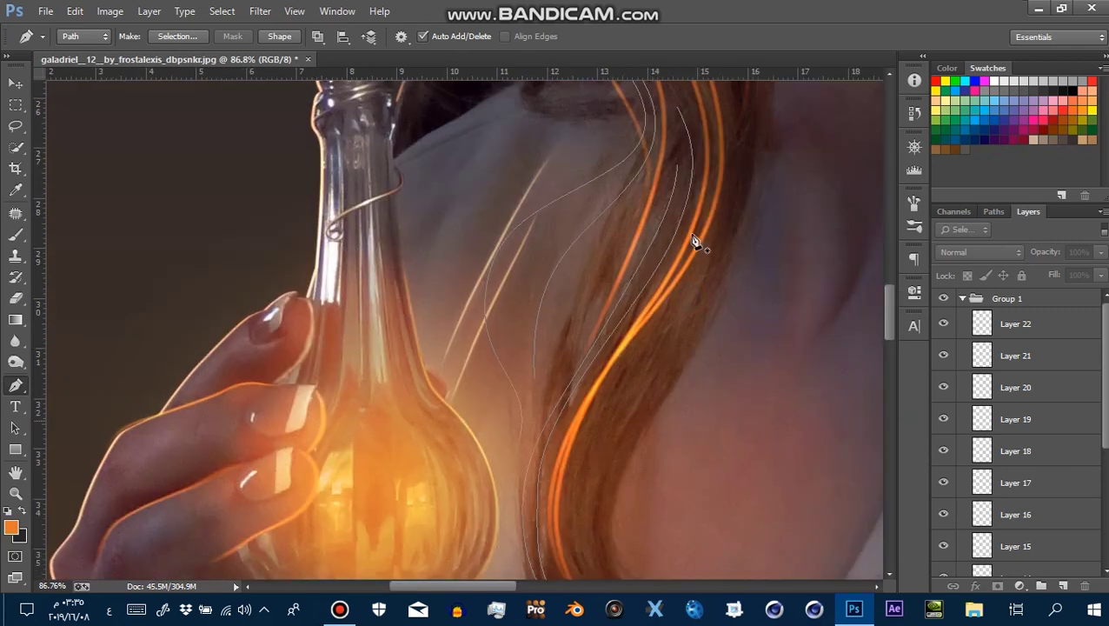
pyautogui.moveTo(701, 113); pyautogui.dragTo(704, 124)
pyautogui.moveTo(584, 462); pyautogui.dragTo(591, 251)
pyautogui.moveTo(615, 421)
pyautogui.mouseDown()
pyautogui.moveTo(692, 490)
pyautogui.moveTo(692, 518)
pyautogui.mouseUp()
pyautogui.moveTo(786, 478); pyautogui.dragTo(815, 462)
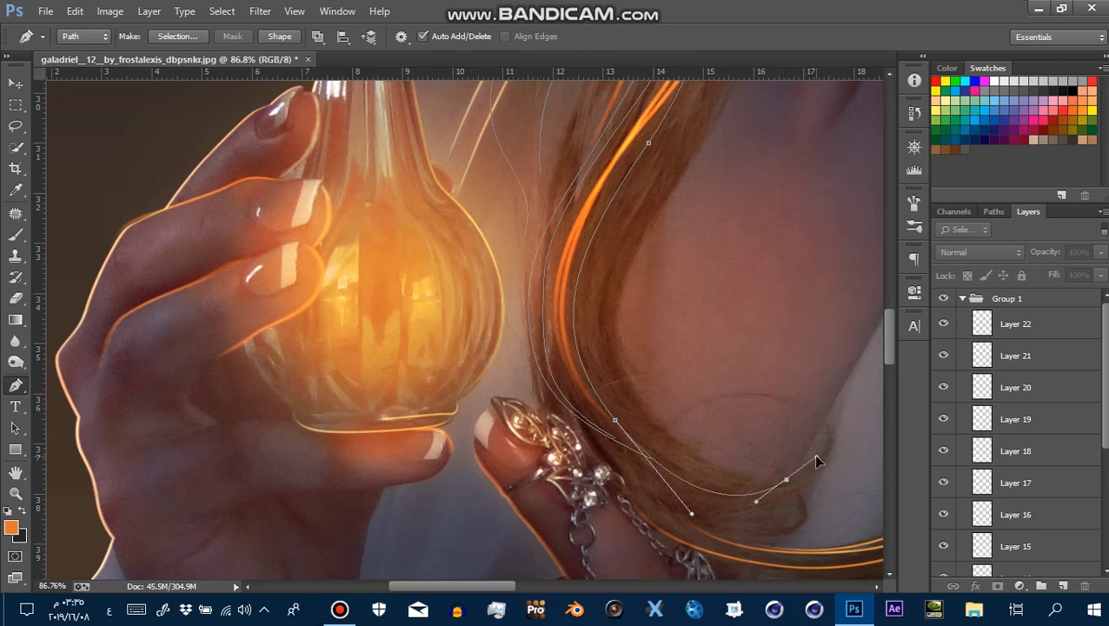
pyautogui.scroll(-5, 695, 348)
pyautogui.scroll(2, 743, 240)
pyautogui.scroll(2, 700, 227)
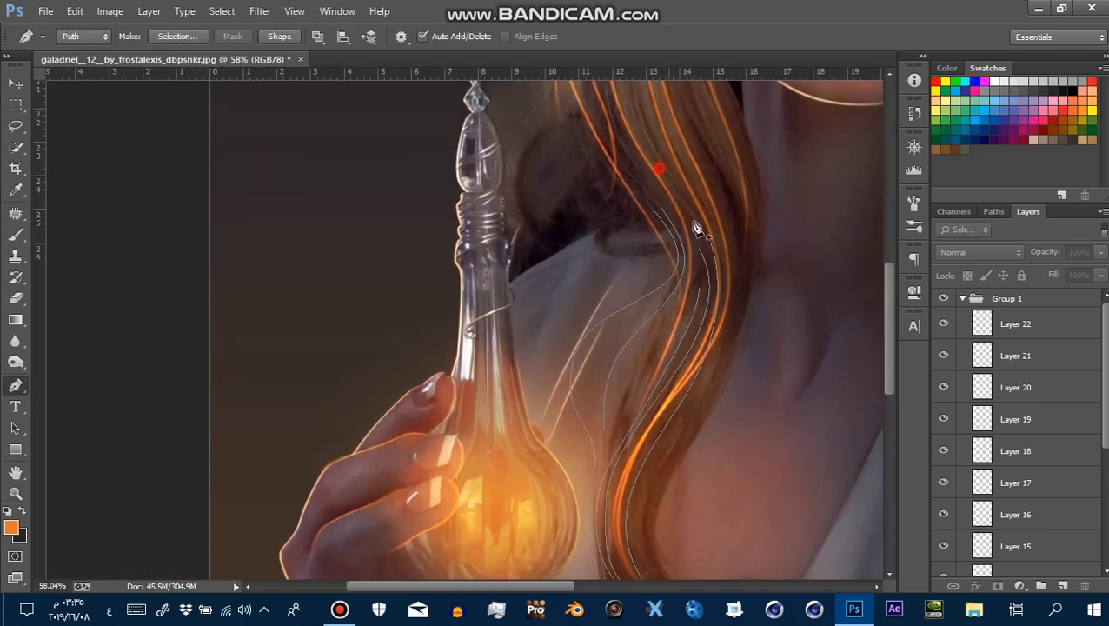
pyautogui.scroll(-3, 664, 339)
pyautogui.scroll(2, 661, 198)
# Start a new path at the hair top and curve it along the strand near the bottle
pyautogui.scroll(2, 643, 143)
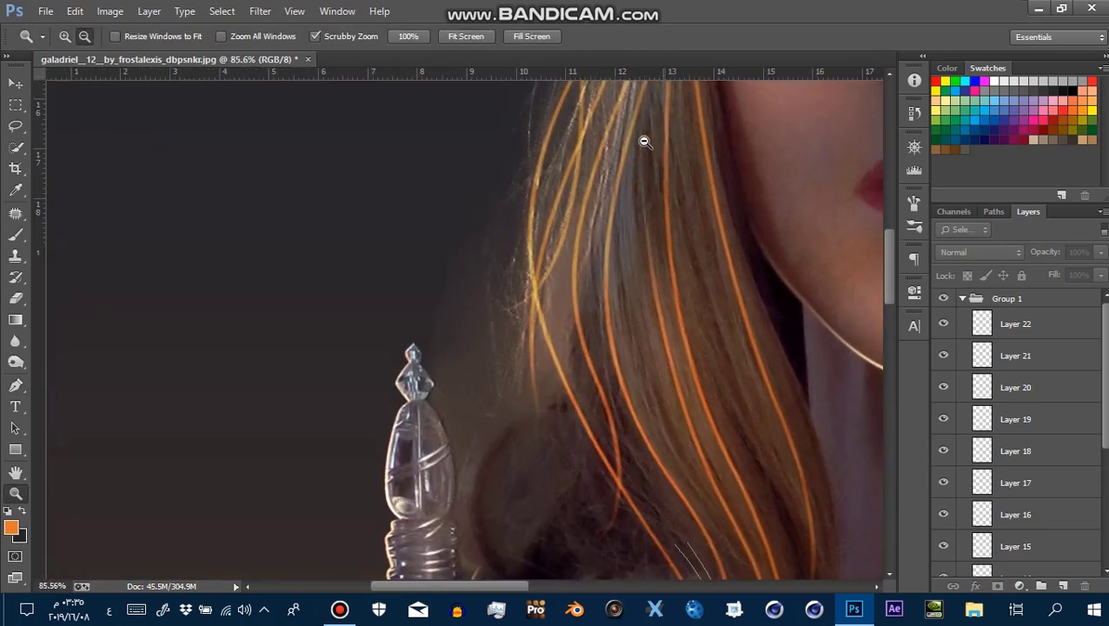
pyautogui.click(14, 385)
pyautogui.click(643, 128)
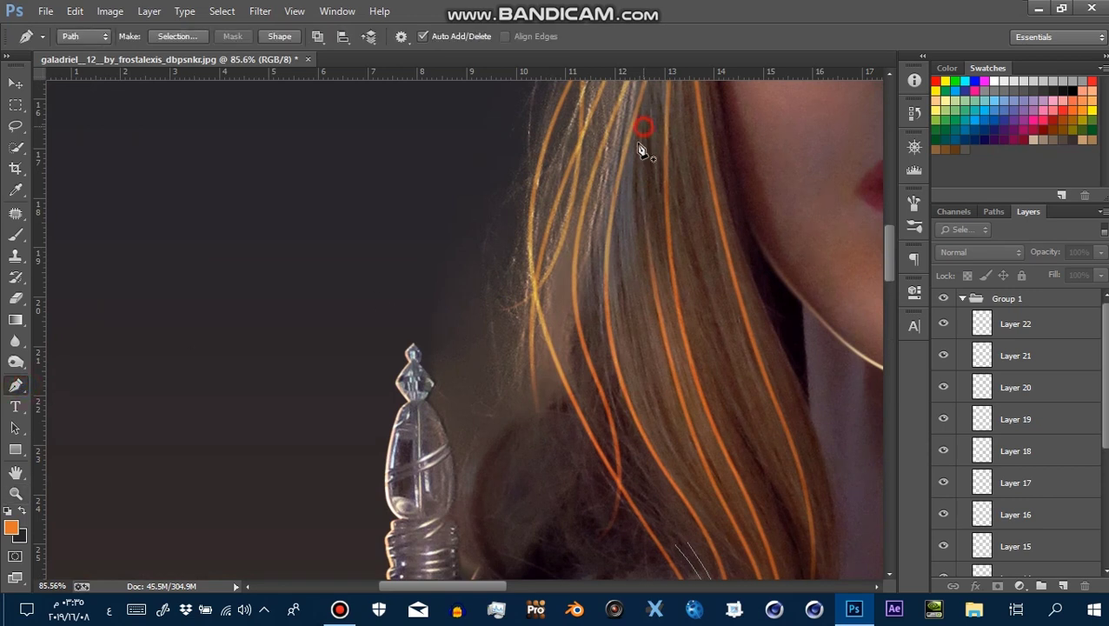
pyautogui.moveTo(651, 361); pyautogui.dragTo(627, 242)
pyautogui.click(644, 288)
pyautogui.click(704, 407)
pyautogui.moveTo(704, 407); pyautogui.dragTo(703, 230)
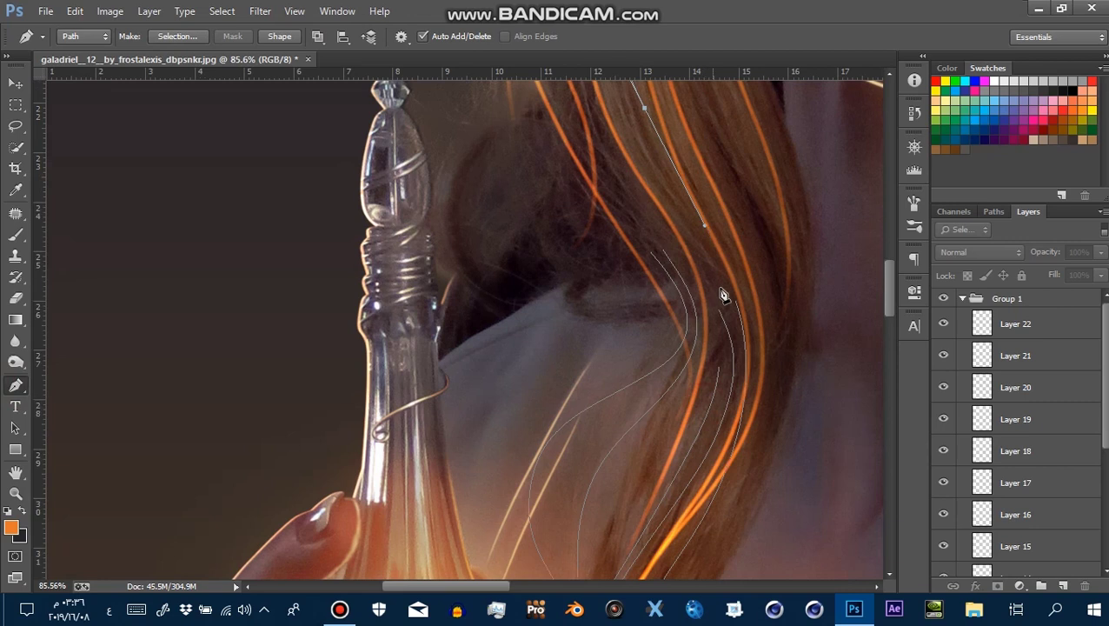
pyautogui.moveTo(711, 383); pyautogui.dragTo(667, 469)
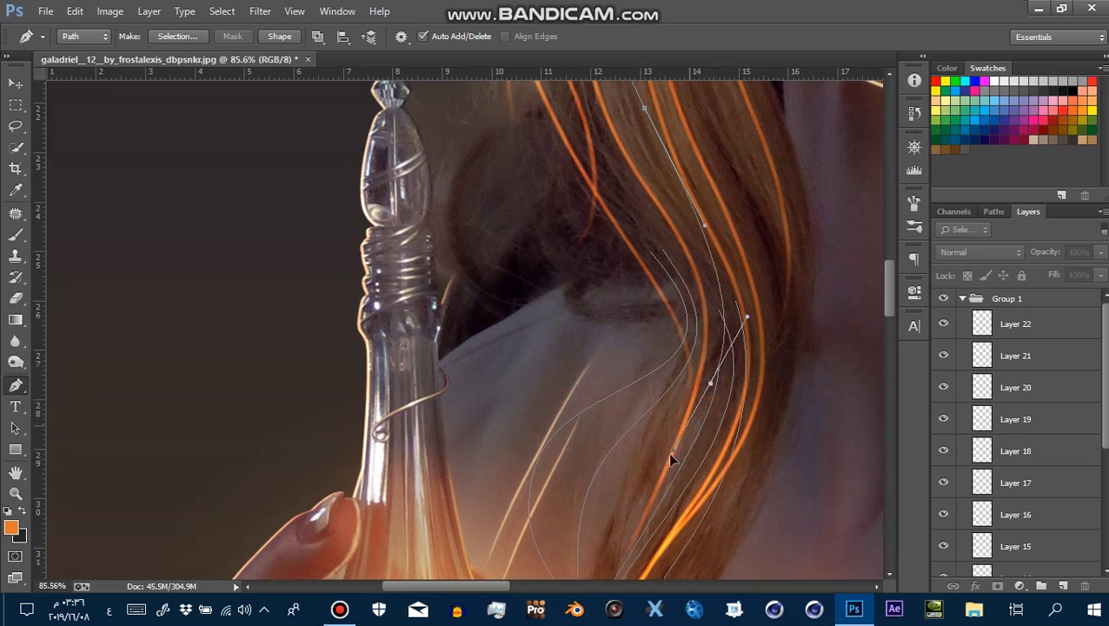
# Reframe on the upper hair and undo a misplaced point further down the strand
pyautogui.scroll(-6, 591, 399)
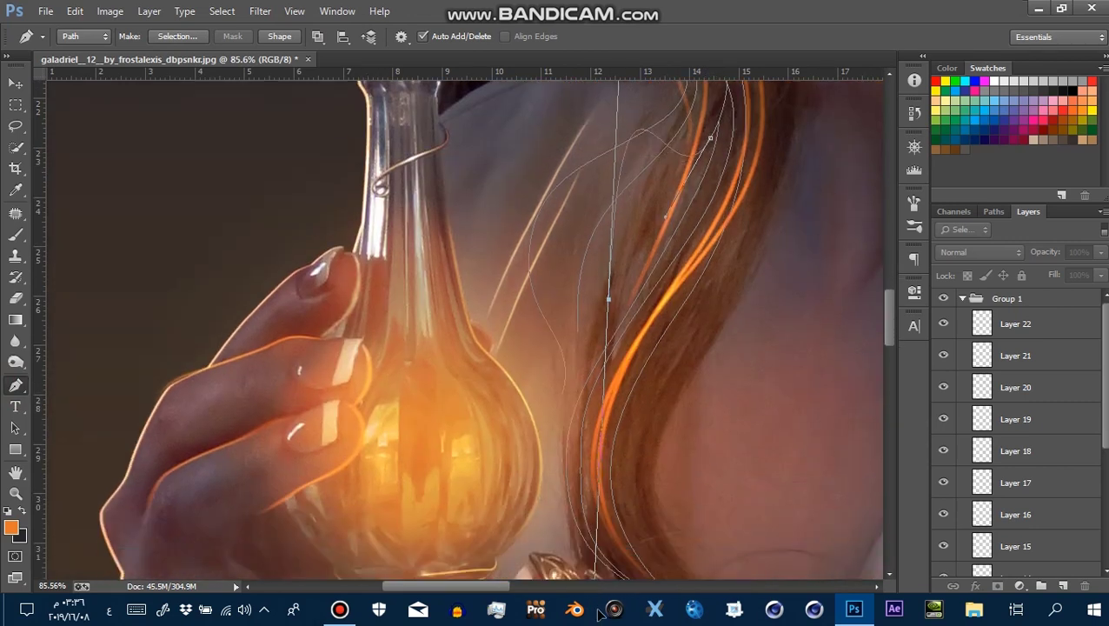
pyautogui.scroll(-3, 585, 394)
pyautogui.moveTo(608, 205); pyautogui.dragTo(584, 288)
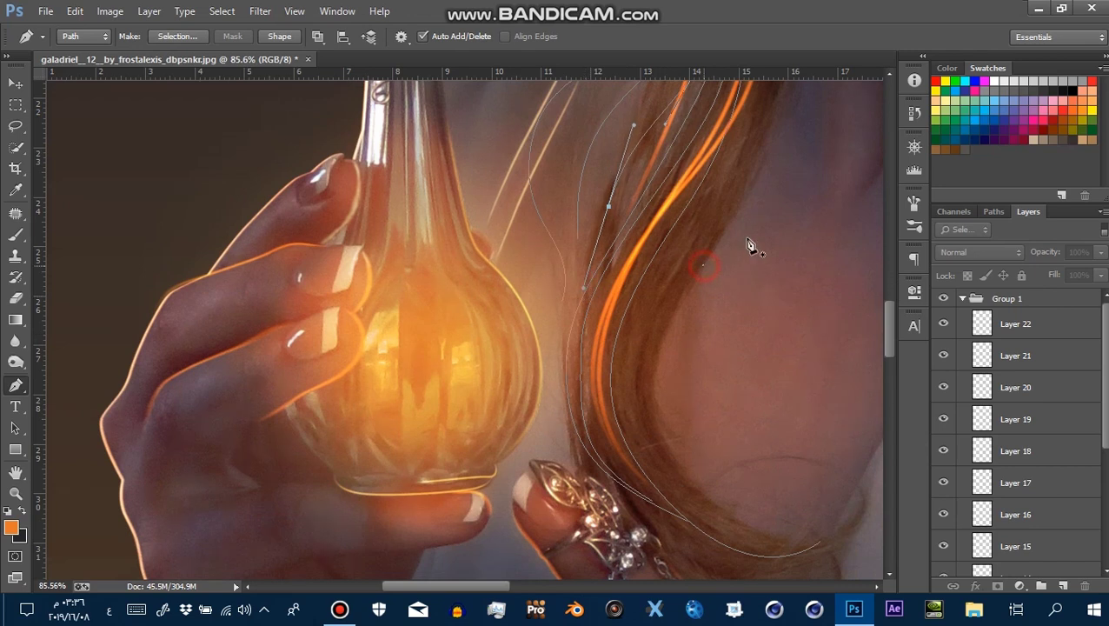
pyautogui.moveTo(747, 242); pyautogui.dragTo(678, 248)
pyautogui.moveTo(669, 351); pyautogui.dragTo(656, 461)
pyautogui.moveTo(647, 152); pyautogui.dragTo(675, 157)
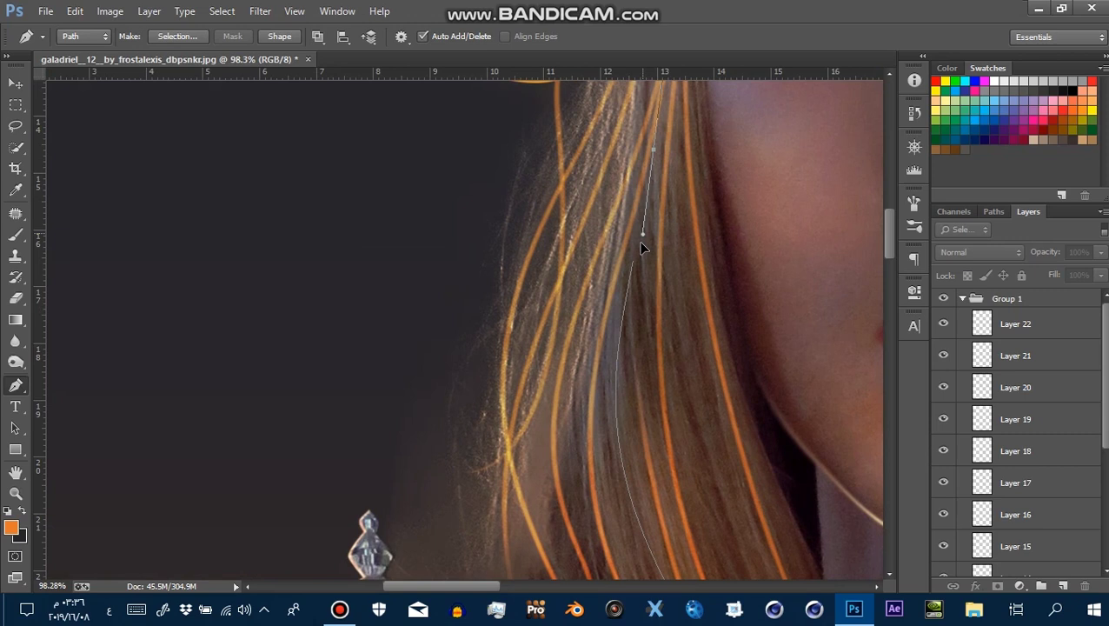
pyautogui.click(627, 425)
pyautogui.hotkey('ctrl', 'z')
# Place curved points lower on the strand so the path follows the hair
pyautogui.moveTo(640, 457)
pyautogui.mouseDown()
pyautogui.moveTo(639, 513)
pyautogui.moveTo(563, 252)
pyautogui.mouseUp()
pyautogui.click(628, 340)
pyautogui.moveTo(631, 352)
pyautogui.mouseDown()
pyautogui.moveTo(677, 446)
pyautogui.moveTo(624, 197)
pyautogui.mouseUp()
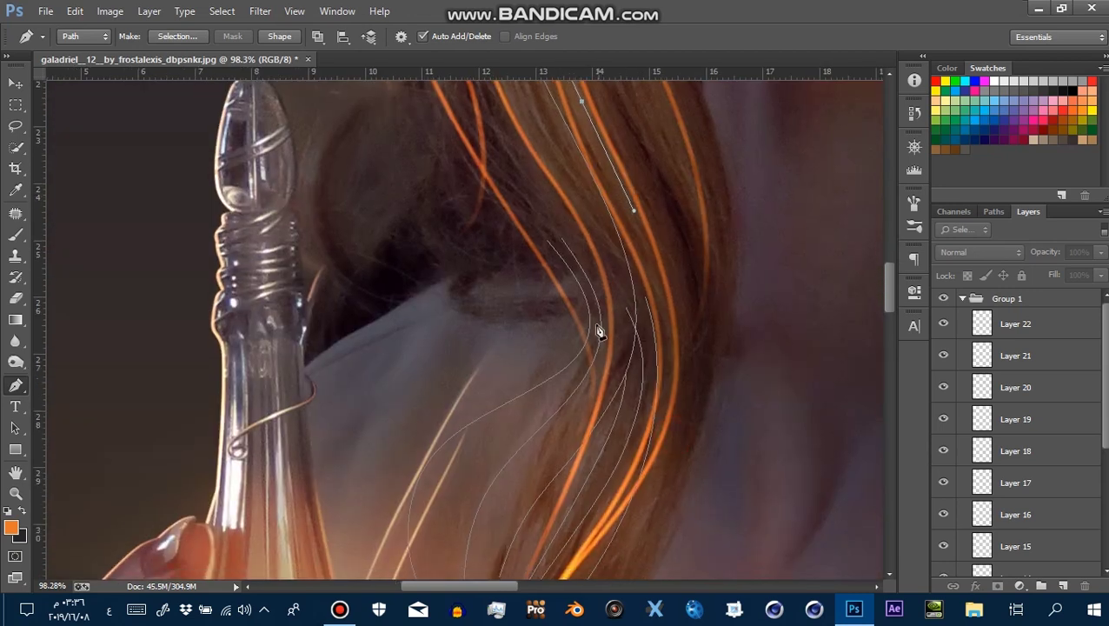
pyautogui.moveTo(582, 388); pyautogui.dragTo(518, 402)
pyautogui.moveTo(593, 359)
pyautogui.mouseDown()
pyautogui.moveTo(589, 426)
pyautogui.moveTo(568, 441)
pyautogui.mouseUp()
# Finish the last curve of the hair path with Layer 22 as the target layer
pyautogui.press('z')
pyautogui.moveTo(735, 366)
pyautogui.mouseDown()
pyautogui.moveTo(663, 437)
pyautogui.moveTo(713, 437)
pyautogui.mouseUp()
pyautogui.click(1015, 324)
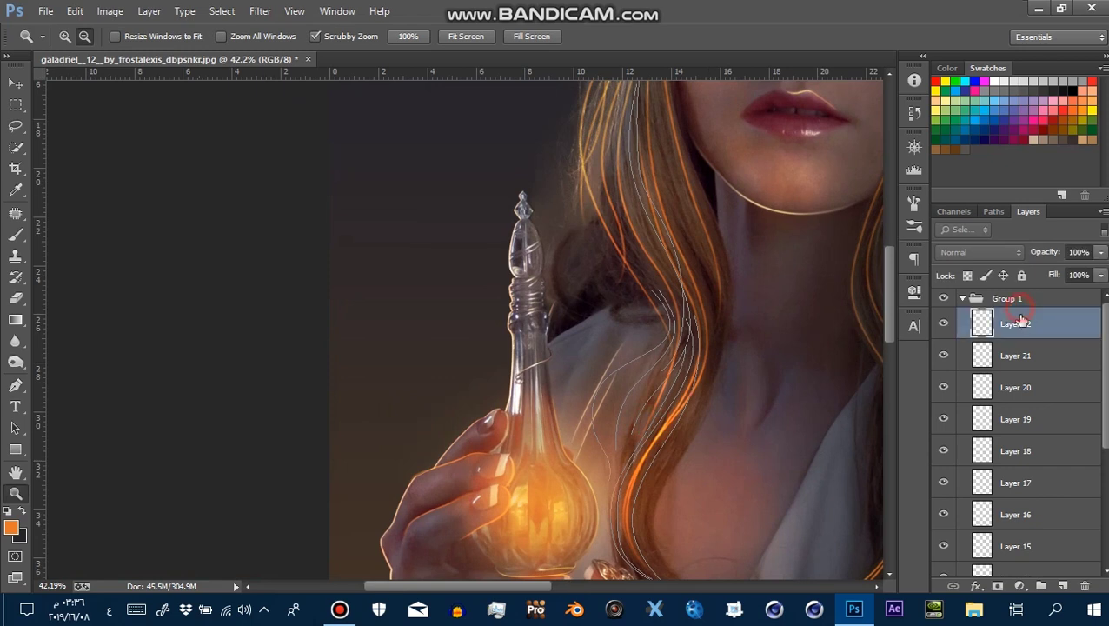
pyautogui.click(17, 387)
pyautogui.moveTo(402, 126)
pyautogui.mouseDown()
pyautogui.moveTo(808, 621)
pyautogui.moveTo(808, 609)
pyautogui.mouseUp()
pyautogui.moveTo(782, 261); pyautogui.dragTo(694, 260)
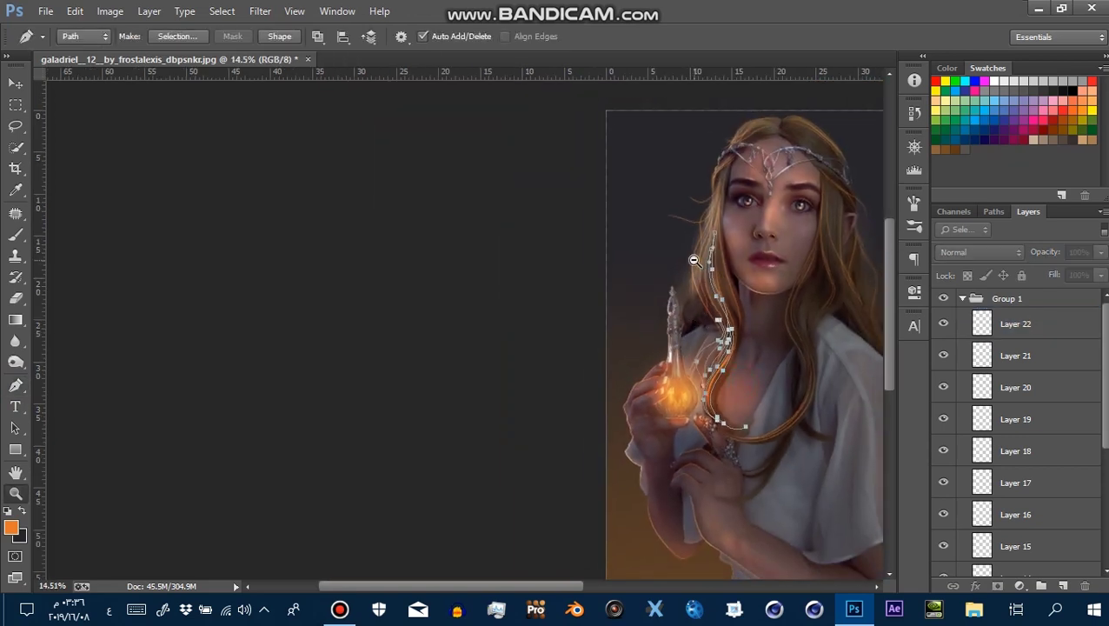
pyautogui.click(694, 260)
pyautogui.click(1015, 323)
pyautogui.click(787, 413)
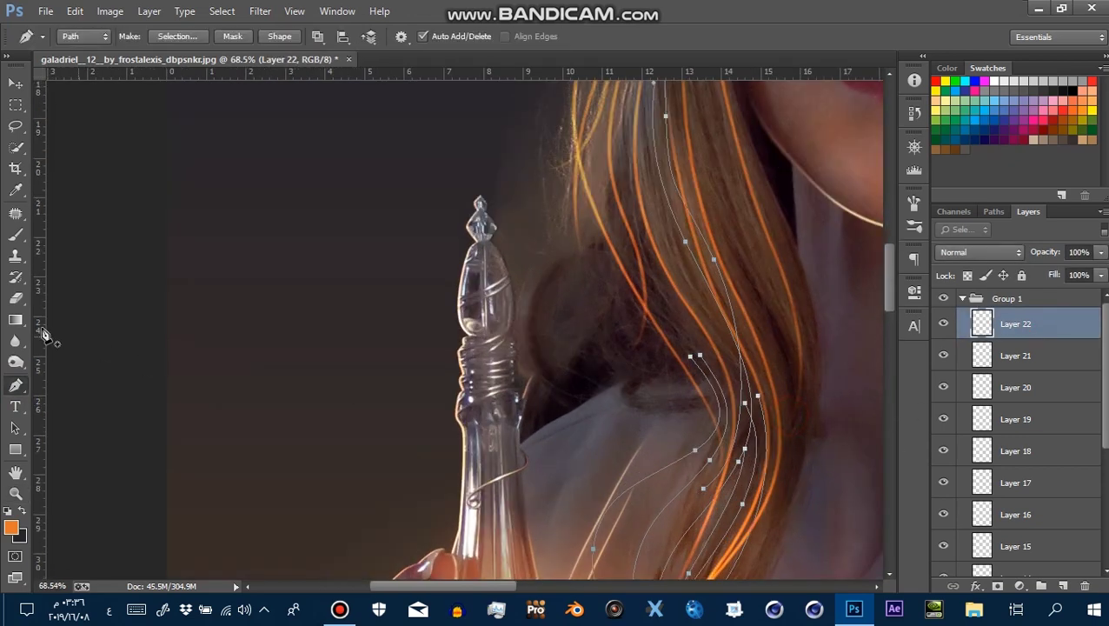
# Stroke the hair path with the brush using simulated pressure, then delete the path
pyautogui.click(15, 235)
pyautogui.click(16, 385)
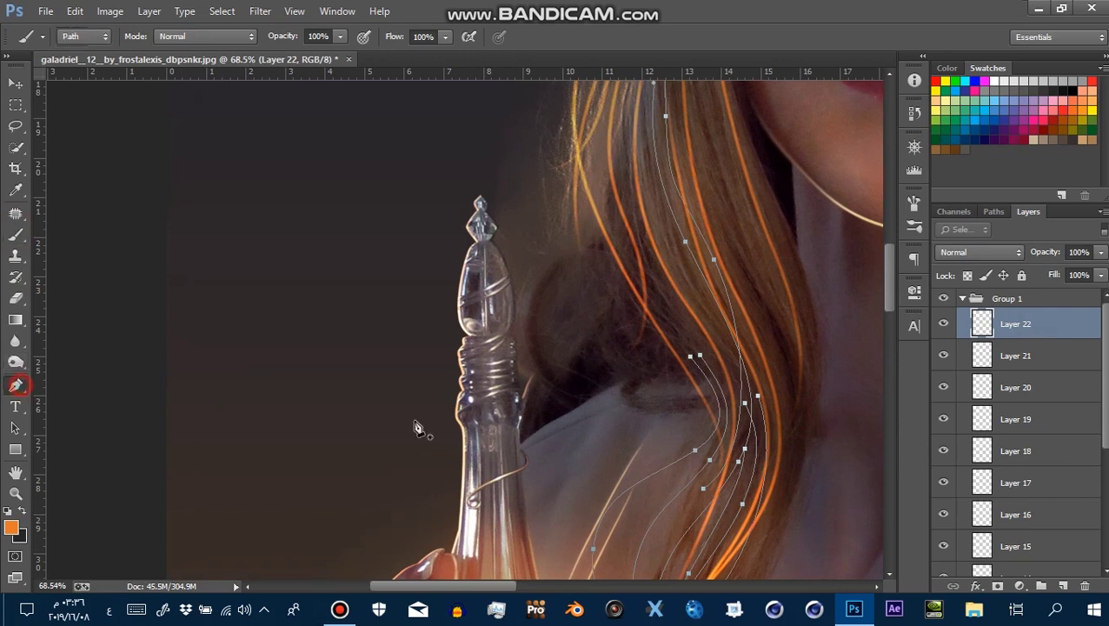
pyautogui.keyDown('ctrl'); pyautogui.click(669, 391); pyautogui.keyUp('ctrl')
pyautogui.rightClick(787, 415)
pyautogui.click(808, 166)
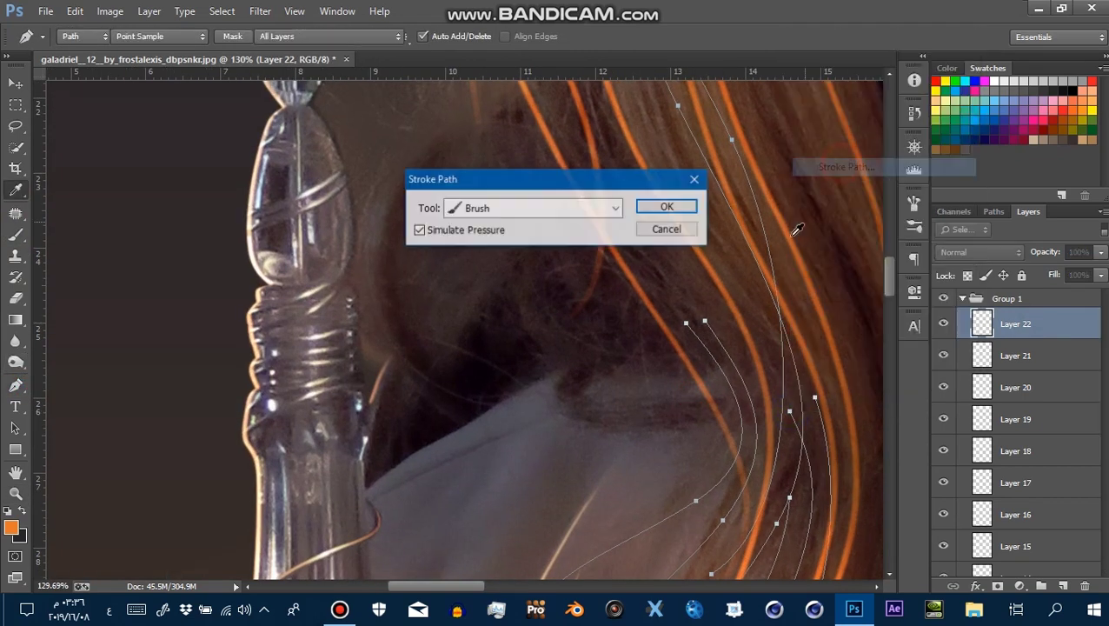
pyautogui.click(662, 207)
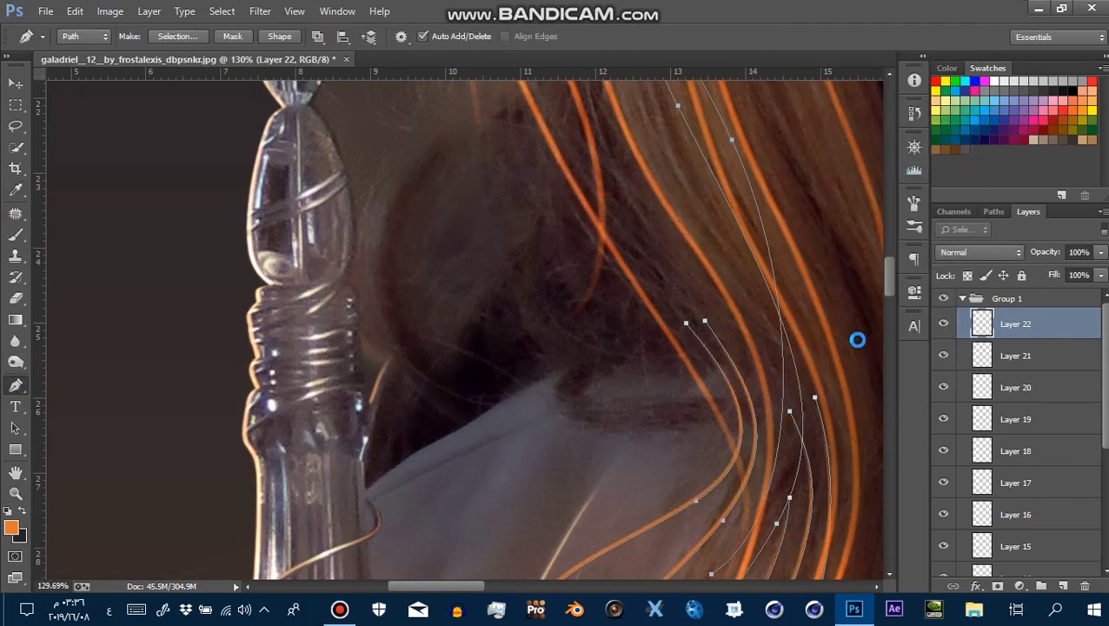
pyautogui.rightClick(858, 341)
pyautogui.click(895, 263)
# Set Layer 22's blend mode to Linear Dodge (Add) so the strands glow
pyautogui.press('z')
pyautogui.moveTo(797, 383)
pyautogui.mouseDown()
pyautogui.moveTo(660, 363)
pyautogui.moveTo(718, 389)
pyautogui.moveTo(749, 387)
pyautogui.mouseUp()
pyautogui.click(967, 251)
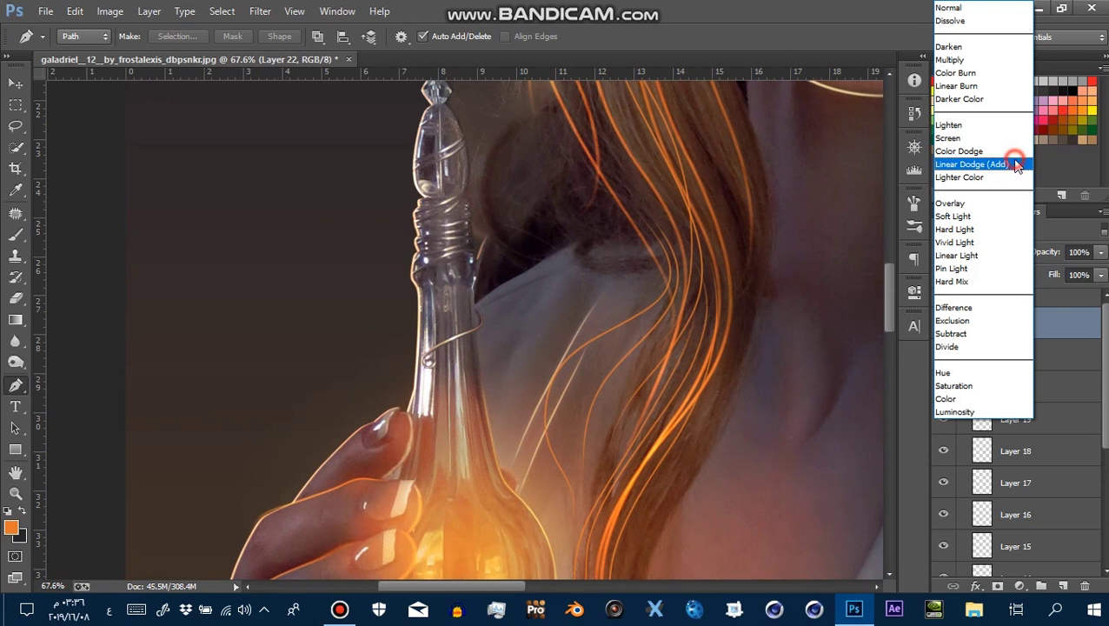
pyautogui.click(1015, 161)
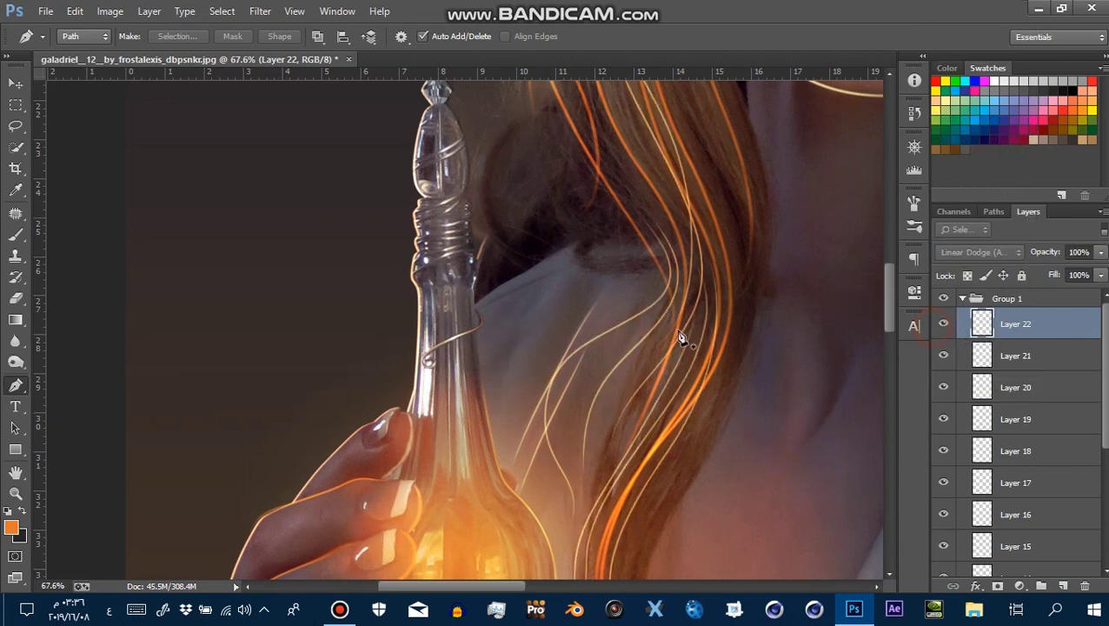
pyautogui.press('z')
pyautogui.moveTo(680, 334); pyautogui.dragTo(422, 259)
pyautogui.moveTo(660, 252); pyautogui.dragTo(434, 261)
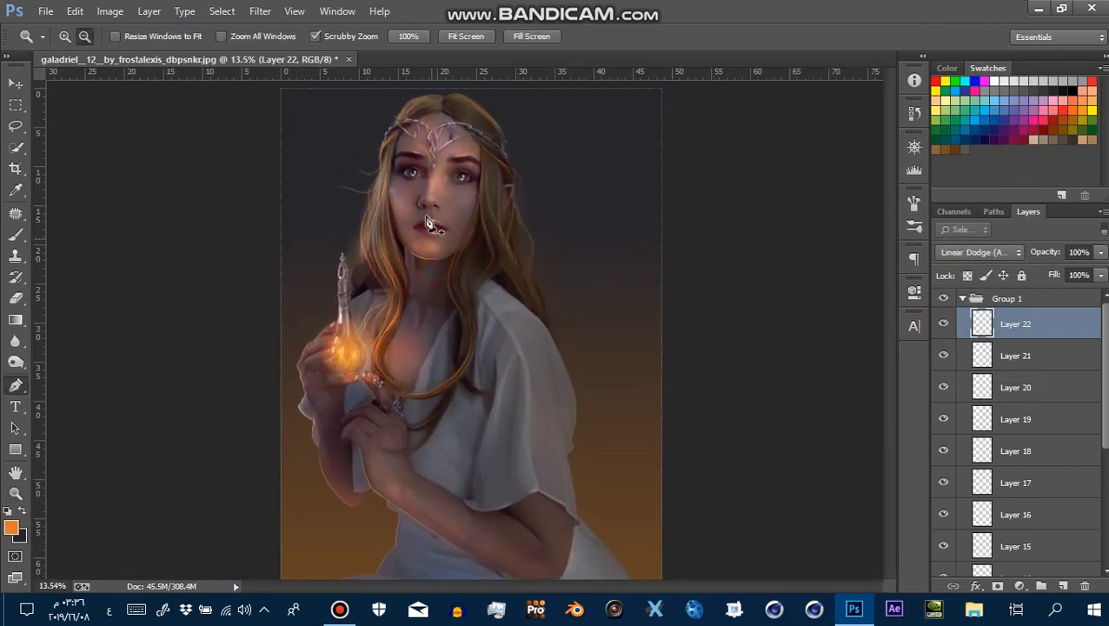
pyautogui.scroll(4, 431, 261)
# Toggle Group 1 on and off to compare the glow, then zoom to the tiara pendant
pyautogui.press('p')
pyautogui.moveTo(458, 304); pyautogui.dragTo(438, 279)
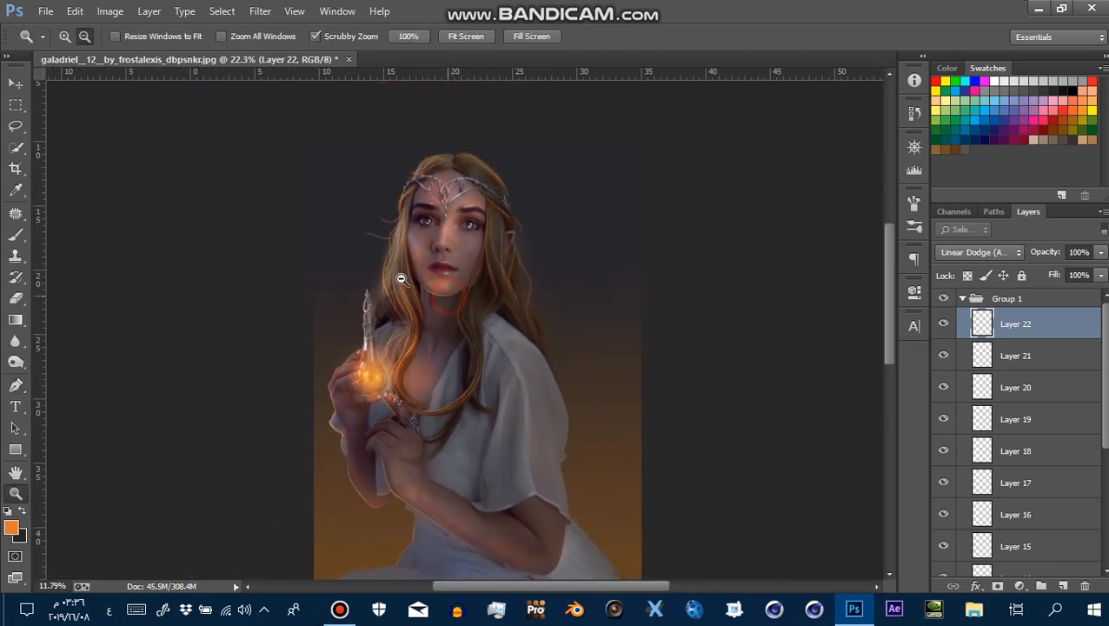
pyautogui.click(15, 83)
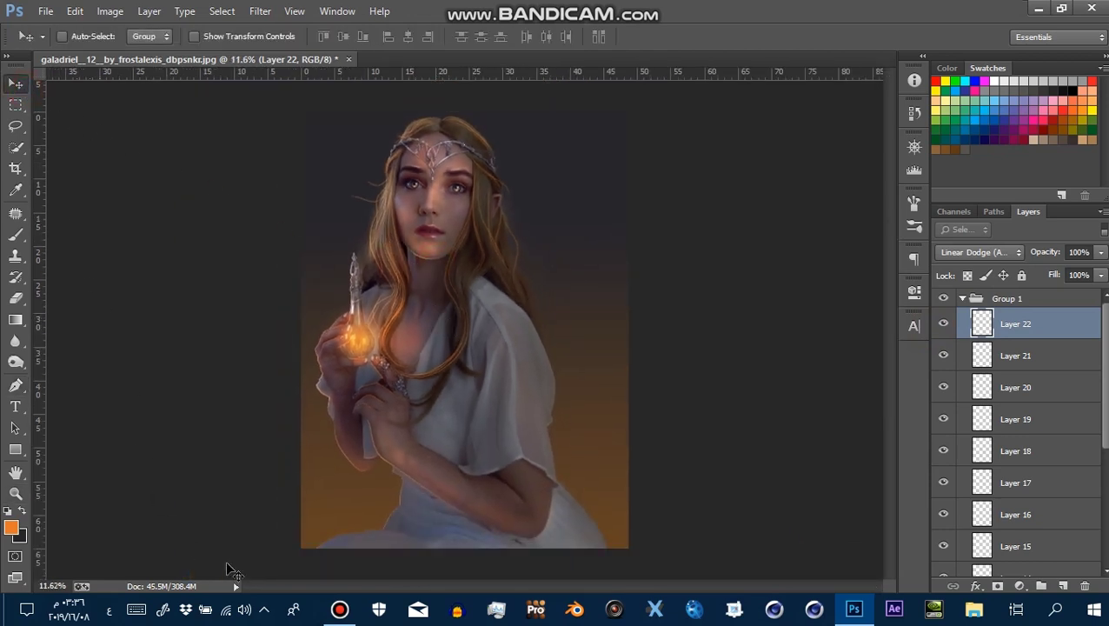
pyautogui.click(341, 611)
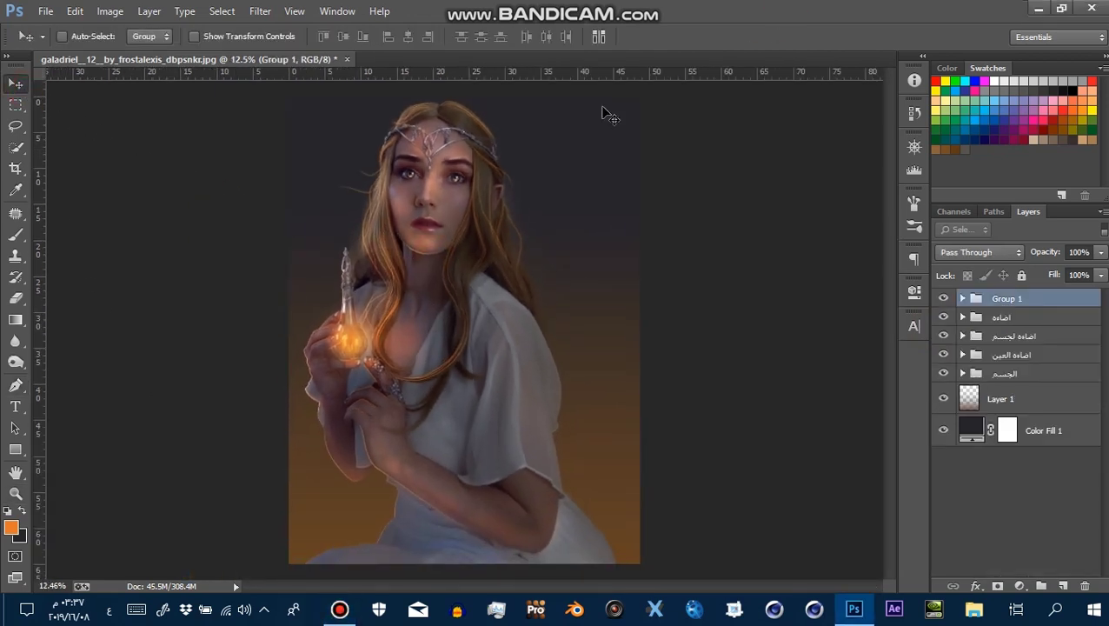
pyautogui.press('z')
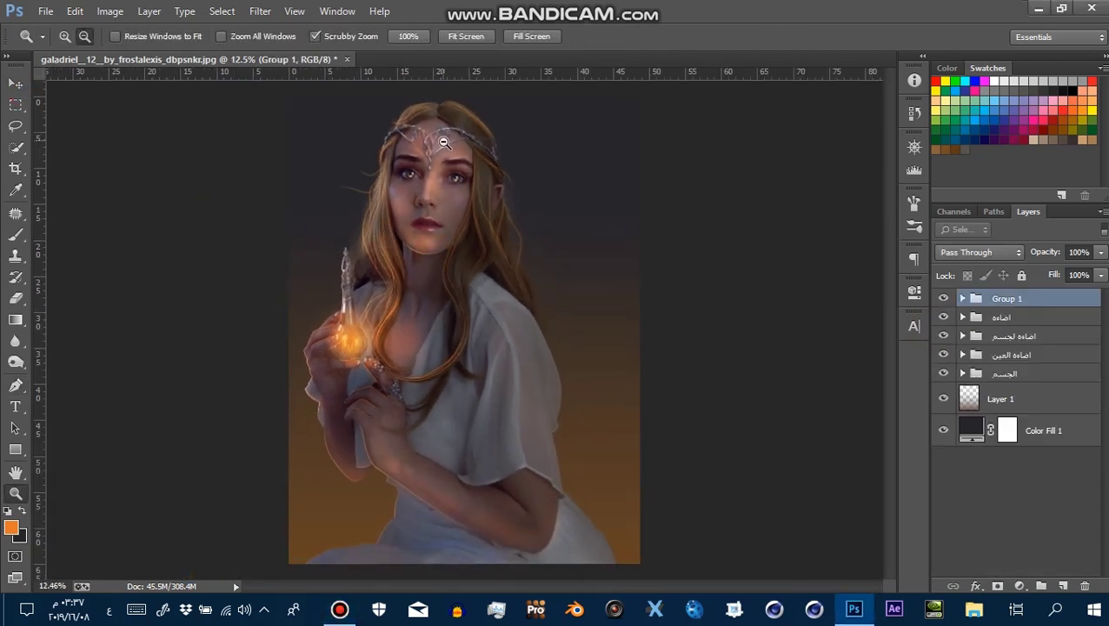
pyautogui.click(944, 299)
pyautogui.click(944, 299)
pyautogui.click(944, 299)
pyautogui.click(944, 299)
pyautogui.moveTo(479, 186); pyautogui.dragTo(496, 222)
pyautogui.moveTo(371, 292)
pyautogui.mouseDown()
pyautogui.moveTo(446, 185)
pyautogui.moveTo(483, 347)
pyautogui.mouseUp()
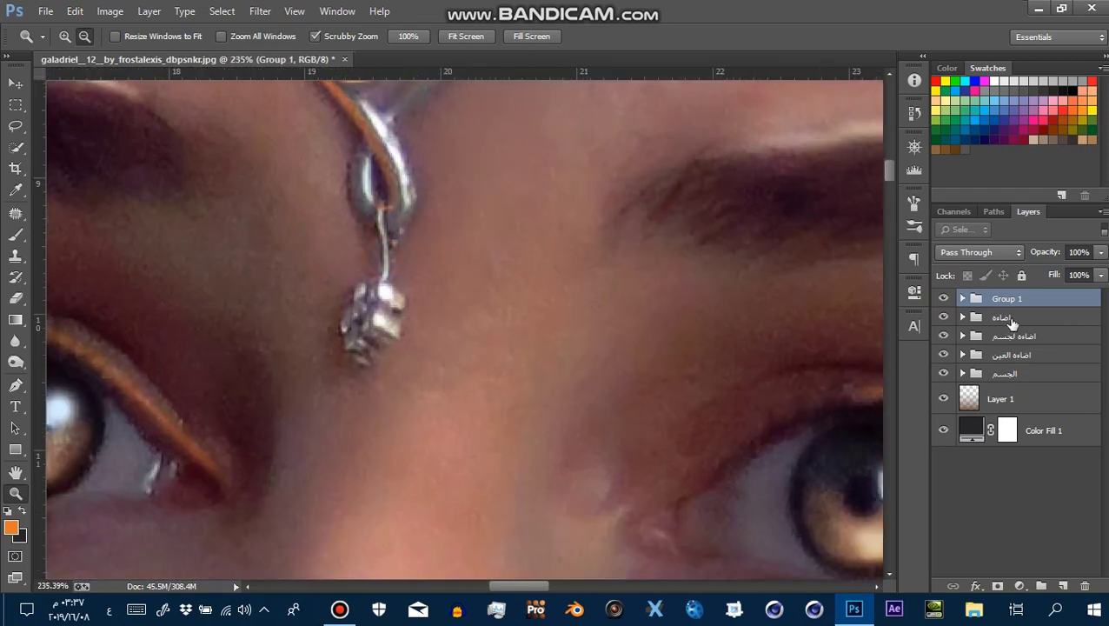
# Add Layer 23 in Linear Dodge (Add) and paint a 1 px orange line on the pendant hook
pyautogui.click(1062, 587)
pyautogui.moveTo(433, 307); pyautogui.dragTo(460, 306)
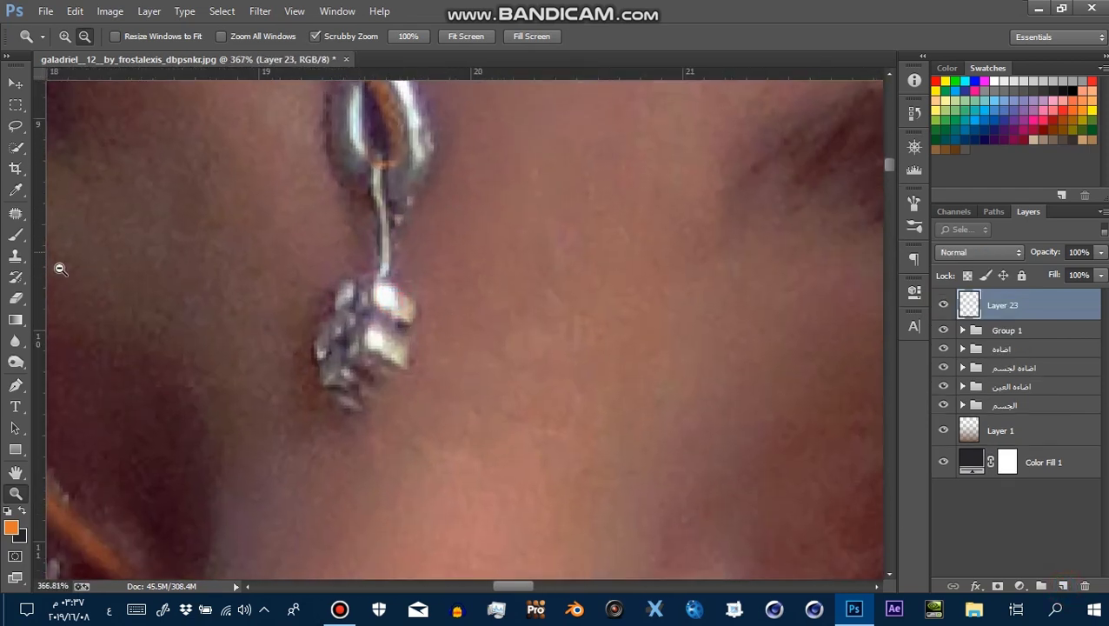
pyautogui.click(15, 236)
pyautogui.keyDown('alt'); pyautogui.rightClick(364, 223); pyautogui.keyUp('alt')
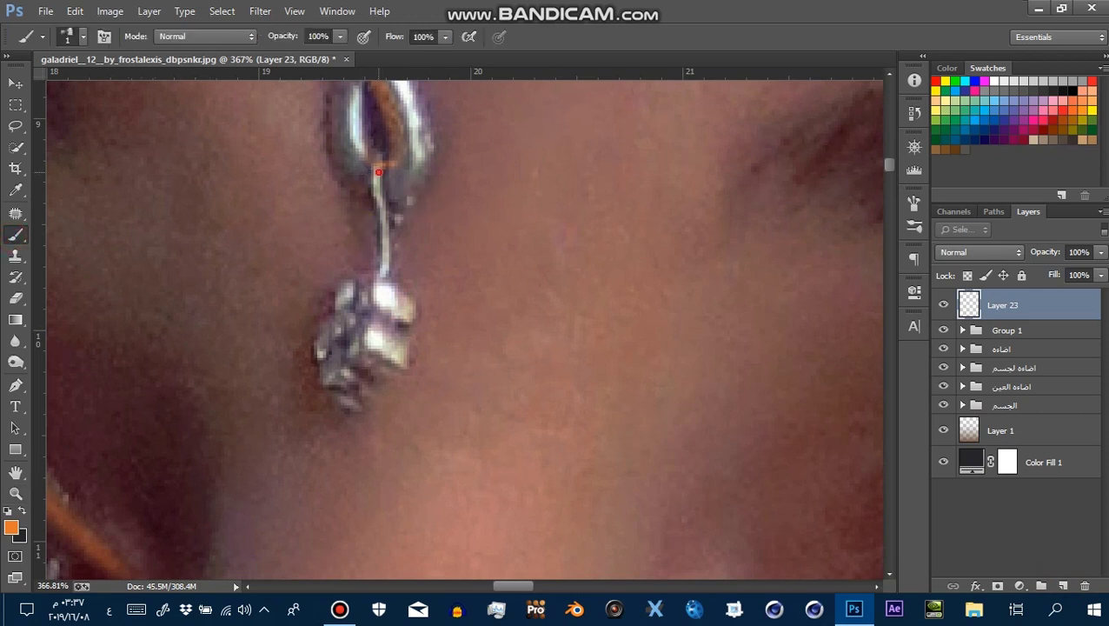
pyautogui.hotkey('ctrl', 'z')
pyautogui.moveTo(385, 163); pyautogui.dragTo(377, 194)
pyautogui.click(969, 253)
pyautogui.click(992, 163)
# Dab orange glow spots on the pendant bead and trace a loop around it
pyautogui.click(387, 291)
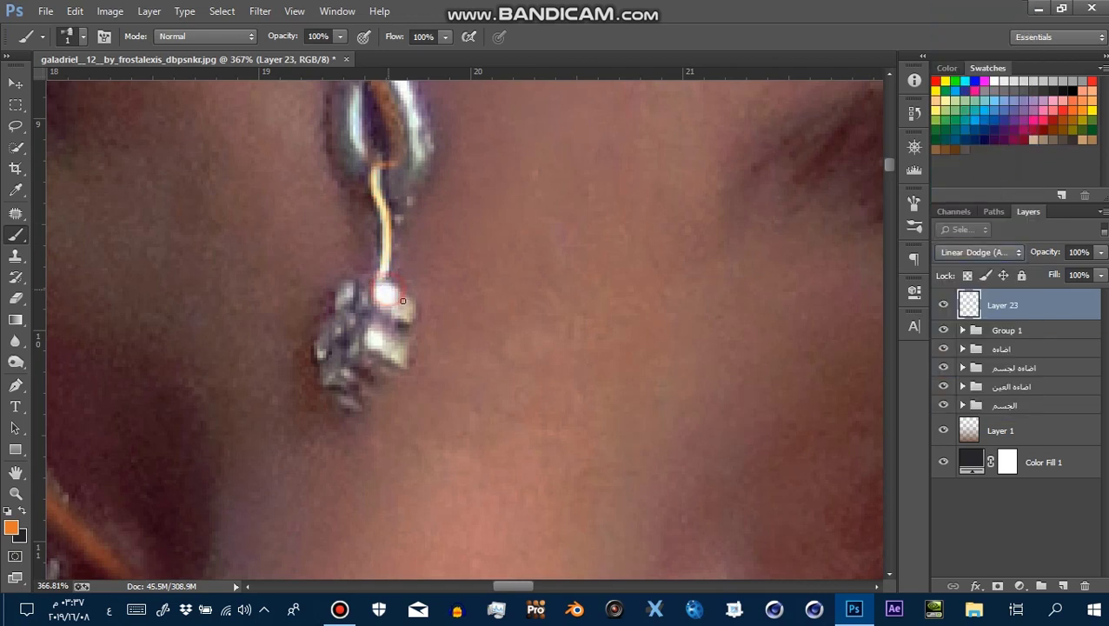
pyautogui.moveTo(383, 320); pyautogui.dragTo(408, 343)
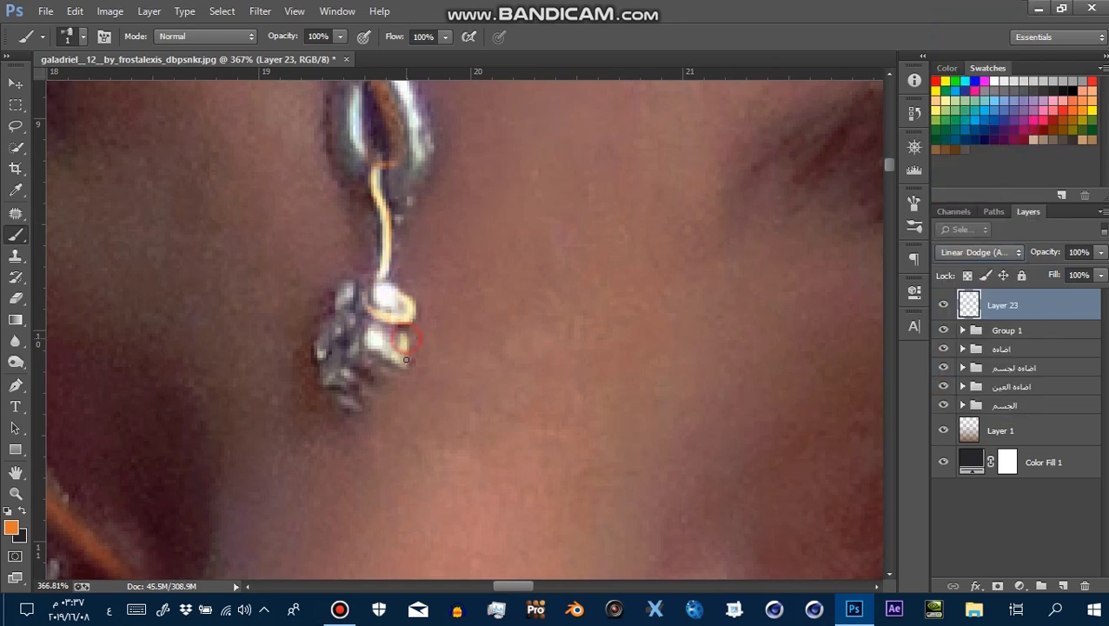
pyautogui.click(368, 338)
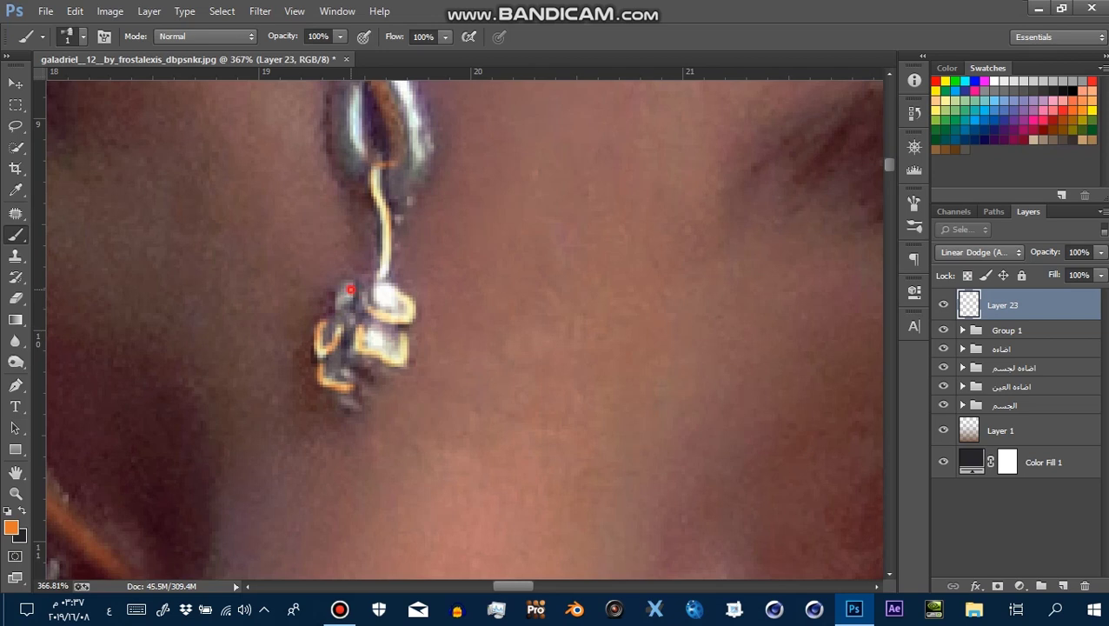
pyautogui.scroll(-6, 350, 290)
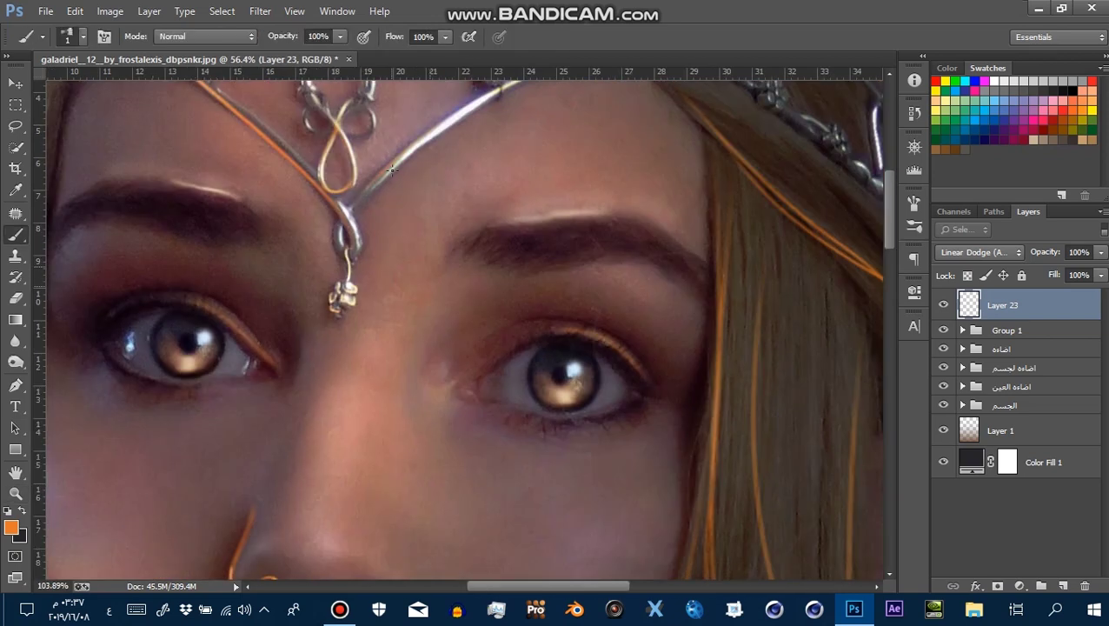
pyautogui.scroll(5, 391, 170)
pyautogui.scroll(4, 408, 516)
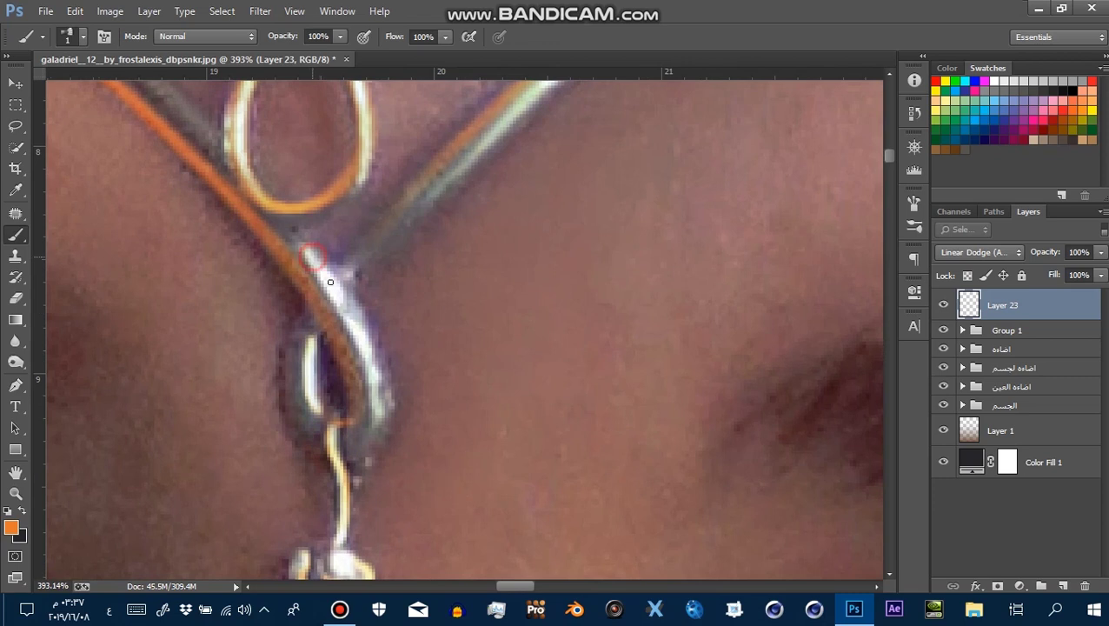
pyautogui.scroll(-4, 428, 329)
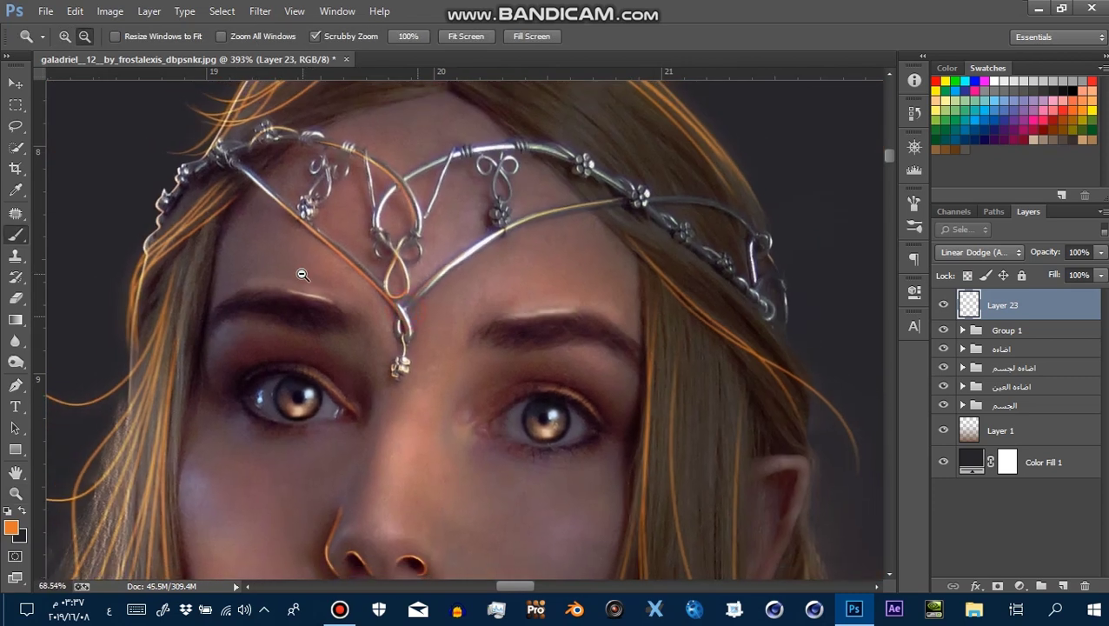
pyautogui.scroll(2, 302, 266)
pyautogui.scroll(2, 502, 243)
pyautogui.press('b')
pyautogui.scroll(-2, 348, 304)
pyautogui.scroll(-3, 339, 304)
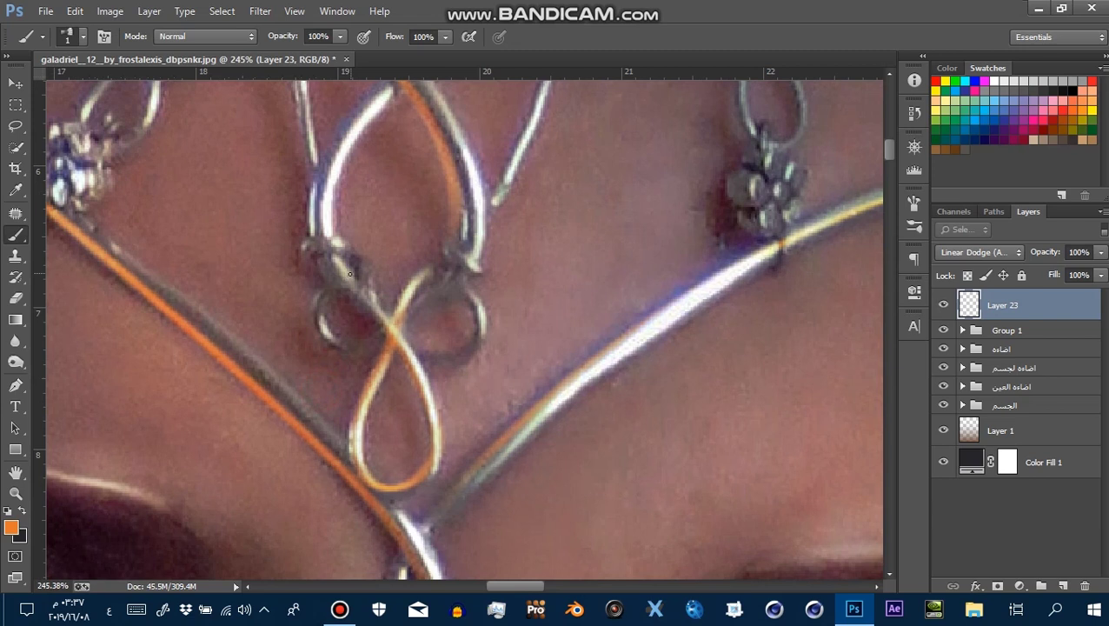
pyautogui.scroll(4, 365, 313)
# Paint orange rim light along the left and right pendant loops
pyautogui.moveTo(321, 287); pyautogui.dragTo(311, 316)
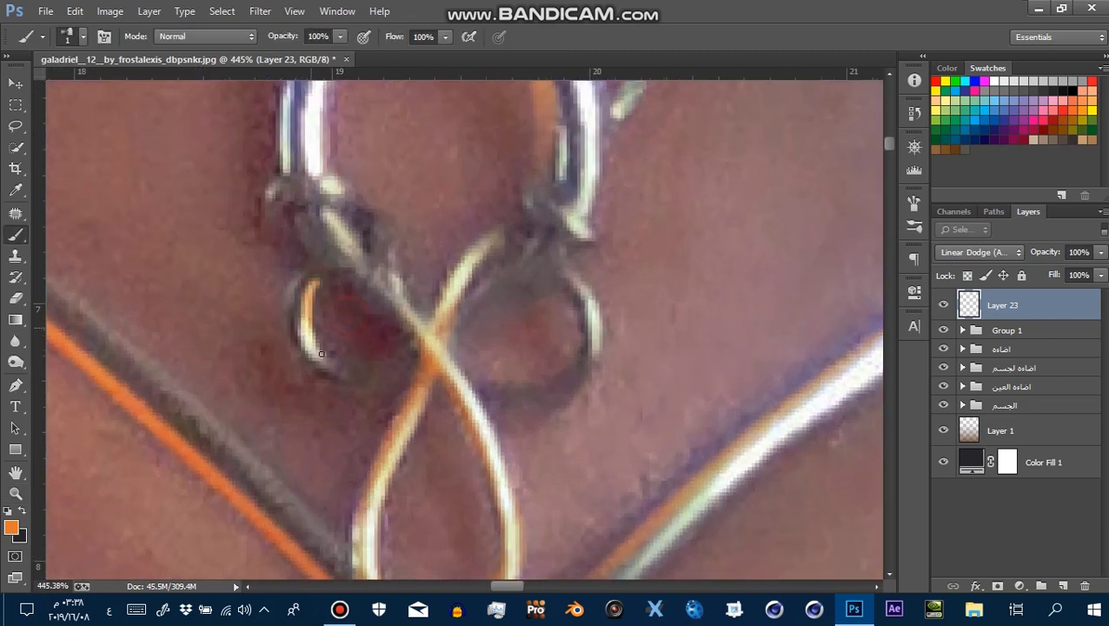
pyautogui.moveTo(320, 354); pyautogui.dragTo(365, 373)
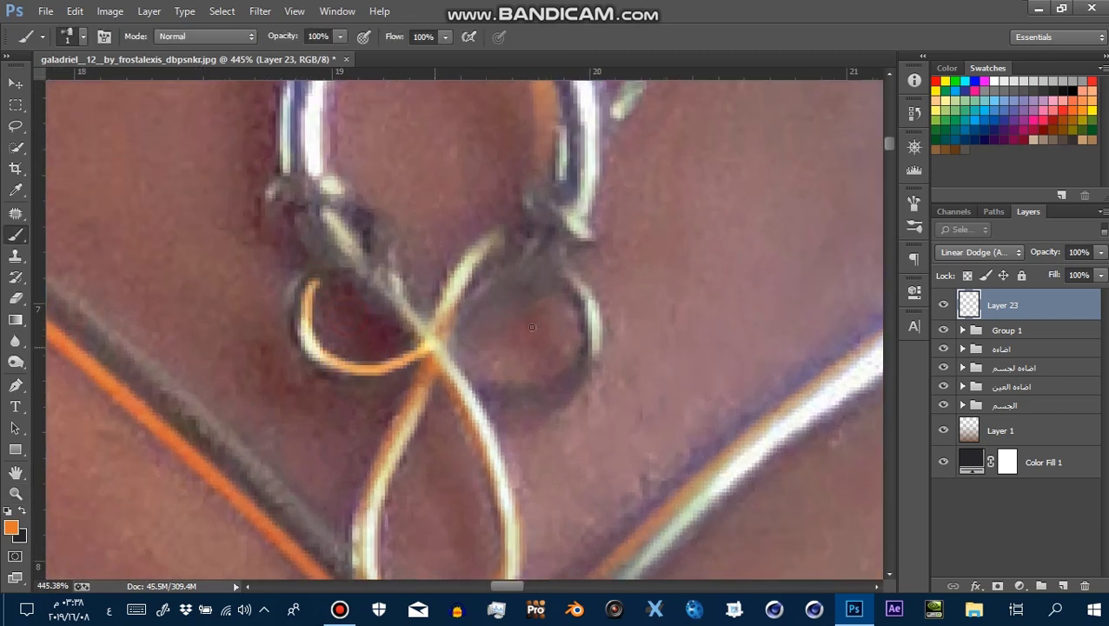
pyautogui.hotkey('ctrl', 'z')
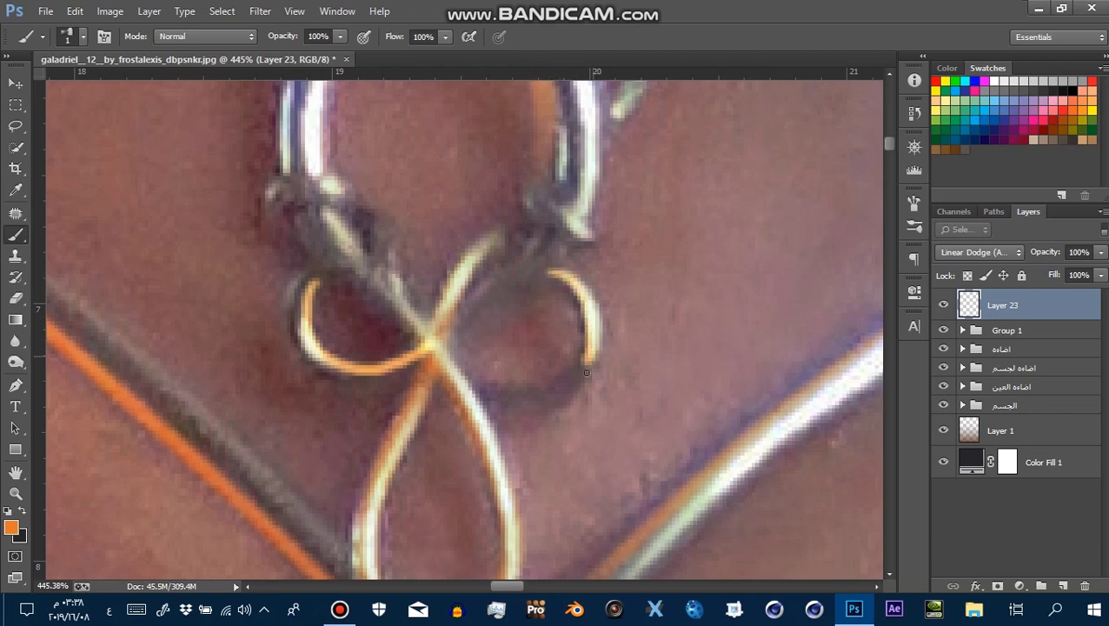
pyautogui.moveTo(561, 393); pyautogui.dragTo(455, 378)
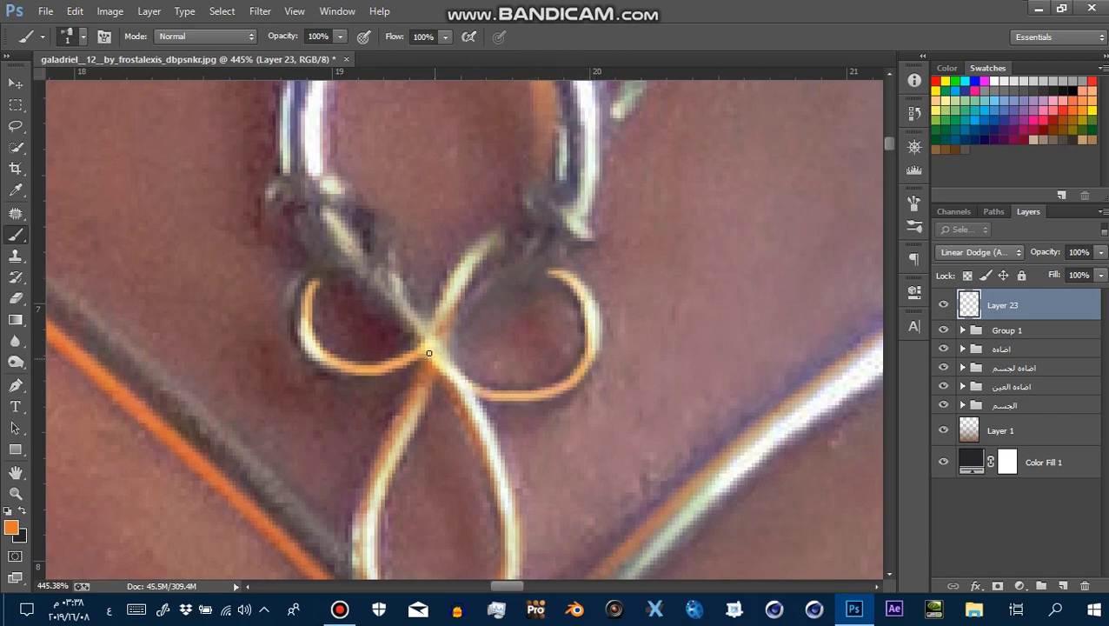
# Move the view to the circlet ornament and paint rim light up its wire
pyautogui.press('z')
pyautogui.moveTo(428, 353)
pyautogui.mouseDown()
pyautogui.moveTo(682, 367)
pyautogui.moveTo(565, 260)
pyautogui.moveTo(713, 207)
pyautogui.moveTo(603, 136)
pyautogui.moveTo(590, 172)
pyautogui.mouseUp()
pyautogui.click(18, 233)
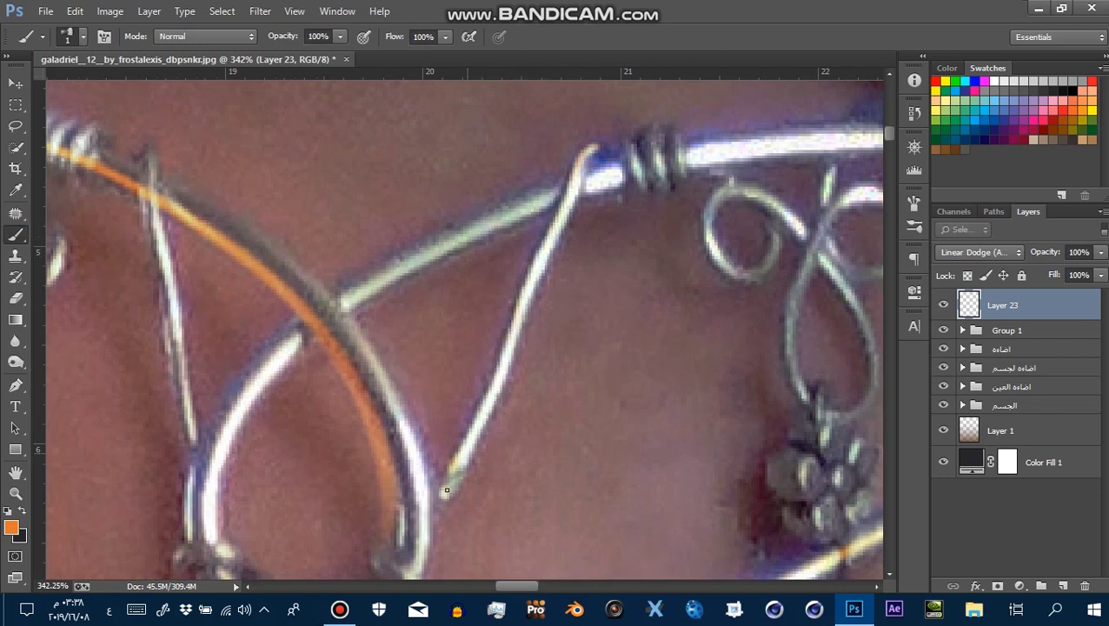
pyautogui.press('z')
pyautogui.moveTo(540, 401); pyautogui.dragTo(385, 301)
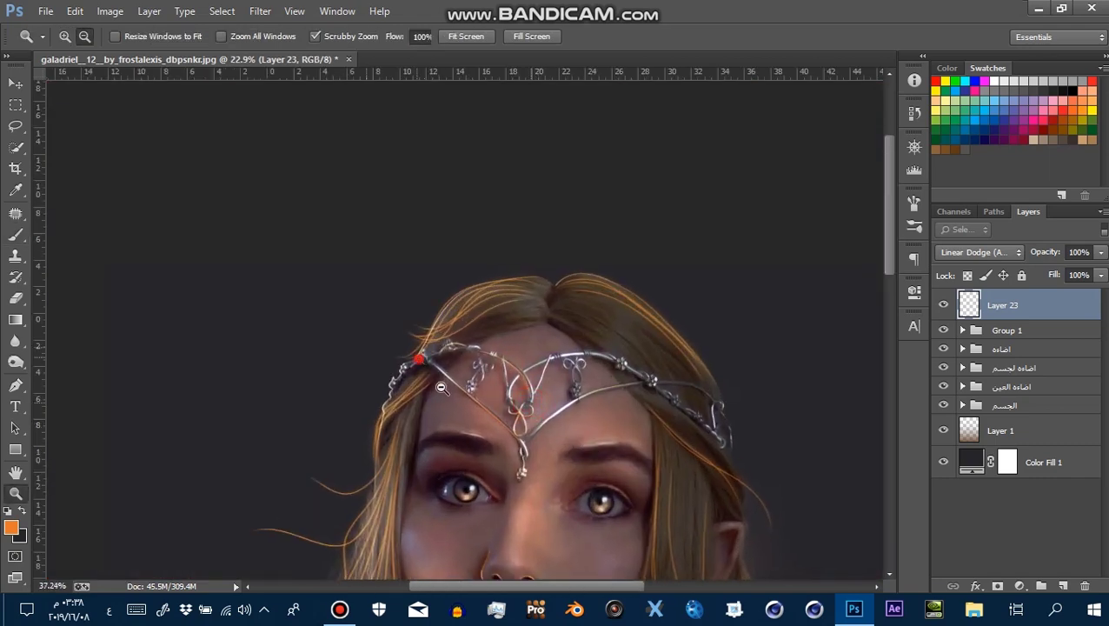
pyautogui.press('b')
pyautogui.scroll(7, 474, 402)
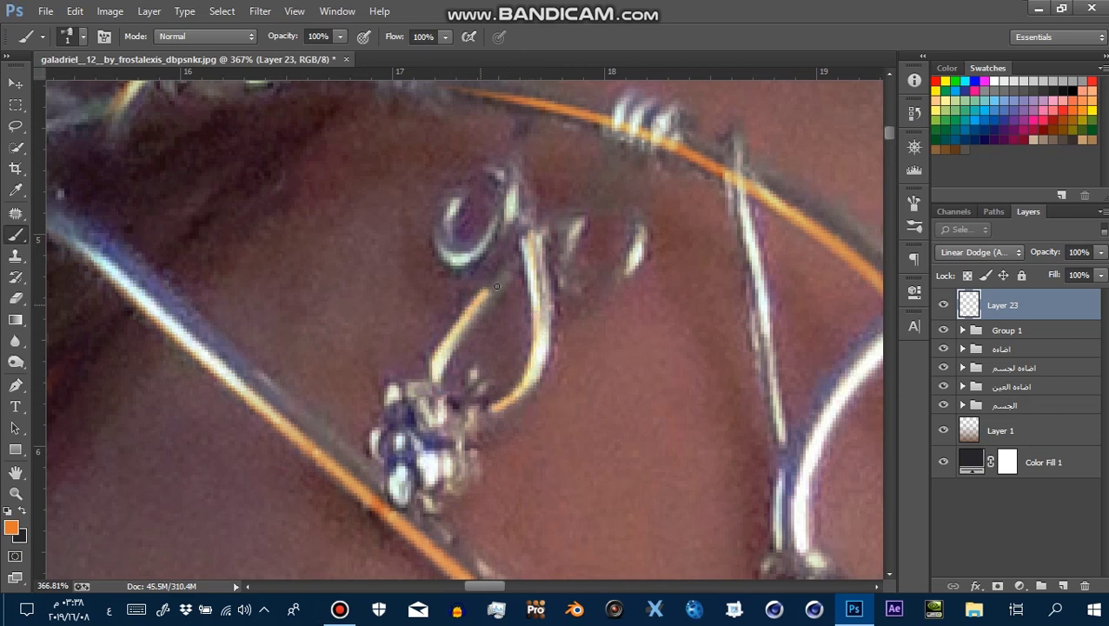
pyautogui.moveTo(496, 286); pyautogui.dragTo(529, 243)
# Ring the ornament gem in orange glow and add yellow and light orange jewel highlights
pyautogui.moveTo(466, 418); pyautogui.dragTo(504, 324)
pyautogui.scroll(2, 504, 323)
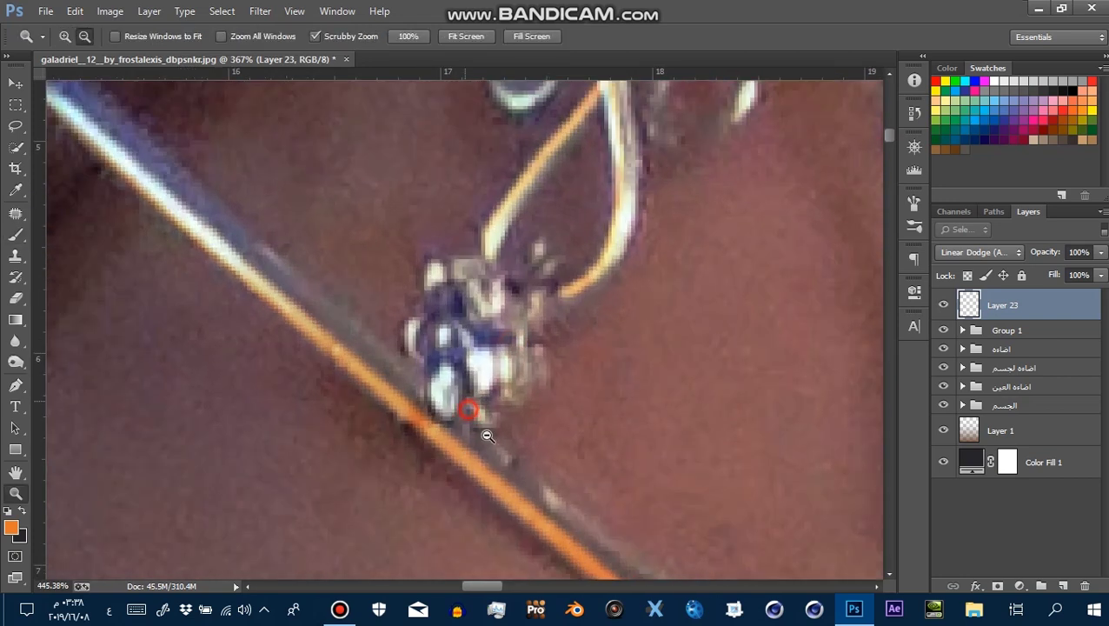
pyautogui.moveTo(435, 413); pyautogui.dragTo(465, 369)
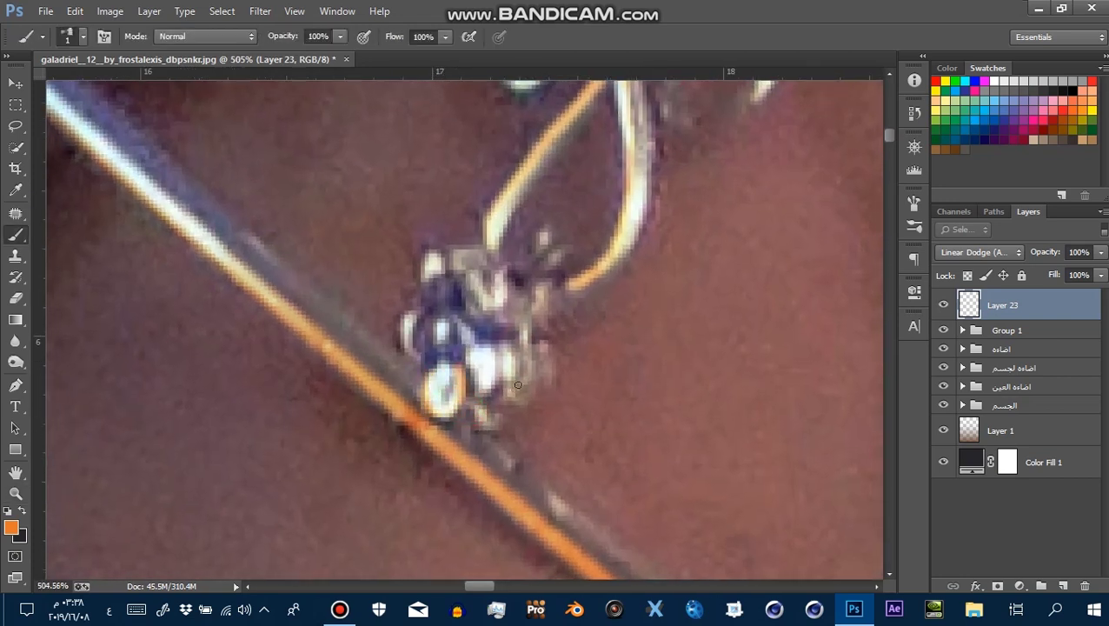
pyautogui.moveTo(529, 346); pyautogui.dragTo(493, 384)
pyautogui.moveTo(557, 286); pyautogui.dragTo(543, 318)
pyautogui.moveTo(509, 268); pyautogui.dragTo(500, 318)
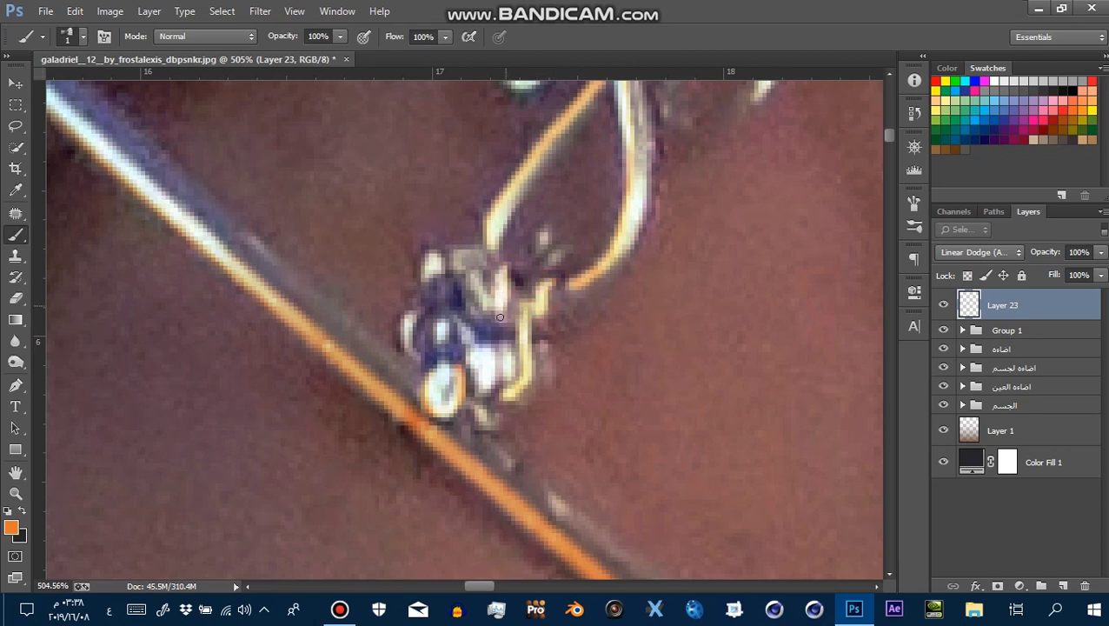
pyautogui.moveTo(469, 274)
pyautogui.mouseDown()
pyautogui.moveTo(489, 313)
pyautogui.moveTo(509, 313)
pyautogui.mouseUp()
pyautogui.moveTo(541, 230); pyautogui.dragTo(528, 264)
# Paint orange rim-light strokes along the tiara wires and ring
pyautogui.press('z')
pyautogui.keyDown('alt'); pyautogui.click(556, 227); pyautogui.keyUp('alt')
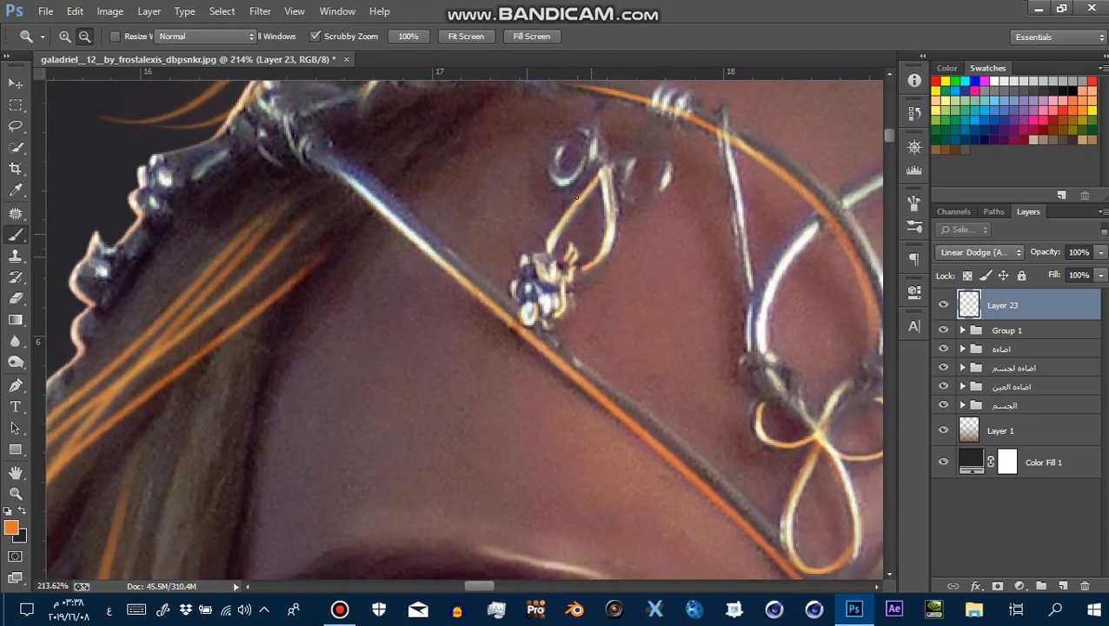
pyautogui.moveTo(556, 228); pyautogui.dragTo(574, 228)
pyautogui.press('b')
pyautogui.moveTo(524, 198)
pyautogui.mouseDown()
pyautogui.moveTo(513, 258)
pyautogui.moveTo(472, 324)
pyautogui.moveTo(497, 281)
pyautogui.moveTo(503, 233)
pyautogui.mouseUp()
pyautogui.hotkey('ctrl', 'z')
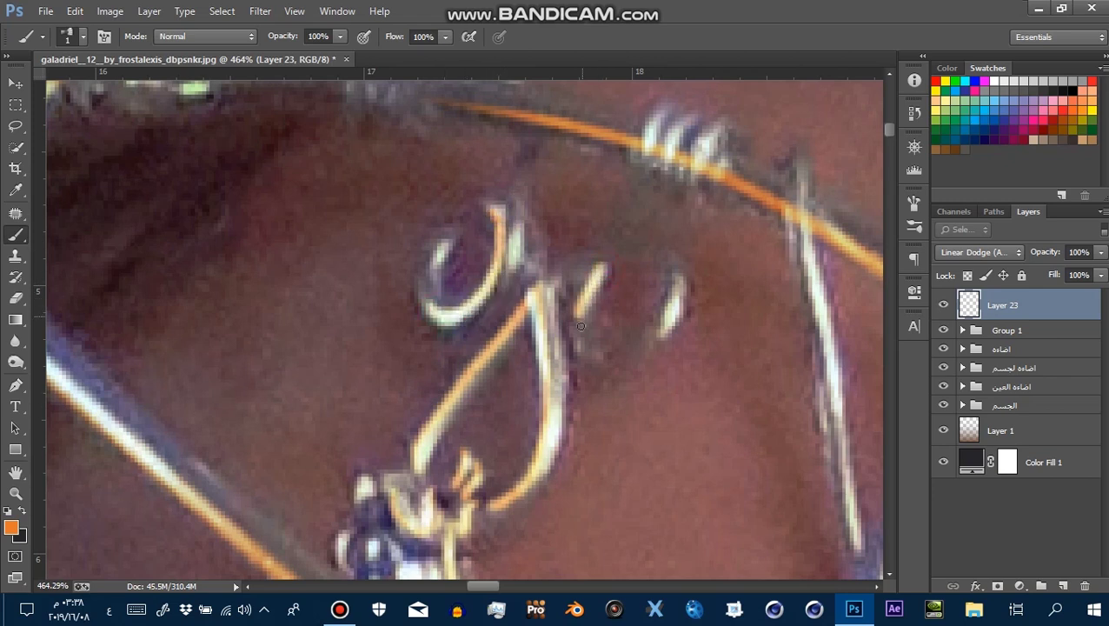
pyautogui.moveTo(633, 354); pyautogui.dragTo(655, 327)
pyautogui.moveTo(676, 280)
pyautogui.mouseDown()
pyautogui.moveTo(686, 257)
pyautogui.moveTo(556, 261)
pyautogui.mouseUp()
pyautogui.moveTo(486, 383)
pyautogui.mouseDown()
pyautogui.moveTo(579, 385)
pyautogui.moveTo(520, 392)
pyautogui.moveTo(510, 371)
pyautogui.moveTo(539, 335)
pyautogui.mouseUp()
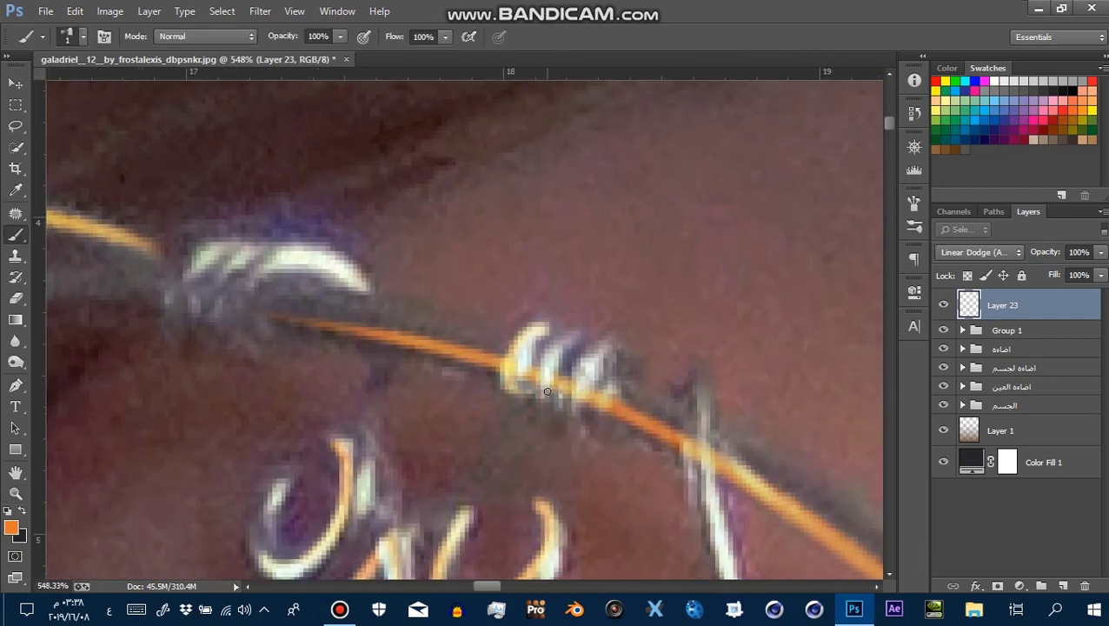
pyautogui.moveTo(543, 395); pyautogui.dragTo(577, 346)
pyautogui.moveTo(583, 416)
pyautogui.mouseDown()
pyautogui.moveTo(577, 383)
pyautogui.moveTo(609, 348)
pyautogui.moveTo(641, 395)
pyautogui.mouseUp()
# Zoom and pan around the tiara to review the rim lights
pyautogui.scroll(-5, 551, 360)
pyautogui.moveTo(495, 296); pyautogui.dragTo(451, 174)
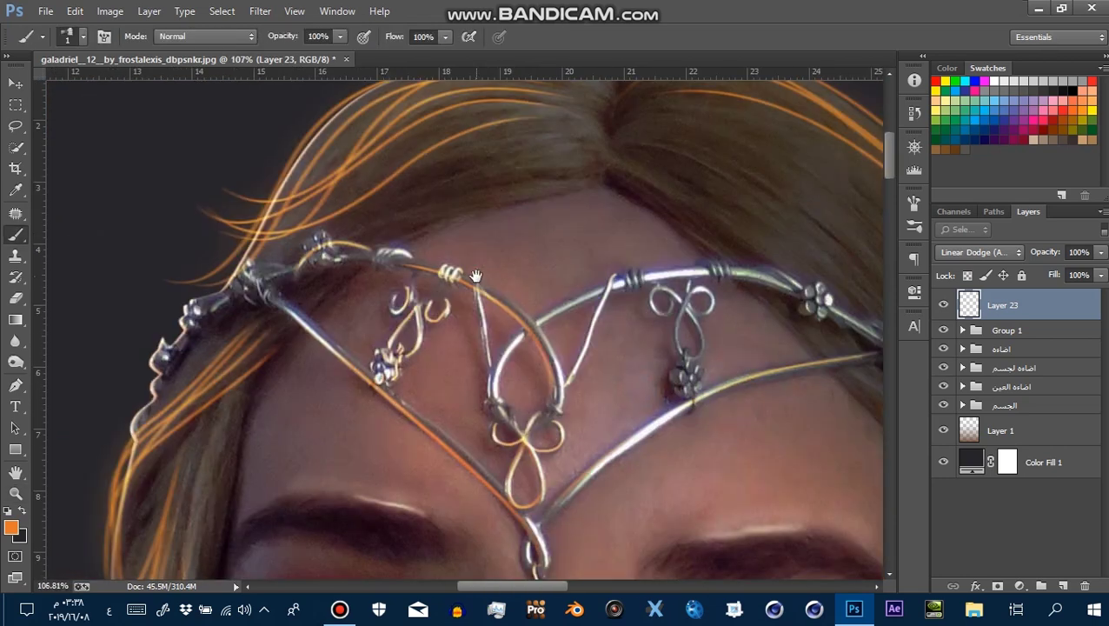
pyautogui.moveTo(452, 261); pyautogui.dragTo(480, 267)
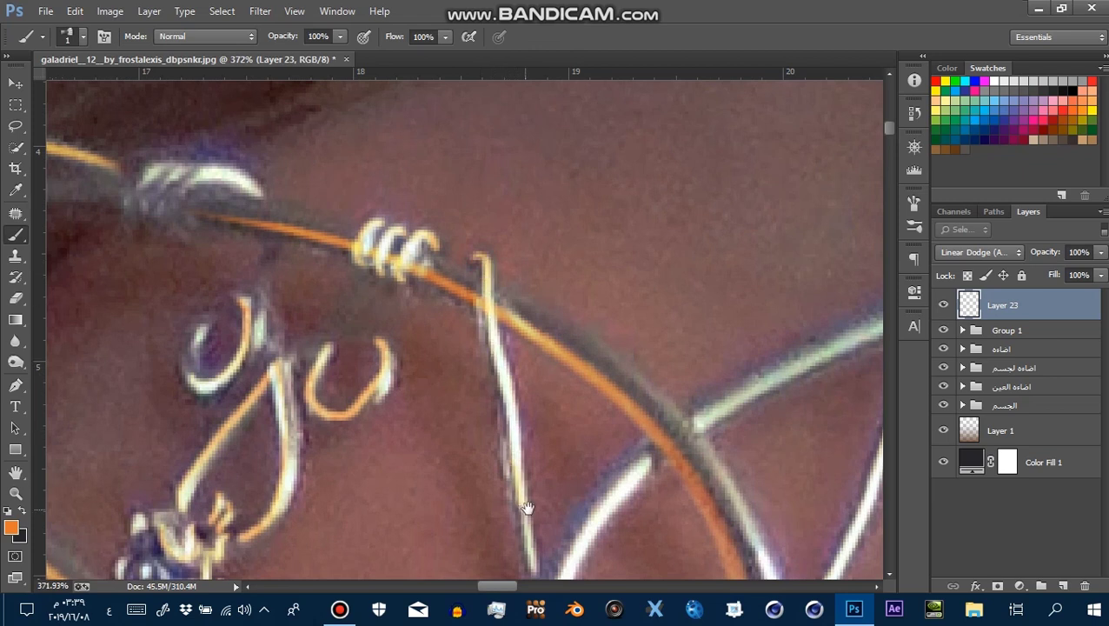
pyautogui.moveTo(527, 507); pyautogui.dragTo(508, 364)
pyautogui.press('z')
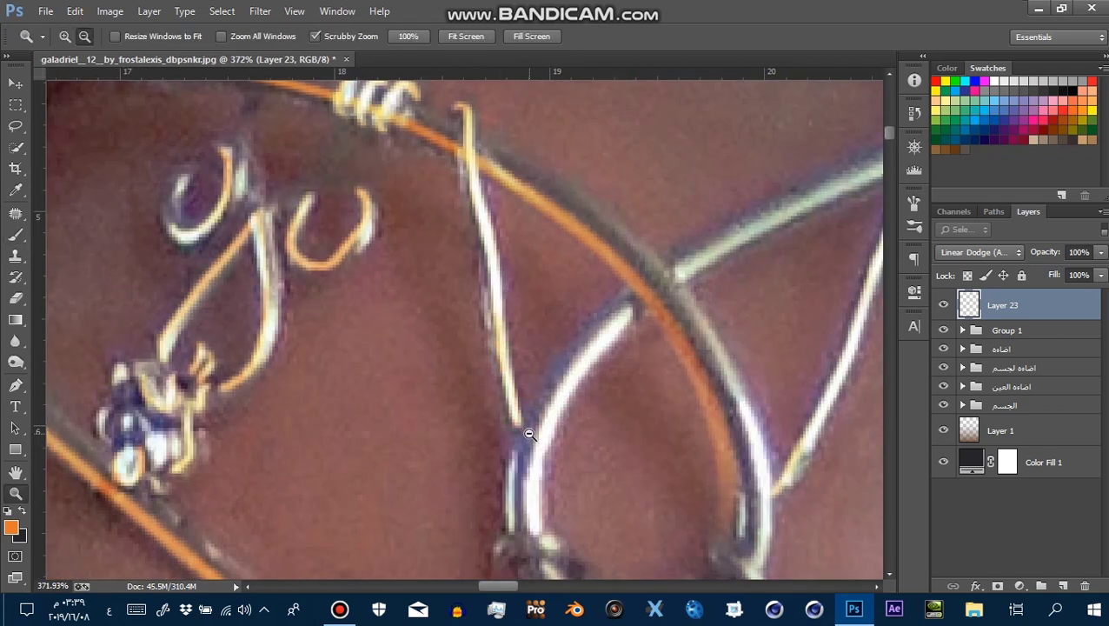
pyautogui.moveTo(519, 426); pyautogui.dragTo(755, 203)
pyautogui.click(755, 203)
pyautogui.press('b')
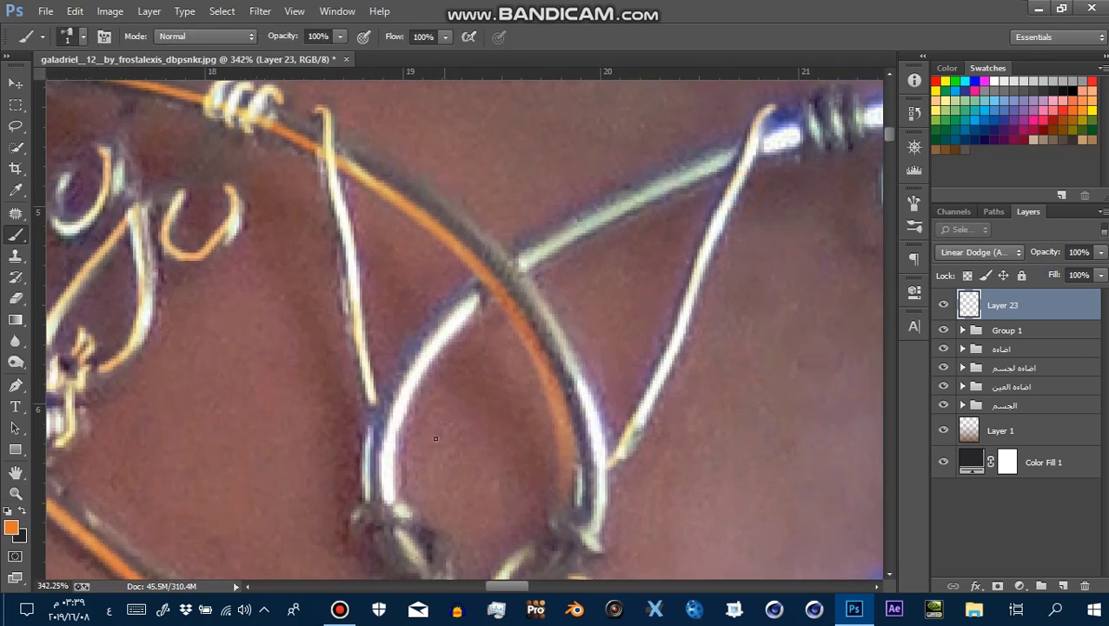
pyautogui.moveTo(391, 504); pyautogui.dragTo(376, 330)
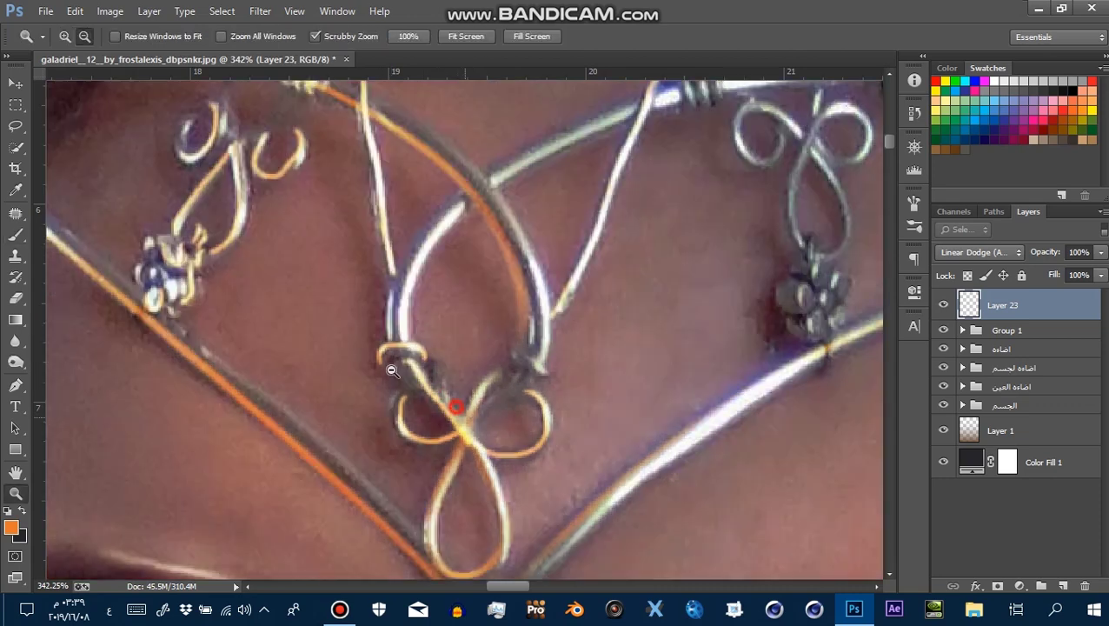
pyautogui.moveTo(475, 463)
pyautogui.mouseDown()
pyautogui.moveTo(352, 238)
pyautogui.moveTo(371, 247)
pyautogui.moveTo(418, 153)
pyautogui.mouseUp()
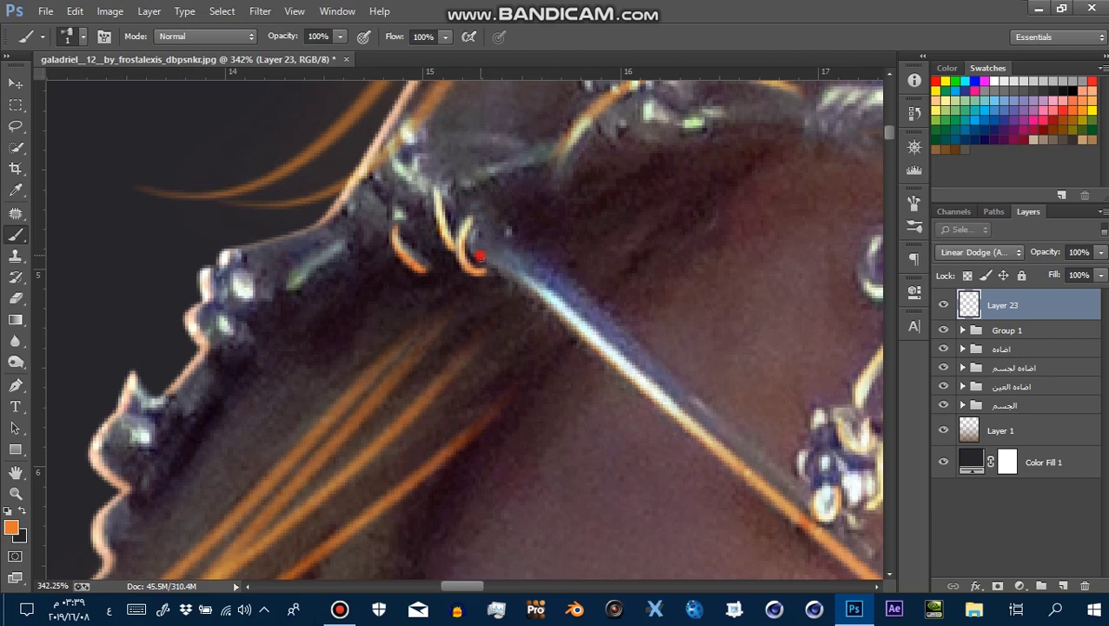
pyautogui.moveTo(626, 336); pyautogui.dragTo(427, 246)
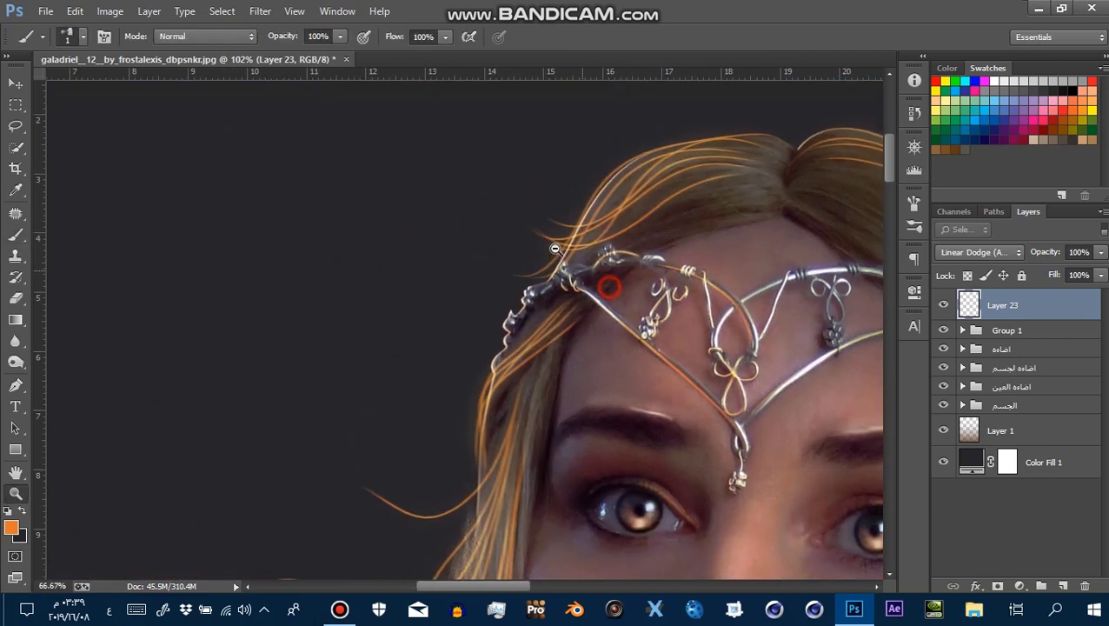
pyautogui.press('z')
pyautogui.moveTo(460, 316)
pyautogui.mouseDown()
pyautogui.moveTo(508, 217)
pyautogui.moveTo(417, 219)
pyautogui.mouseUp()
# Paint a small highlight dab on the nose tip with a size 1 brush at 99% opacity
pyautogui.press('b')
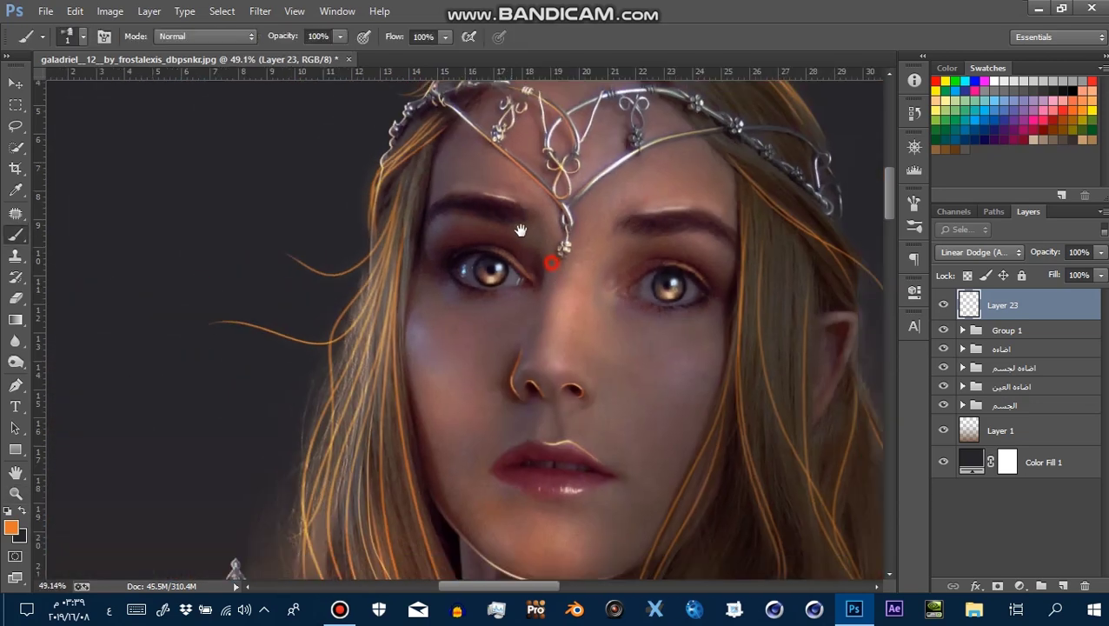
pyautogui.scroll(-3, 521, 191)
pyautogui.scroll(-3, 508, 200)
pyautogui.moveTo(512, 237)
pyautogui.mouseDown()
pyautogui.moveTo(455, 263)
pyautogui.moveTo(452, 251)
pyautogui.mouseUp()
pyautogui.press(']')
pyautogui.press(']')
pyautogui.press(']')
pyautogui.press('z')
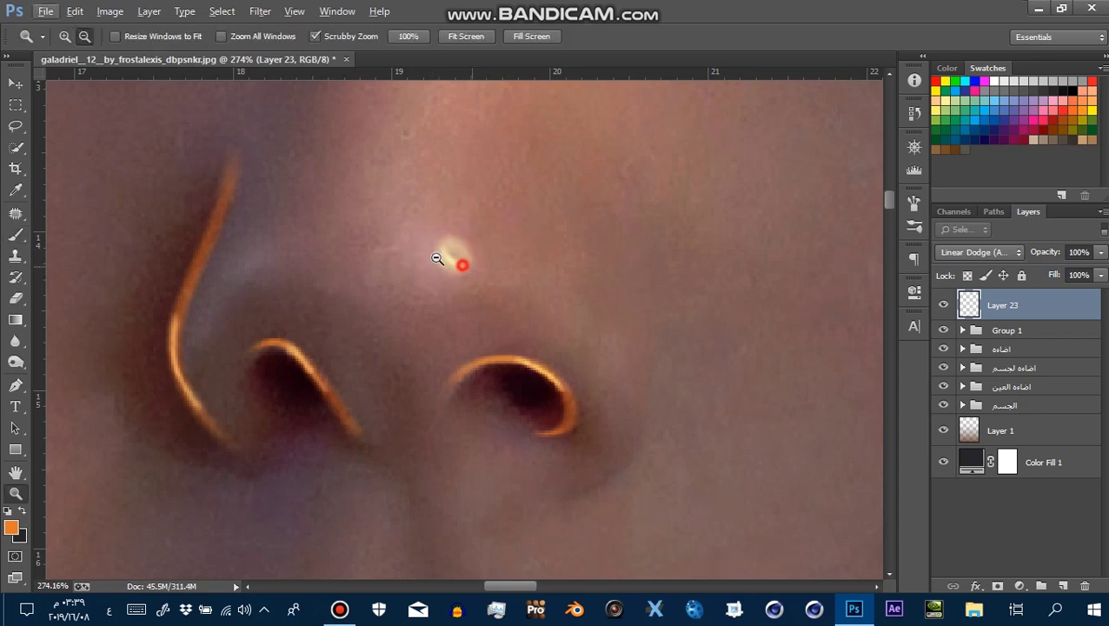
pyautogui.moveTo(458, 263); pyautogui.dragTo(354, 231)
pyautogui.press('z')
pyautogui.moveTo(448, 252); pyautogui.dragTo(650, 380)
pyautogui.press('b')
pyautogui.scroll(3, 461, 269)
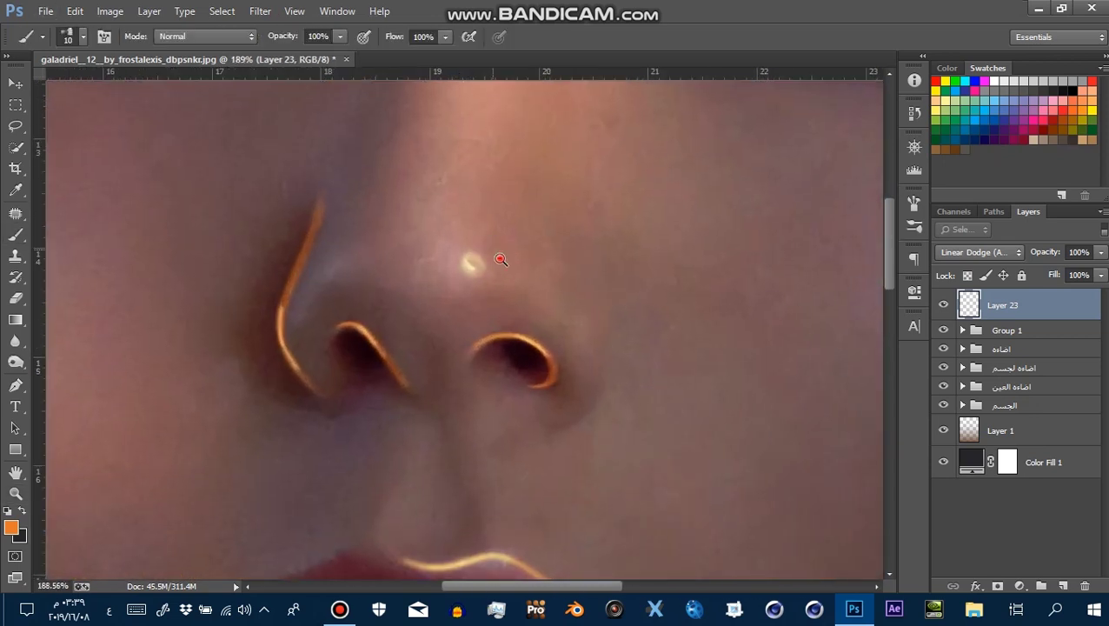
pyautogui.scroll(4, 443, 287)
pyautogui.press('[')
pyautogui.press('[')
pyautogui.press('[')
pyautogui.press('9')
pyautogui.press('9')
pyautogui.click(432, 280)
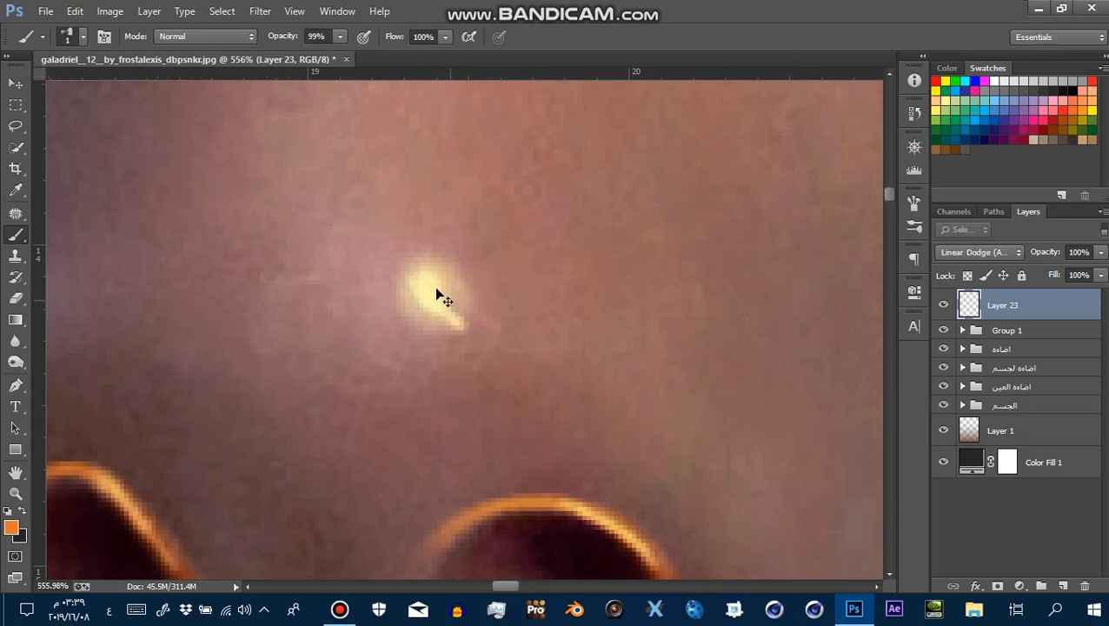
# Soften the nose highlight with the Blur tool at 79% strength
pyautogui.press('z')
pyautogui.moveTo(391, 289); pyautogui.dragTo(330, 287)
pyautogui.moveTo(493, 346)
pyautogui.mouseDown()
pyautogui.moveTo(570, 412)
pyautogui.moveTo(528, 391)
pyautogui.mouseUp()
pyautogui.press('b')
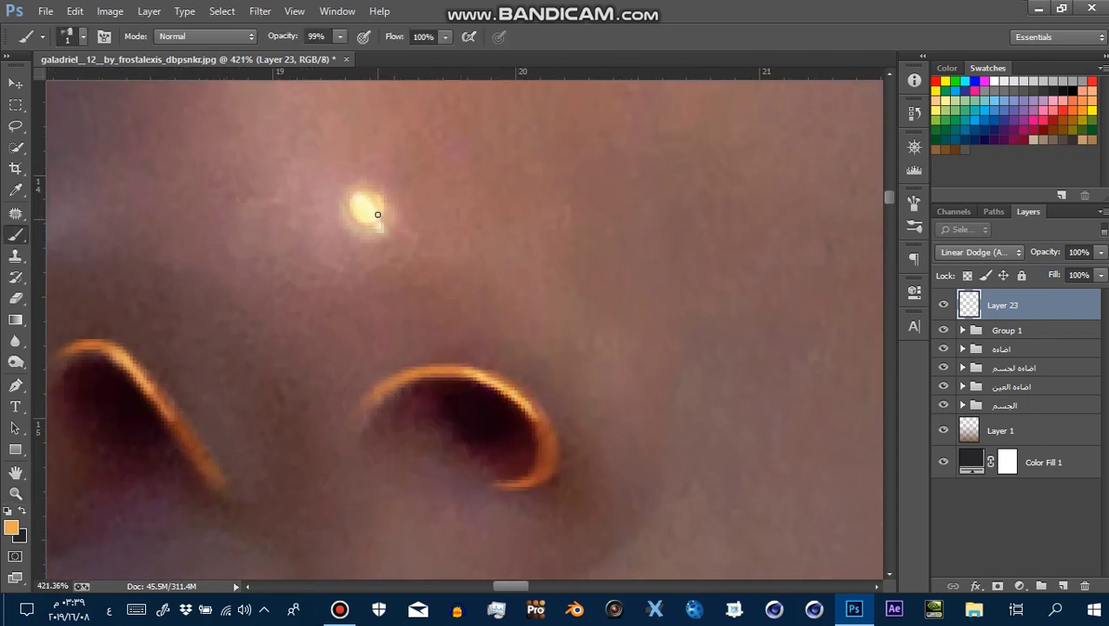
pyautogui.click(16, 340)
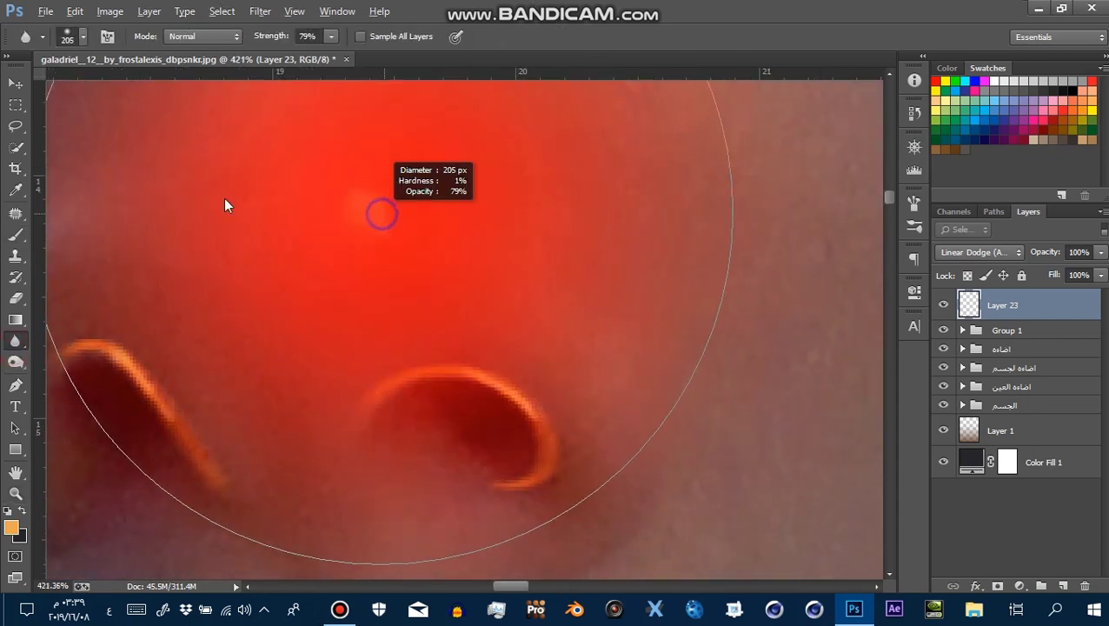
pyautogui.press('z')
pyautogui.moveTo(470, 248)
pyautogui.mouseDown()
pyautogui.moveTo(459, 242)
pyautogui.moveTo(649, 362)
pyautogui.mouseUp()
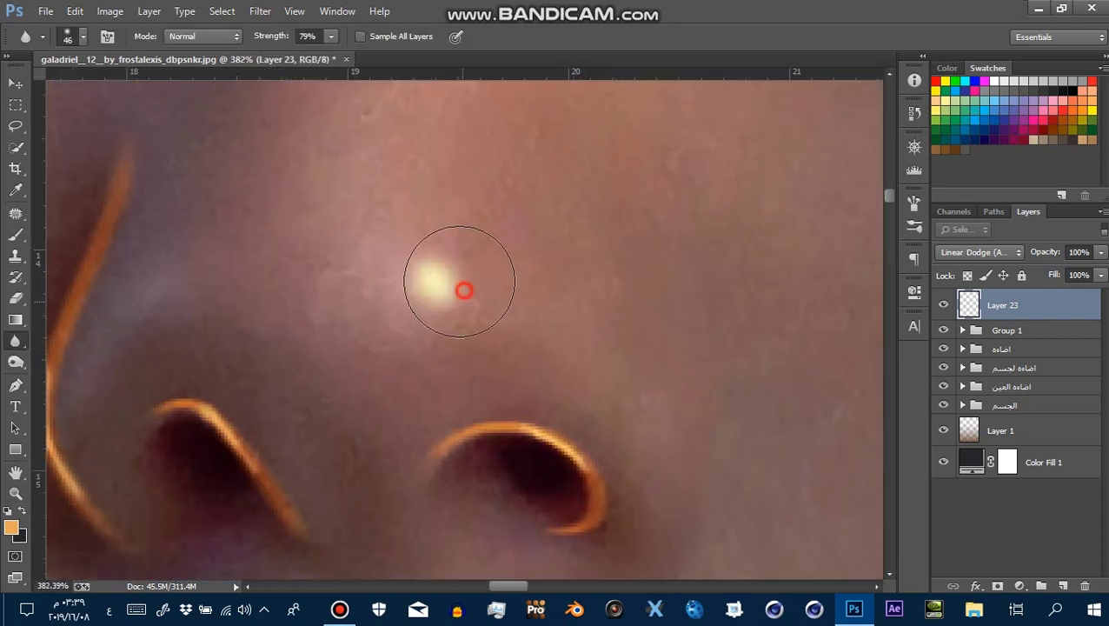
pyautogui.moveTo(425, 272); pyautogui.dragTo(489, 250)
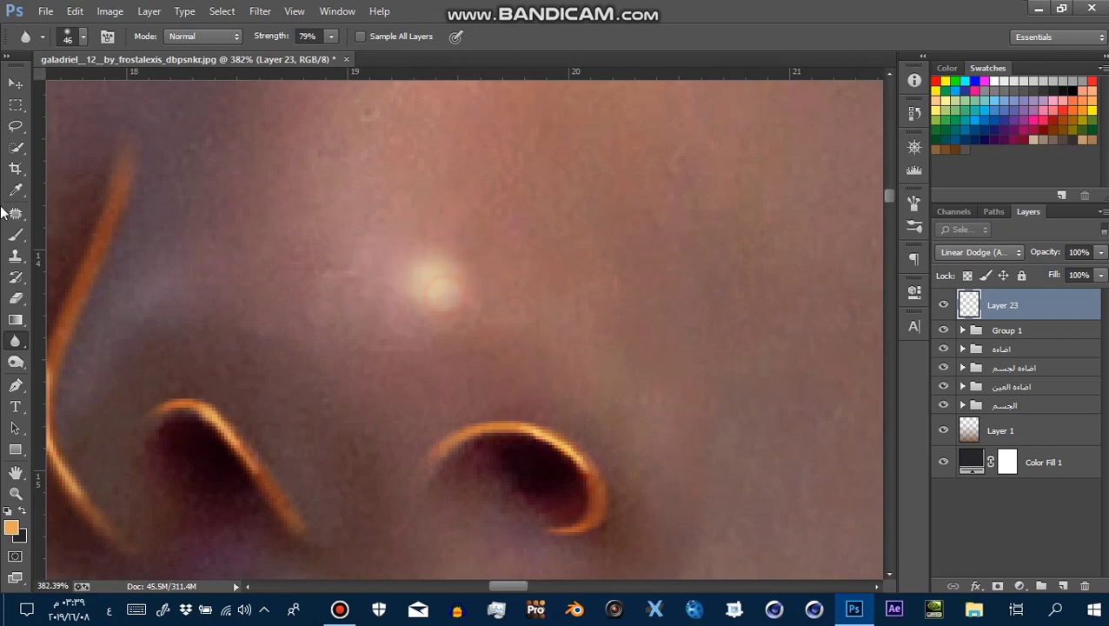
pyautogui.click(16, 234)
pyautogui.click(444, 283)
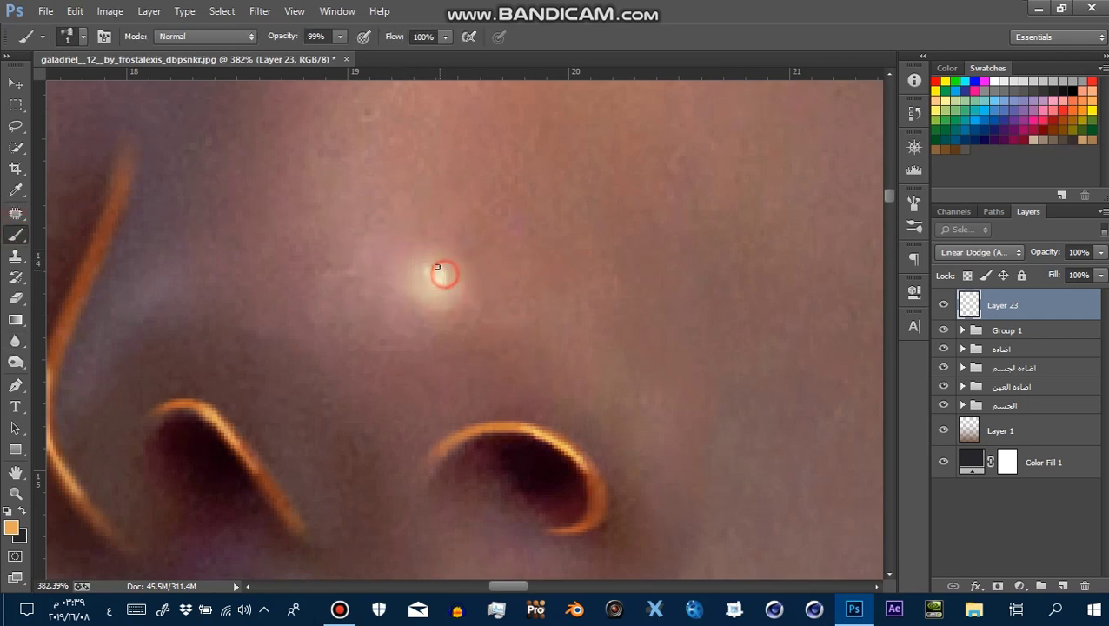
pyautogui.moveTo(452, 282); pyautogui.dragTo(287, 281)
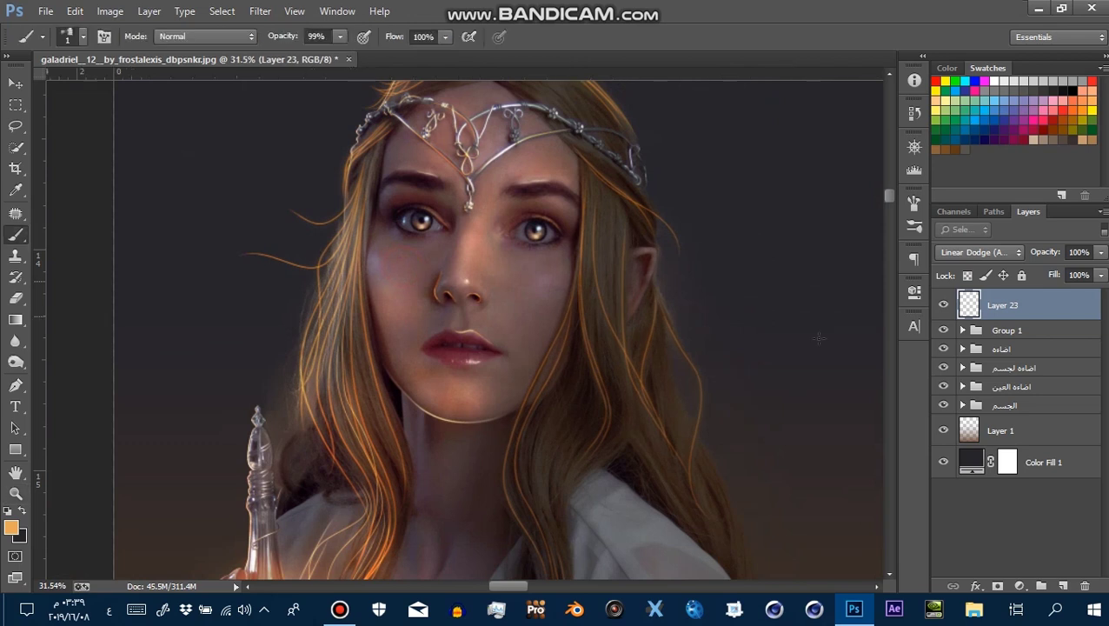
# Toggle Layer 23 off and on, then inspect the face and hair
pyautogui.click(943, 305)
pyautogui.click(943, 305)
pyautogui.press('z')
pyautogui.moveTo(458, 235)
pyautogui.mouseDown()
pyautogui.moveTo(432, 226)
pyautogui.moveTo(676, 334)
pyautogui.mouseUp()
pyautogui.moveTo(574, 282); pyautogui.dragTo(634, 331)
pyautogui.moveTo(527, 270)
pyautogui.mouseDown()
pyautogui.moveTo(589, 302)
pyautogui.moveTo(396, 299)
pyautogui.moveTo(500, 315)
pyautogui.moveTo(410, 297)
pyautogui.mouseUp()
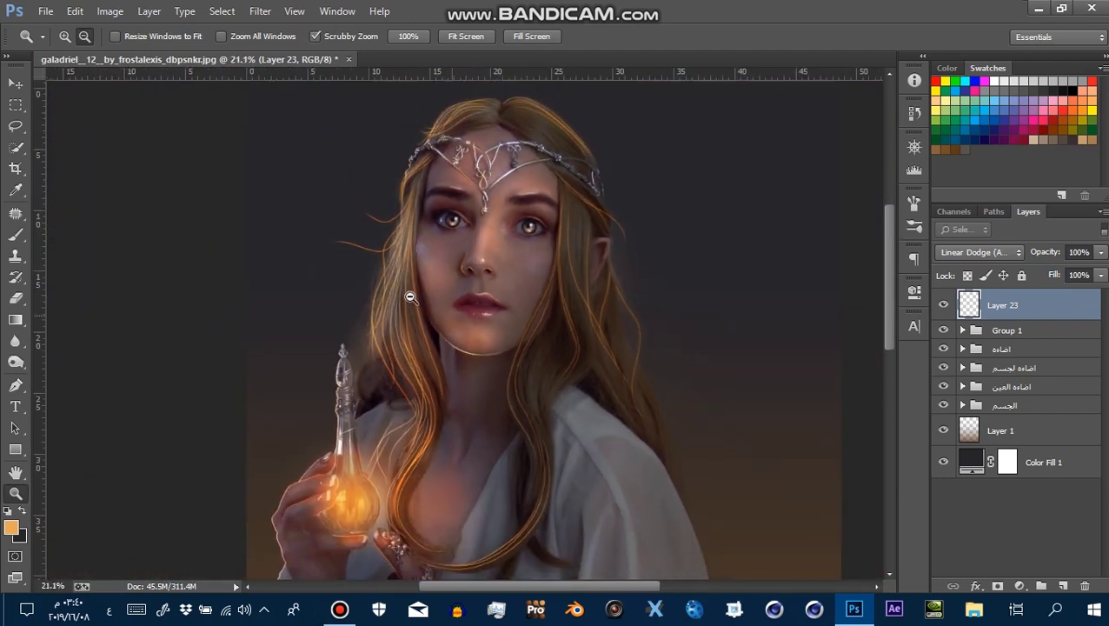
# Move Layer 23 into Group 1, collapse the group, and toggle its visibility to compare
pyautogui.click(962, 330)
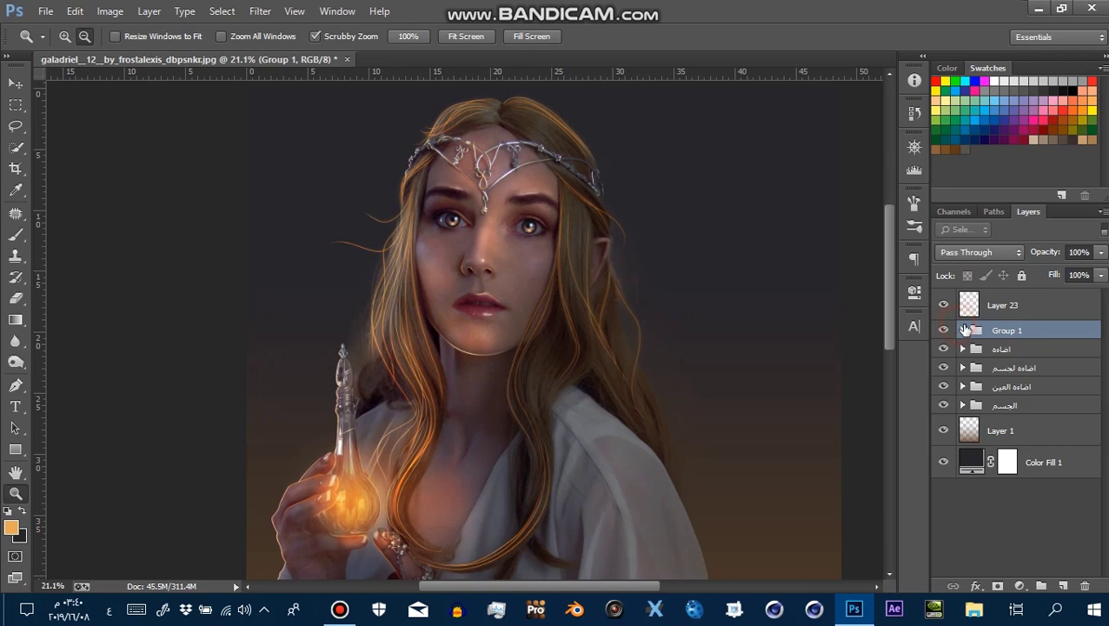
pyautogui.click(963, 331)
pyautogui.click(986, 335)
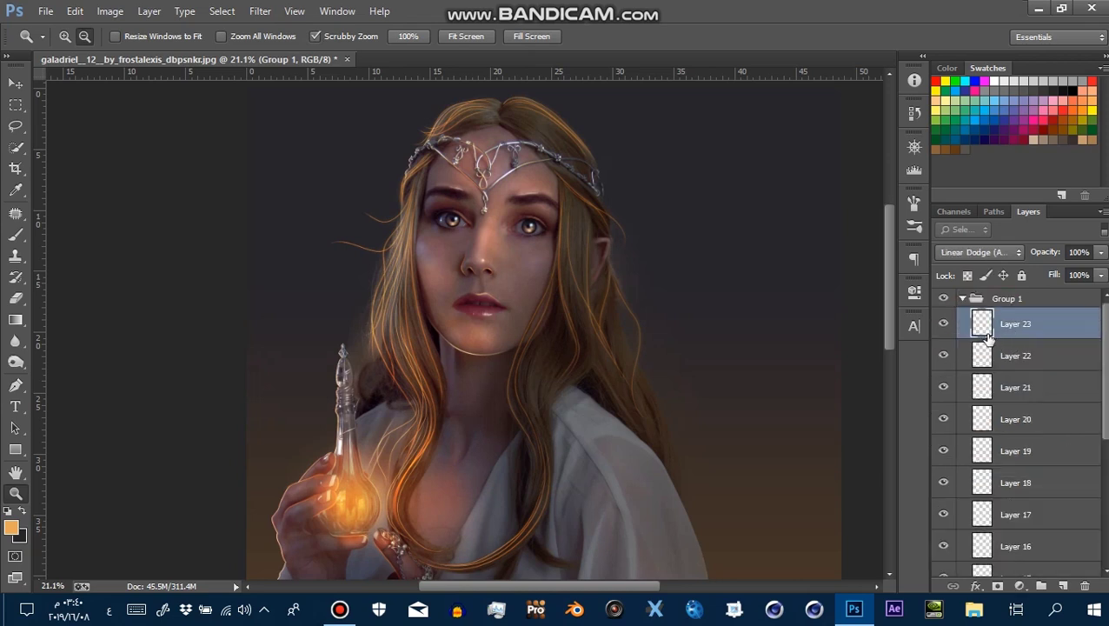
pyautogui.click(965, 298)
pyautogui.click(941, 299)
pyautogui.click(941, 298)
pyautogui.click(941, 298)
pyautogui.click(941, 299)
pyautogui.click(346, 606)
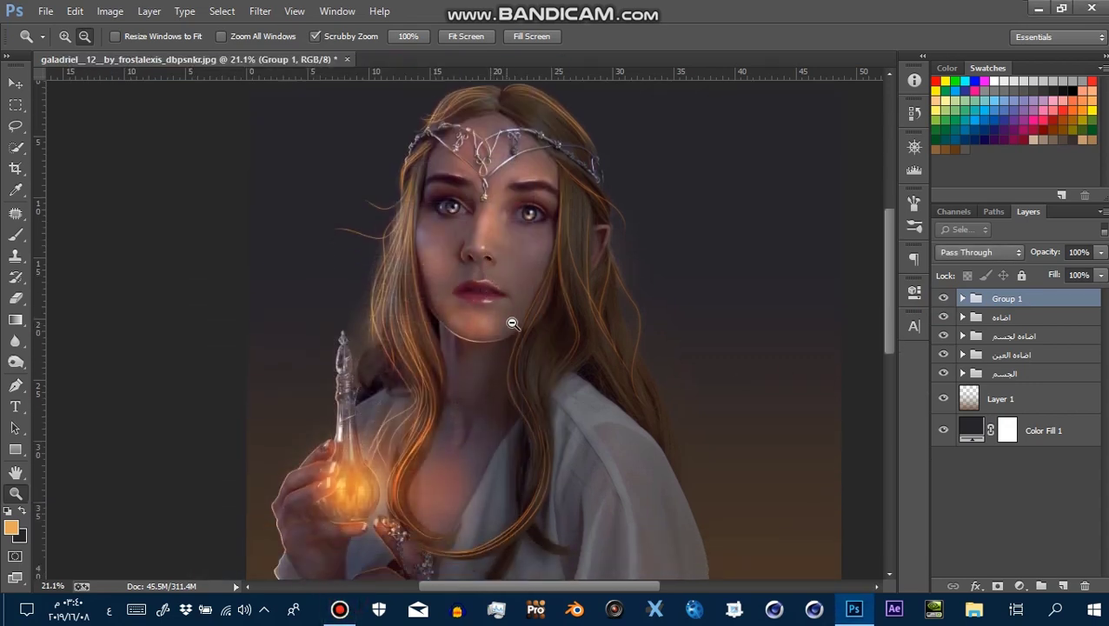
pyautogui.scroll(-3, 461, 301)
pyautogui.scroll(5, 397, 357)
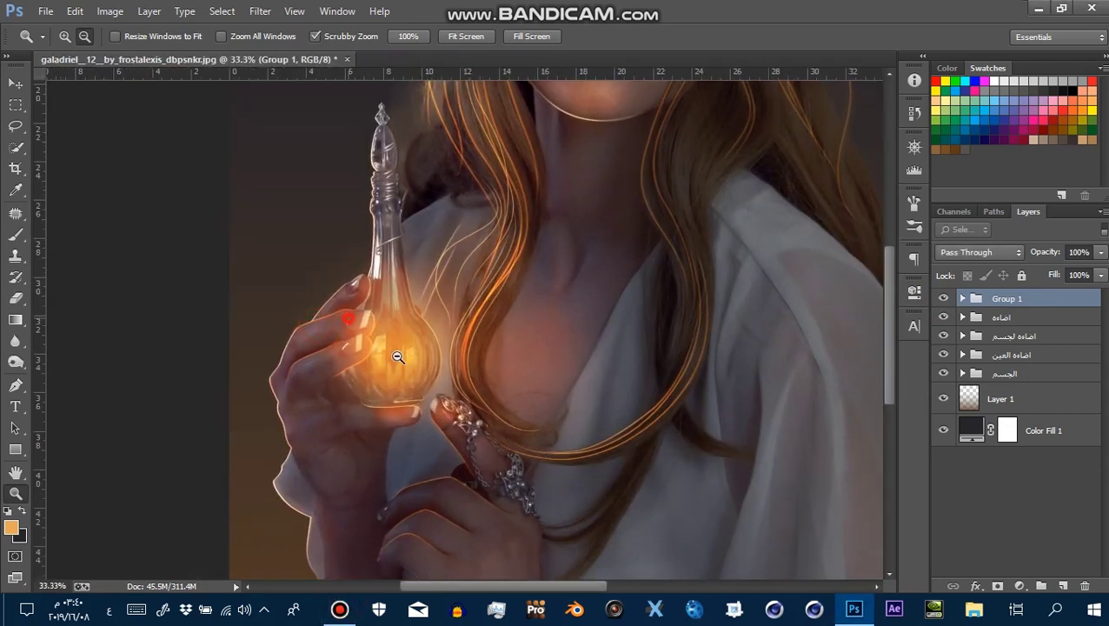
pyautogui.scroll(5, 397, 356)
pyautogui.scroll(1, 408, 350)
# Add Layer 24 above Group 1, set to Linear Dodge (Add) at 70% opacity
pyautogui.click(17, 240)
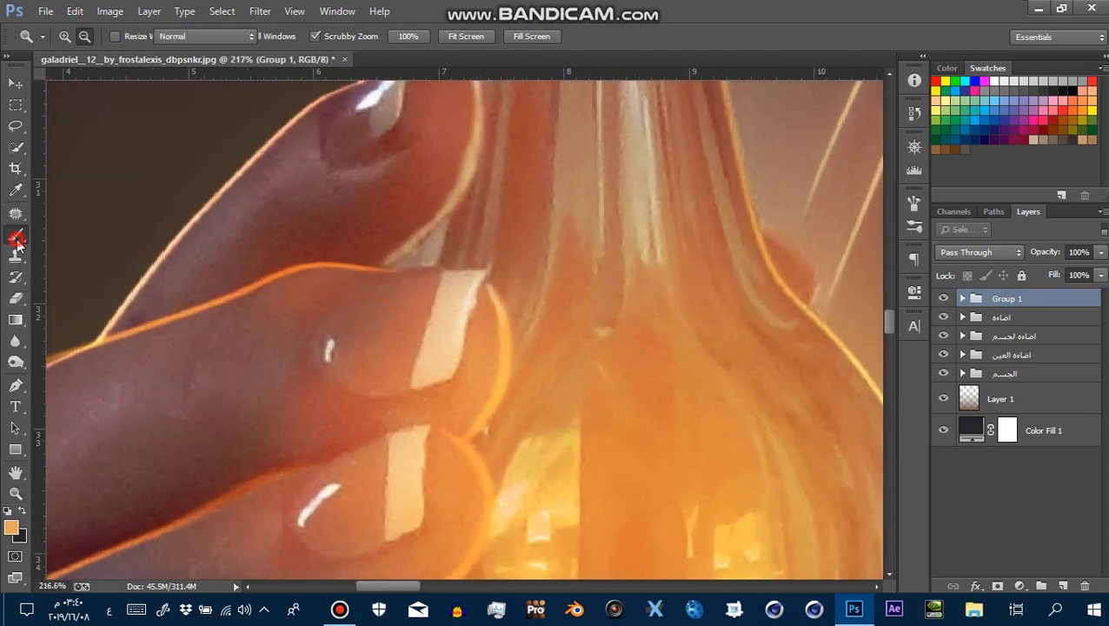
pyautogui.click(1065, 585)
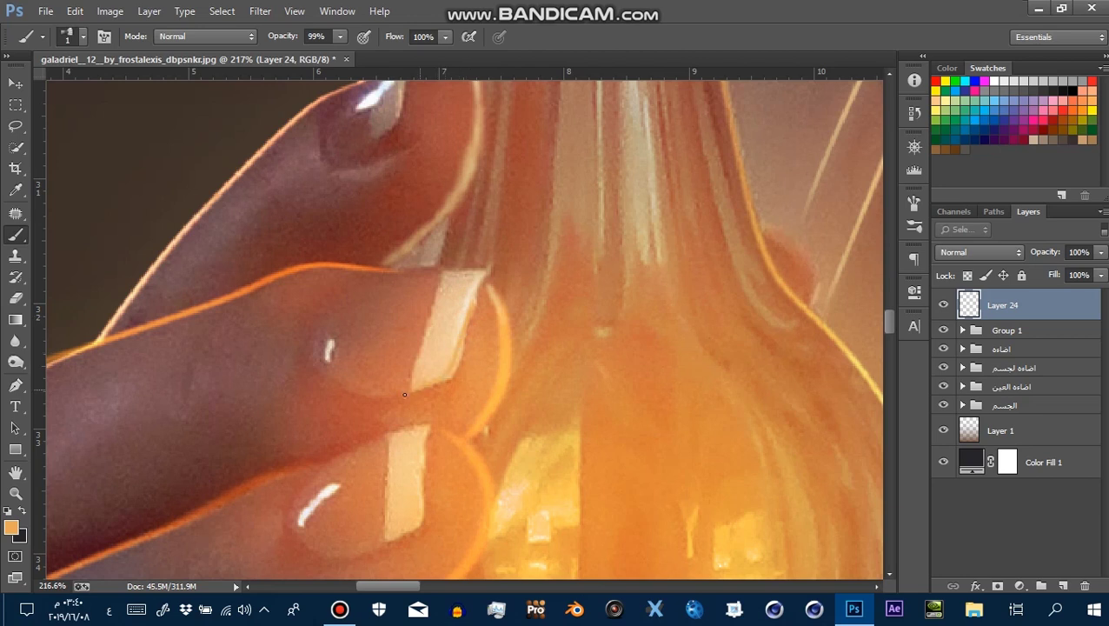
pyautogui.click(991, 252)
pyautogui.click(977, 159)
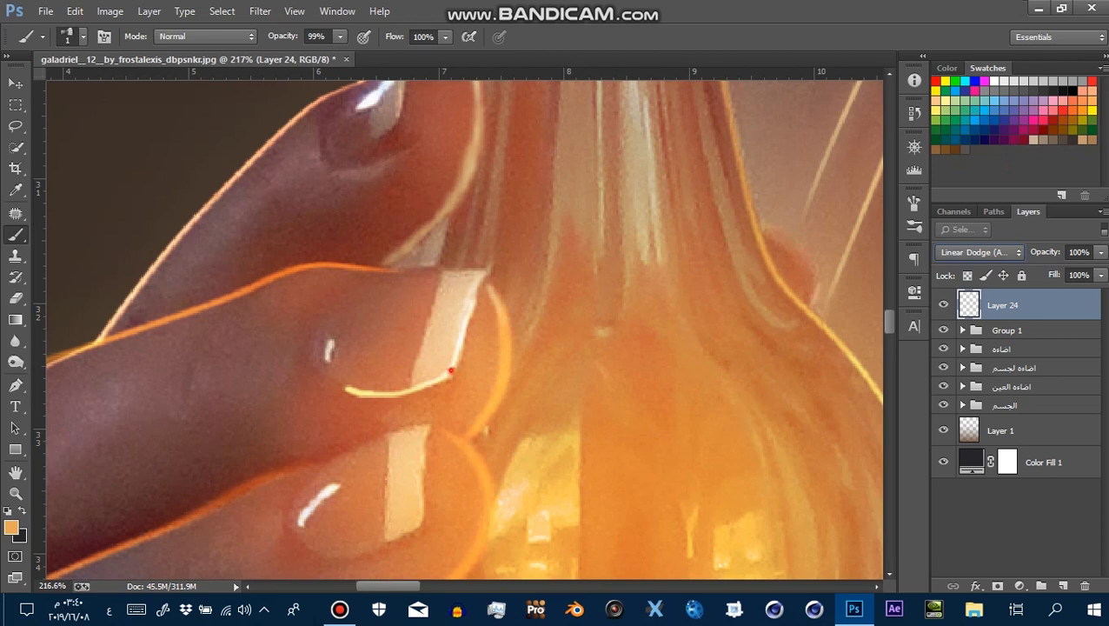
pyautogui.scroll(3, 395, 150)
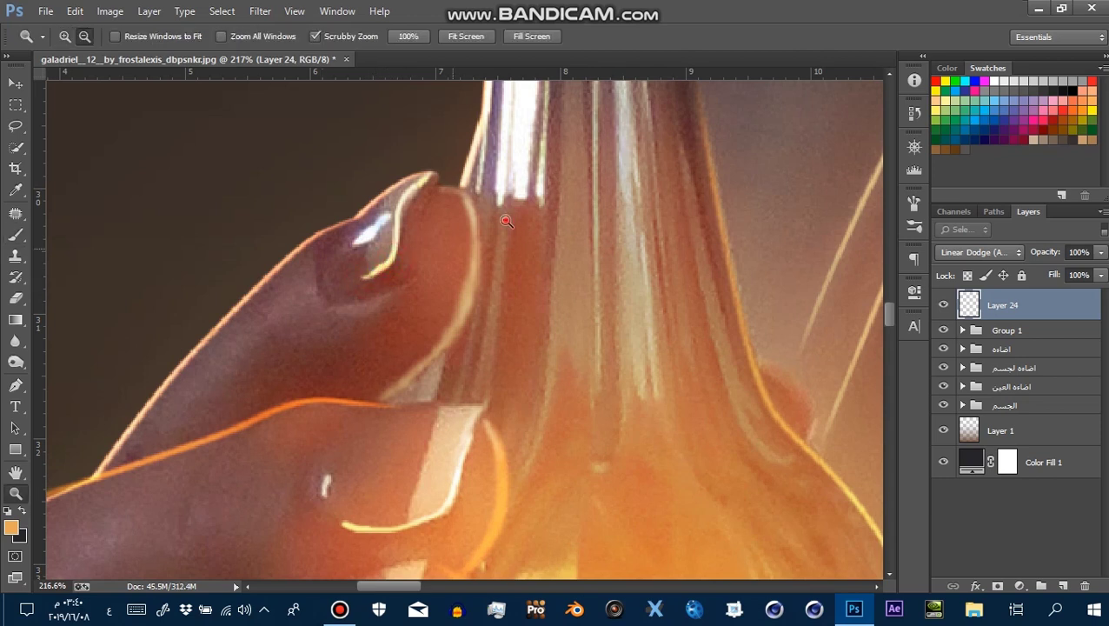
pyautogui.moveTo(394, 261); pyautogui.dragTo(261, 261)
pyautogui.click(1099, 252)
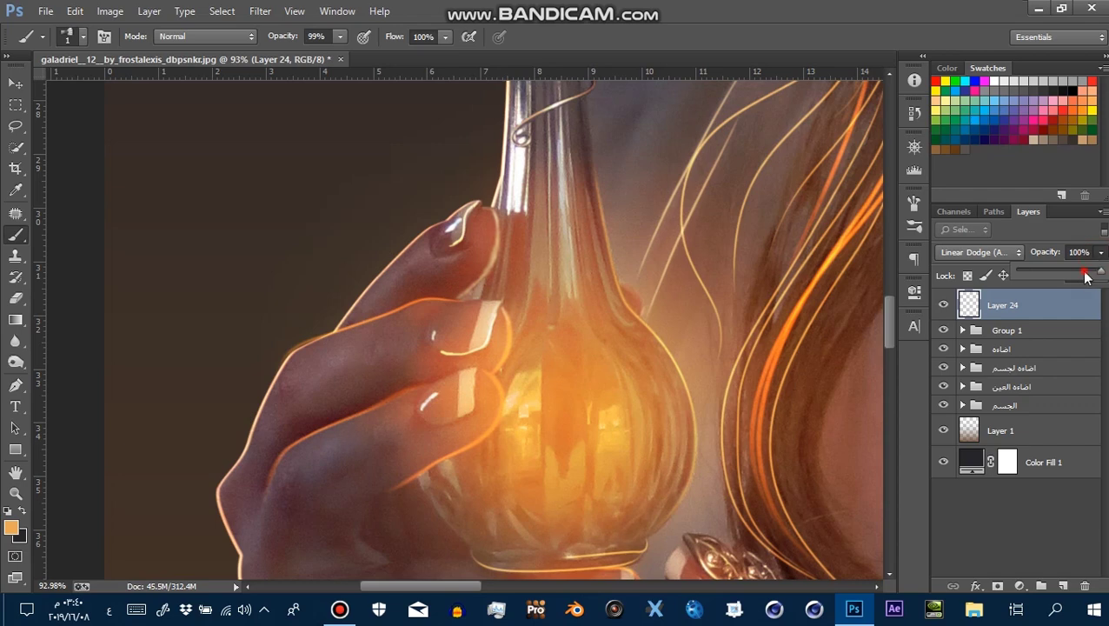
pyautogui.moveTo(528, 322)
pyautogui.mouseDown()
pyautogui.moveTo(590, 260)
pyautogui.moveTo(561, 346)
pyautogui.moveTo(591, 344)
pyautogui.mouseUp()
pyautogui.press('b')
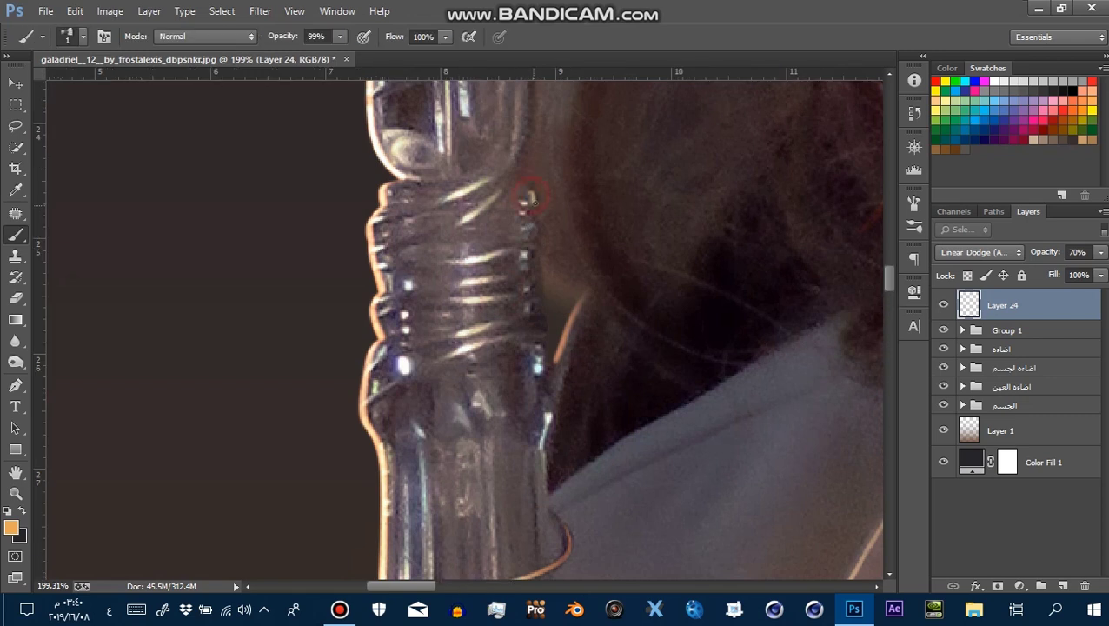
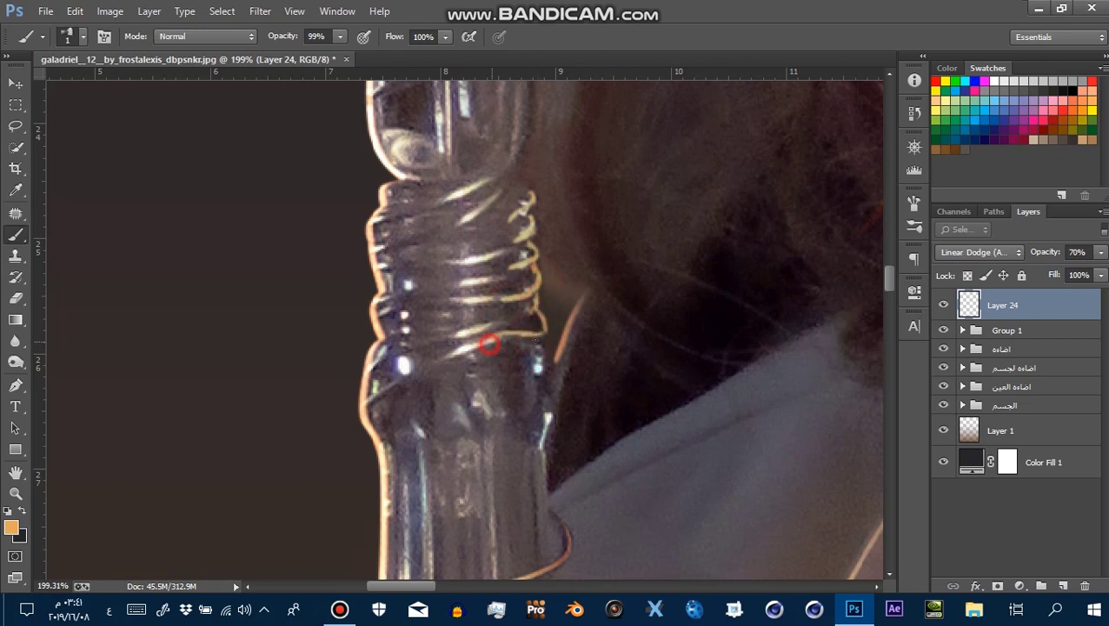
# Zoom out to the whole painting and add an empty Layer 25 above Layer 24
pyautogui.press('z')
pyautogui.moveTo(534, 325)
pyautogui.mouseDown()
pyautogui.moveTo(498, 193)
pyautogui.moveTo(413, 338)
pyautogui.moveTo(434, 338)
pyautogui.mouseUp()
pyautogui.press('b')
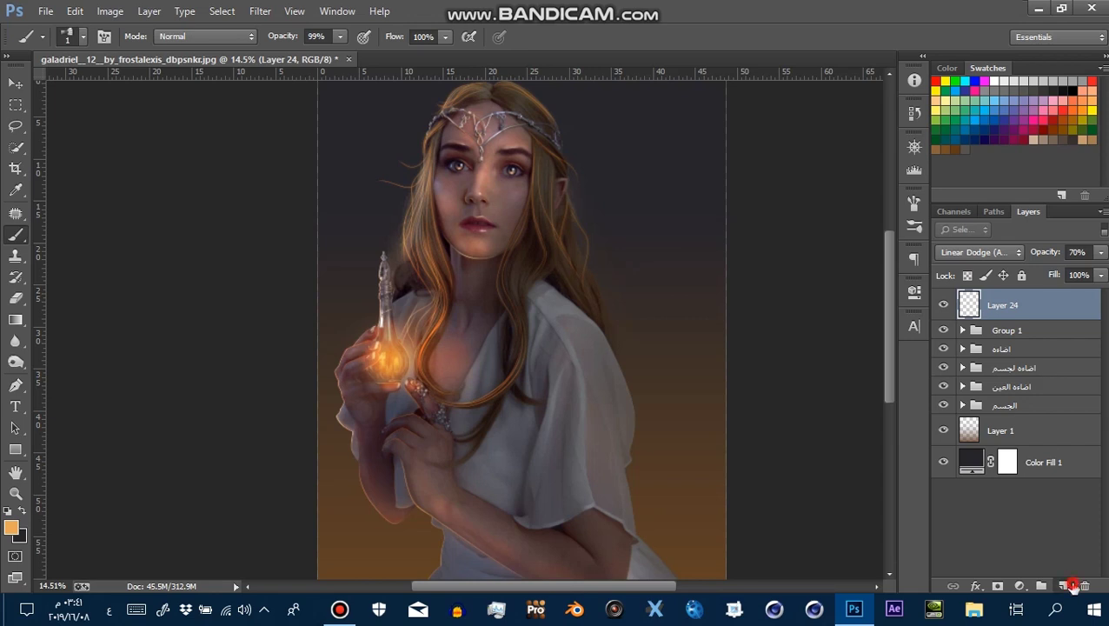
pyautogui.click(1073, 588)
# Load the الجسم group's mask as a selection to confine painting to the figure
pyautogui.click(964, 439)
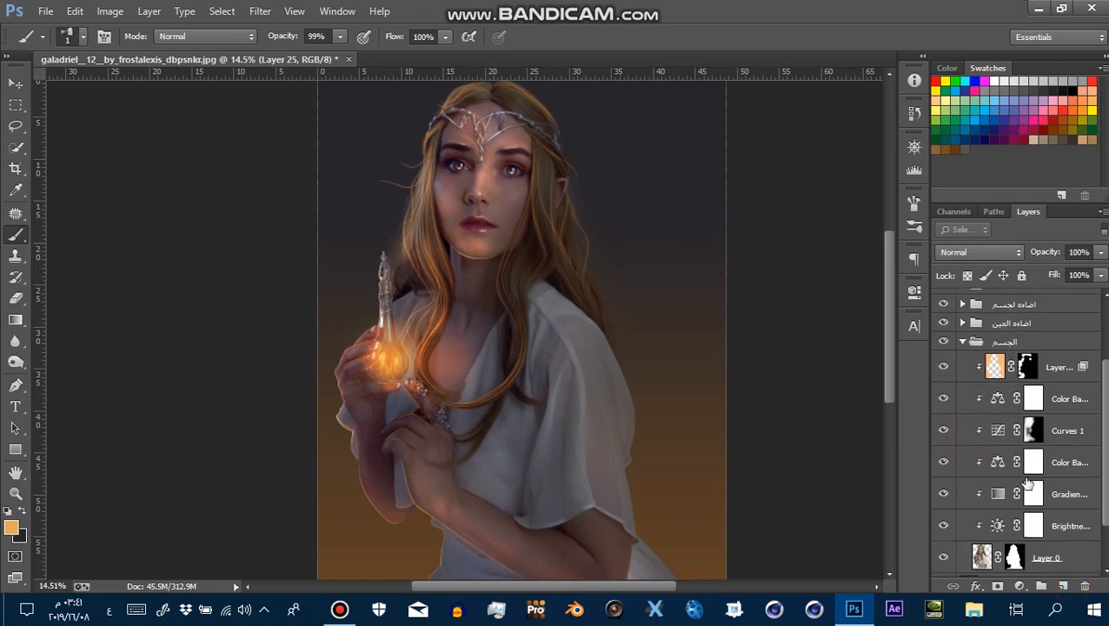
pyautogui.keyDown('ctrl'); pyautogui.click(1012, 482); pyautogui.keyUp('ctrl')
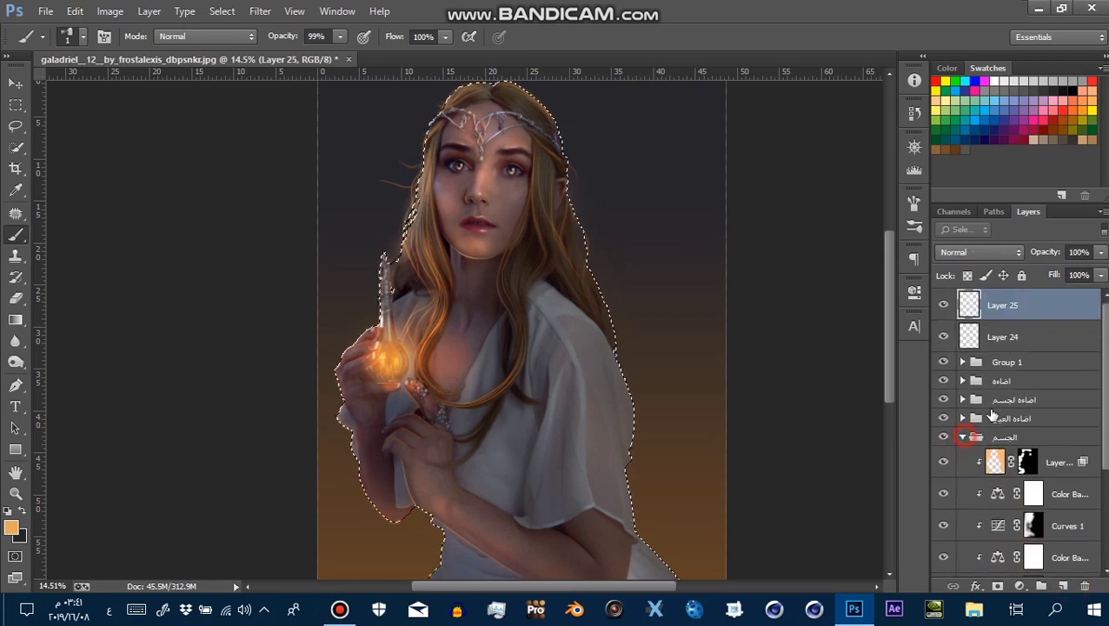
pyautogui.click(963, 437)
pyautogui.scroll(1, 608, 347)
# Paint a soft warm glow down the hand with a 718 px brush
pyautogui.rightClick(306, 293)
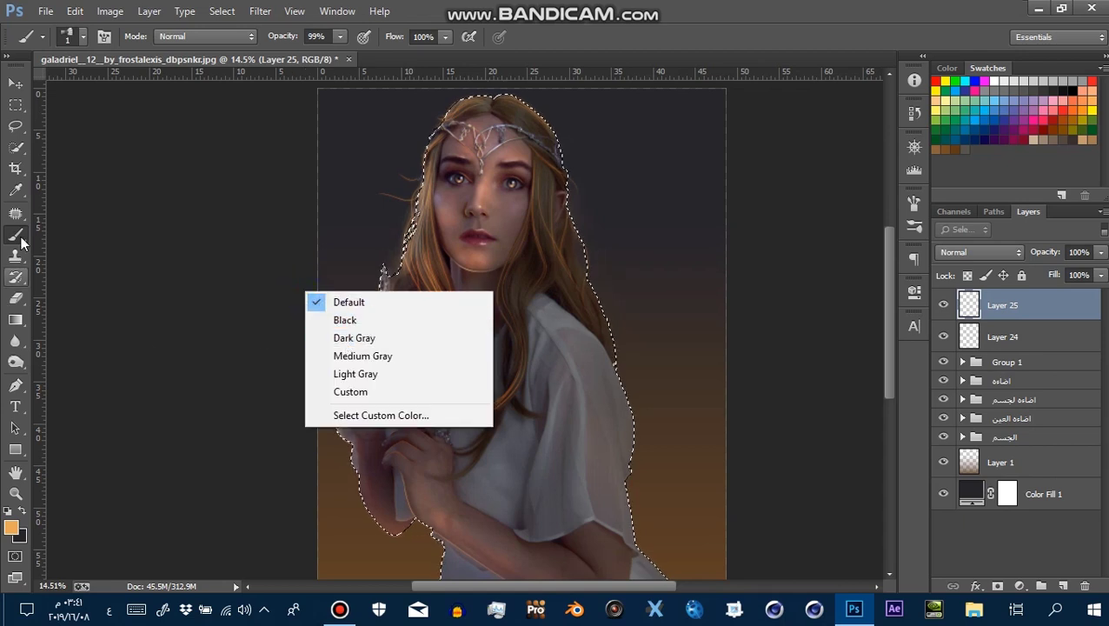
pyautogui.click(398, 458)
pyautogui.rightClick(393, 323)
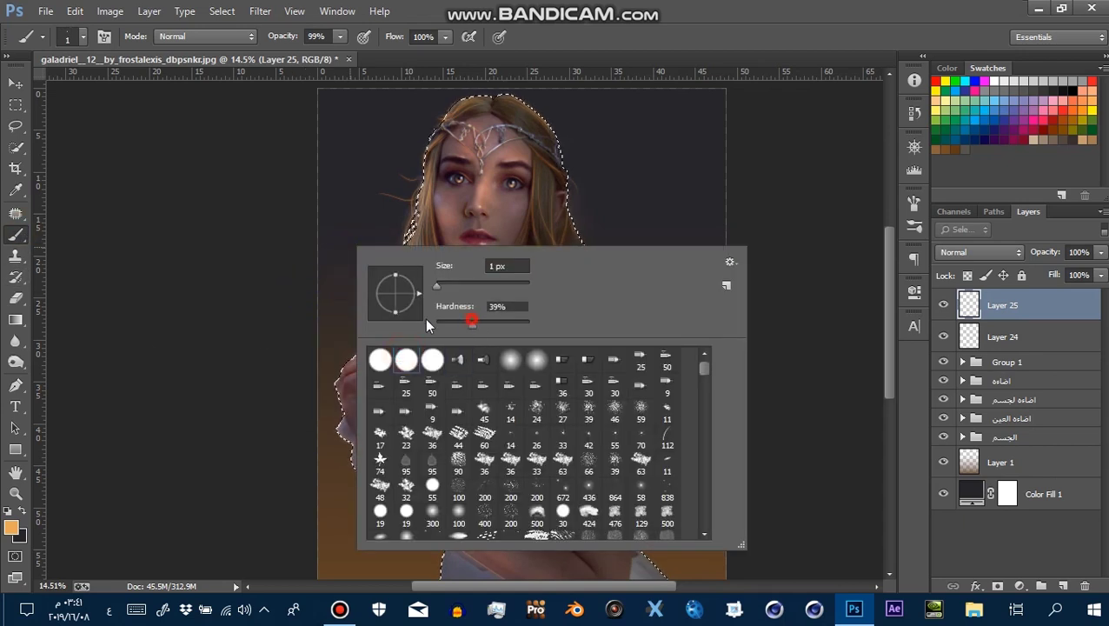
pyautogui.moveTo(335, 345); pyautogui.dragTo(341, 395)
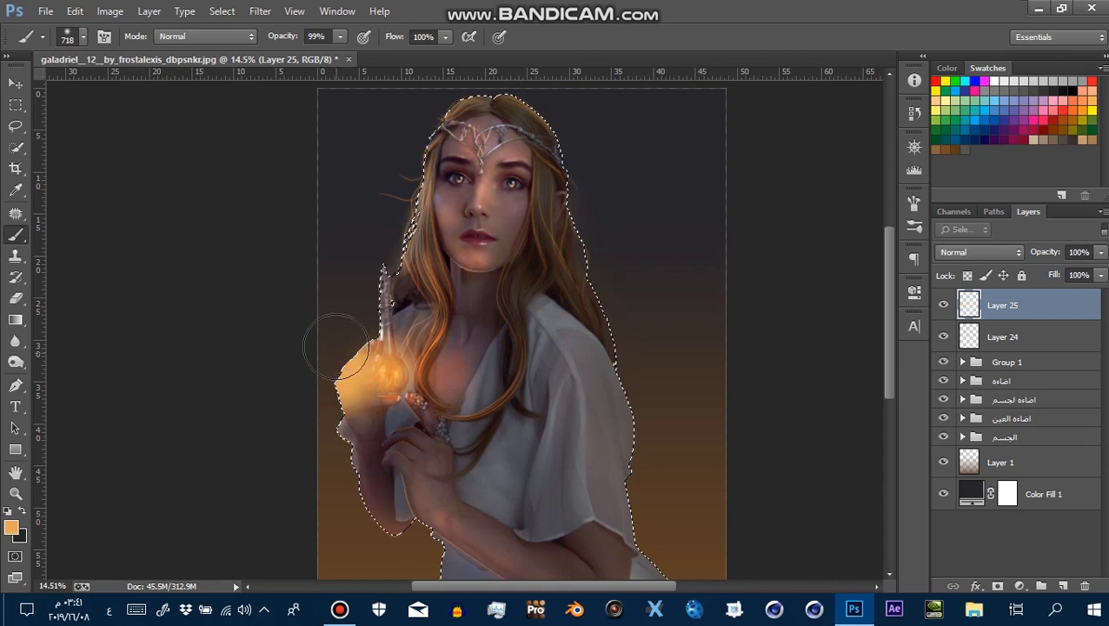
pyautogui.moveTo(336, 346); pyautogui.dragTo(332, 501)
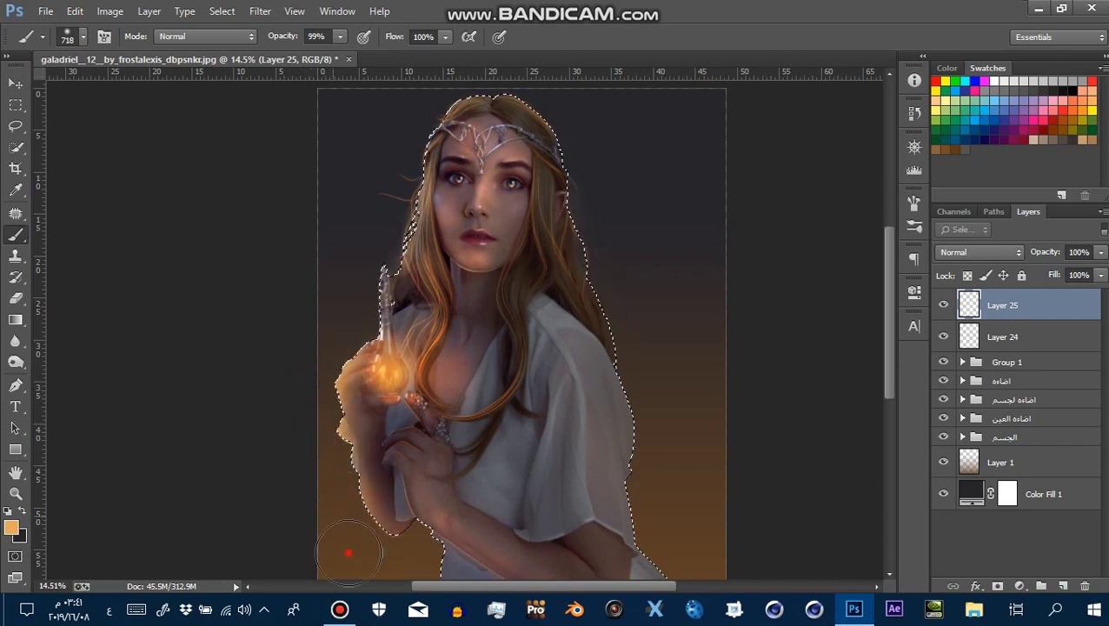
pyautogui.click(968, 252)
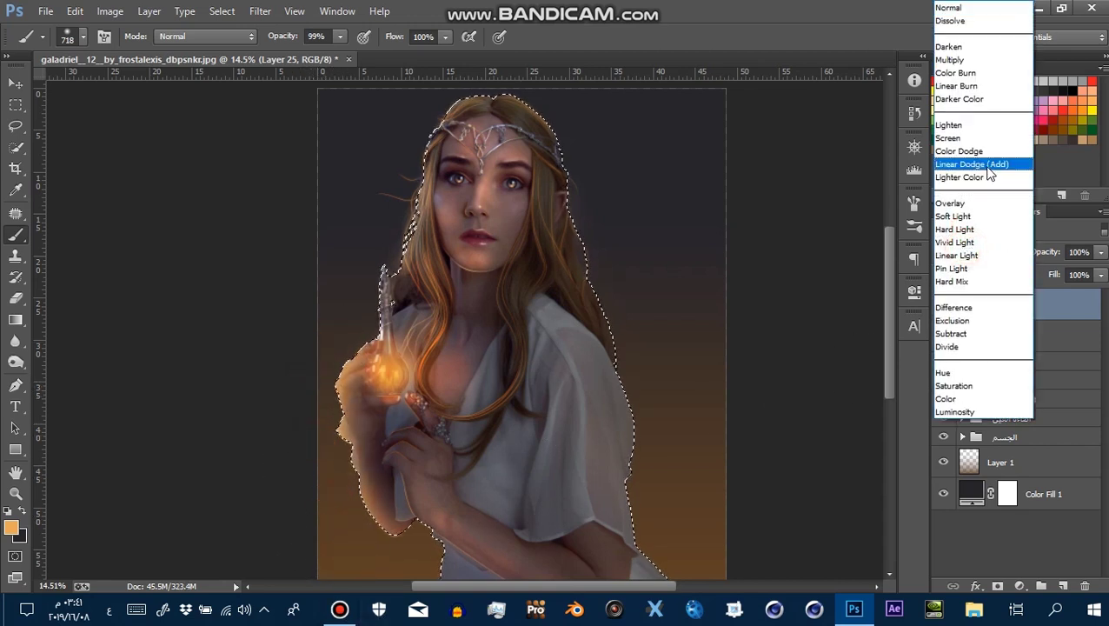
# Try Linear Dodge and Overlay, then set Layer 25 to Color Dodge at 53% opacity
pyautogui.click(988, 165)
pyautogui.click(969, 252)
pyautogui.click(963, 206)
pyautogui.click(963, 252)
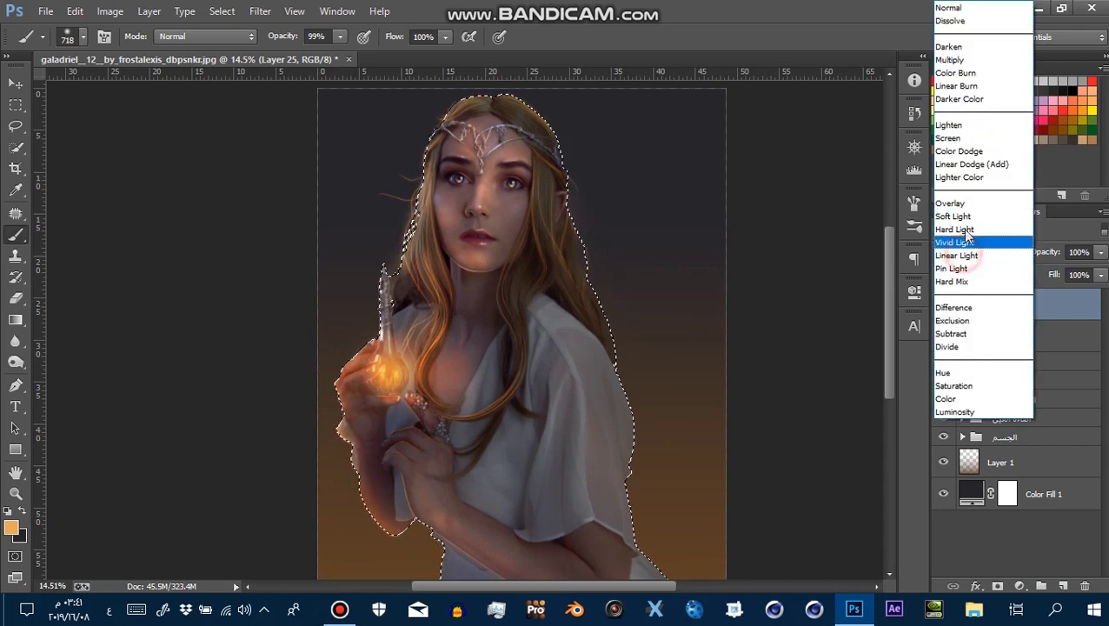
pyautogui.click(973, 151)
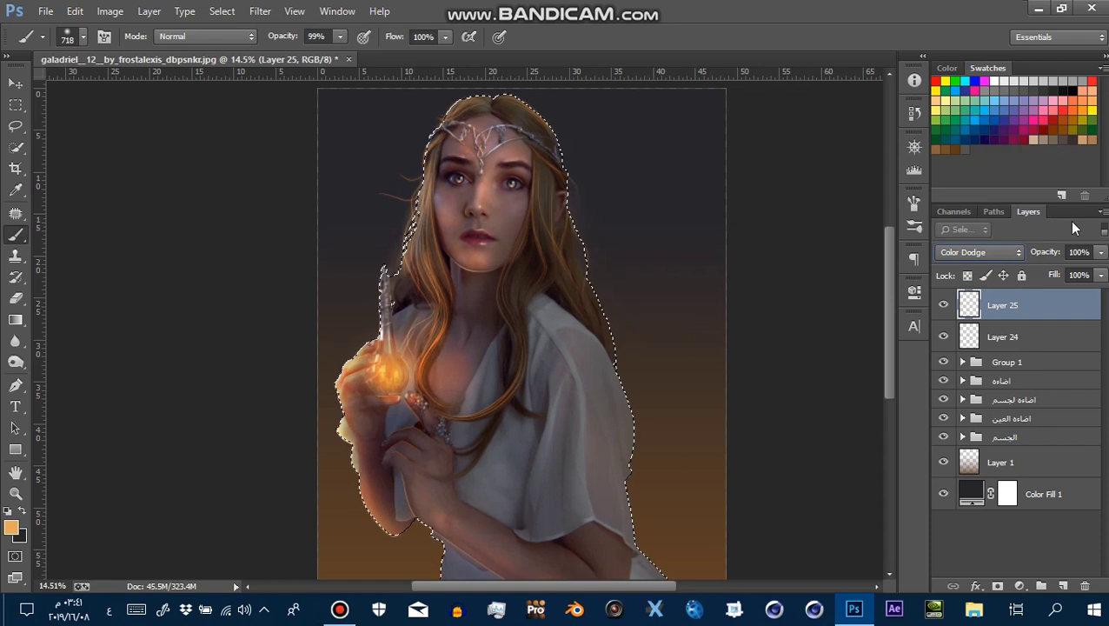
pyautogui.click(1100, 252)
pyautogui.moveTo(1096, 271); pyautogui.dragTo(1076, 284)
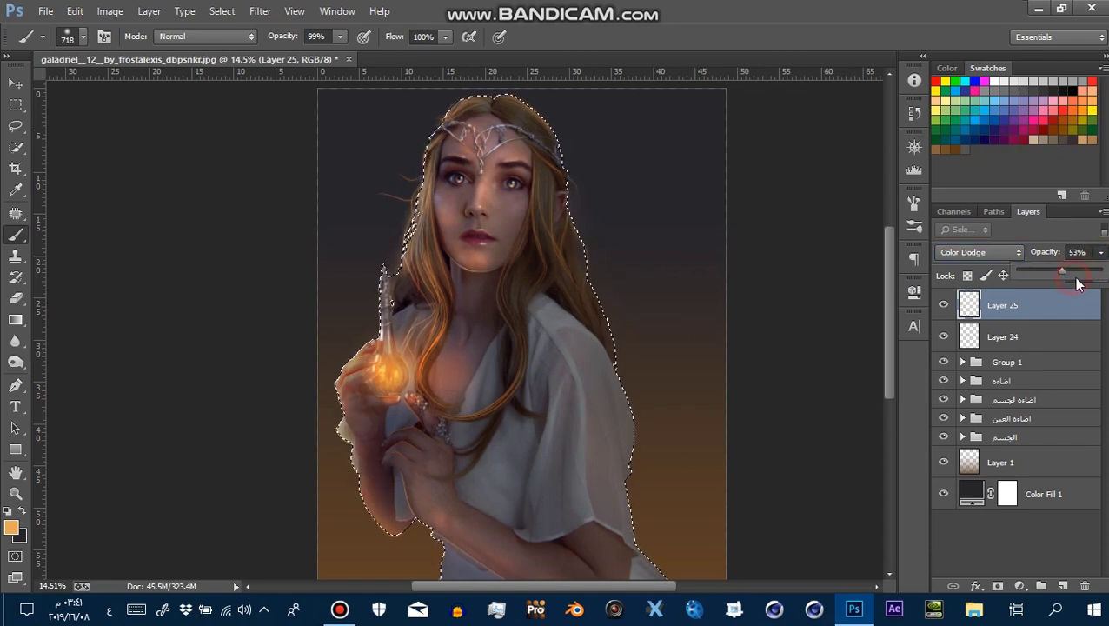
# Inspect the glowing hand and vial up close, resizing the brush from about 1297 px to 628 px
pyautogui.moveTo(306, 428); pyautogui.dragTo(341, 288)
pyautogui.moveTo(437, 420); pyautogui.dragTo(455, 407)
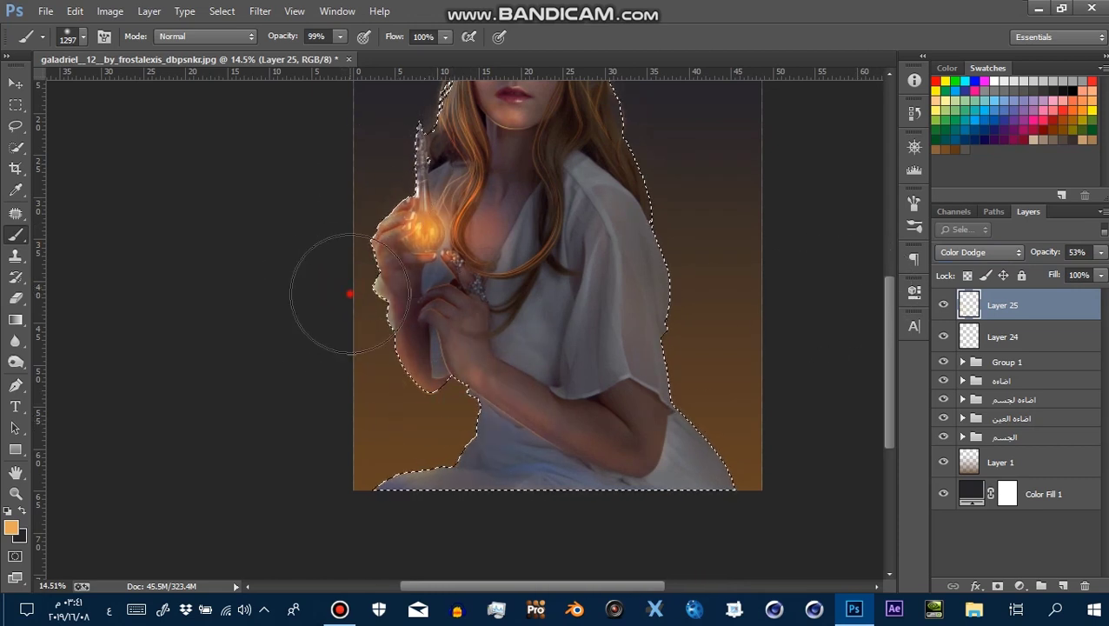
pyautogui.press('z')
pyautogui.moveTo(374, 260)
pyautogui.mouseDown()
pyautogui.moveTo(444, 292)
pyautogui.moveTo(382, 292)
pyautogui.mouseUp()
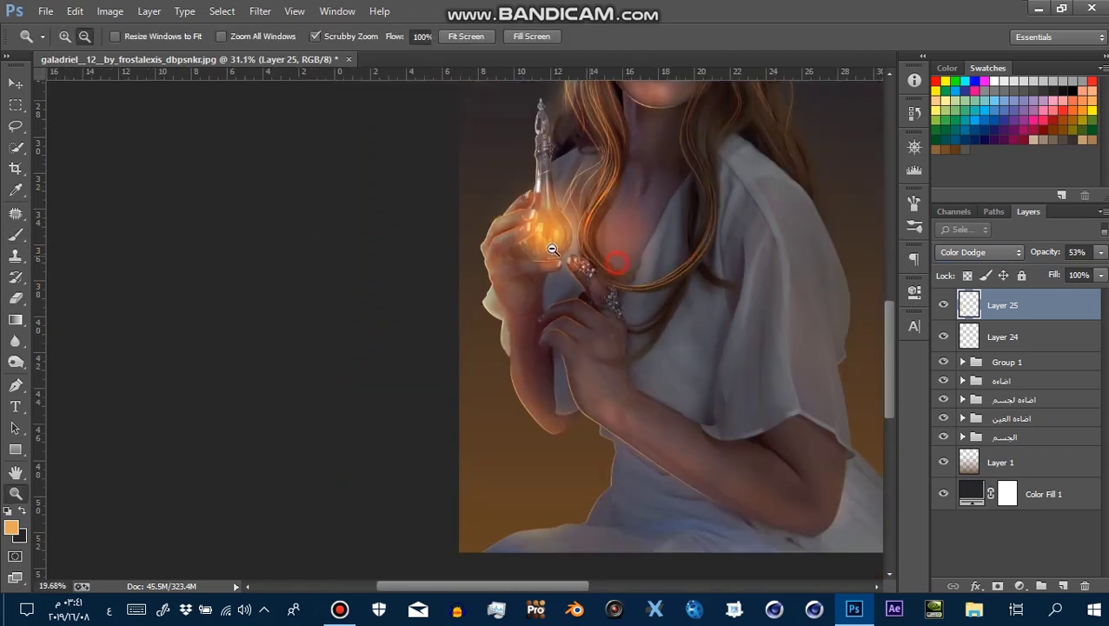
pyautogui.press('b')
pyautogui.press('z')
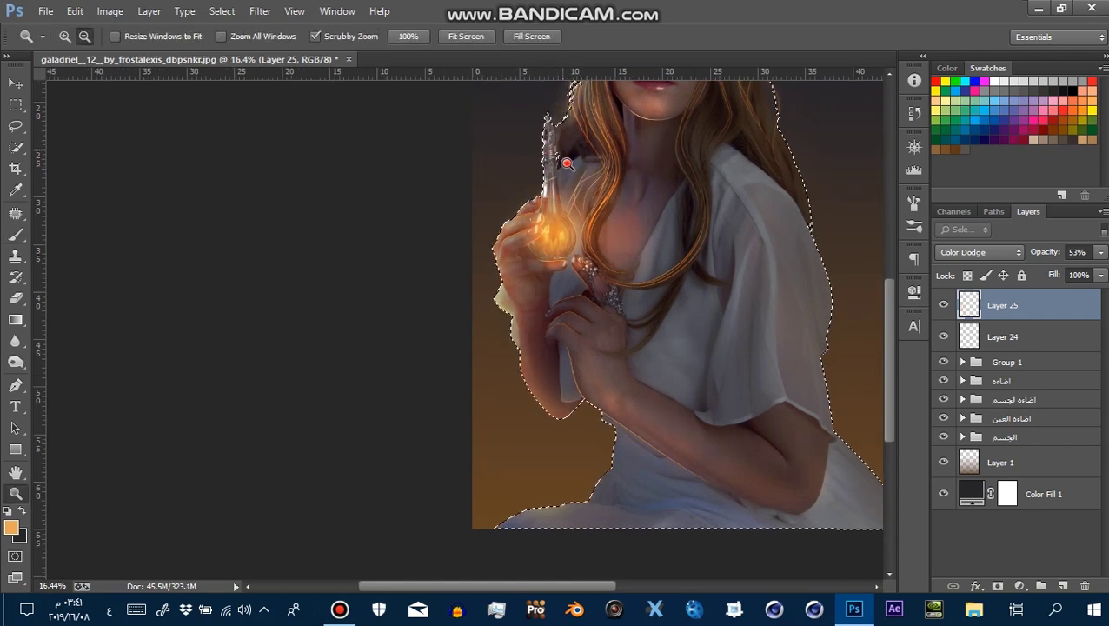
pyautogui.moveTo(556, 157); pyautogui.dragTo(660, 160)
pyautogui.press('b')
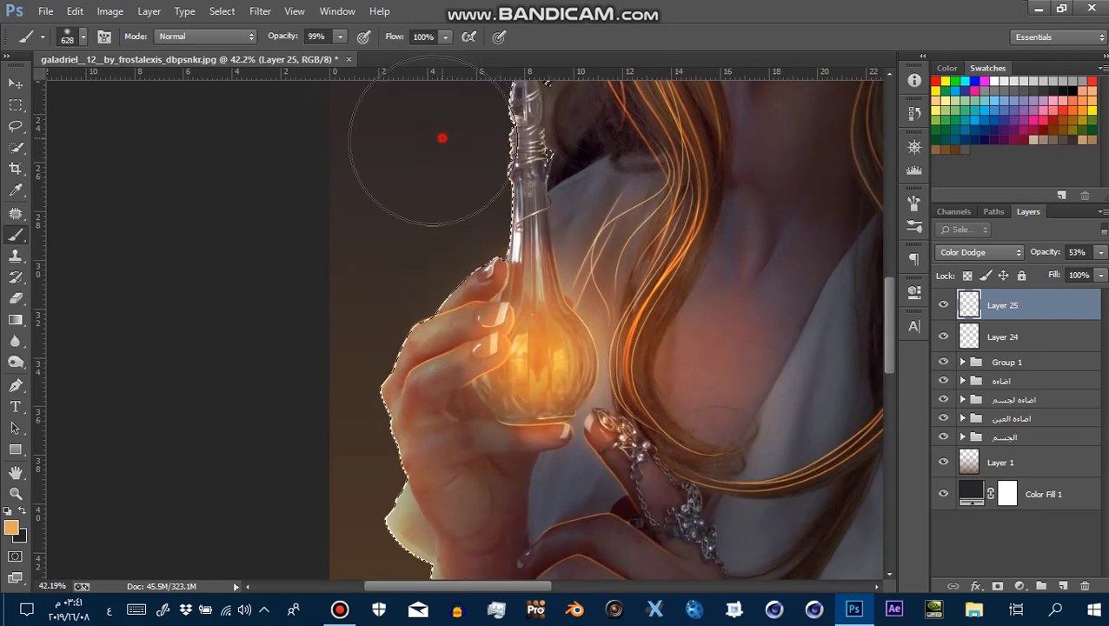
pyautogui.moveTo(425, 198)
pyautogui.mouseDown()
pyautogui.moveTo(425, 285)
pyautogui.moveTo(406, 273)
pyautogui.moveTo(441, 228)
pyautogui.mouseUp()
pyautogui.press('b')
pyautogui.press('z')
pyautogui.moveTo(441, 185)
pyautogui.mouseDown()
pyautogui.moveTo(461, 219)
pyautogui.moveTo(430, 219)
pyautogui.mouseUp()
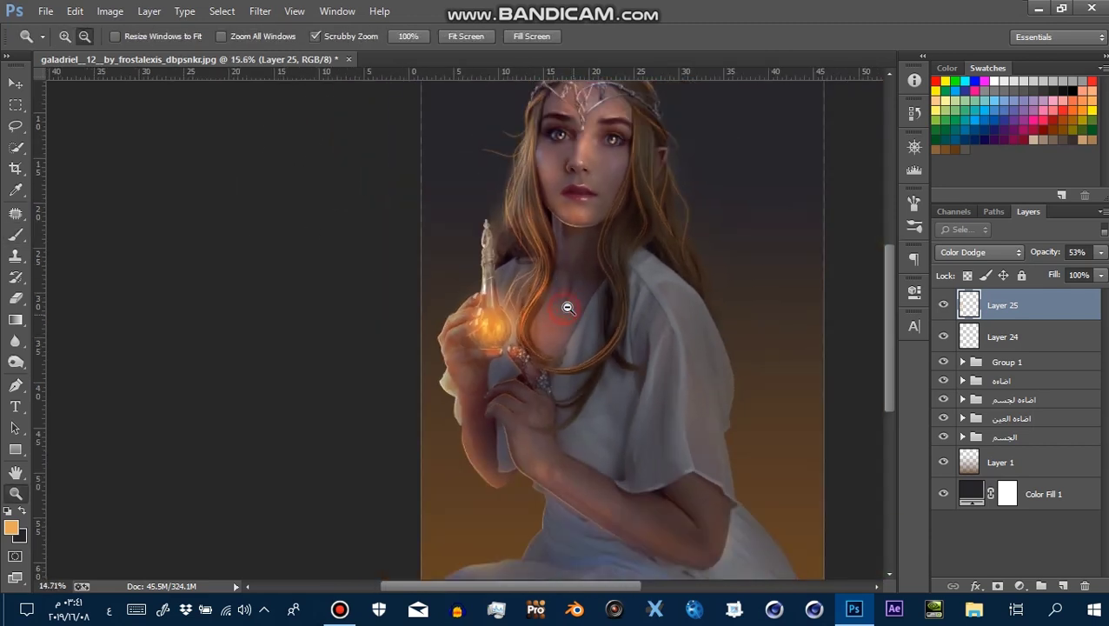
pyautogui.press('b')
pyautogui.moveTo(548, 326); pyautogui.dragTo(530, 378)
# Undo the chest glow, dab extra glow onto the vial, and toggle Layer 25 to compare
pyautogui.hotkey('ctrl', 'z')
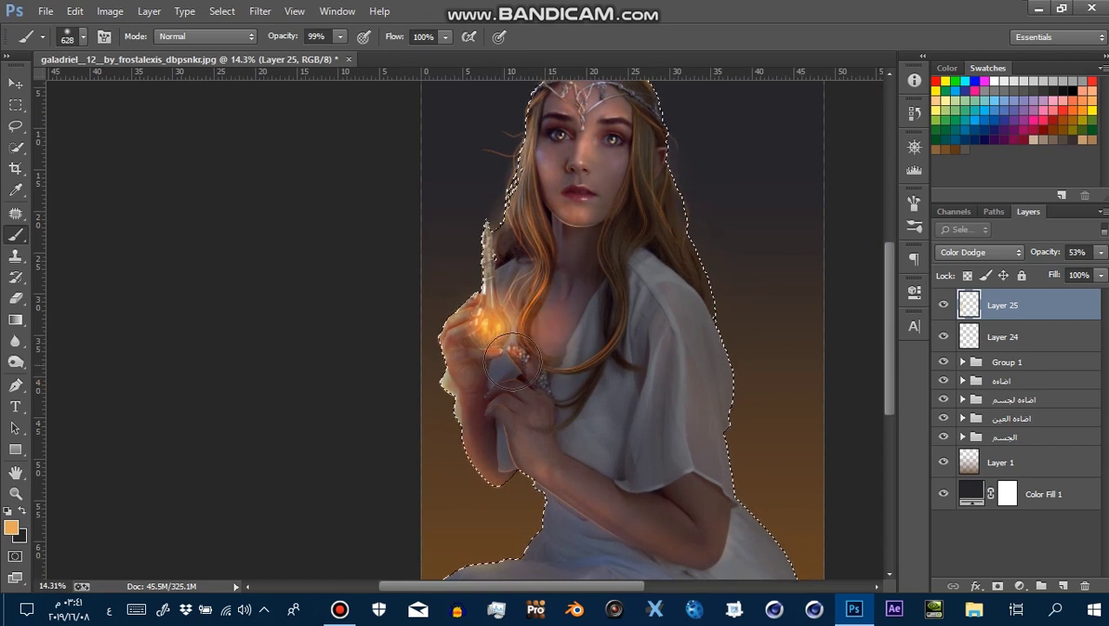
pyautogui.click(491, 323)
pyautogui.click(944, 337)
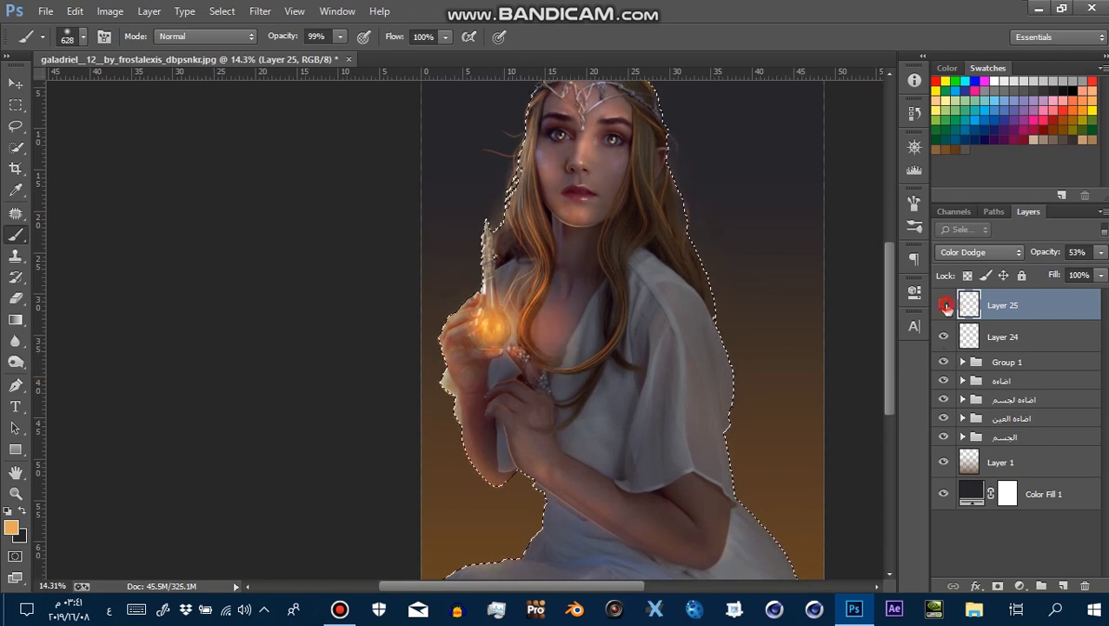
pyautogui.click(944, 305)
pyautogui.click(943, 305)
pyautogui.click(943, 305)
pyautogui.click(944, 305)
# Paint warm rim light beside the shoulder and along the sleeve edge with a 1914 px brush
pyautogui.moveTo(576, 409)
pyautogui.mouseDown()
pyautogui.moveTo(662, 352)
pyautogui.moveTo(484, 354)
pyautogui.mouseUp()
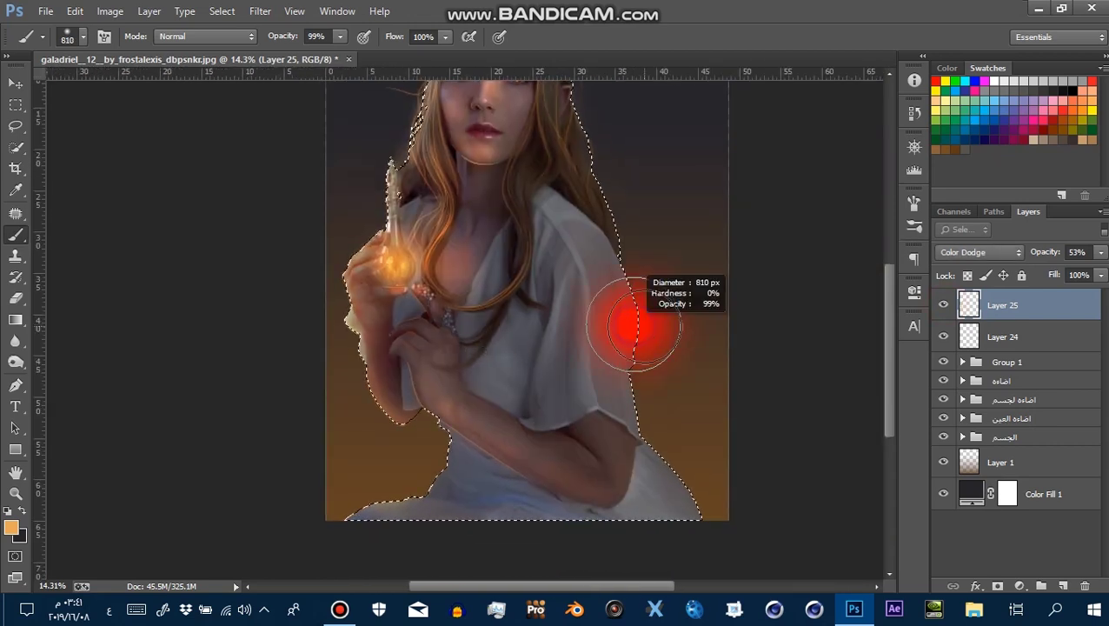
pyautogui.moveTo(643, 287); pyautogui.dragTo(663, 255)
pyautogui.moveTo(688, 292)
pyautogui.mouseDown()
pyautogui.moveTo(717, 256)
pyautogui.moveTo(739, 367)
pyautogui.mouseUp()
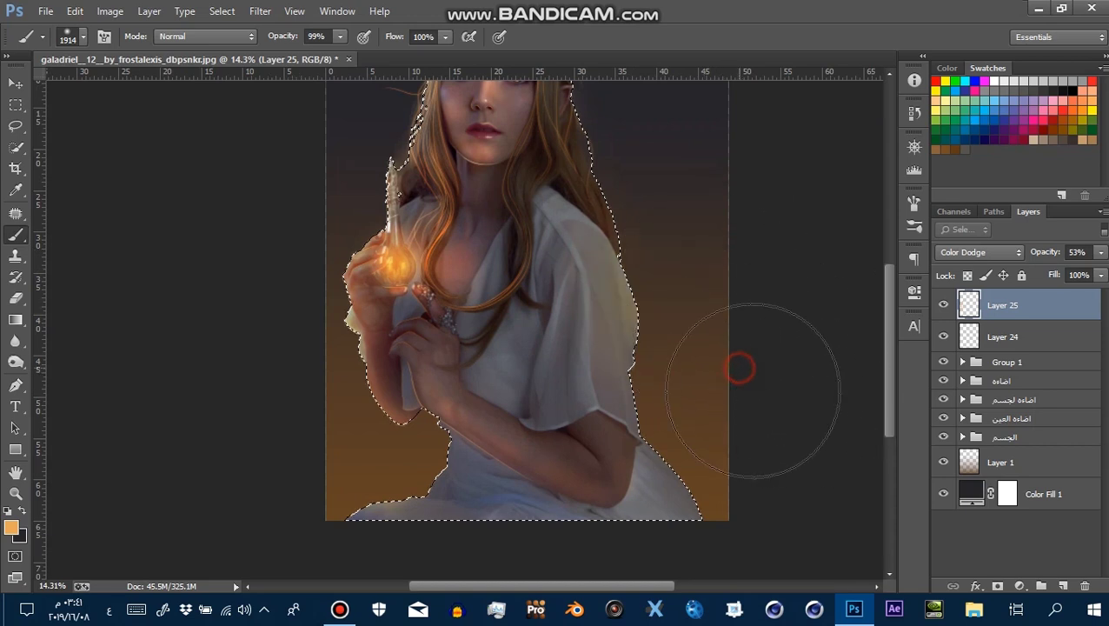
pyautogui.moveTo(739, 368); pyautogui.dragTo(802, 447)
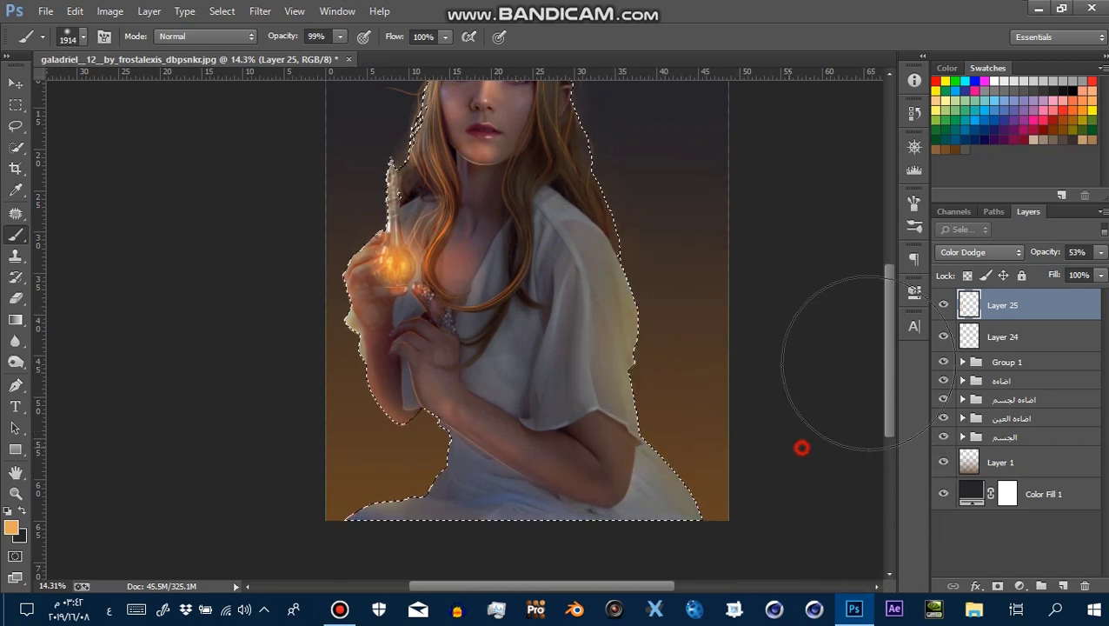
pyautogui.press('z')
pyautogui.moveTo(703, 255)
pyautogui.mouseDown()
pyautogui.moveTo(574, 212)
pyautogui.moveTo(498, 265)
pyautogui.mouseUp()
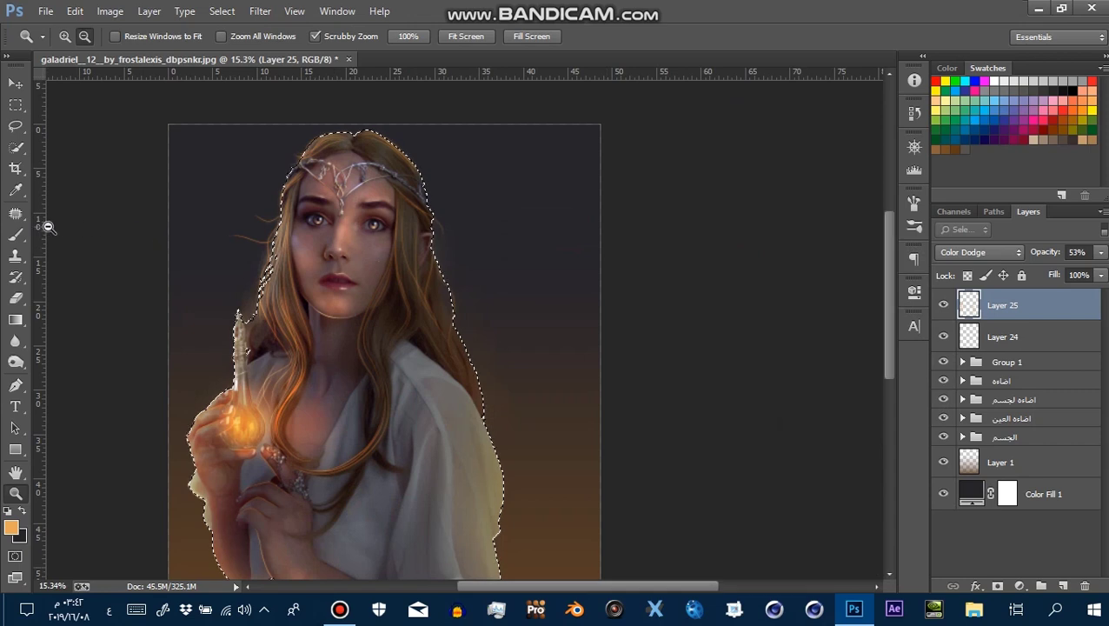
pyautogui.click(15, 235)
pyautogui.moveTo(496, 185); pyautogui.dragTo(528, 264)
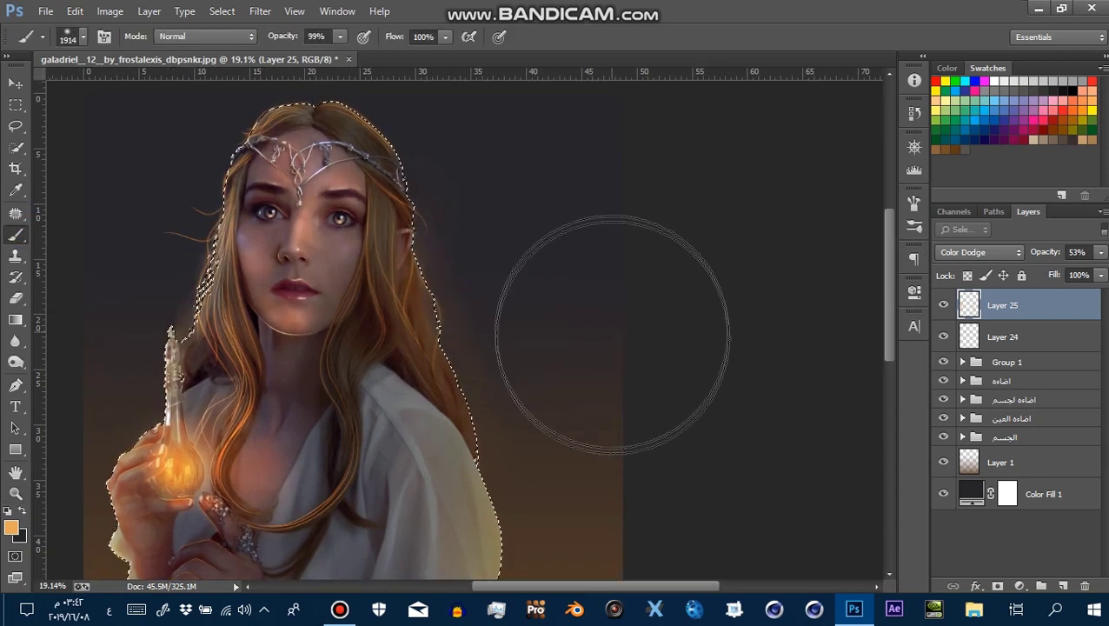
pyautogui.moveTo(549, 316); pyautogui.dragTo(619, 371)
pyautogui.moveTo(611, 409); pyautogui.dragTo(742, 445)
pyautogui.press('z')
pyautogui.moveTo(706, 412)
pyautogui.mouseDown()
pyautogui.moveTo(662, 380)
pyautogui.moveTo(564, 376)
pyautogui.mouseUp()
pyautogui.moveTo(528, 317)
pyautogui.mouseDown()
pyautogui.moveTo(622, 333)
pyautogui.moveTo(548, 334)
pyautogui.moveTo(587, 296)
pyautogui.mouseUp()
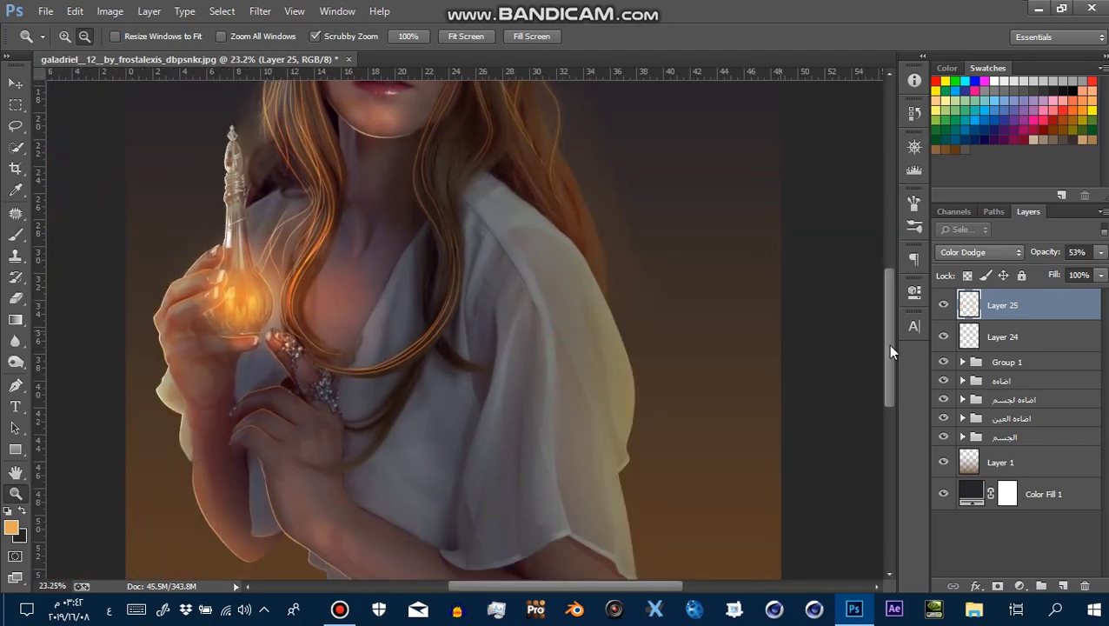
# Add Layer 26 and start a Pen path down the sleeve fold
pyautogui.click(1060, 585)
pyautogui.moveTo(540, 396); pyautogui.dragTo(549, 408)
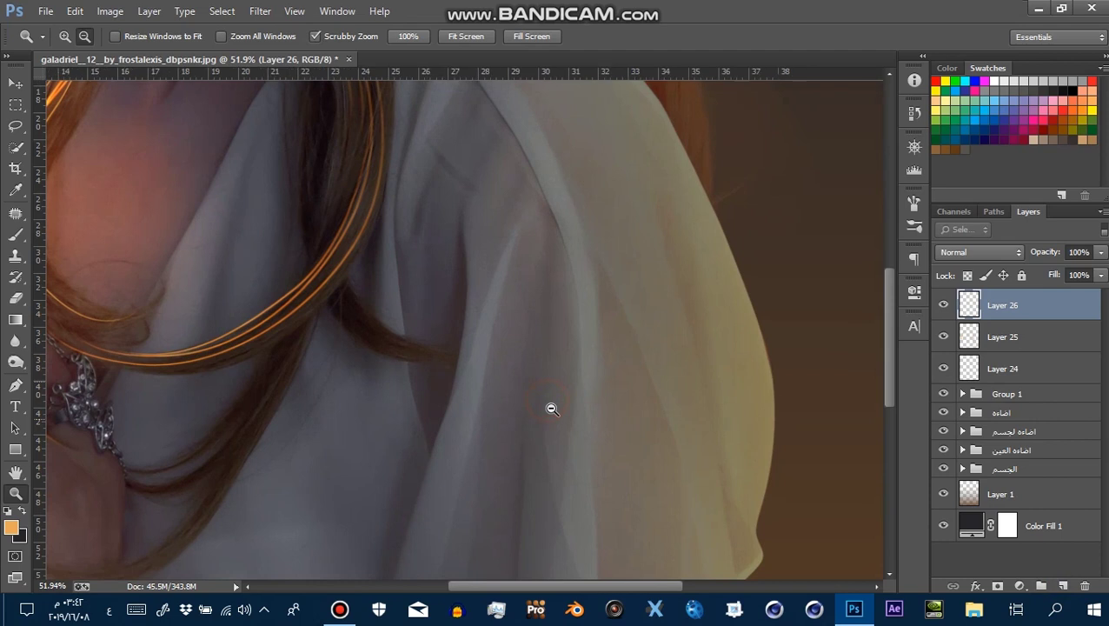
pyautogui.press('p')
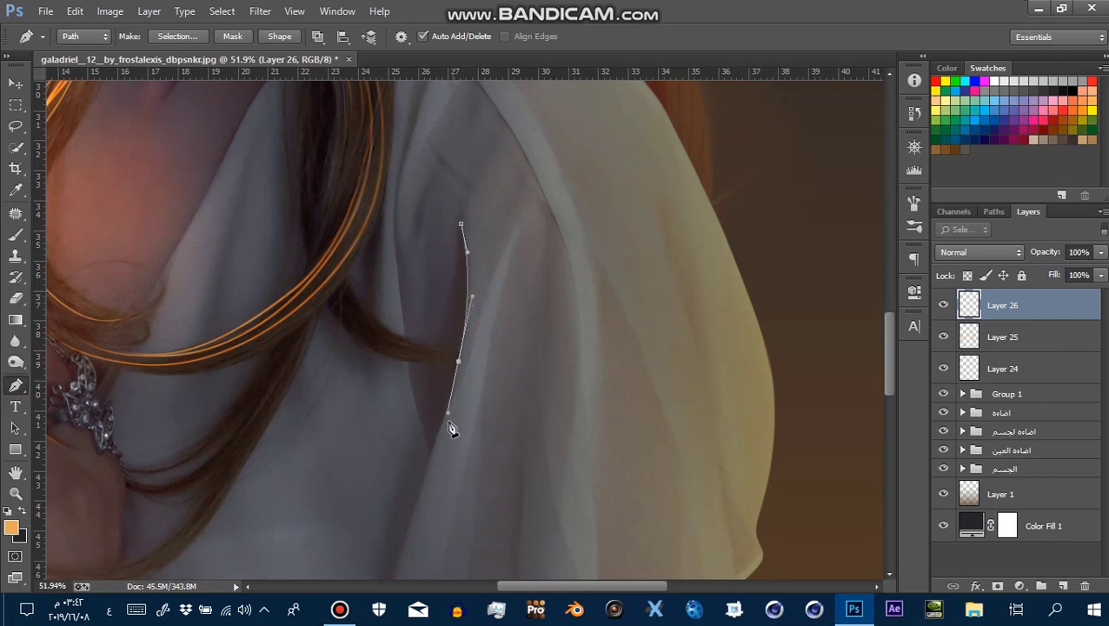
pyautogui.moveTo(545, 348); pyautogui.dragTo(525, 192)
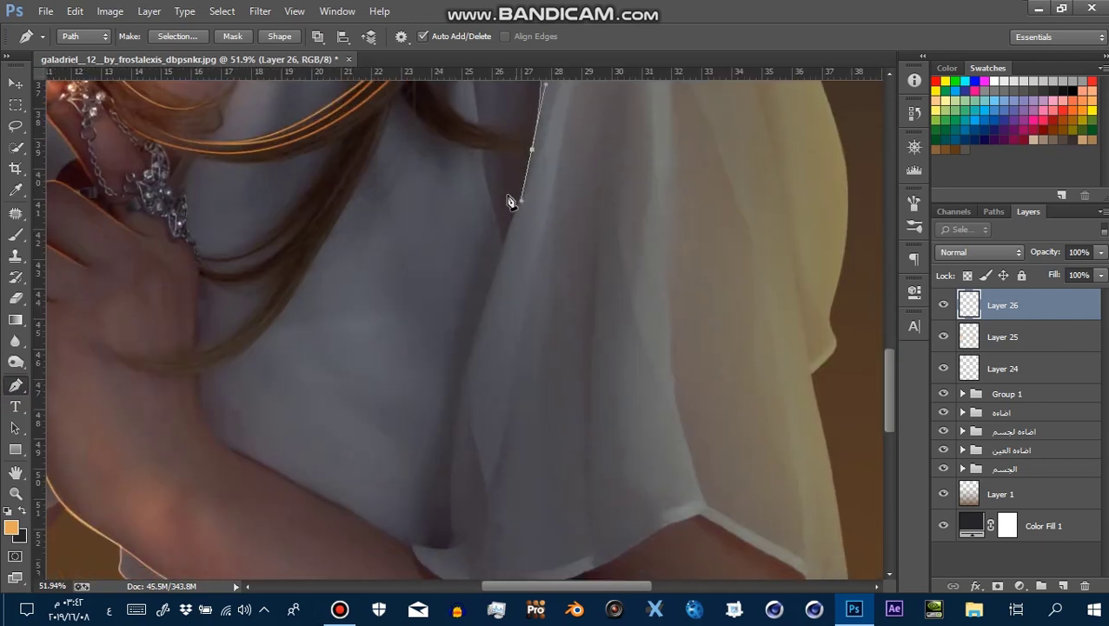
pyautogui.click(453, 442)
# Shape the path with curved anchors that follow the robe fold to its bottom
pyautogui.press('z')
pyautogui.moveTo(451, 535); pyautogui.dragTo(521, 342)
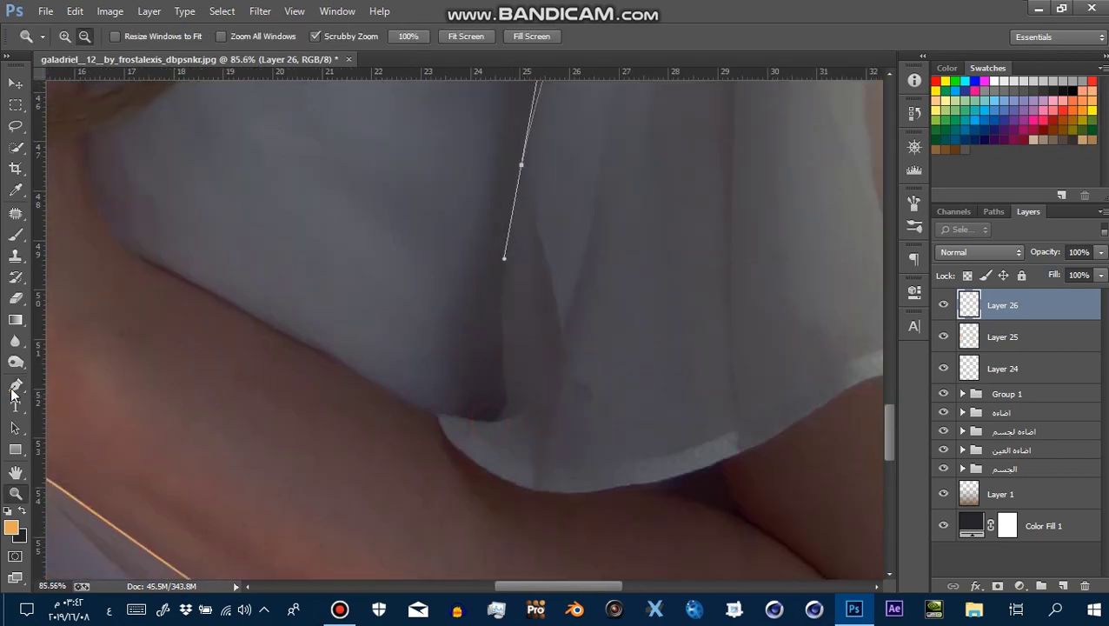
pyautogui.click(494, 266)
pyautogui.press('p')
pyautogui.moveTo(516, 431); pyautogui.dragTo(519, 495)
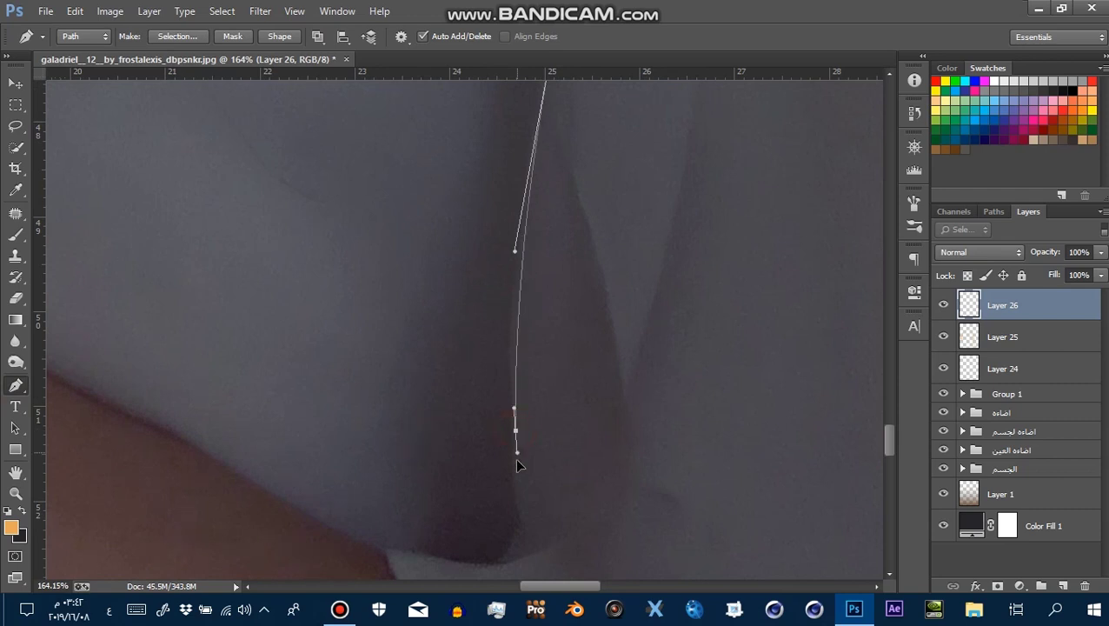
pyautogui.moveTo(509, 424); pyautogui.dragTo(512, 412)
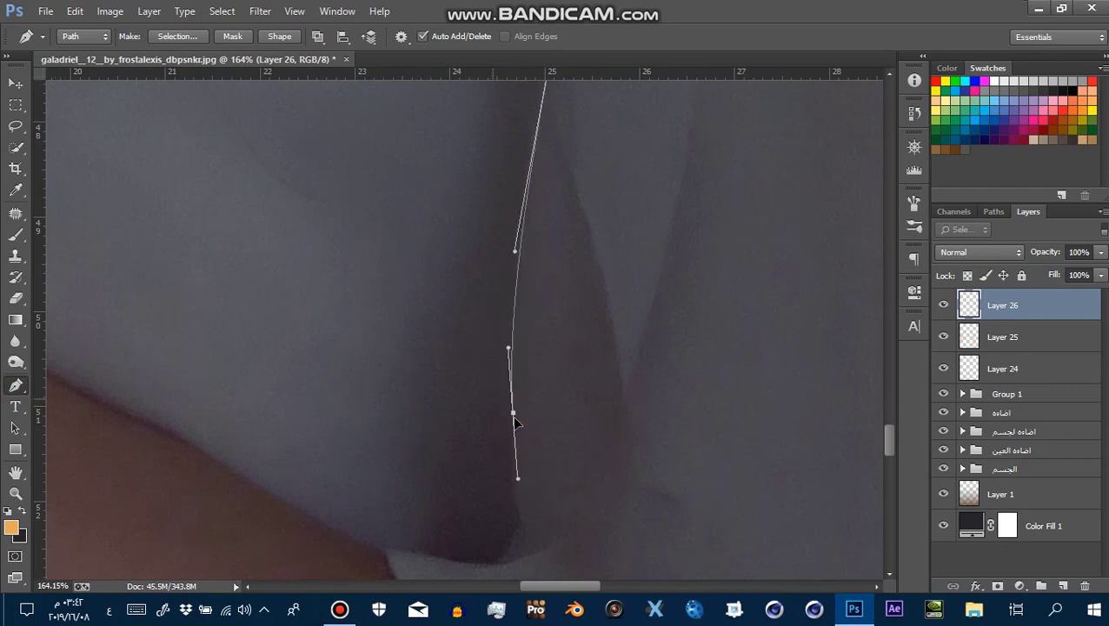
pyautogui.moveTo(510, 547)
pyautogui.mouseDown()
pyautogui.moveTo(491, 569)
pyautogui.moveTo(508, 552)
pyautogui.mouseUp()
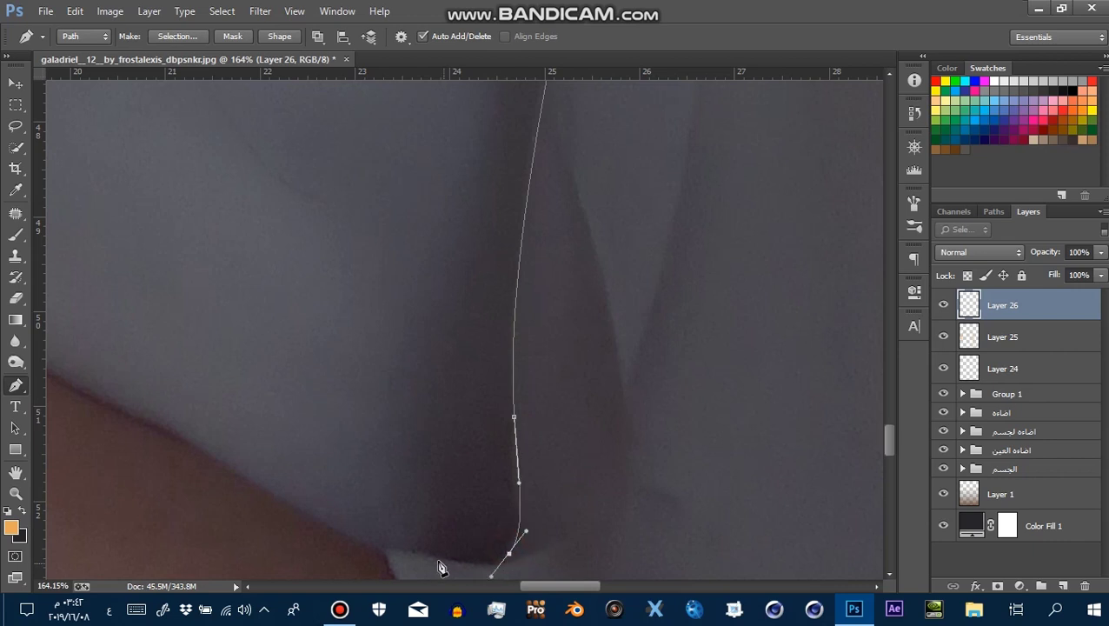
pyautogui.moveTo(428, 558)
pyautogui.mouseDown()
pyautogui.moveTo(404, 551)
pyautogui.moveTo(329, 339)
pyautogui.mouseUp()
pyautogui.moveTo(403, 452); pyautogui.dragTo(494, 492)
pyautogui.keyDown('alt'); pyautogui.click(404, 452); pyautogui.keyUp('alt')
pyautogui.keyDown('ctrl'); pyautogui.click(567, 348); pyautogui.keyUp('ctrl')
# Trace a second curved path along an upper fold and select both paths with Layer 26 active
pyautogui.moveTo(616, 307)
pyautogui.mouseDown()
pyautogui.moveTo(510, 248)
pyautogui.moveTo(514, 354)
pyautogui.moveTo(587, 265)
pyautogui.moveTo(696, 265)
pyautogui.mouseUp()
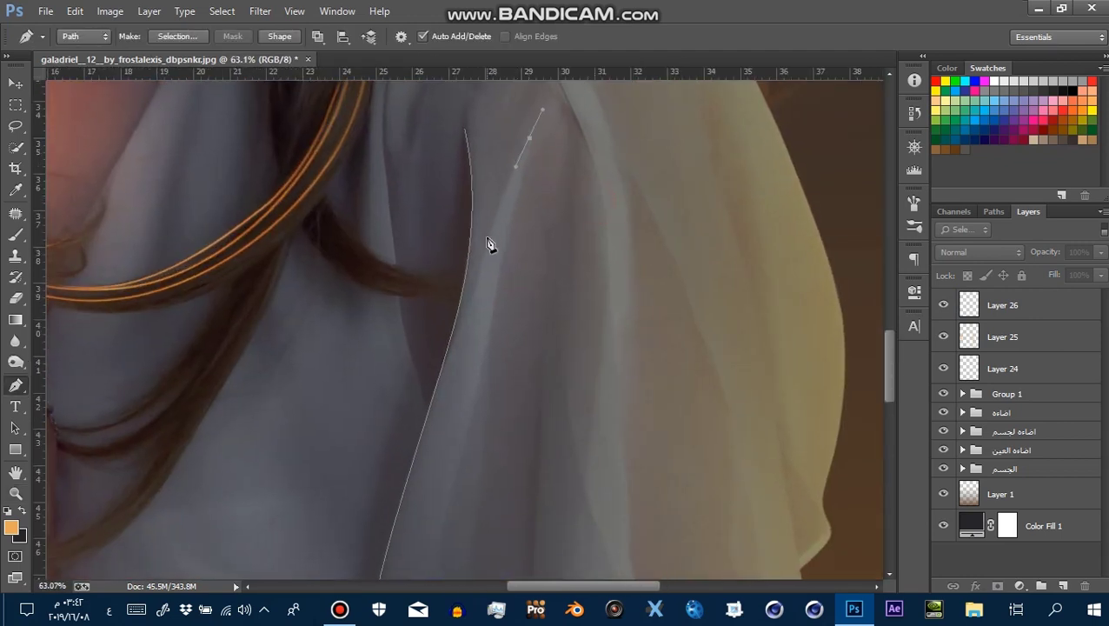
pyautogui.click(450, 351)
pyautogui.moveTo(560, 362)
pyautogui.mouseDown()
pyautogui.moveTo(420, 350)
pyautogui.moveTo(496, 305)
pyautogui.moveTo(532, 248)
pyautogui.mouseUp()
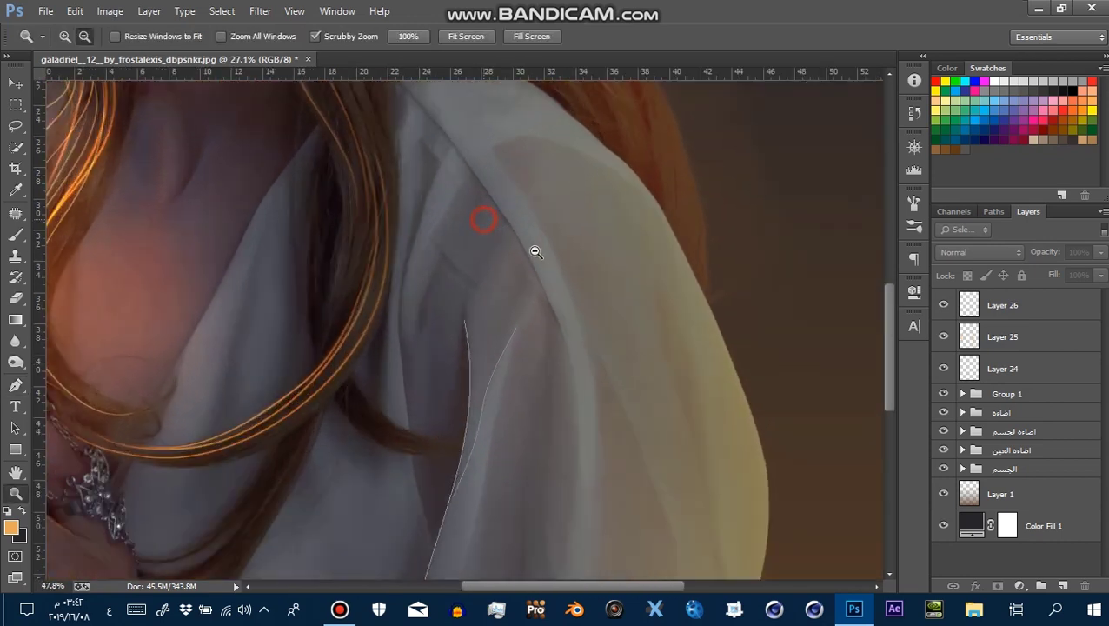
pyautogui.moveTo(420, 359); pyautogui.dragTo(459, 244)
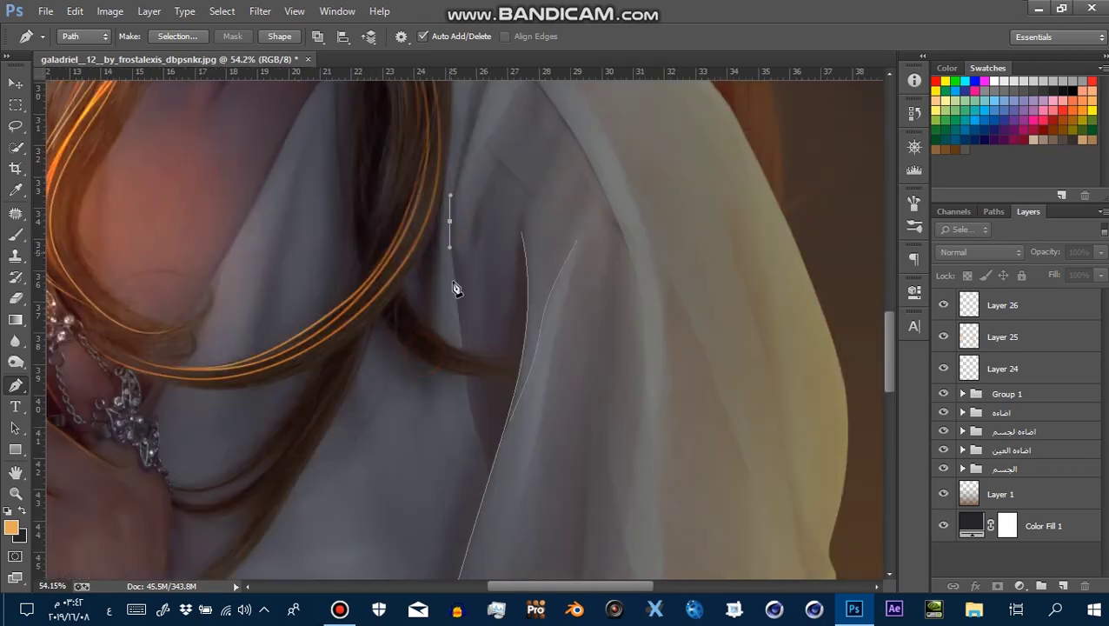
pyautogui.moveTo(456, 307); pyautogui.dragTo(459, 320)
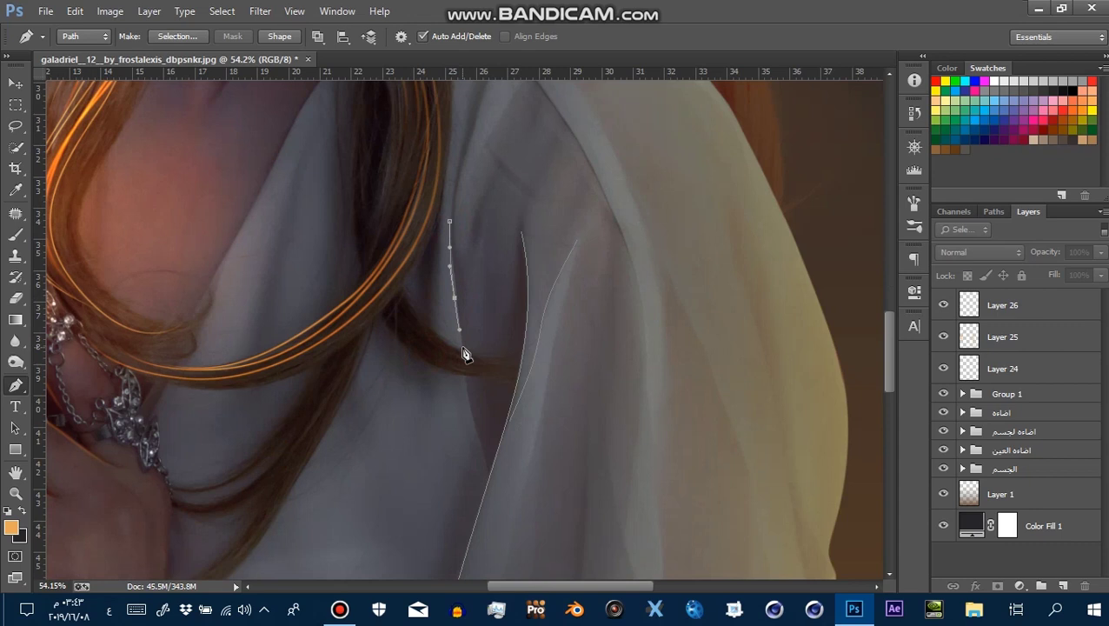
pyautogui.moveTo(539, 337); pyautogui.dragTo(469, 337)
pyautogui.click(961, 311)
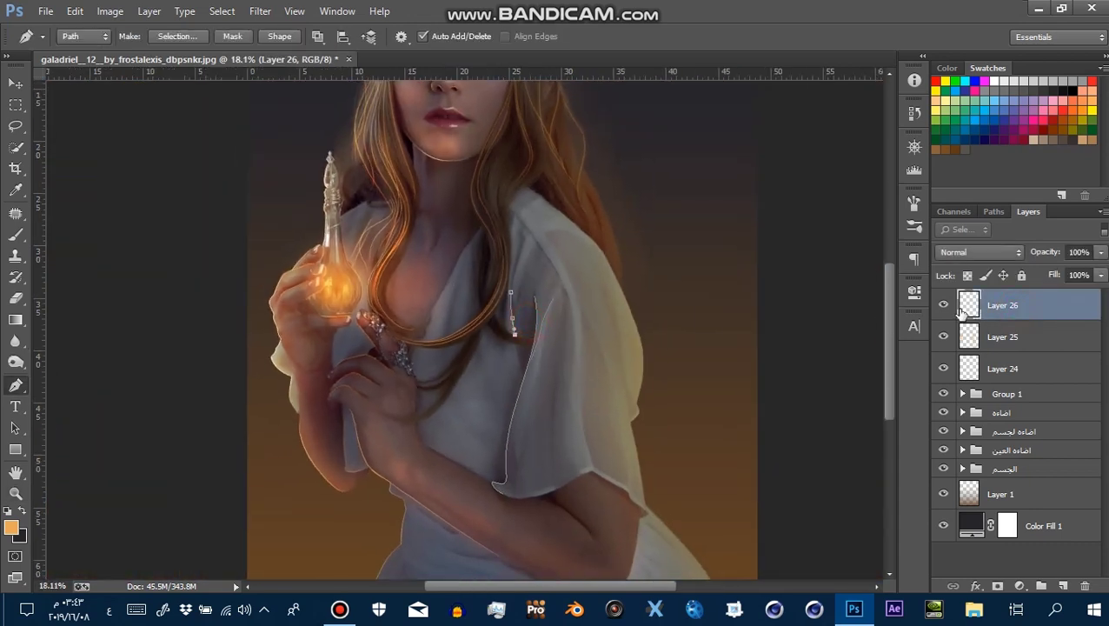
pyautogui.moveTo(414, 241); pyautogui.dragTo(638, 525)
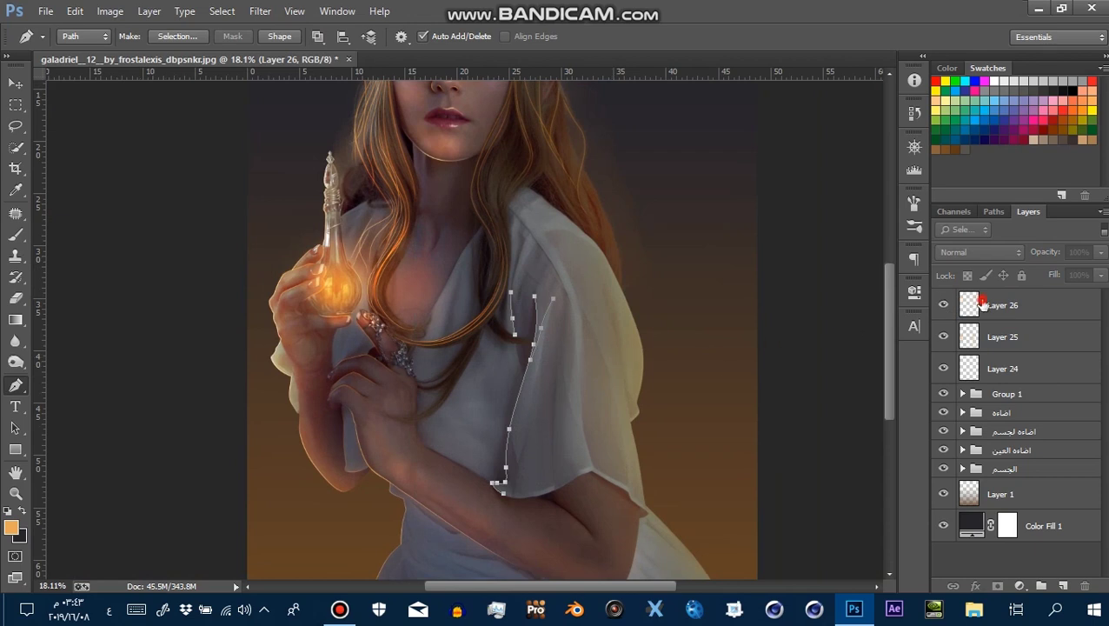
pyautogui.click(978, 302)
# Stroke the path with the brush, undo the oversized stroke, and choose a 1 px brush
pyautogui.rightClick(677, 369)
pyautogui.click(733, 122)
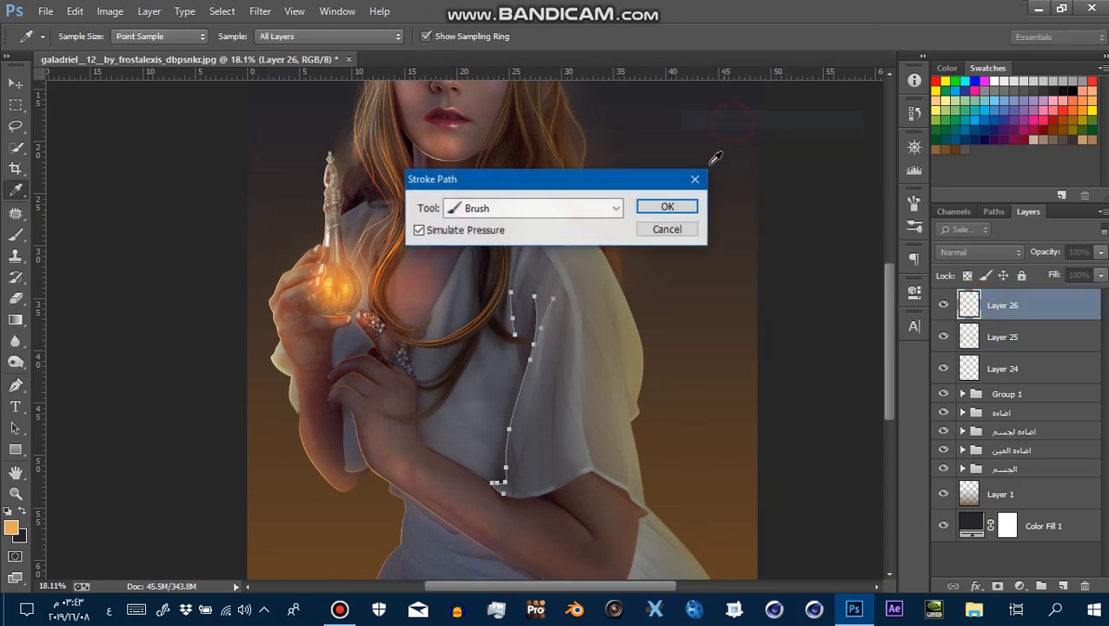
pyautogui.click(670, 207)
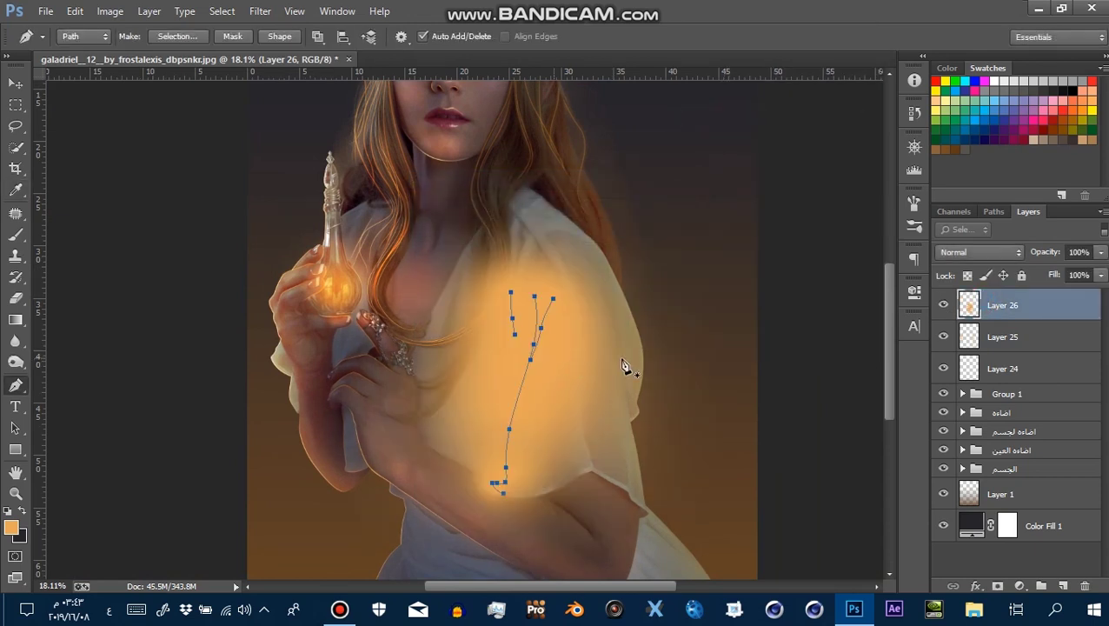
pyautogui.hotkey('ctrl', 'z')
pyautogui.press('b')
pyautogui.rightClick(663, 289)
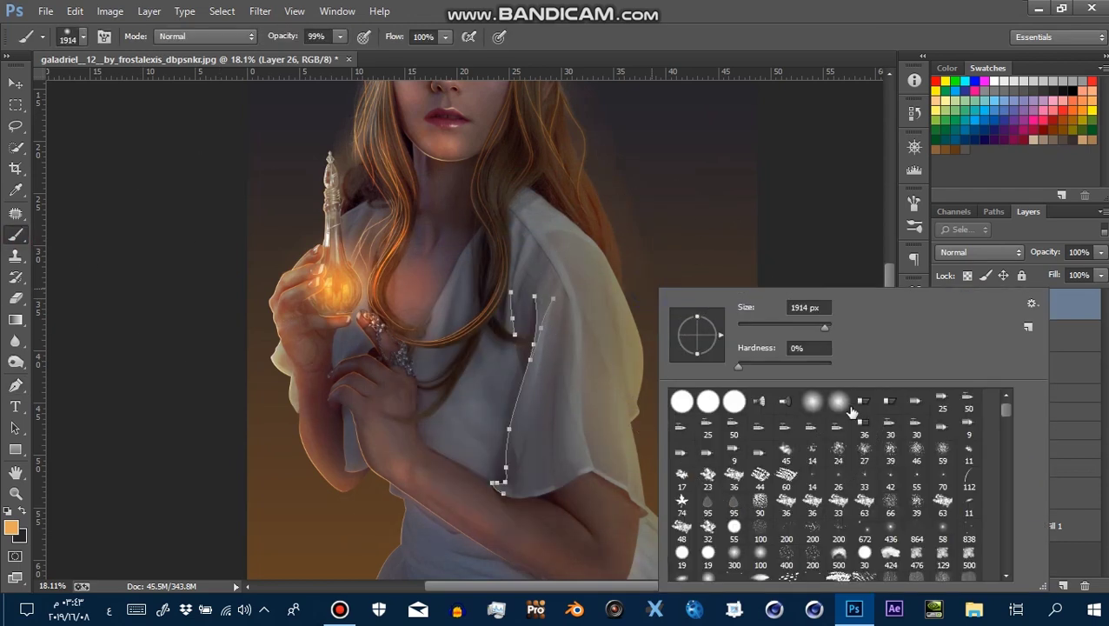
pyautogui.doubleClick(749, 407)
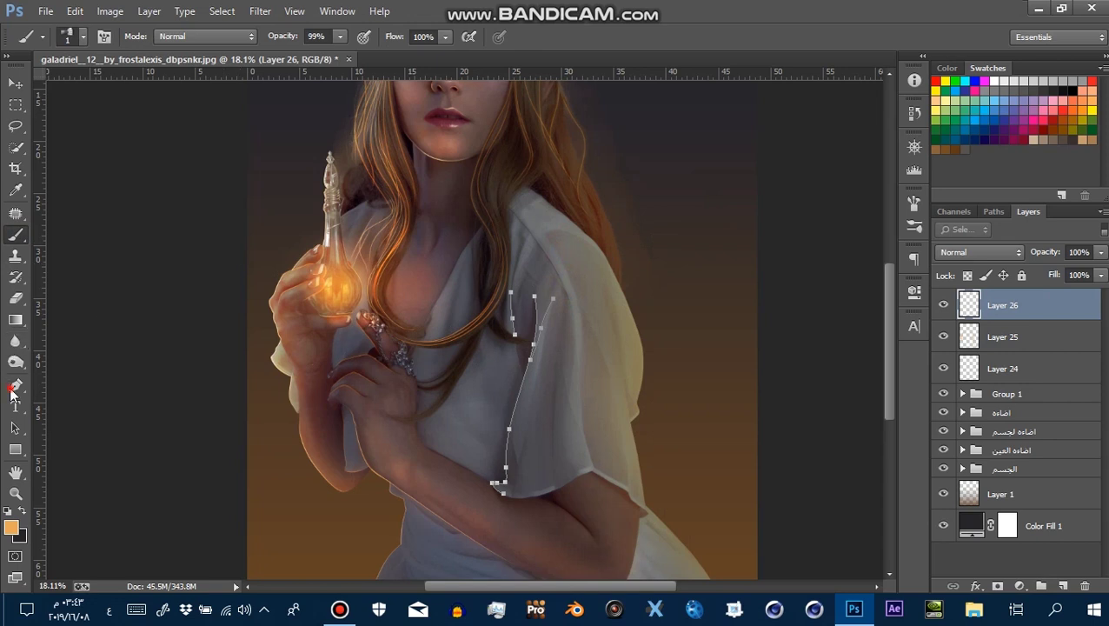
# Stroke the path again with the 1 px brush, then delete the path
pyautogui.click(15, 385)
pyautogui.rightClick(508, 362)
pyautogui.click(586, 119)
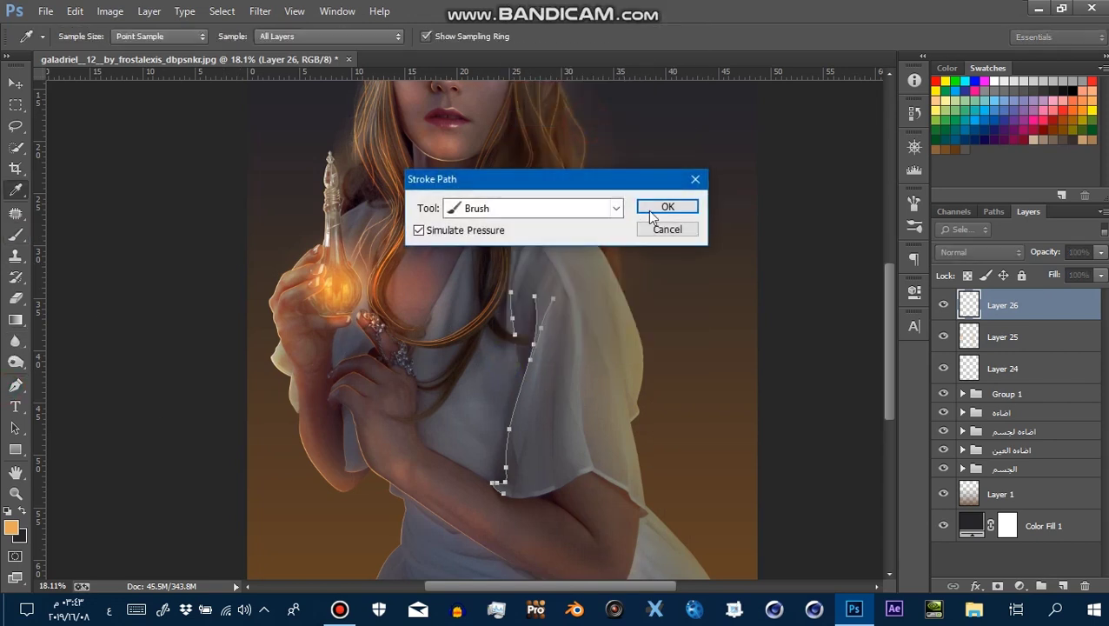
pyautogui.click(652, 210)
pyautogui.keyDown('ctrl'); pyautogui.click(550, 371); pyautogui.keyUp('ctrl')
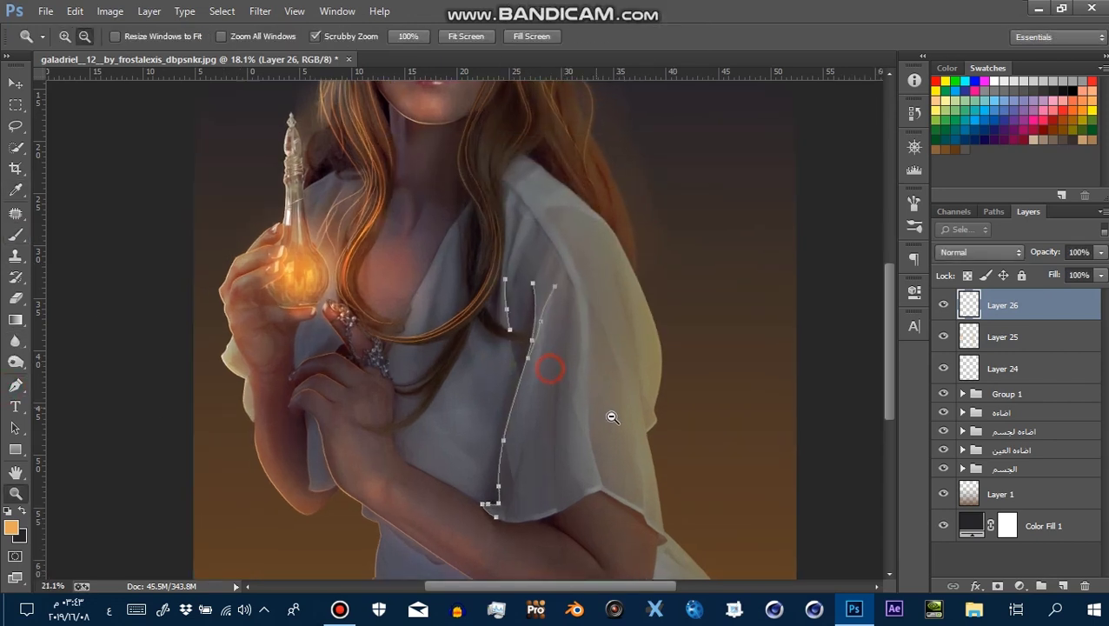
pyautogui.rightClick(601, 388)
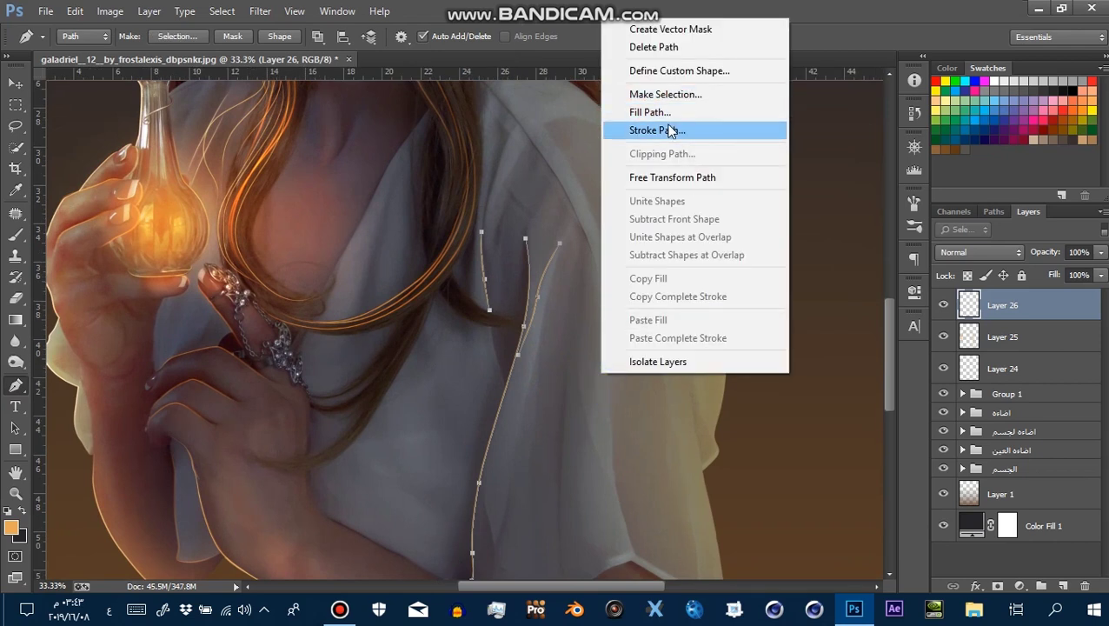
pyautogui.click(660, 47)
# Set Layer 26 to Linear Dodge (Add) and zoom out to view the whole figure
pyautogui.click(962, 250)
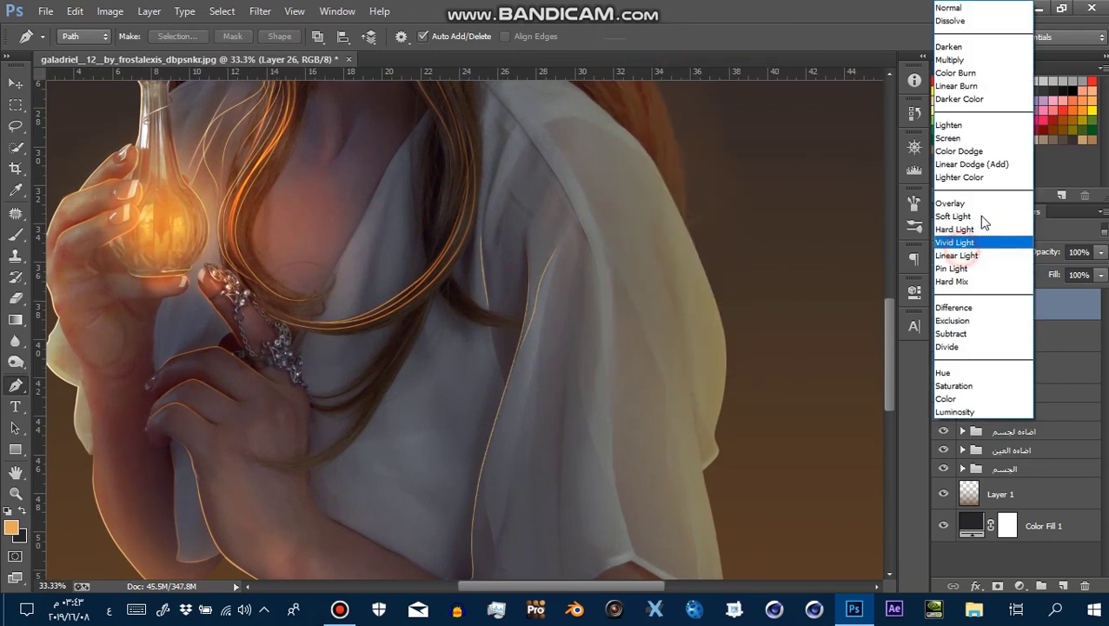
pyautogui.click(974, 160)
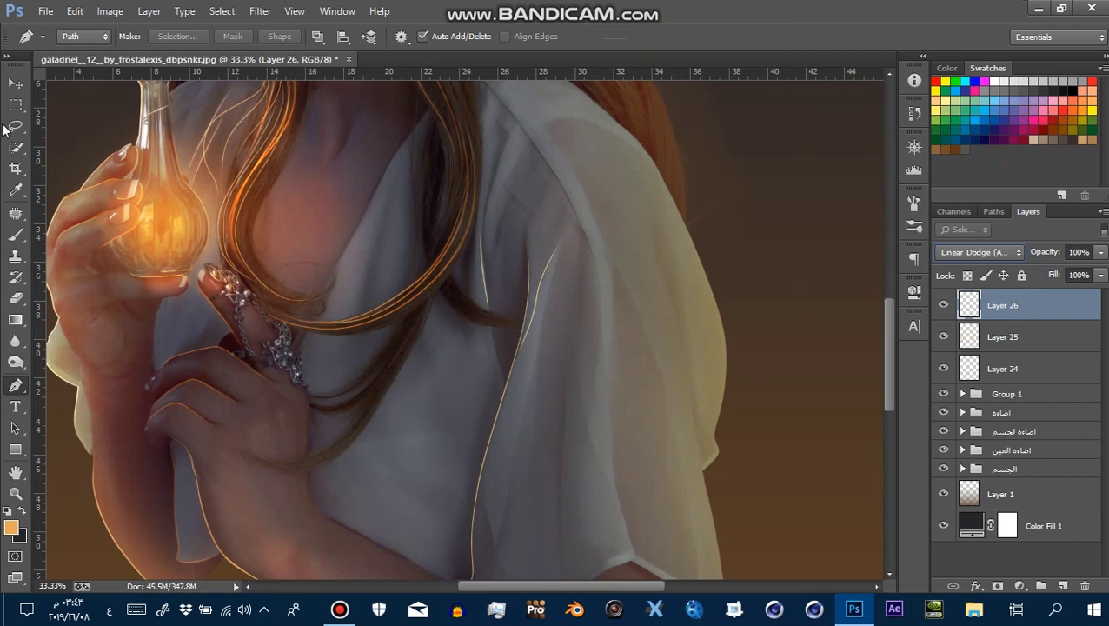
pyautogui.press('z')
pyautogui.moveTo(483, 398); pyautogui.dragTo(452, 389)
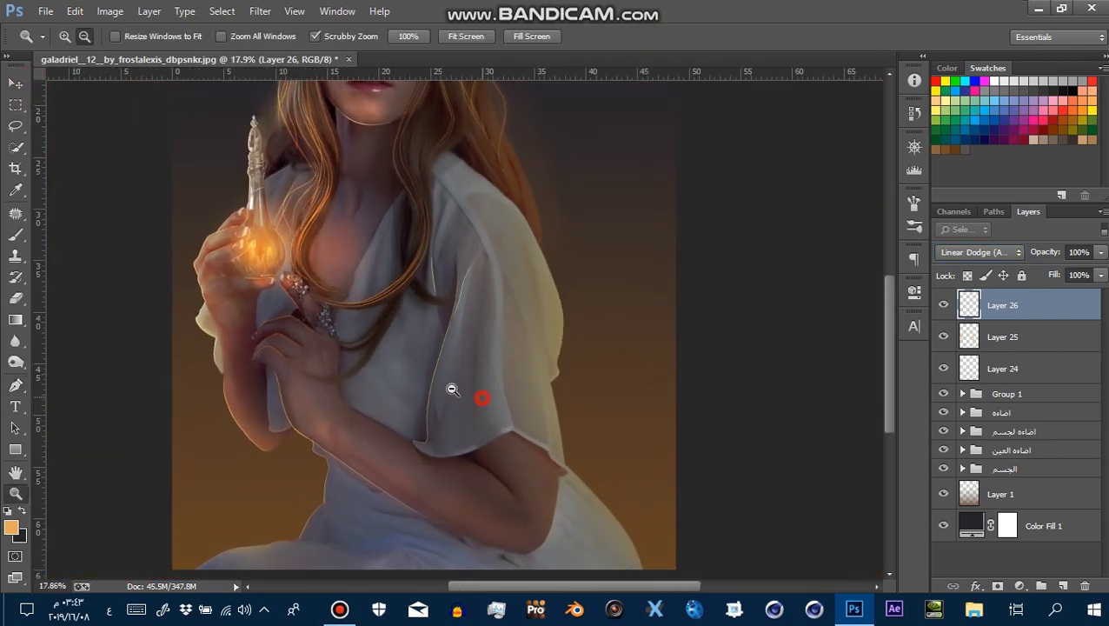
pyautogui.press('v')
pyautogui.scroll(2, 484, 415)
pyautogui.scroll(2, 589, 429)
pyautogui.scroll(2, 673, 433)
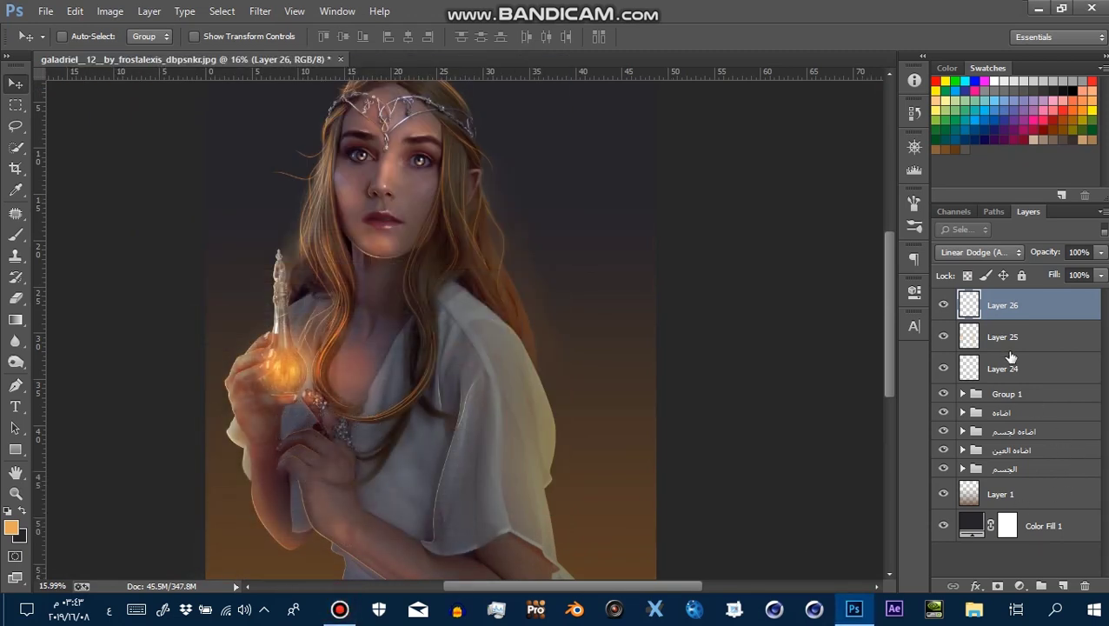
# Group Layers 24–26 into Group 2 and stamp all visible layers into Layer 27
pyautogui.keyDown('shift'); pyautogui.click(1038, 372); pyautogui.keyUp('shift')
pyautogui.hotkey('ctrl', 'g')
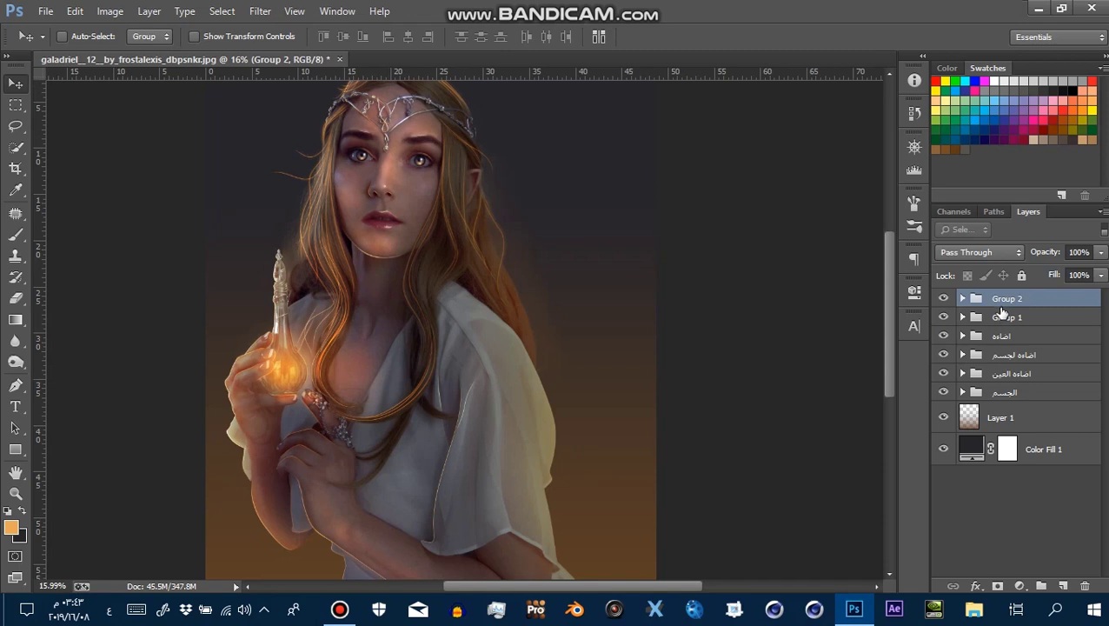
pyautogui.hotkey('ctrl', 'shift', 'alt', 'e')
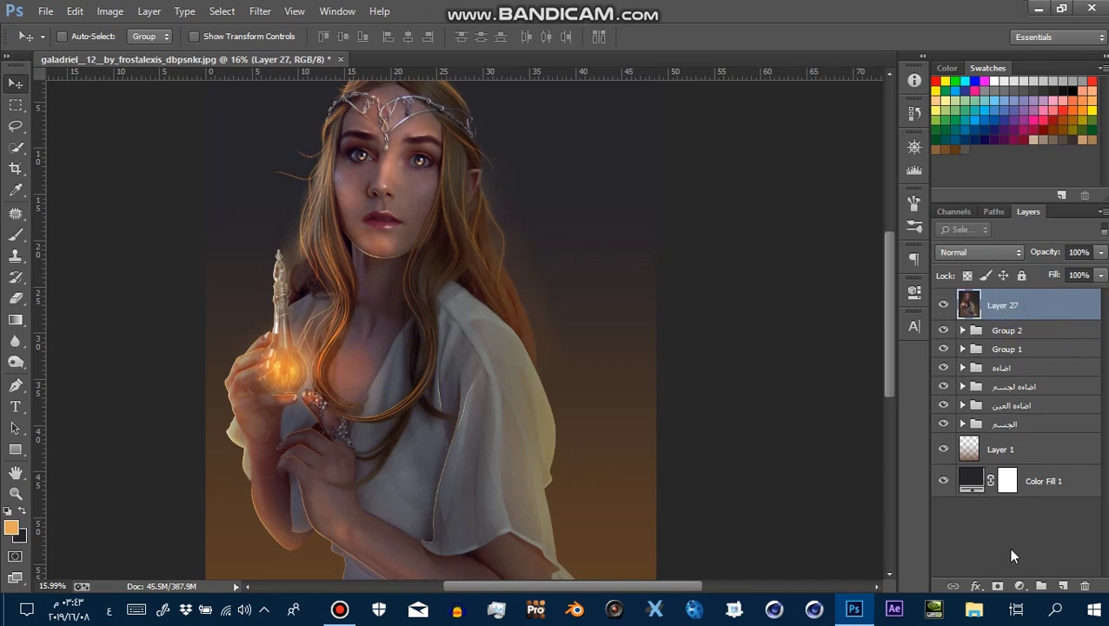
# Apply Oil Paint (Stylization 4, Cleanliness 2.3, Scale 0.8), checking face, vial and hand at 50% preview
pyautogui.click(254, 11)
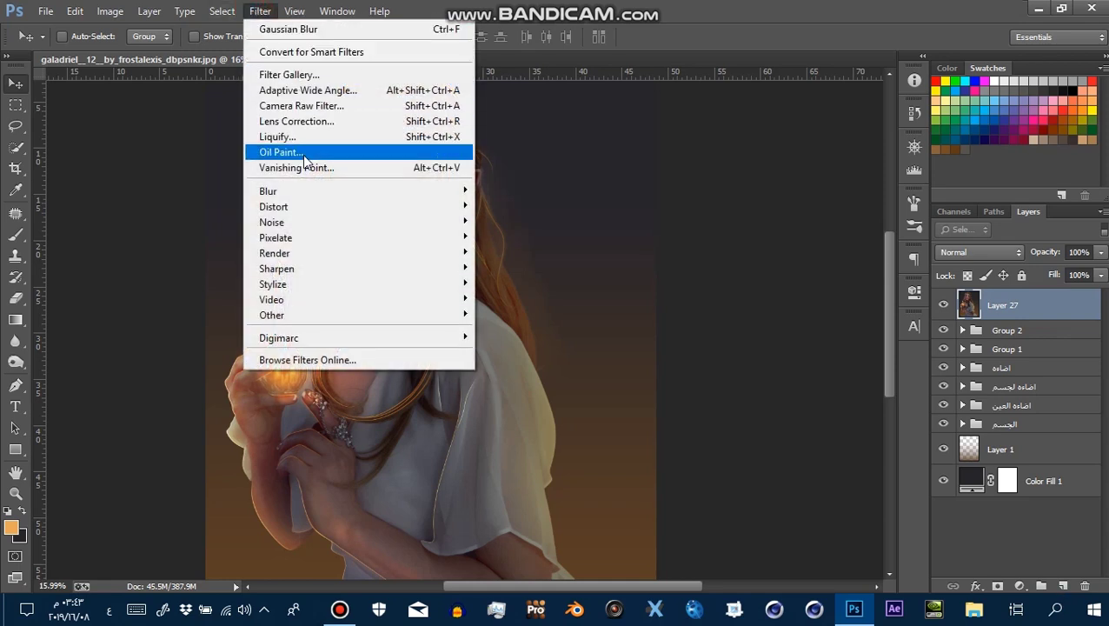
pyautogui.click(268, 152)
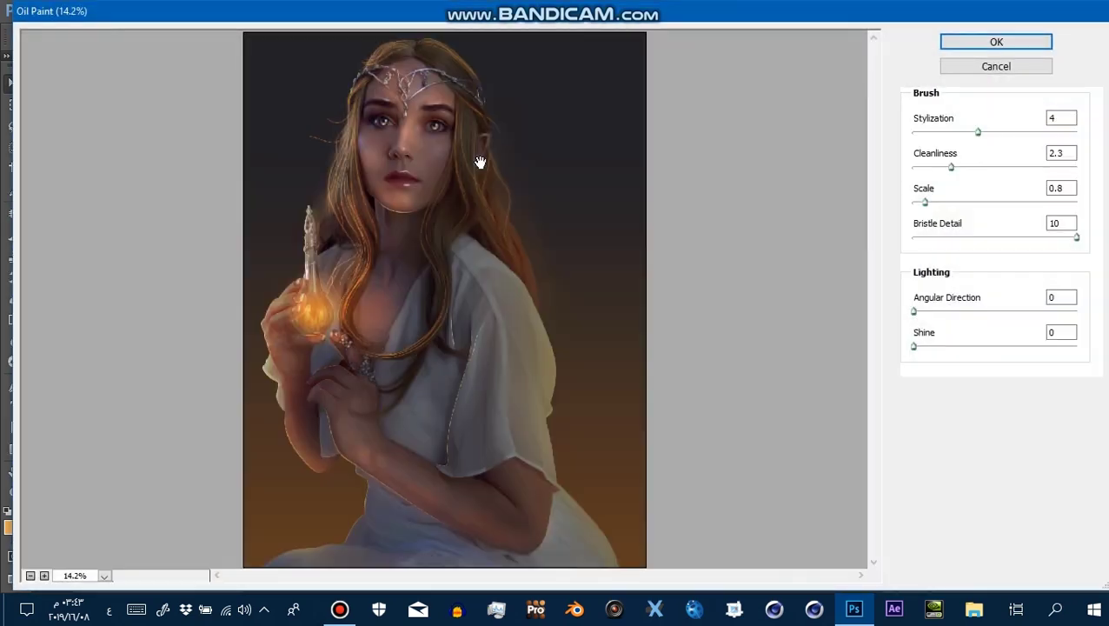
pyautogui.rightClick(450, 128)
pyautogui.click(496, 82)
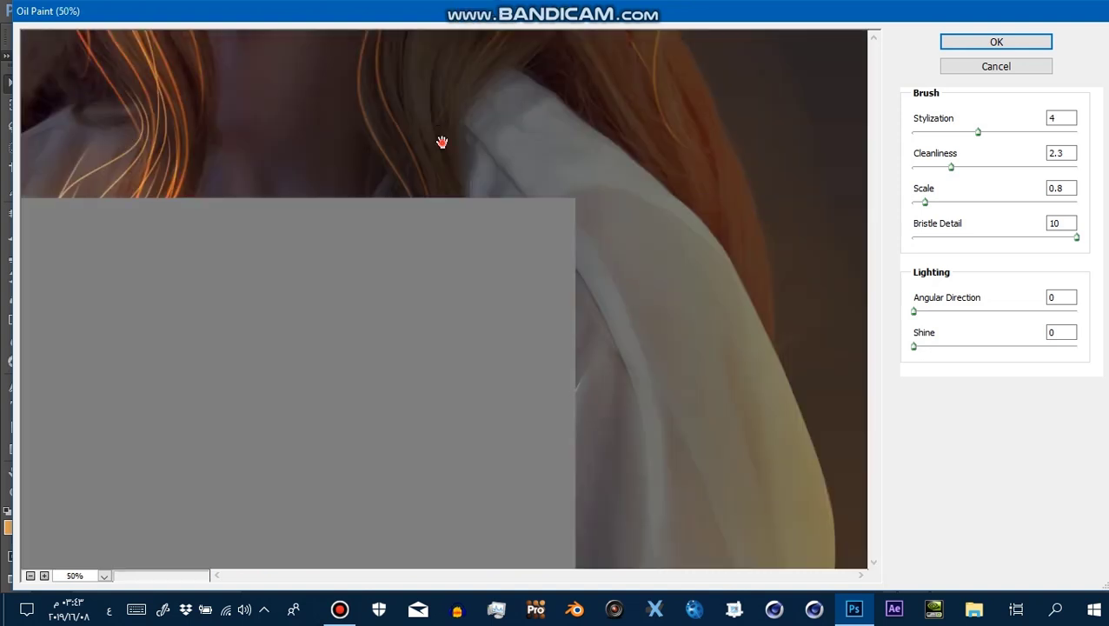
pyautogui.moveTo(551, 314); pyautogui.dragTo(538, 544)
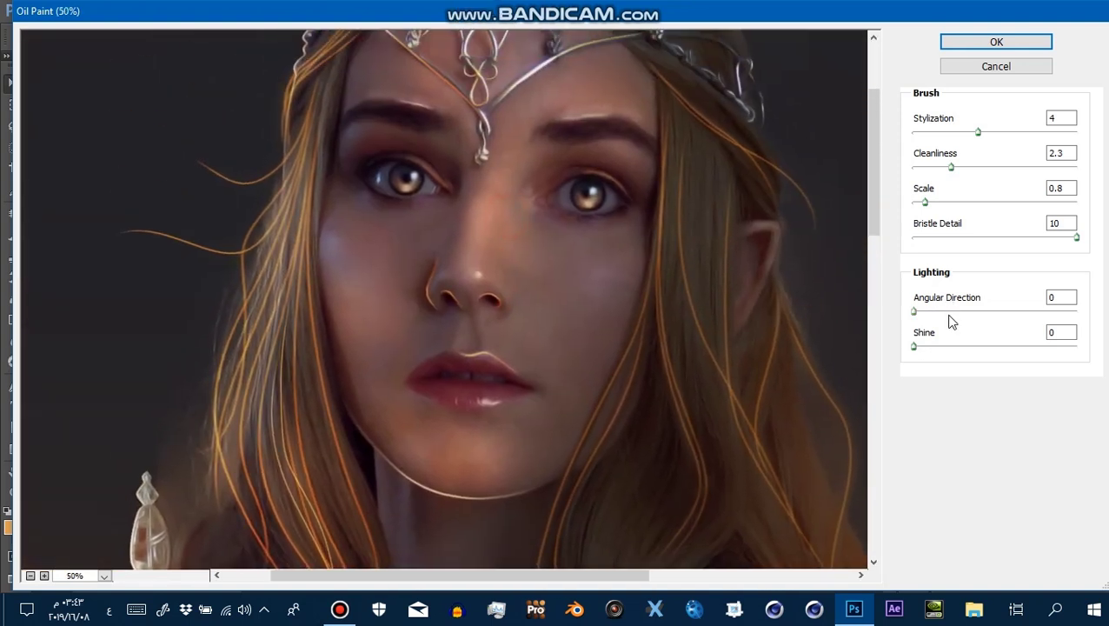
pyautogui.moveTo(488, 211); pyautogui.dragTo(503, 238)
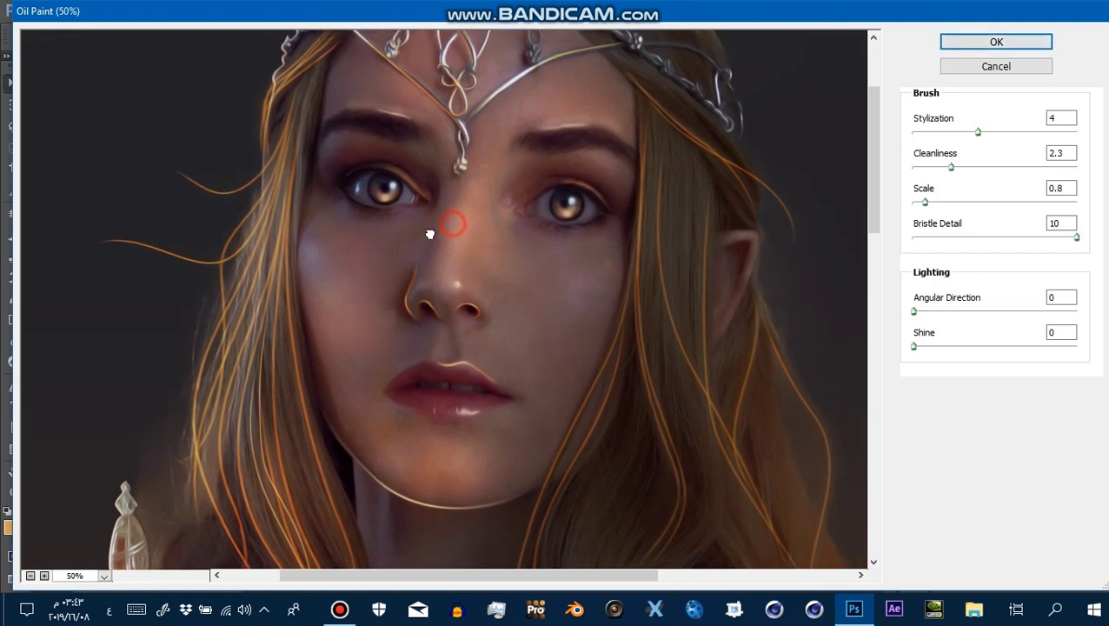
pyautogui.moveTo(475, 343); pyautogui.dragTo(547, 225)
pyautogui.moveTo(334, 401); pyautogui.dragTo(344, 240)
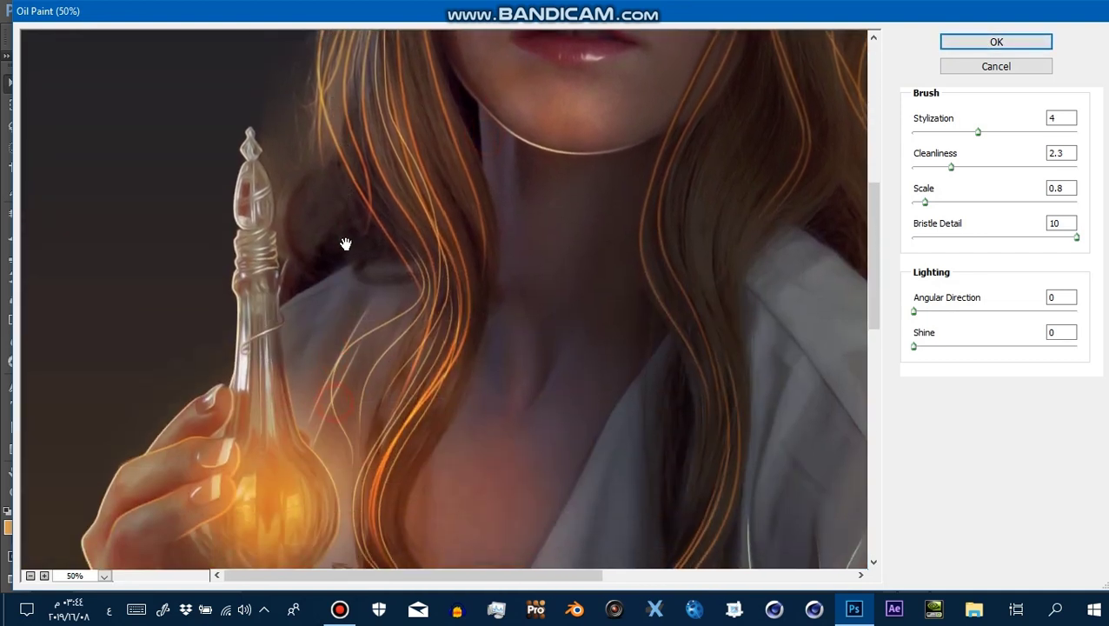
pyautogui.moveTo(354, 427); pyautogui.dragTo(358, 295)
pyautogui.moveTo(300, 379); pyautogui.dragTo(317, 307)
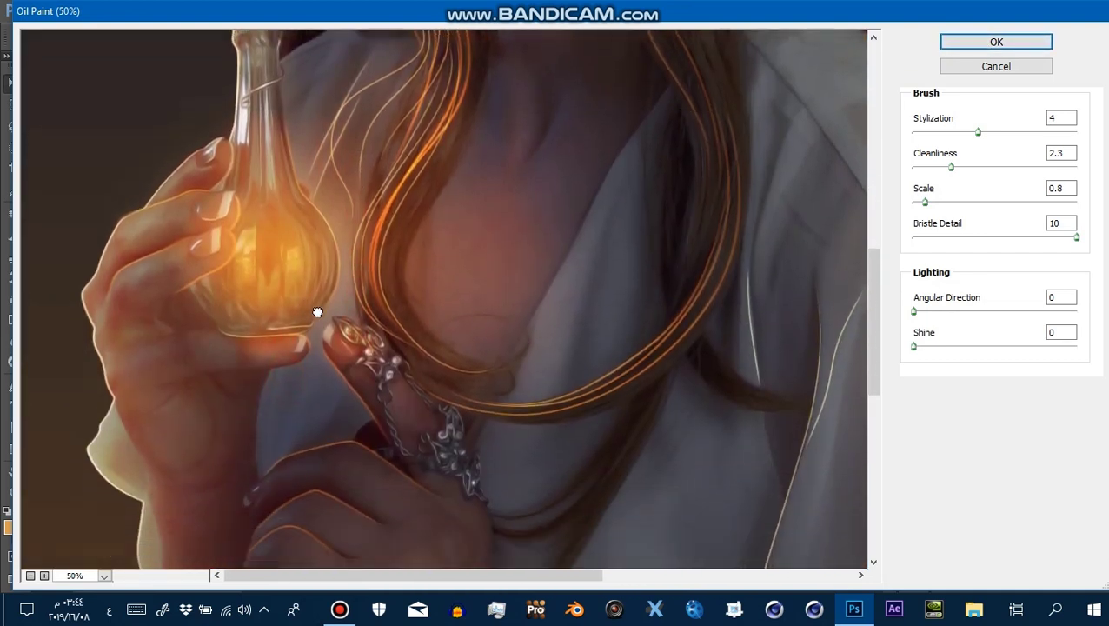
pyautogui.moveTo(334, 414); pyautogui.dragTo(347, 470)
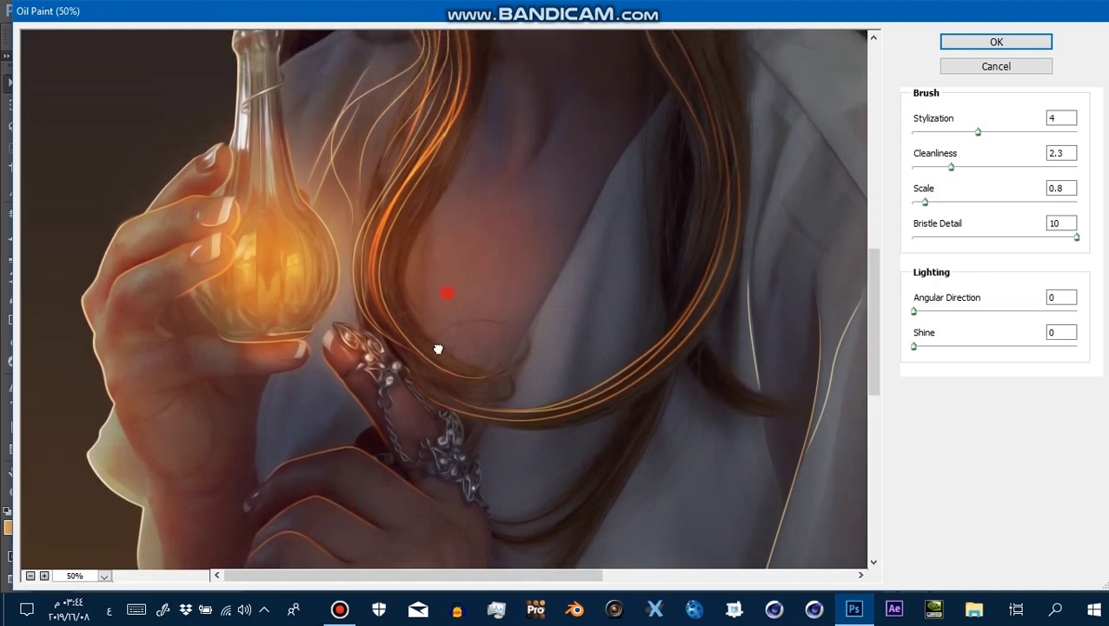
pyautogui.moveTo(438, 349); pyautogui.dragTo(331, 506)
pyautogui.moveTo(333, 382); pyautogui.dragTo(333, 460)
pyautogui.moveTo(411, 238); pyautogui.dragTo(379, 443)
pyautogui.moveTo(427, 345); pyautogui.dragTo(445, 362)
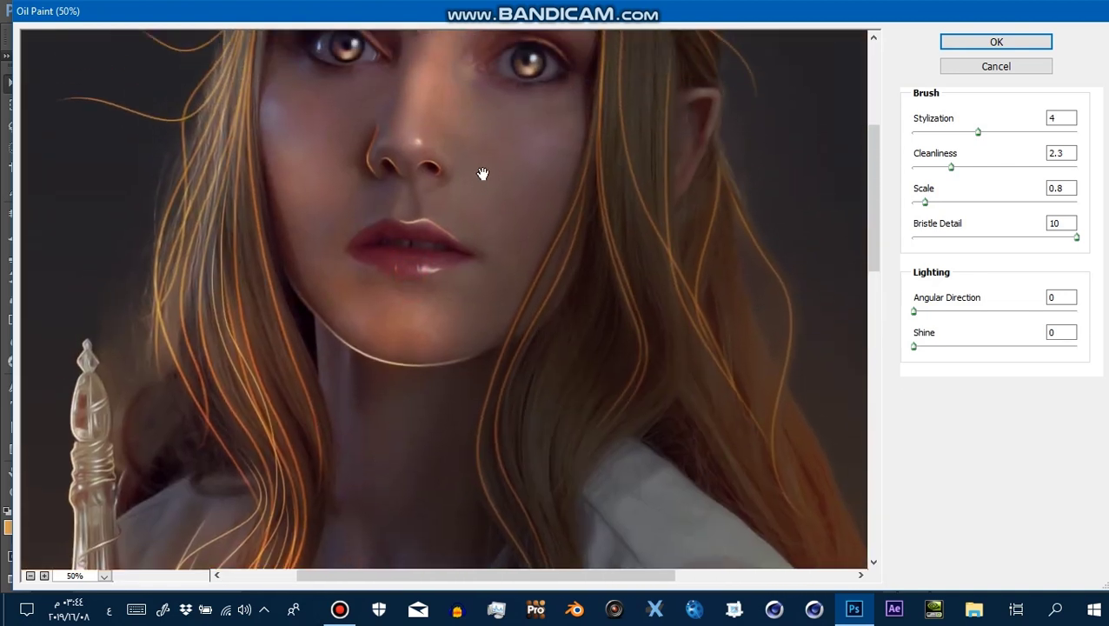
pyautogui.moveTo(487, 109); pyautogui.dragTo(489, 195)
pyautogui.click(977, 40)
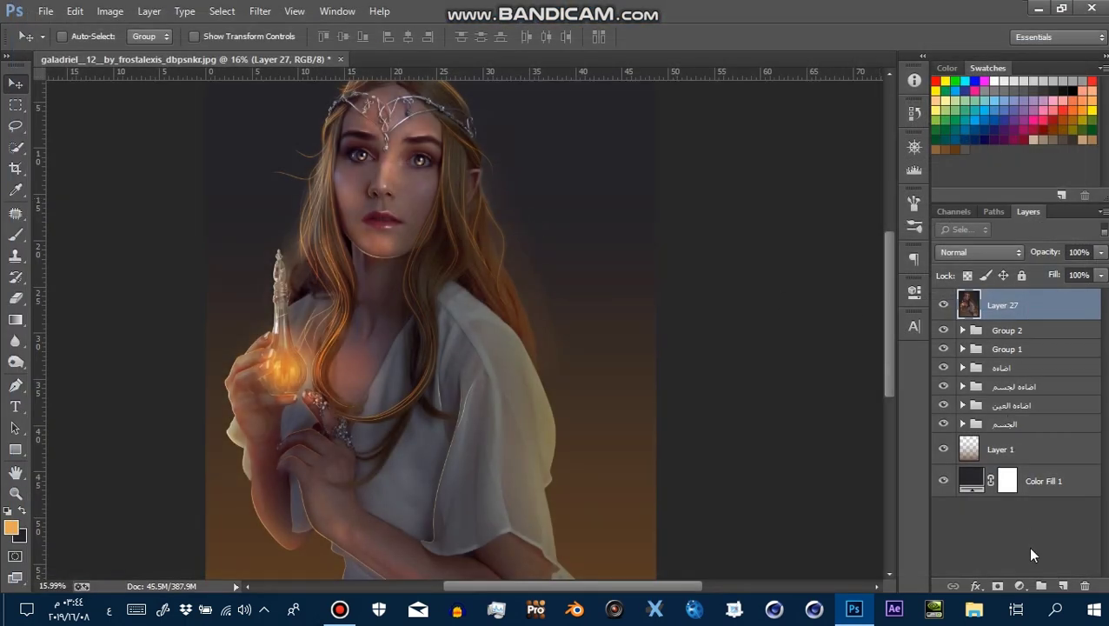
# Add a Brightness/Contrast adjustment at 10/10 and toggle it to compare
pyautogui.click(1017, 585)
pyautogui.click(961, 292)
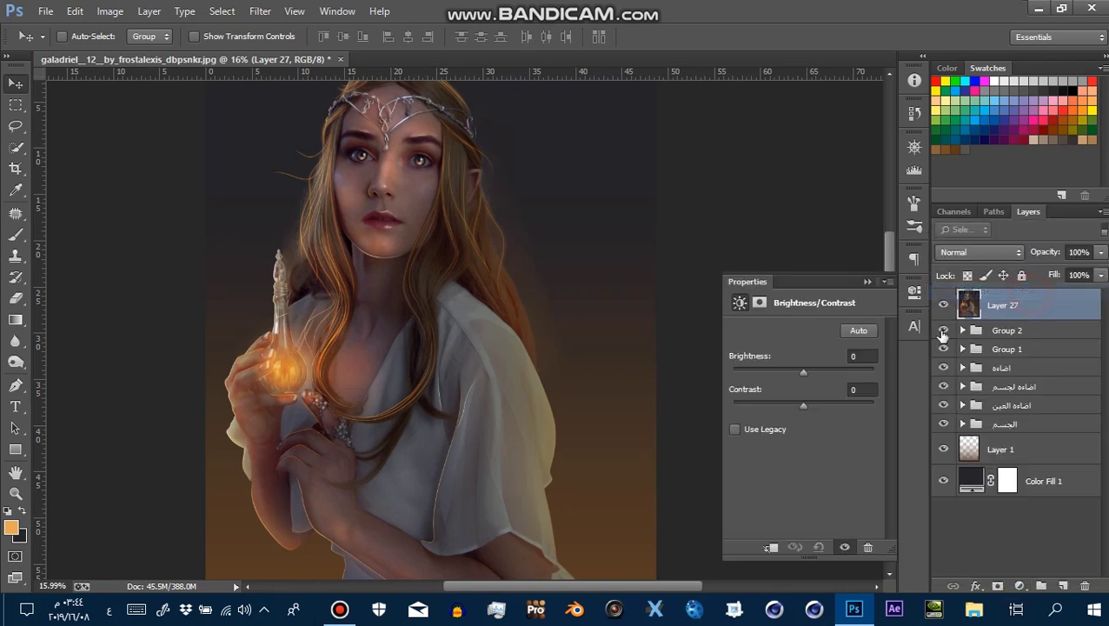
pyautogui.write('10')
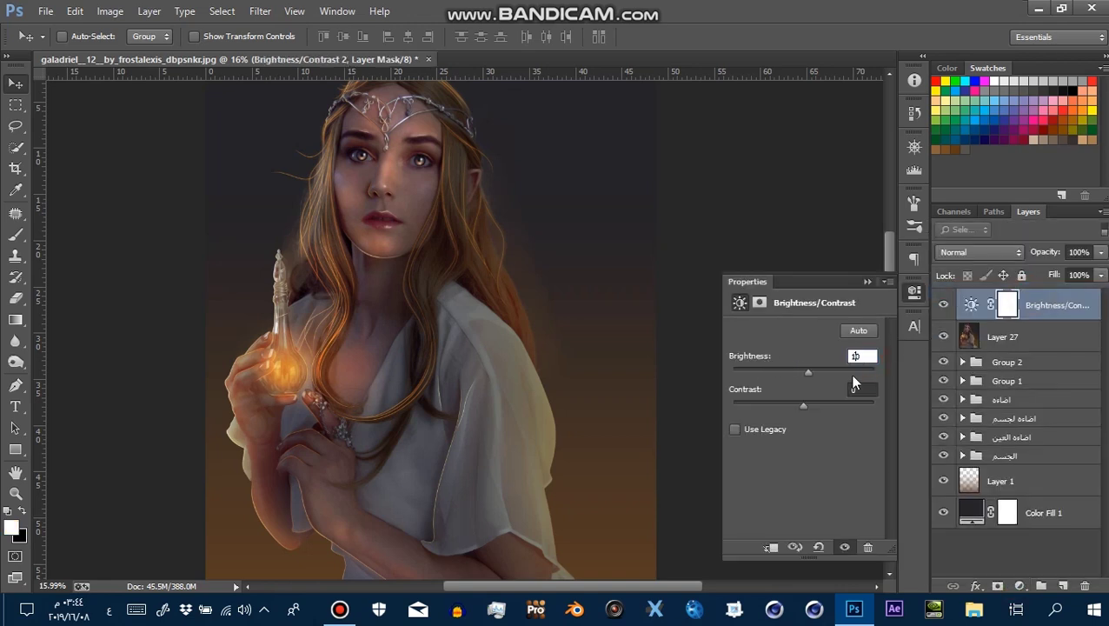
pyautogui.click(863, 391)
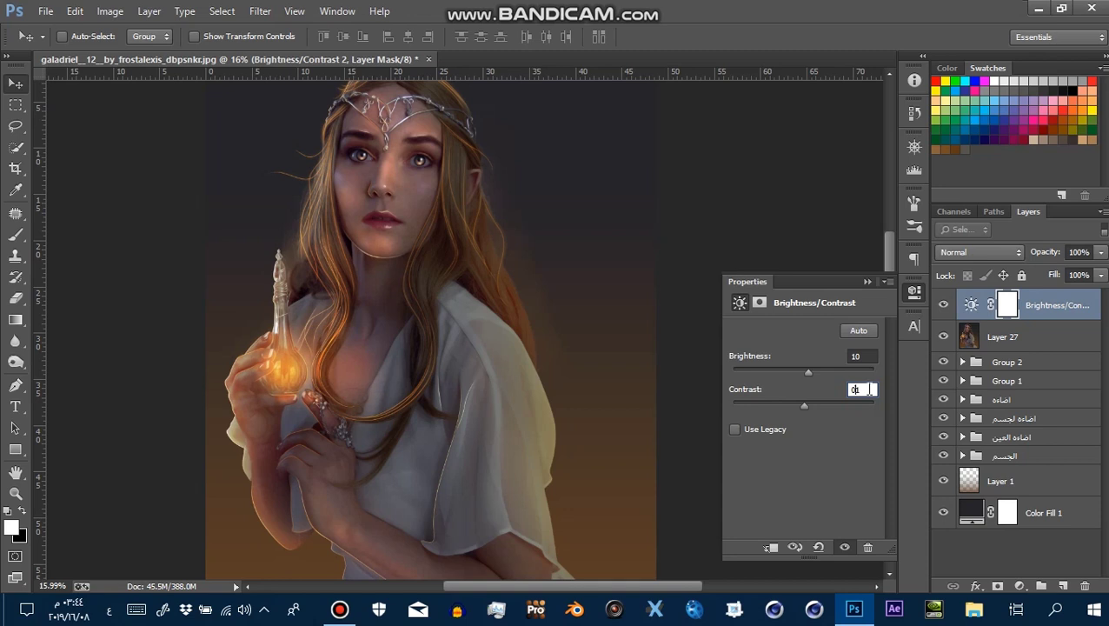
pyautogui.click(866, 284)
pyautogui.click(943, 304)
pyautogui.click(944, 304)
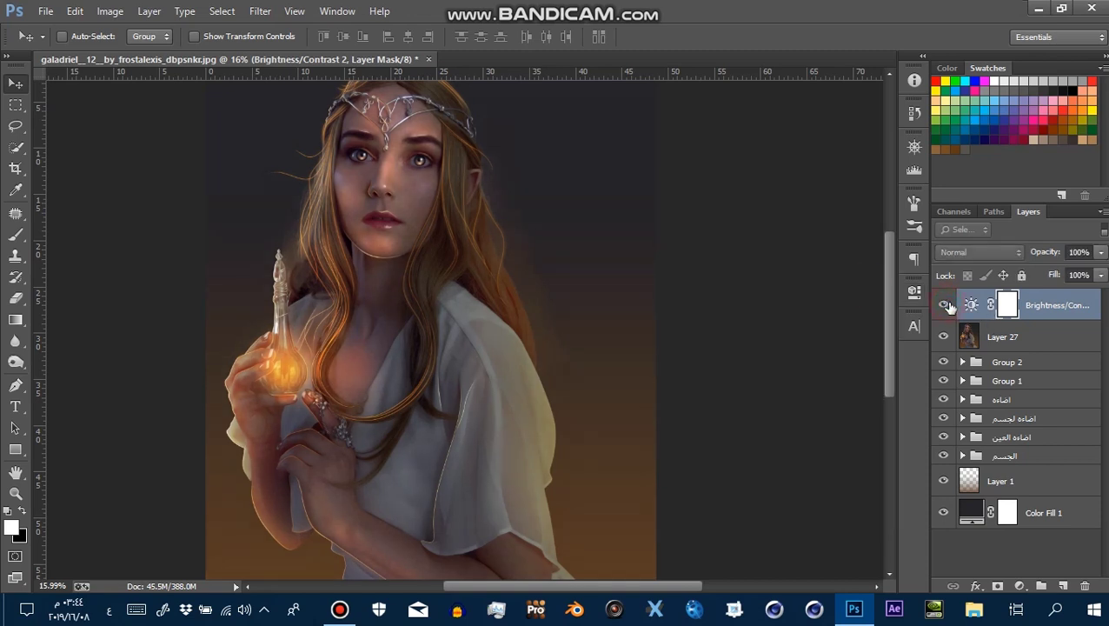
# Stamp all visible layers into Layer 28 and launch the Camera Raw Filter on it
pyautogui.click(1035, 307)
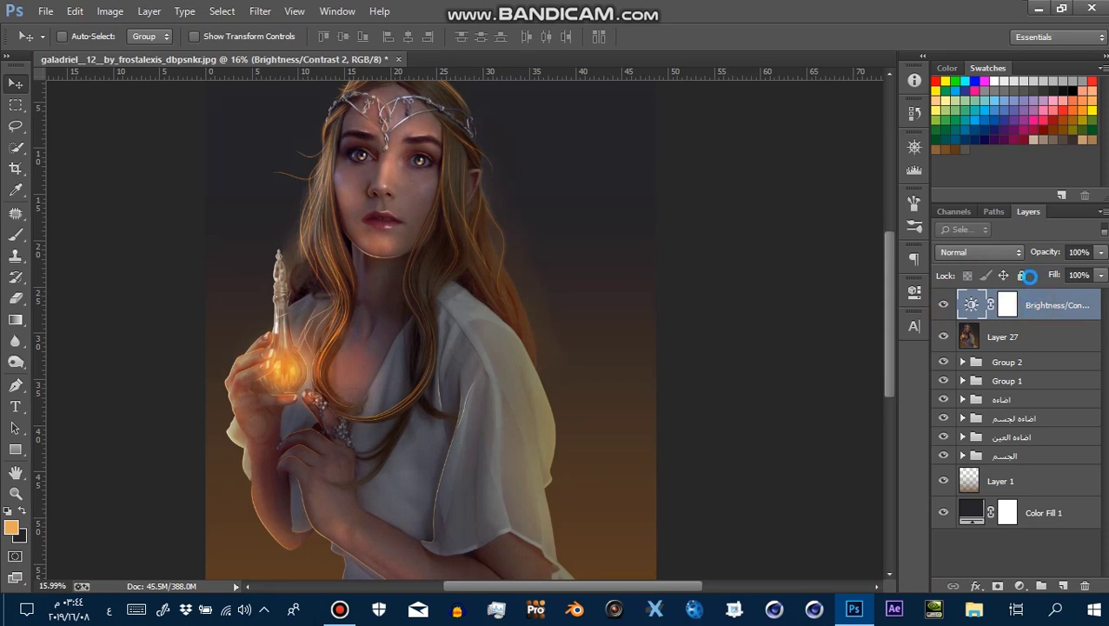
pyautogui.hotkey('ctrl', 'shift', 'alt', 'e')
pyautogui.click(259, 11)
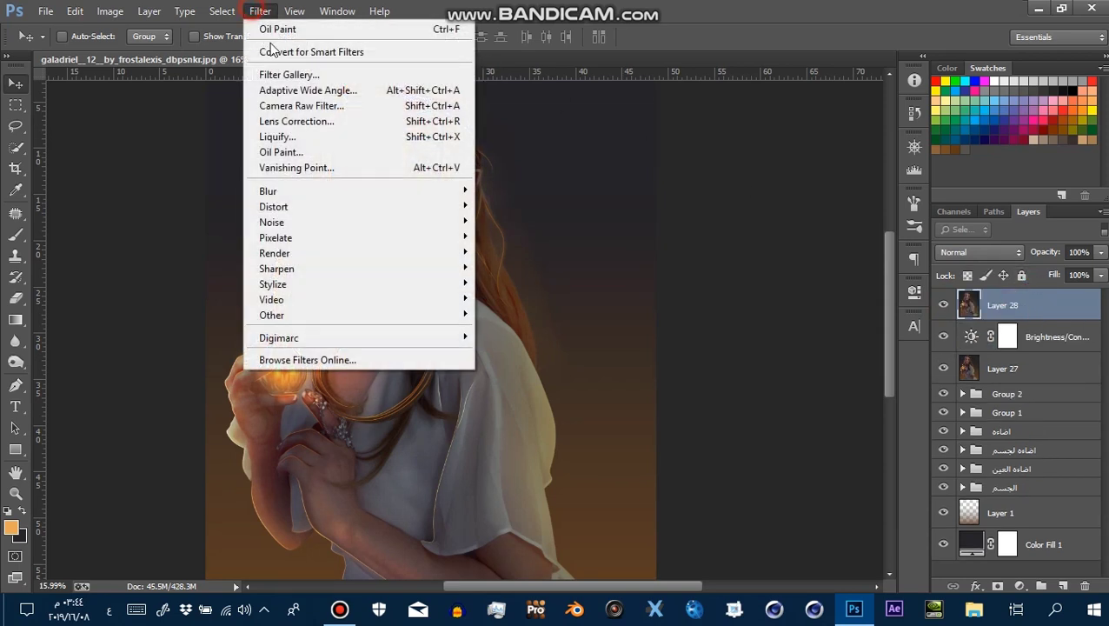
pyautogui.click(298, 106)
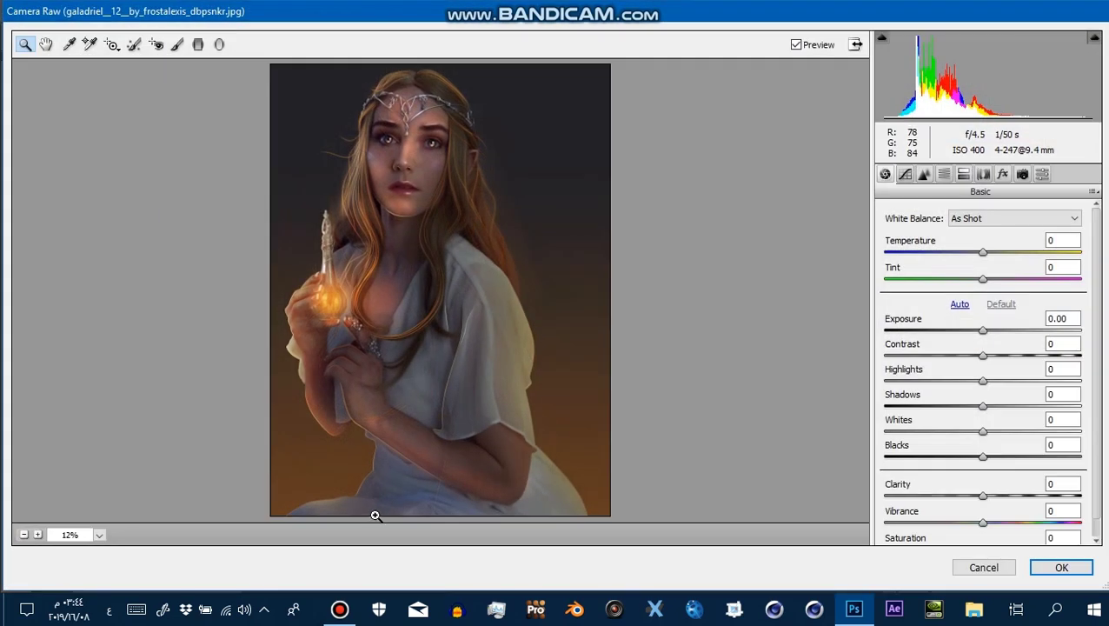
# Zoom toward the face and set sharpening Amount 96, Radius 2.0 and Luminance noise reduction 56
pyautogui.click(414, 147)
pyautogui.click(416, 218)
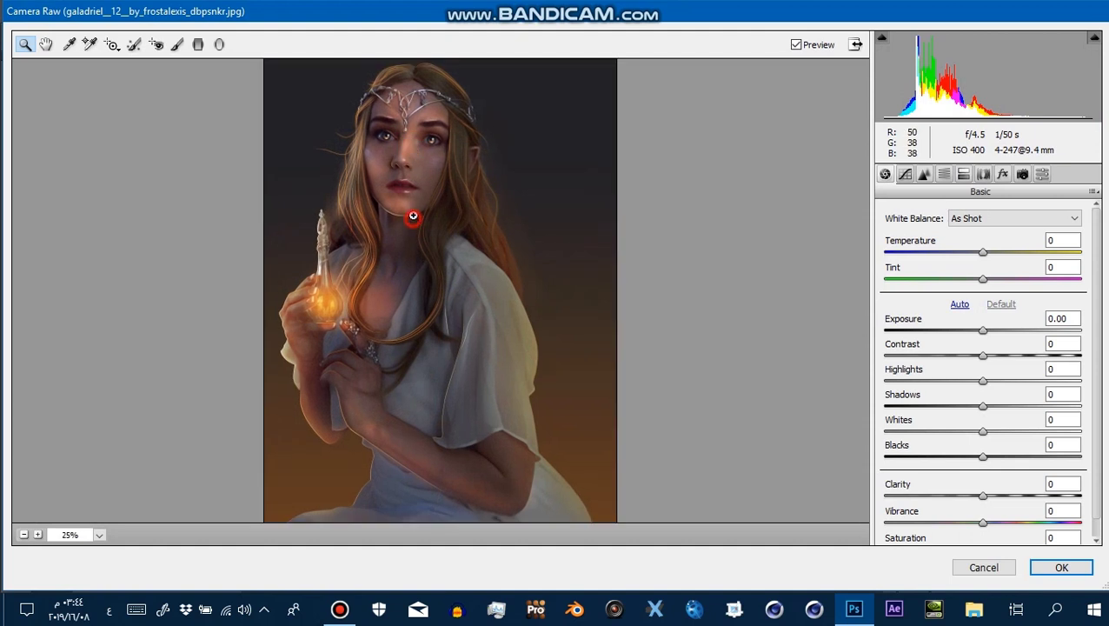
pyautogui.click(421, 173)
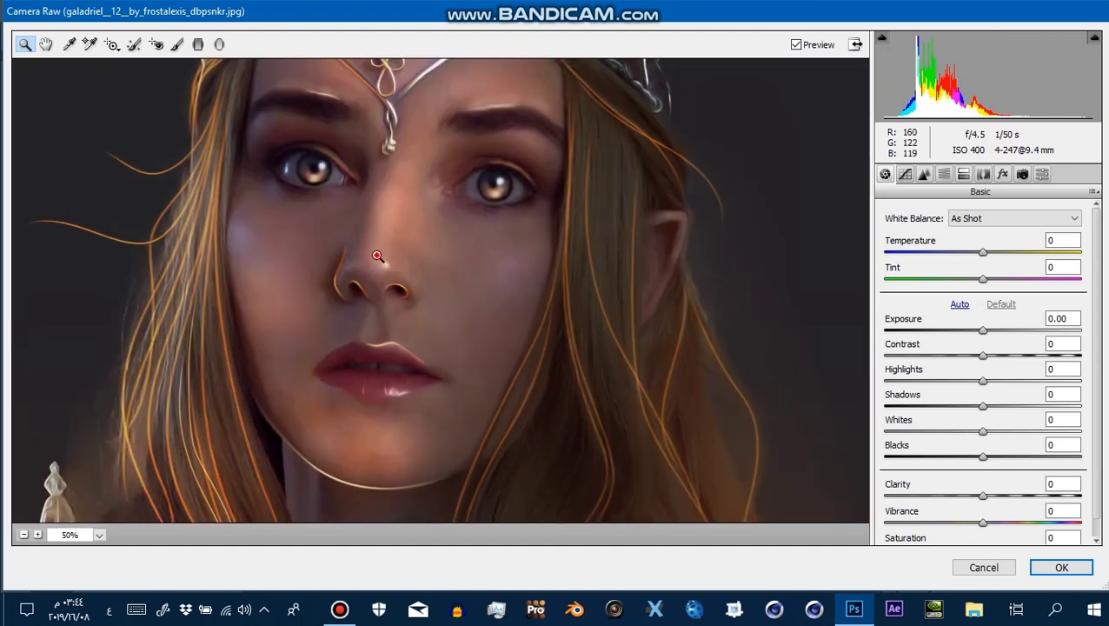
pyautogui.click(378, 258)
pyautogui.click(416, 374)
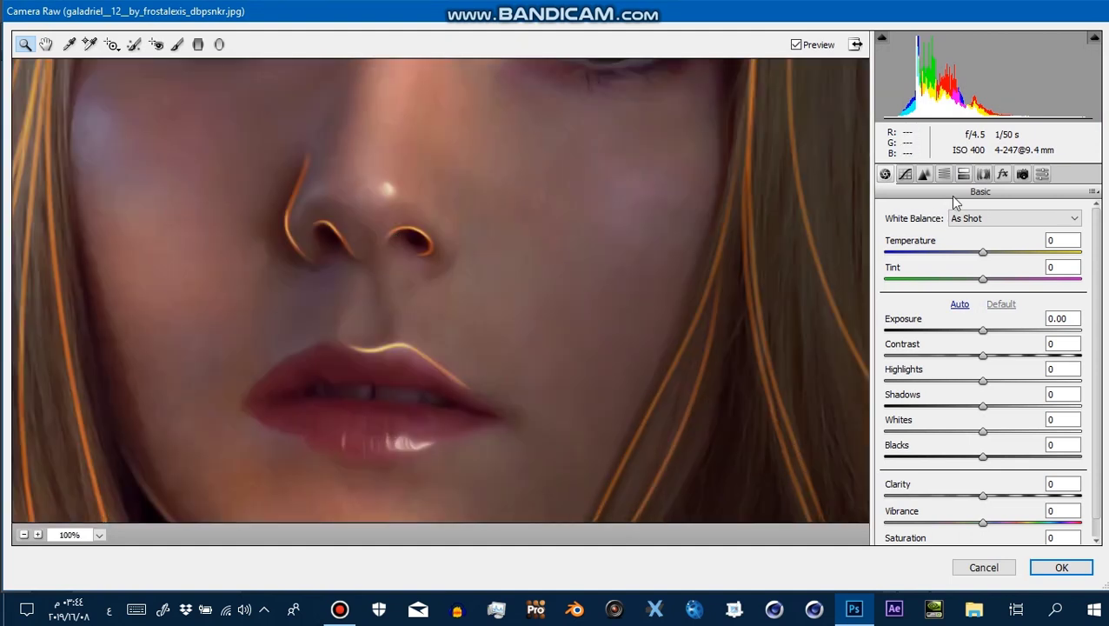
pyautogui.click(924, 174)
pyautogui.moveTo(895, 240); pyautogui.dragTo(1088, 240)
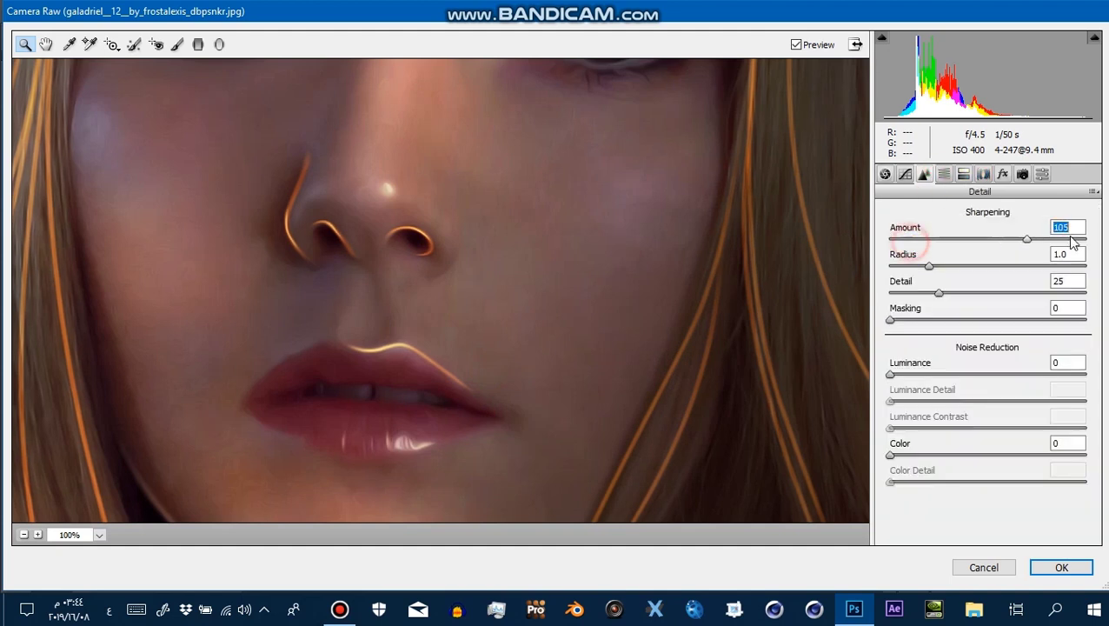
pyautogui.moveTo(930, 266); pyautogui.dragTo(1042, 268)
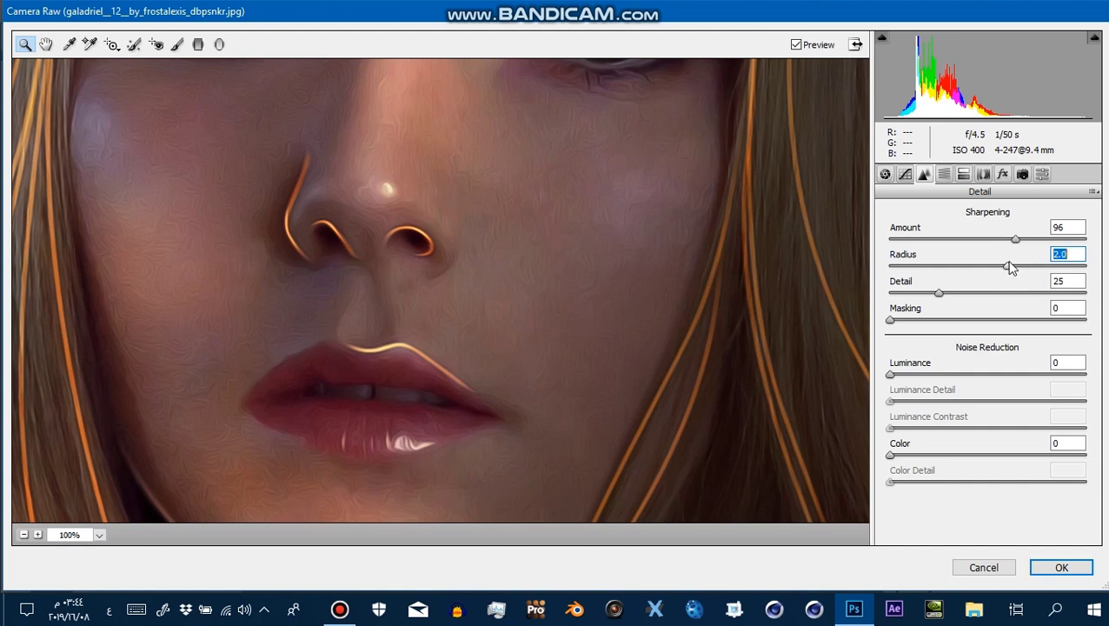
pyautogui.moveTo(891, 375); pyautogui.dragTo(982, 376)
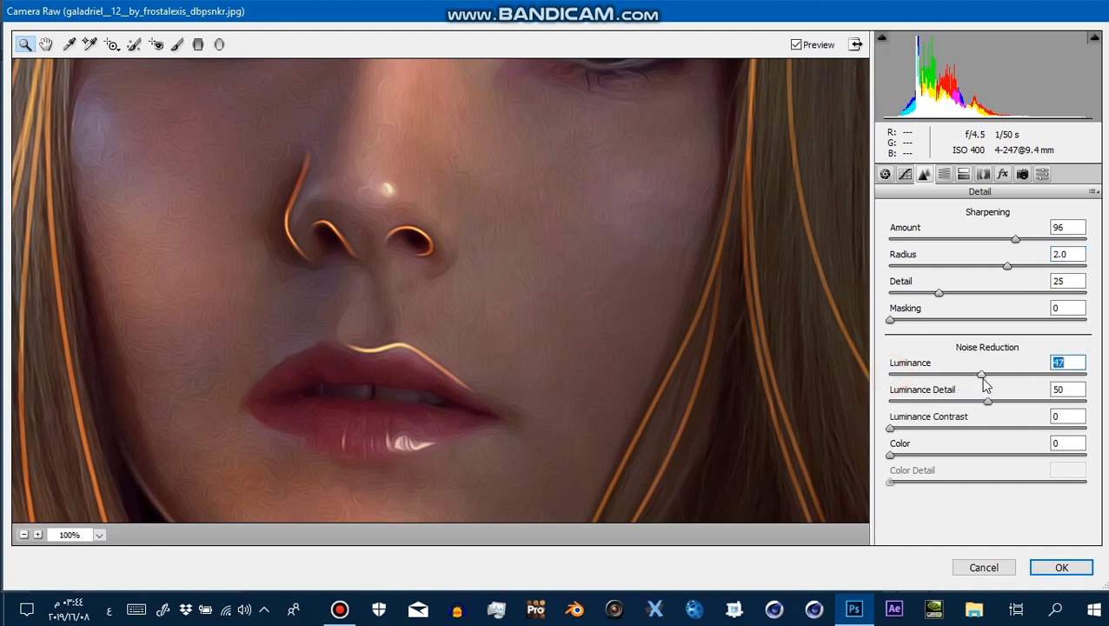
# Zoom in and out on the face and eye to inspect the sharpening result
pyautogui.rightClick(487, 272)
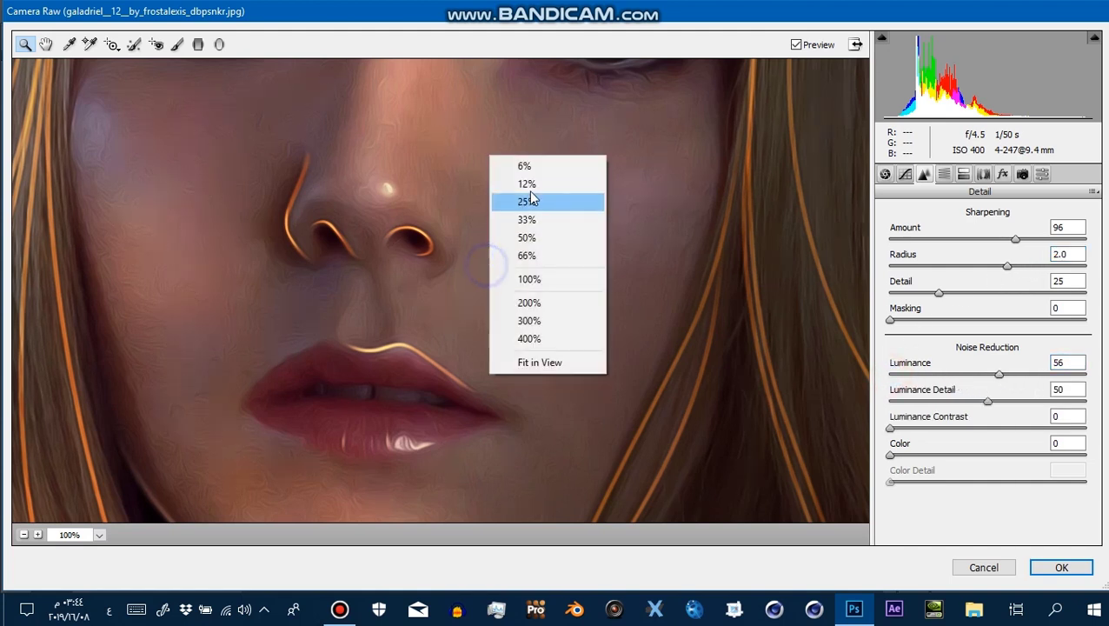
pyautogui.click(513, 180)
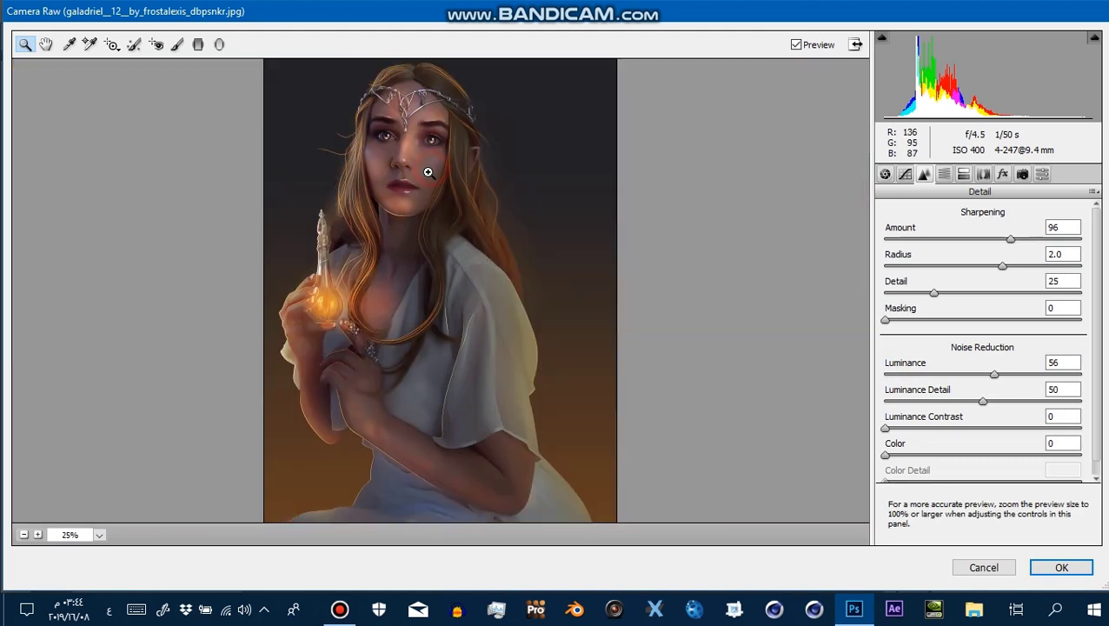
pyautogui.click(427, 172)
pyautogui.click(437, 259)
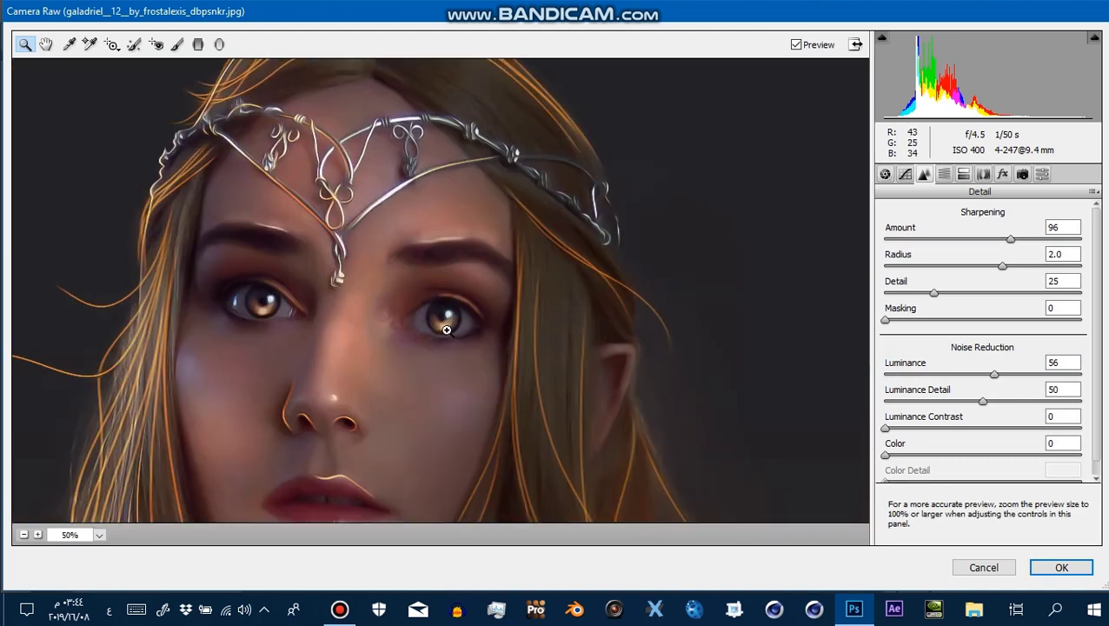
pyautogui.click(456, 356)
pyautogui.click(453, 335)
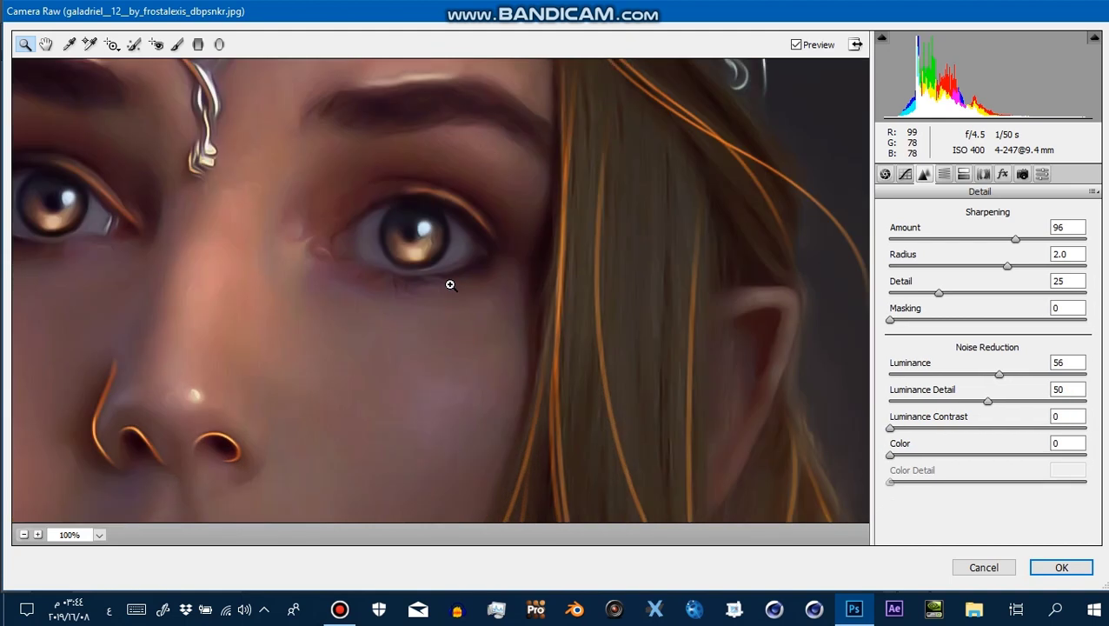
pyautogui.click(448, 283)
pyautogui.rightClick(439, 282)
pyautogui.click(483, 190)
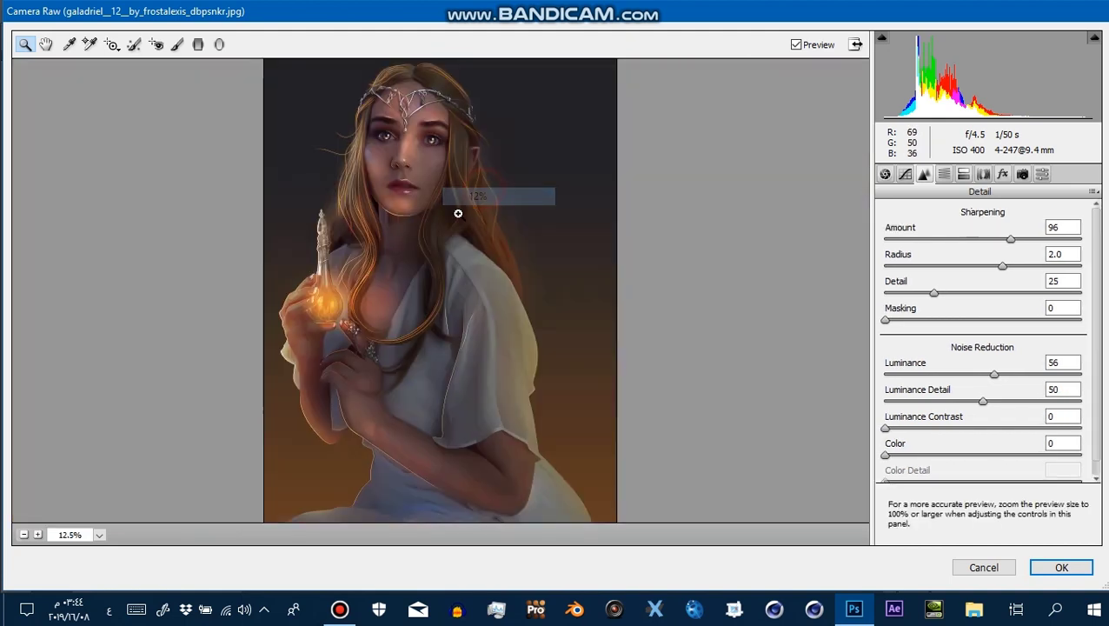
pyautogui.click(398, 230)
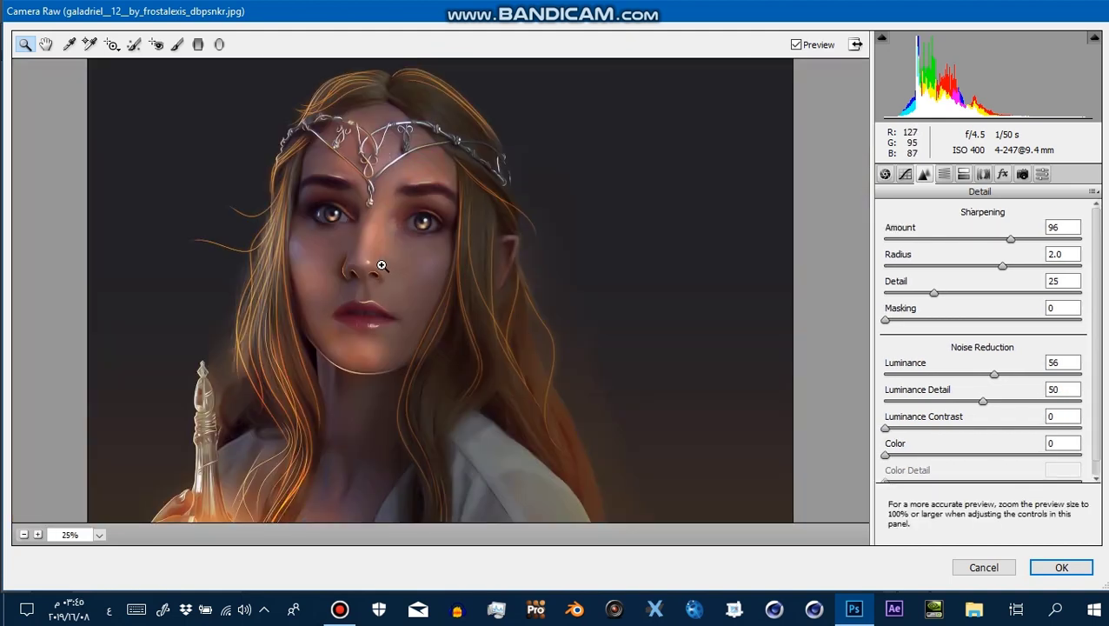
pyautogui.click(339, 609)
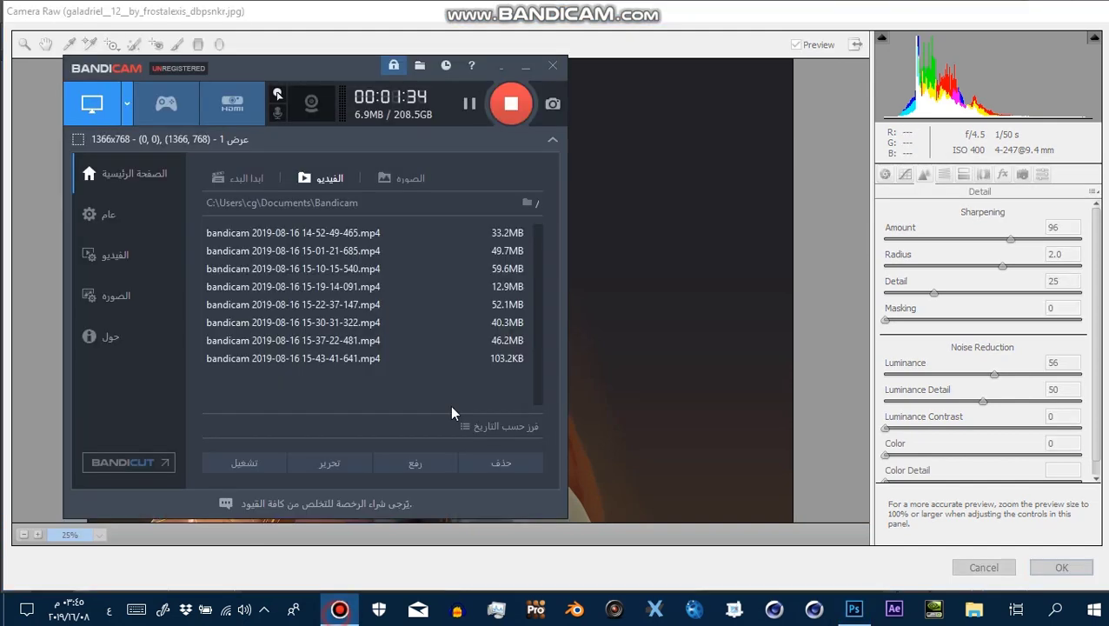
pyautogui.click(525, 66)
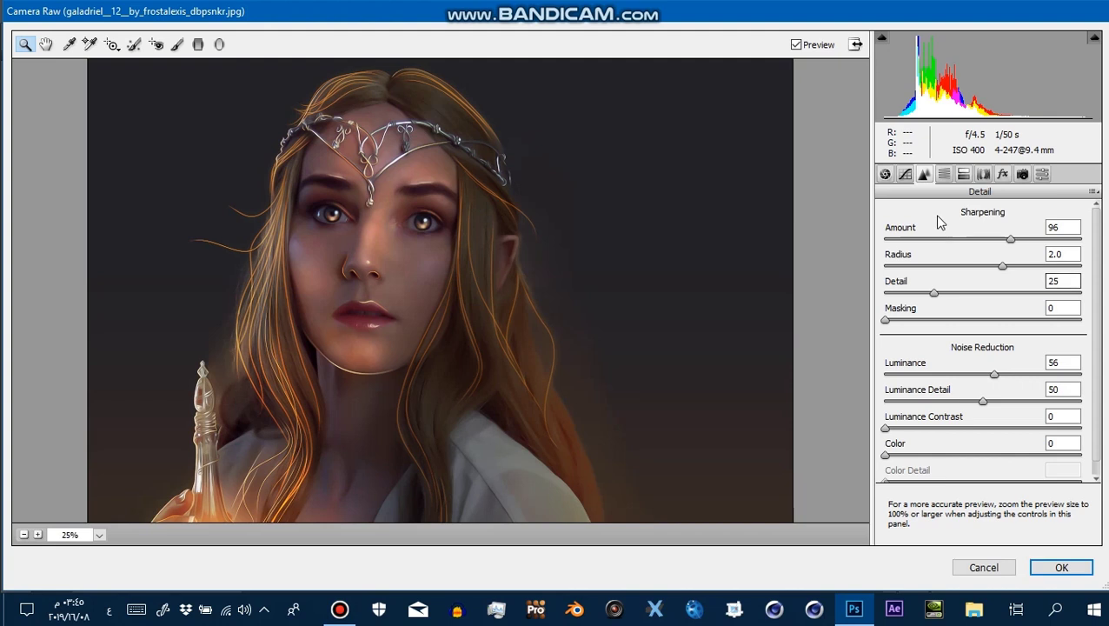
# Add a light film grain of amount 9 in the Effects settings, then view the whole painting
pyautogui.click(388, 244)
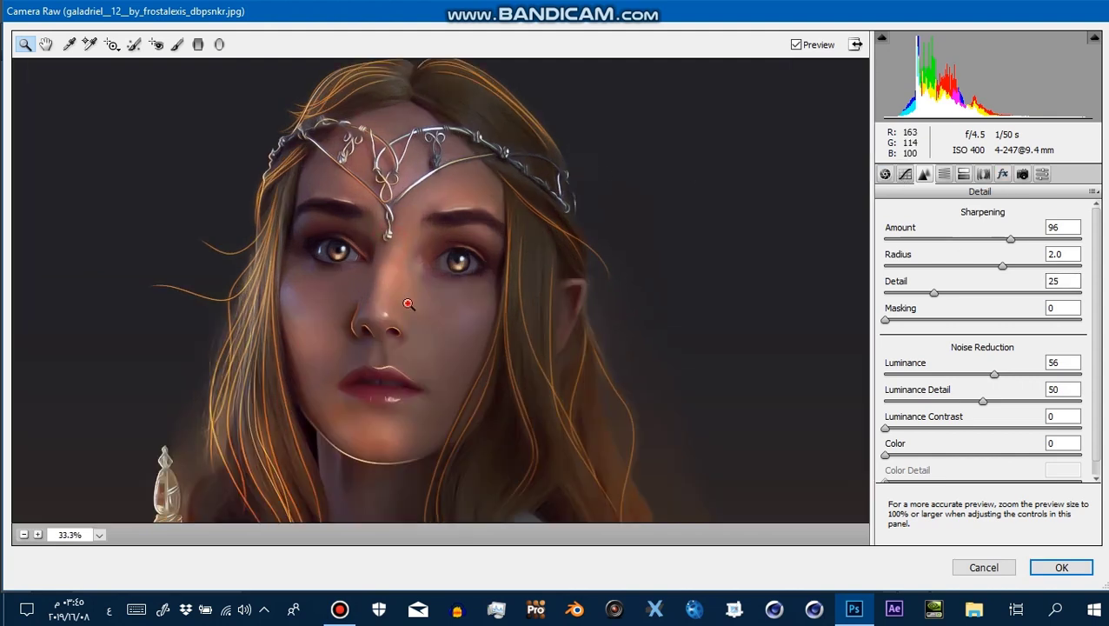
pyautogui.click(404, 302)
pyautogui.click(404, 299)
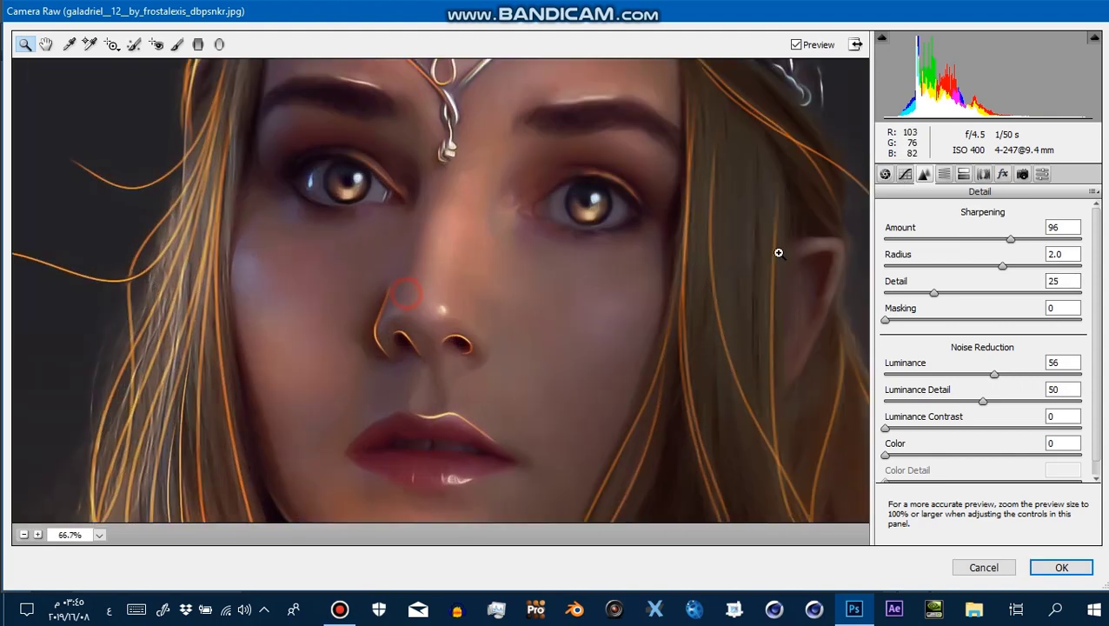
pyautogui.click(1001, 174)
pyautogui.moveTo(898, 243); pyautogui.dragTo(907, 243)
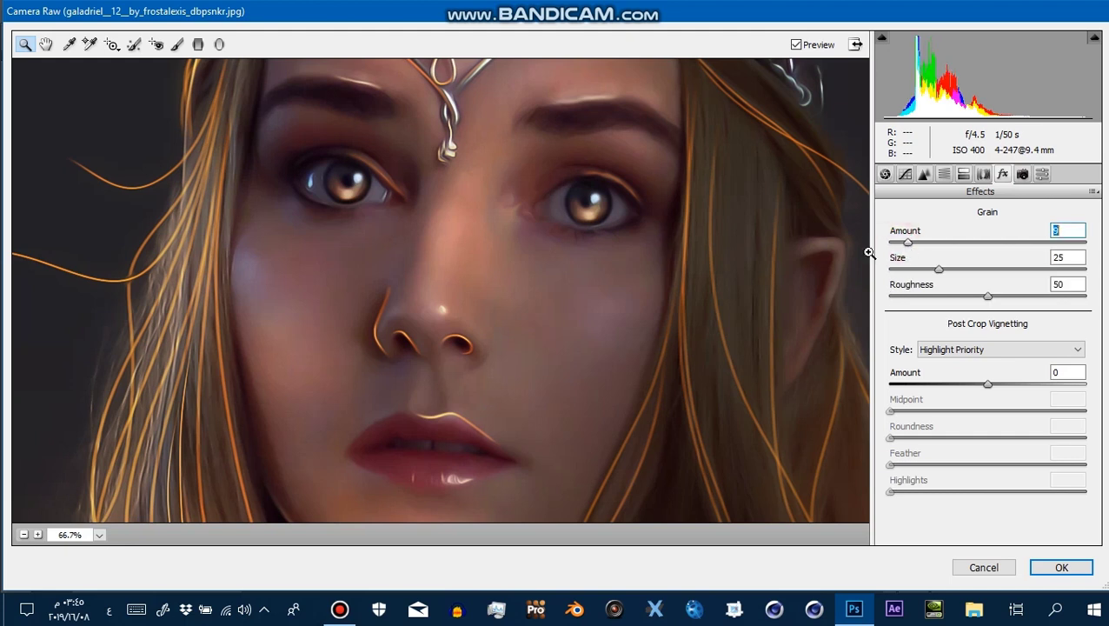
pyautogui.rightClick(492, 285)
pyautogui.click(529, 202)
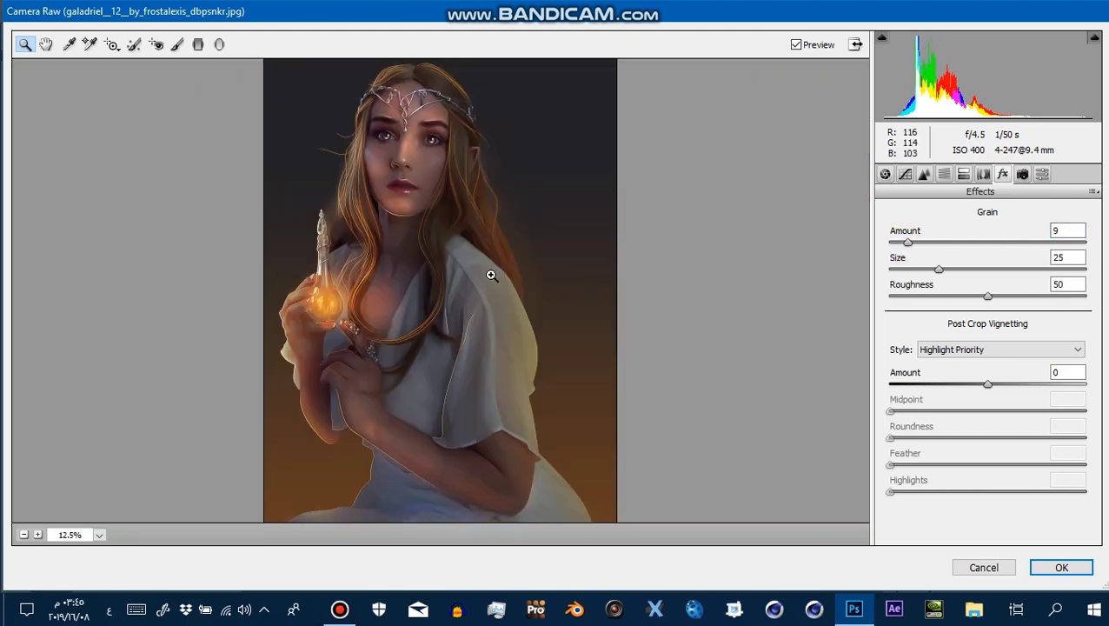
# Brush a local adjustment on the figure: exposure +0.90, contrast +30, shadows +44, clarity −37, sharpness +100
pyautogui.click(177, 44)
pyautogui.moveTo(275, 423); pyautogui.dragTo(231, 428)
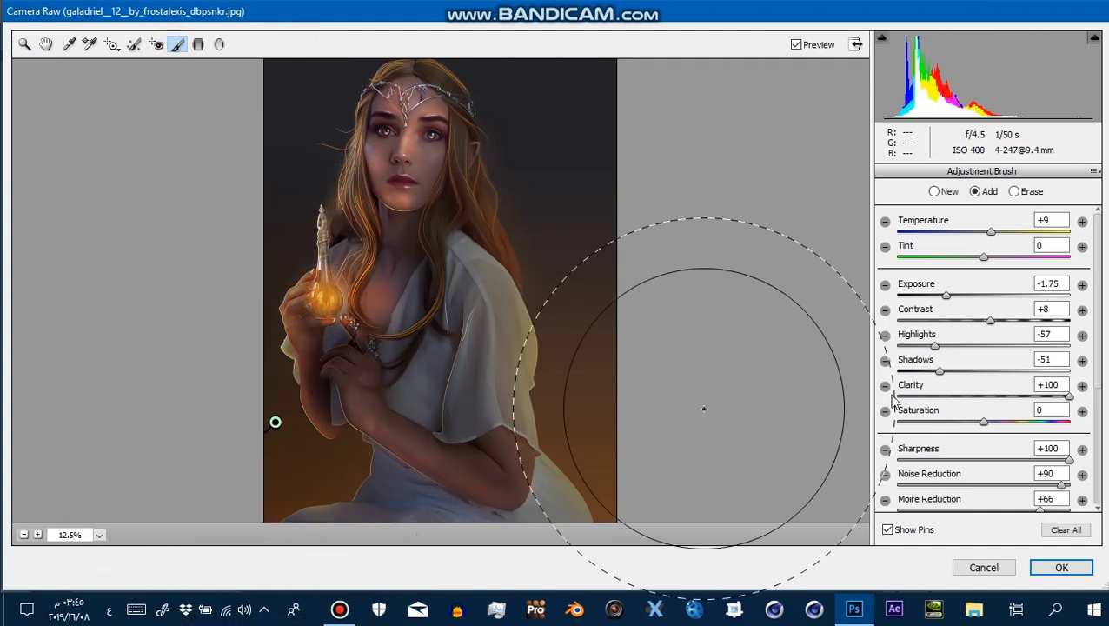
pyautogui.moveTo(946, 296); pyautogui.dragTo(996, 296)
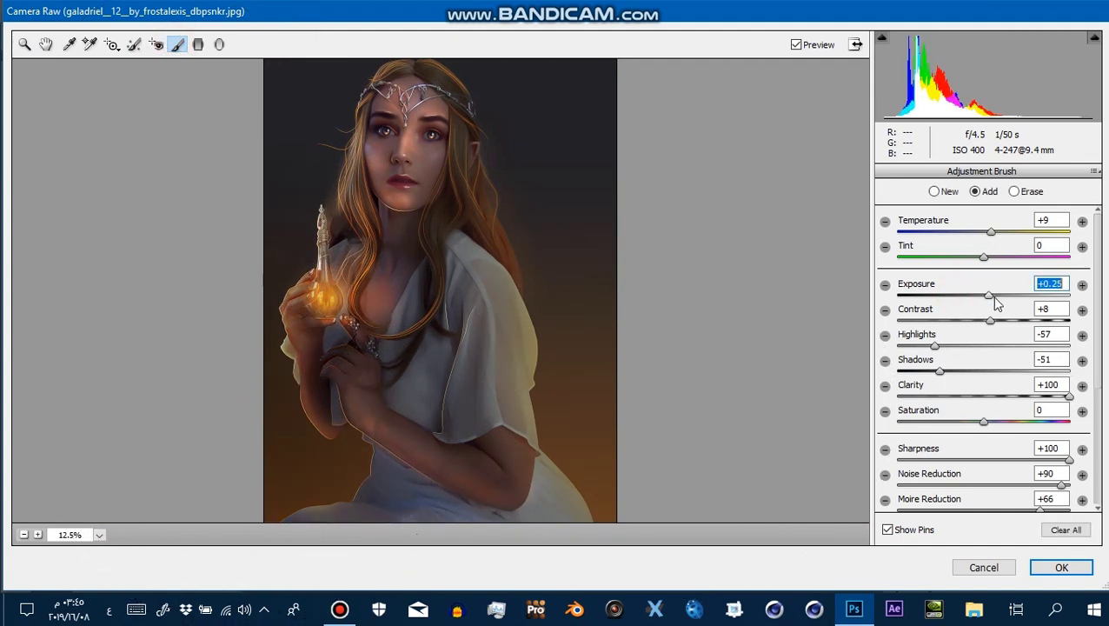
pyautogui.moveTo(990, 332)
pyautogui.mouseDown()
pyautogui.moveTo(967, 366)
pyautogui.moveTo(1005, 358)
pyautogui.mouseUp()
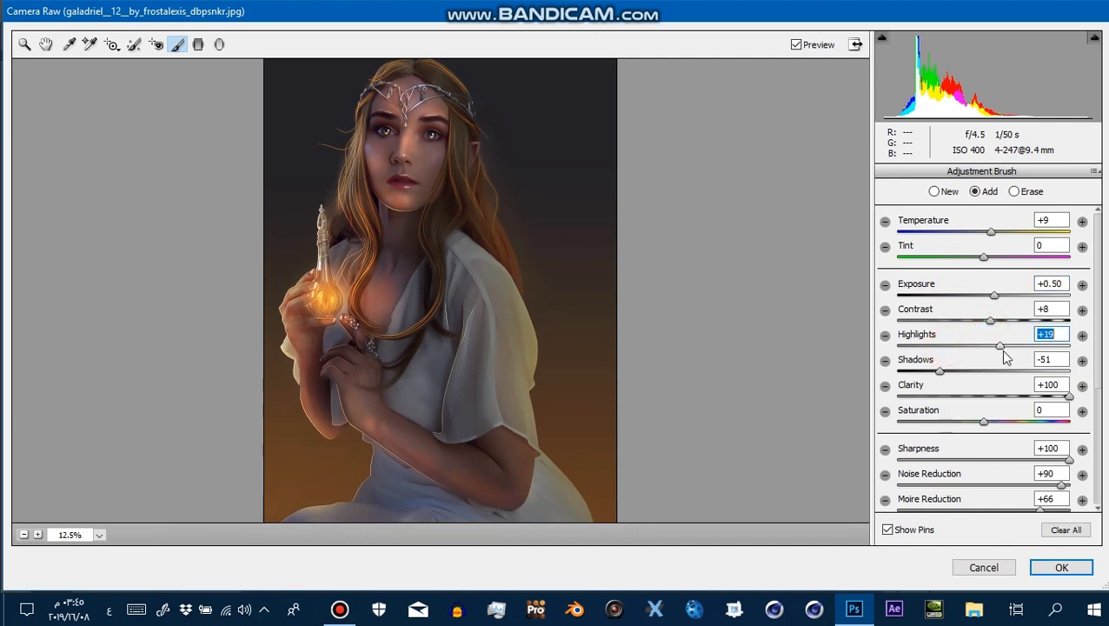
pyautogui.moveTo(945, 375); pyautogui.dragTo(1004, 375)
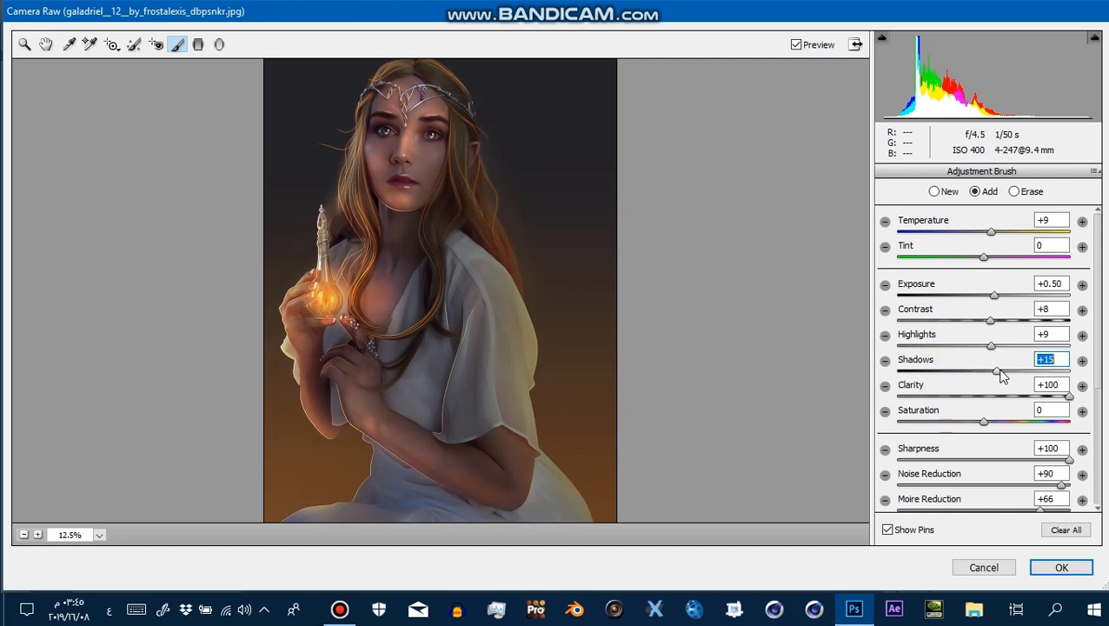
pyautogui.moveTo(1010, 395); pyautogui.dragTo(930, 396)
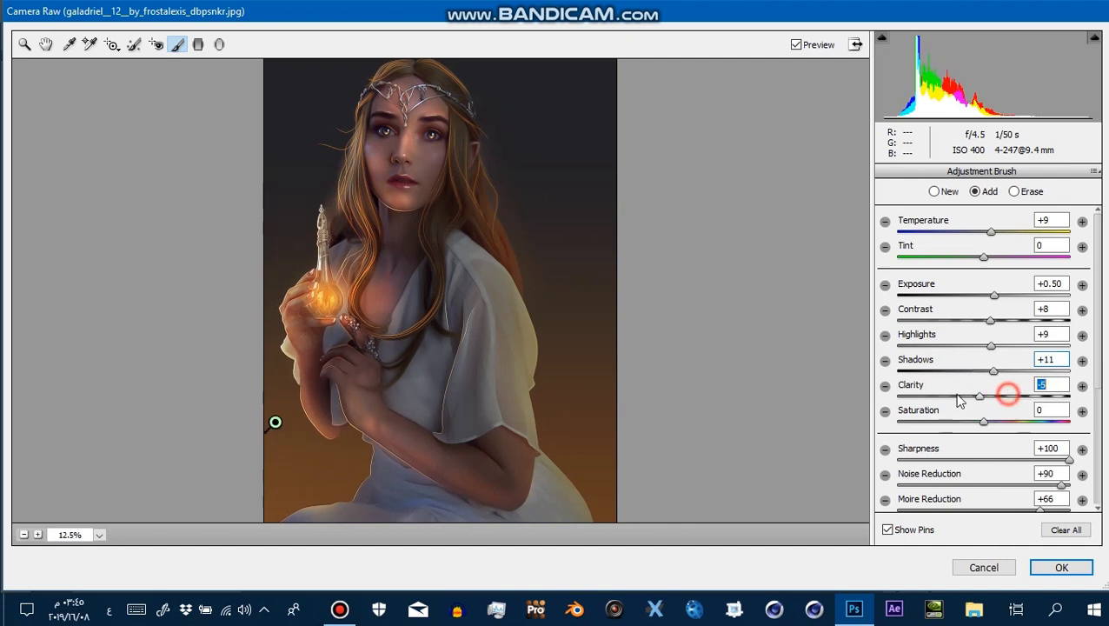
pyautogui.moveTo(994, 296)
pyautogui.mouseDown()
pyautogui.moveTo(1027, 346)
pyautogui.moveTo(1021, 372)
pyautogui.mouseUp()
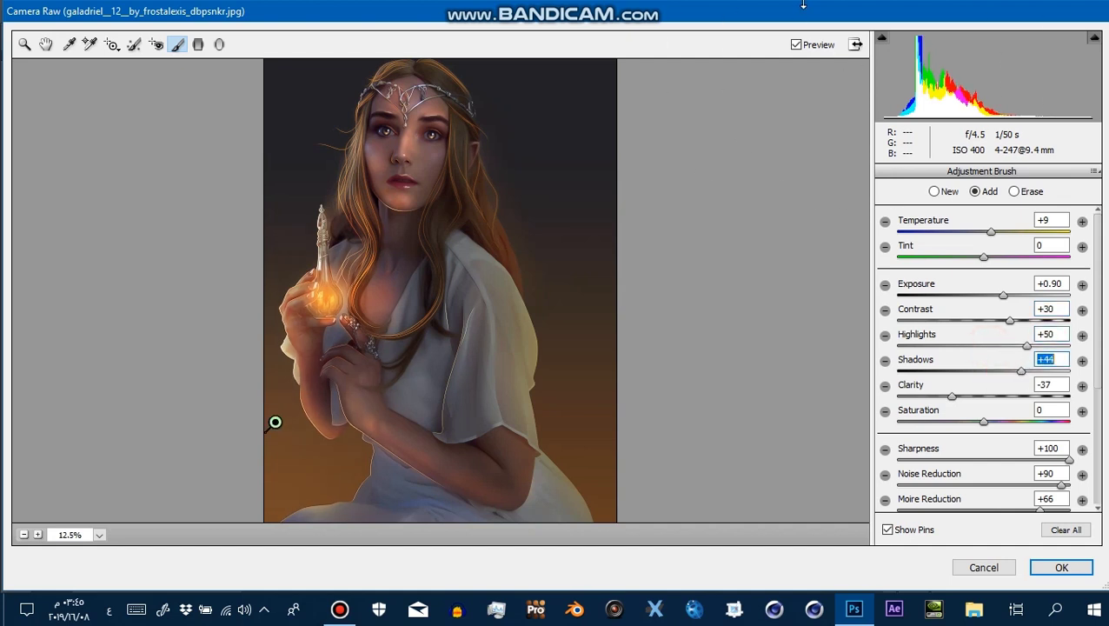
# Toggle the preview repeatedly to compare the local adjustments against the original image
pyautogui.click(798, 48)
pyautogui.click(798, 48)
pyautogui.click(798, 50)
pyautogui.click(798, 48)
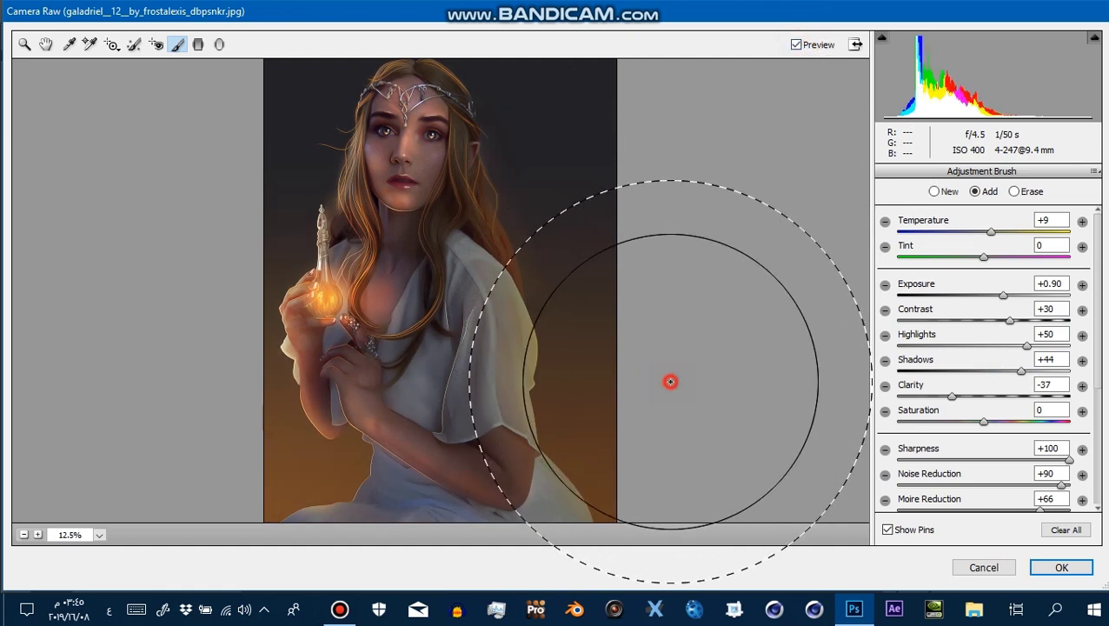
pyautogui.doubleClick(798, 46)
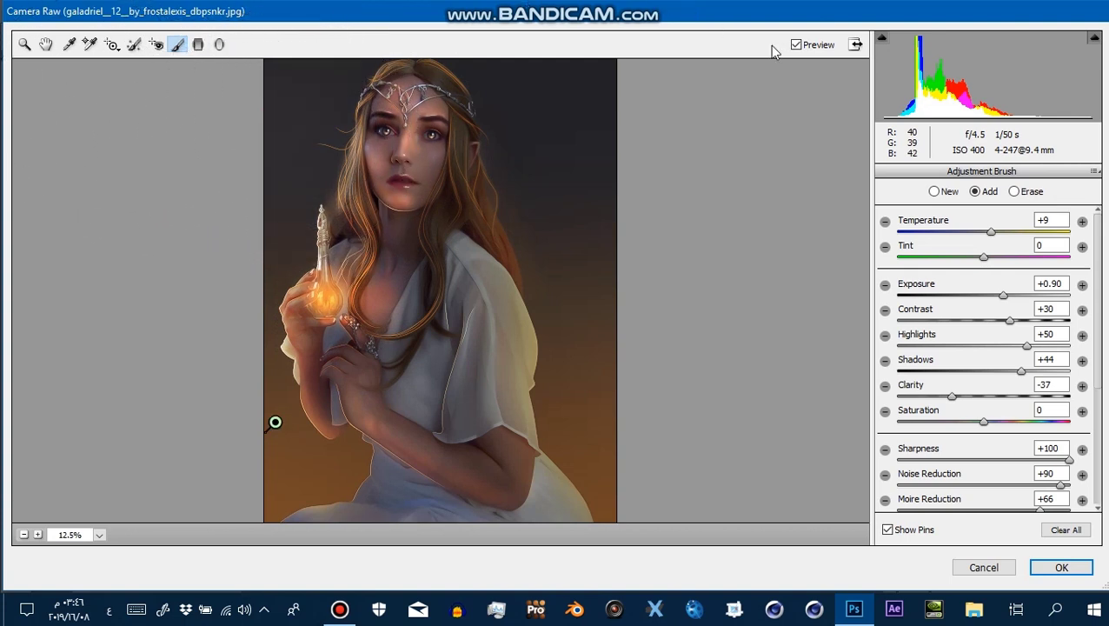
pyautogui.click(798, 44)
pyautogui.click(797, 44)
pyautogui.click(797, 44)
pyautogui.click(797, 44)
pyautogui.click(797, 44)
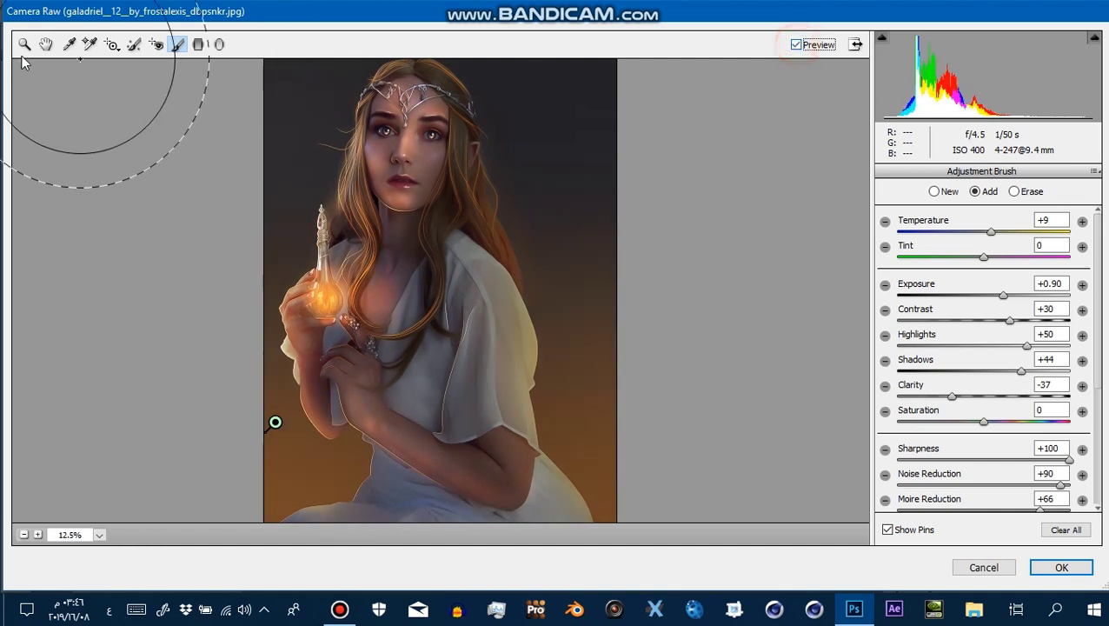
pyautogui.click(24, 44)
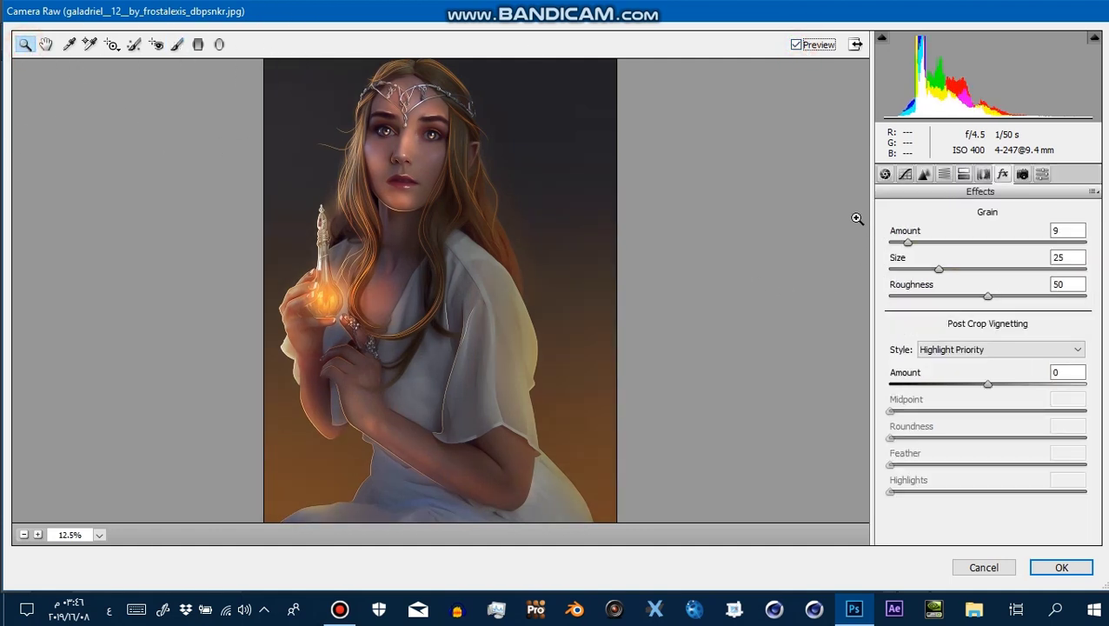
# Set Basic clarity +17, shadows −19, temperature +2 and tint +3, then apply the Camera Raw filter
pyautogui.click(884, 174)
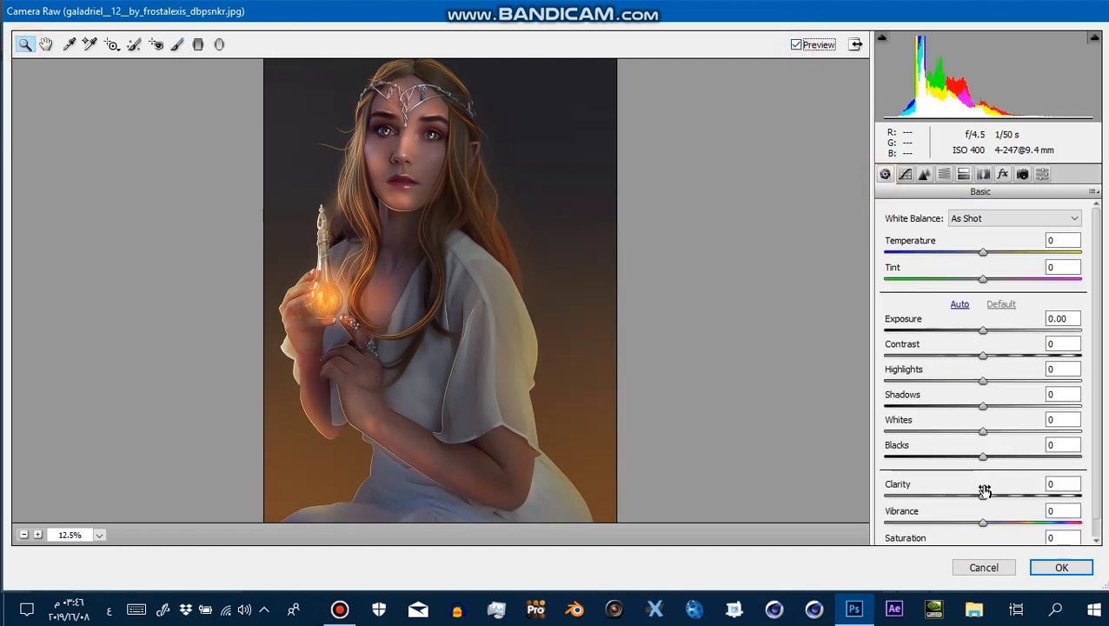
pyautogui.moveTo(984, 497); pyautogui.dragTo(1004, 501)
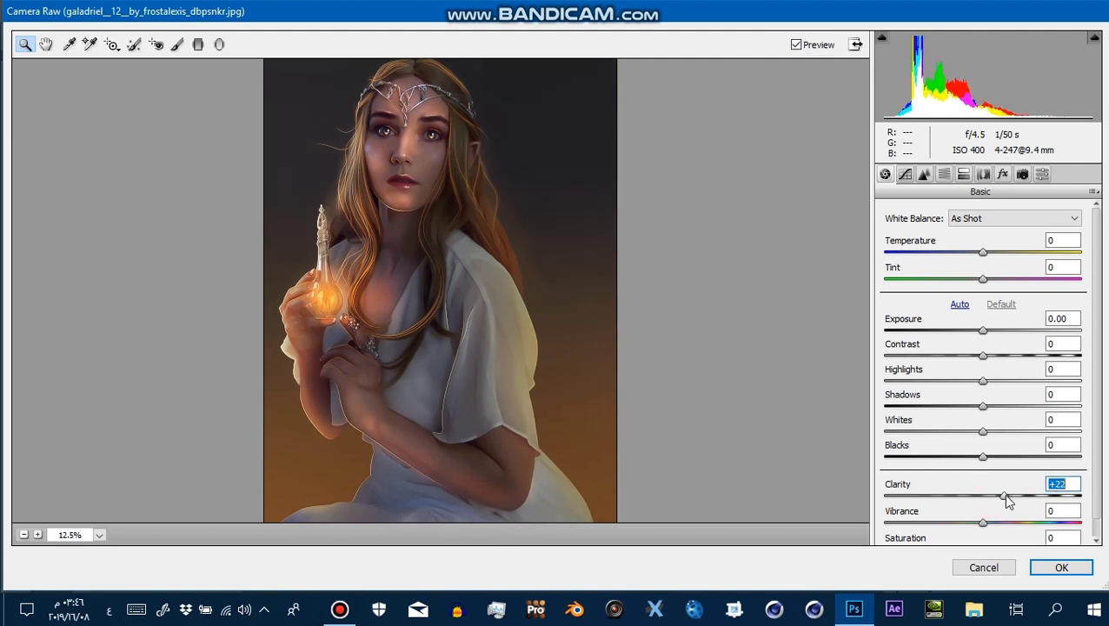
pyautogui.moveTo(982, 406); pyautogui.dragTo(959, 405)
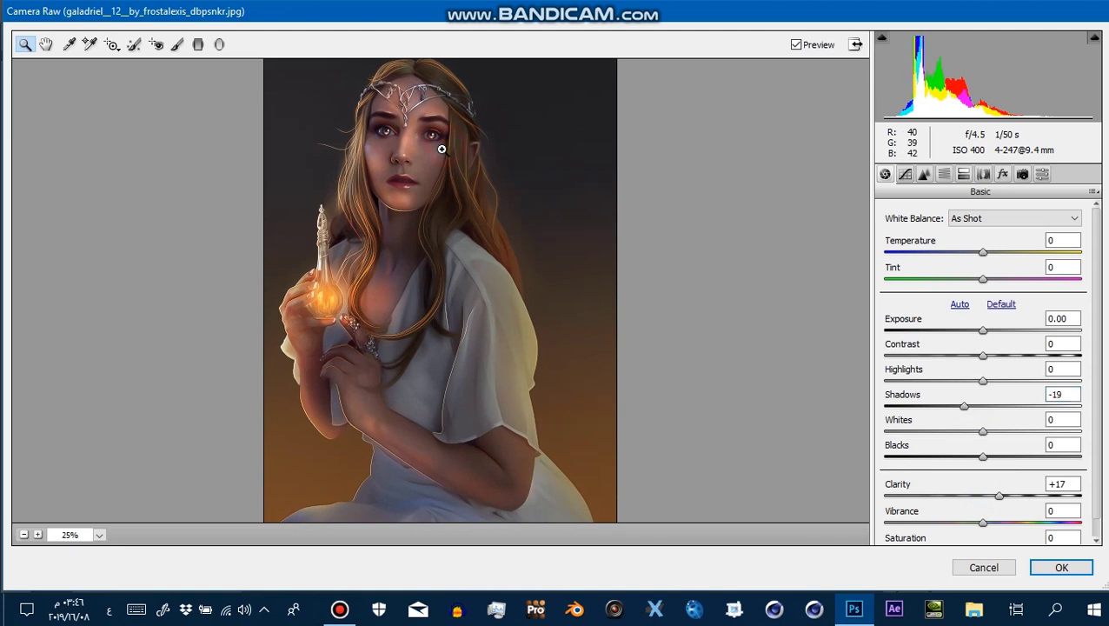
pyautogui.click(429, 201)
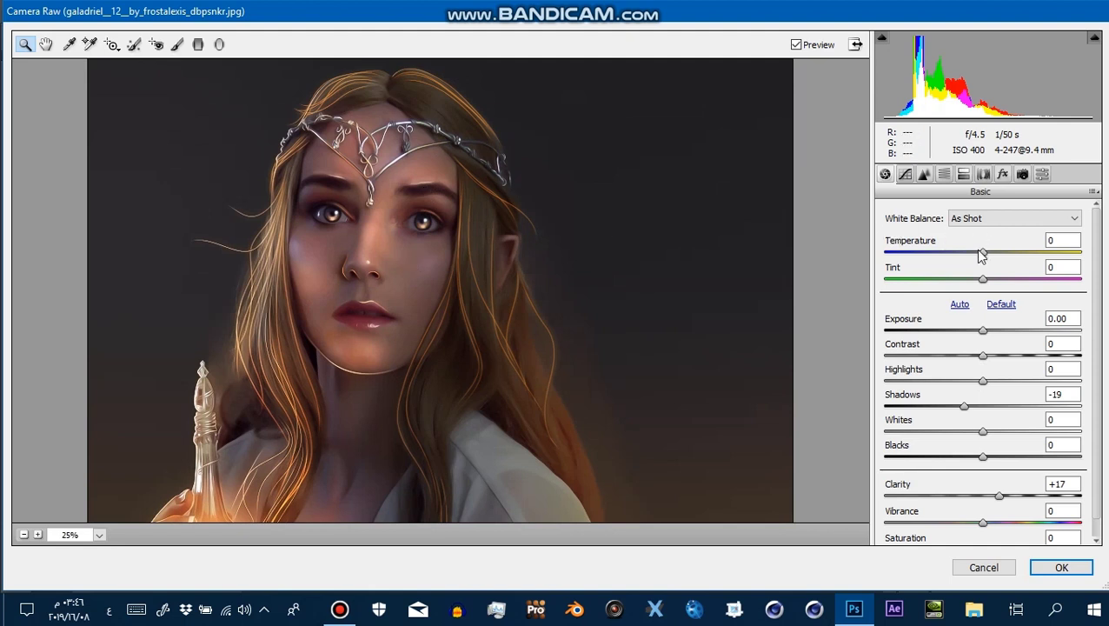
pyautogui.moveTo(986, 252); pyautogui.dragTo(989, 252)
pyautogui.moveTo(926, 267); pyautogui.dragTo(1052, 279)
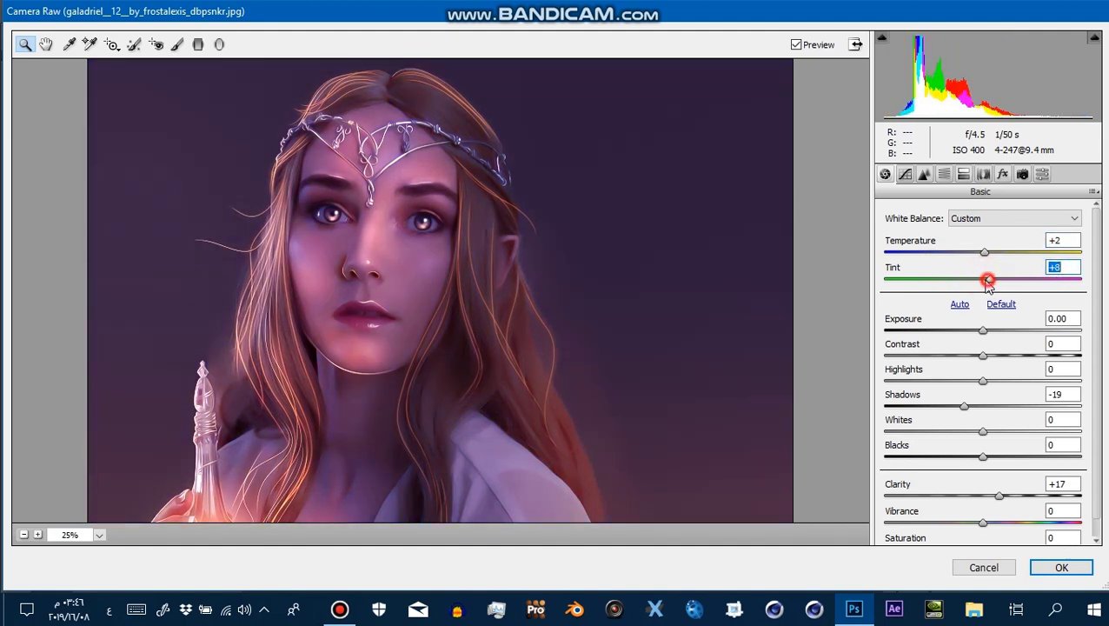
pyautogui.moveTo(992, 280); pyautogui.dragTo(986, 279)
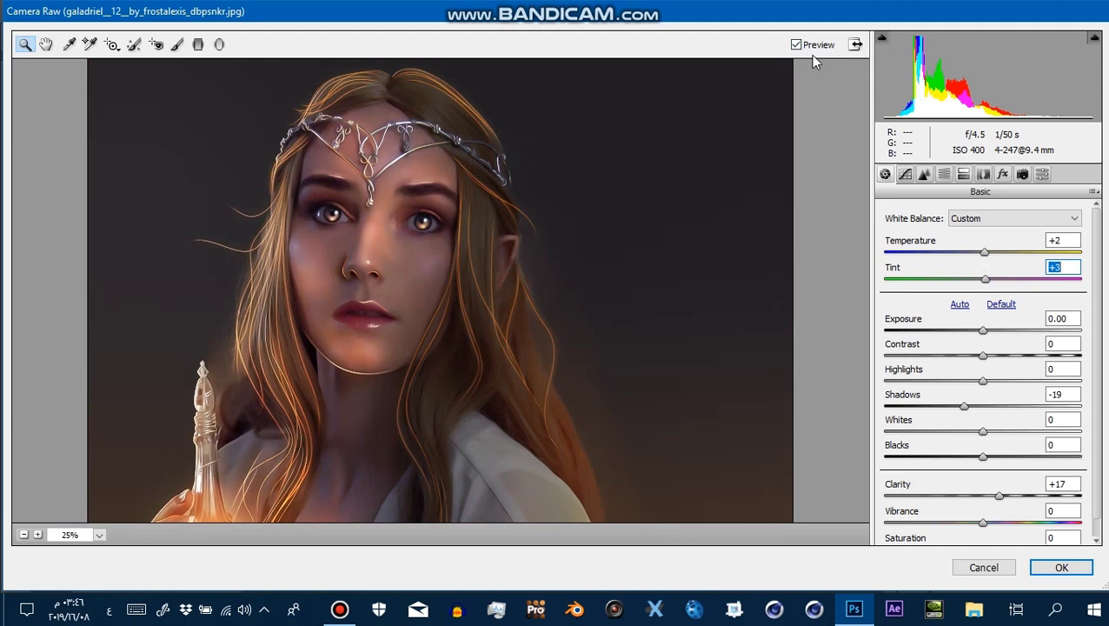
pyautogui.click(1060, 567)
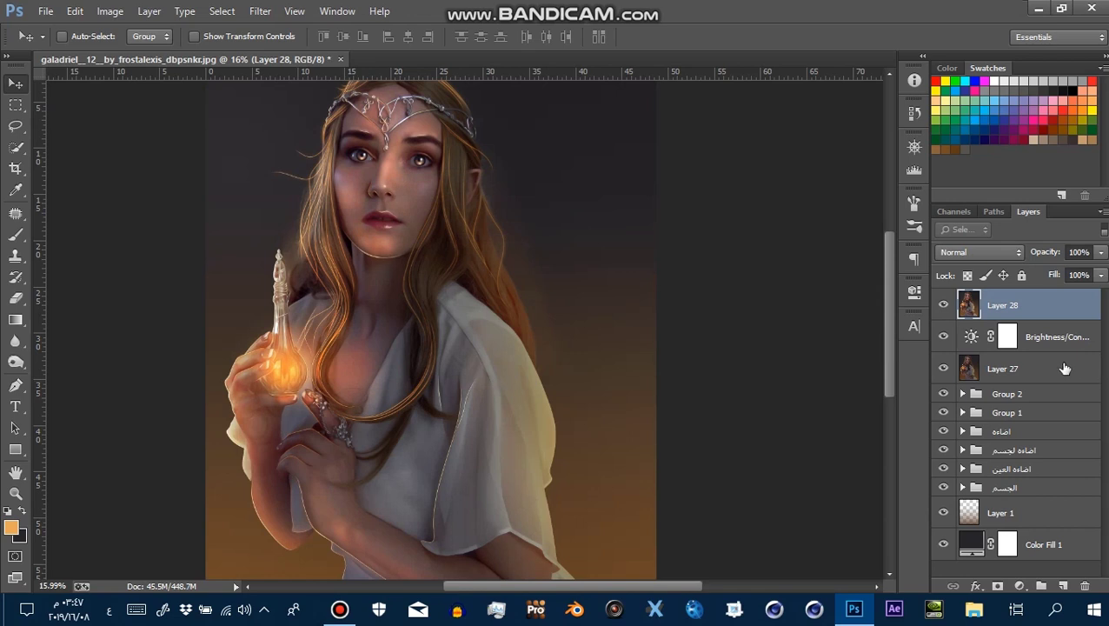
# Duplicate Layer 28 and set the copy's blend mode to Linear Light
pyautogui.hotkey('ctrl', 'j')
pyautogui.click(979, 252)
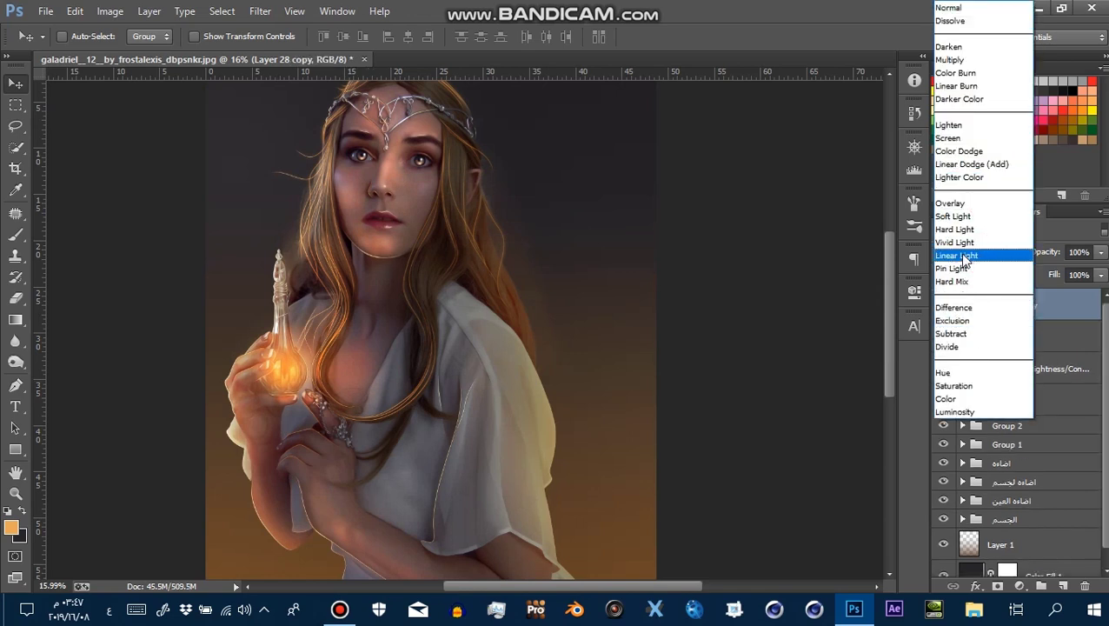
pyautogui.click(963, 255)
# Apply the High Pass filter to the copy after previewing it on hair, cloth and other spots
pyautogui.click(276, 11)
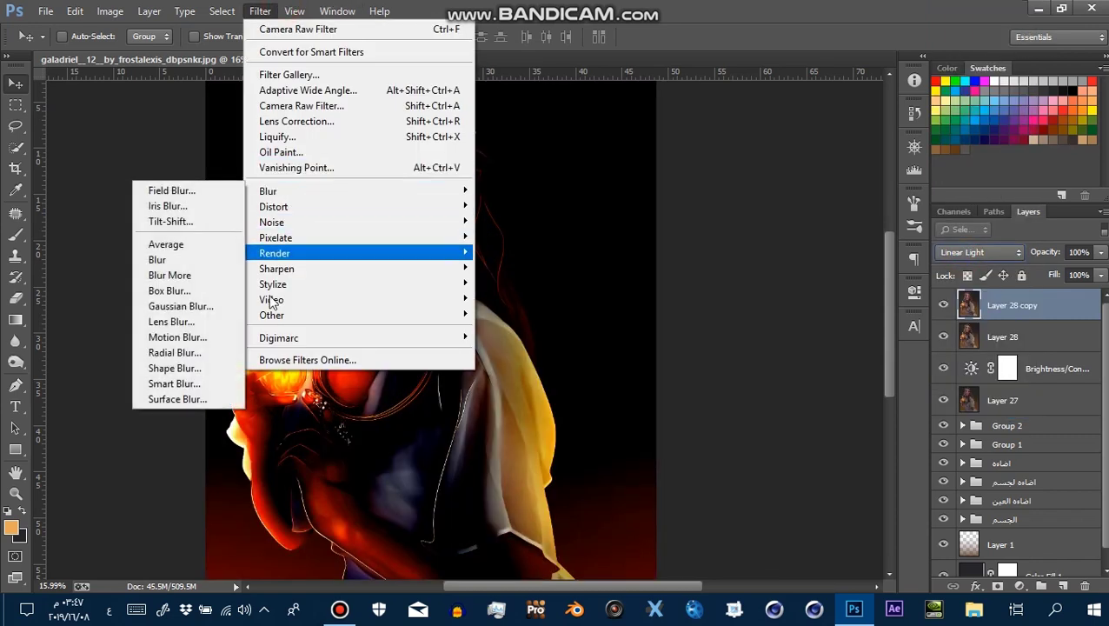
pyautogui.moveTo(271, 314)
pyautogui.click(203, 329)
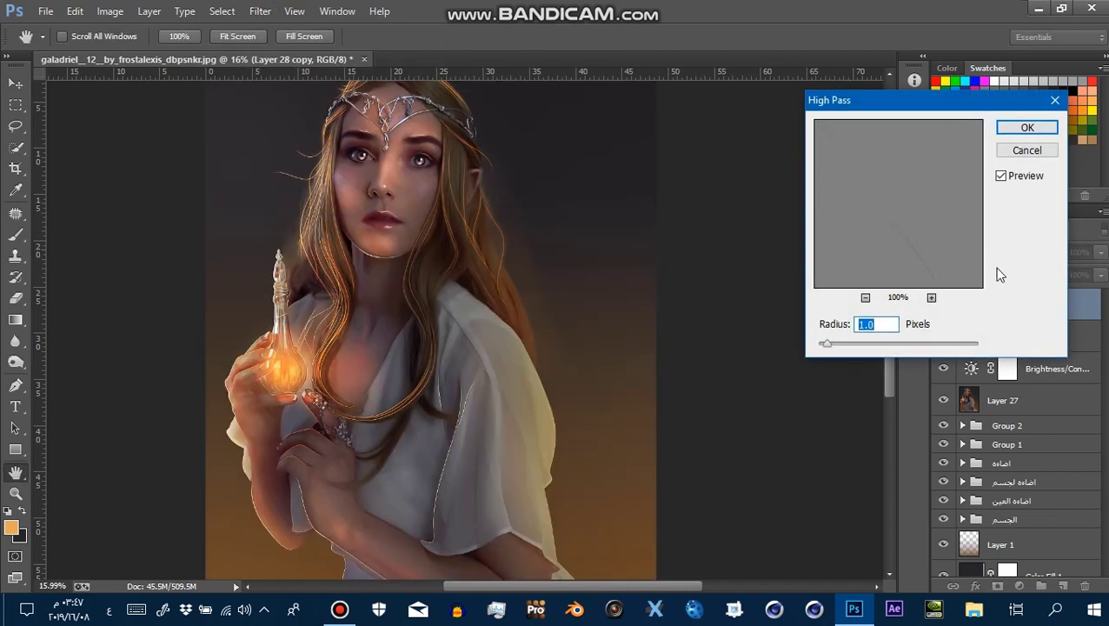
pyautogui.moveTo(948, 246); pyautogui.dragTo(859, 206)
pyautogui.moveTo(916, 173); pyautogui.dragTo(865, 197)
pyautogui.click(772, 324)
pyautogui.click(788, 276)
pyautogui.click(768, 299)
pyautogui.click(712, 314)
pyautogui.click(755, 333)
pyautogui.moveTo(895, 249); pyautogui.dragTo(901, 198)
pyautogui.click(1018, 129)
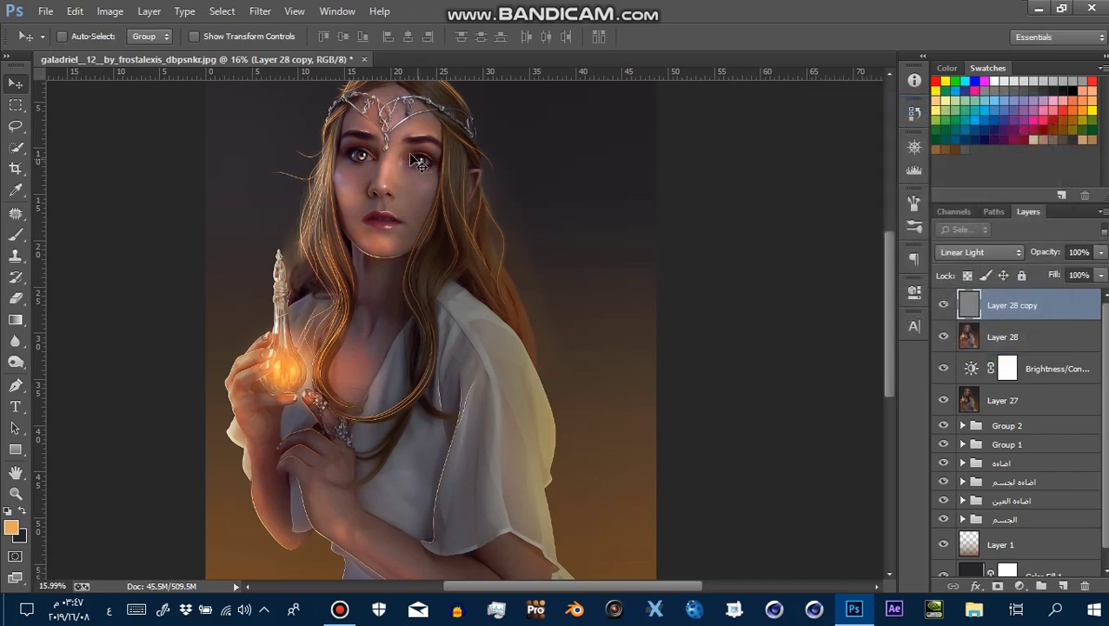
# Zoom in on the eyes and tiara, toggling the sharpening layer to compare its effect
pyautogui.press('z')
pyautogui.moveTo(418, 163); pyautogui.dragTo(789, 285)
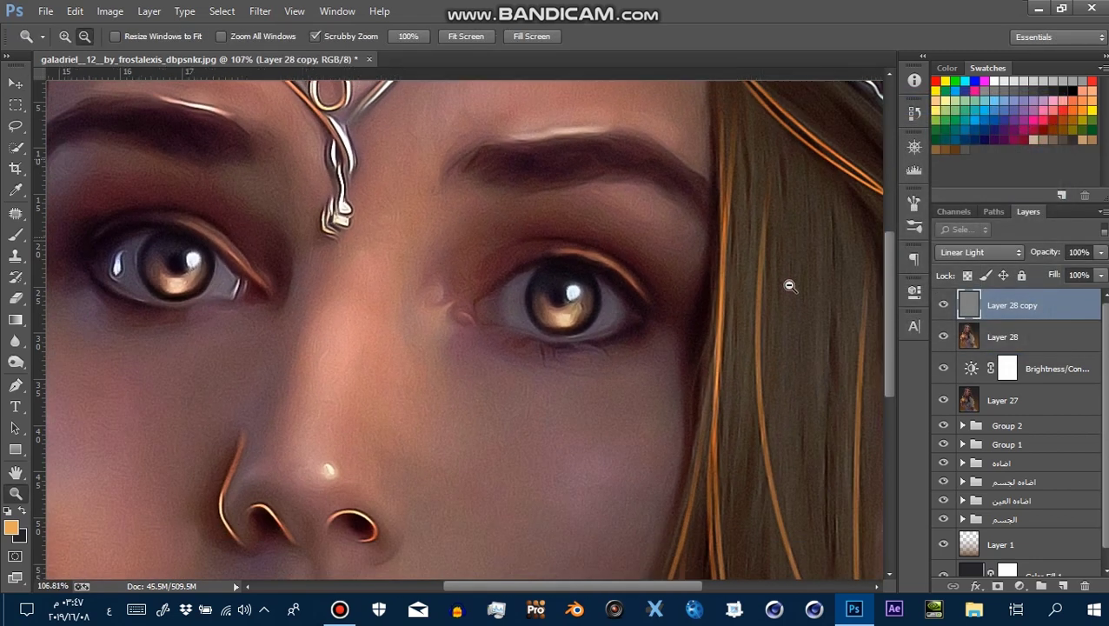
pyautogui.click(943, 305)
pyautogui.click(943, 305)
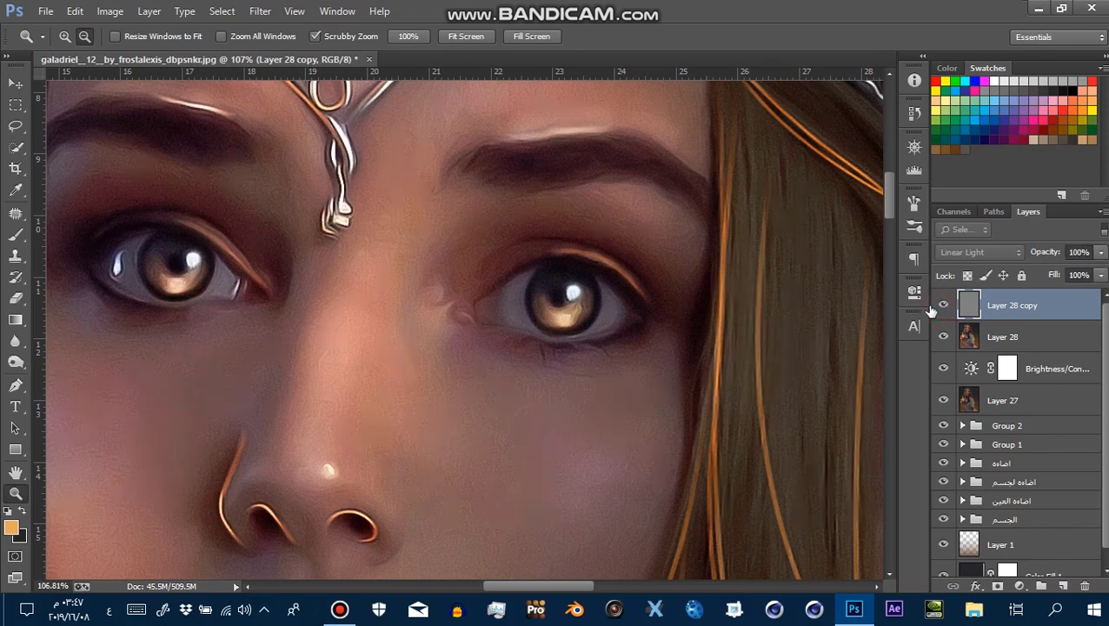
pyautogui.moveTo(486, 379); pyautogui.dragTo(389, 347)
pyautogui.moveTo(469, 278)
pyautogui.mouseDown()
pyautogui.moveTo(600, 346)
pyautogui.moveTo(487, 330)
pyautogui.mouseUp()
pyautogui.moveTo(440, 254); pyautogui.dragTo(470, 253)
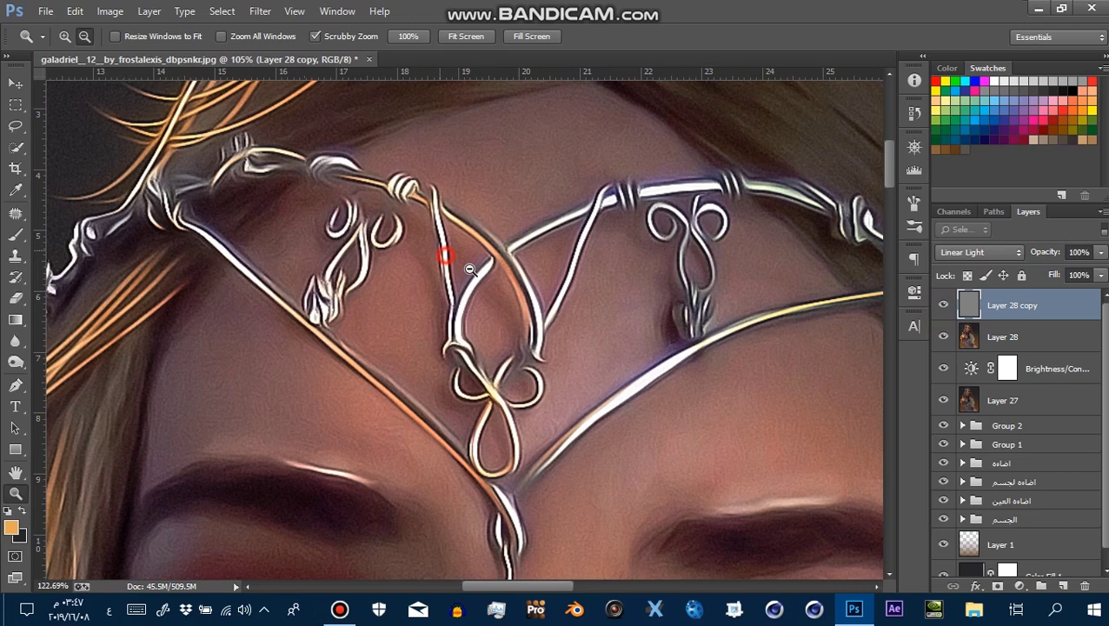
pyautogui.click(943, 305)
pyautogui.click(943, 305)
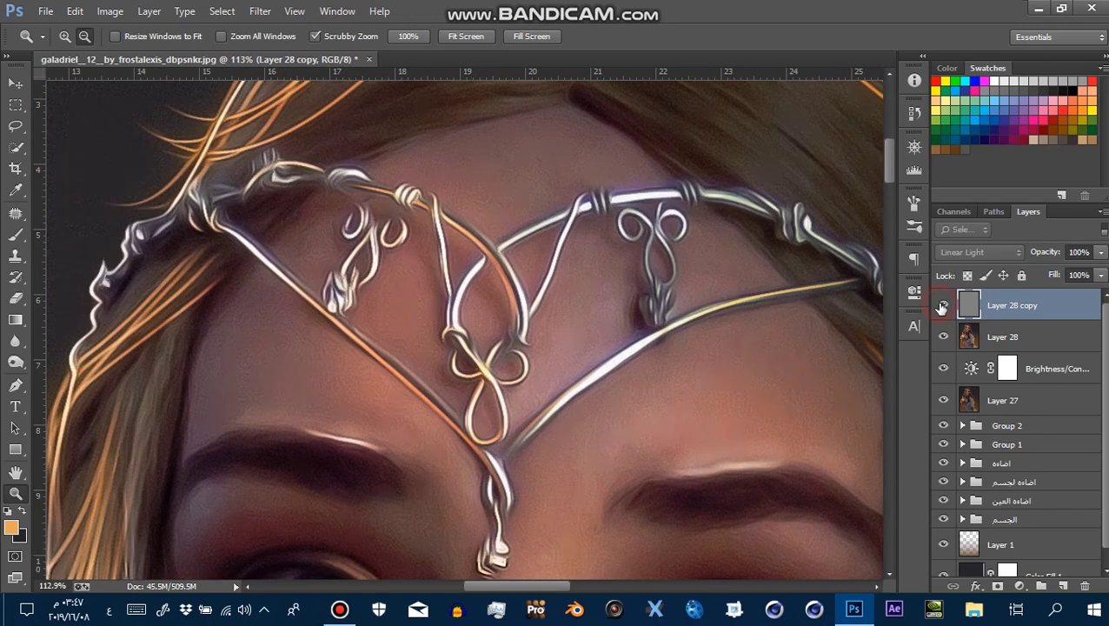
pyautogui.moveTo(432, 337)
pyautogui.mouseDown()
pyautogui.moveTo(442, 296)
pyautogui.moveTo(533, 230)
pyautogui.moveTo(414, 186)
pyautogui.moveTo(495, 210)
pyautogui.mouseUp()
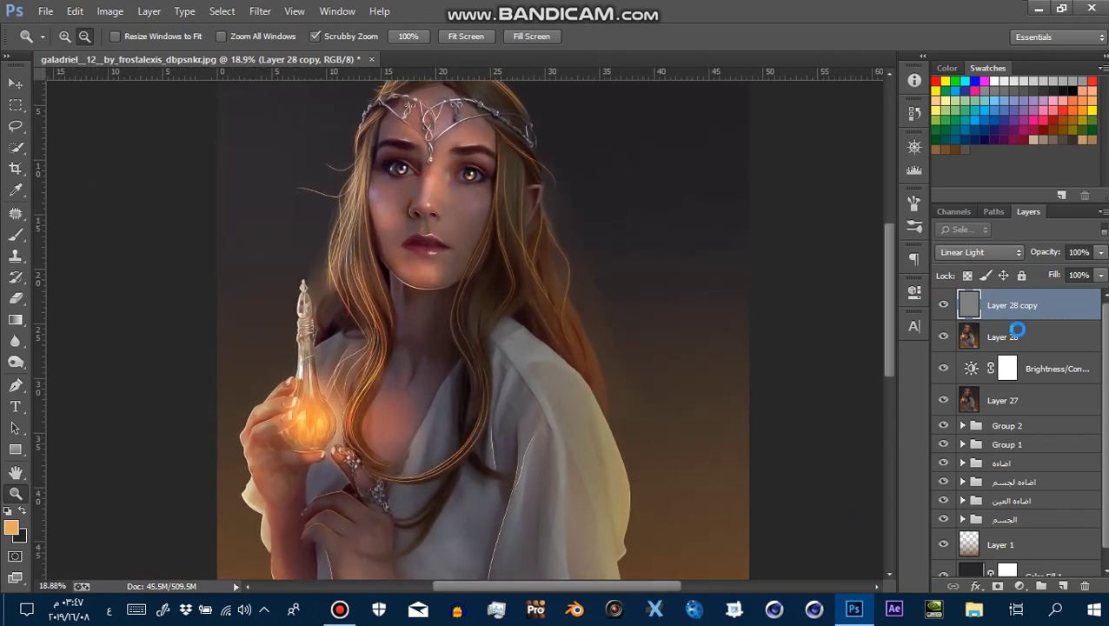
# Stamp visible layers into Layer 29, blend it as Soft Light at 20% opacity, and compare
pyautogui.hotkey('ctrl', 'shift', 'alt', 'e')
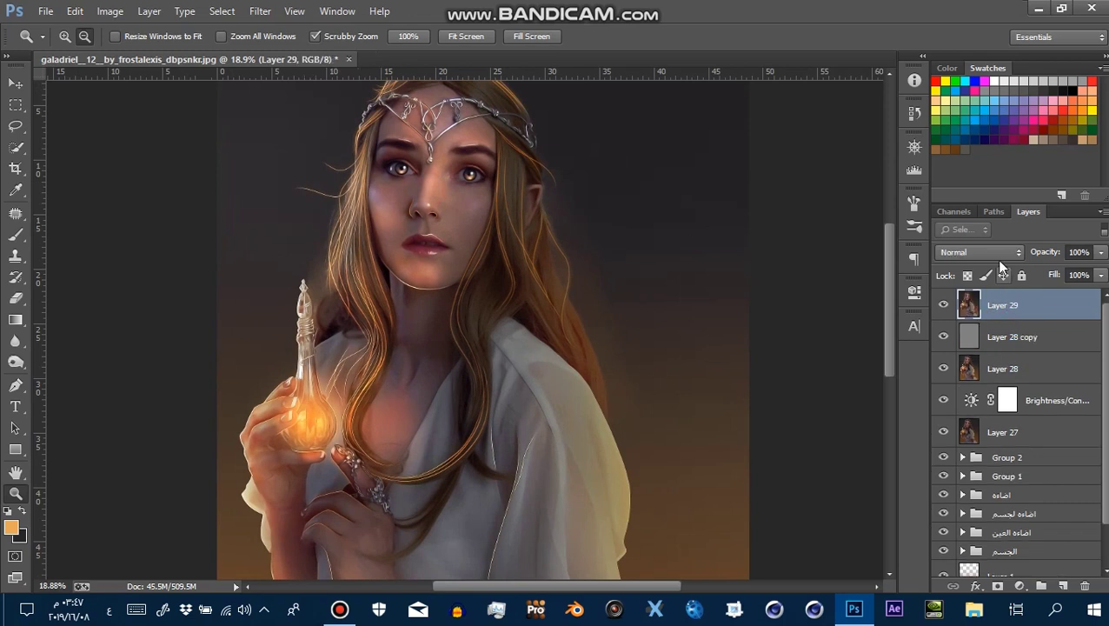
pyautogui.click(991, 252)
pyautogui.click(985, 246)
pyautogui.click(985, 251)
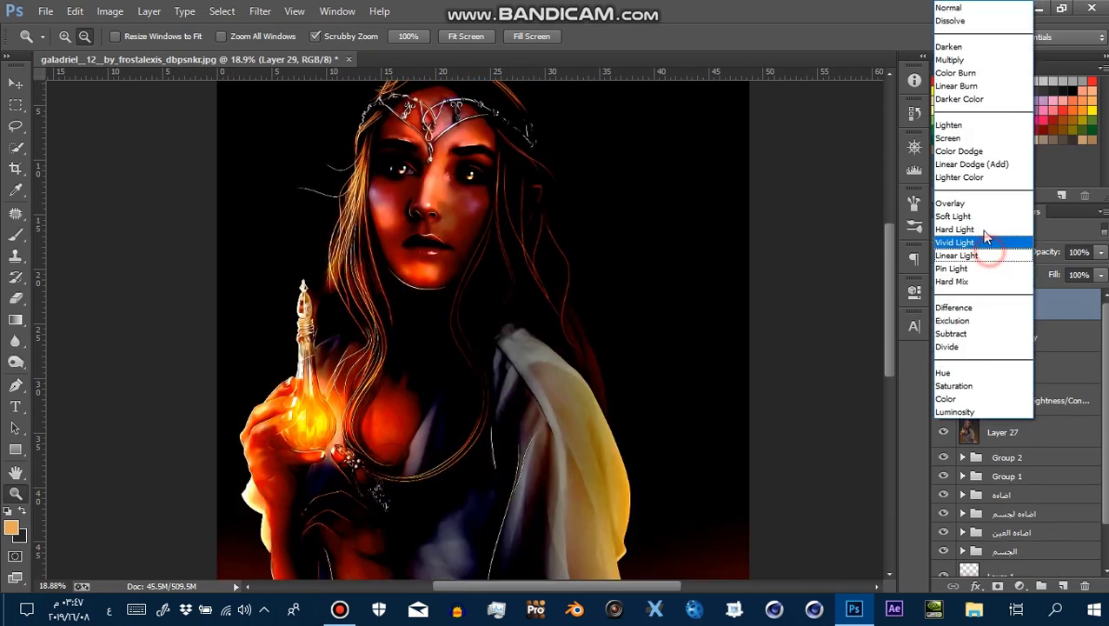
pyautogui.click(975, 216)
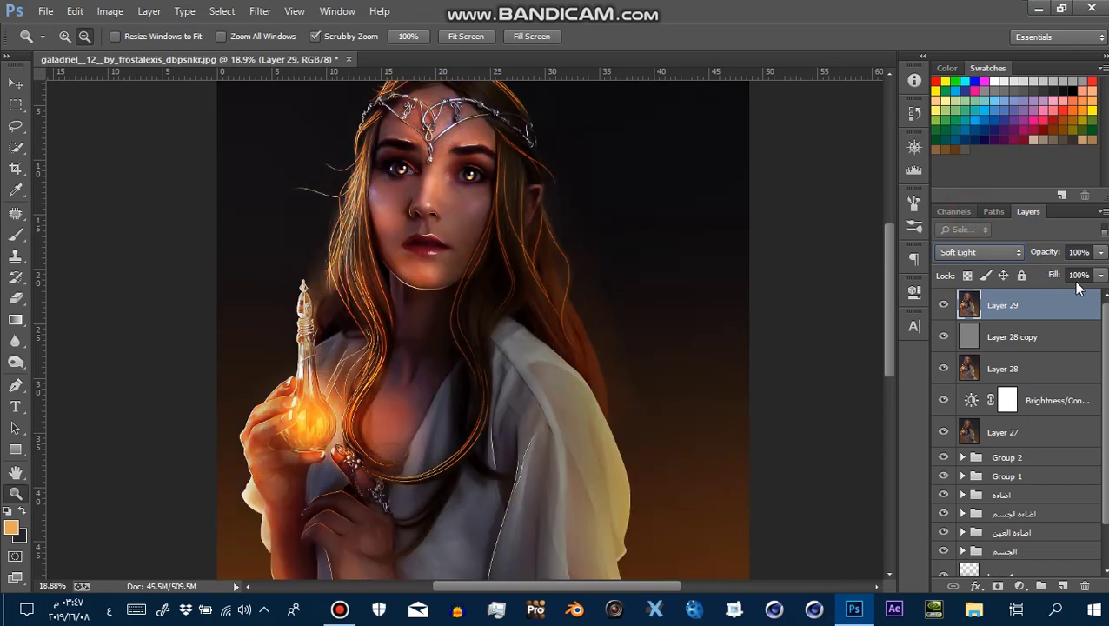
pyautogui.click(1100, 253)
pyautogui.moveTo(1039, 273); pyautogui.dragTo(1035, 274)
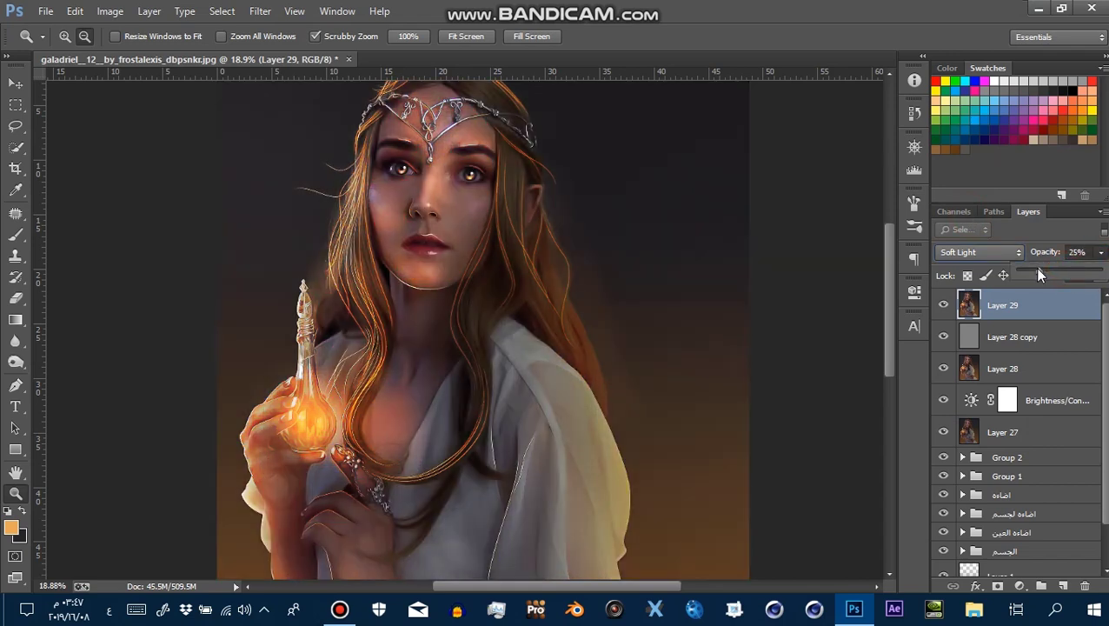
pyautogui.click(1075, 252)
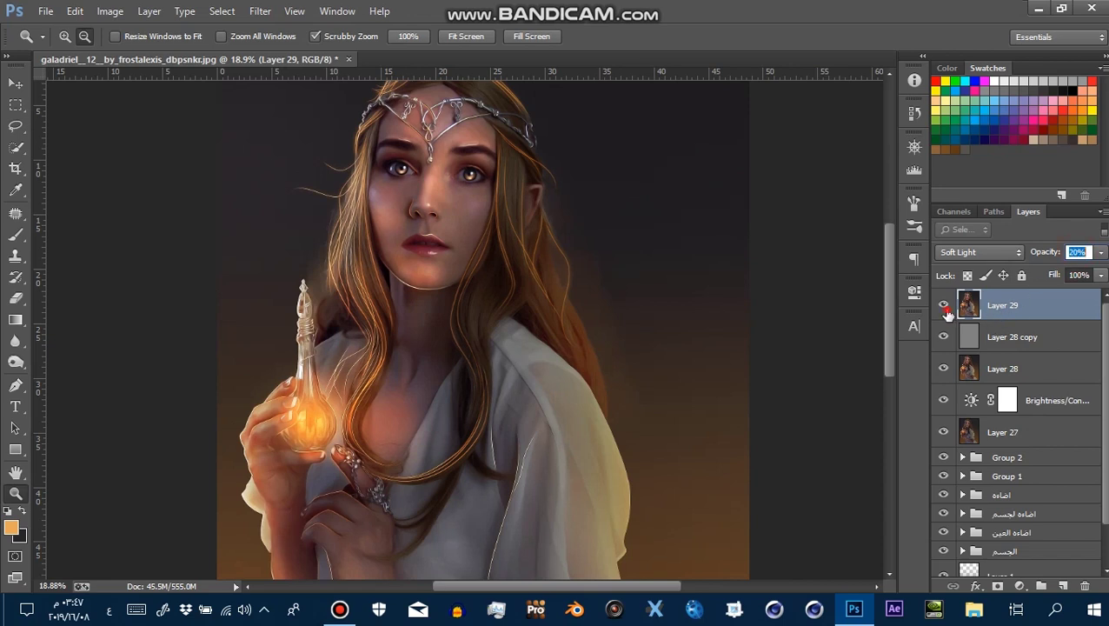
pyautogui.click(944, 309)
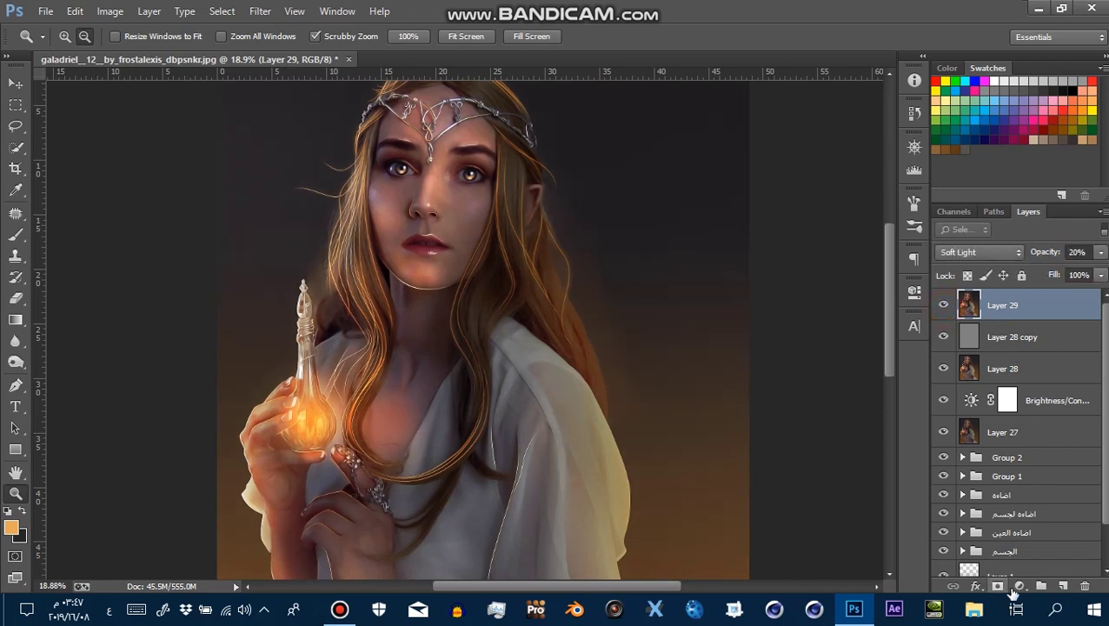
# Add a Hue/Saturation adjustment layer with saturation −13 and toggle it to compare
pyautogui.click(1019, 587)
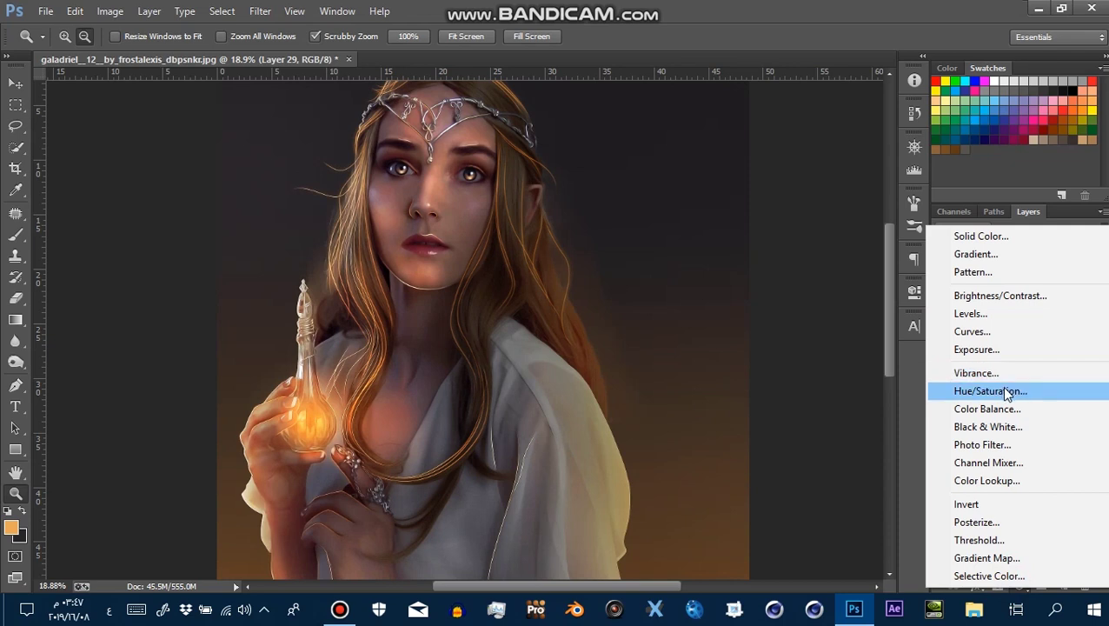
pyautogui.click(999, 391)
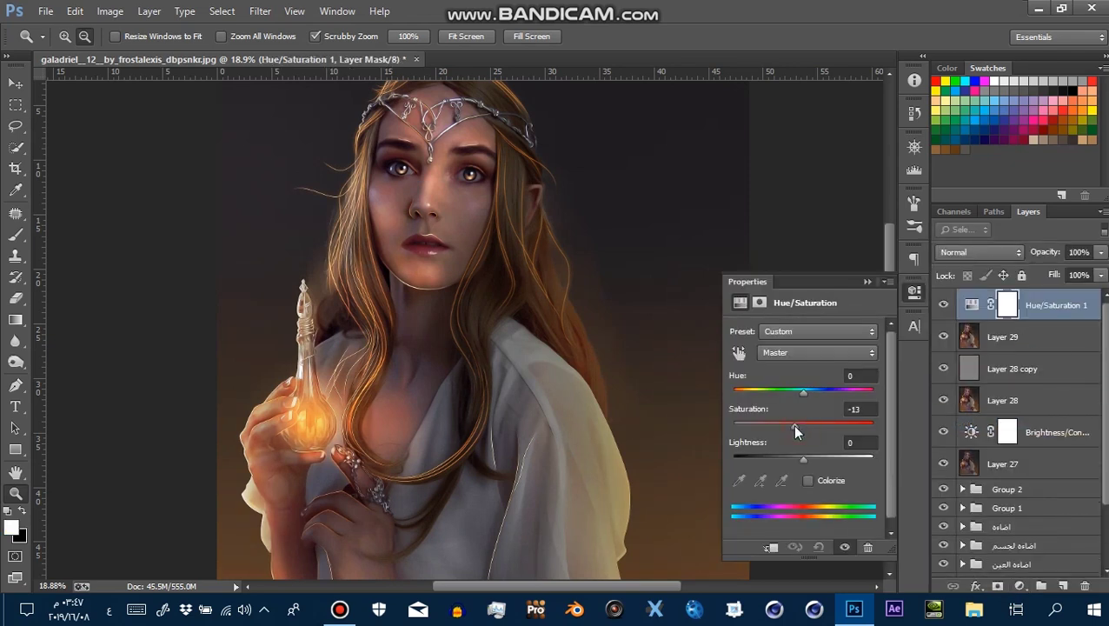
pyautogui.click(944, 306)
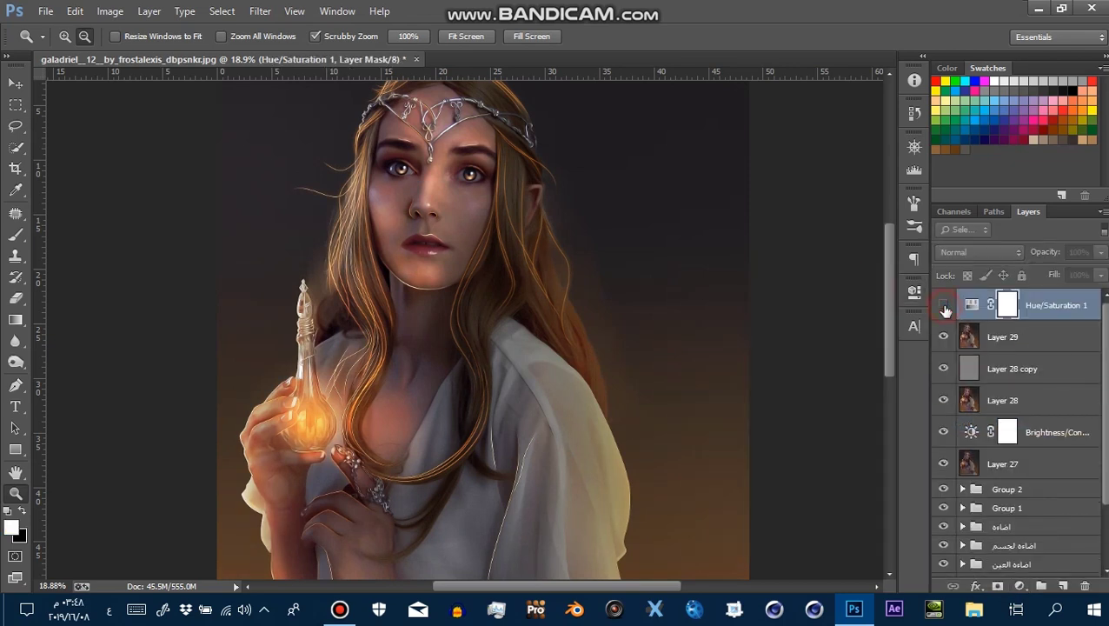
pyautogui.moveTo(410, 231)
pyautogui.mouseDown()
pyautogui.moveTo(428, 246)
pyautogui.moveTo(459, 173)
pyautogui.mouseUp()
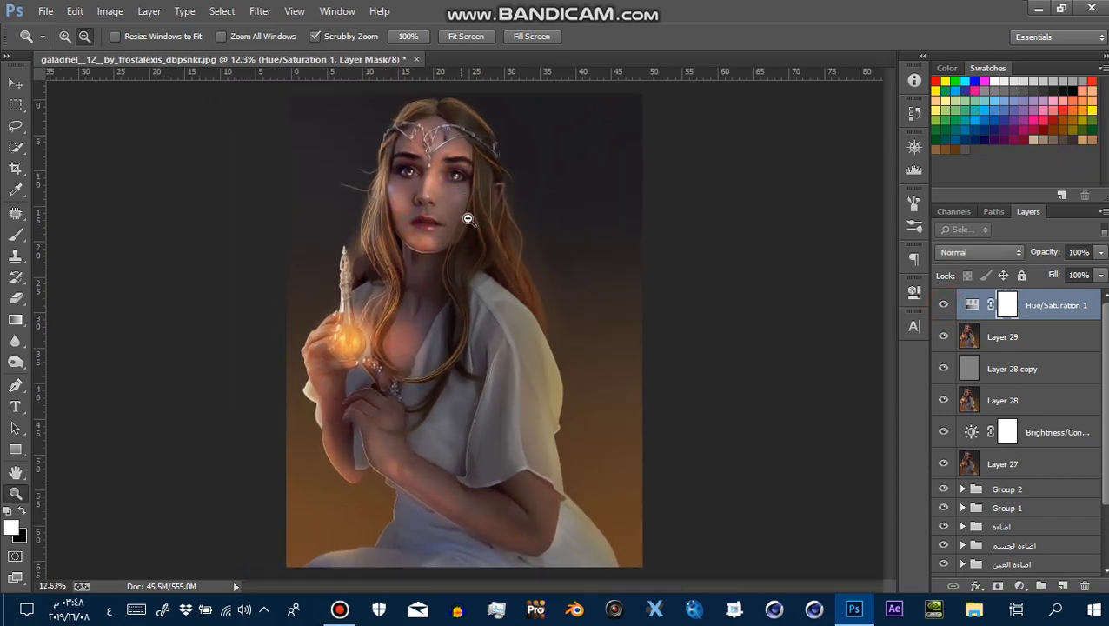
pyautogui.moveTo(468, 219); pyautogui.dragTo(473, 215)
# Zoom and pan across the face and full portrait to check the desaturated result
pyautogui.click(14, 85)
pyautogui.press('z')
pyautogui.moveTo(383, 190)
pyautogui.mouseDown()
pyautogui.moveTo(465, 367)
pyautogui.moveTo(455, 364)
pyautogui.mouseUp()
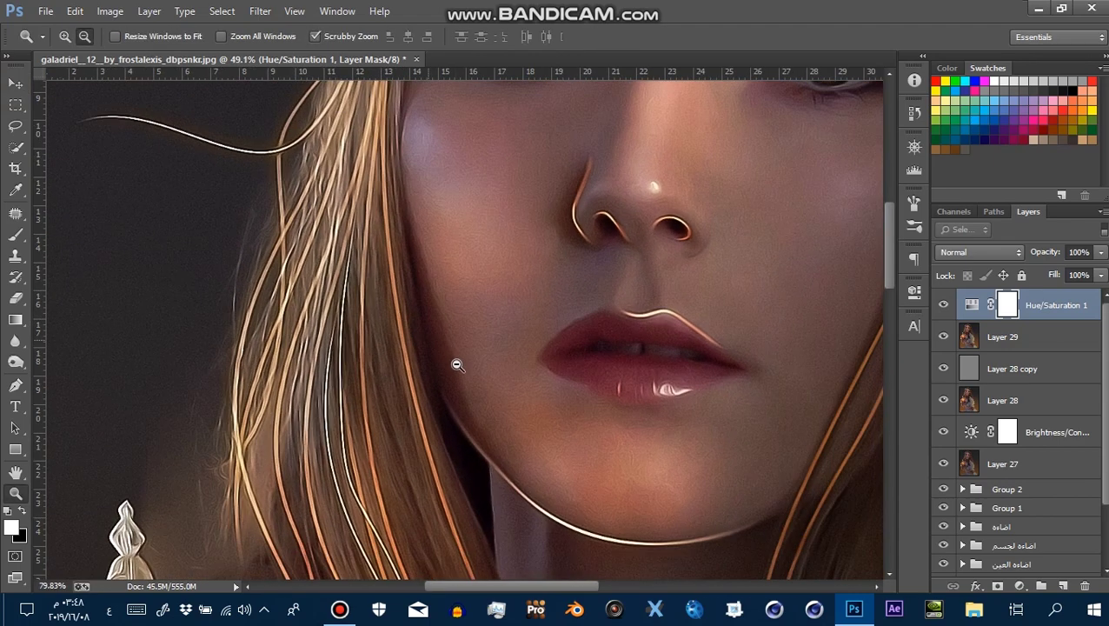
pyautogui.press('v')
pyautogui.moveTo(405, 409); pyautogui.dragTo(452, 238)
pyautogui.press('z')
pyautogui.moveTo(465, 391)
pyautogui.mouseDown()
pyautogui.moveTo(408, 512)
pyautogui.moveTo(437, 419)
pyautogui.mouseUp()
pyautogui.moveTo(483, 279)
pyautogui.mouseDown()
pyautogui.moveTo(510, 298)
pyautogui.moveTo(487, 234)
pyautogui.mouseUp()
pyautogui.press('v')
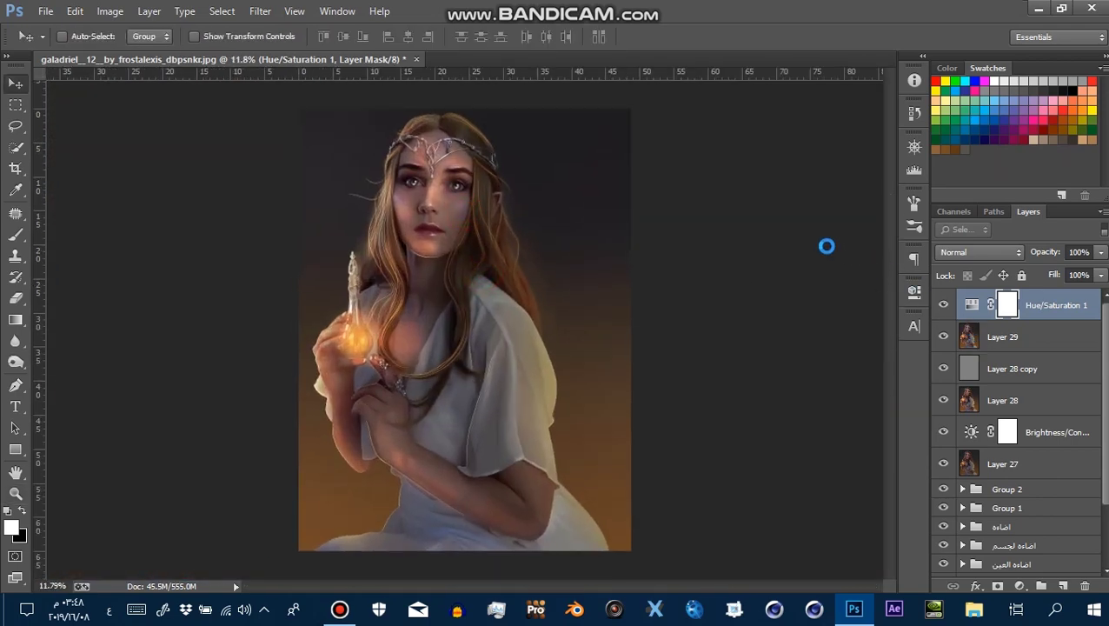
pyautogui.click(260, 12)
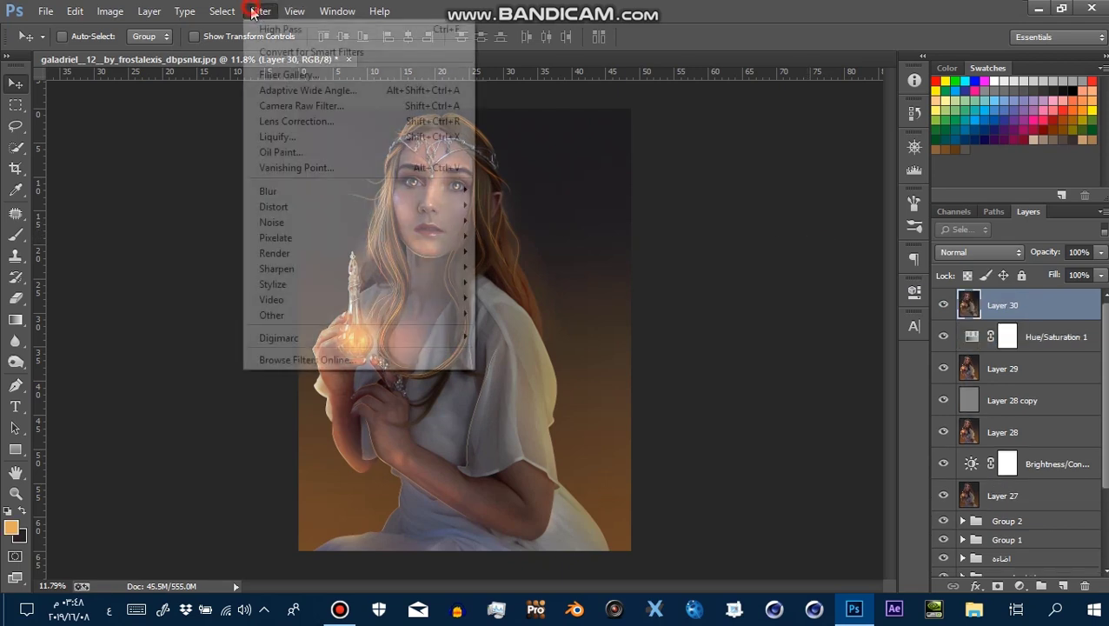